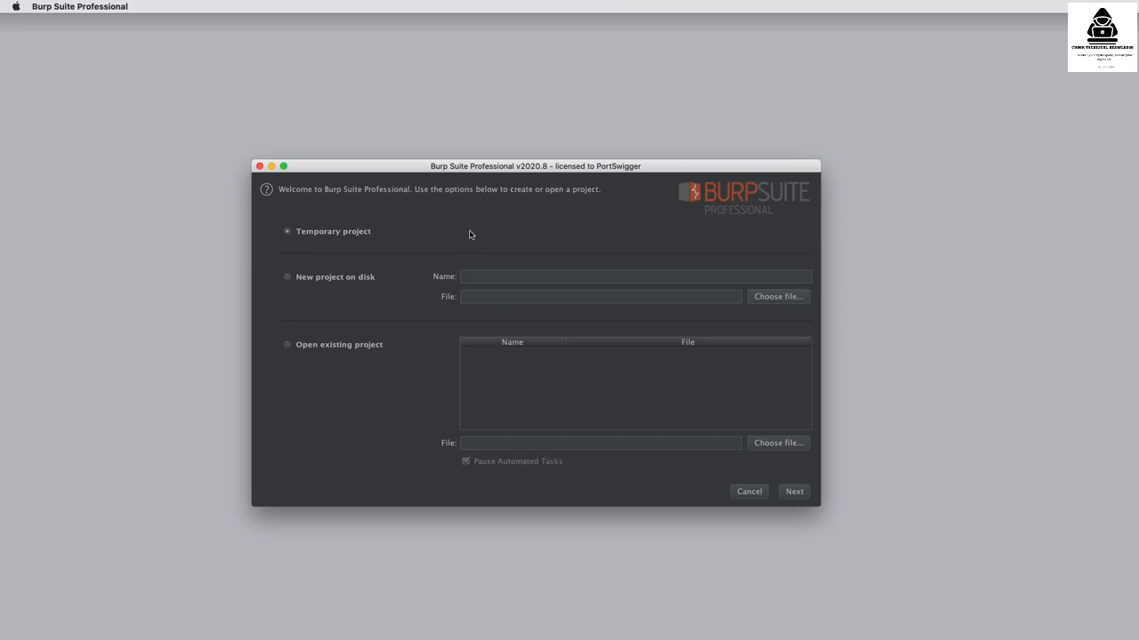
- Create a temporary project that uses the Burp defaults configuration
click(798, 495)
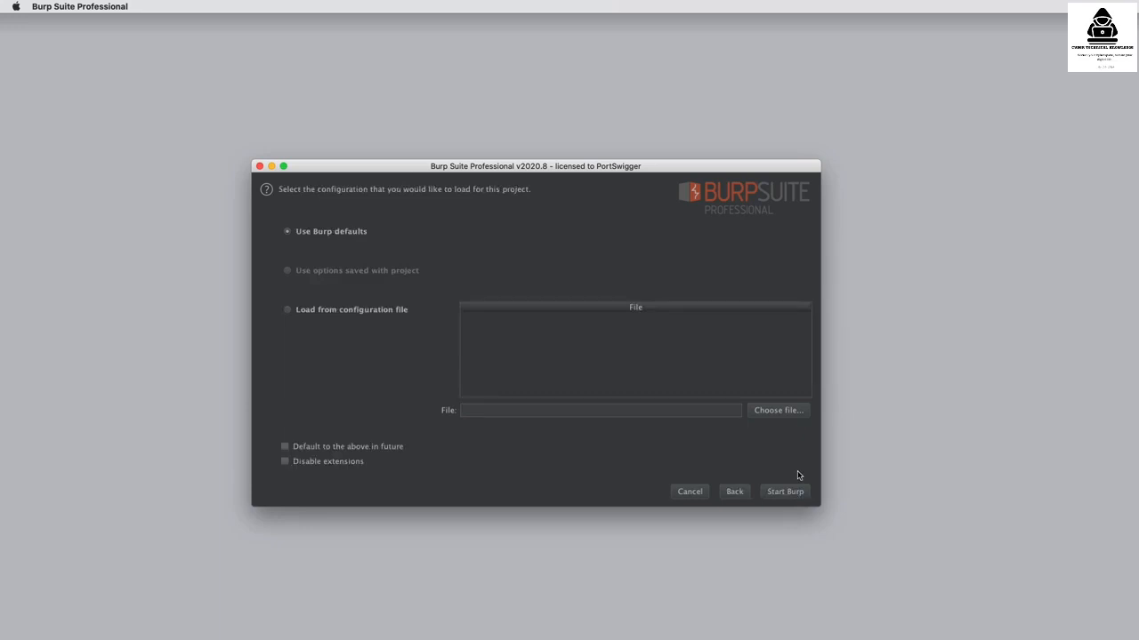
click(798, 492)
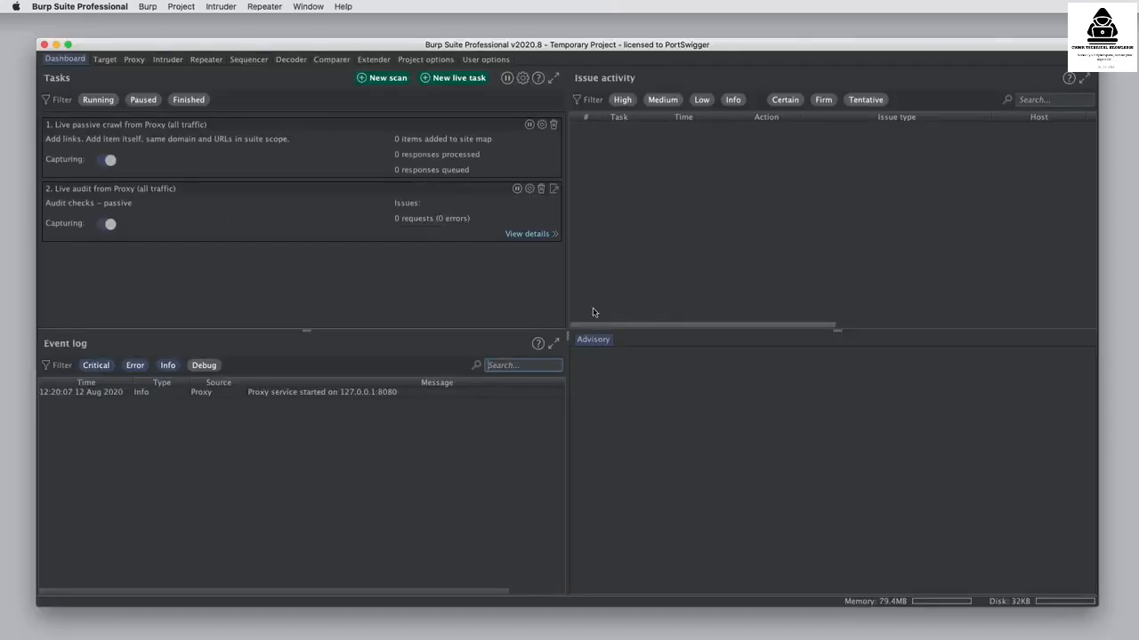
- Look through the Target, Proxy, Intruder and Repeater tools, and return to the Dashboard
click(109, 60)
click(138, 61)
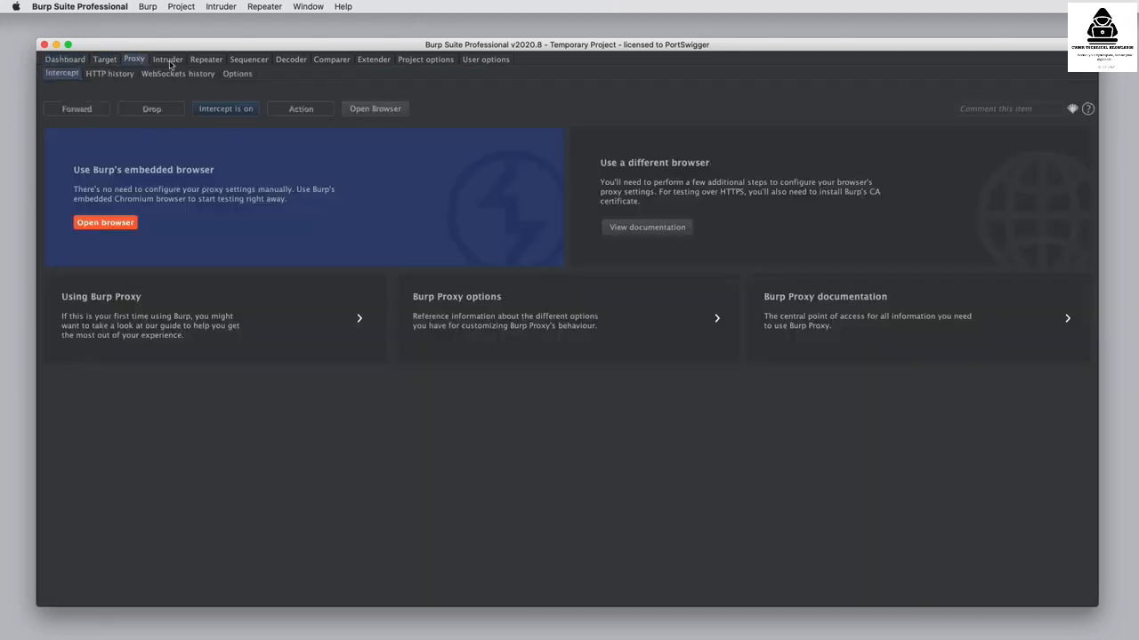
click(171, 60)
click(201, 63)
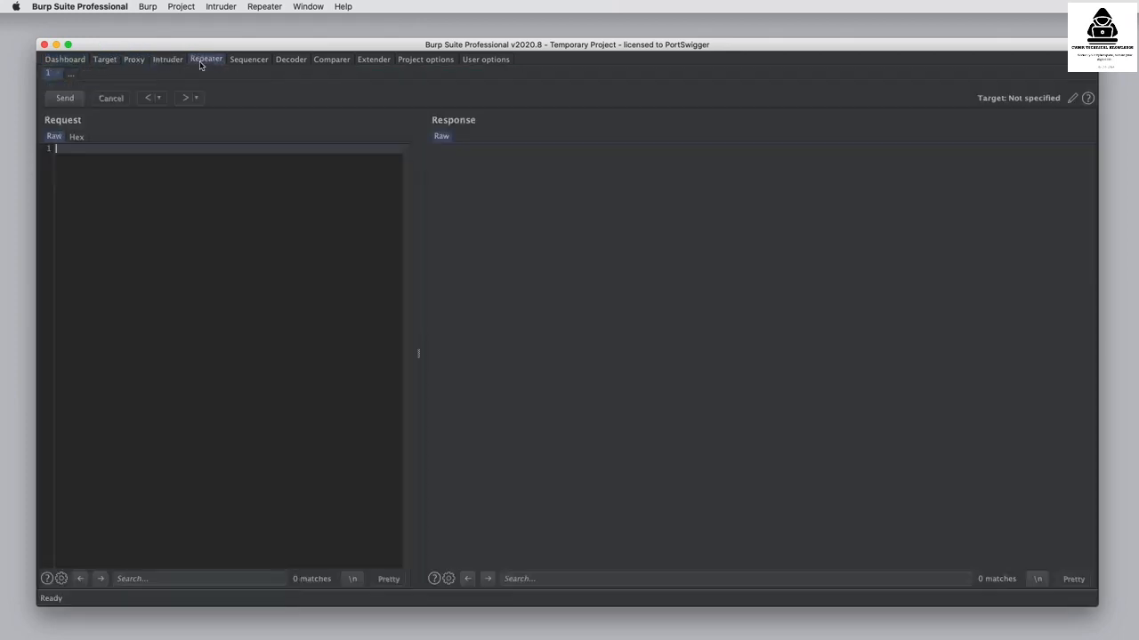
click(74, 60)
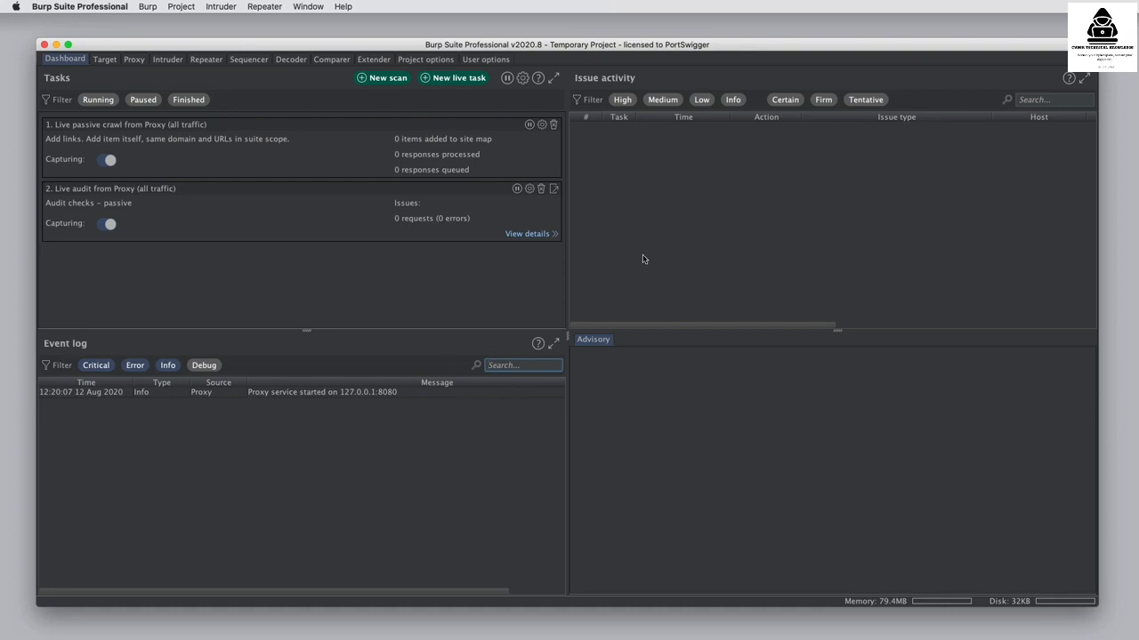
click(388, 80)
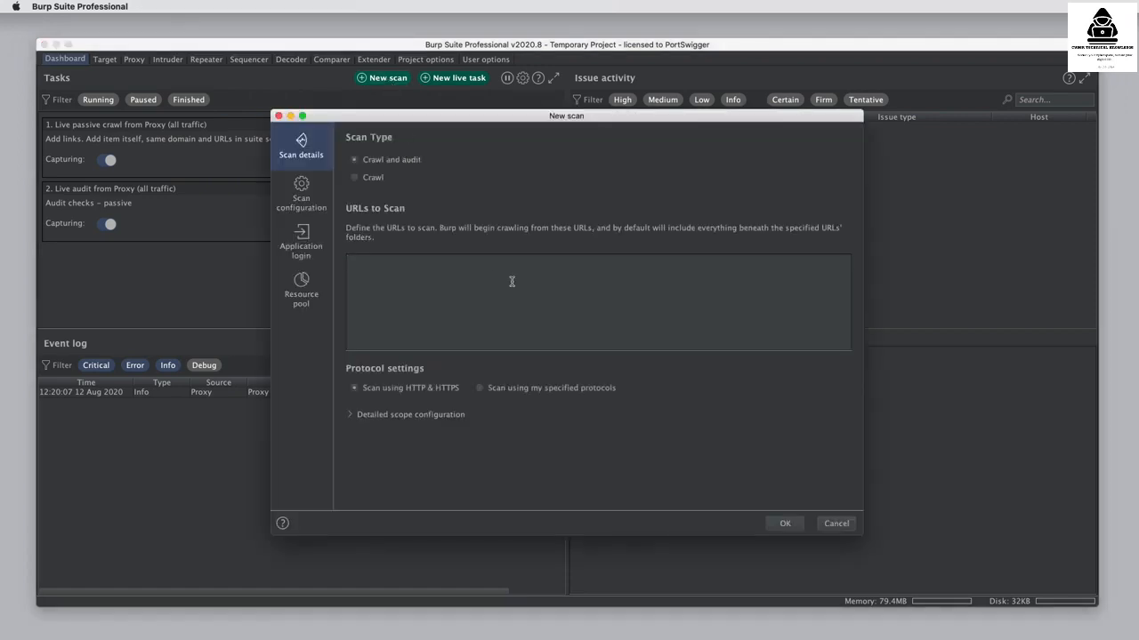
text(https://portswigger-labs.net)
click(779, 523)
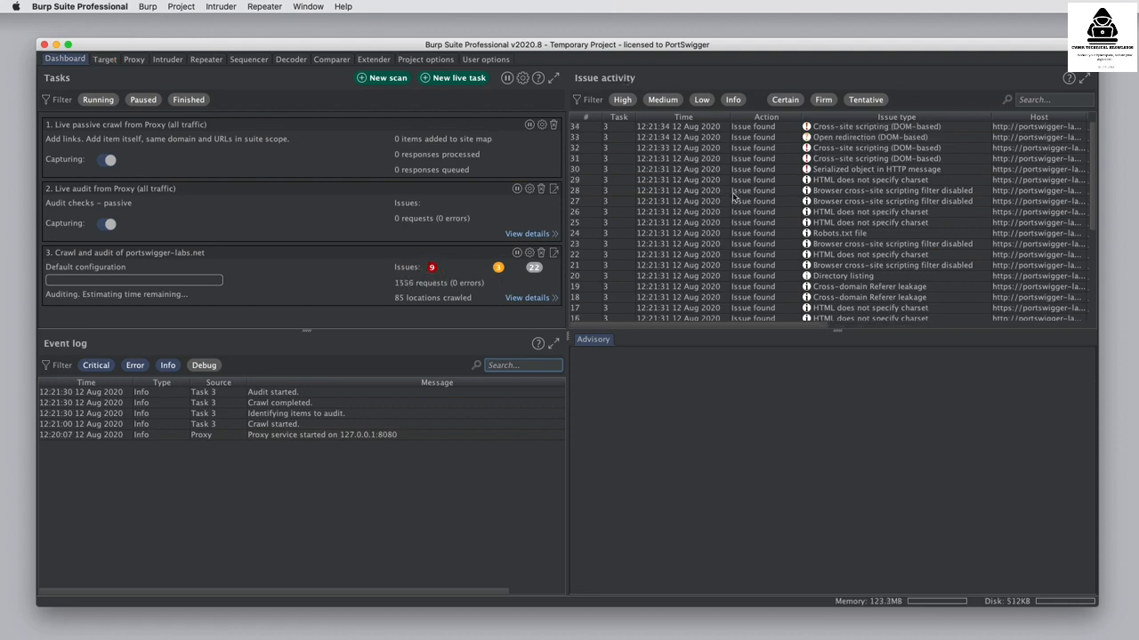
- Review the advisories for the serialized object, DOM-based cross-site scripting and open redirection issues on the Dashboard
click(686, 171)
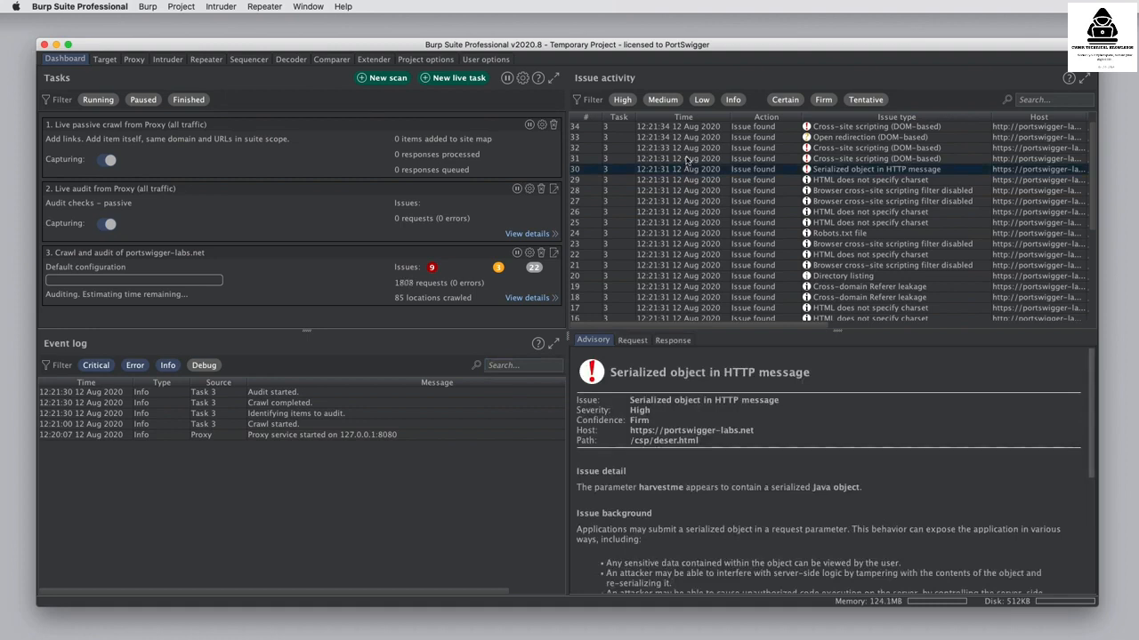
click(688, 158)
click(688, 147)
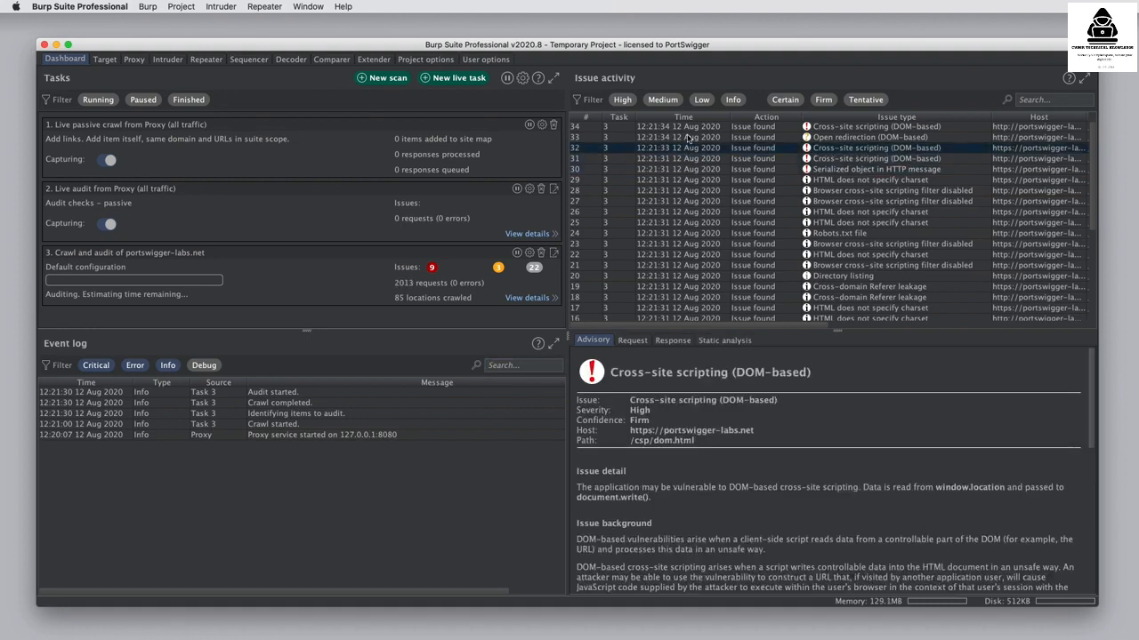
click(688, 138)
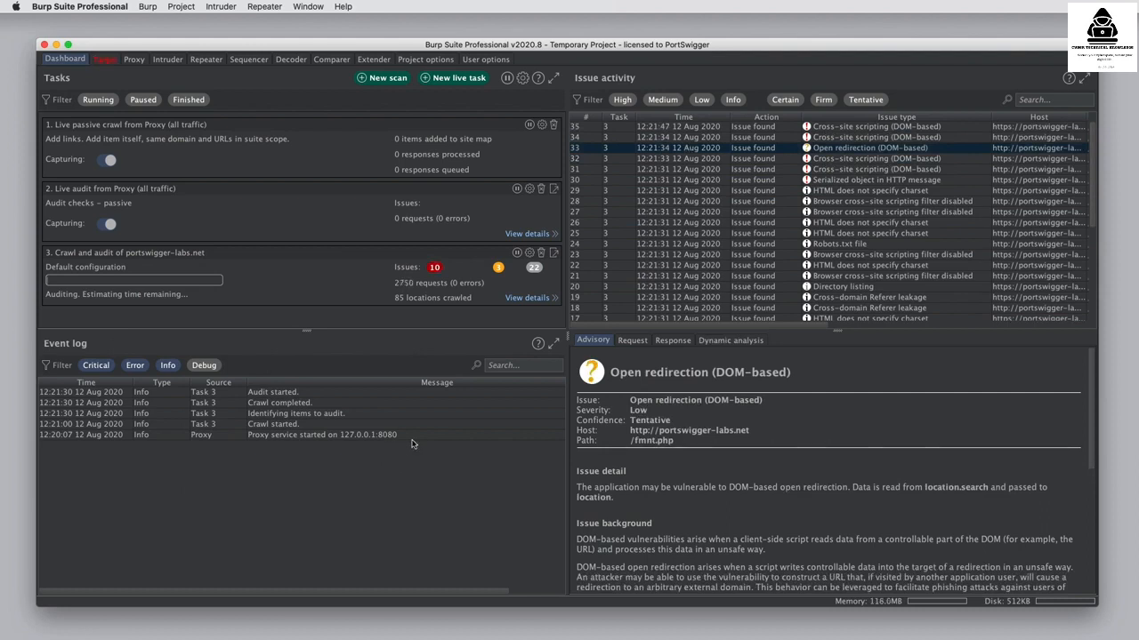
- Examine the portswigger-labs.net scan's task details, audit items, issue activity and event log, and close its details window
click(527, 298)
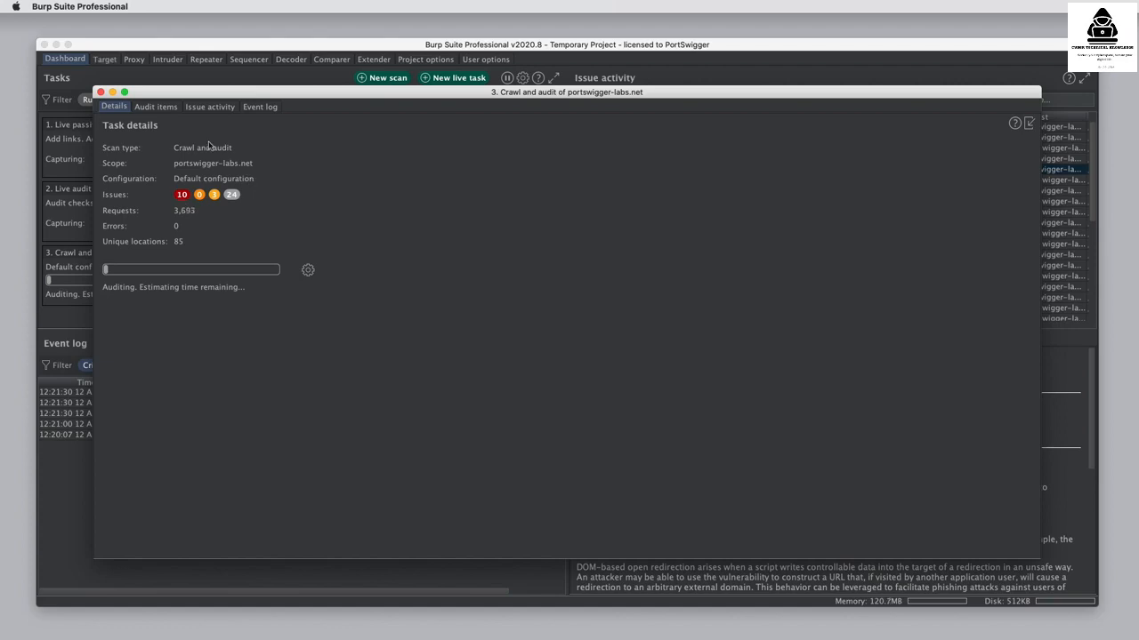
click(155, 107)
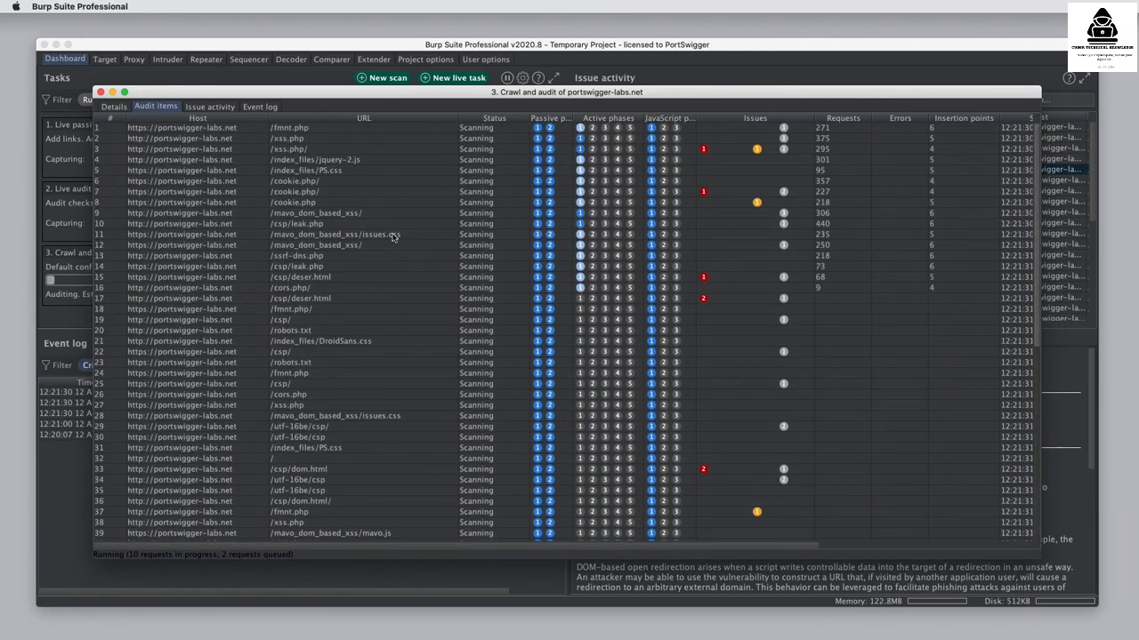
click(213, 108)
click(417, 183)
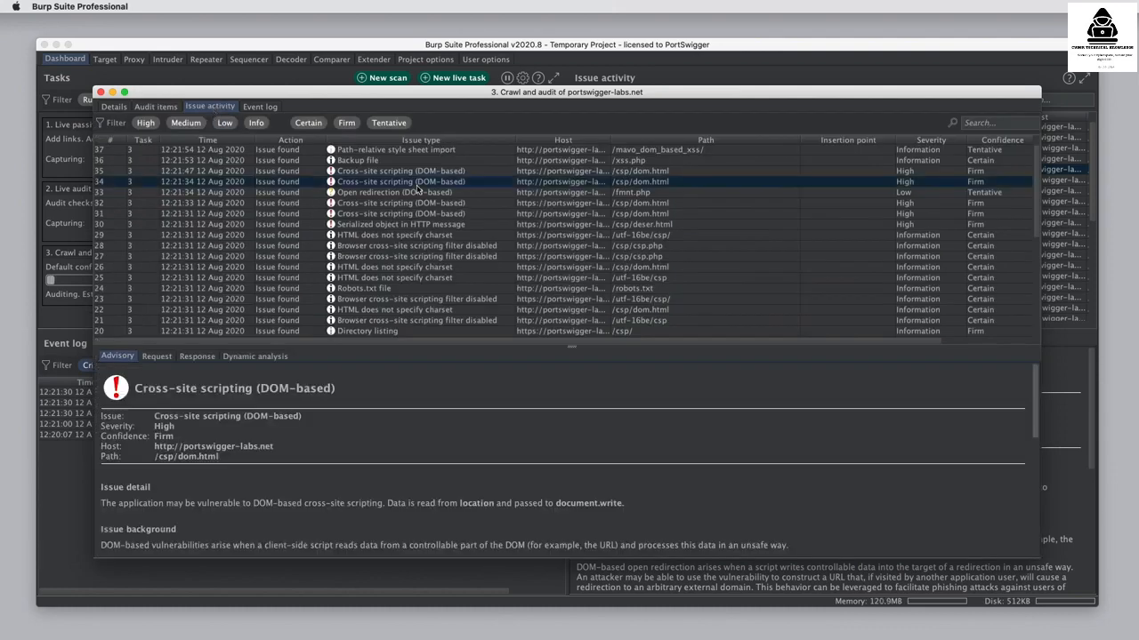
click(430, 223)
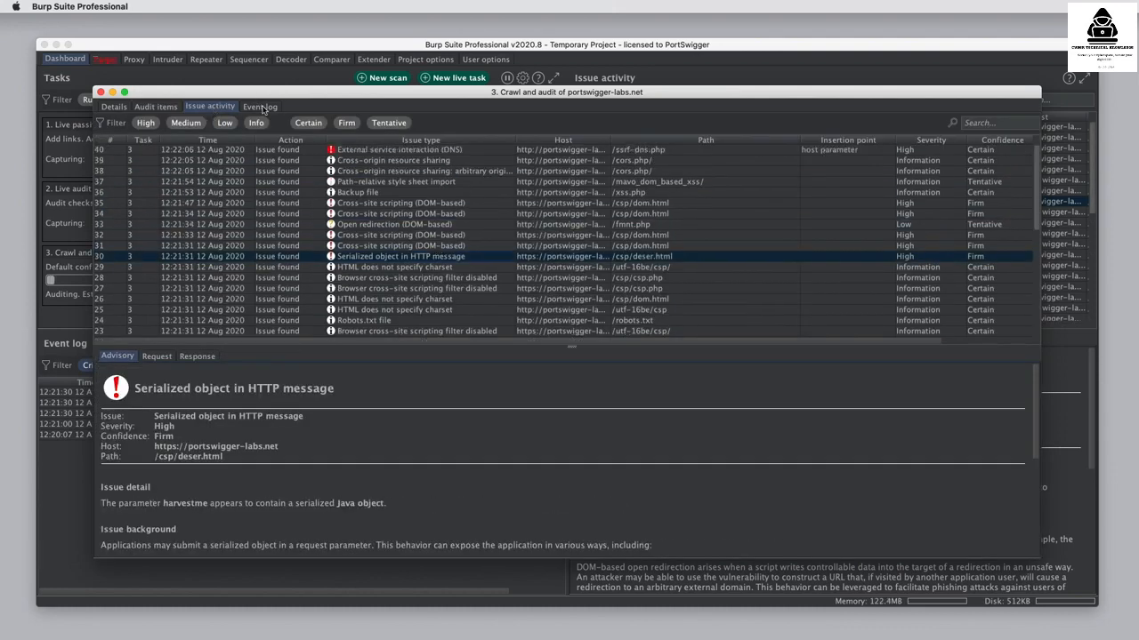
click(264, 108)
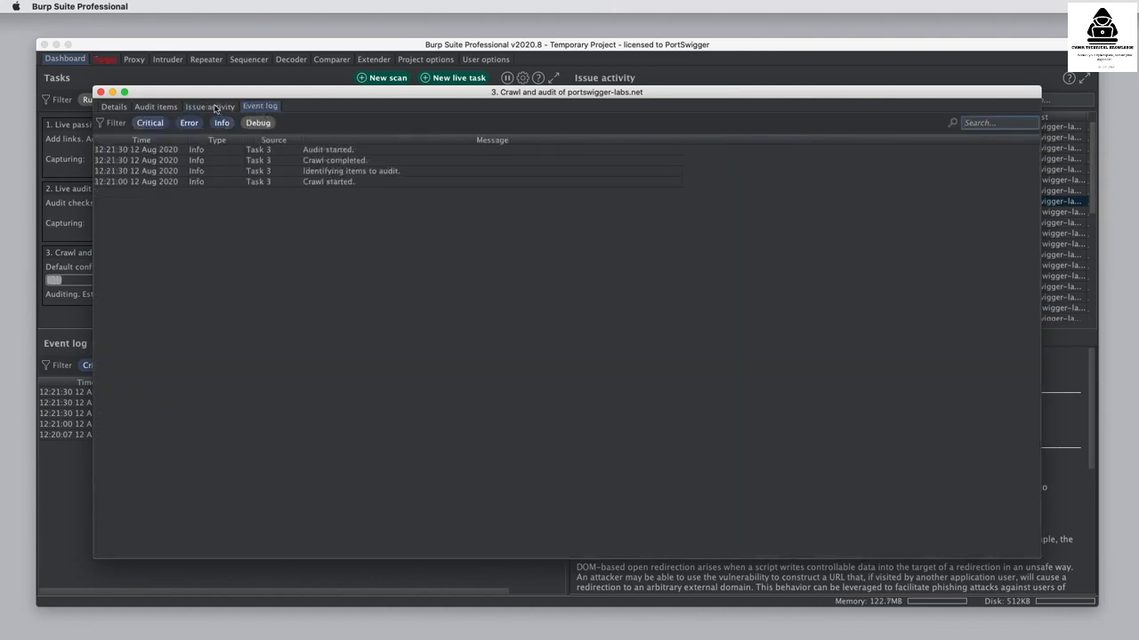
click(101, 92)
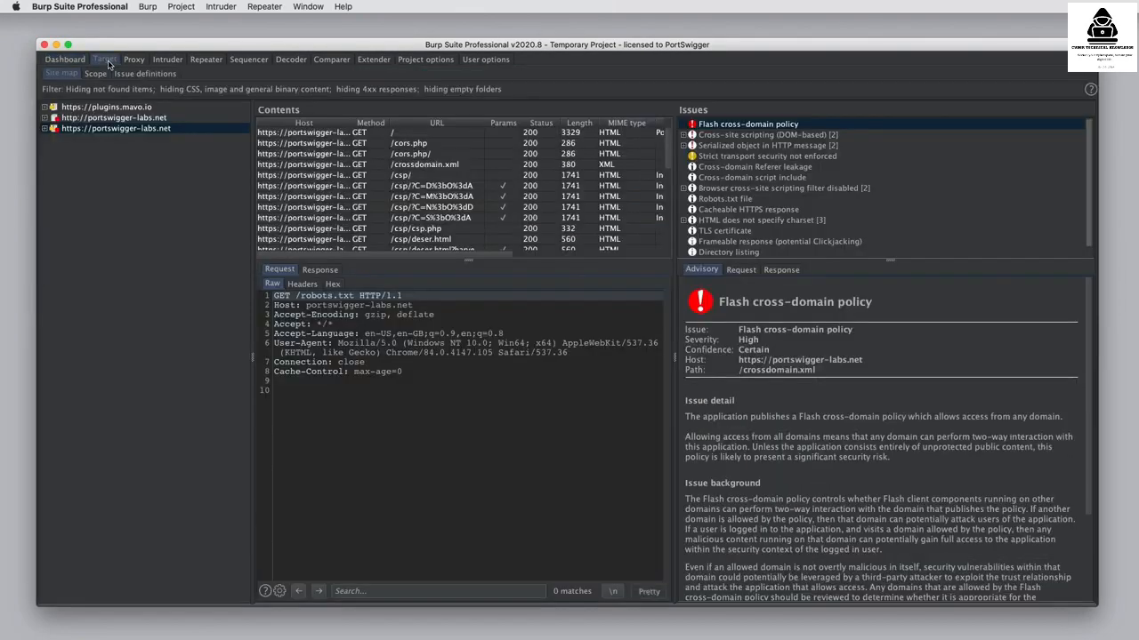
click(108, 62)
click(45, 129)
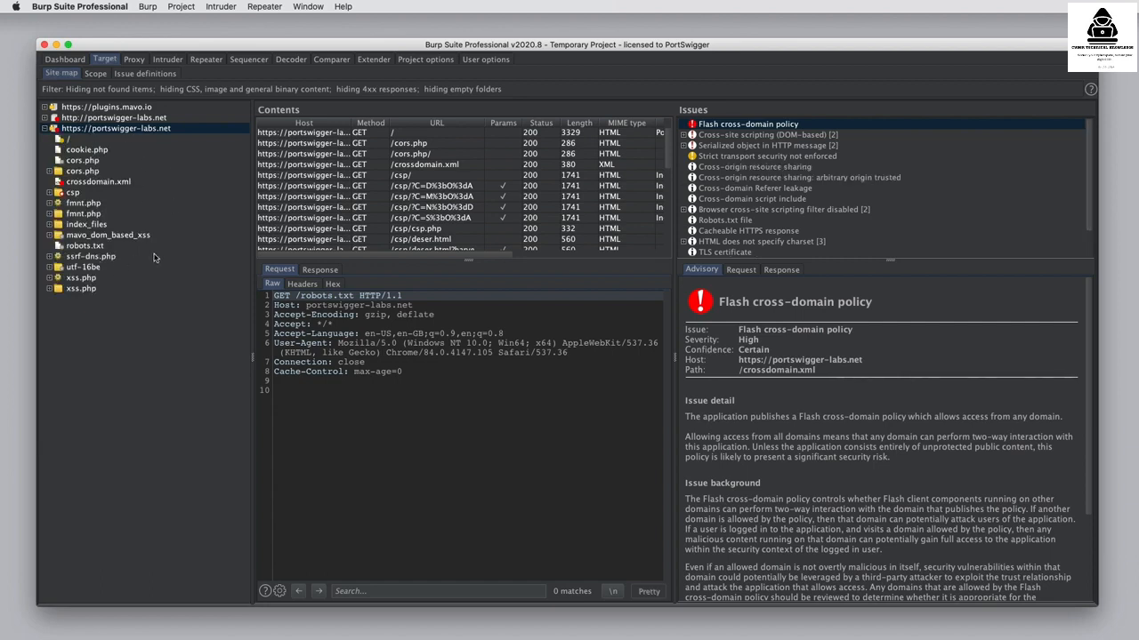
click(402, 134)
click(424, 176)
click(425, 165)
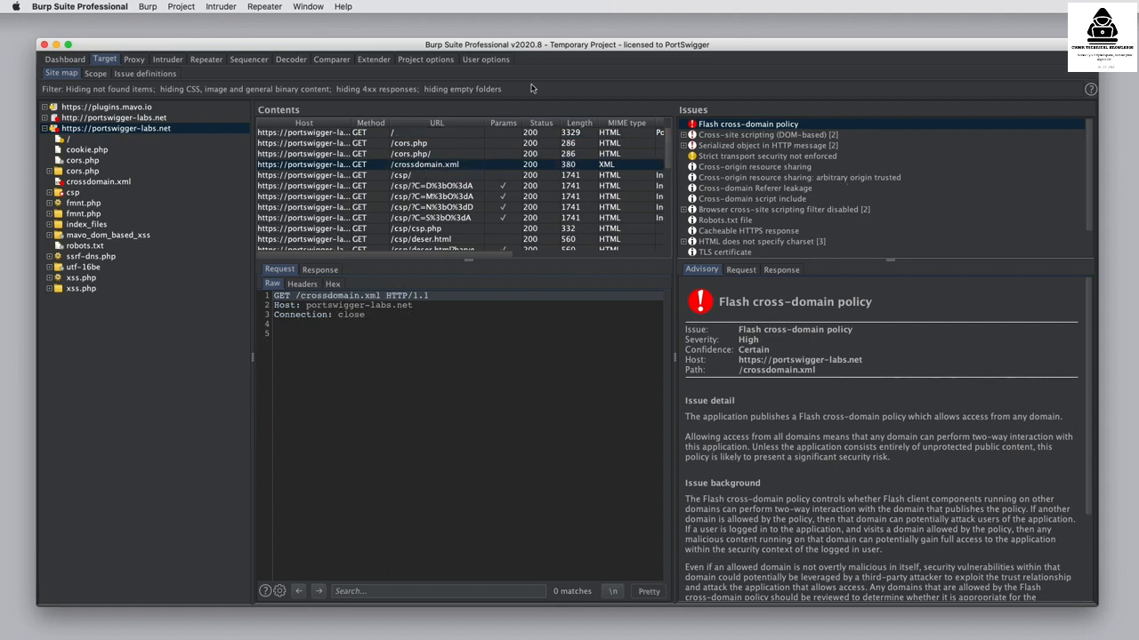
click(102, 76)
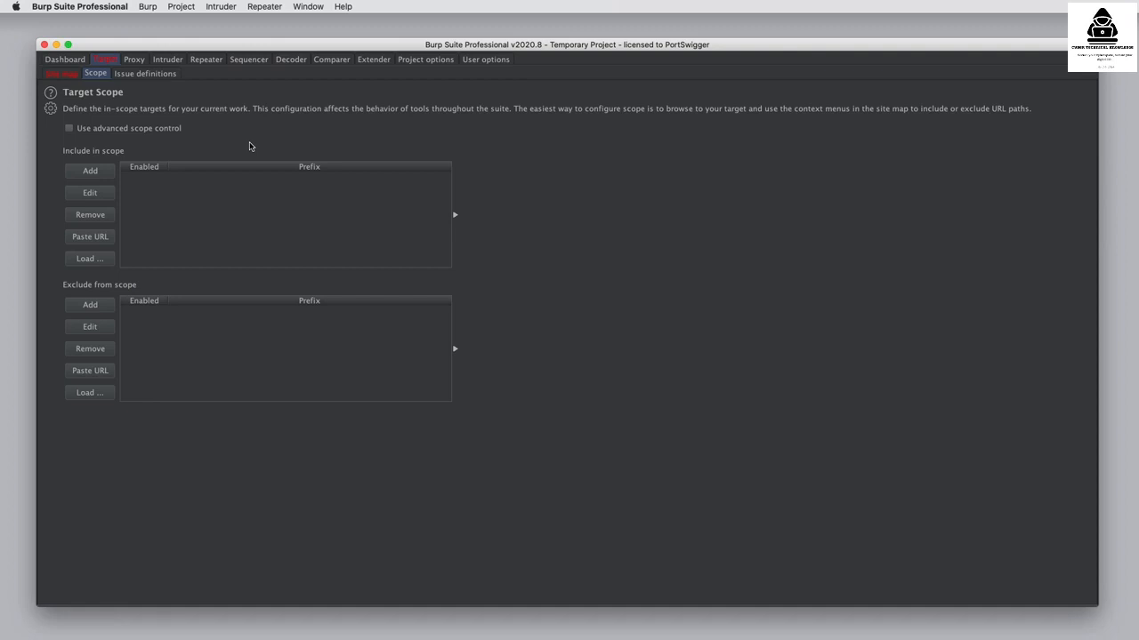
- Open the Proxy's embedded browser and browse to portswigger.net
click(134, 60)
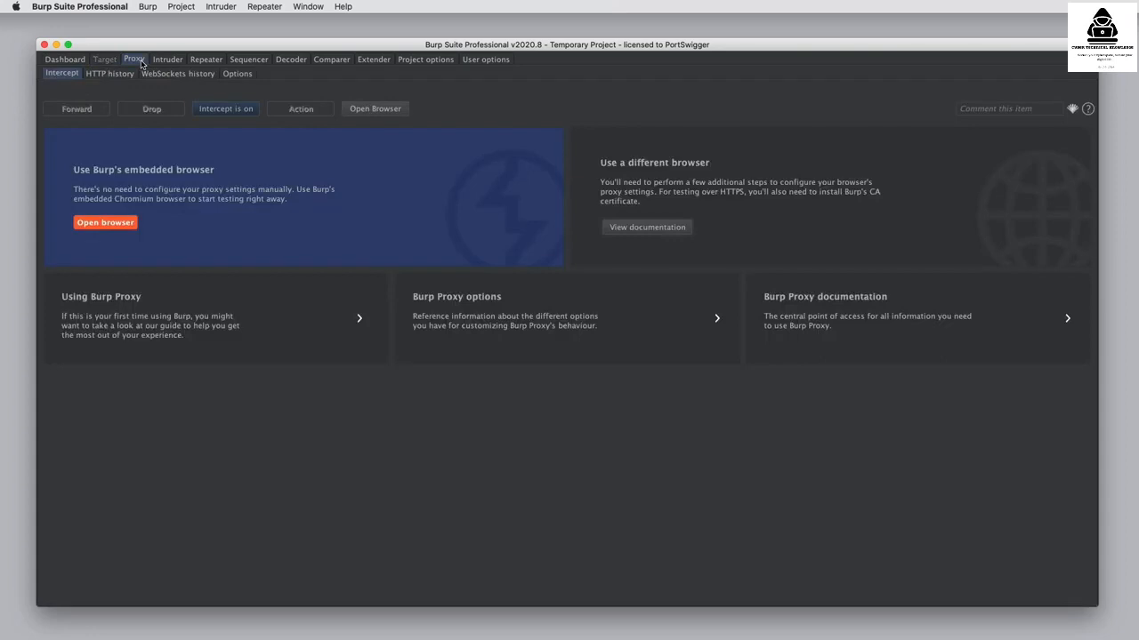
click(125, 226)
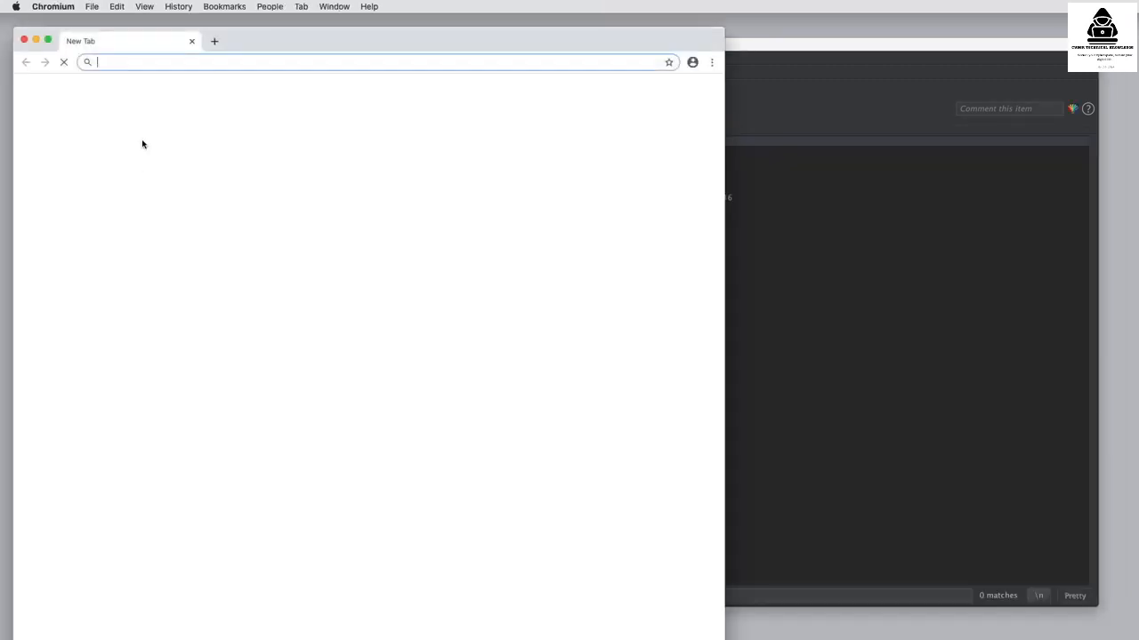
text(portswigger.net)
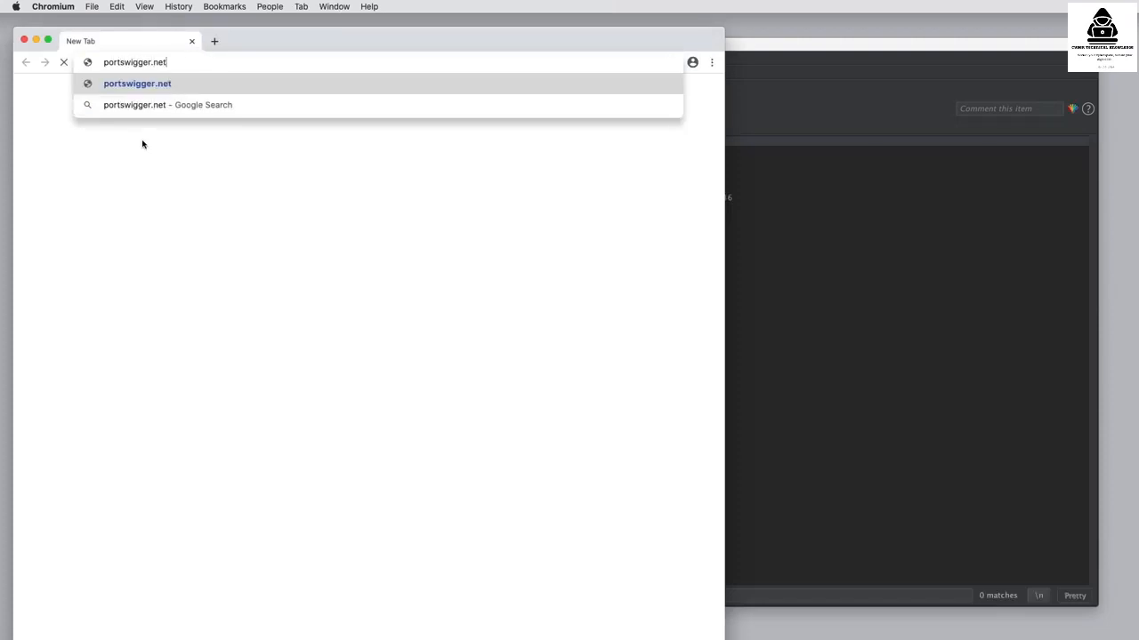
key(Return)
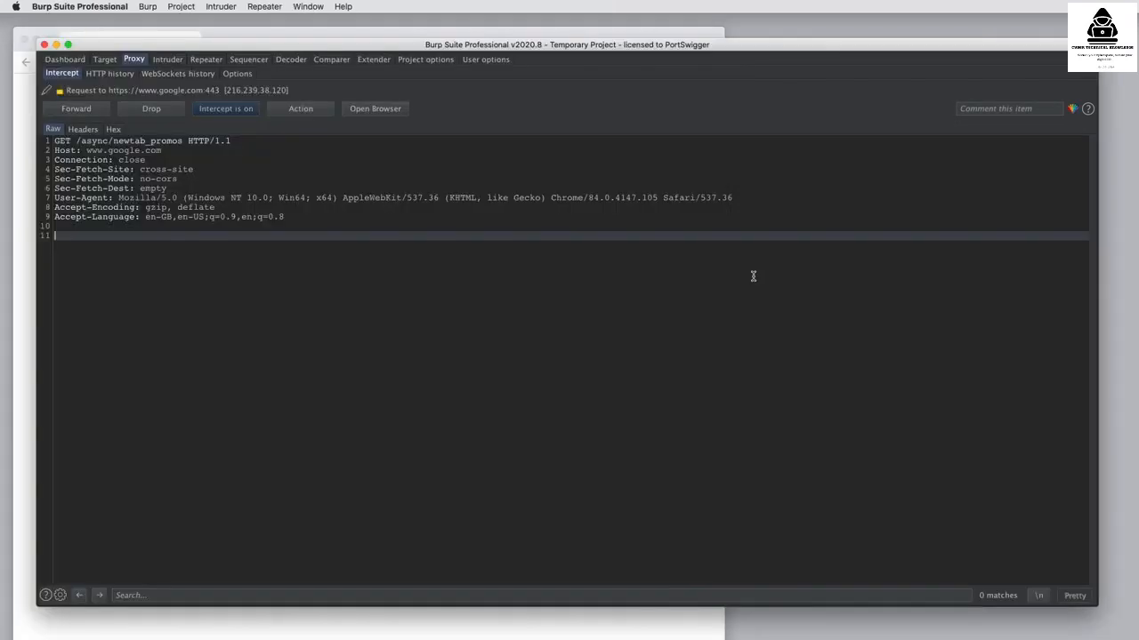
- Forward several intercepted requests in the Proxy and turn interception off
click(753, 276)
click(84, 109)
click(84, 109)
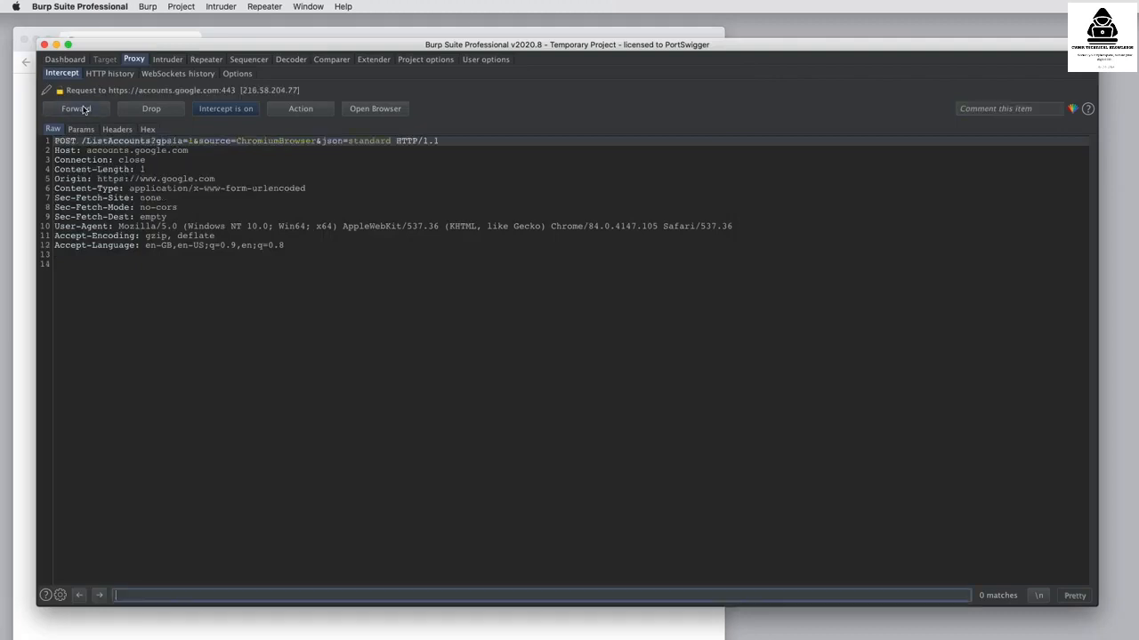
click(84, 110)
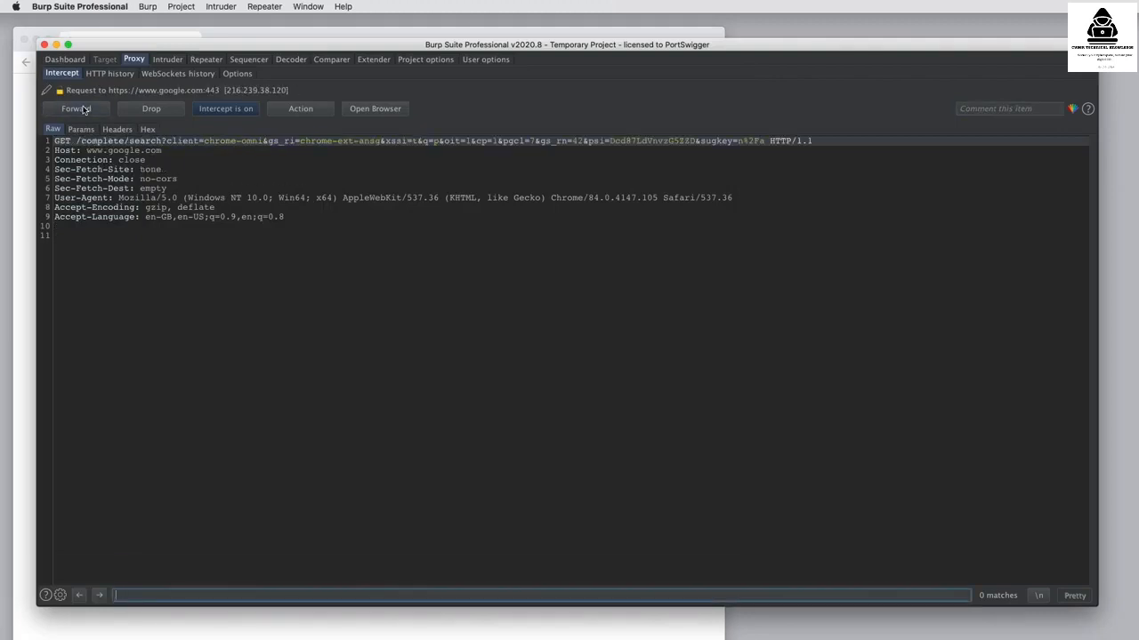
click(245, 111)
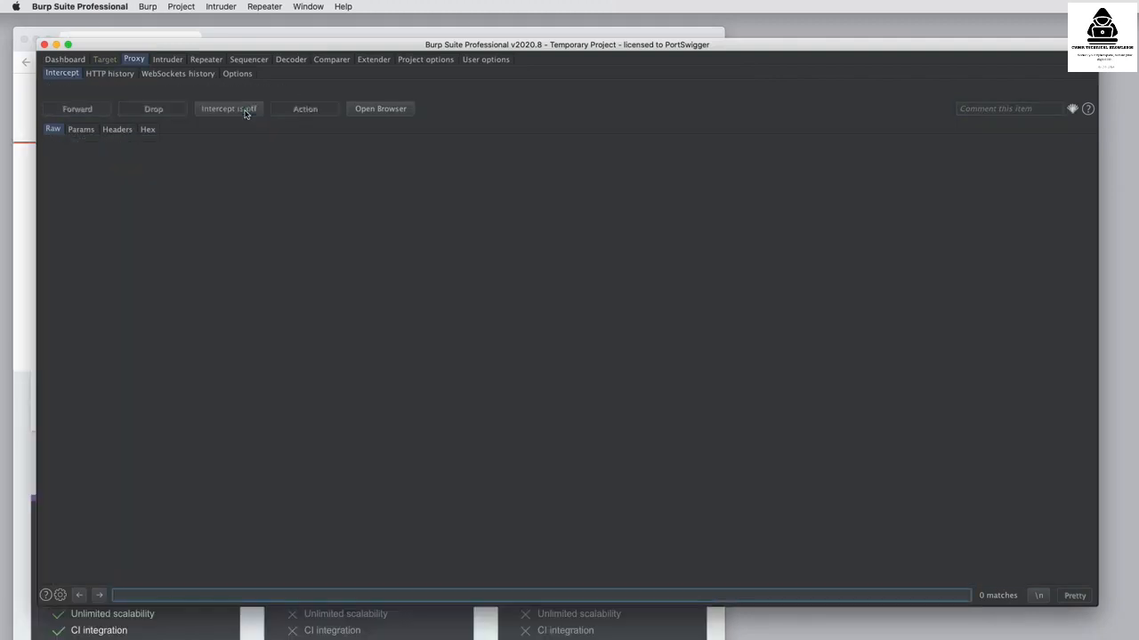
- Review the Proxy's HTTP history and inspect the request for the p-and-g.svg company logo
click(110, 77)
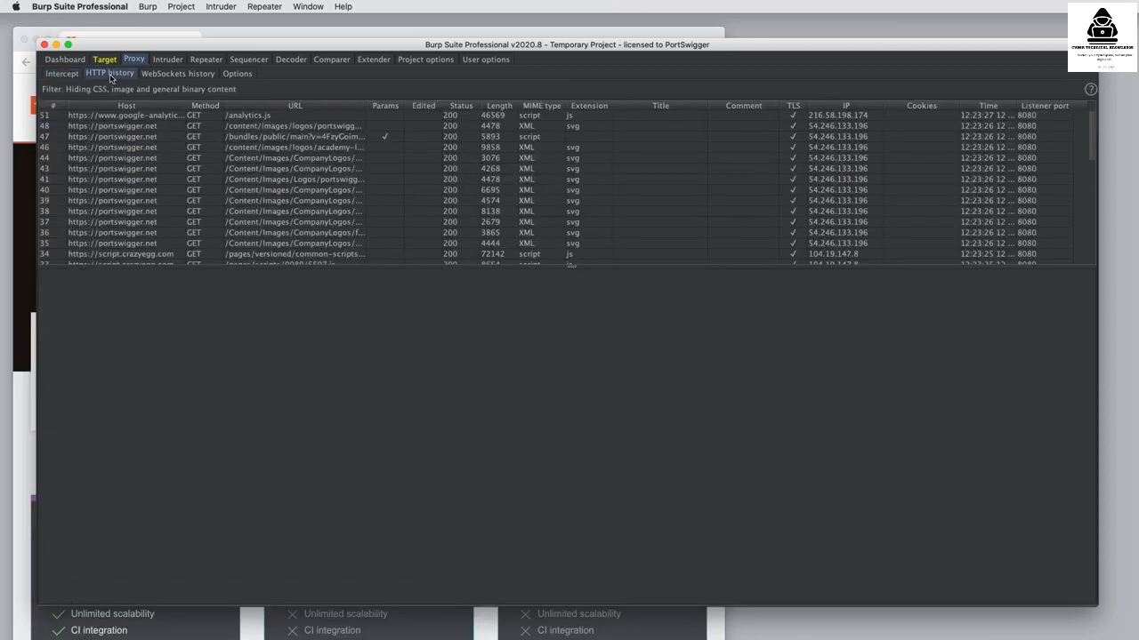
scroll(306, 201, up, 5)
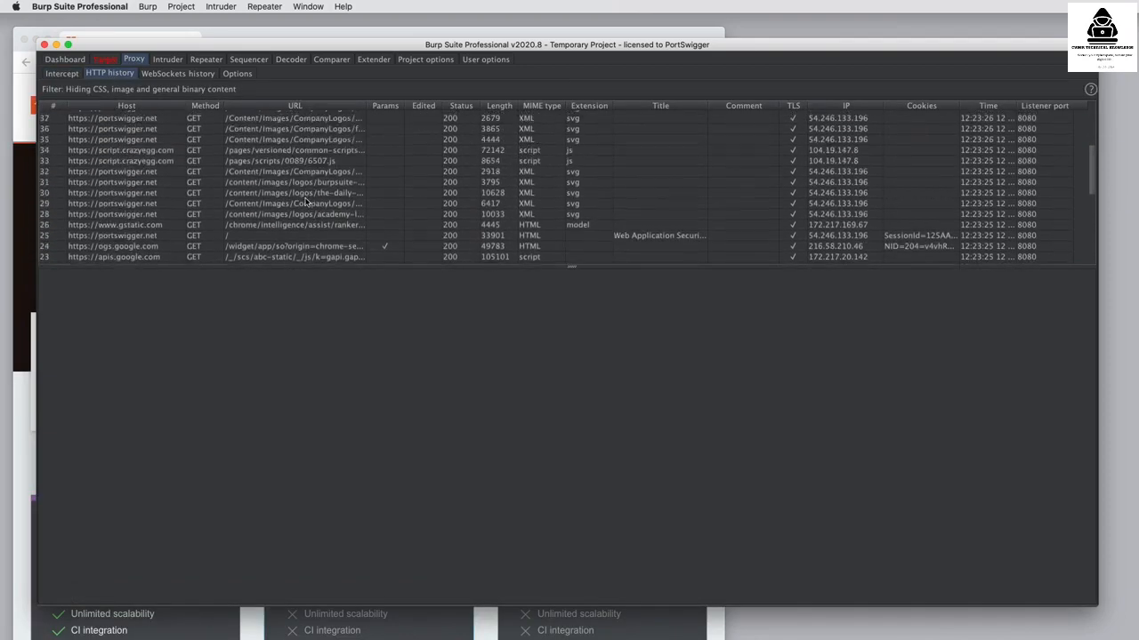
click(306, 192)
click(313, 214)
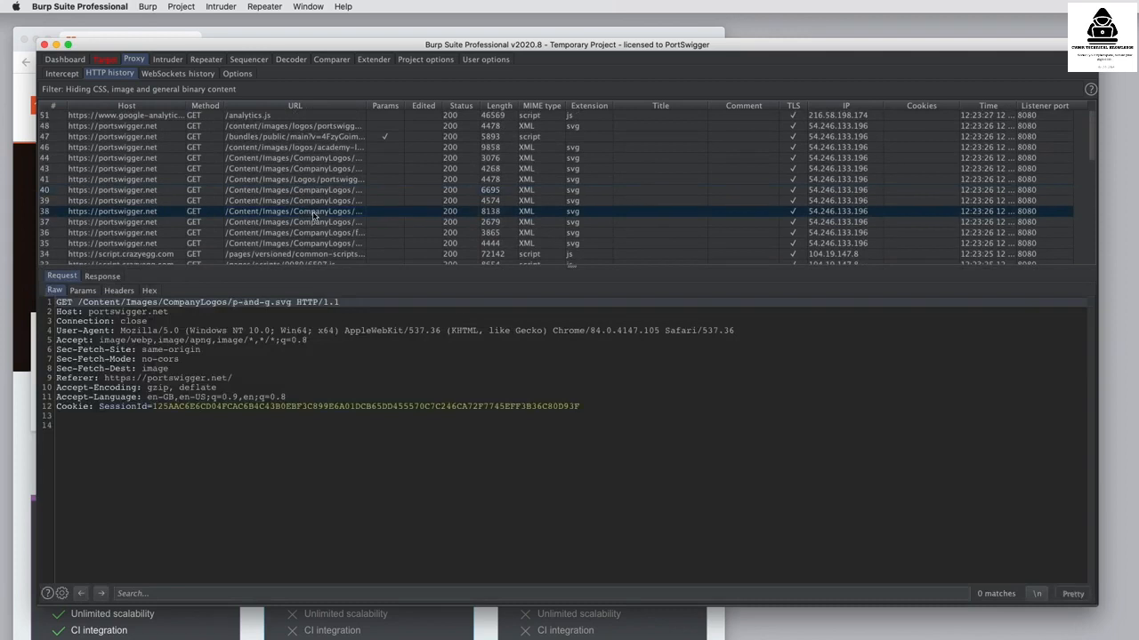
scroll(313, 215, down, 3)
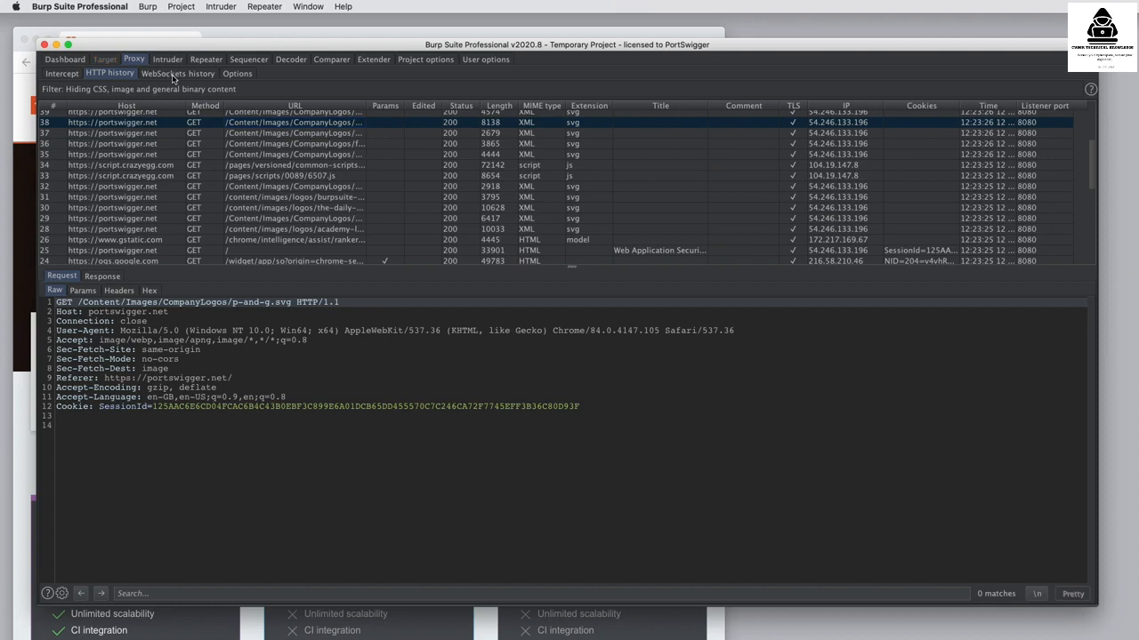
- Read the Proxy Listeners documentation from the Proxy options, close it, and view the section's restore, load and save choices
click(236, 74)
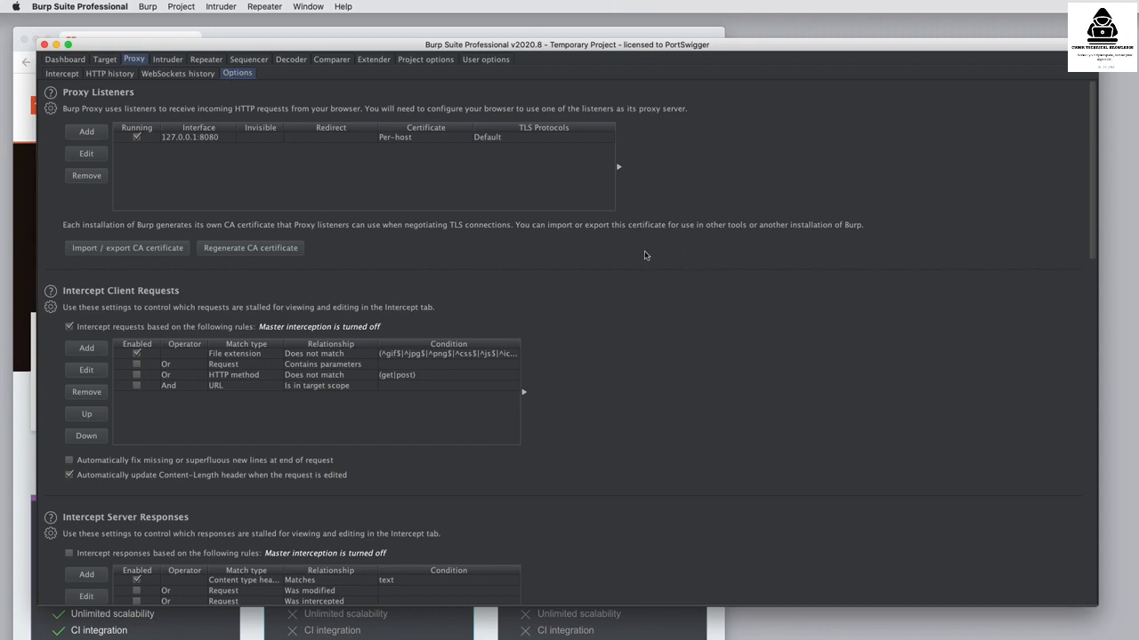
click(51, 94)
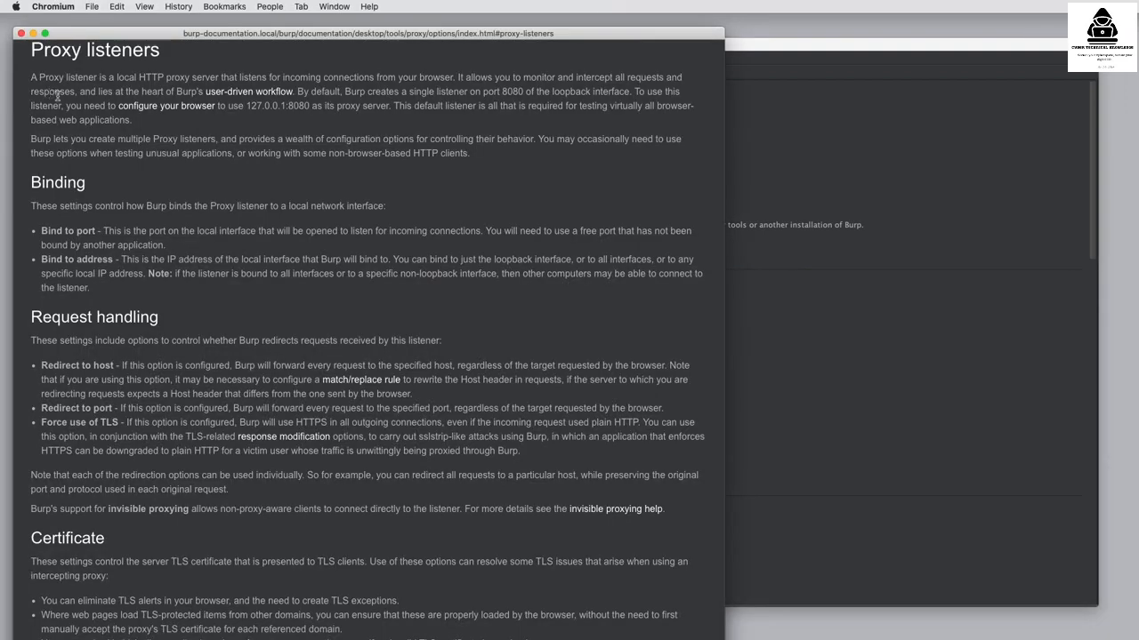
click(20, 33)
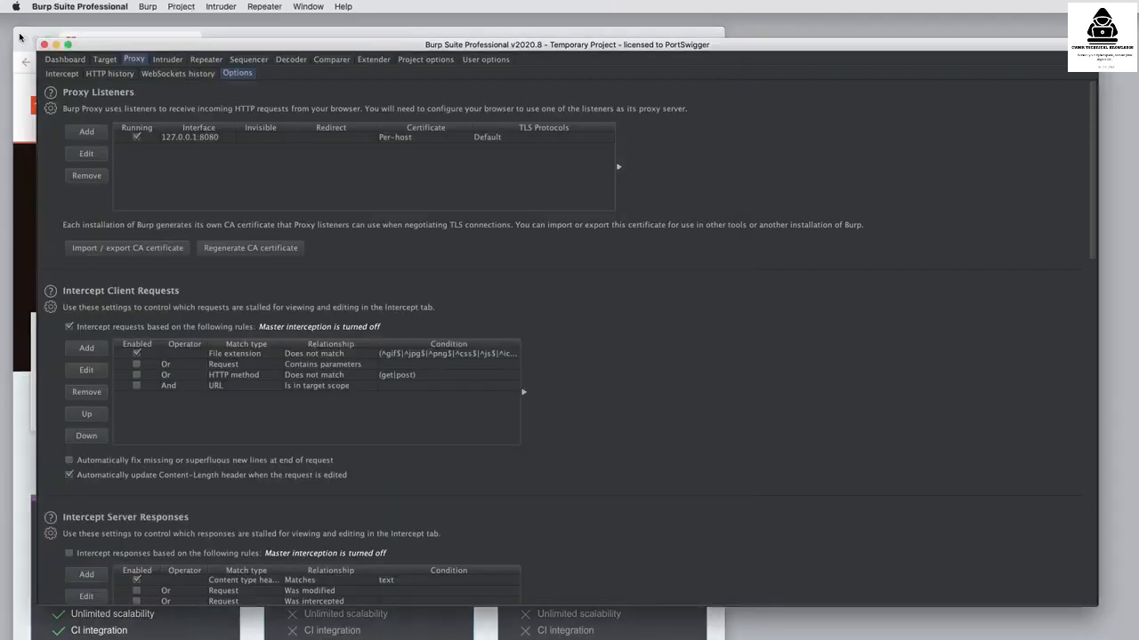
click(50, 107)
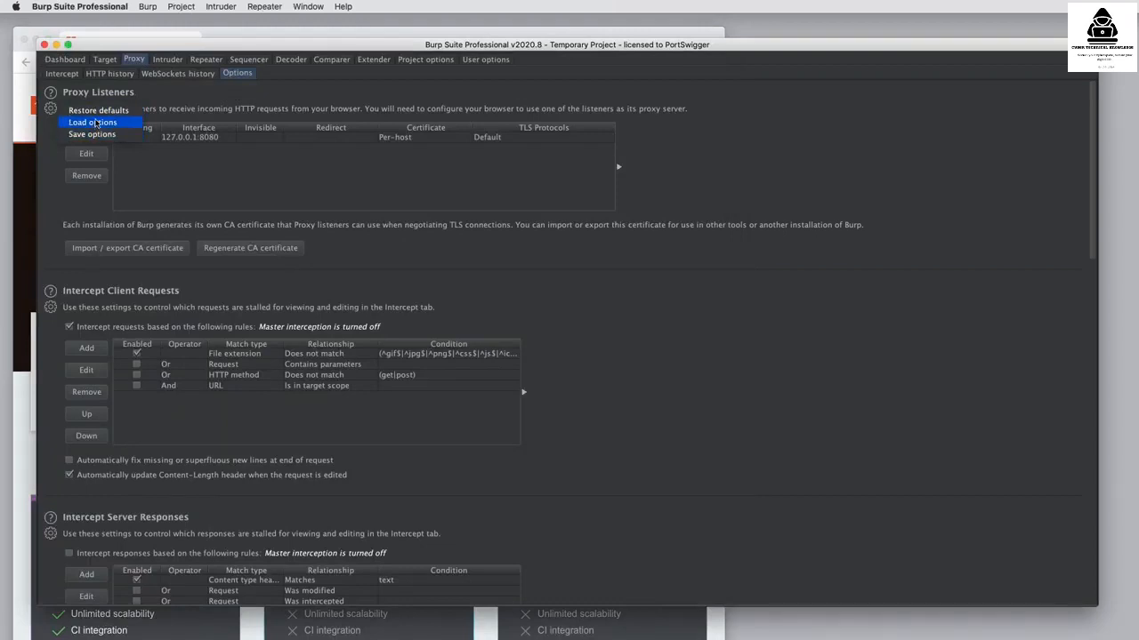
click(50, 144)
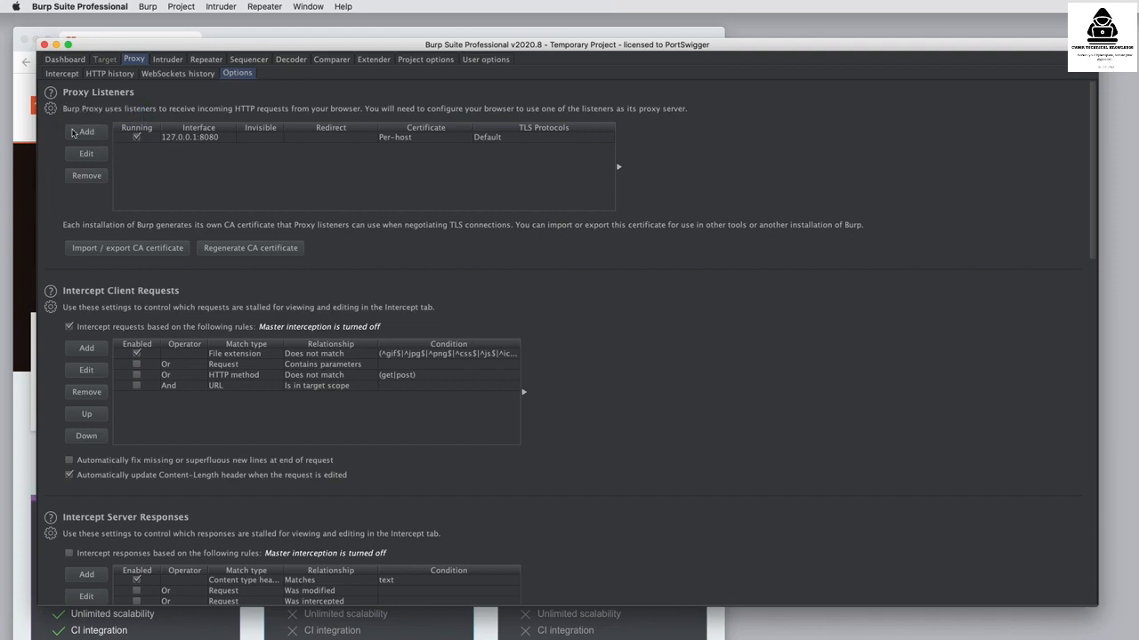
- Send the microsoft.svg request from the Proxy's HTTP history to Intruder and review its target, payload positions and payload settings
click(165, 59)
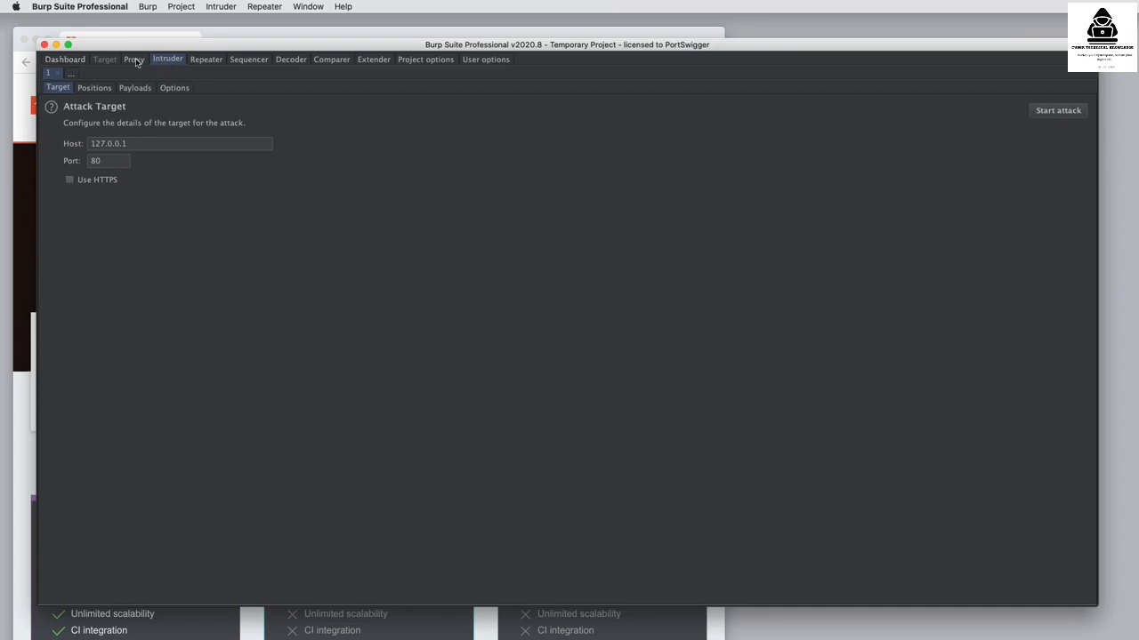
click(138, 60)
click(108, 75)
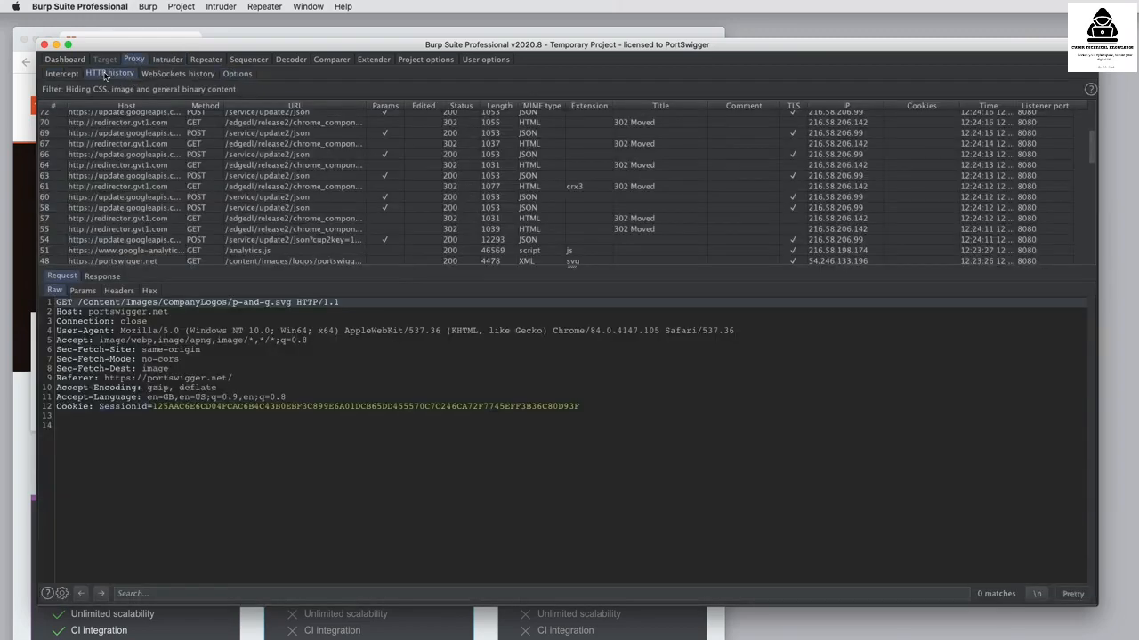
scroll(204, 138, down, 5)
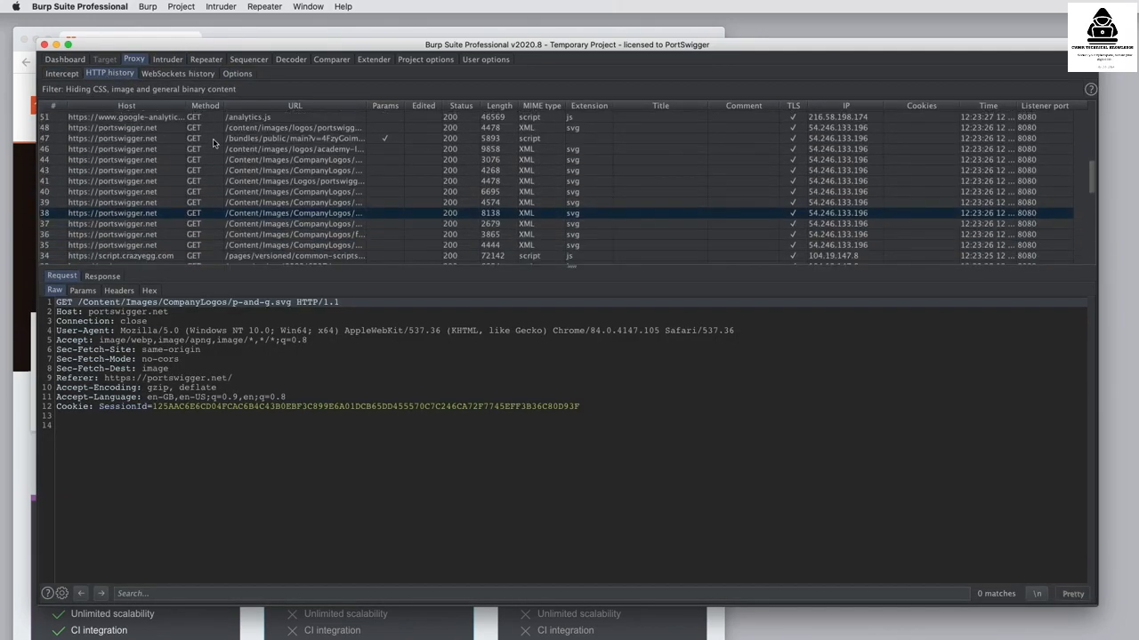
right_click(293, 206)
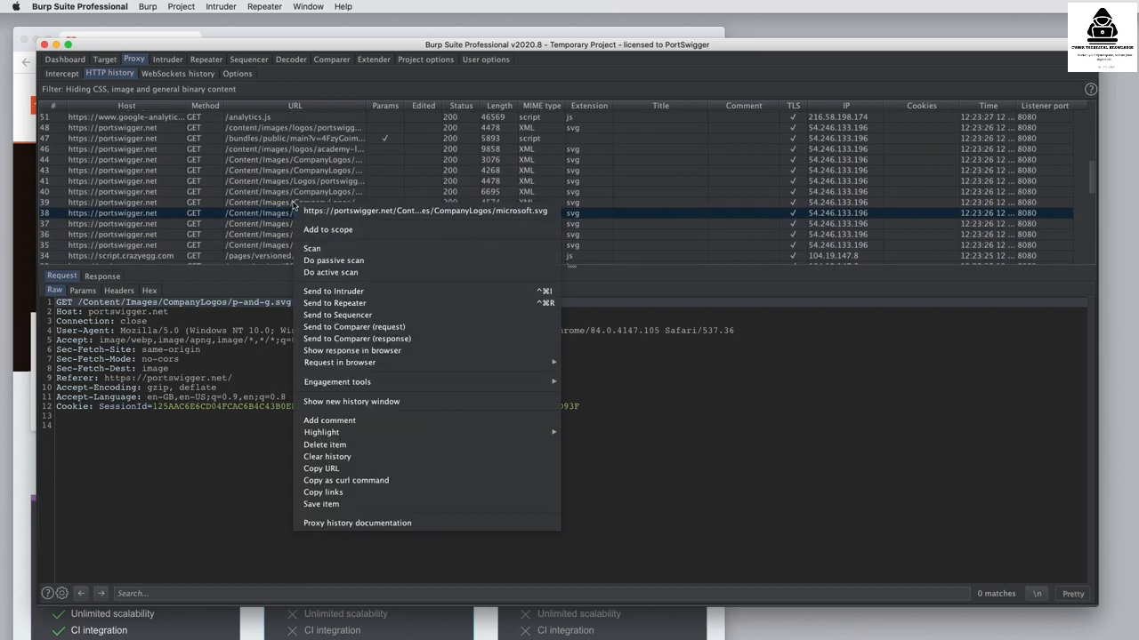
click(370, 291)
click(171, 60)
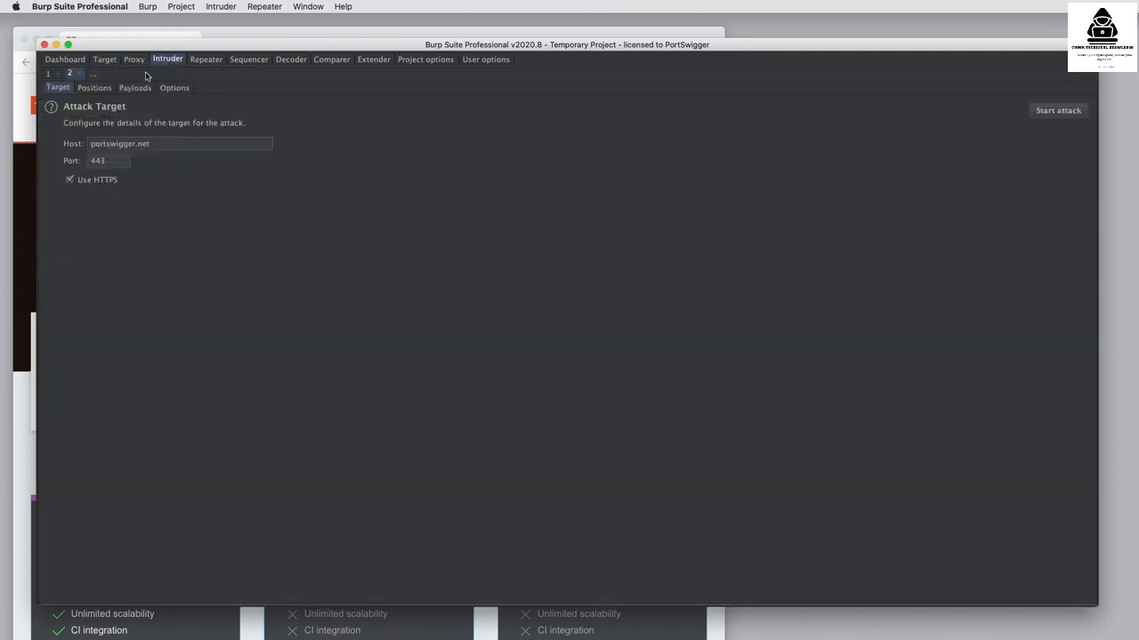
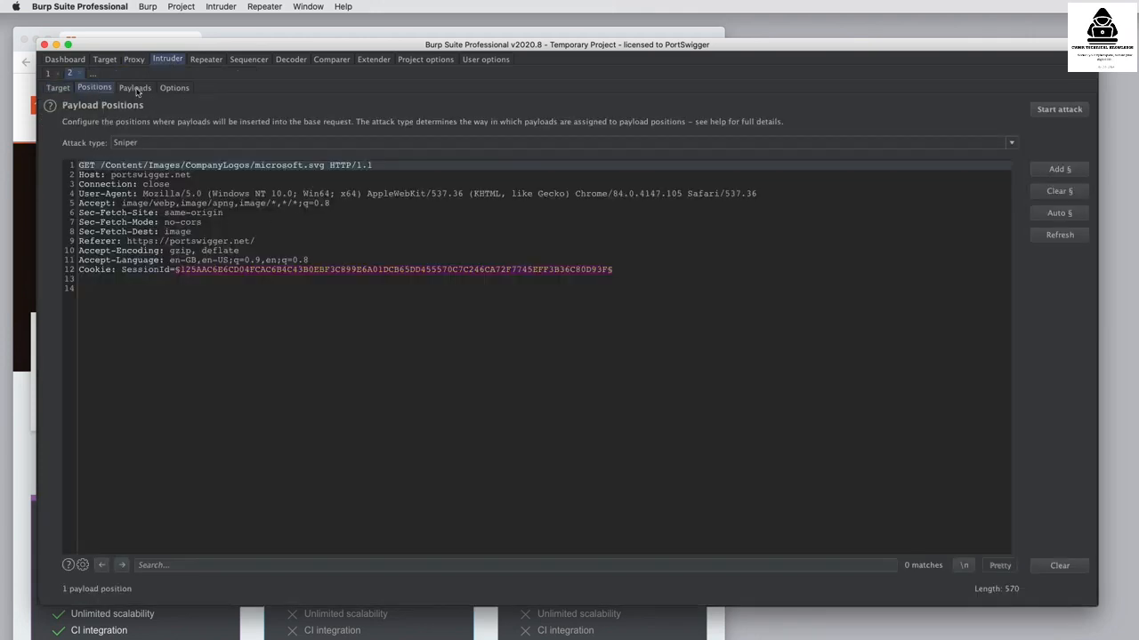
click(137, 88)
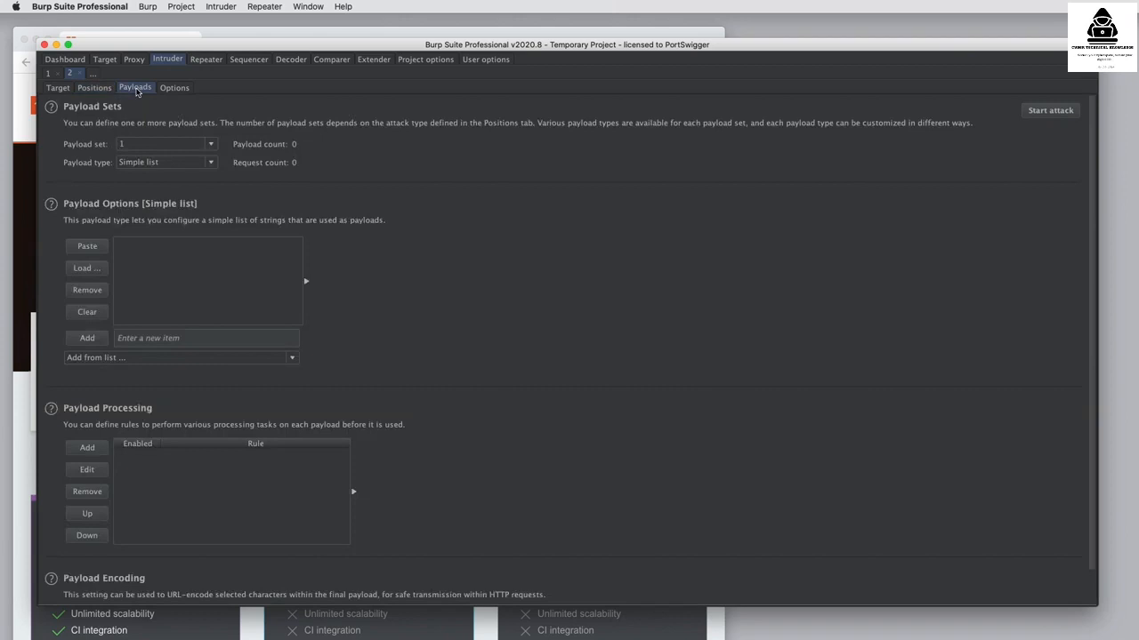
- Send the p-and-g.svg request from the Proxy's HTTP history to Repeater and issue it to get the response
click(204, 60)
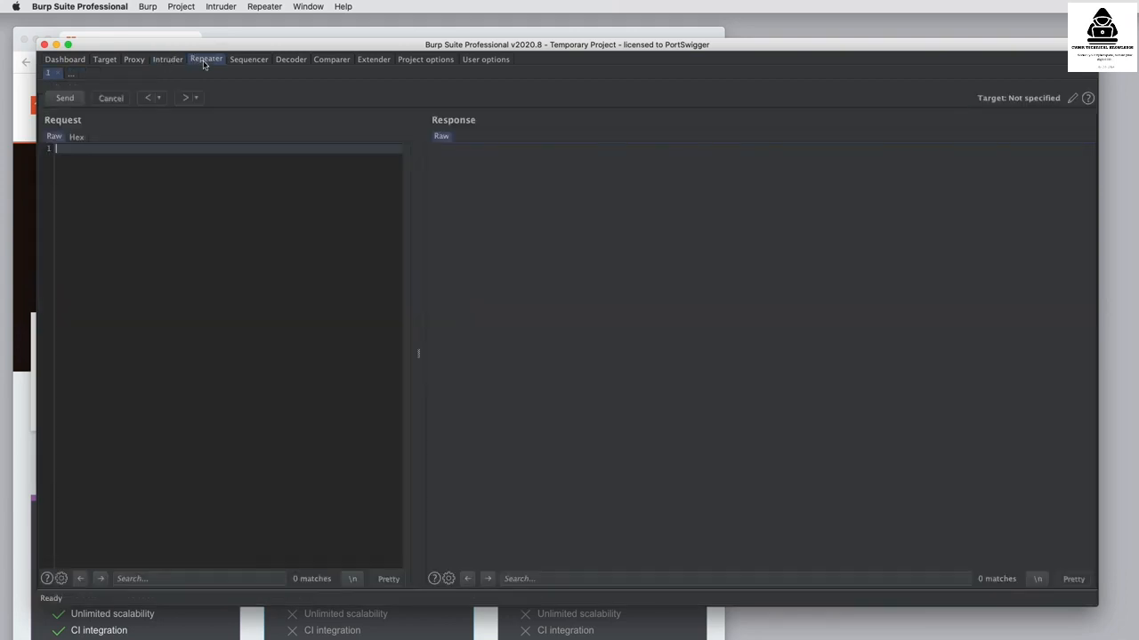
click(134, 59)
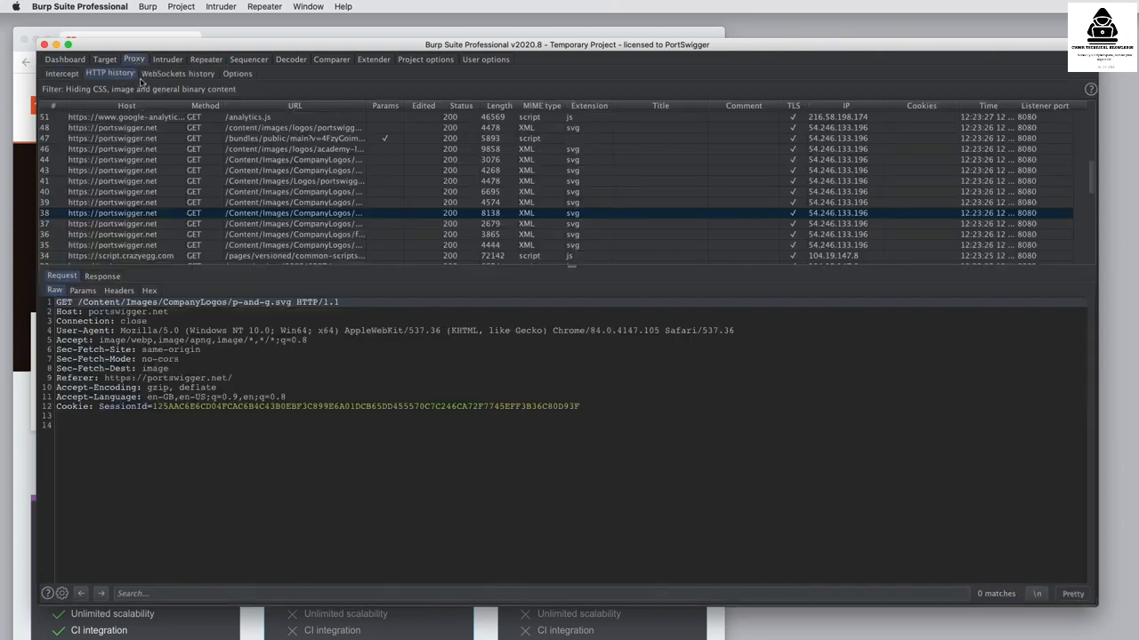
scroll(289, 222, down, 1)
right_click(286, 201)
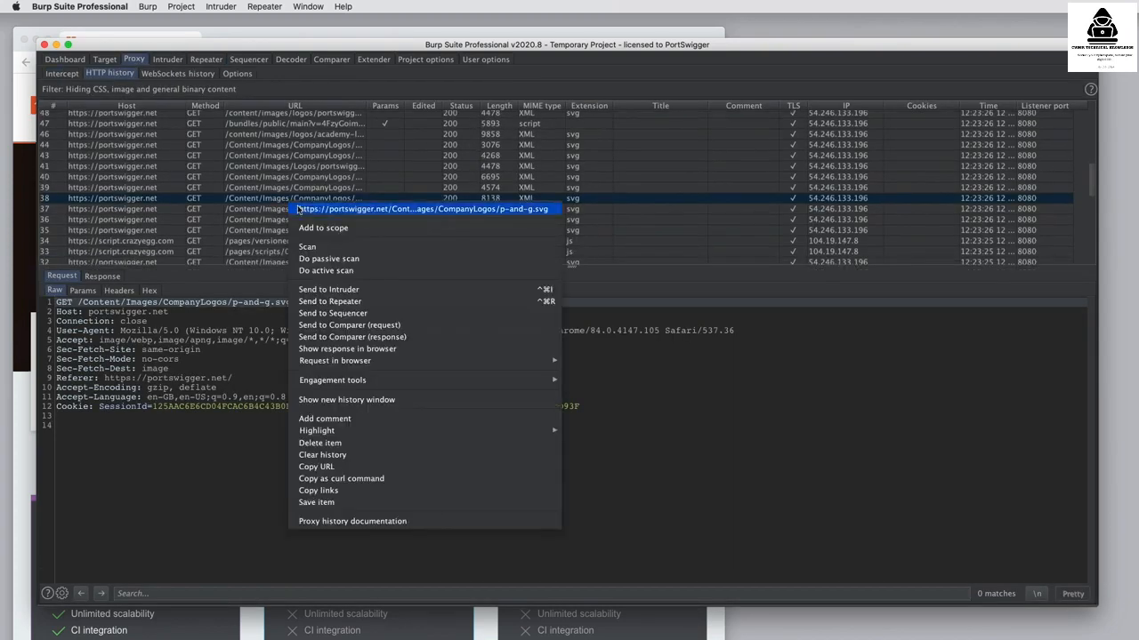
click(369, 302)
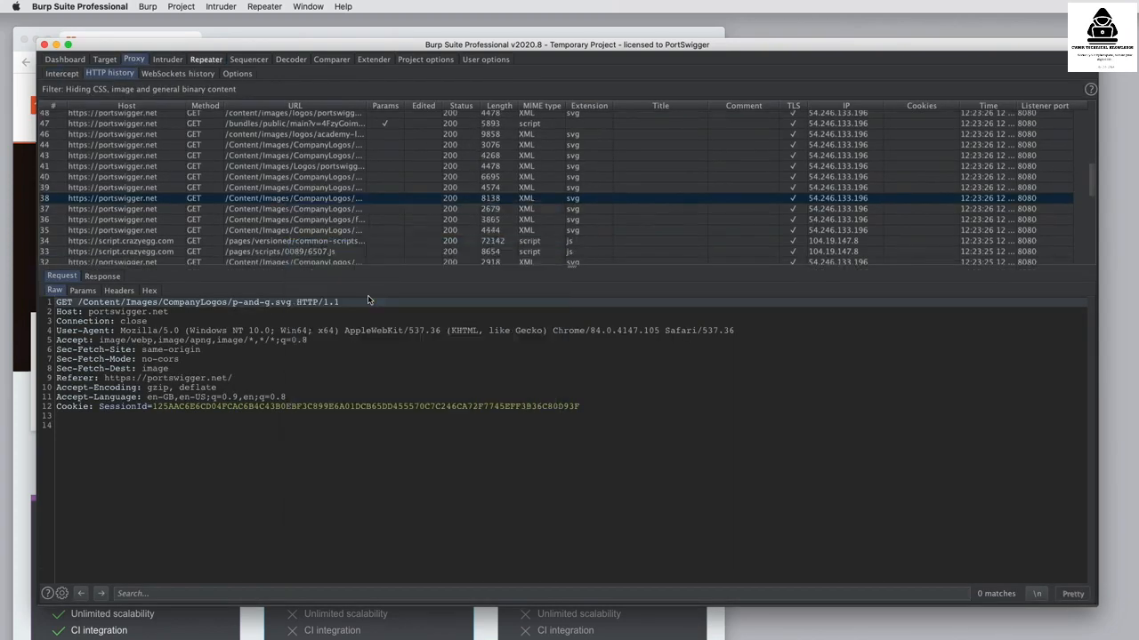
click(207, 61)
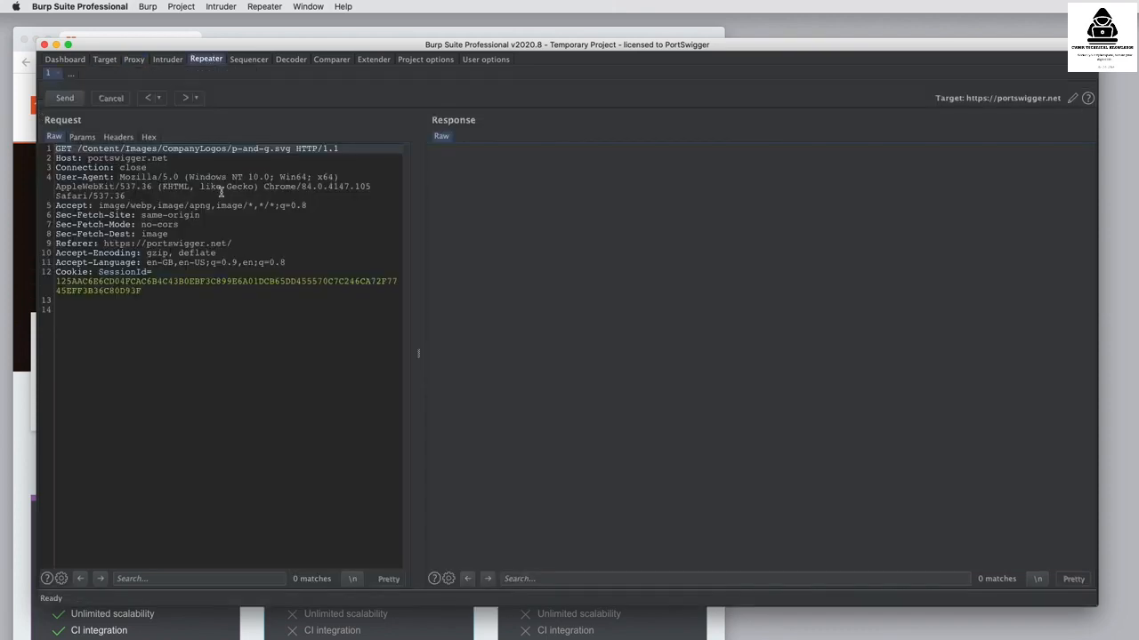
click(71, 101)
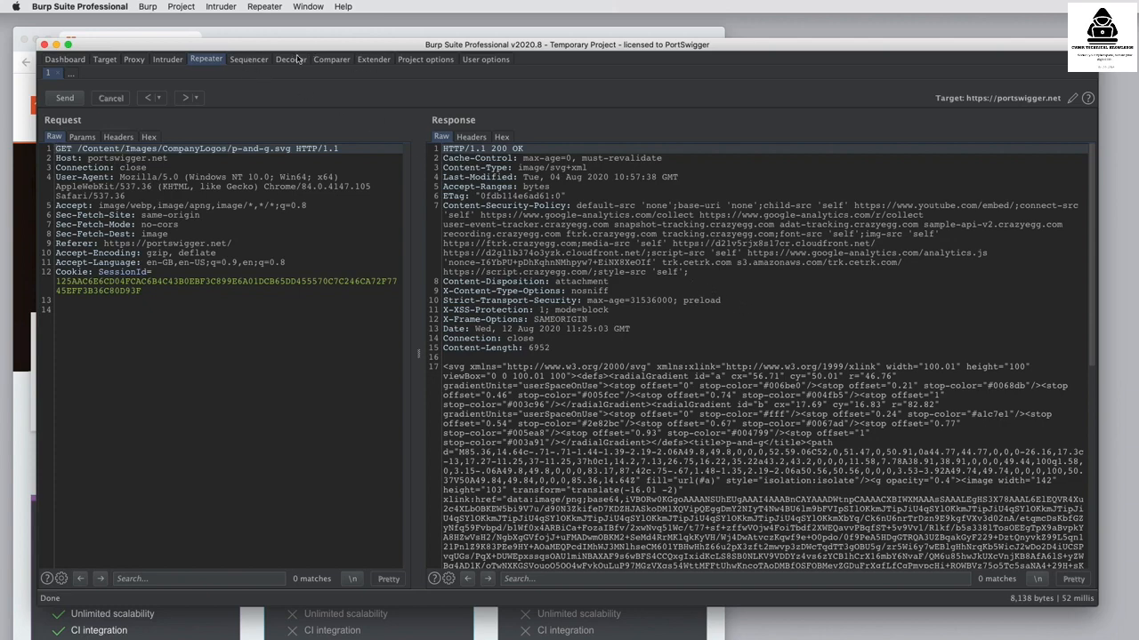
- View the Sequencer's live capture settings, the Decoder and the Comparer
click(250, 60)
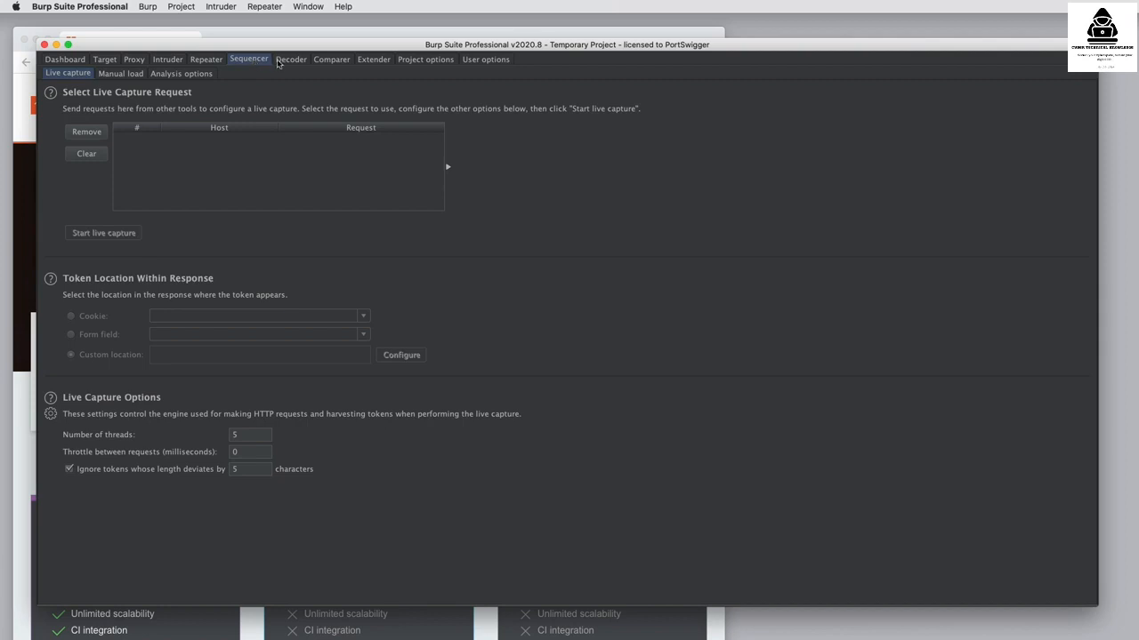
click(284, 61)
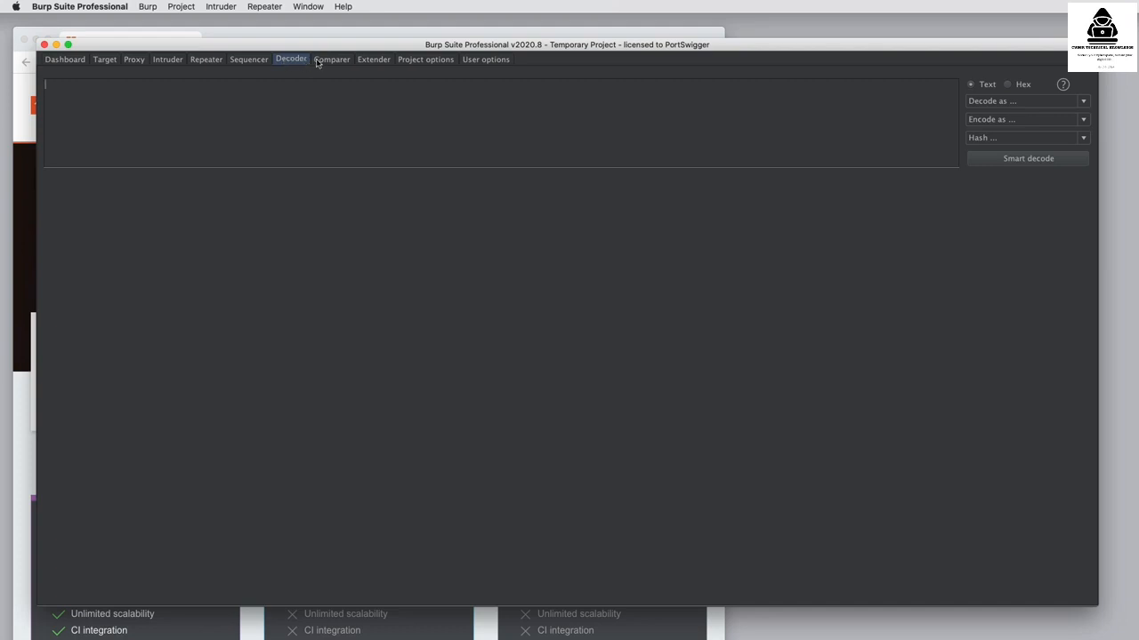
click(323, 62)
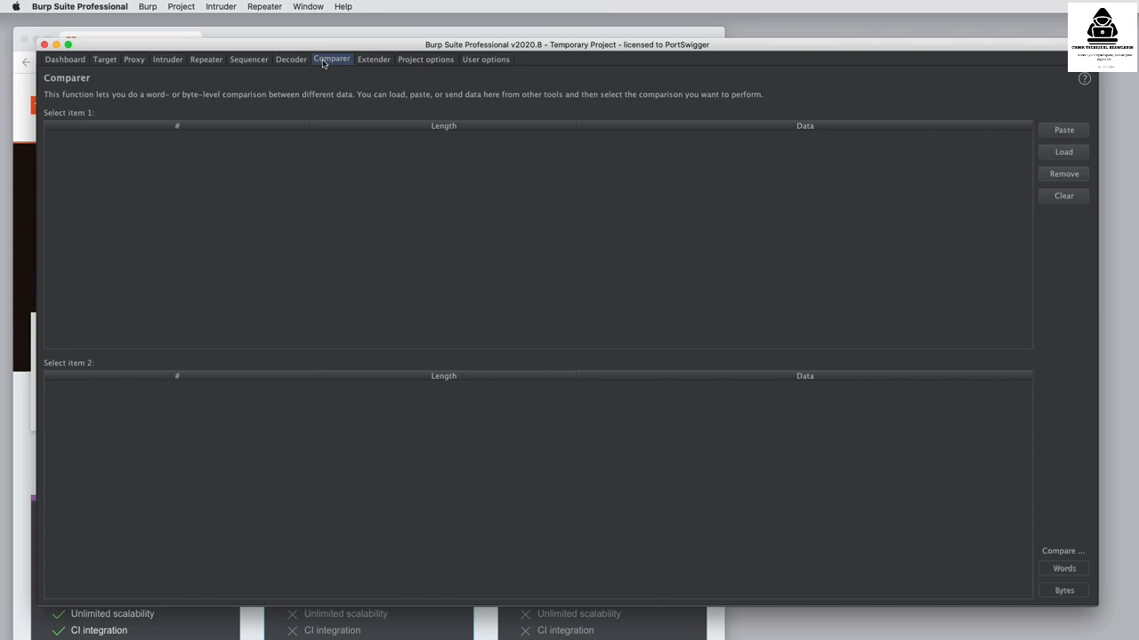
- Open the Extender and browse the full list of extensions in the BApp Store
click(374, 60)
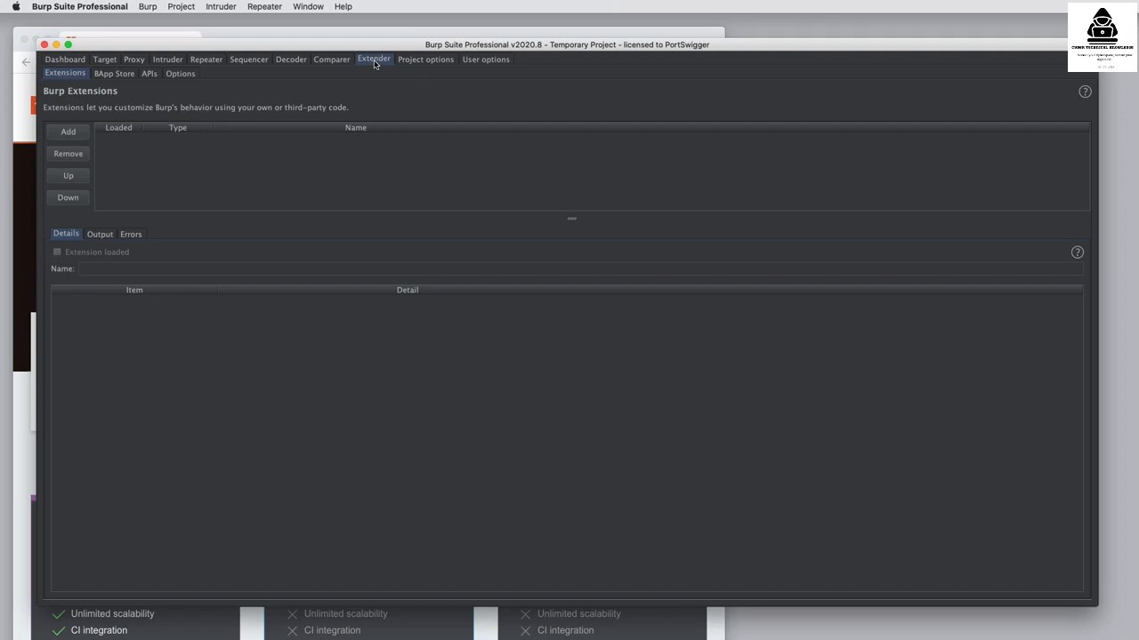
click(115, 75)
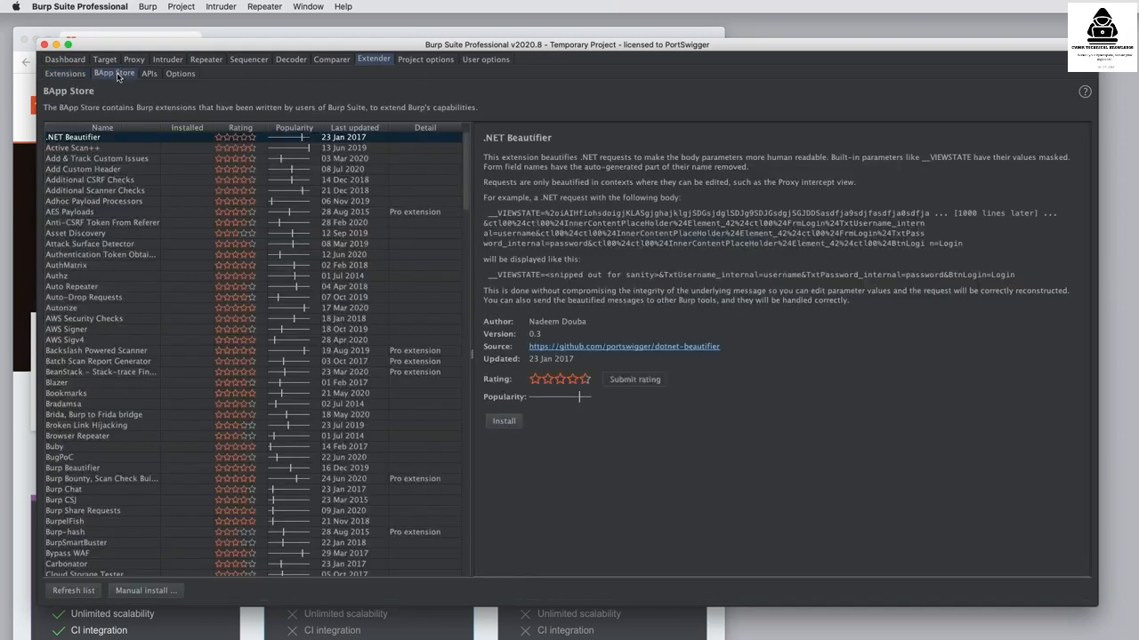
scroll(303, 307, down, 10)
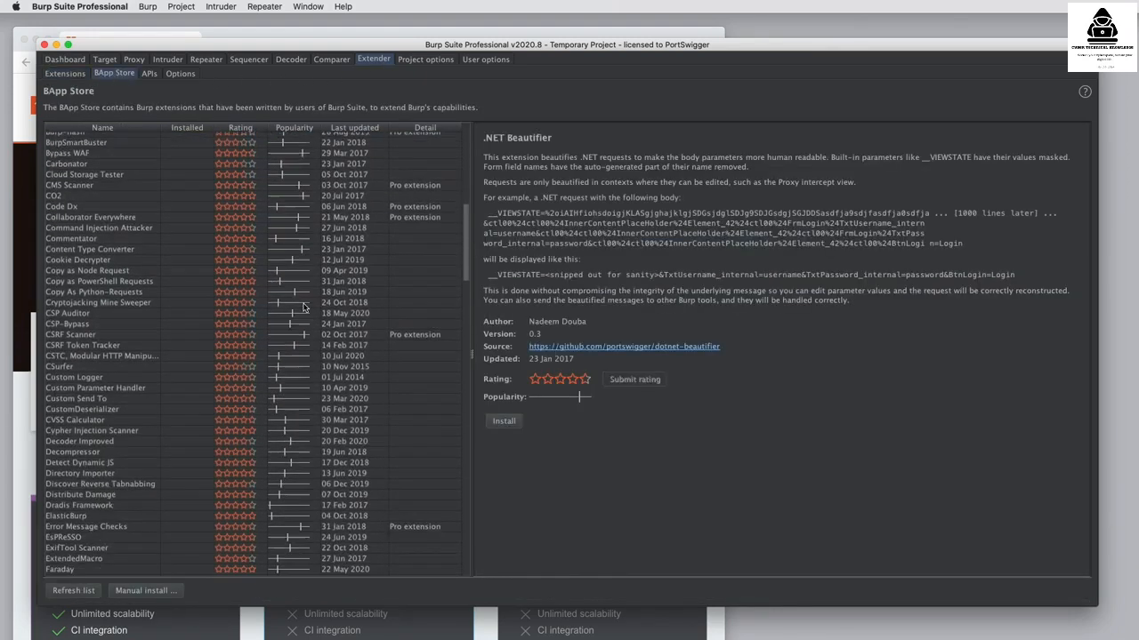
scroll(303, 307, down, 20)
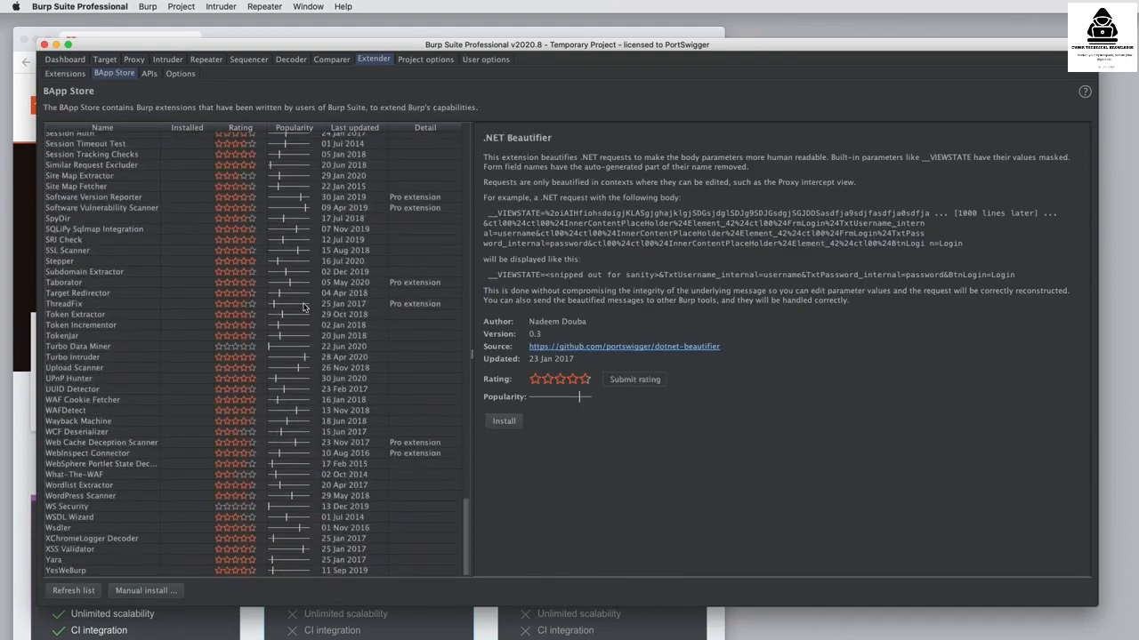
scroll(304, 307, up, 20)
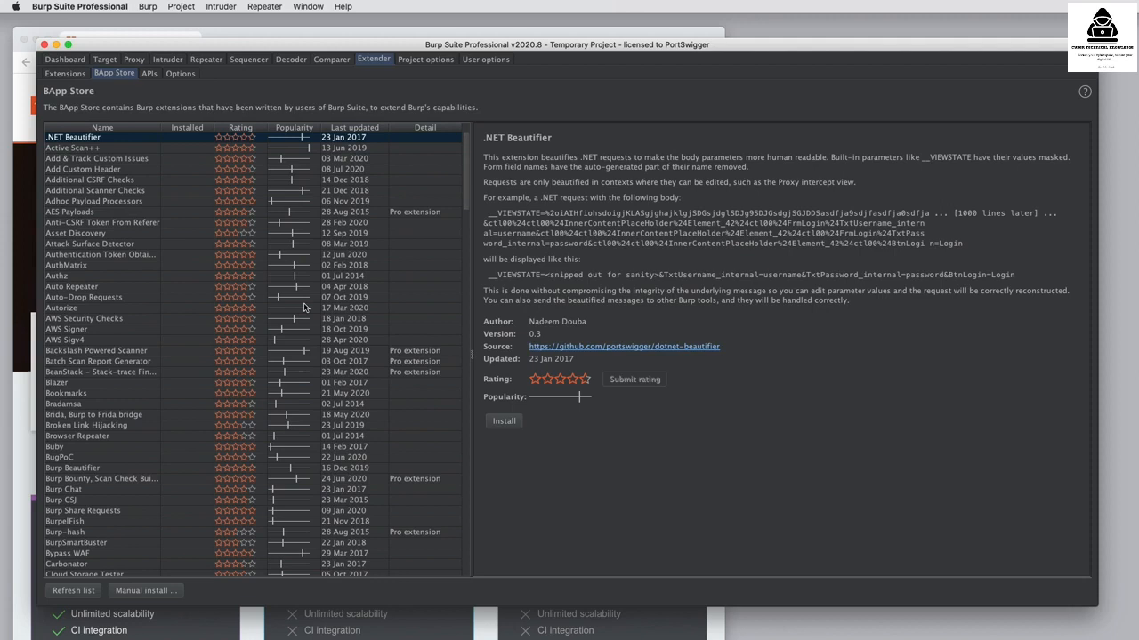
- Review the project options for connections, HTTP, TLS and sessions
click(423, 63)
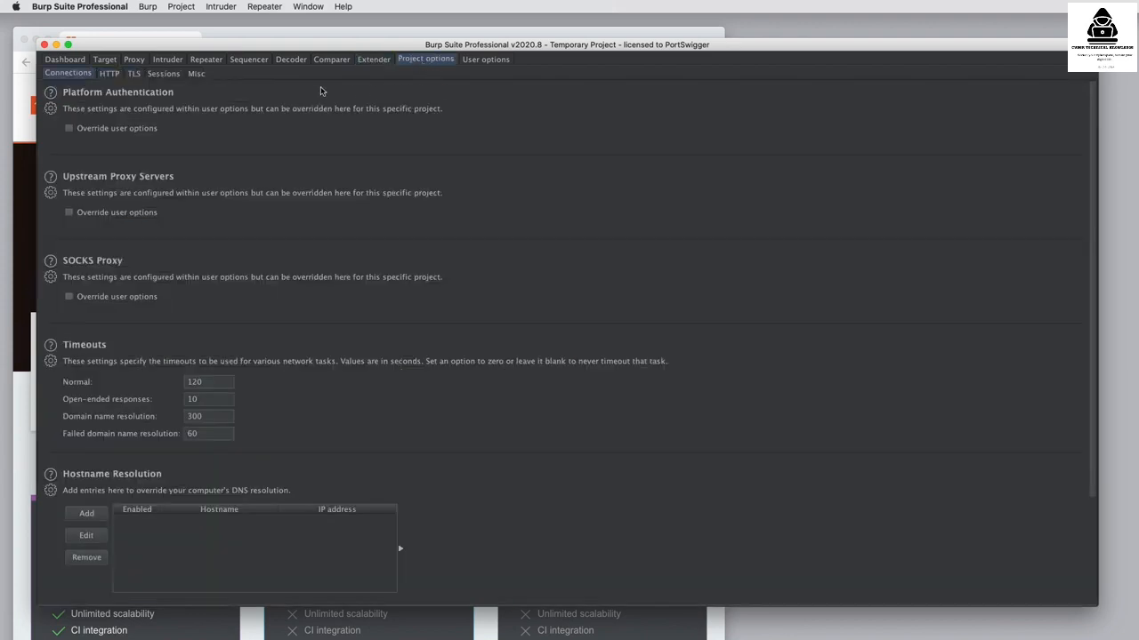
click(111, 75)
click(129, 76)
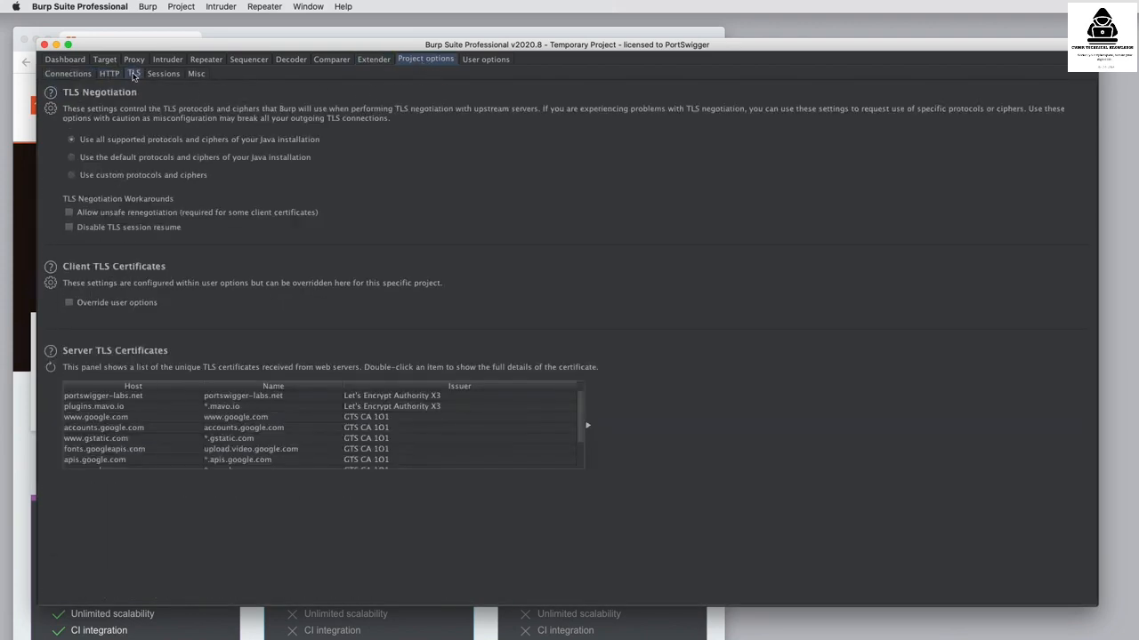
click(112, 77)
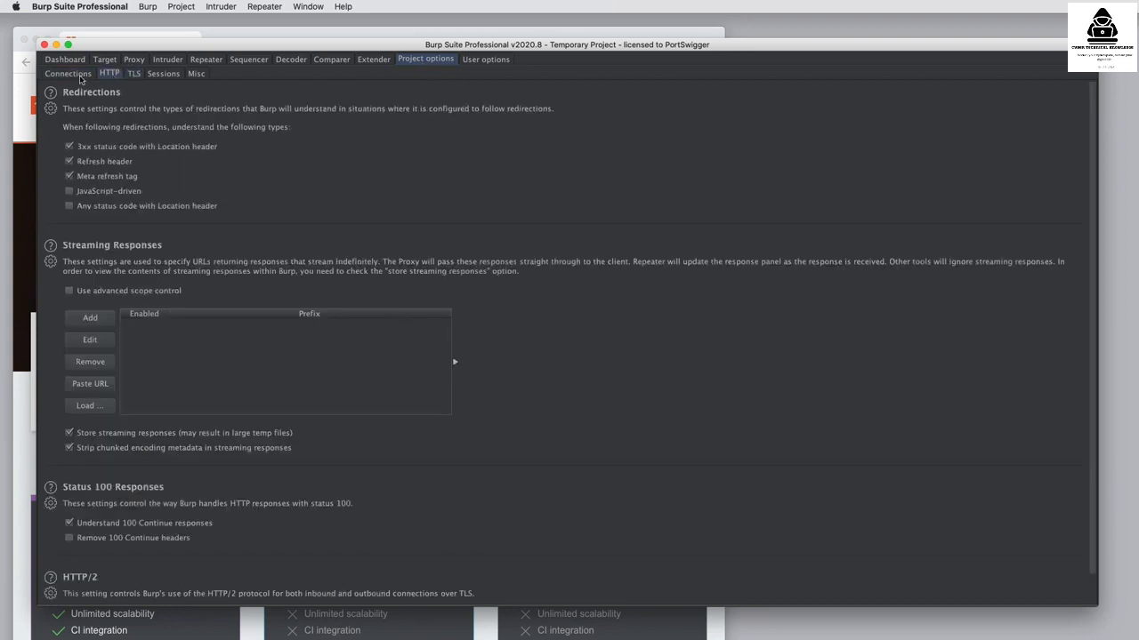
click(77, 75)
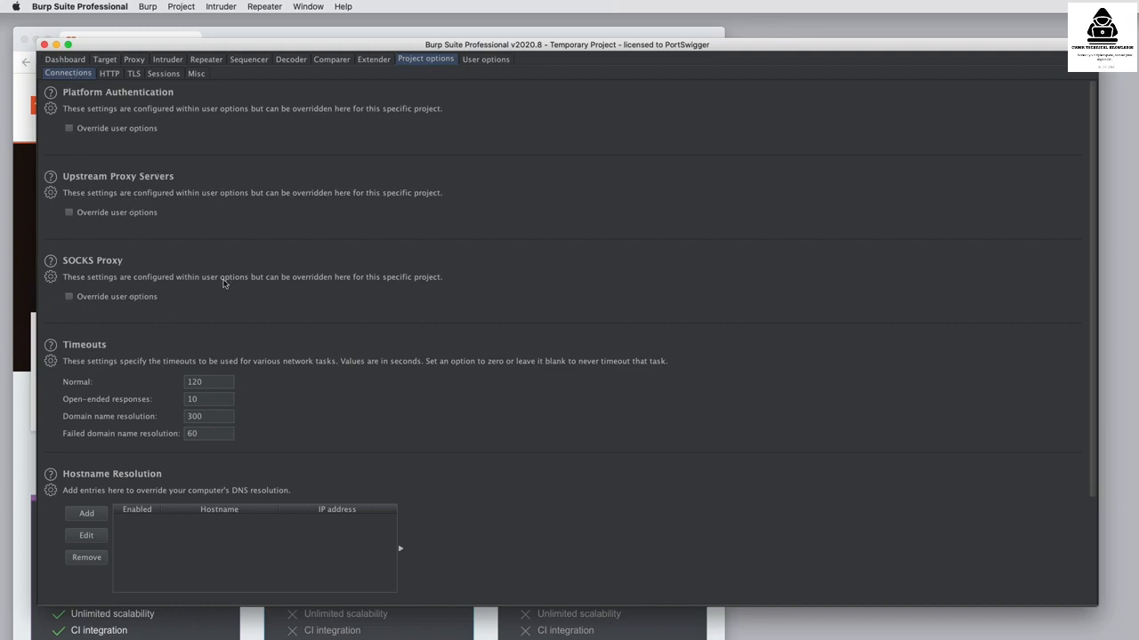
click(109, 74)
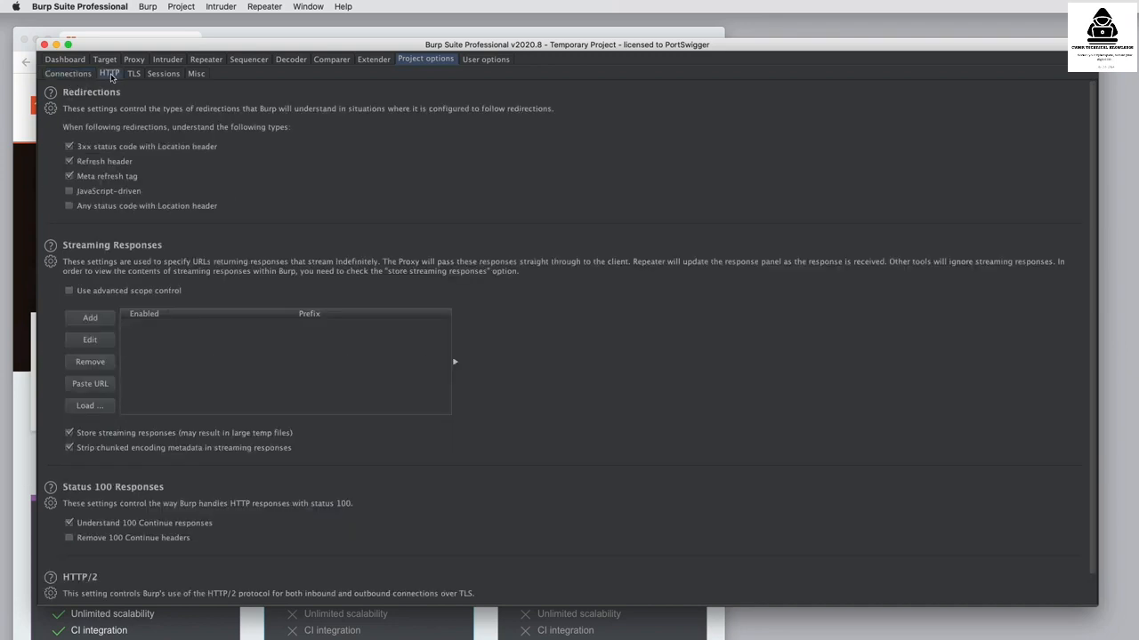
click(134, 74)
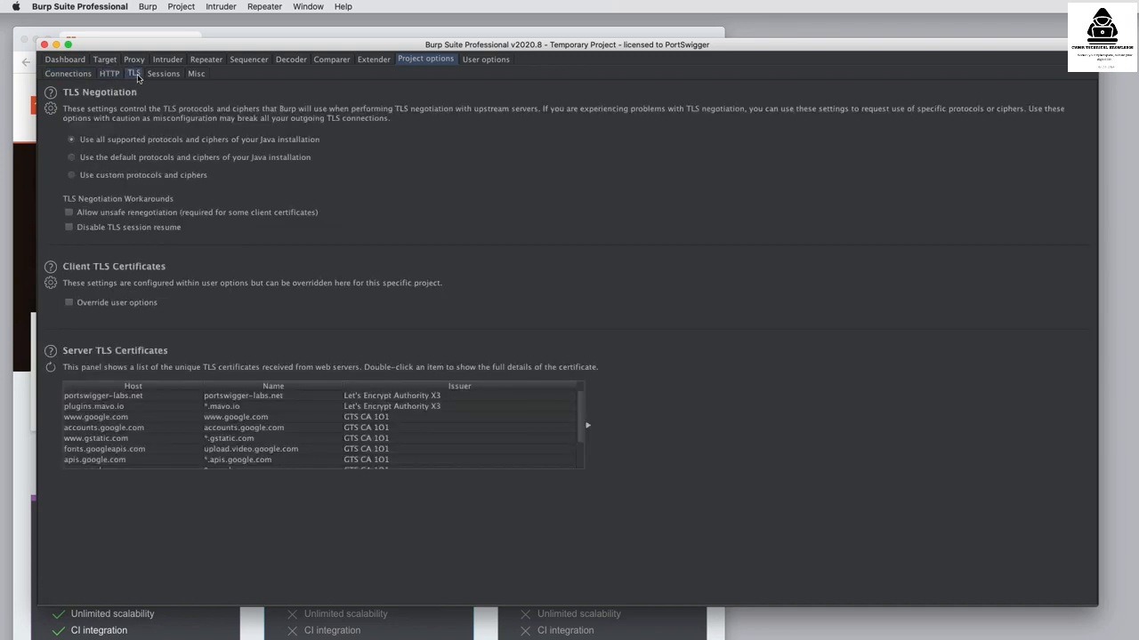
click(162, 75)
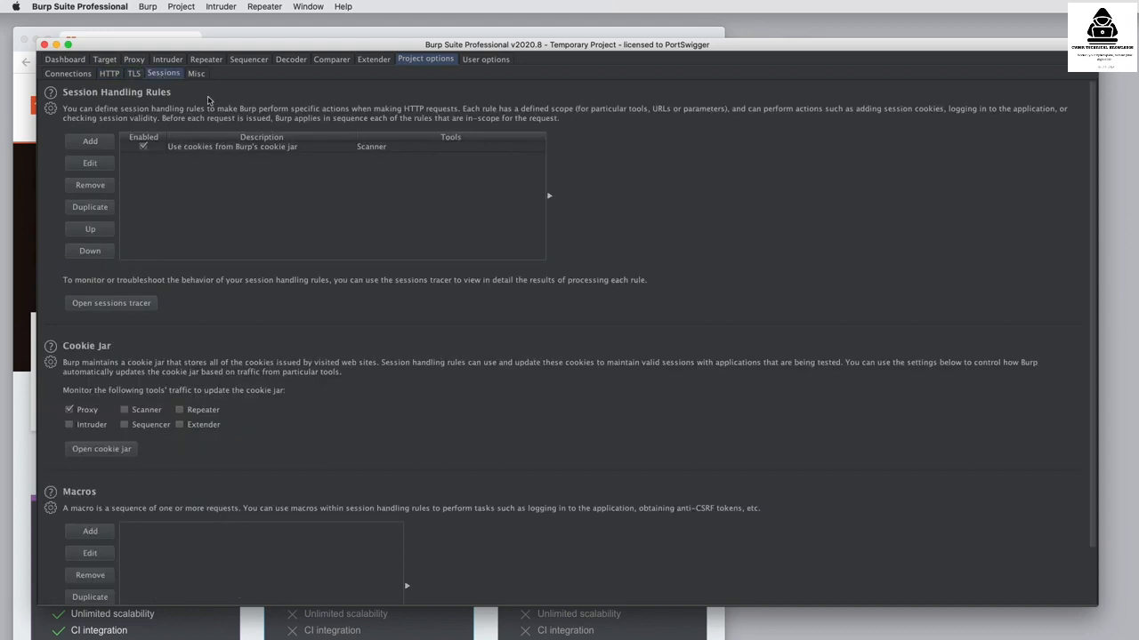
- Review the user options for connections and display, and view the available look and feel themes without changing the current one
click(475, 63)
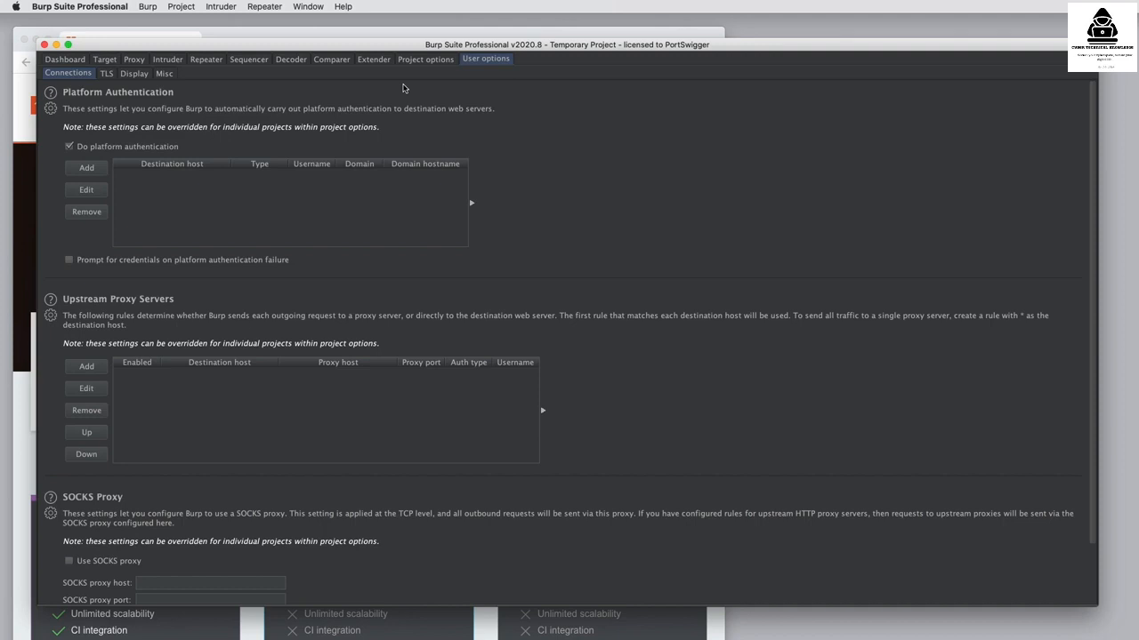
click(134, 74)
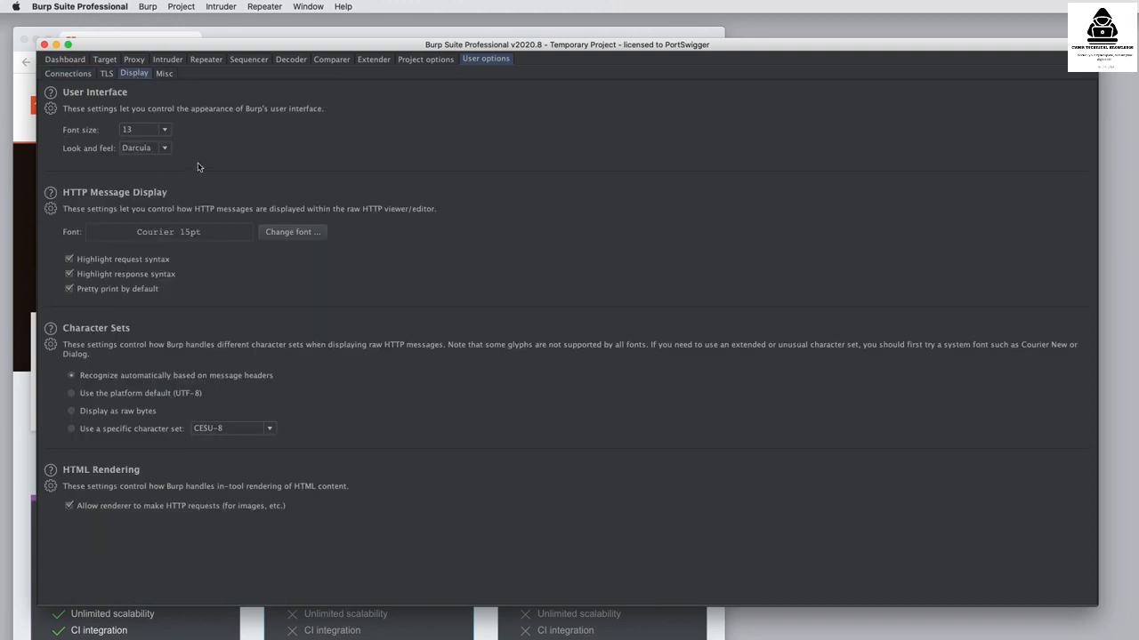
click(165, 149)
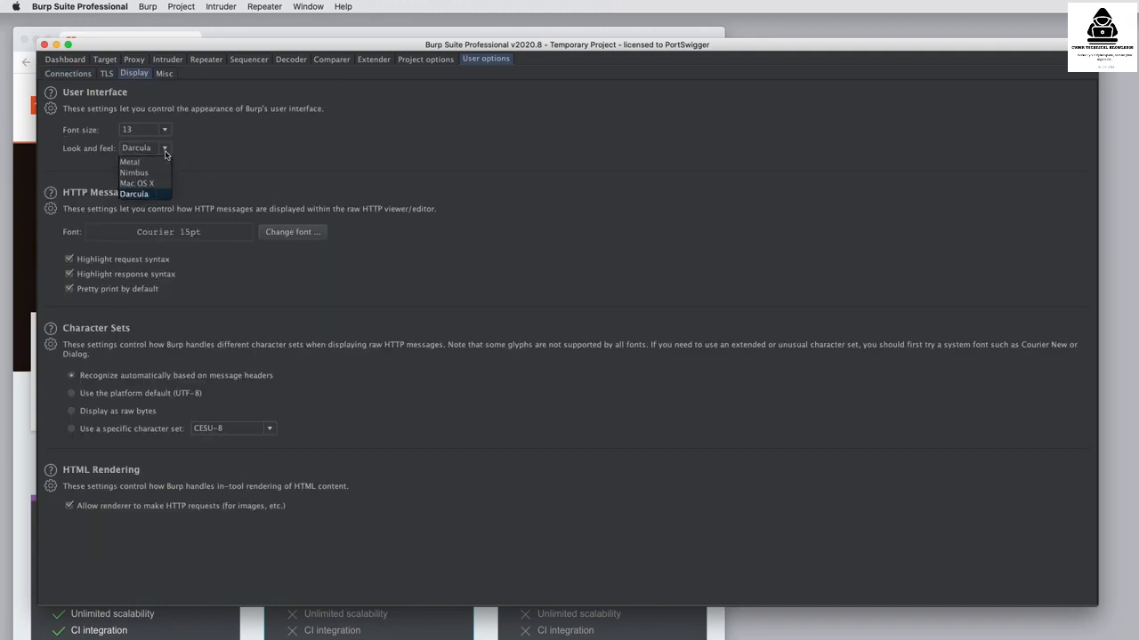
click(215, 156)
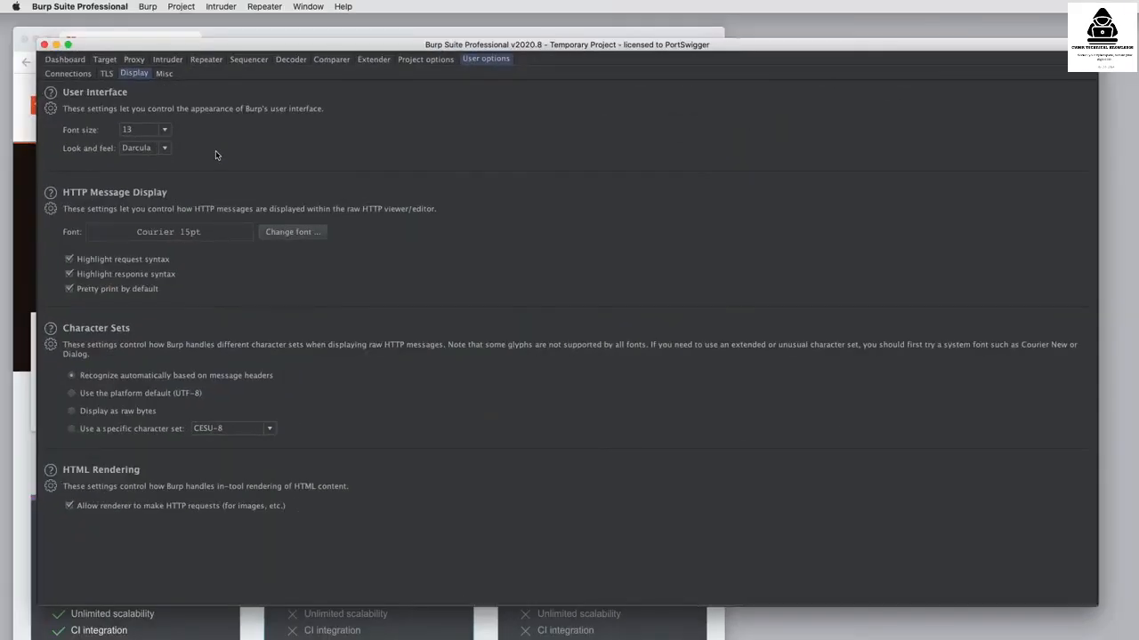
- Look through the list of configurable hotkeys in the miscellaneous user options
click(167, 75)
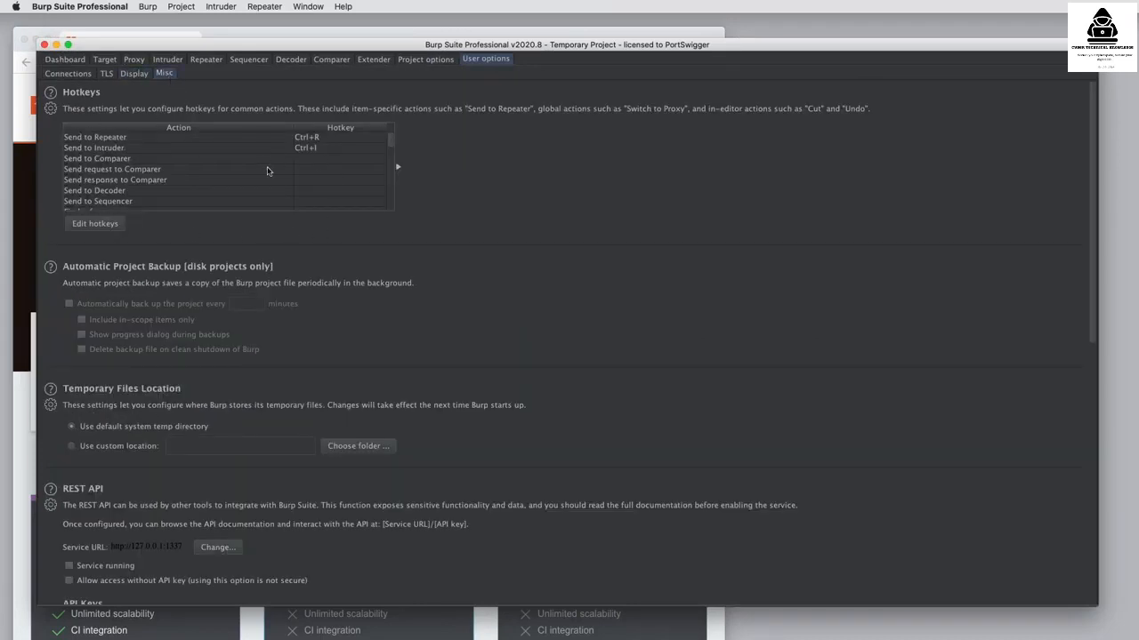
scroll(267, 171, down, 5)
scroll(267, 170, down, 15)
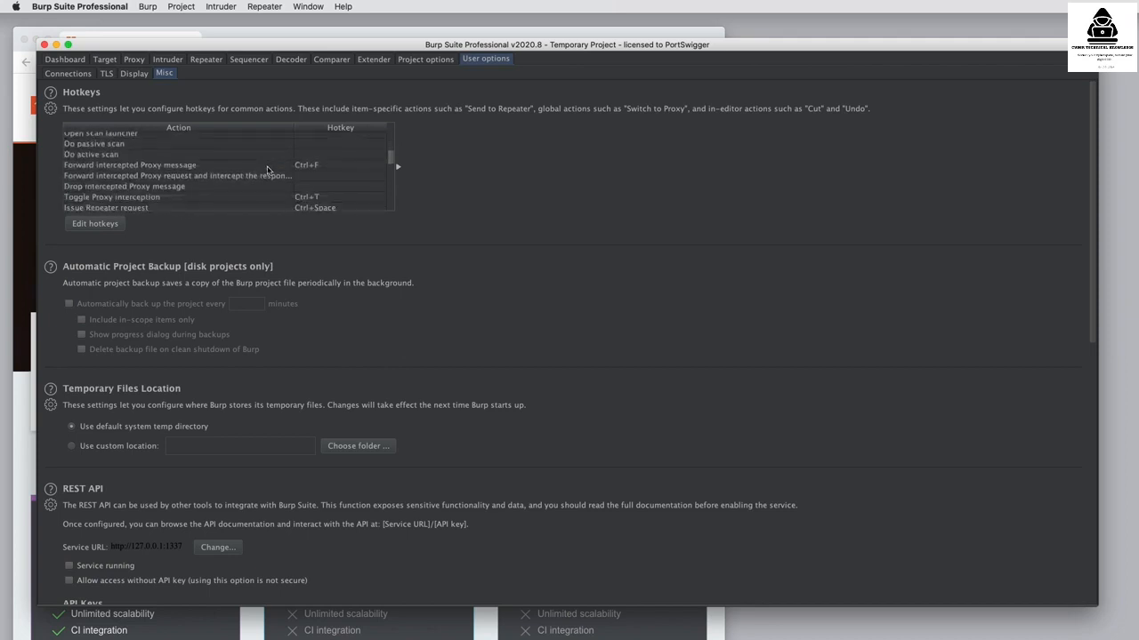
scroll(266, 170, up, 15)
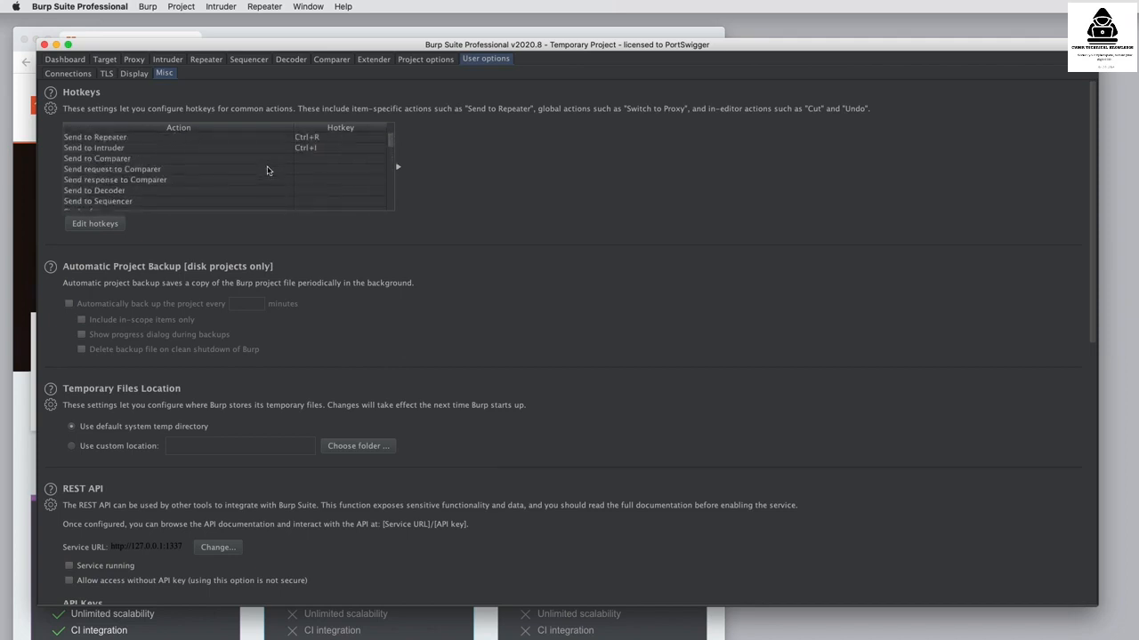
- Examine the hotkey assignments for the actions that send items to Comparer, Decoder and Sequencer
click(308, 161)
click(311, 168)
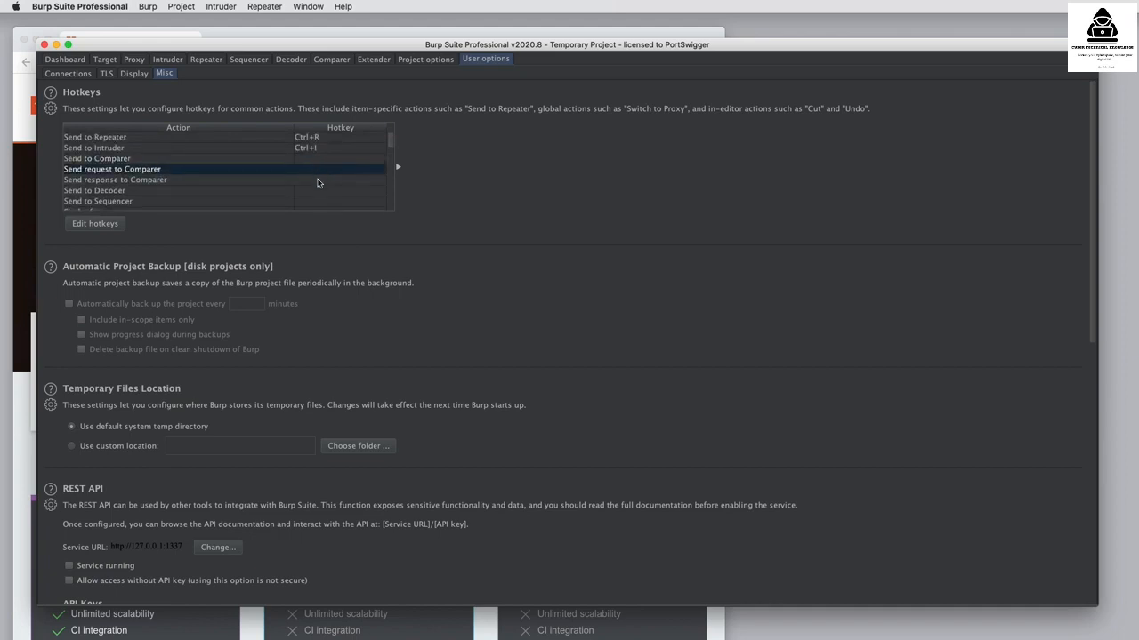
click(317, 181)
click(325, 192)
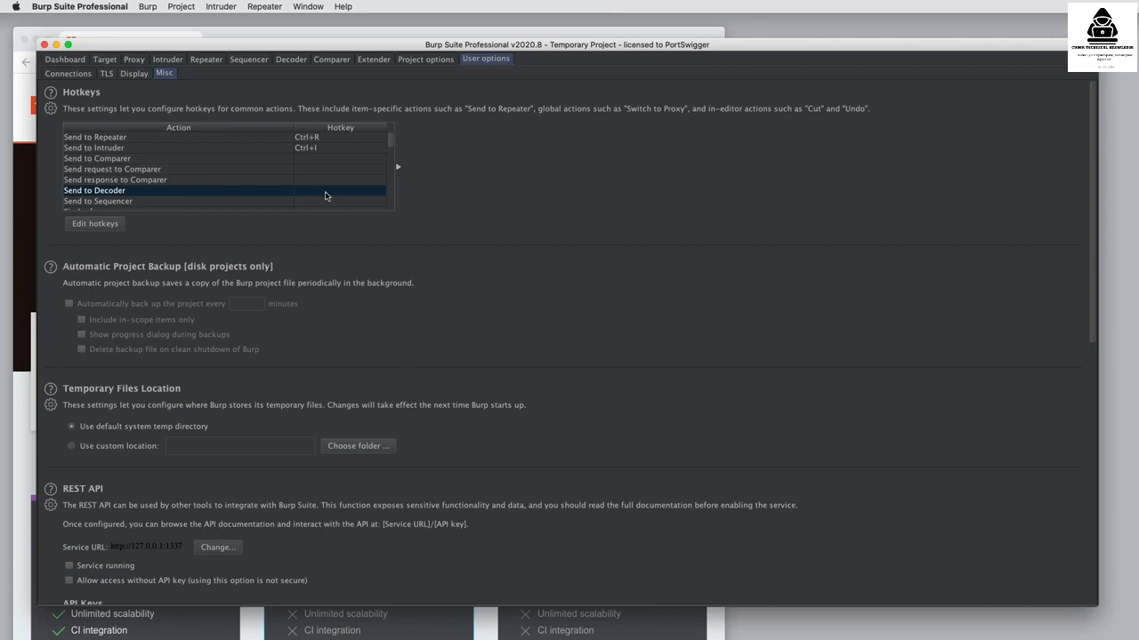
- Compare the connection settings in the user options with the project options, briefly enabling the project-level override for upstream proxy servers
click(70, 73)
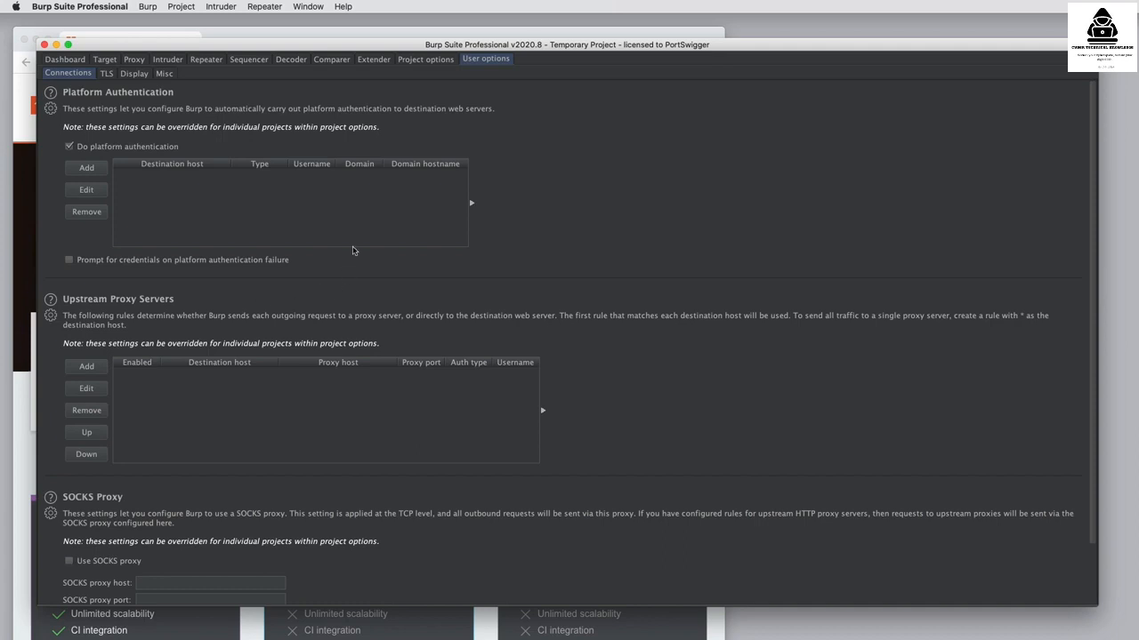
click(421, 61)
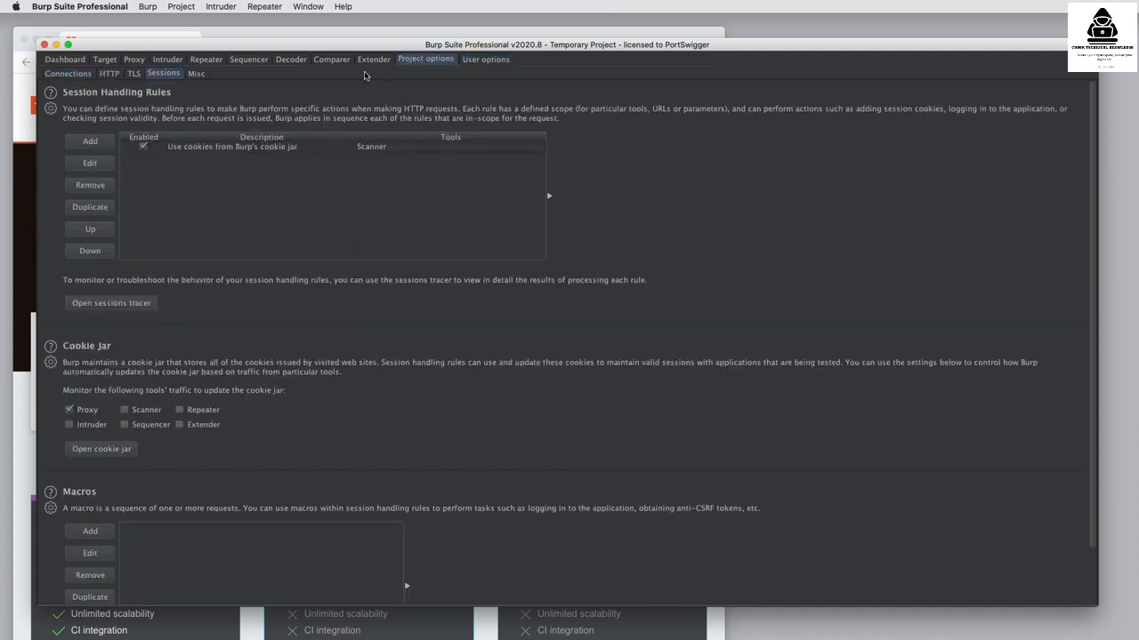
click(77, 74)
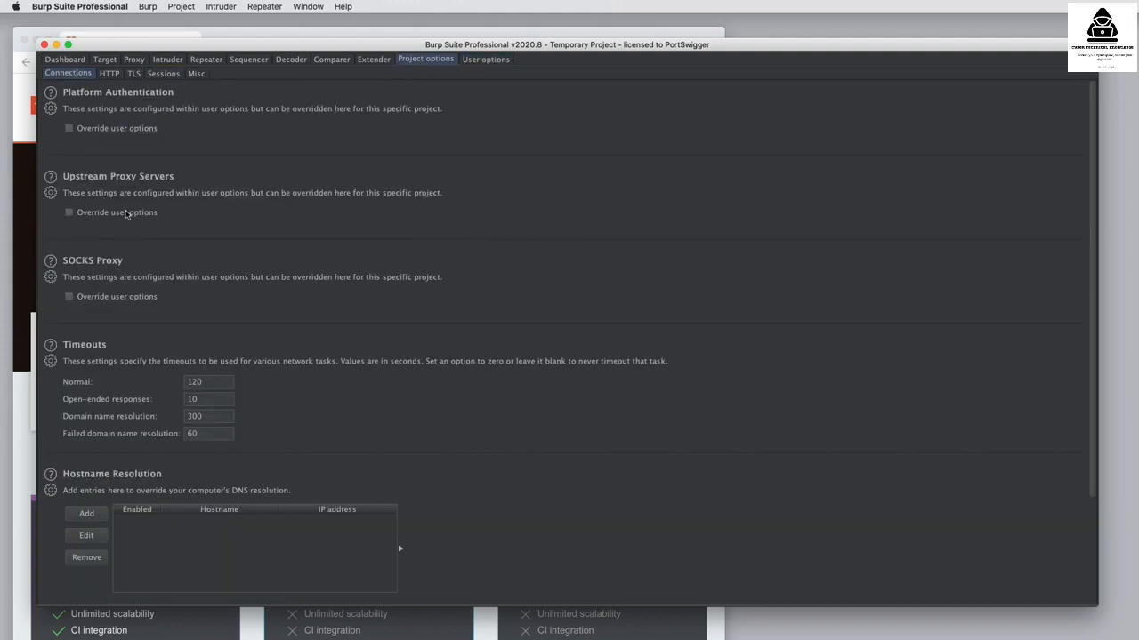
click(98, 218)
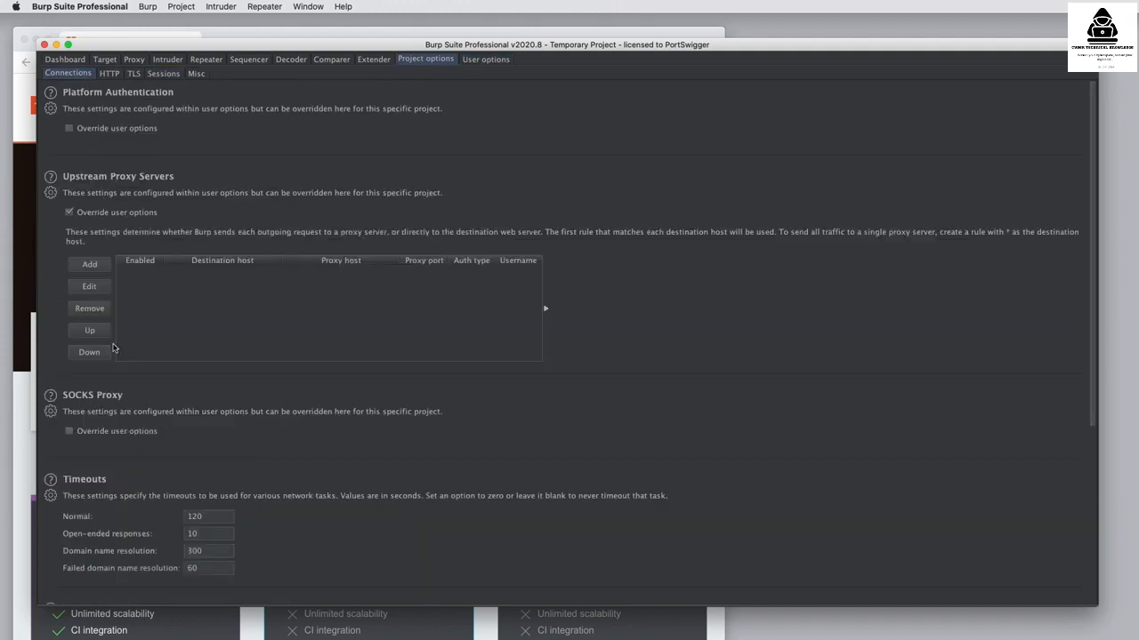
click(115, 213)
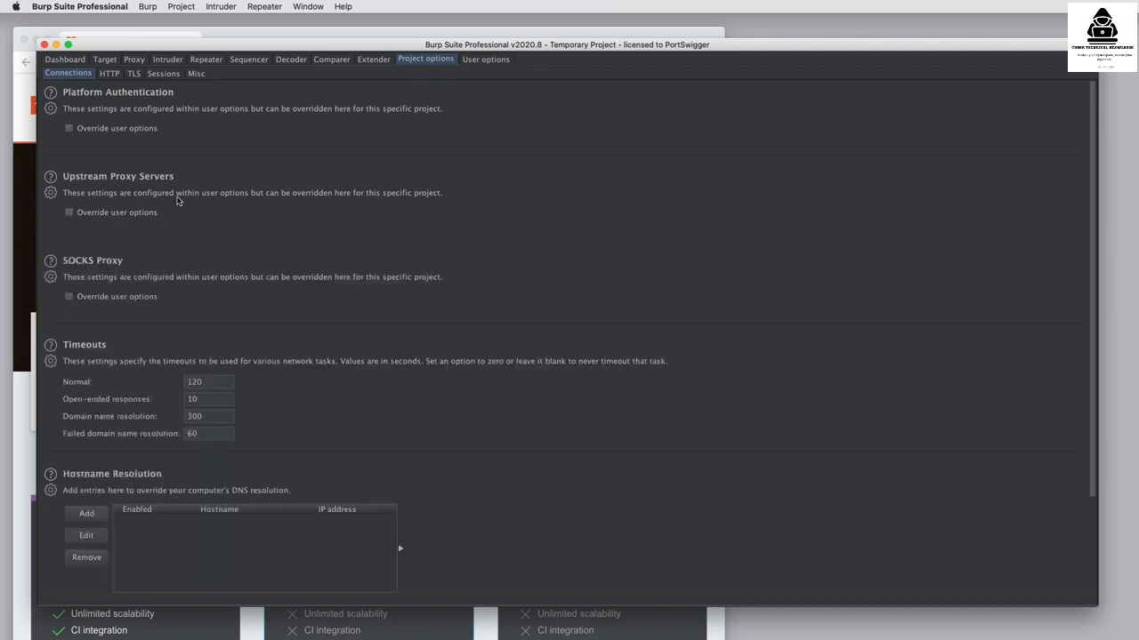
click(483, 61)
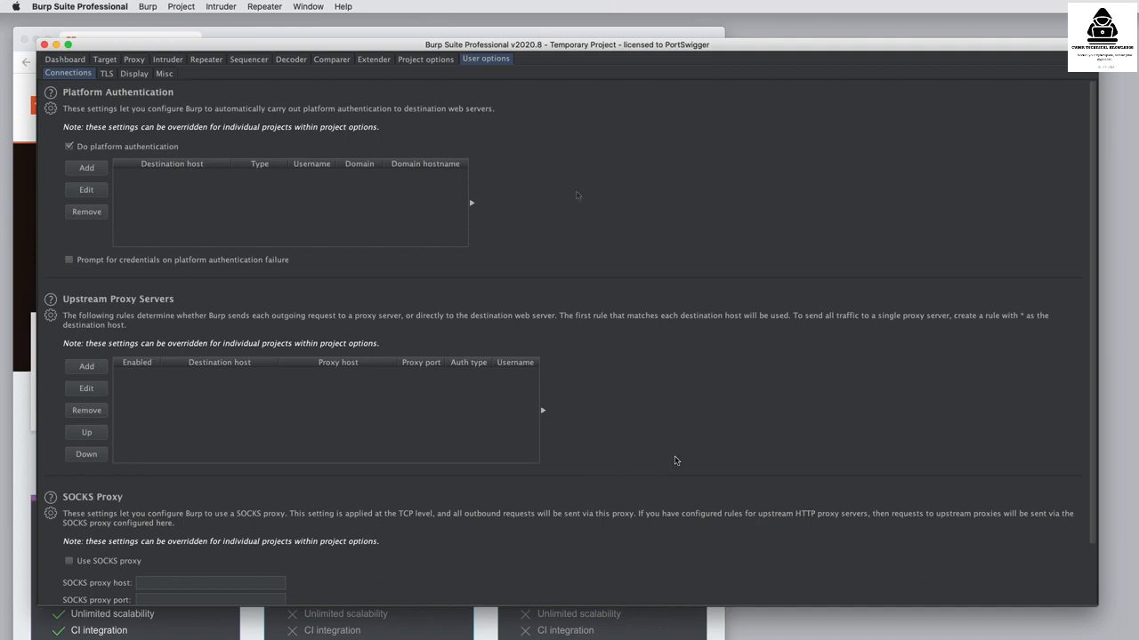
- Return to the proxy's HTTP history and view the engagement tools available for the selected request
click(135, 60)
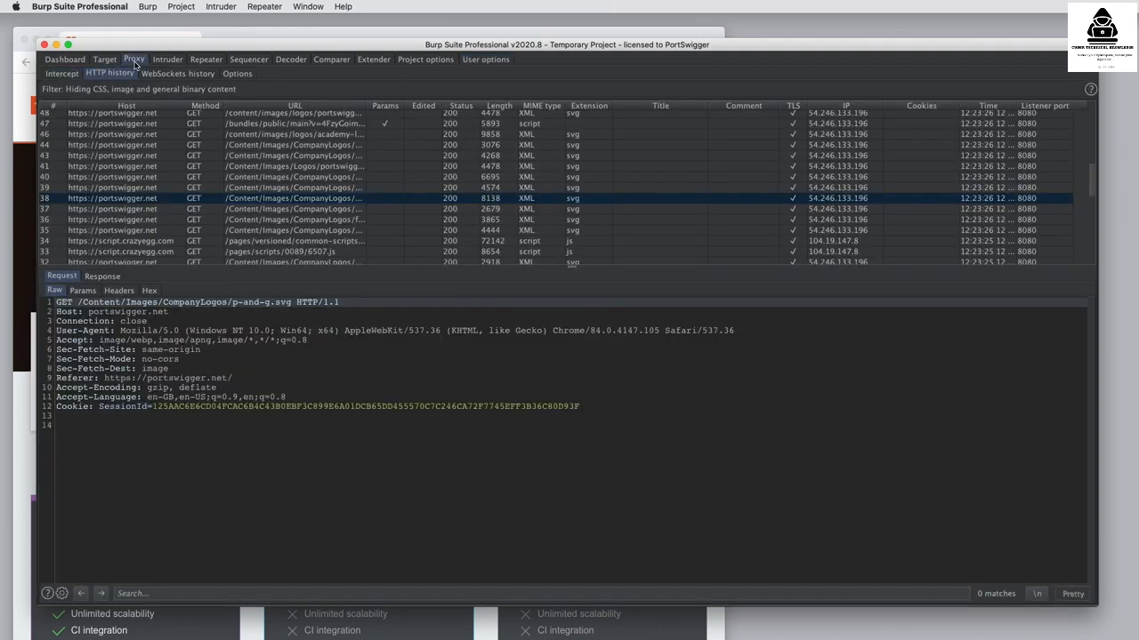
right_click(398, 314)
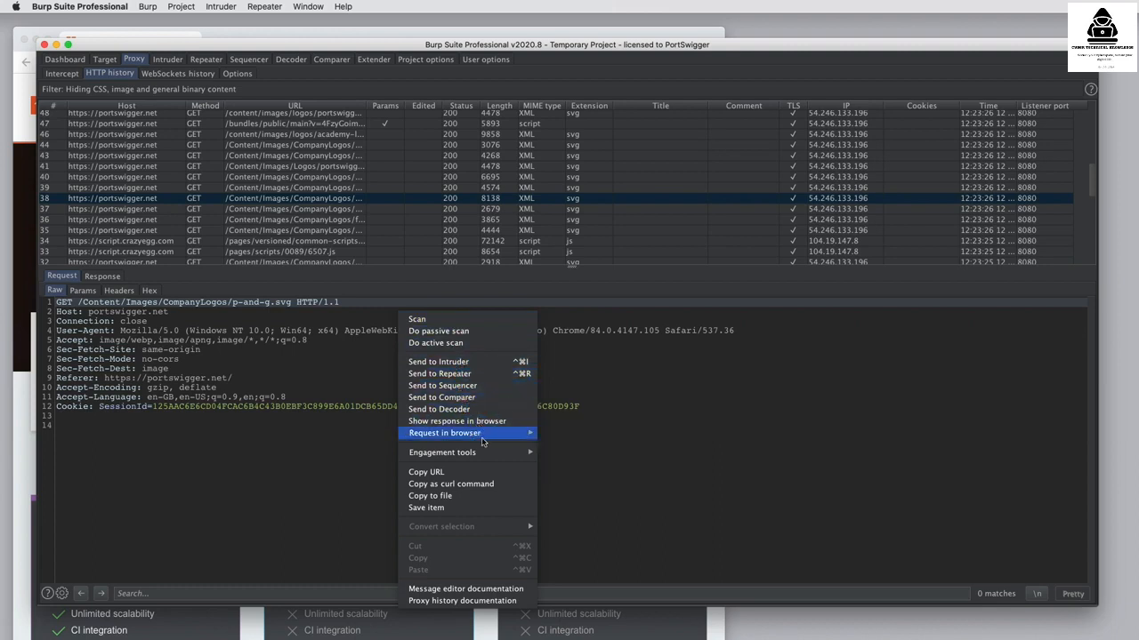
mouse_move(496, 455)
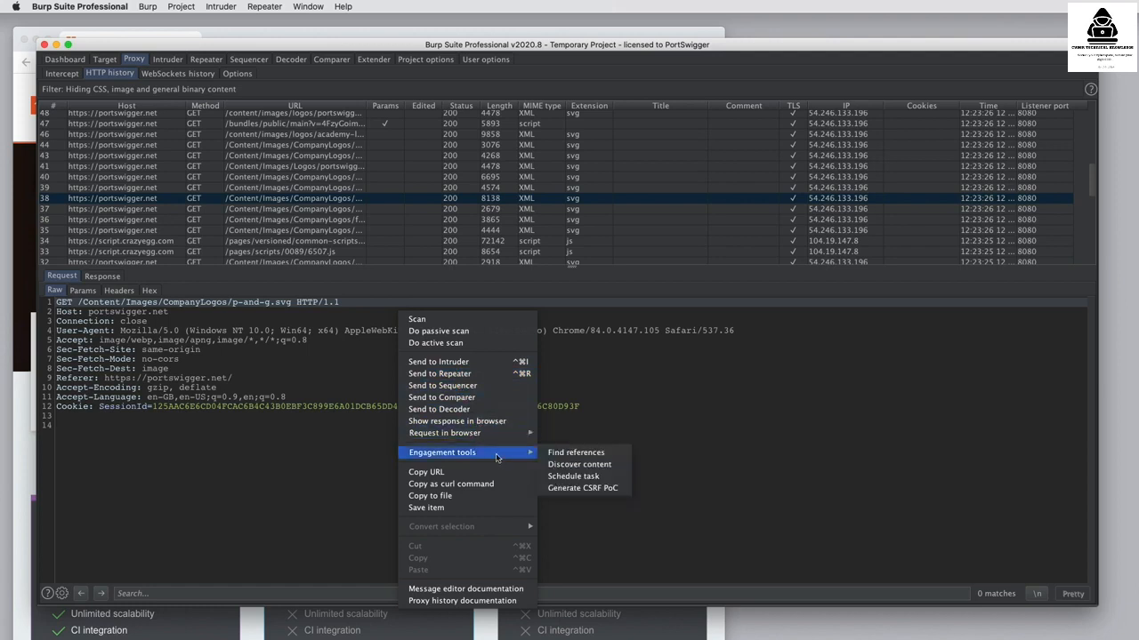
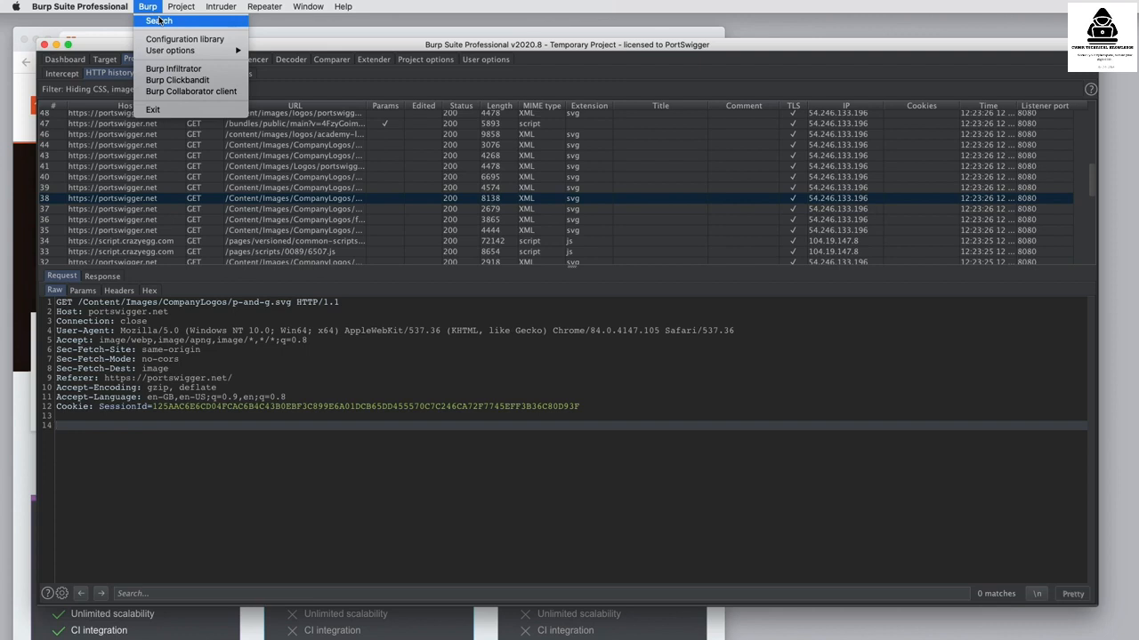
- Review the configuration library, close it, and view the commands for restoring, loading and saving user options
click(177, 38)
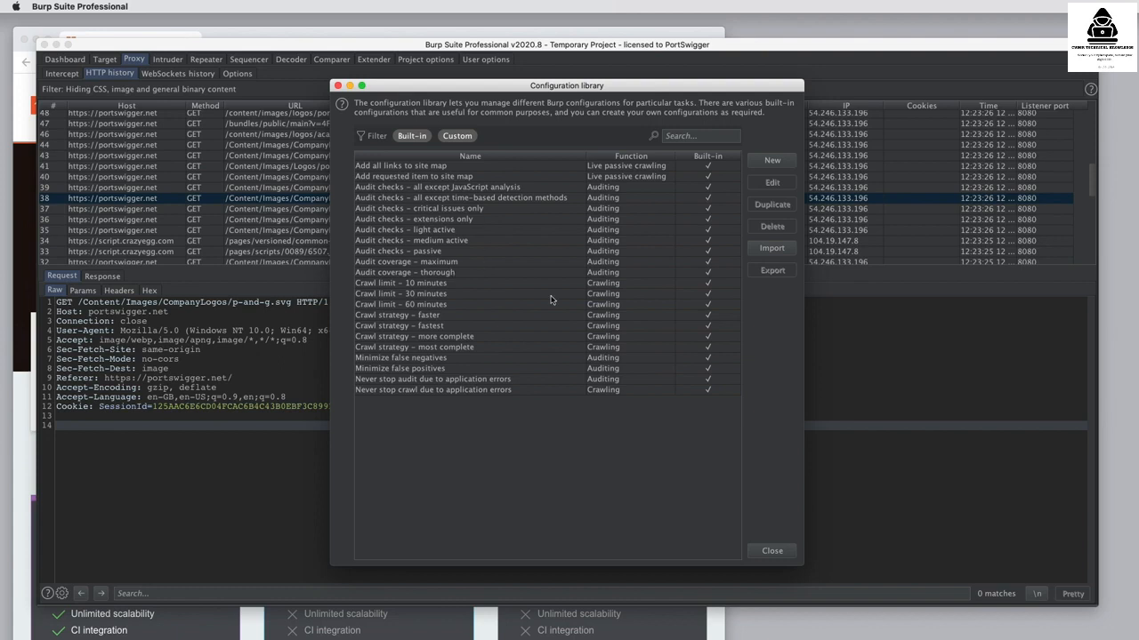
click(338, 87)
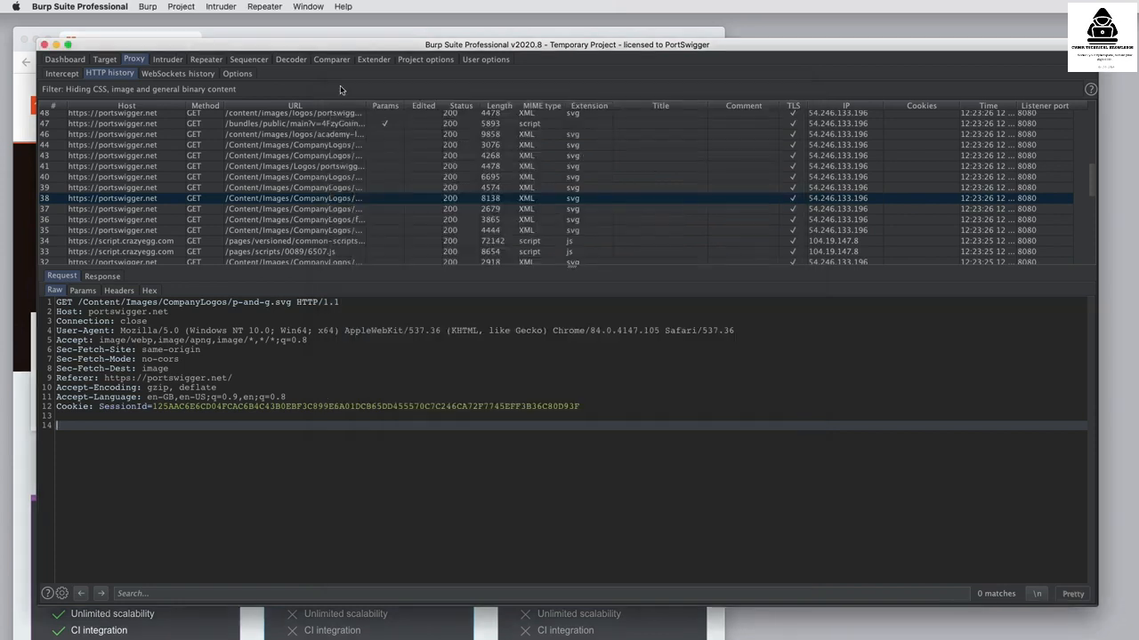
click(148, 7)
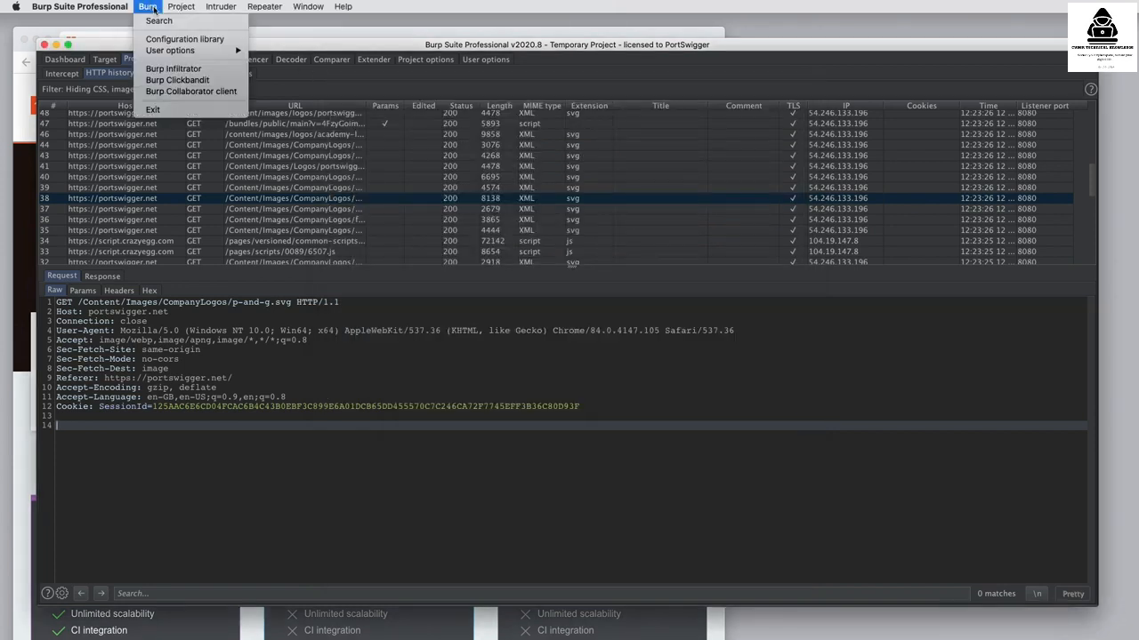
mouse_move(239, 51)
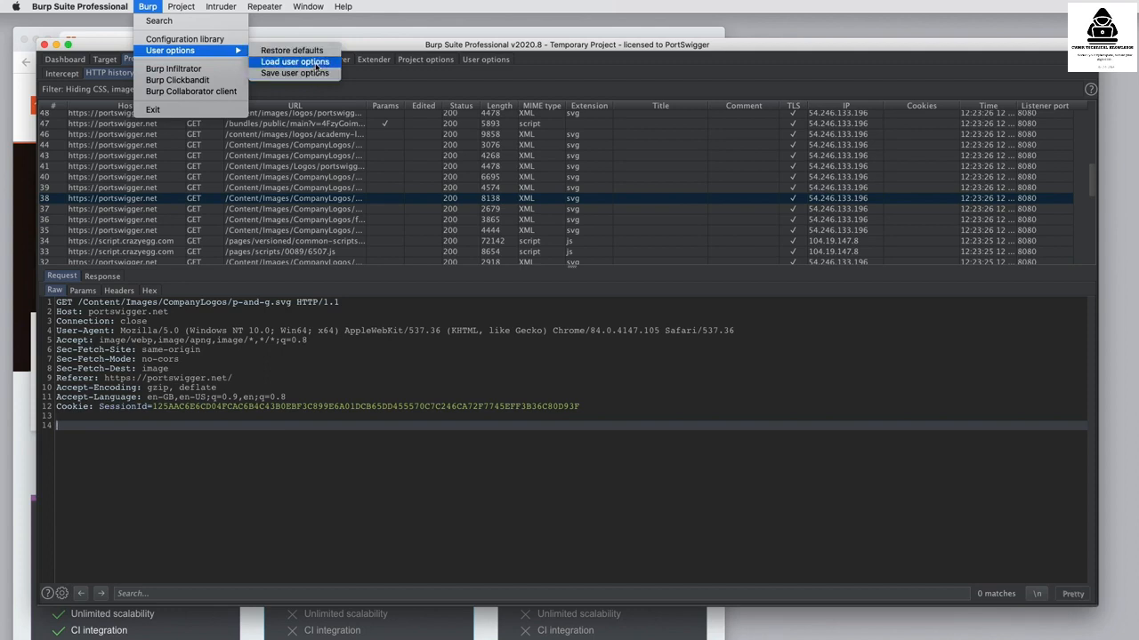
- Open Burp Infiltrator and Burp Clickbandit one after the other to read their descriptions, closing each
click(214, 70)
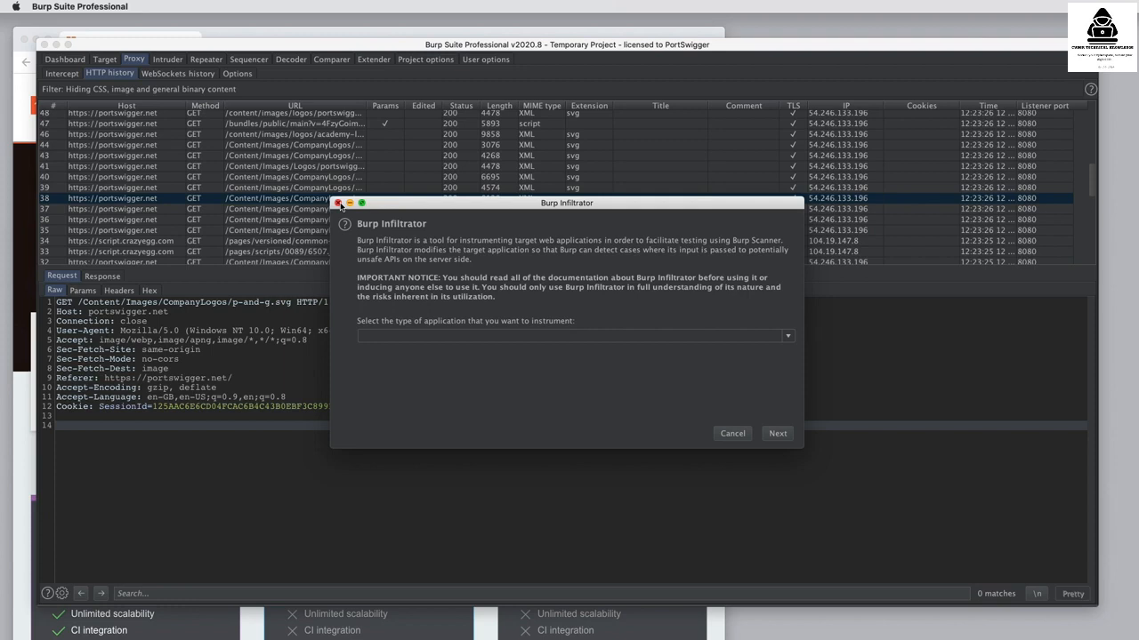
click(338, 203)
click(147, 6)
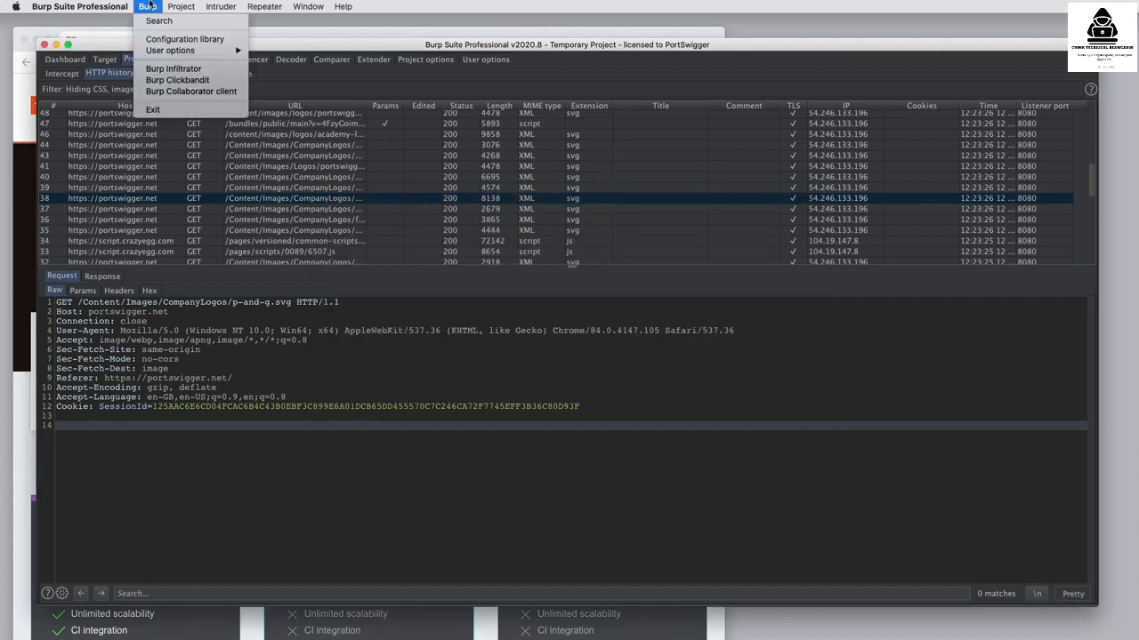
click(177, 80)
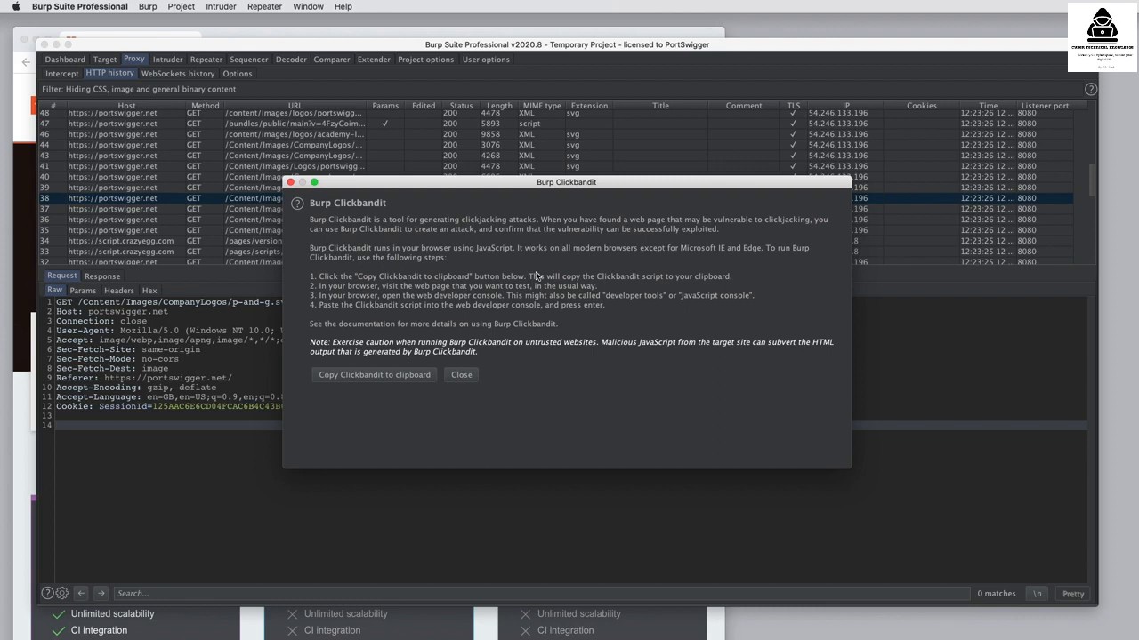
click(290, 182)
- Open the Burp Collaborator client to view its payload and polling settings, and close it
click(156, 9)
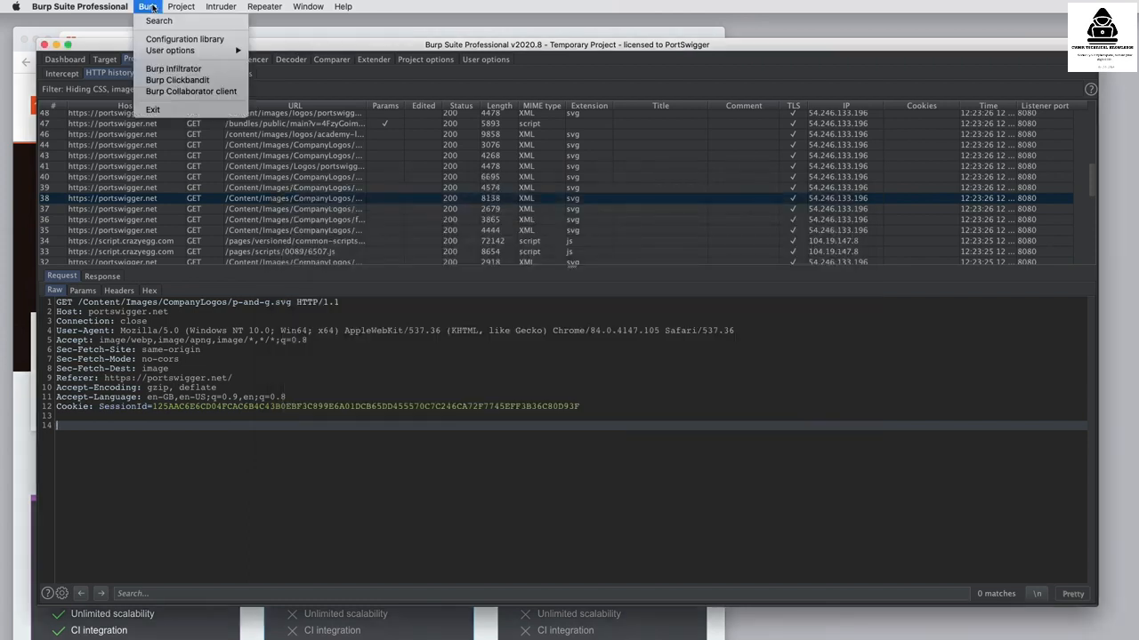
click(209, 92)
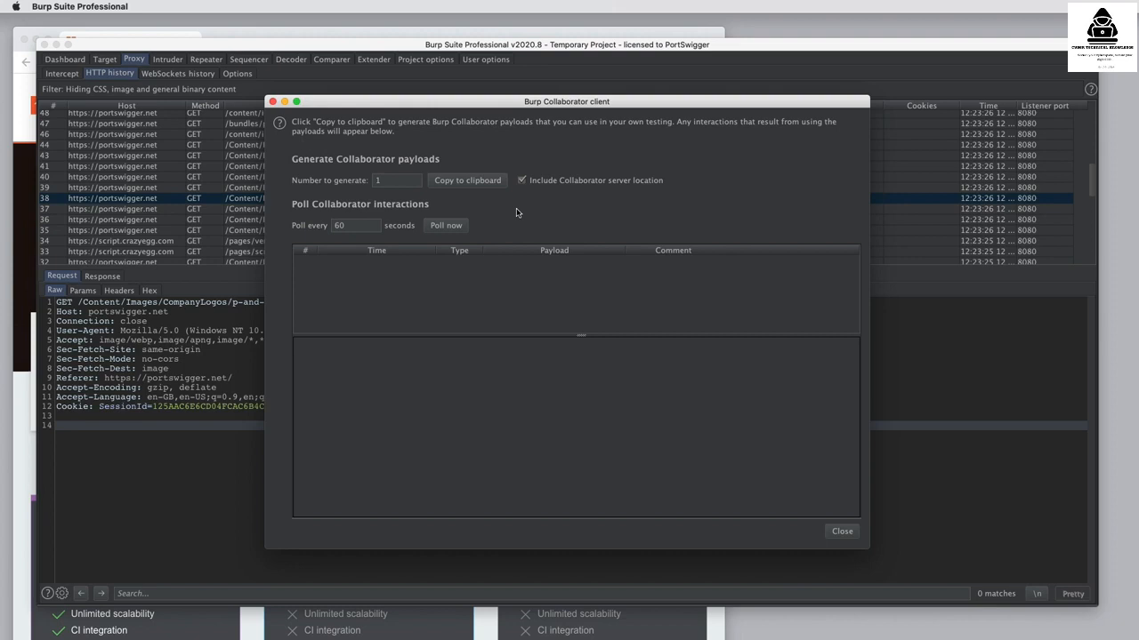
click(272, 101)
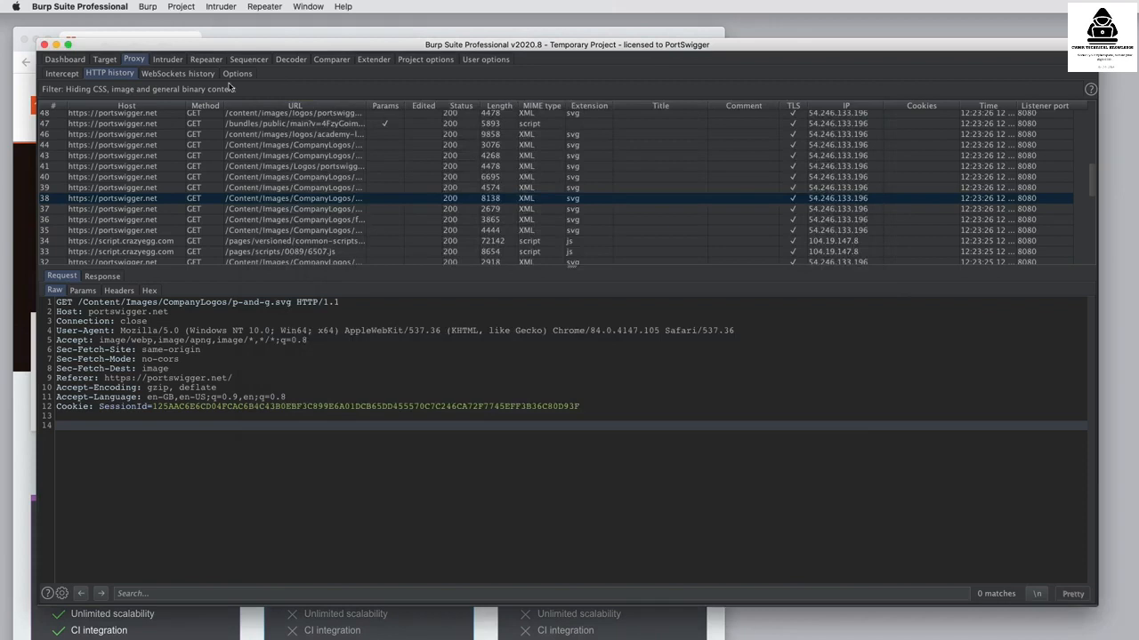
- Look through the project option commands and the Repeater settings for content length, redirections and view
click(176, 6)
mouse_move(204, 21)
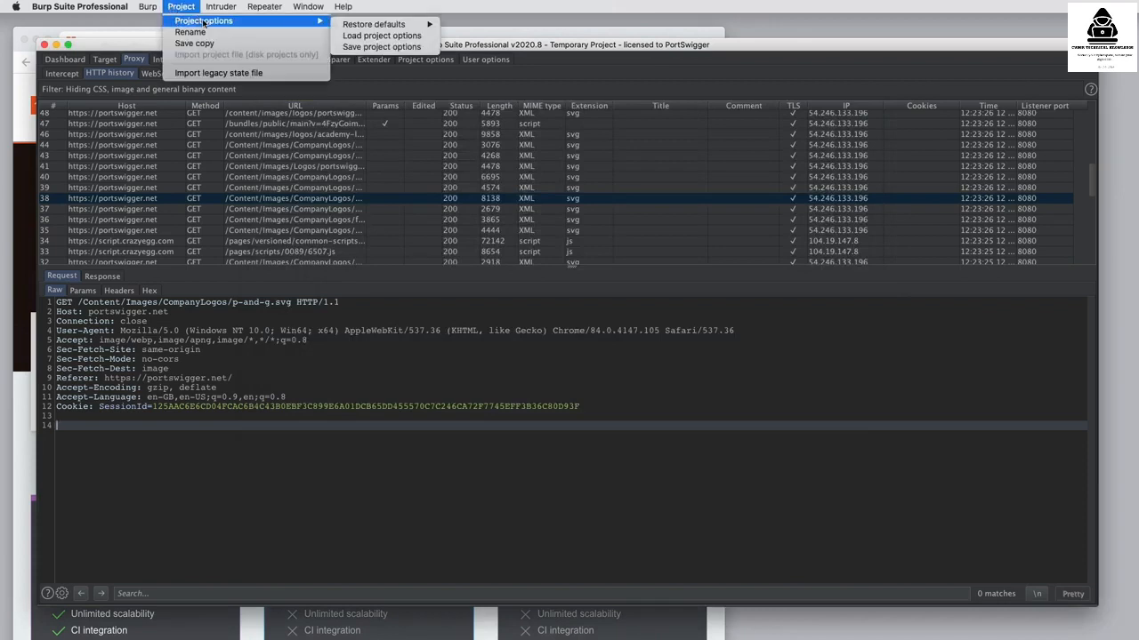
mouse_move(356, 27)
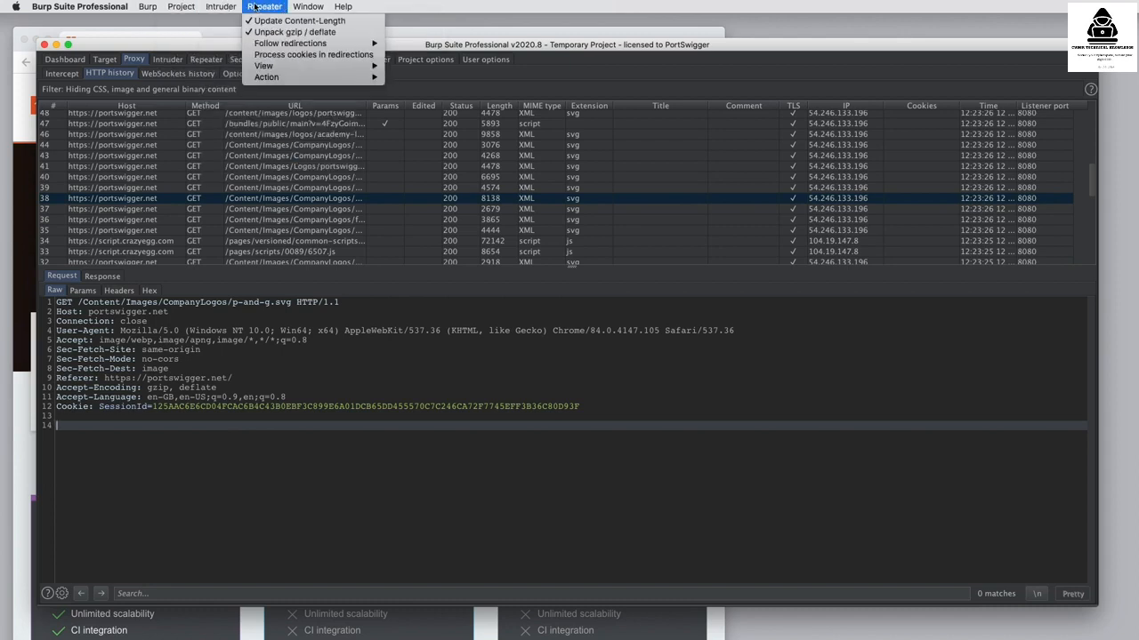
- Try detaching the Proxy tool, and reorder the tool tabs so that Intruder sits between Sequencer and Decoder
mouse_move(303, 8)
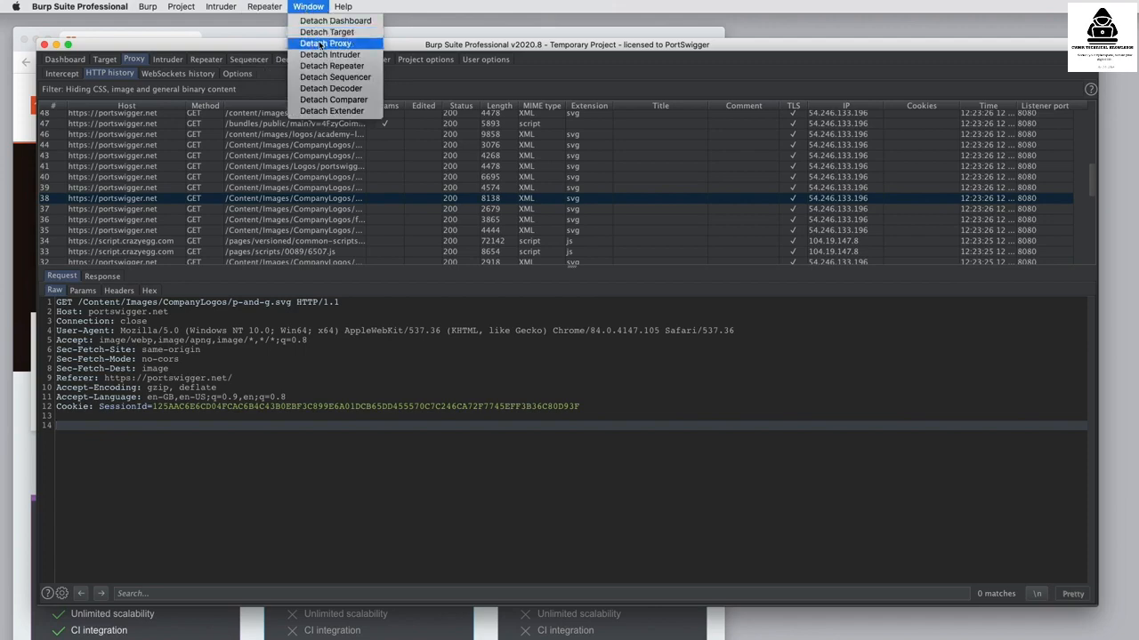
click(320, 44)
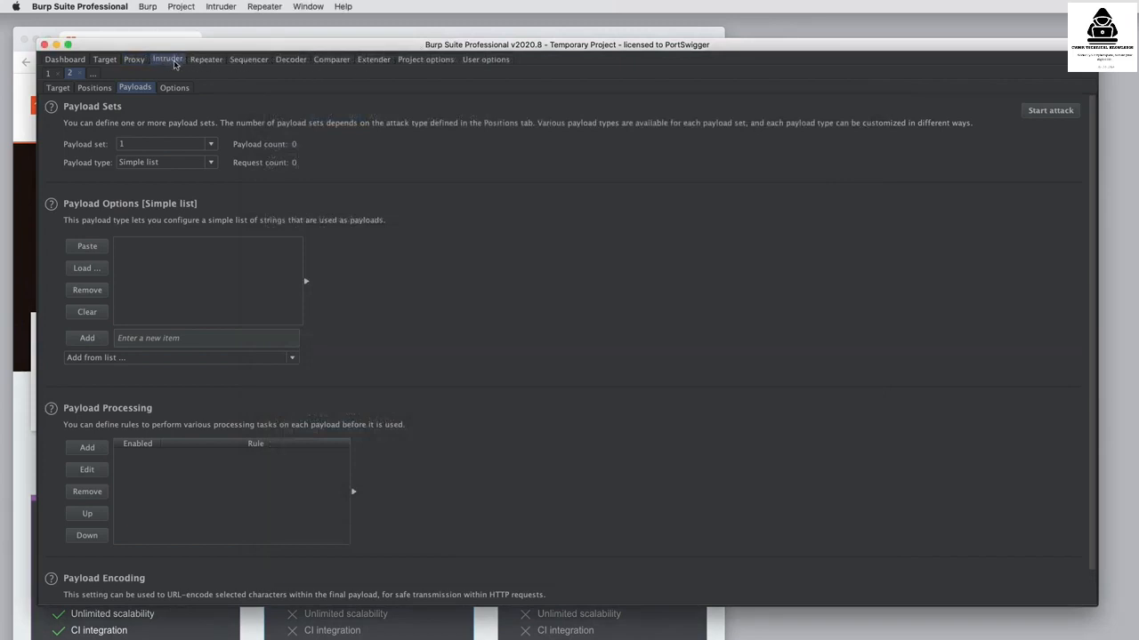
drag(169, 62, 265, 62)
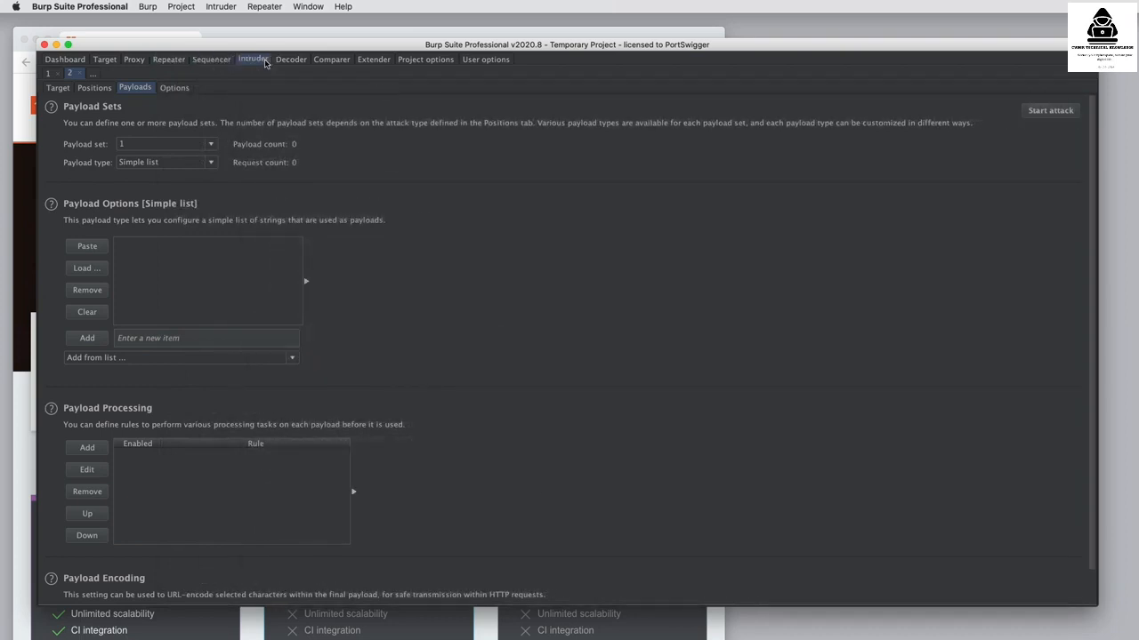
- Review the available help resources, including documentation, diagnostics, license and update commands
click(346, 7)
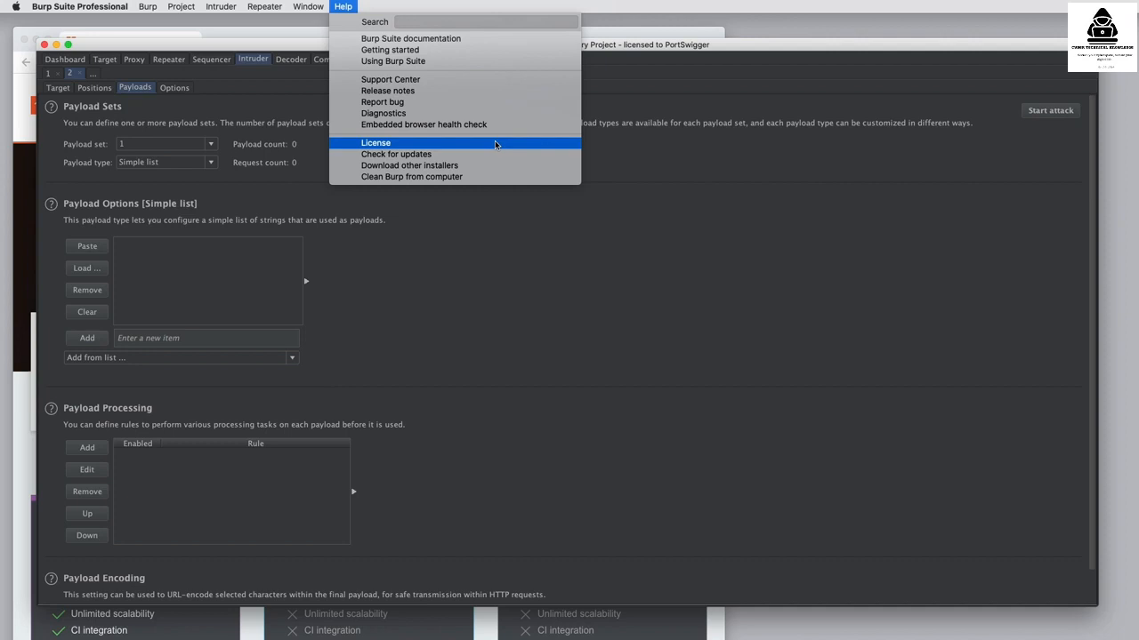
click(560, 251)
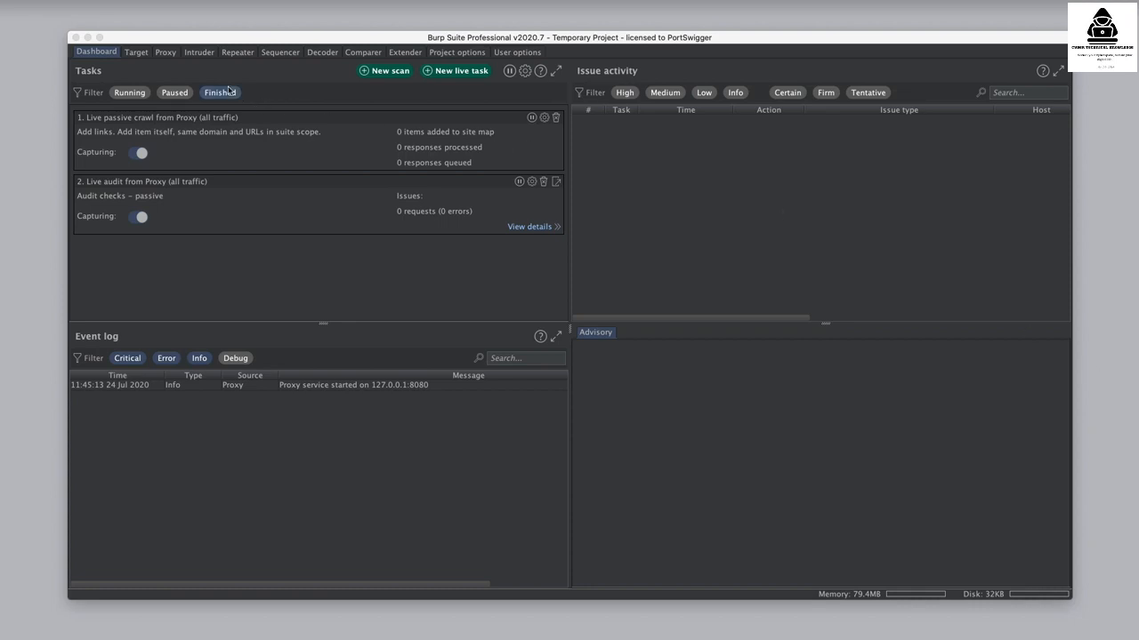
- Look through the Proxy tool's intercept page, HTTP history, WebSockets history and listener and interception options
click(170, 54)
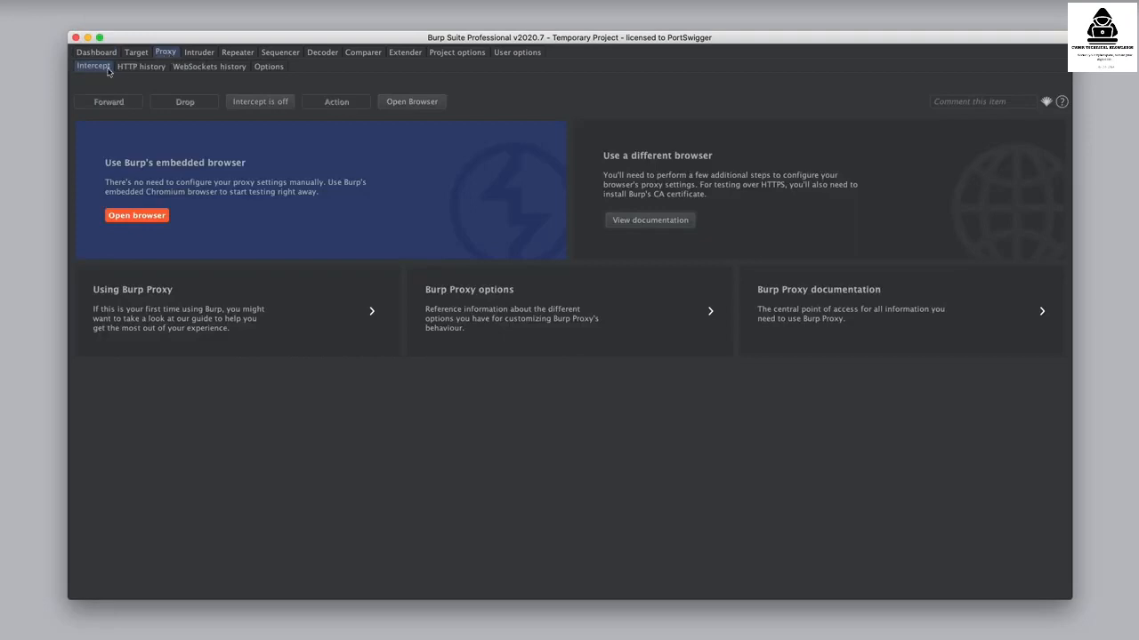
click(144, 68)
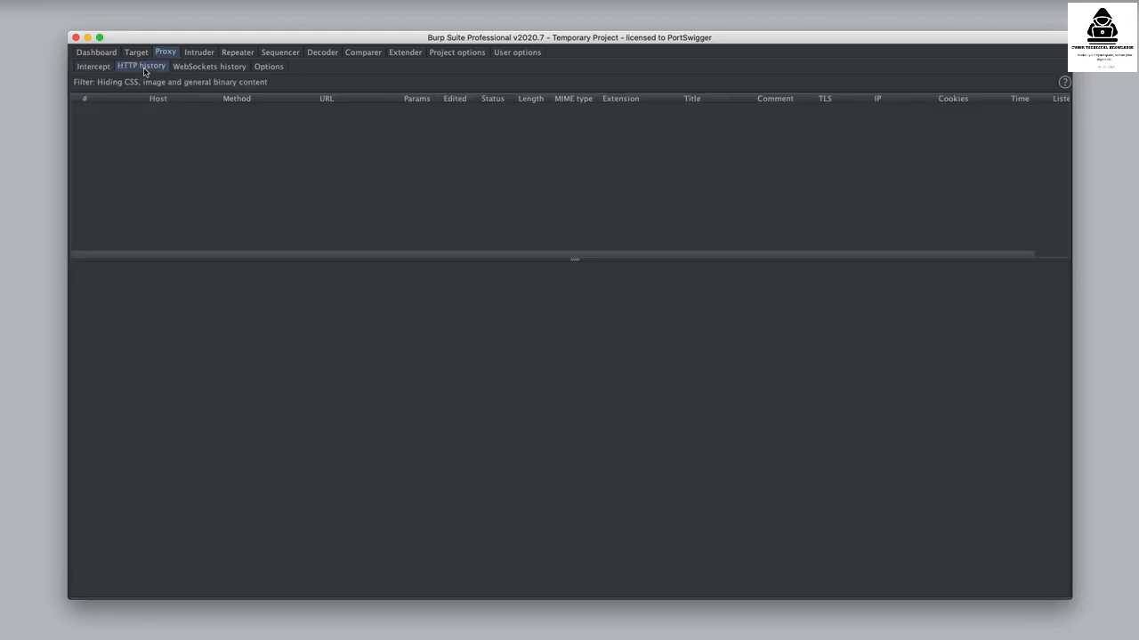
click(185, 69)
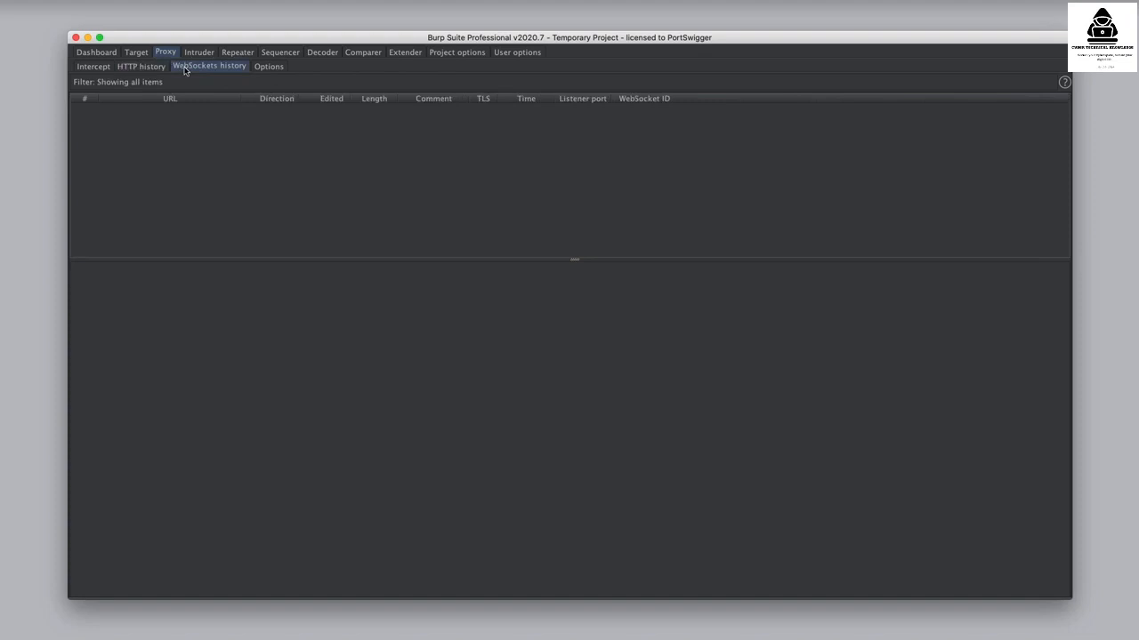
click(277, 69)
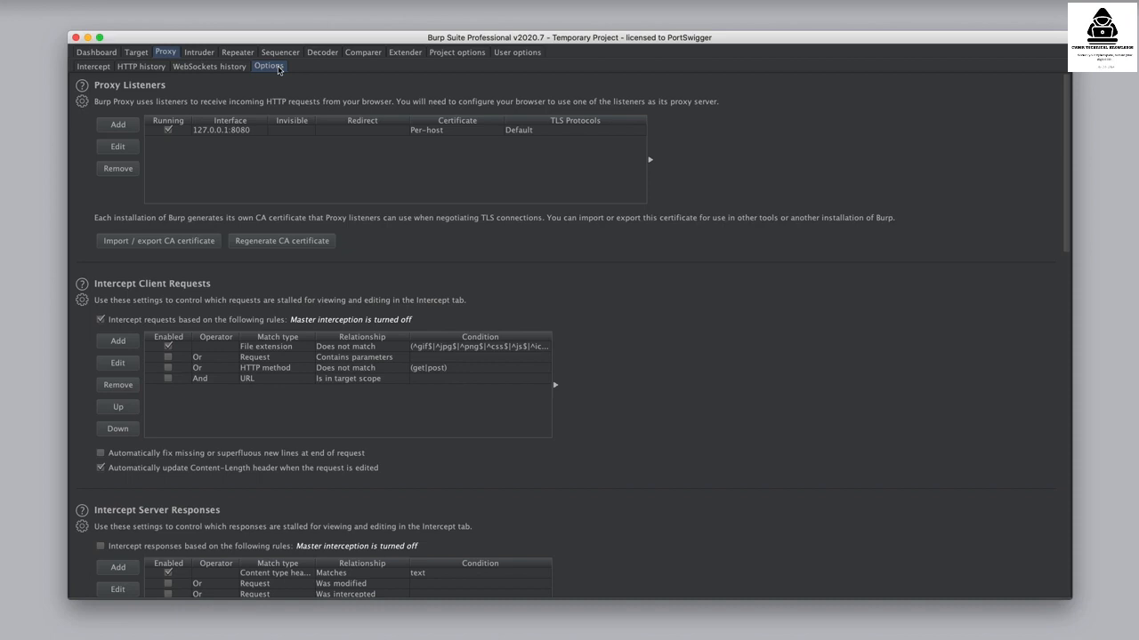
- Return to the Proxy's intercept page and launch Burp's embedded browser
click(93, 66)
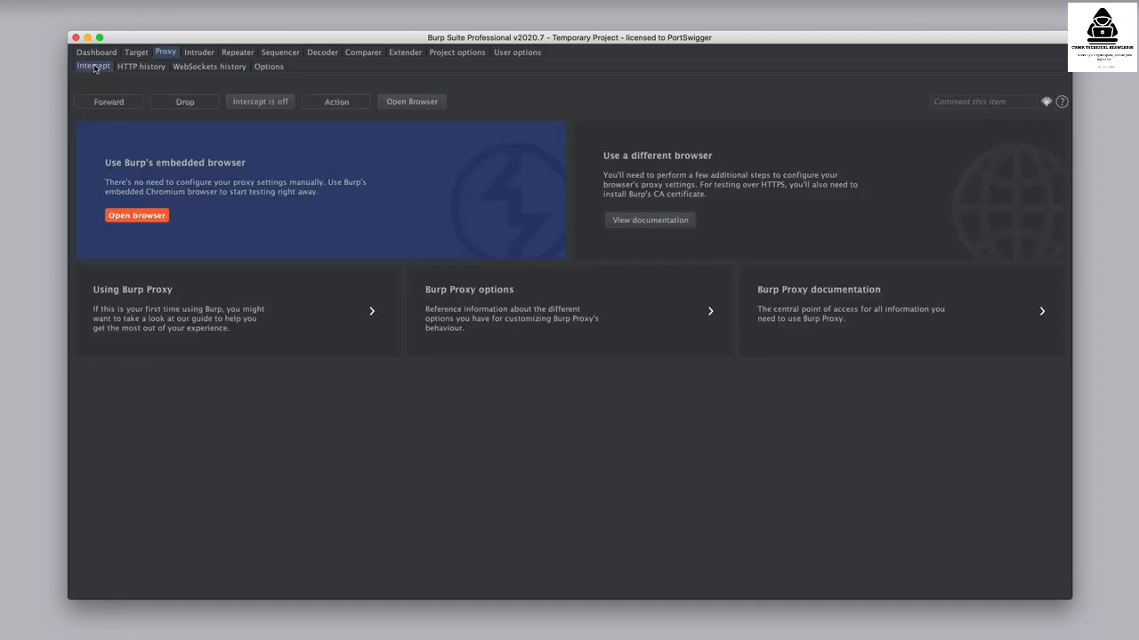
click(144, 219)
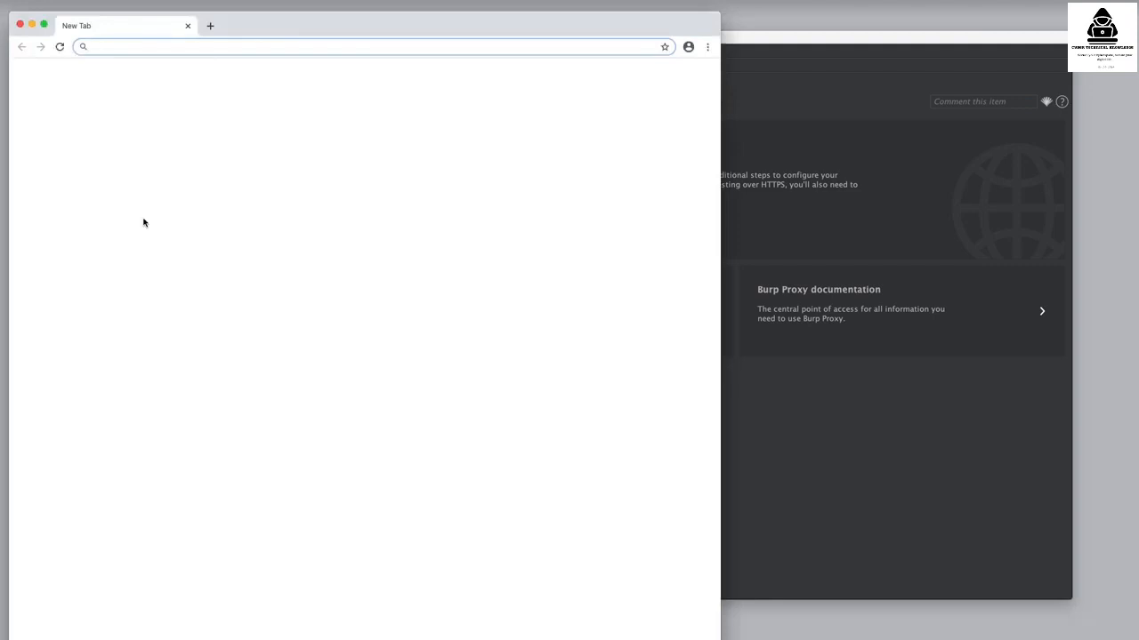
- Load portswigger.net in the embedded browser and bring its intercepted request into view in Burp
text(portswi)
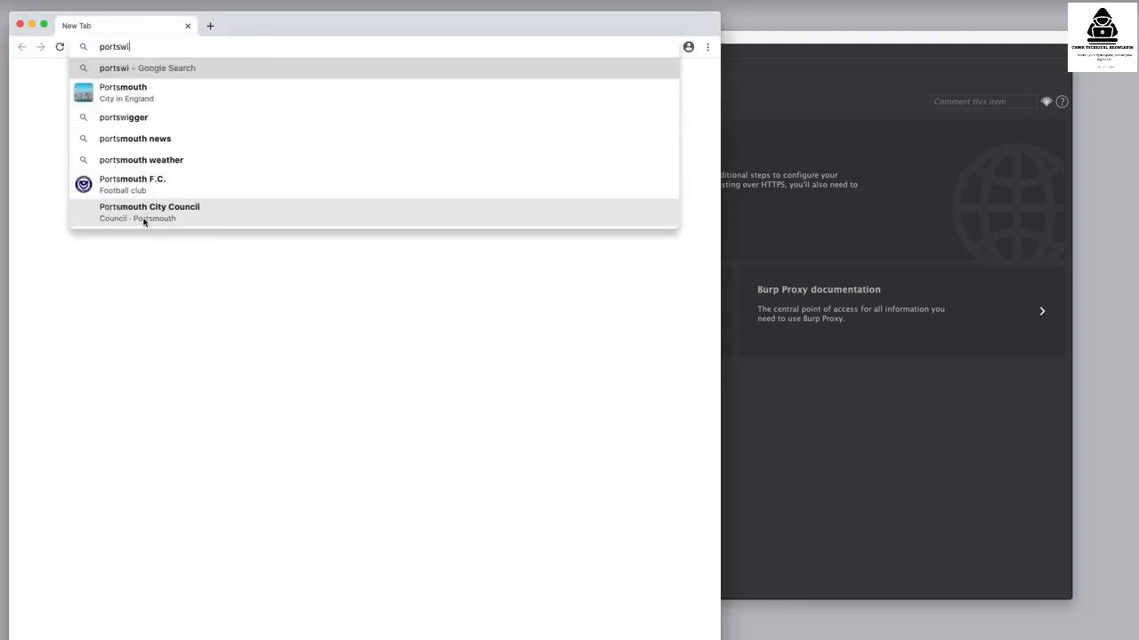
text(gger.ne)
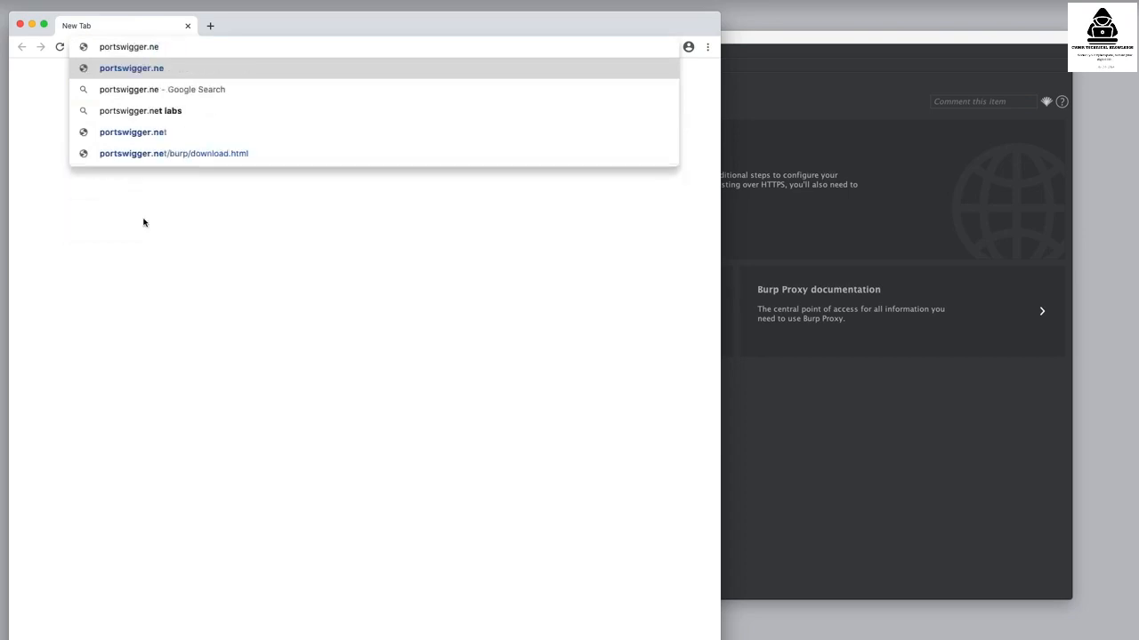
text(t)
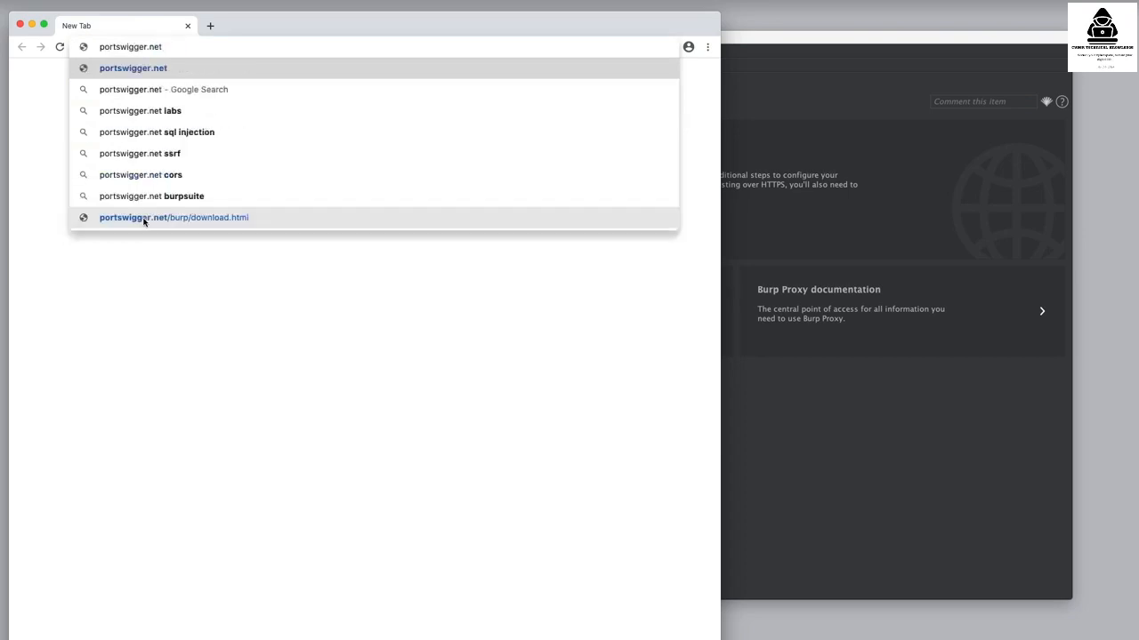
key(Return)
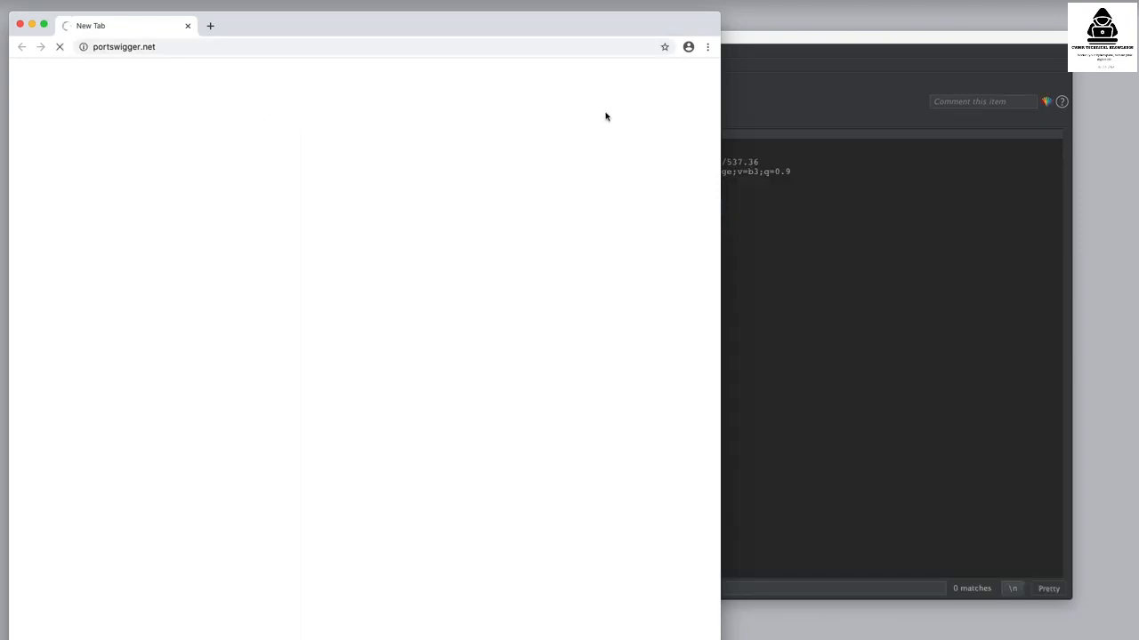
click(737, 64)
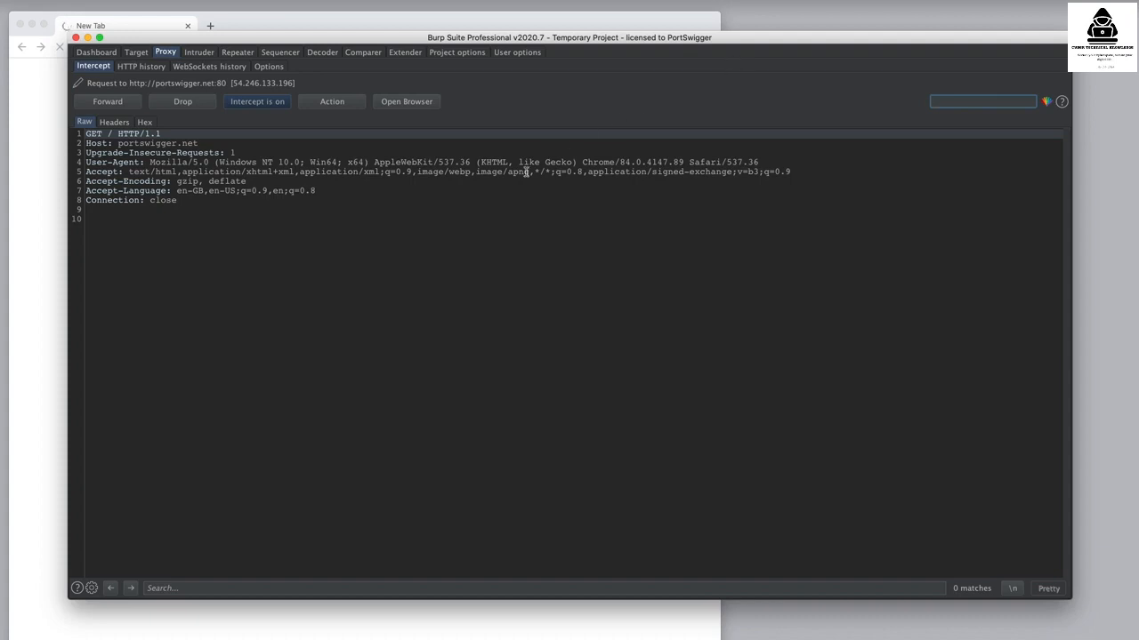
- Try adding ccc to the path of the intercepted request, remove it again, and look through the actions available for the request
click(113, 134)
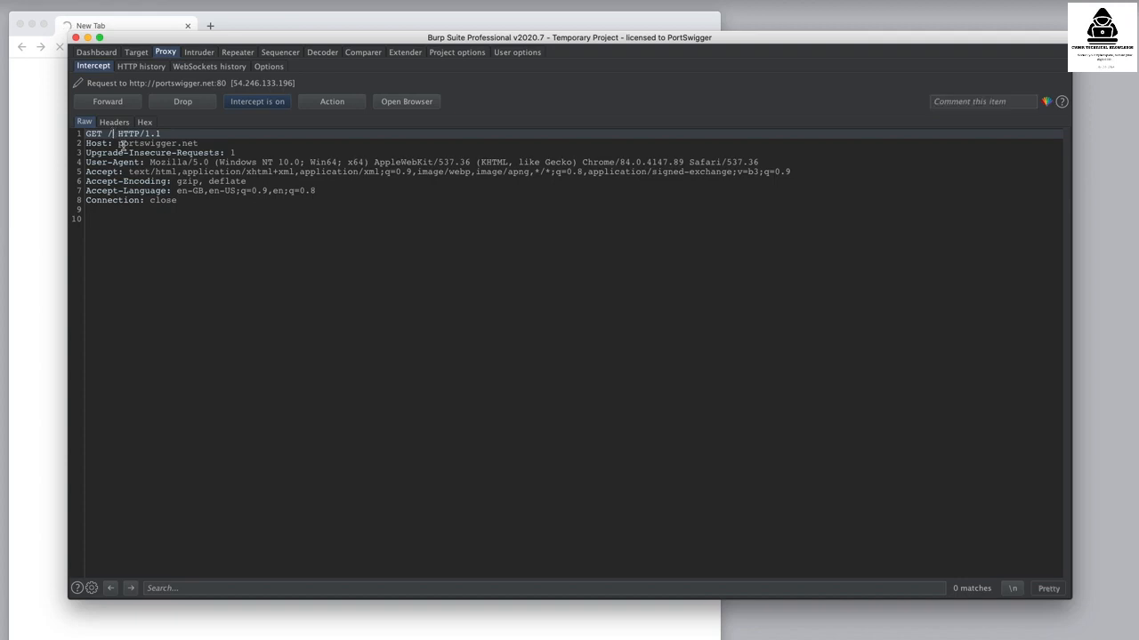
text(ccc)
key(BackSpace)
key(BackSpace)
key(BackSpace)
click(353, 108)
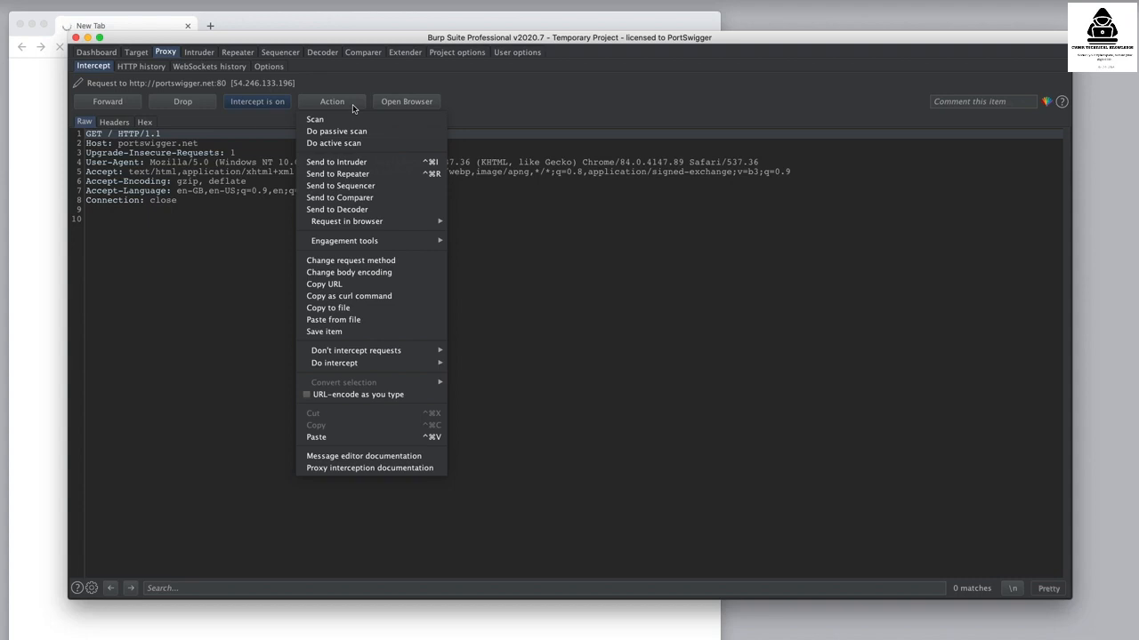
click(264, 237)
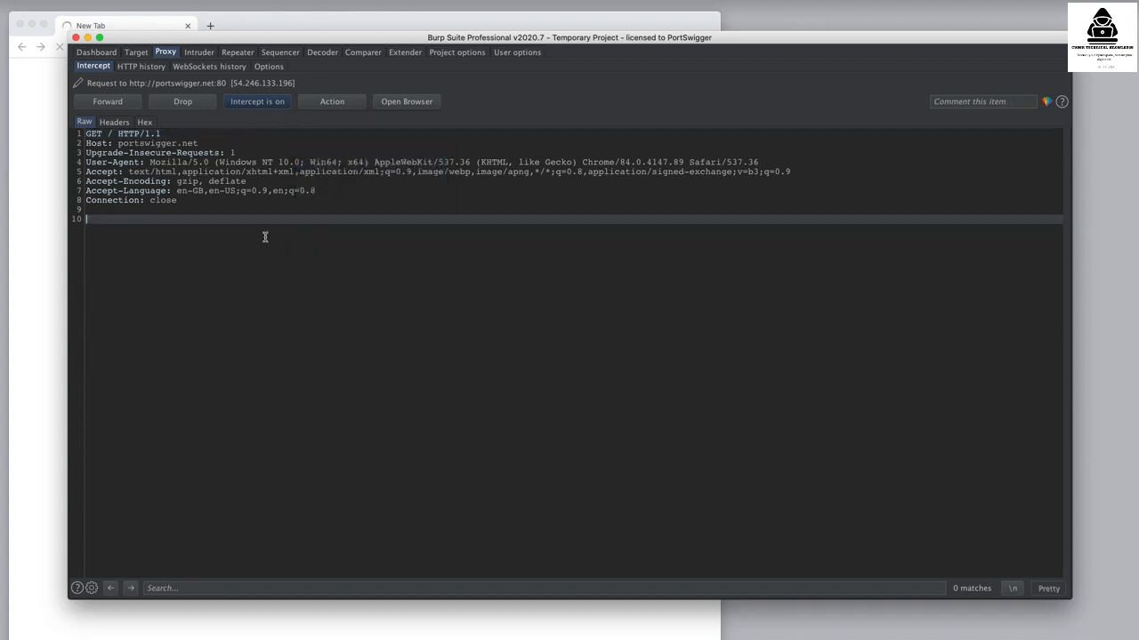
- Forward all the queued intercepted requests one after another, checking the loaded PortSwigger page in the embedded browser
click(125, 103)
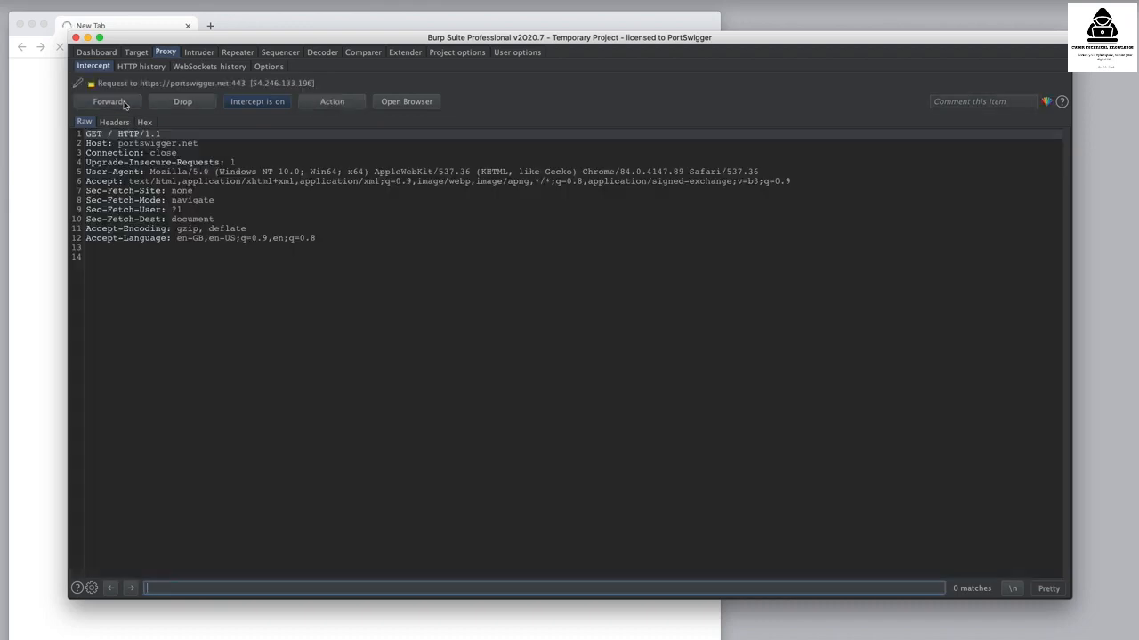
click(124, 103)
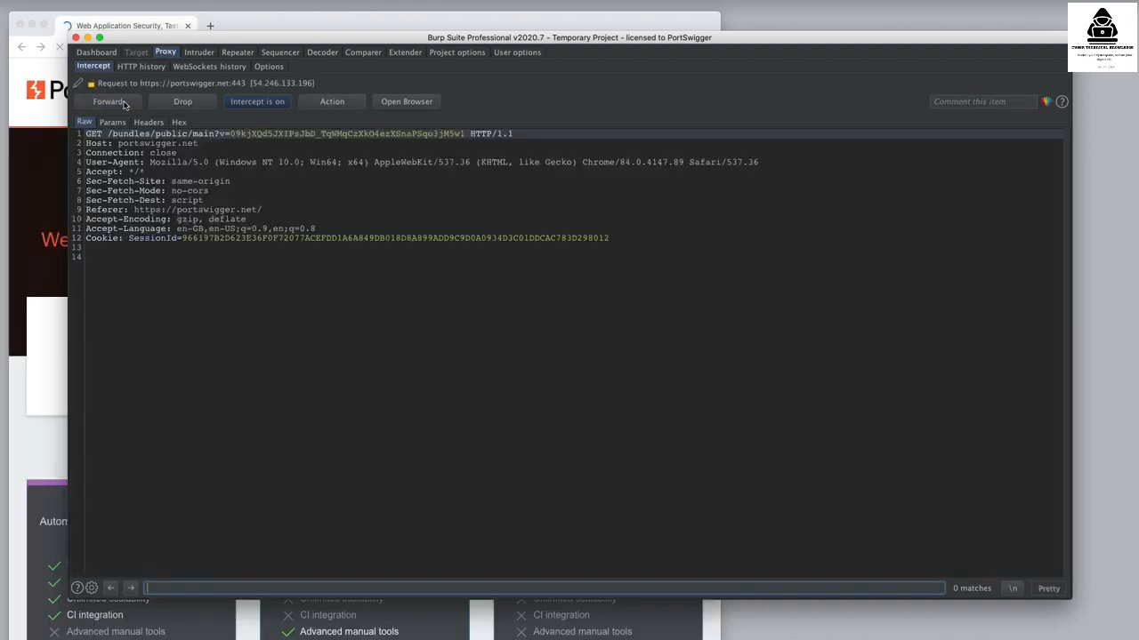
click(125, 103)
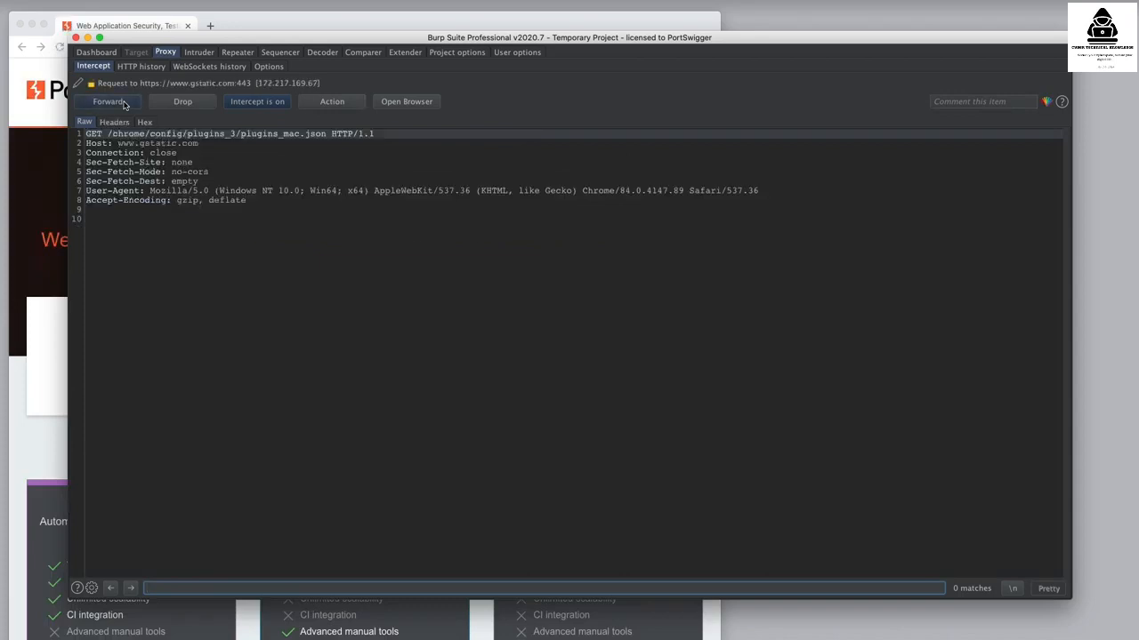
click(124, 103)
click(124, 103)
click(124, 103)
click(124, 103)
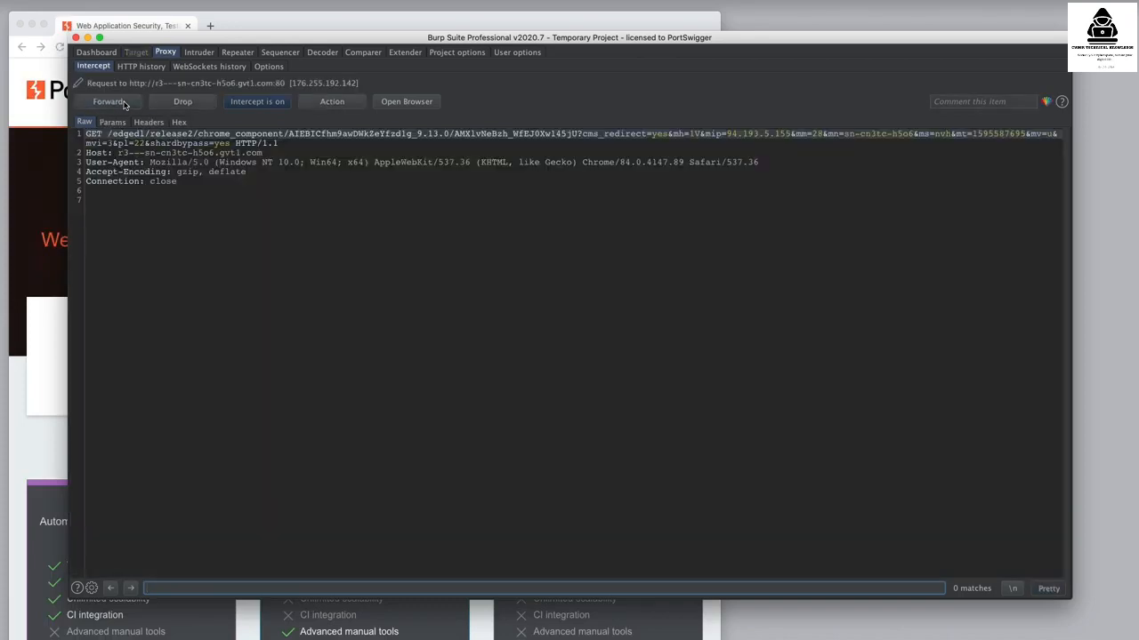
click(125, 103)
click(124, 104)
click(125, 103)
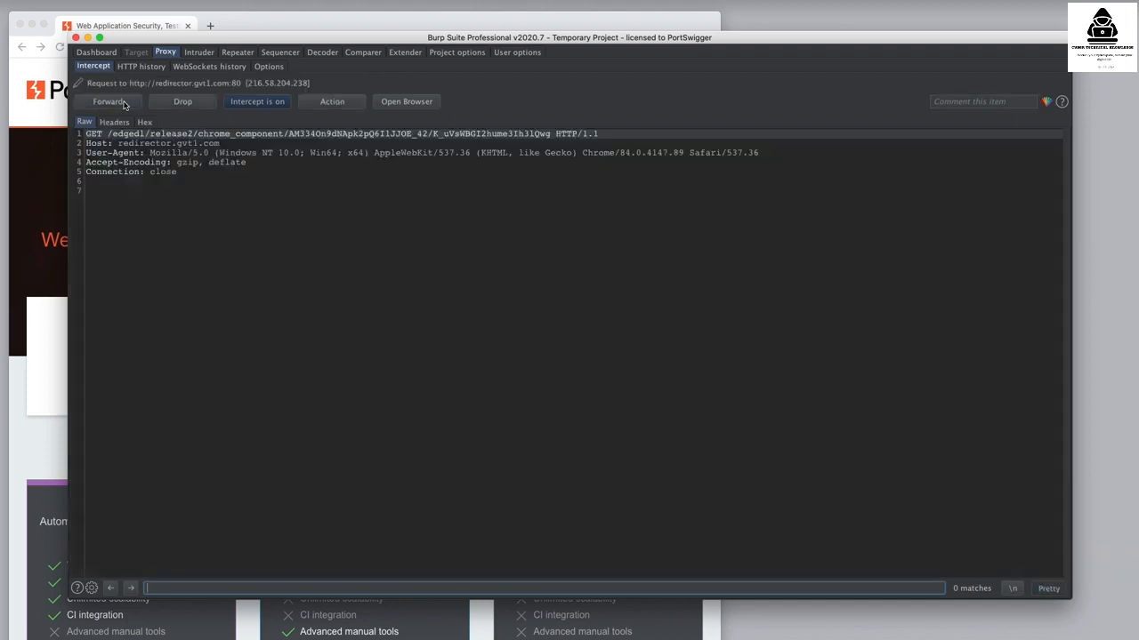
click(125, 103)
click(125, 103)
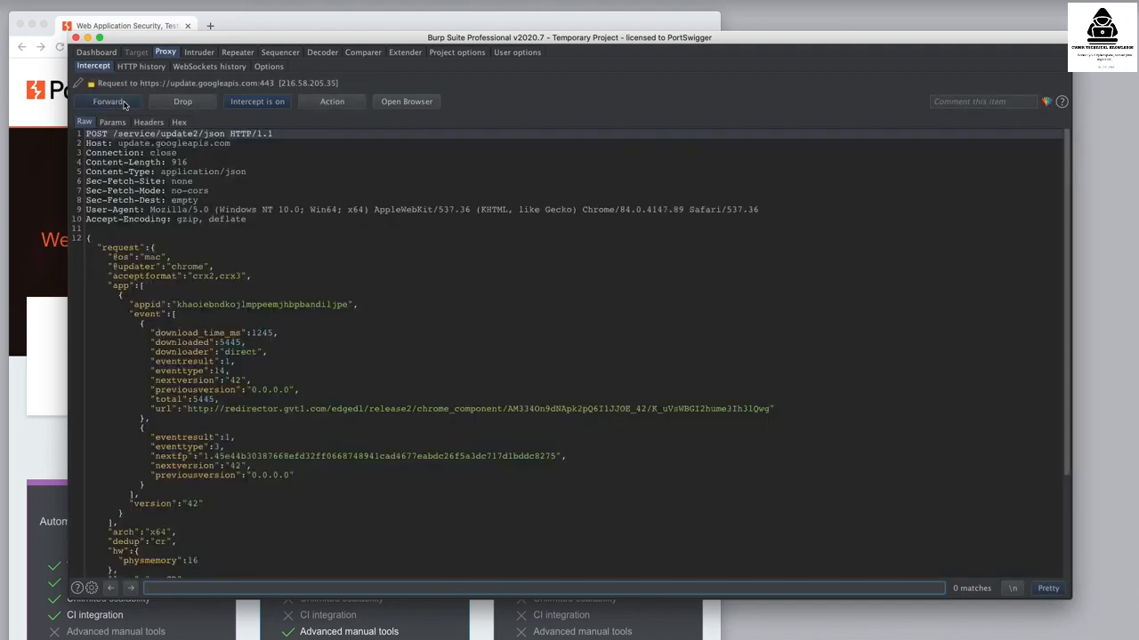
click(125, 103)
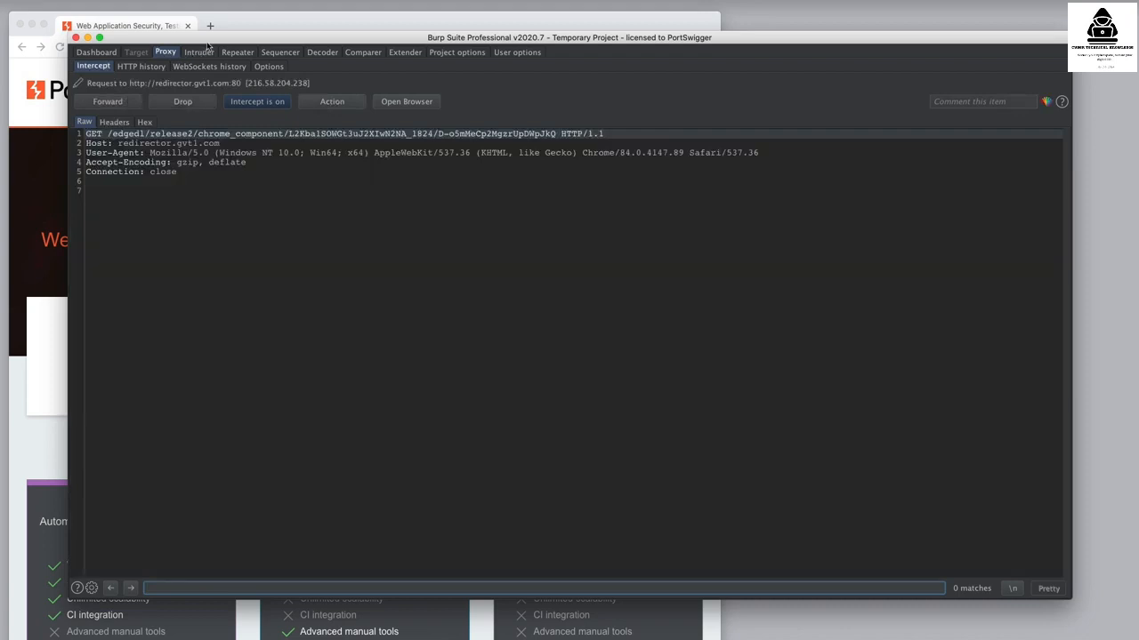
click(233, 21)
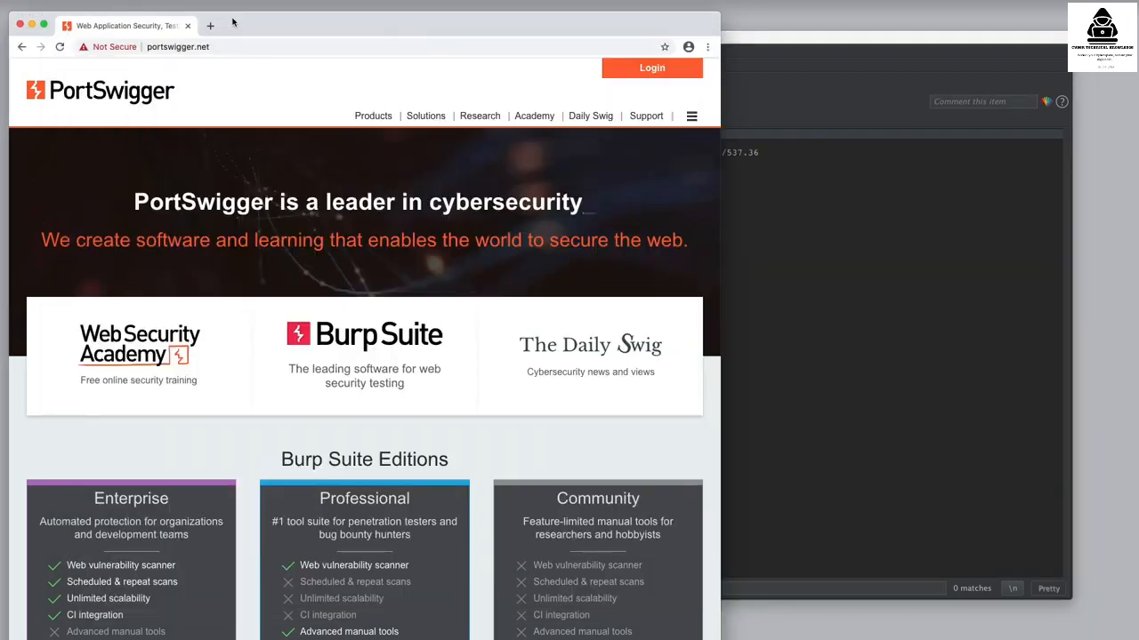
click(781, 109)
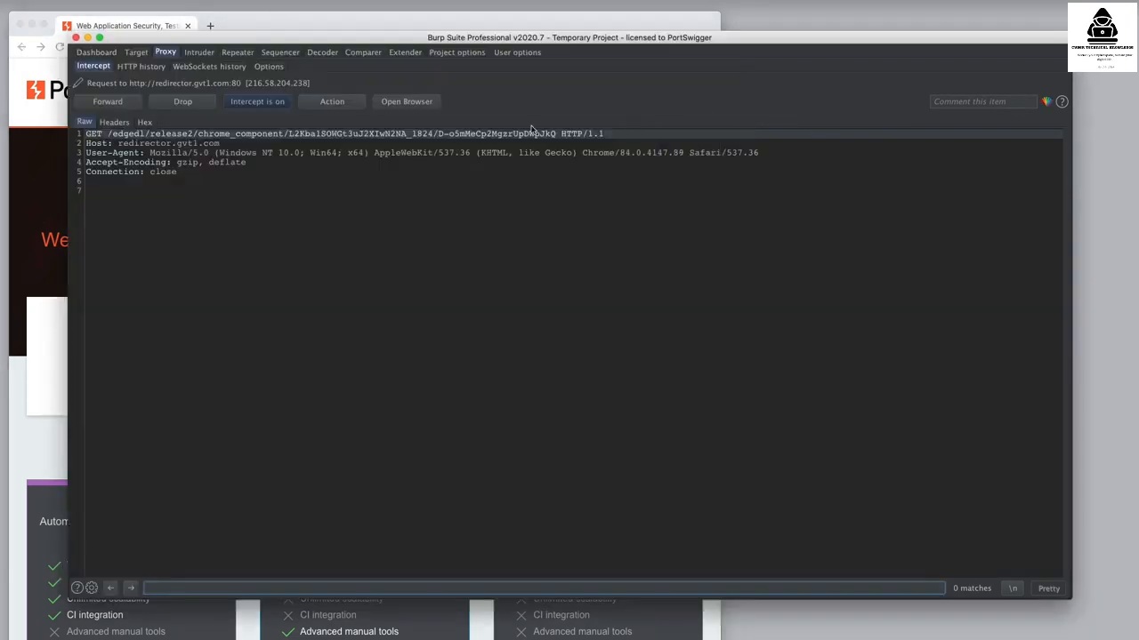
click(126, 106)
click(112, 102)
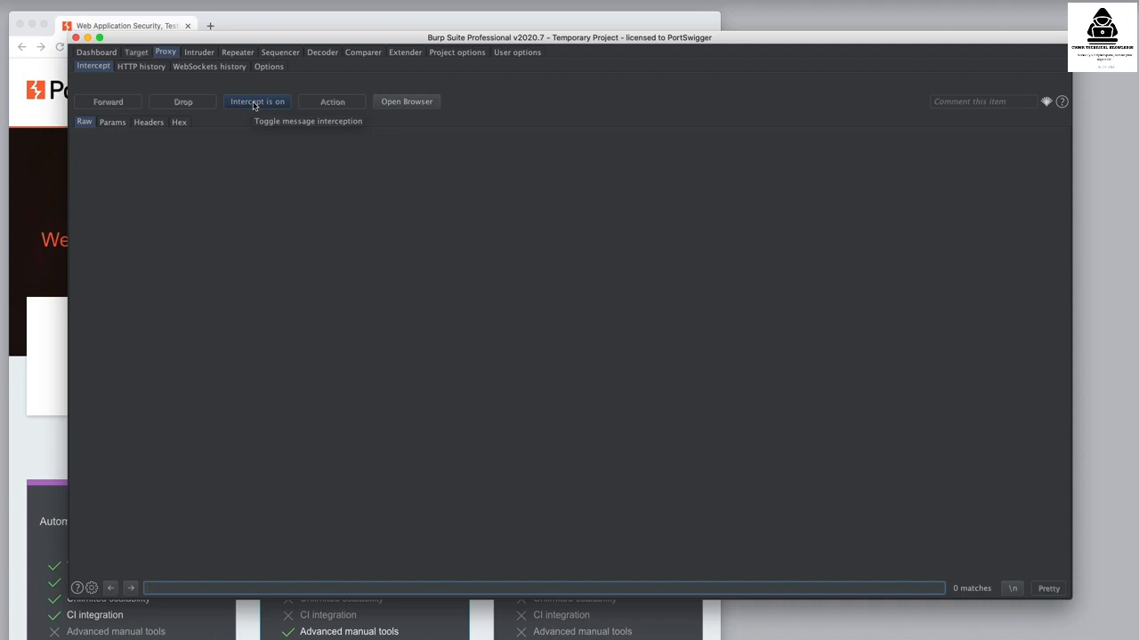
- Turn interception off and reload the PortSwigger page in the embedded browser
click(254, 103)
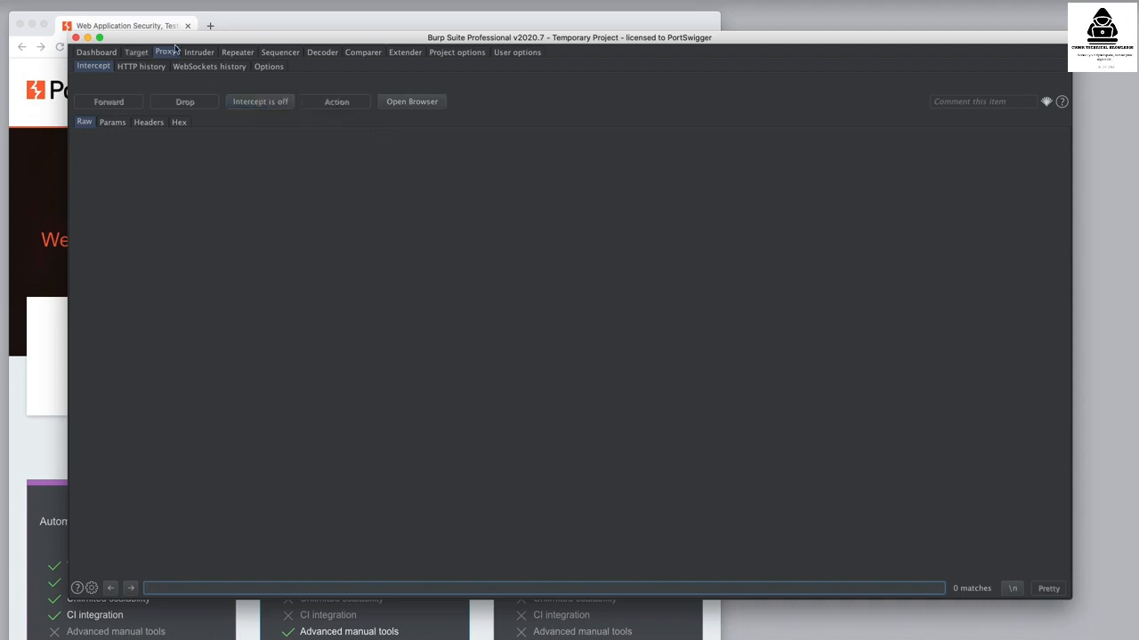
click(153, 29)
click(61, 48)
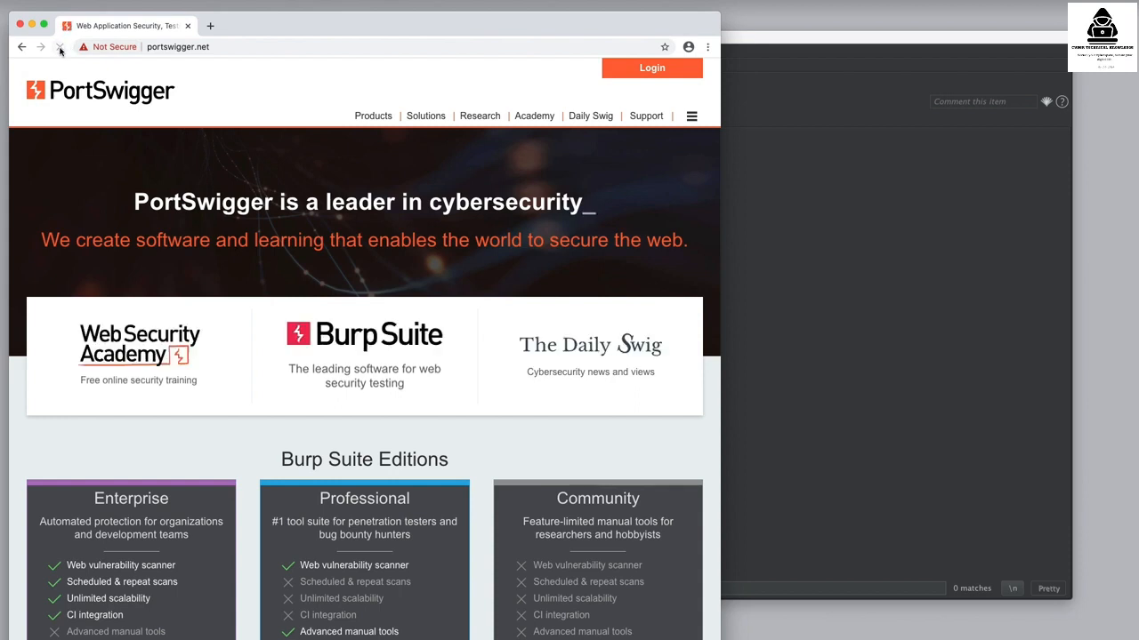
- Turn interception back on, reload the PortSwigger page, and return to Burp to see the held request
click(746, 183)
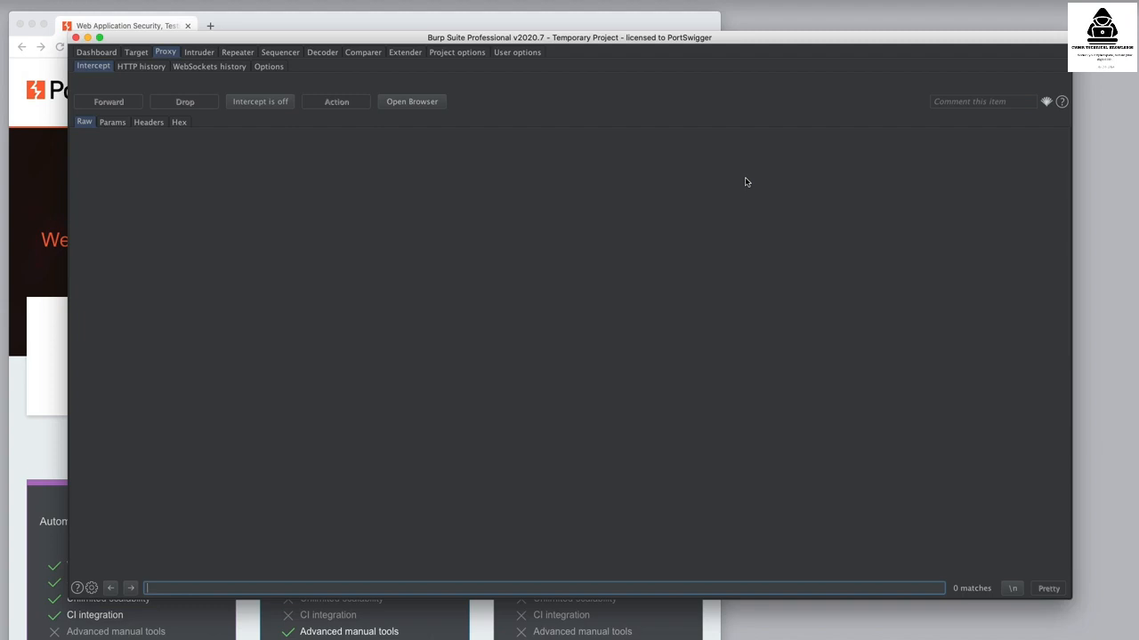
click(275, 103)
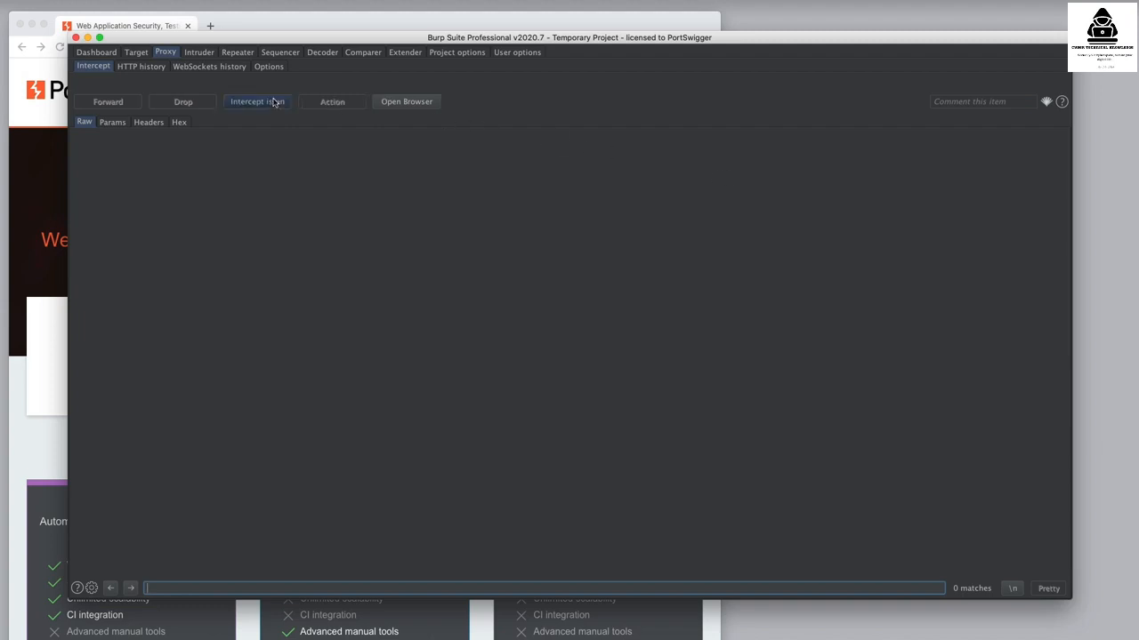
click(281, 28)
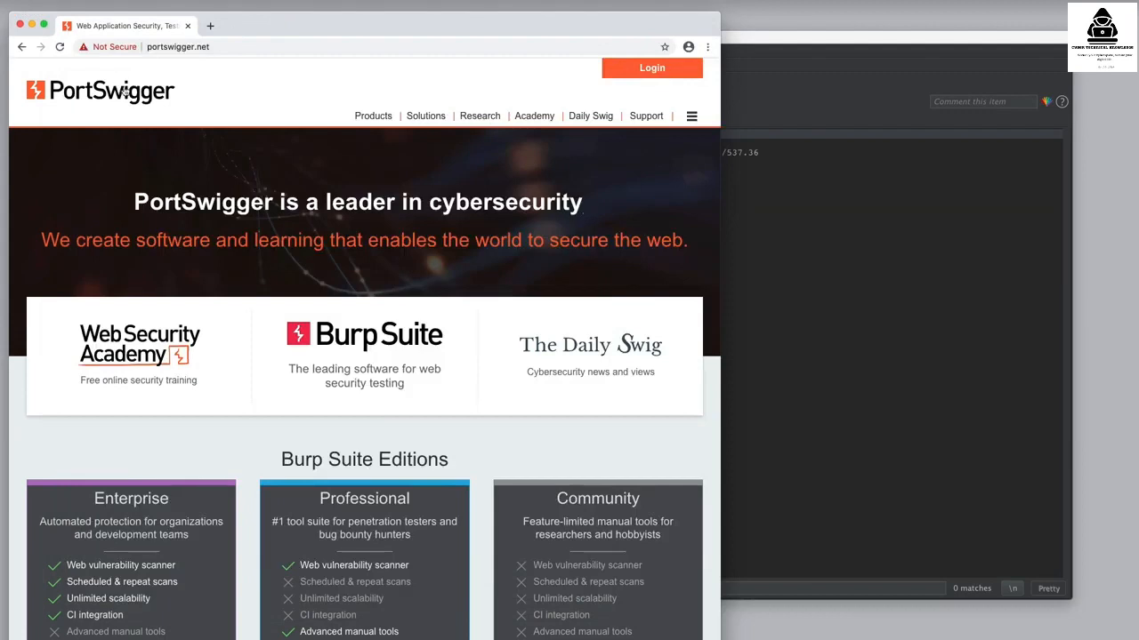
click(59, 47)
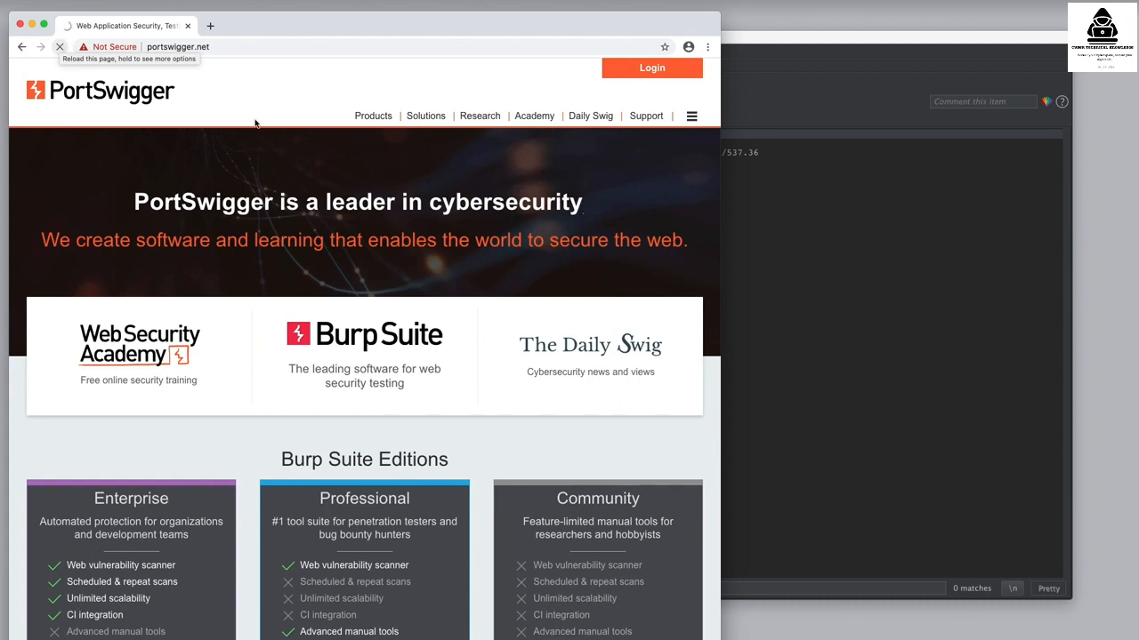
click(752, 234)
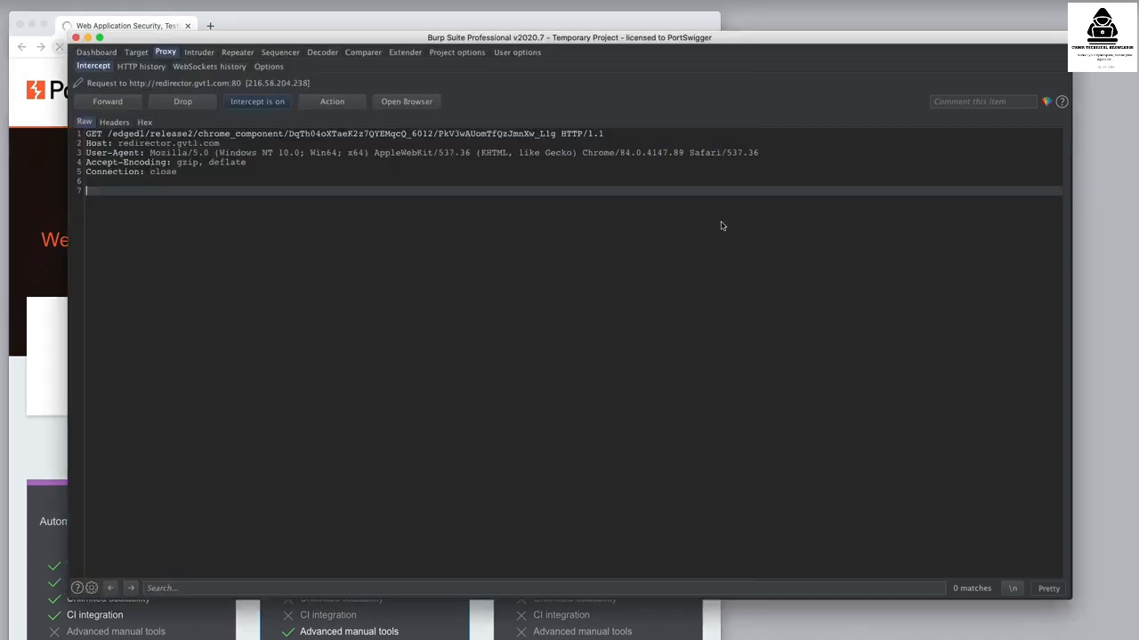
- Turn interception off and review the client request and server response interception rules in the Proxy options
click(261, 101)
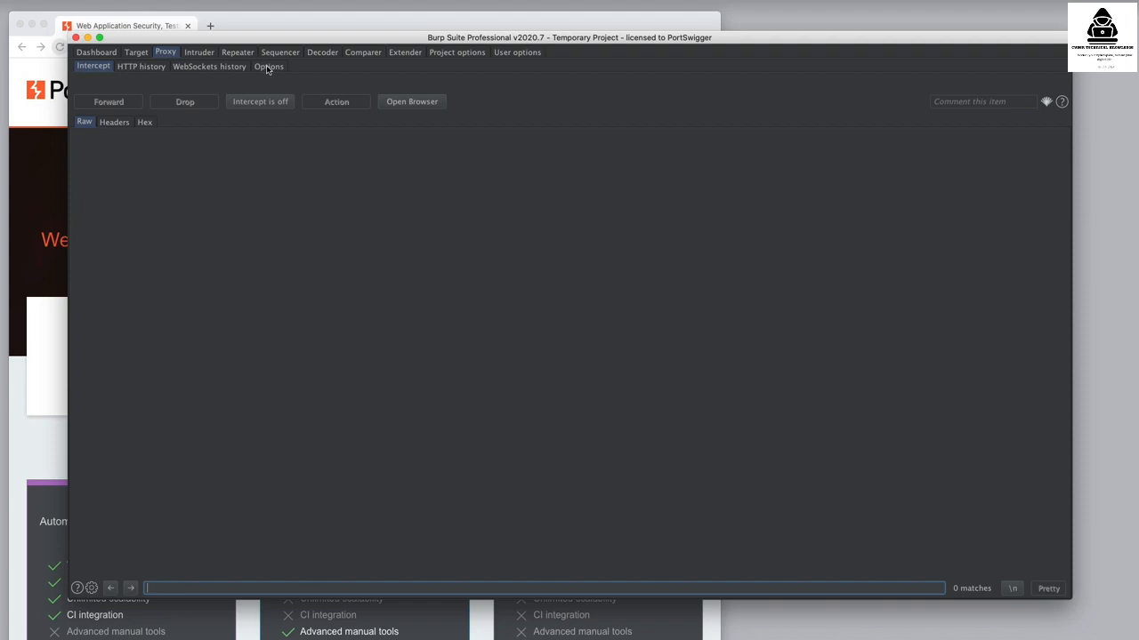
click(268, 66)
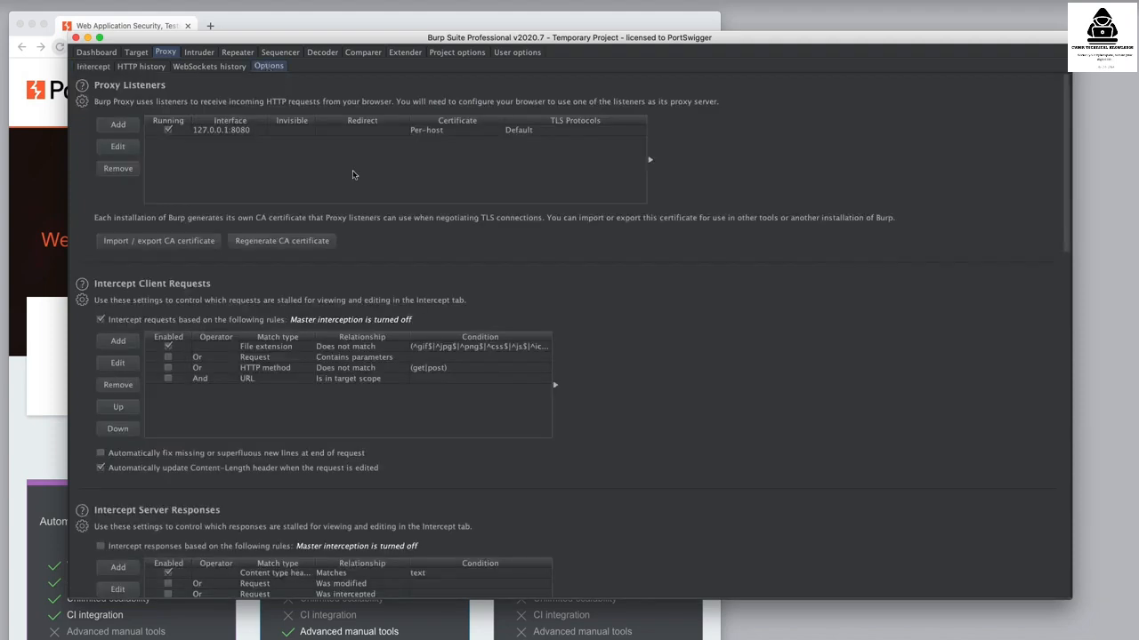
scroll(565, 299, down, 5)
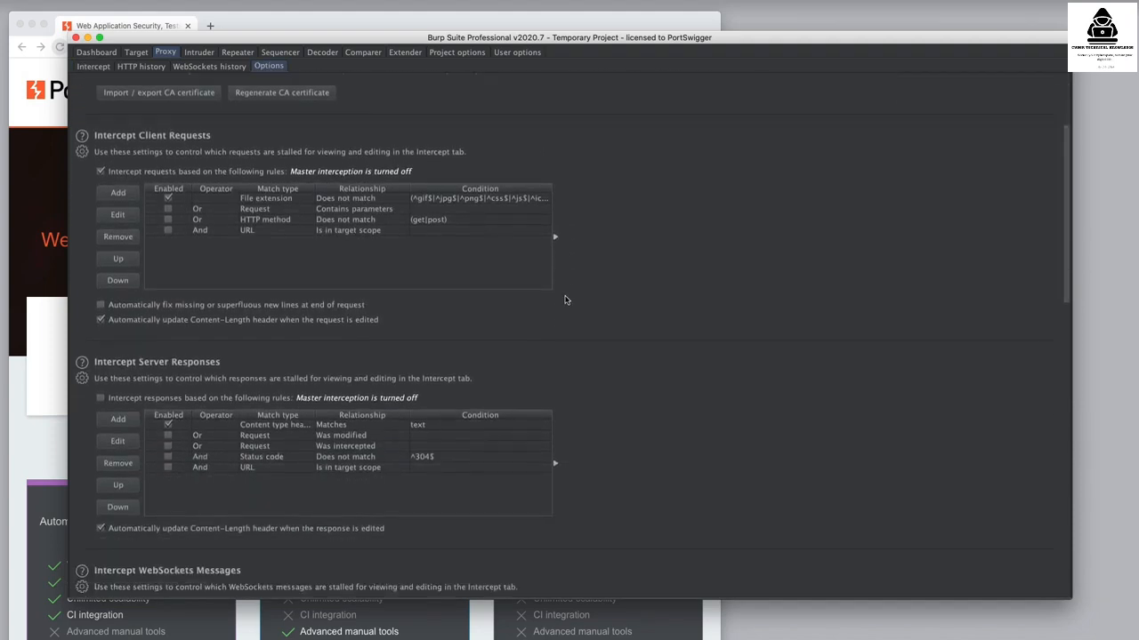
scroll(564, 300, down, 1)
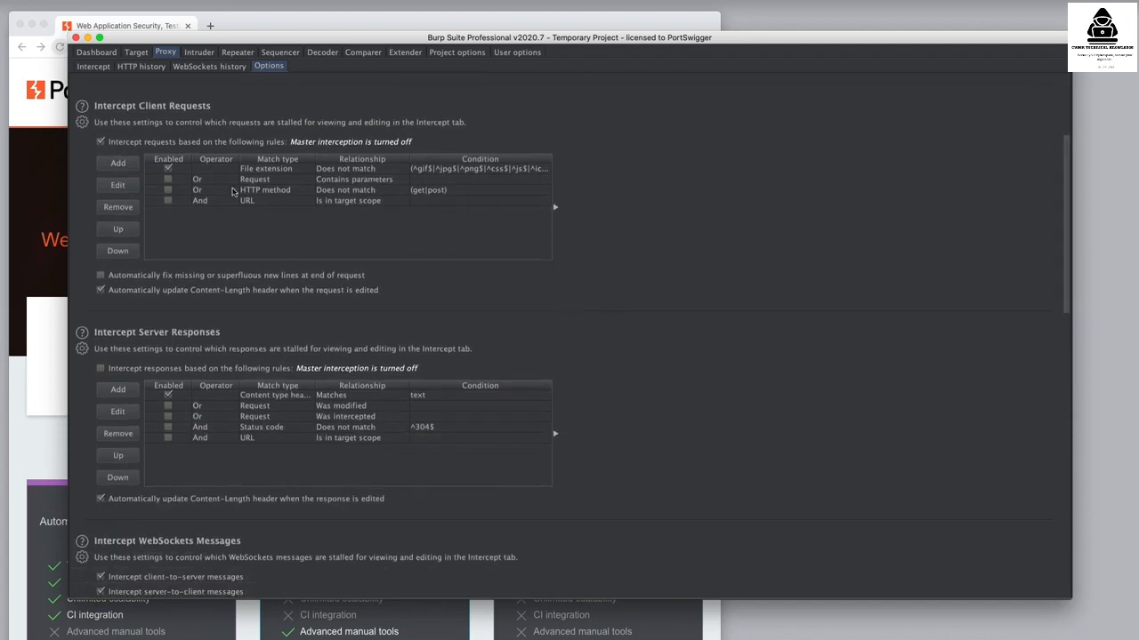
- Inspect the match types for a new request interception rule without adding it, and enable server response interception based on the listed rules
click(130, 168)
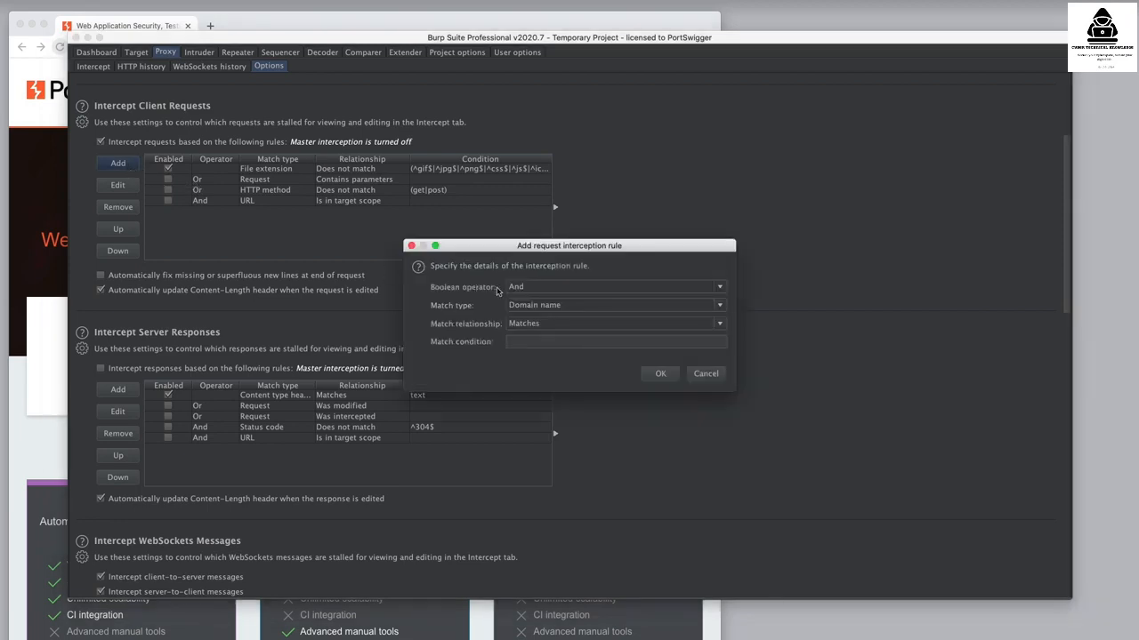
click(548, 308)
scroll(569, 338, down, 2)
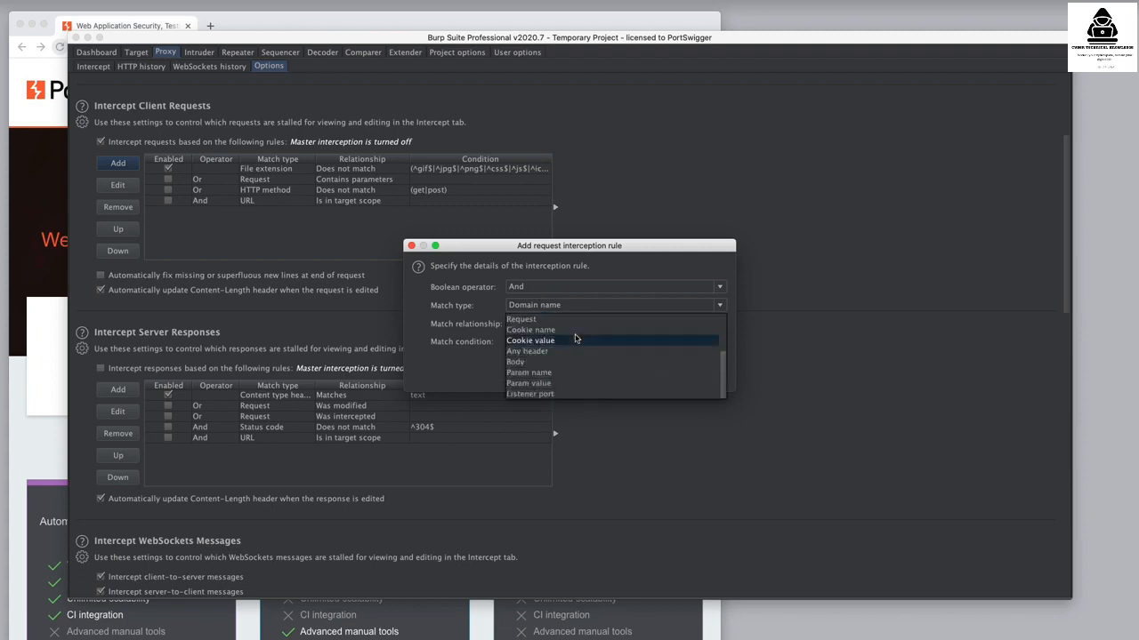
click(500, 360)
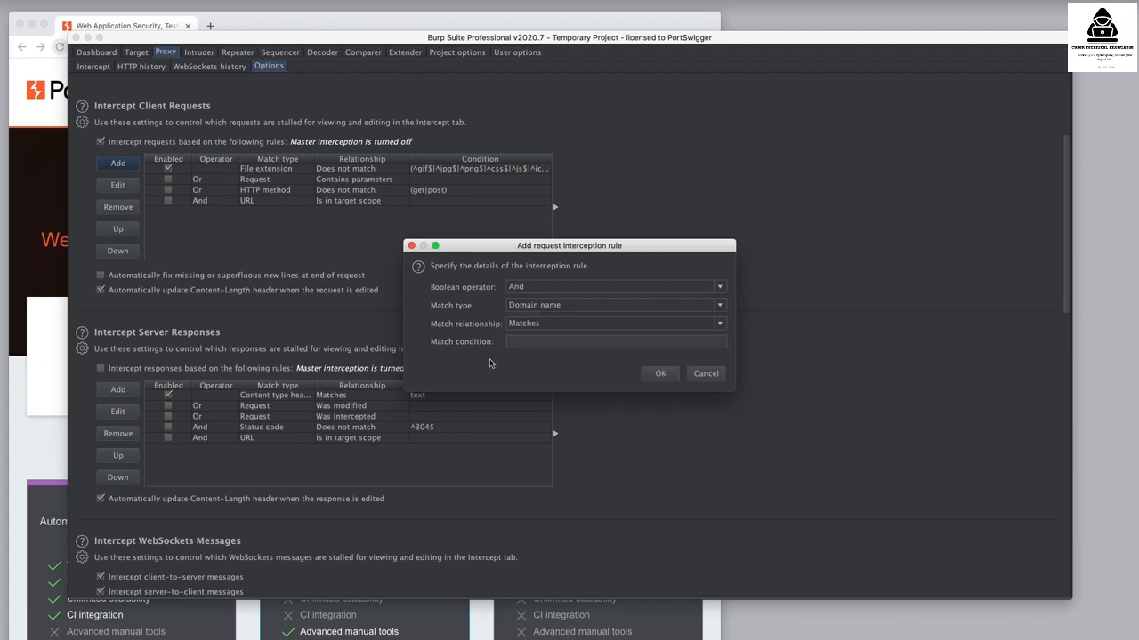
click(706, 375)
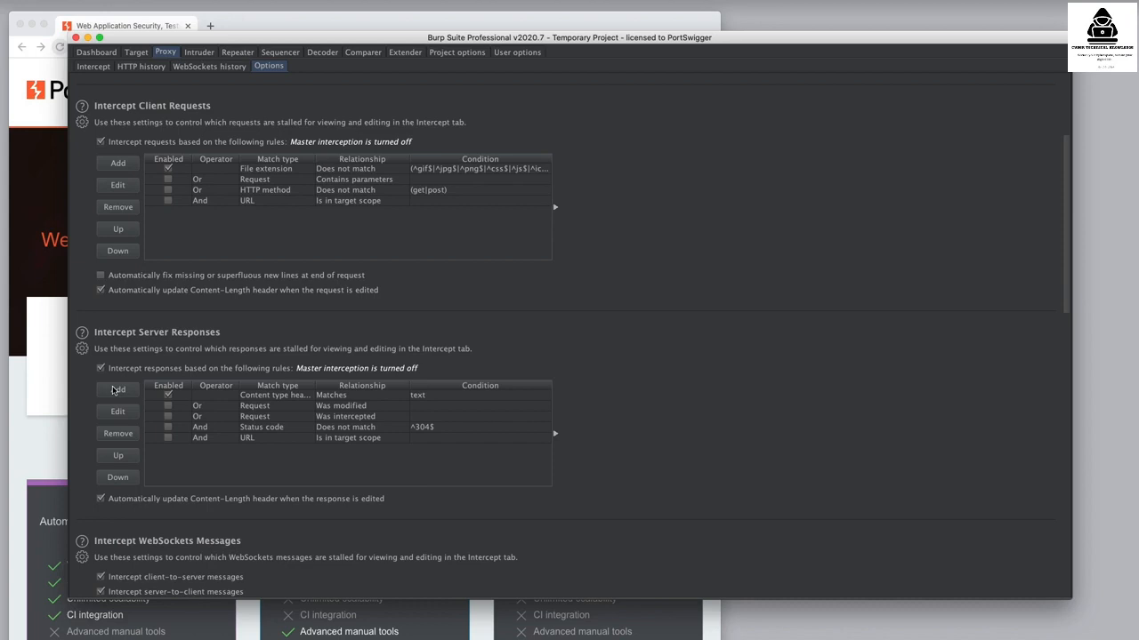
- Review the miscellaneous user options, from the hotkeys down through the settings below them
click(515, 55)
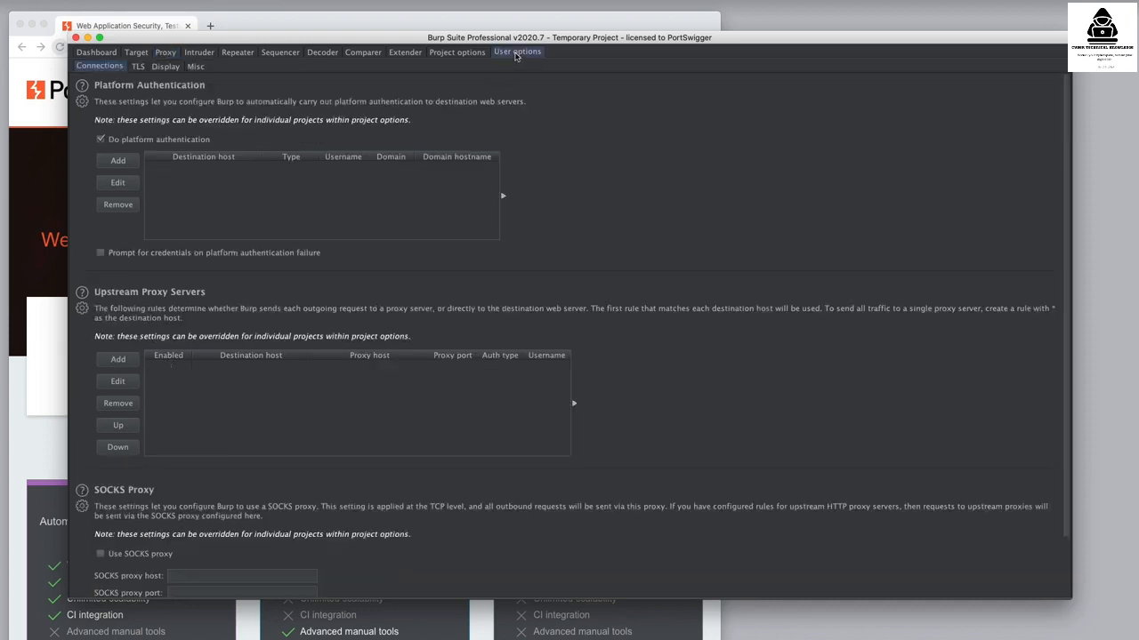
click(196, 68)
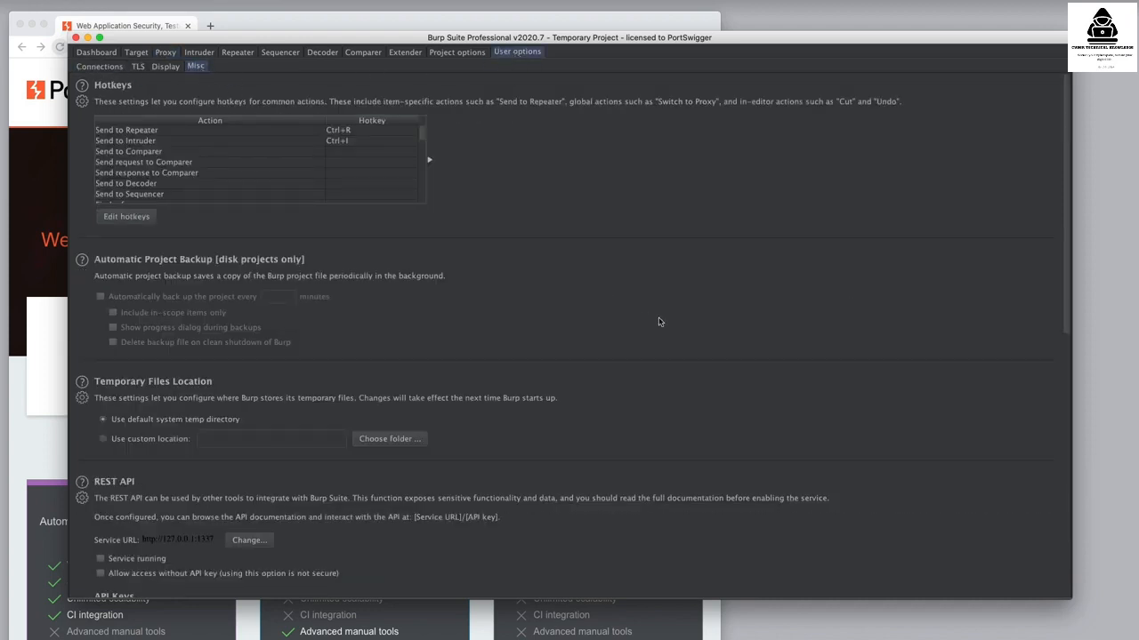
scroll(665, 324, down, 5)
scroll(666, 324, down, 4)
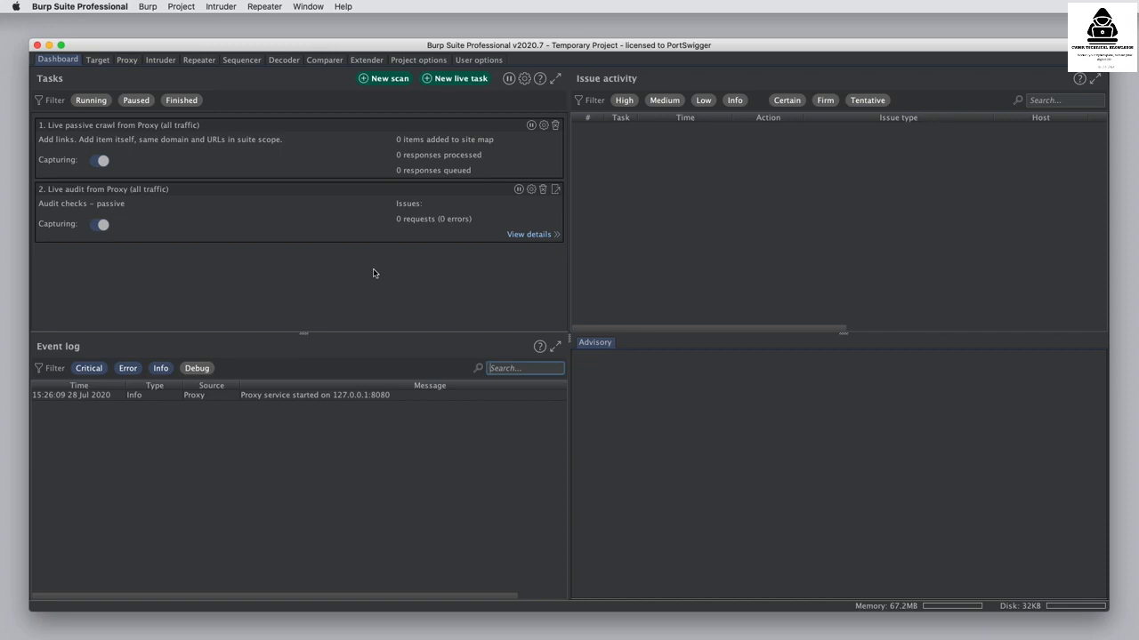
- Look at the empty Repeater, then launch Burp's embedded browser from the Proxy and go to portswigger.net
click(199, 59)
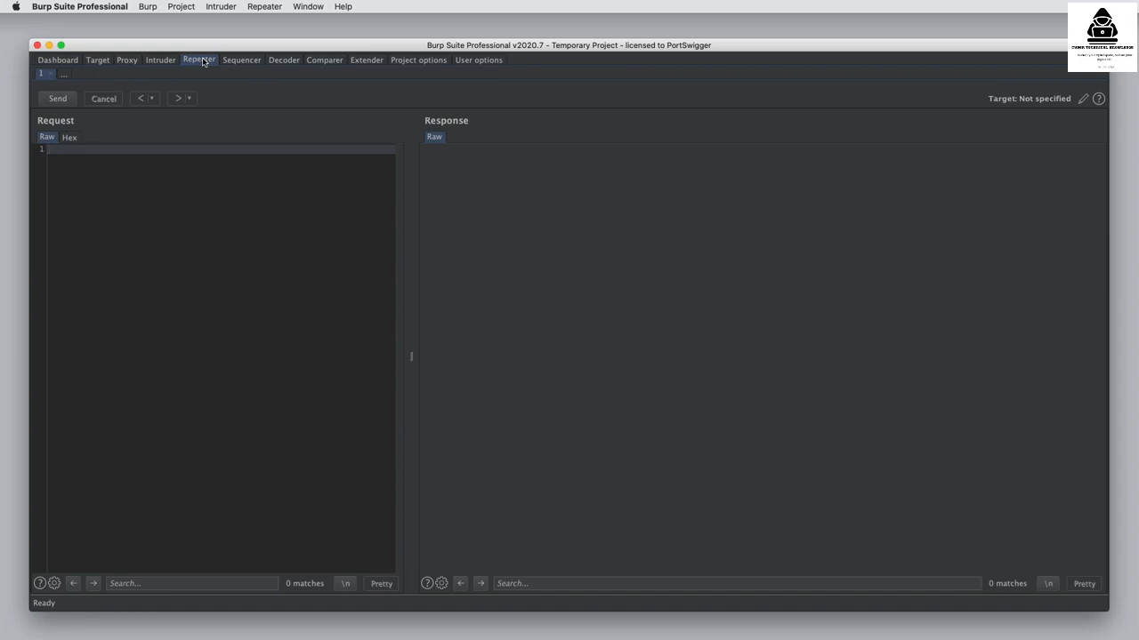
click(129, 63)
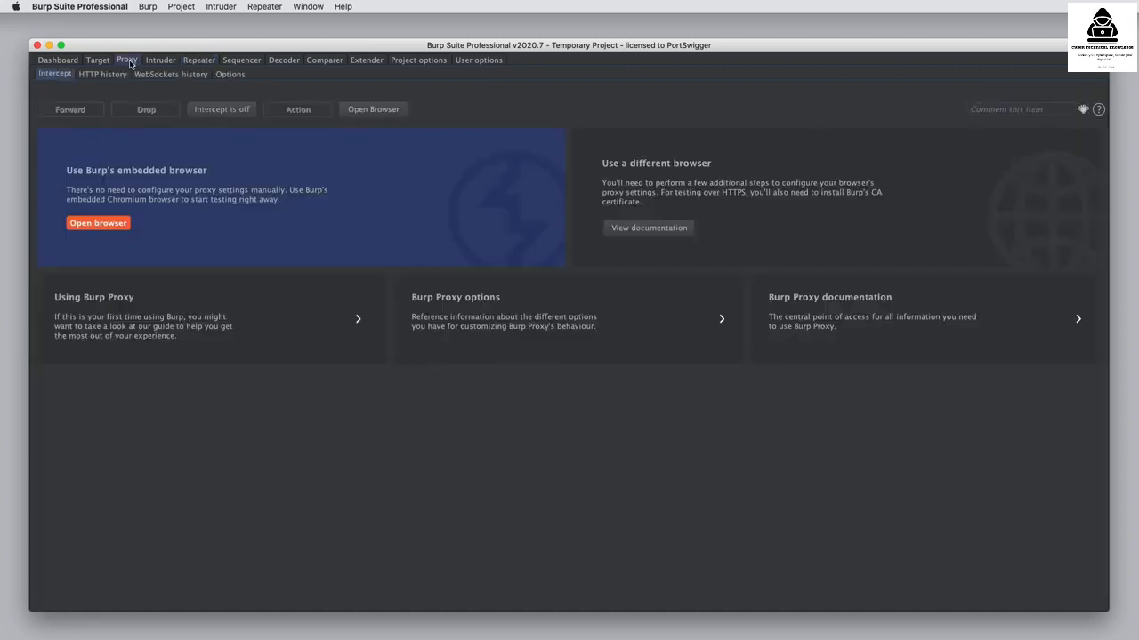
click(115, 223)
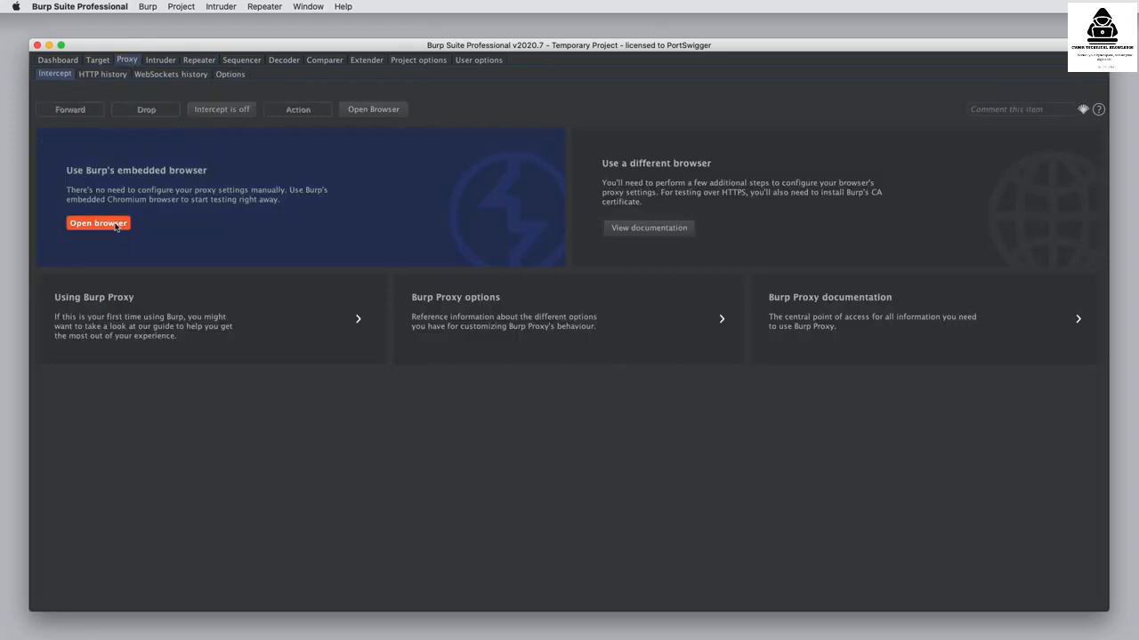
text(port)
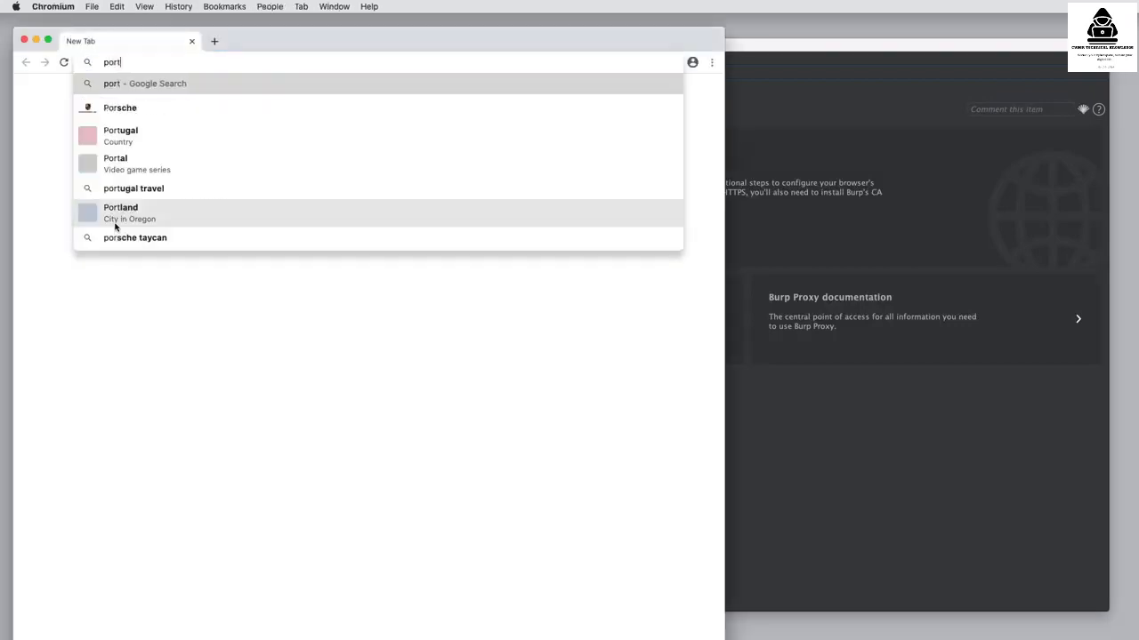
text(swigger.net)
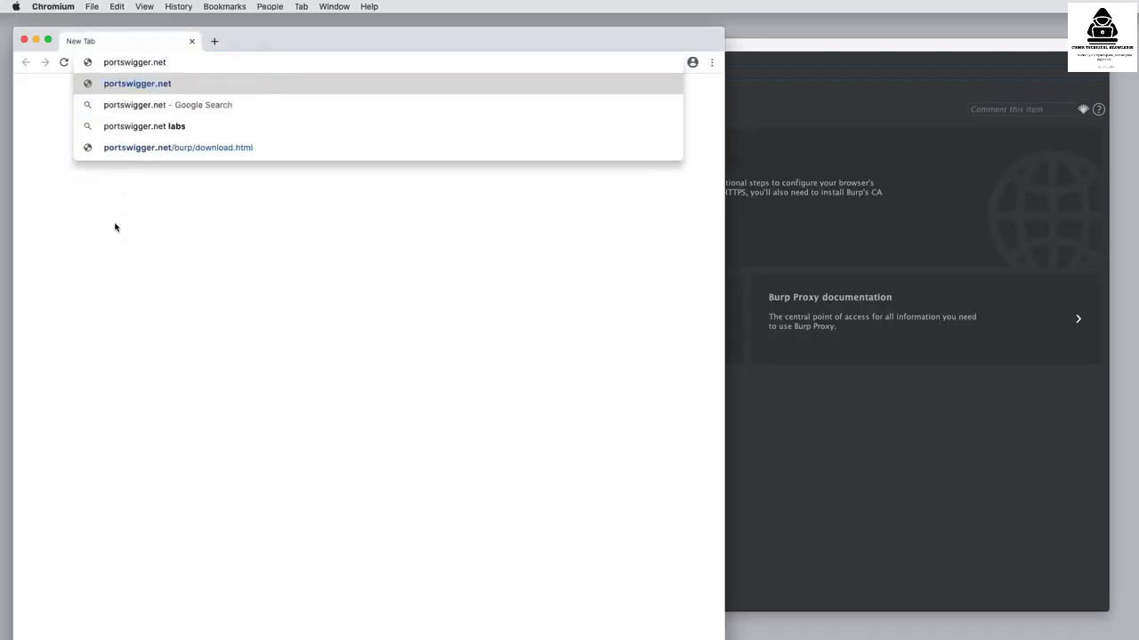
key(Return)
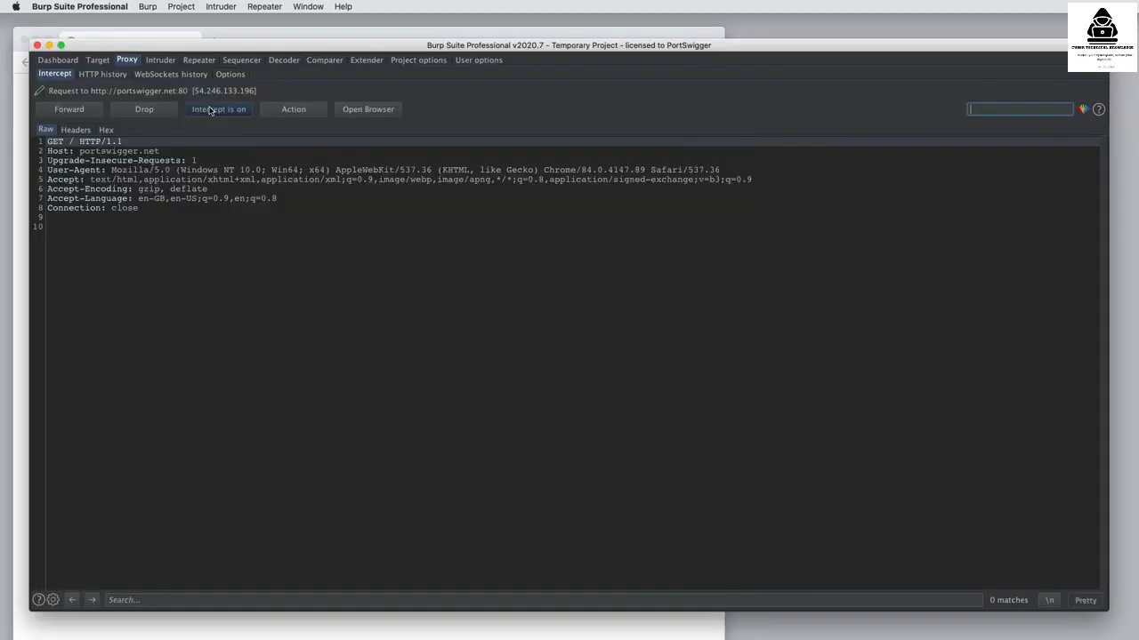
- Turn interception off, checking the actions offered for the intercepted request and for a portswigger.net entry in the HTTP history
right_click(263, 238)
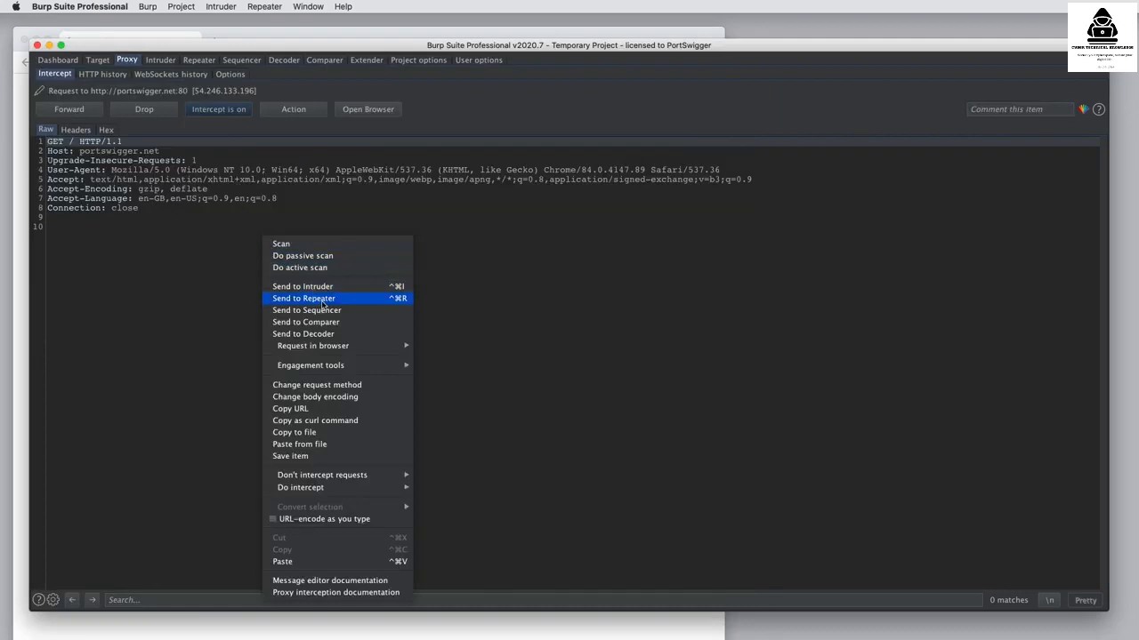
click(233, 112)
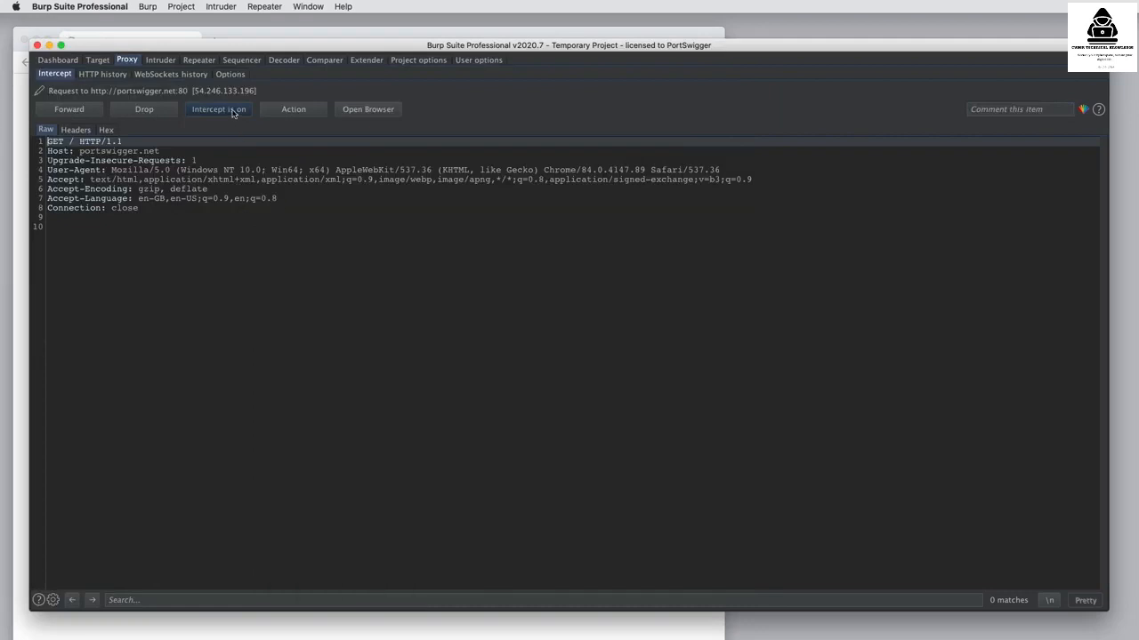
click(234, 112)
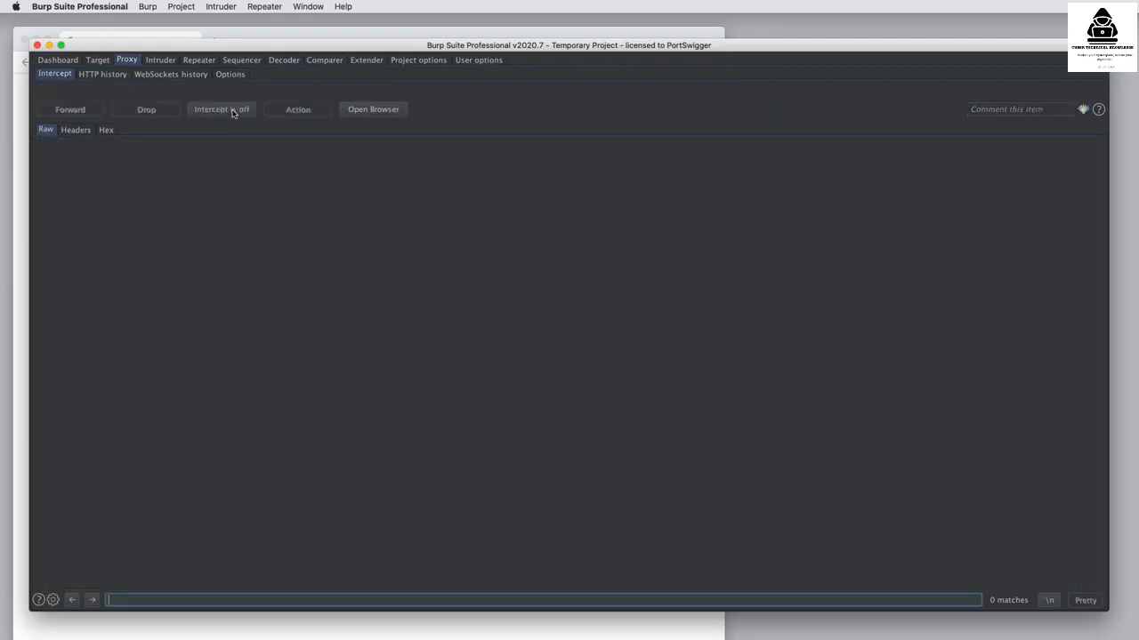
click(104, 76)
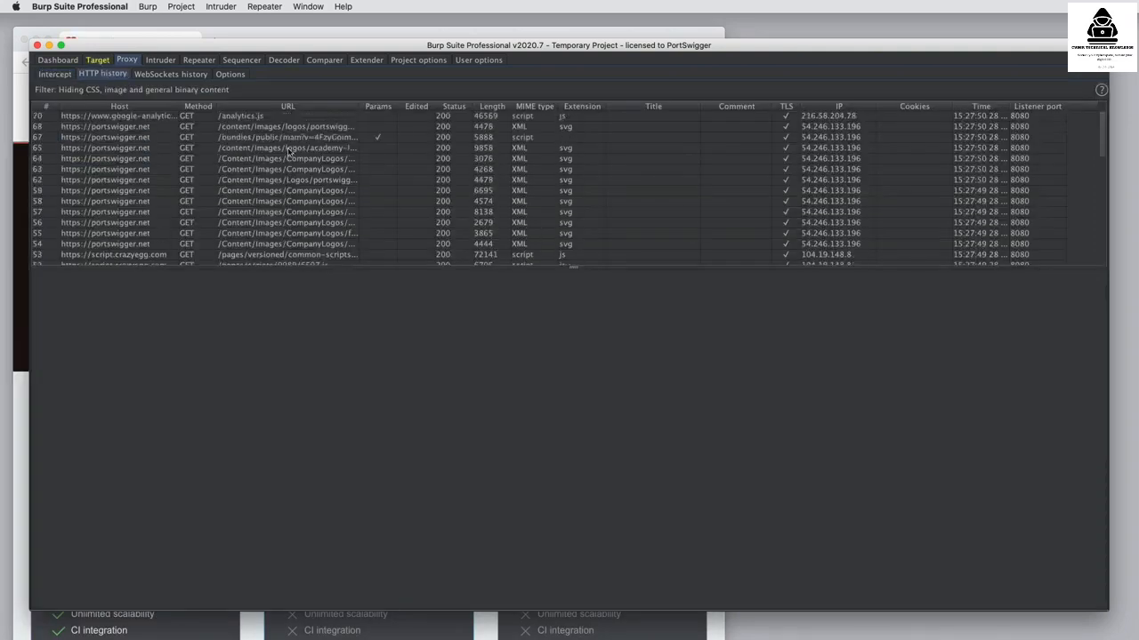
right_click(288, 153)
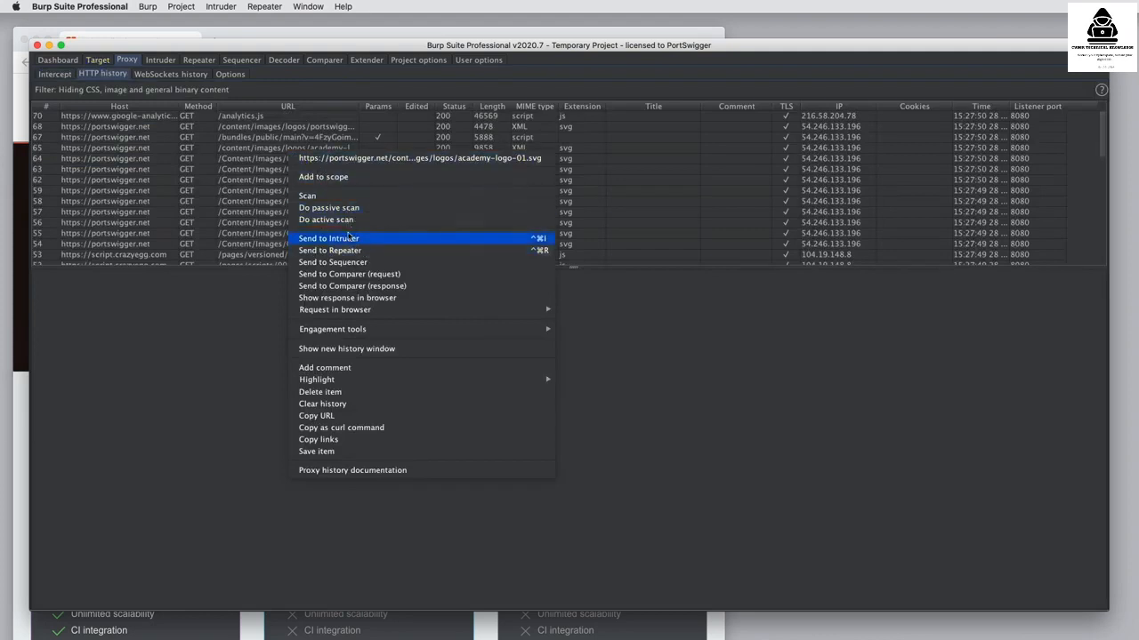
click(99, 60)
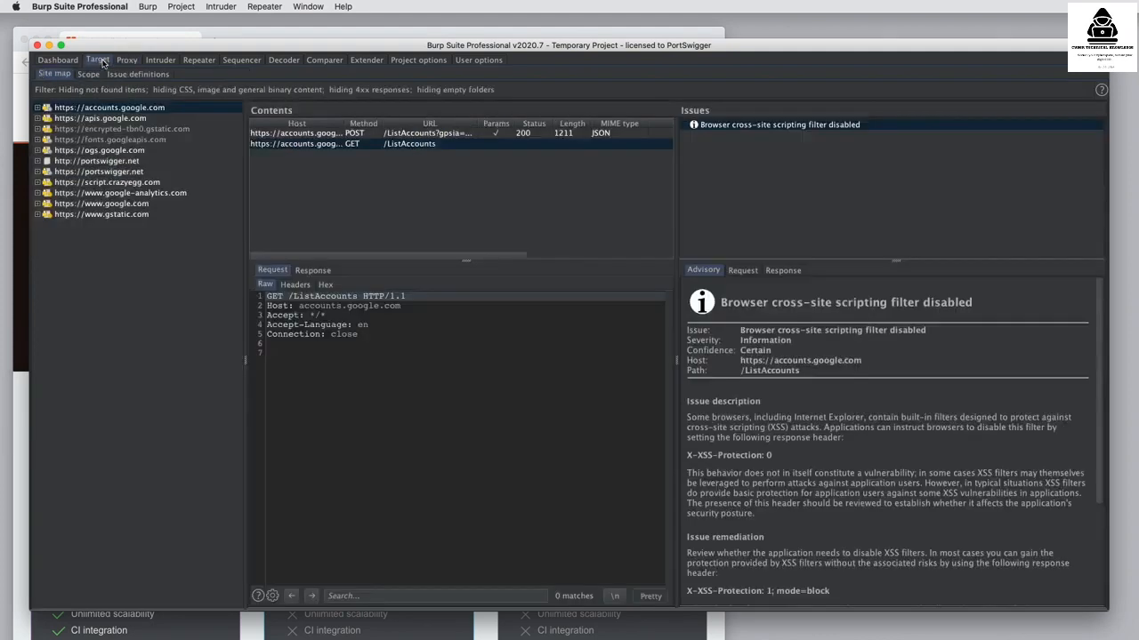
click(128, 172)
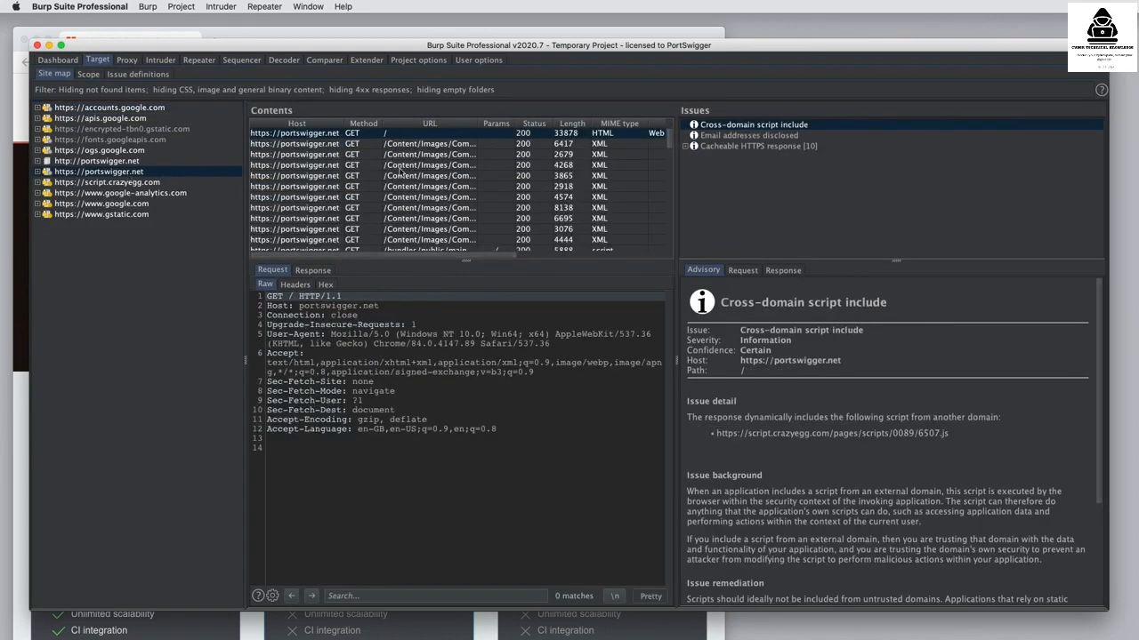
right_click(433, 136)
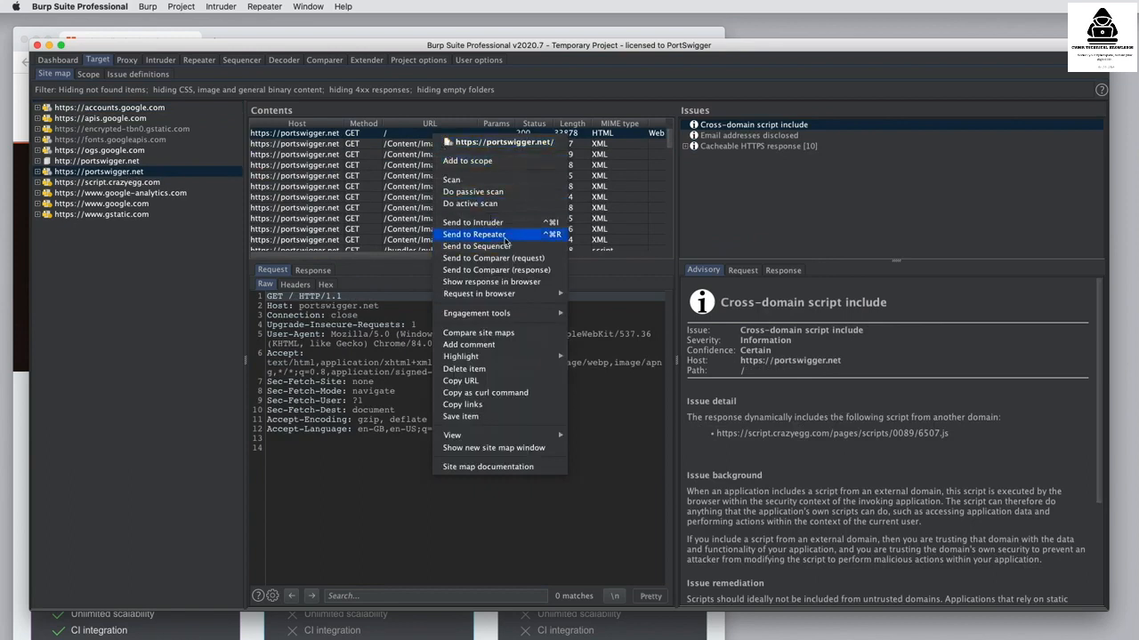
click(409, 354)
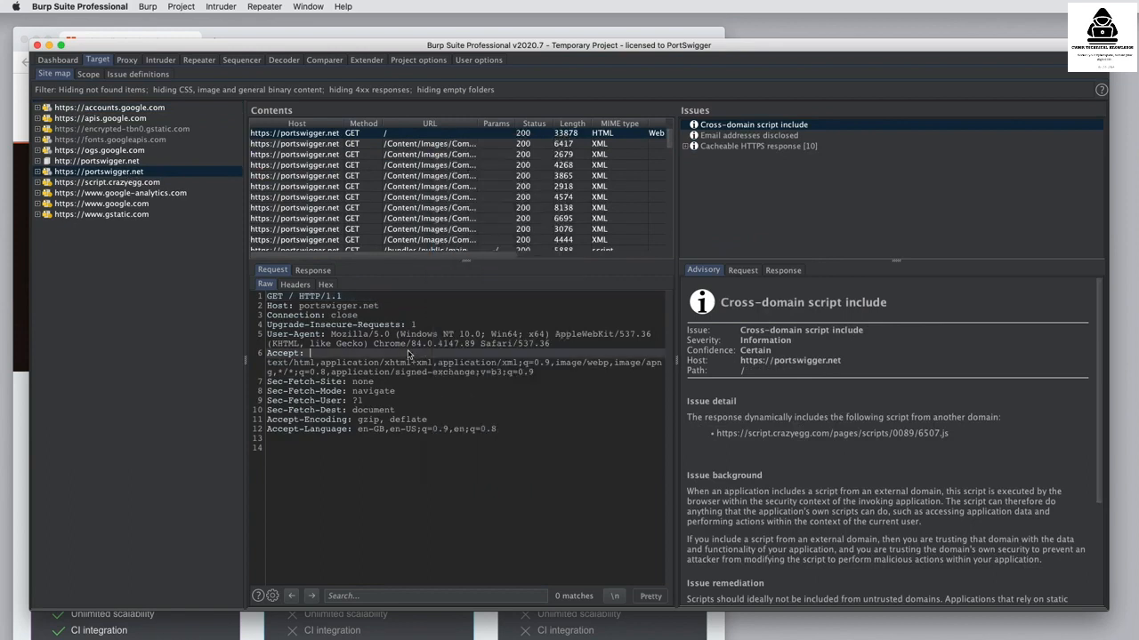
right_click(409, 355)
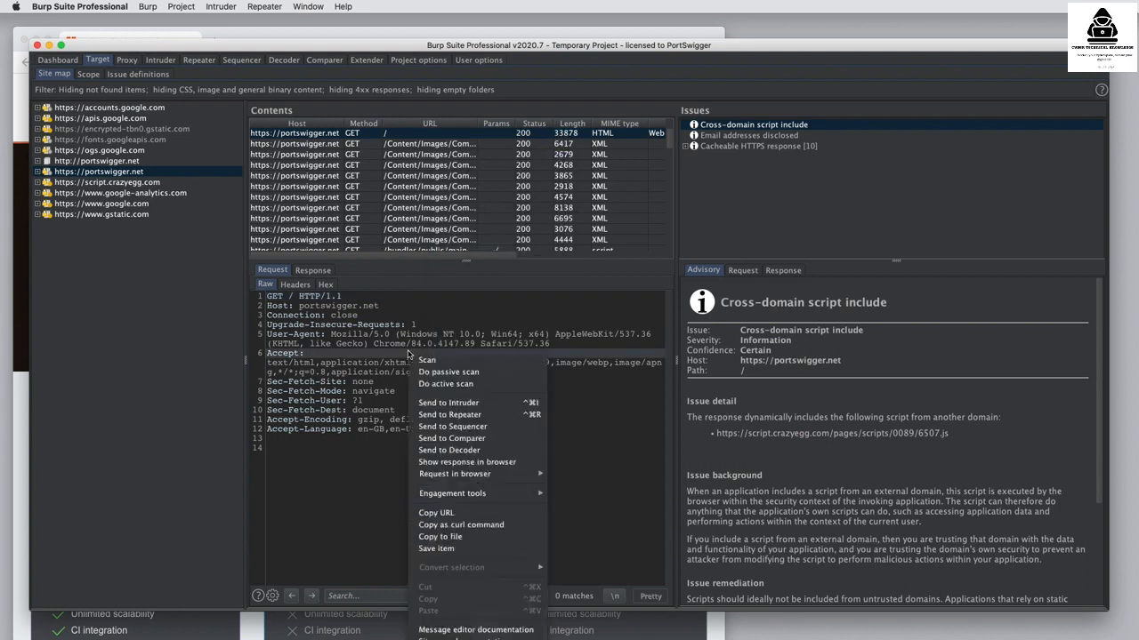
click(478, 415)
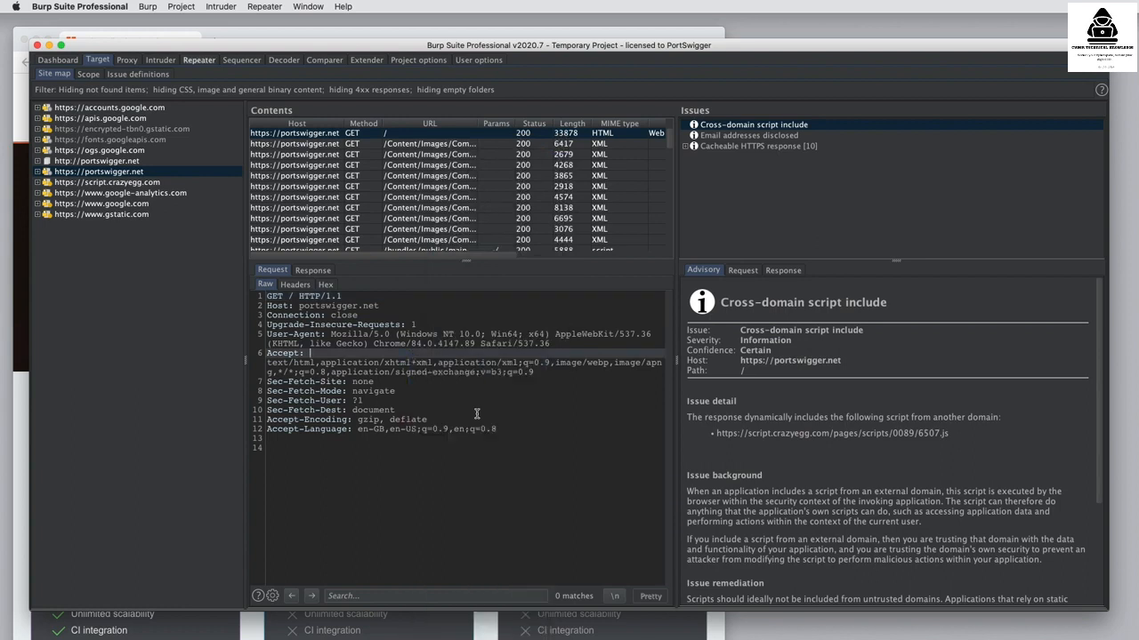
- Open the request in Repeater and issue it three times without modification
click(200, 60)
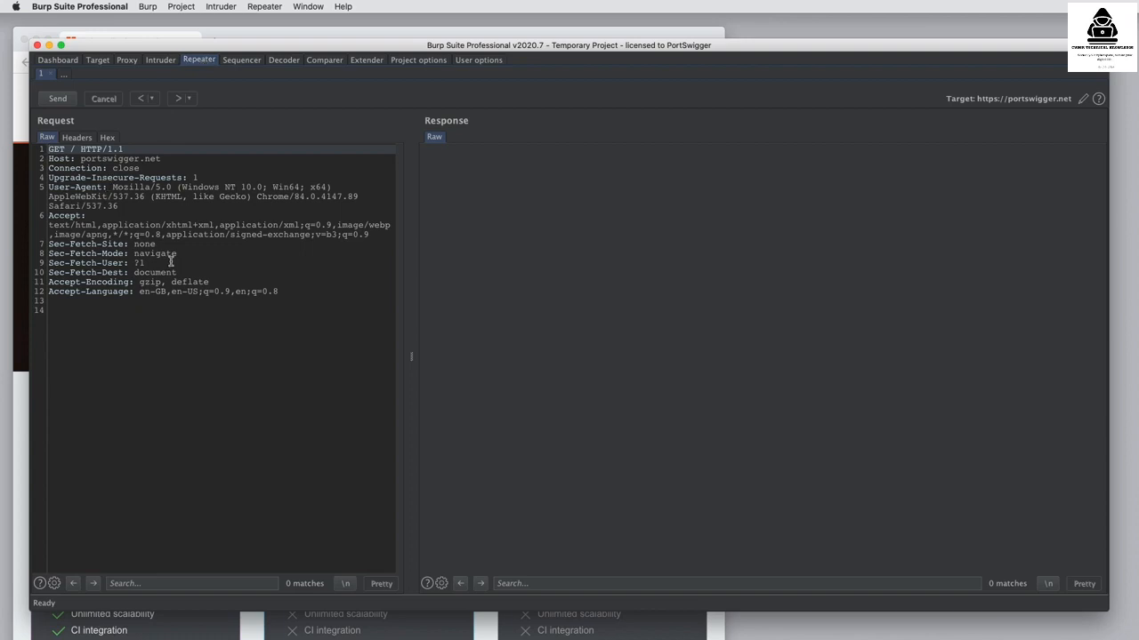
click(59, 99)
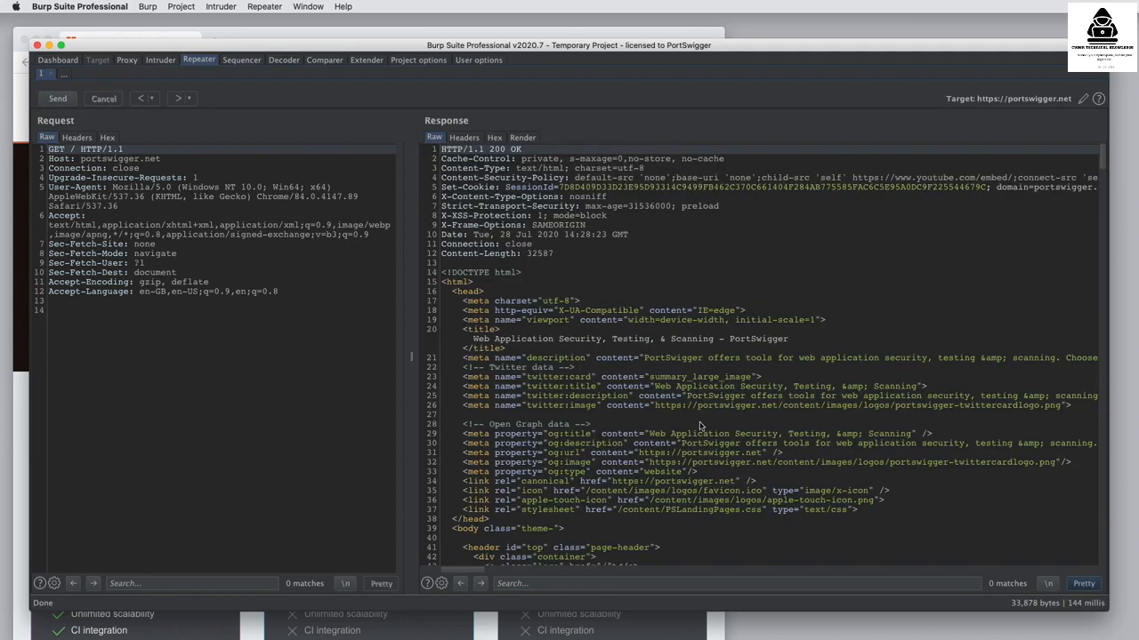
click(60, 99)
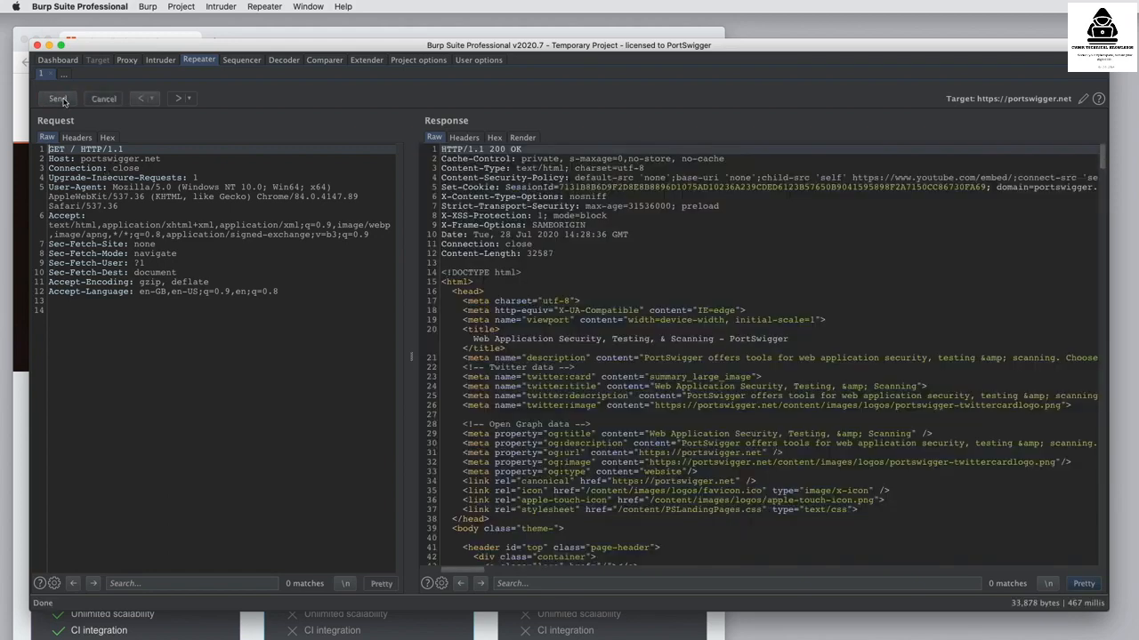
click(61, 100)
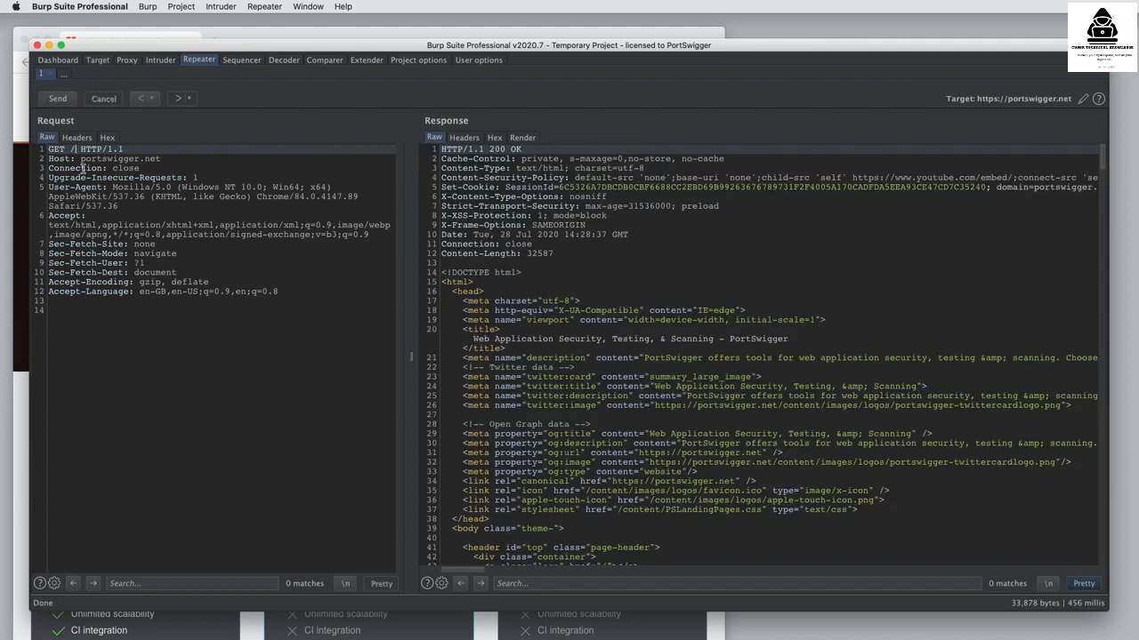
- Modify the request path to /123, /123456 and "/123456 789", sending the request after each change
text(123)
click(57, 99)
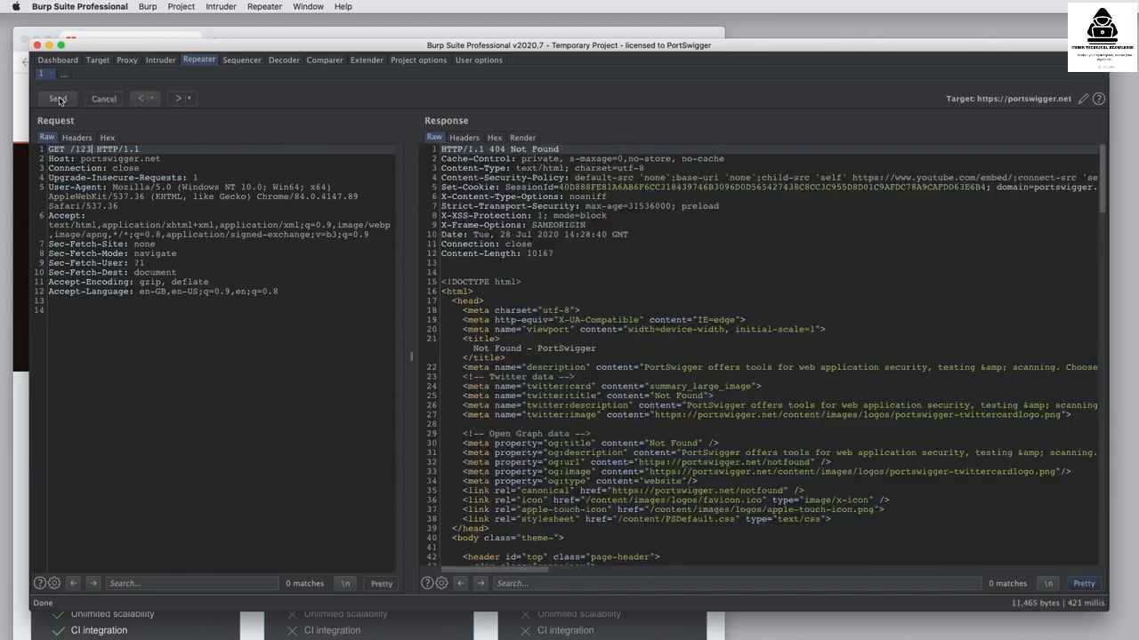
text(456)
click(58, 99)
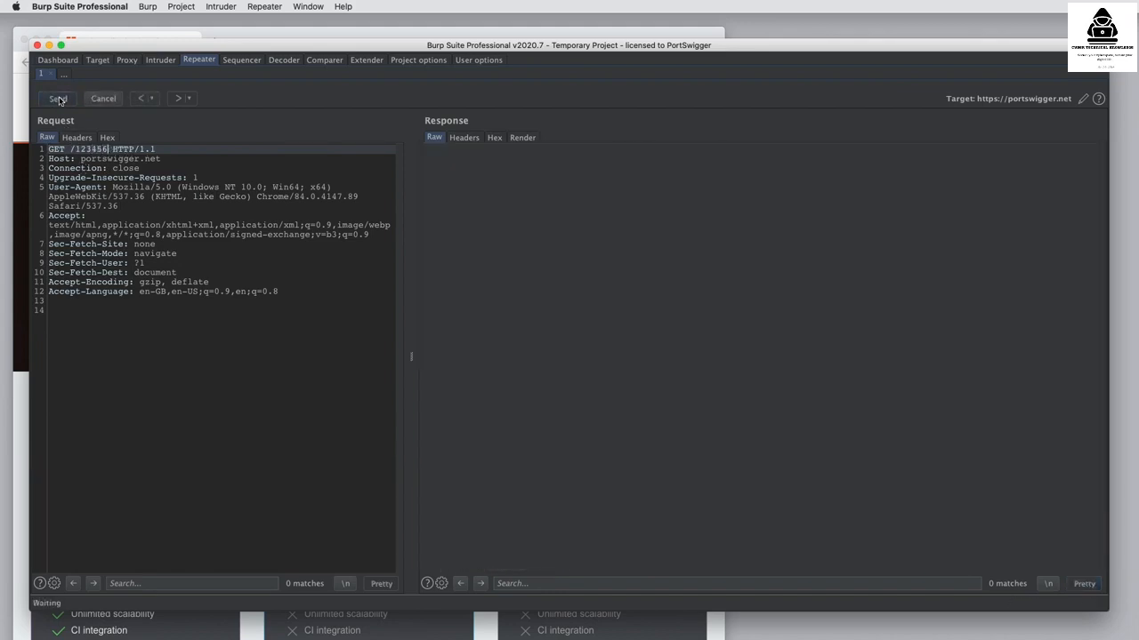
text(789)
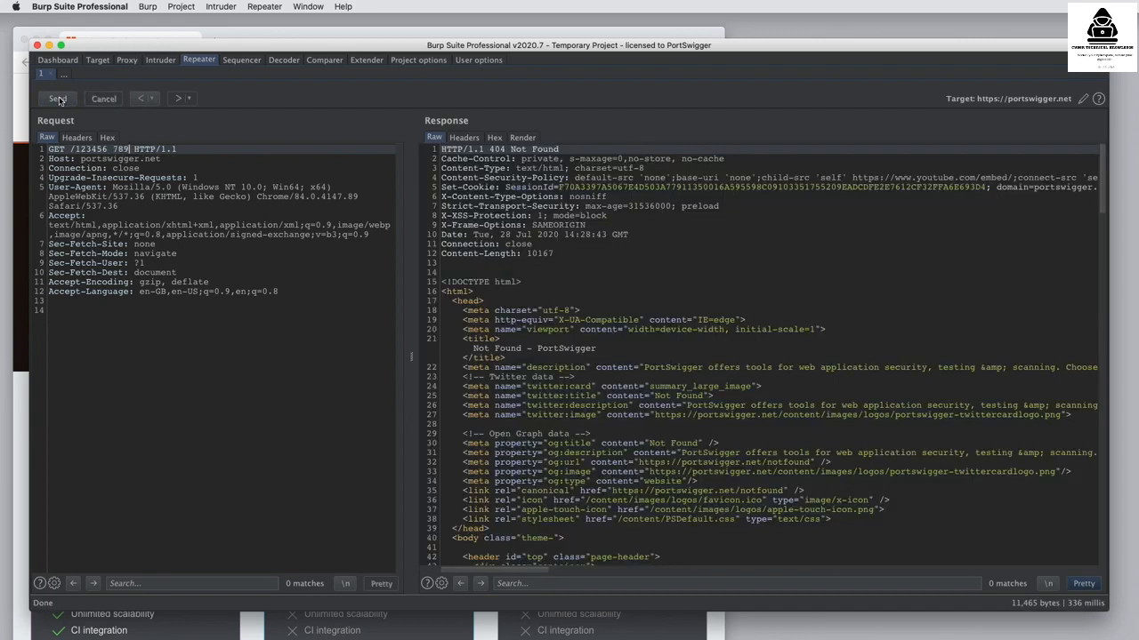
click(58, 99)
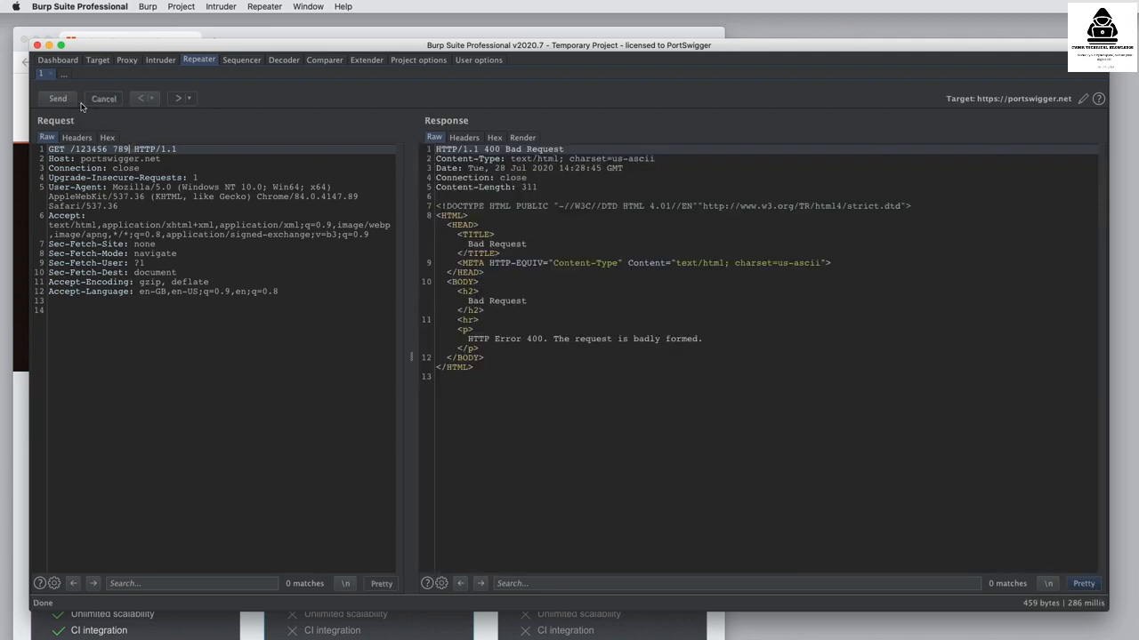
click(137, 100)
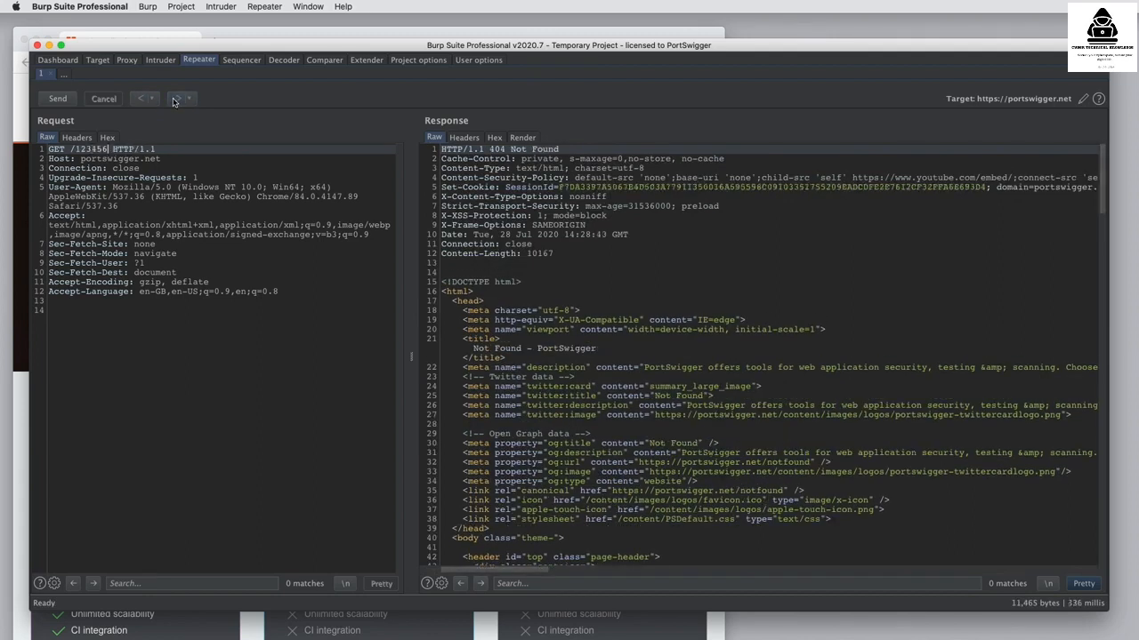
click(175, 101)
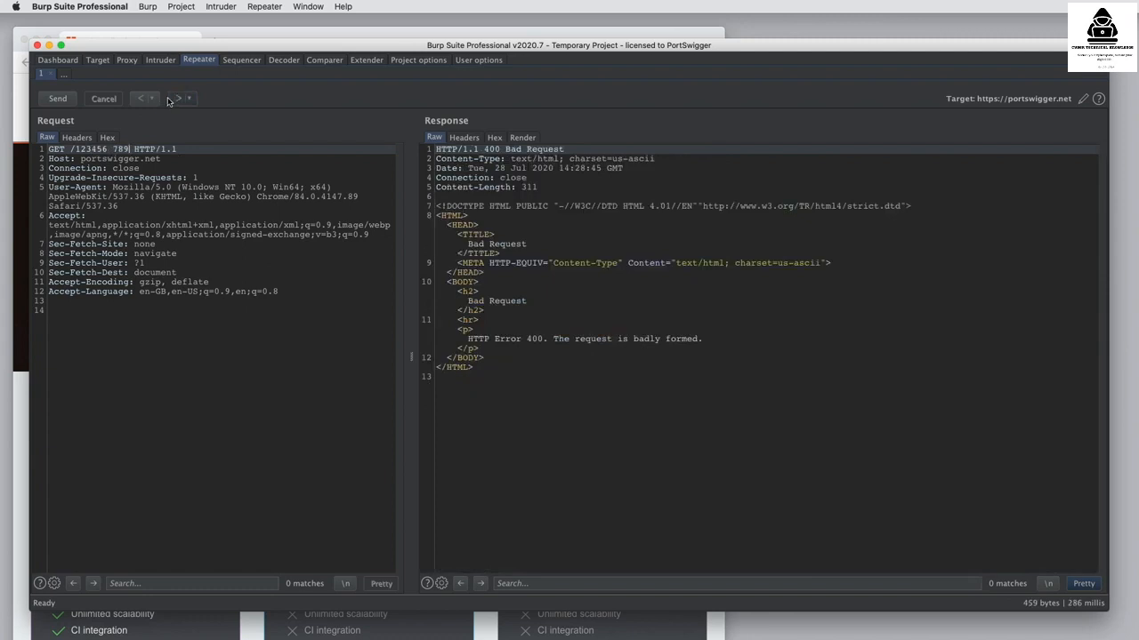
click(155, 101)
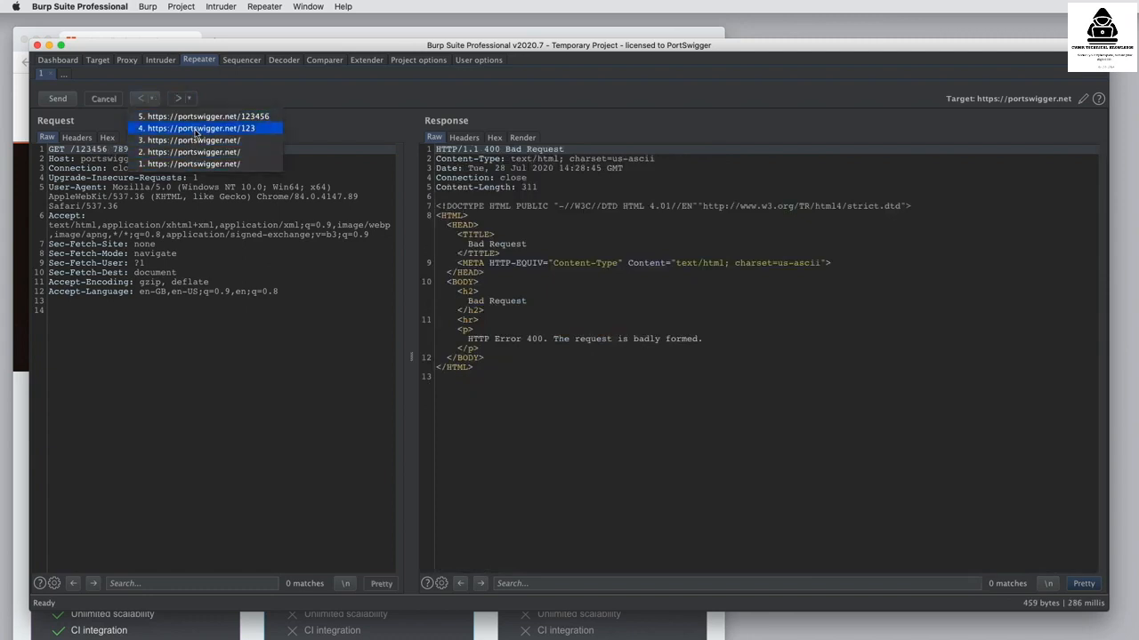
click(194, 130)
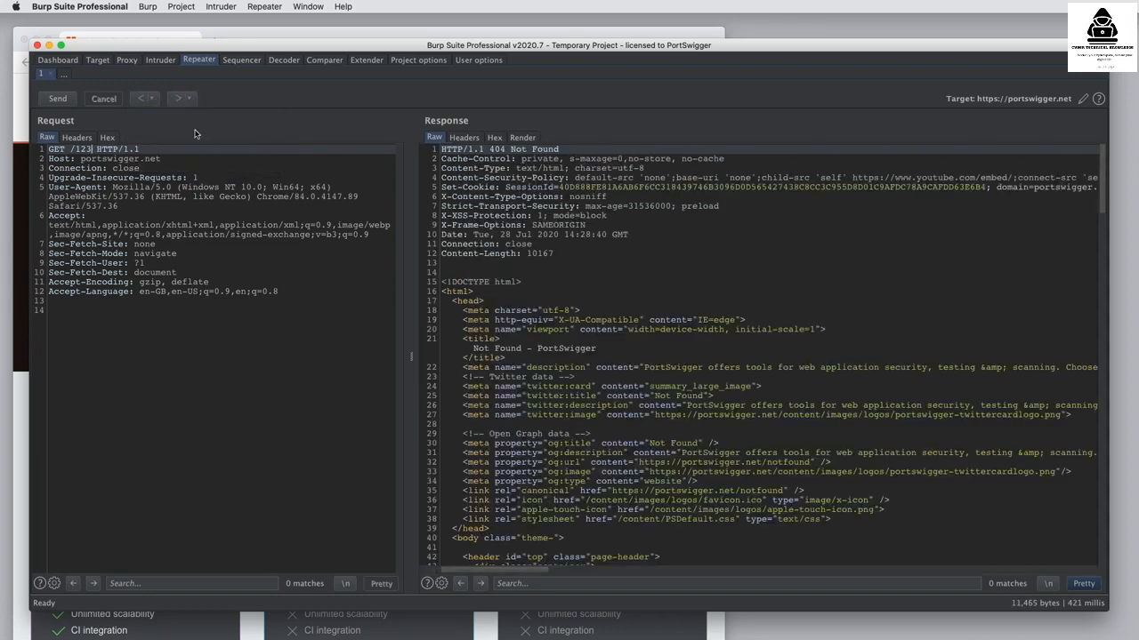
click(130, 65)
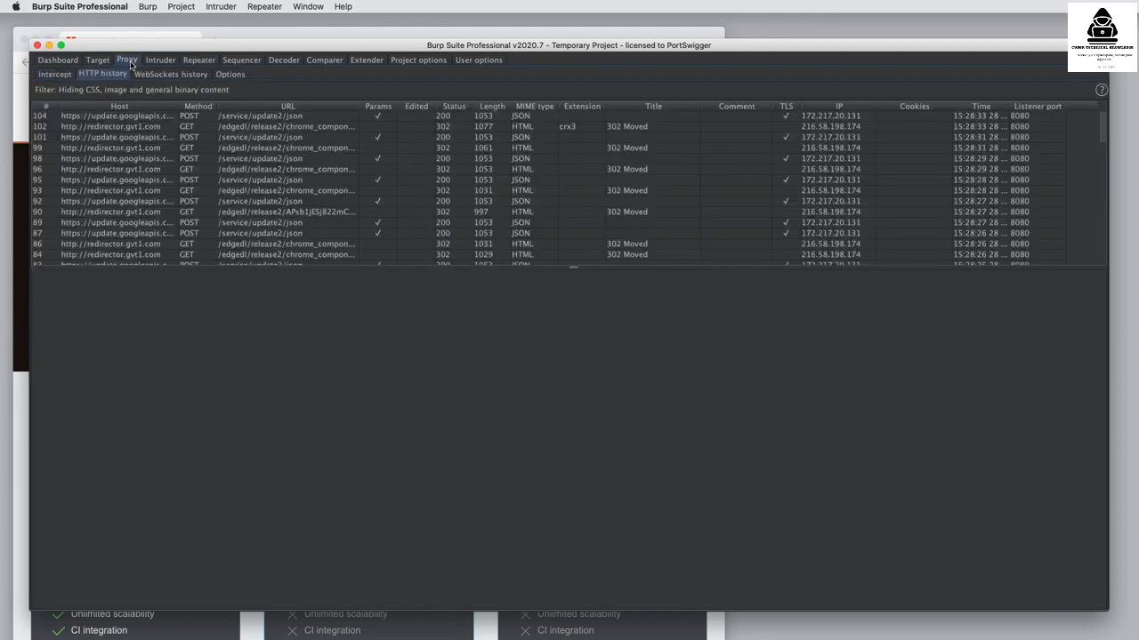
scroll(300, 152, down, 10)
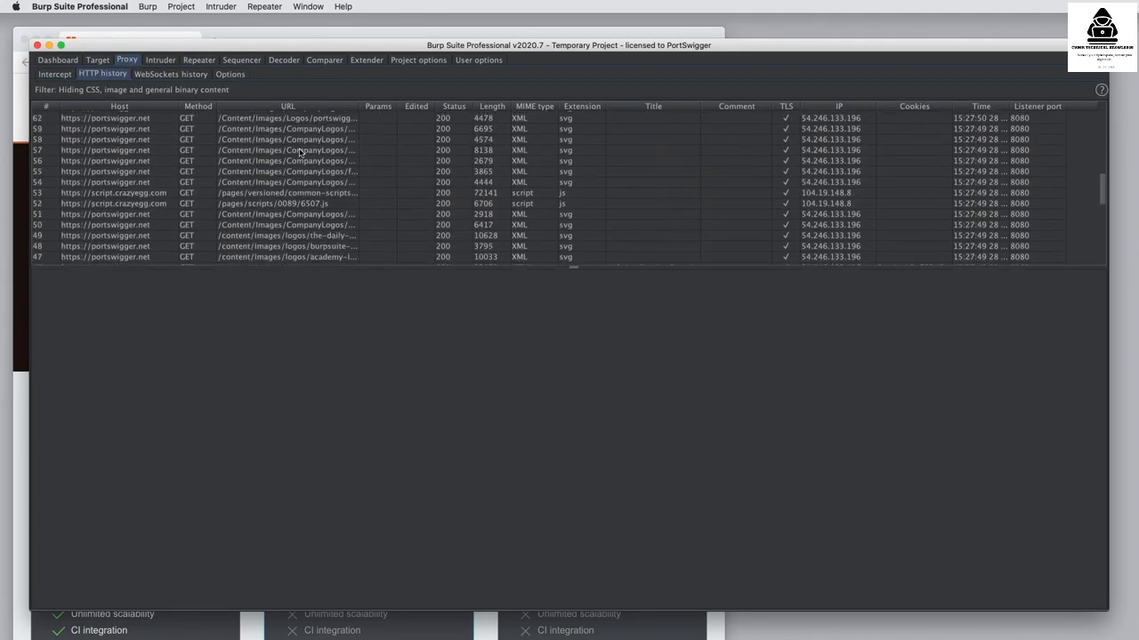
scroll(300, 152, up, 1)
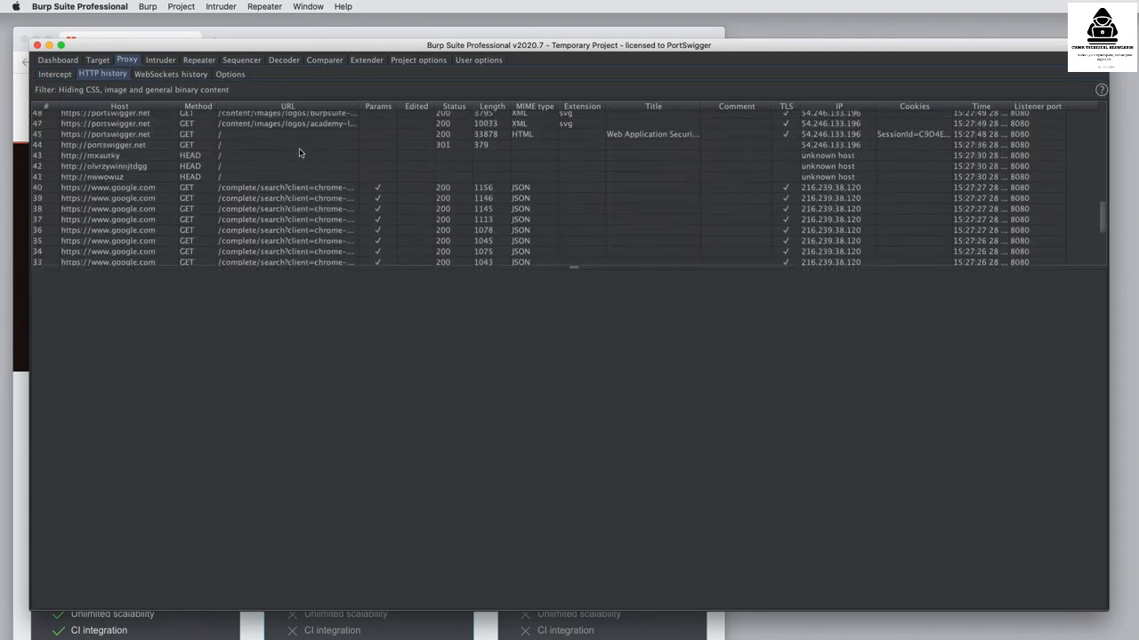
right_click(289, 149)
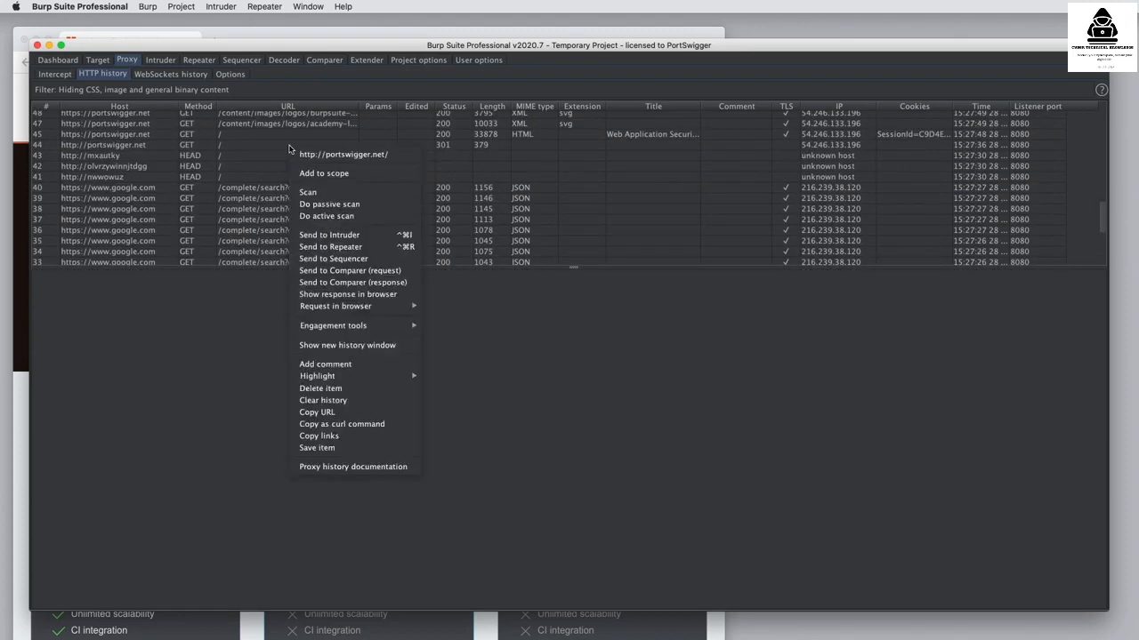
click(331, 247)
click(210, 63)
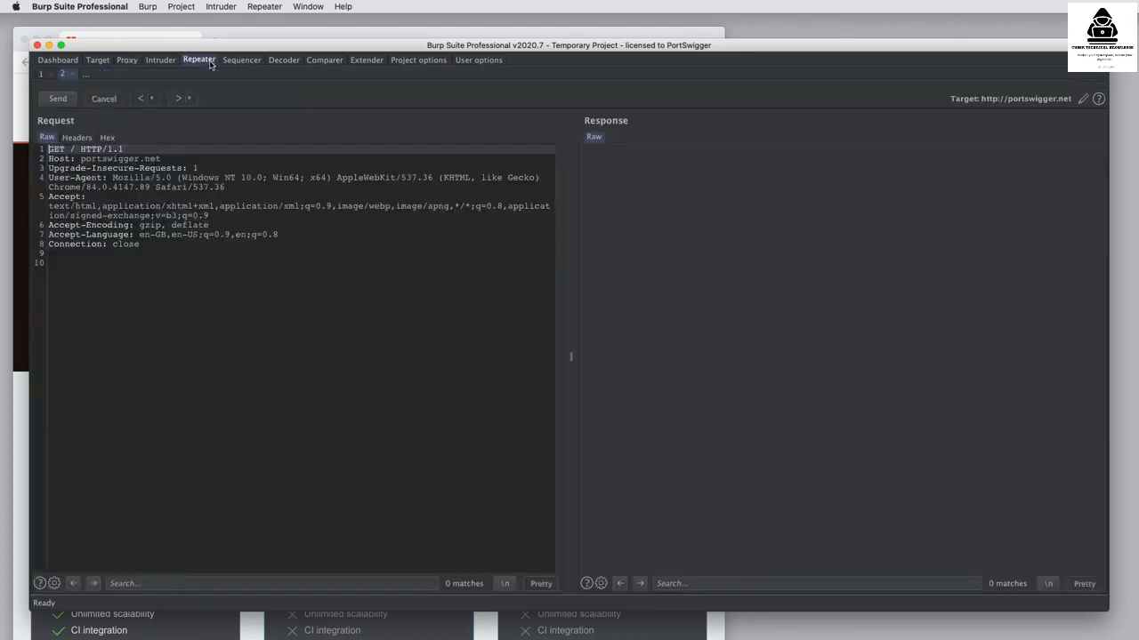
click(60, 101)
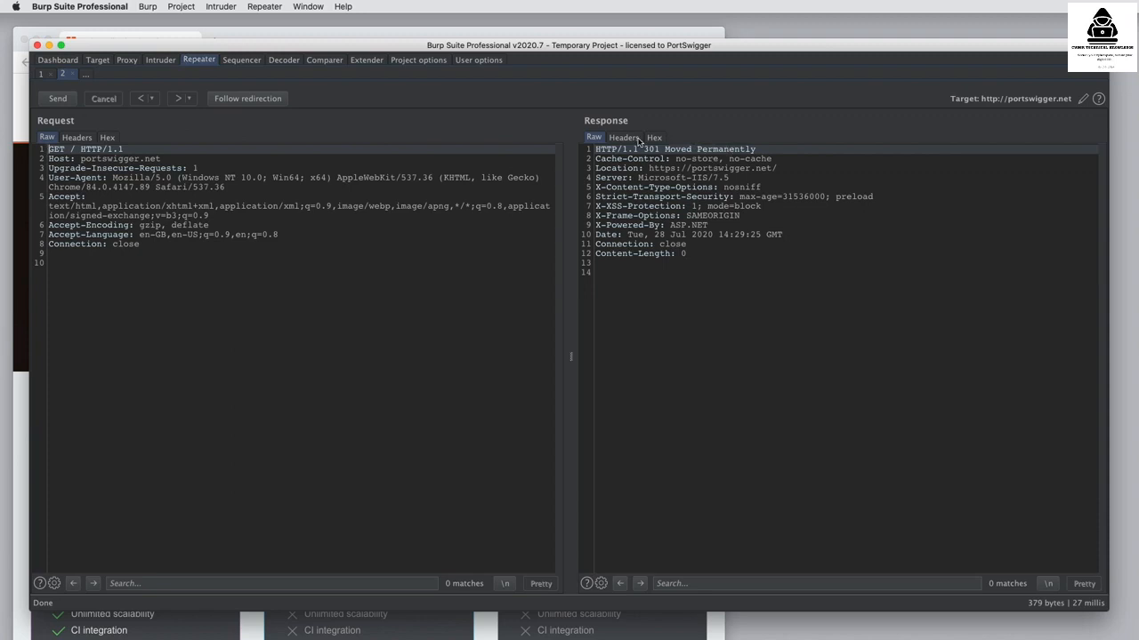
click(248, 99)
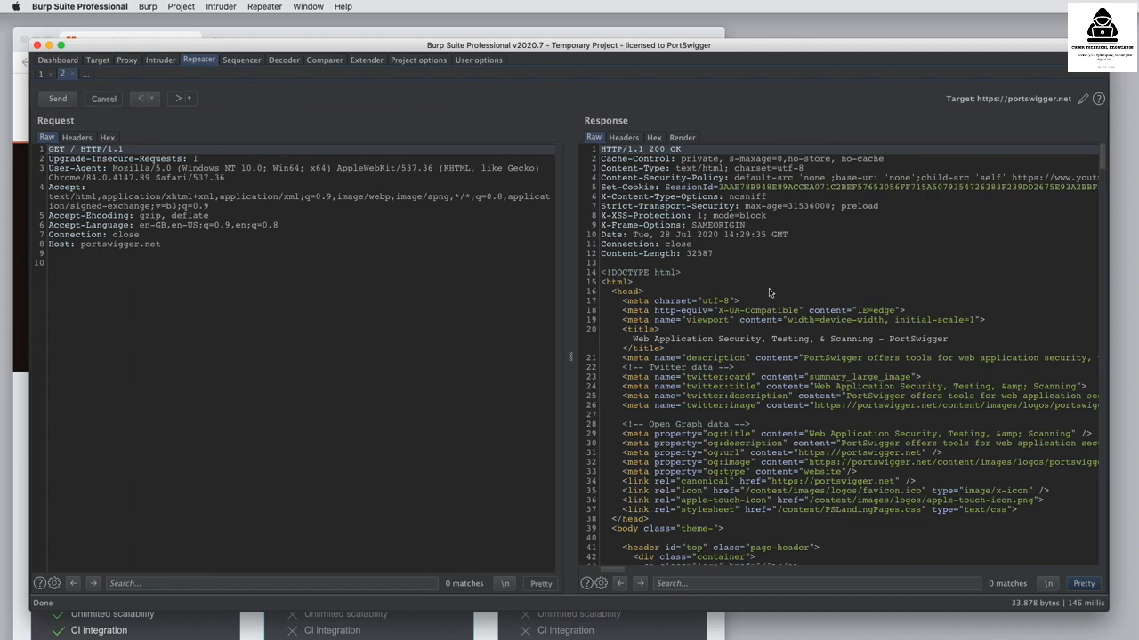
click(140, 99)
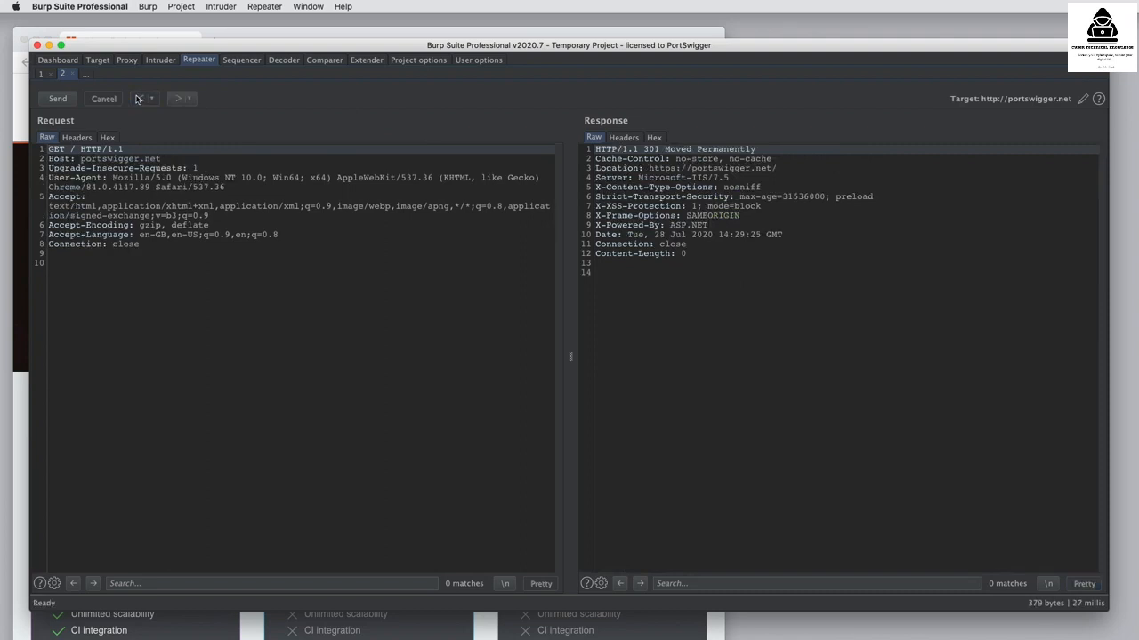
click(264, 7)
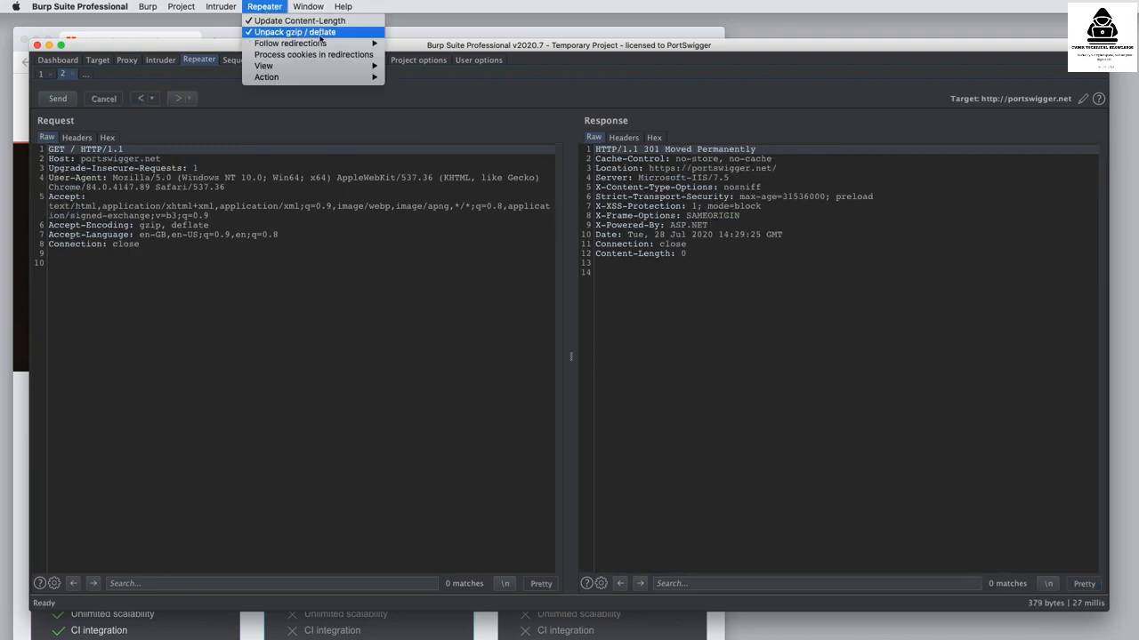
mouse_move(338, 43)
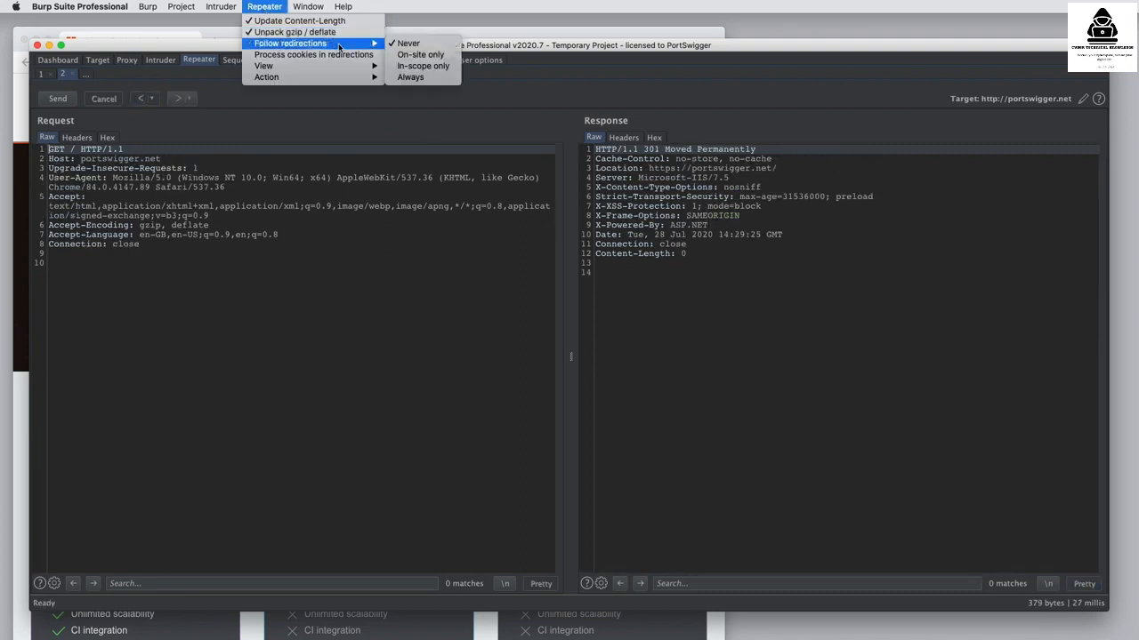
click(426, 77)
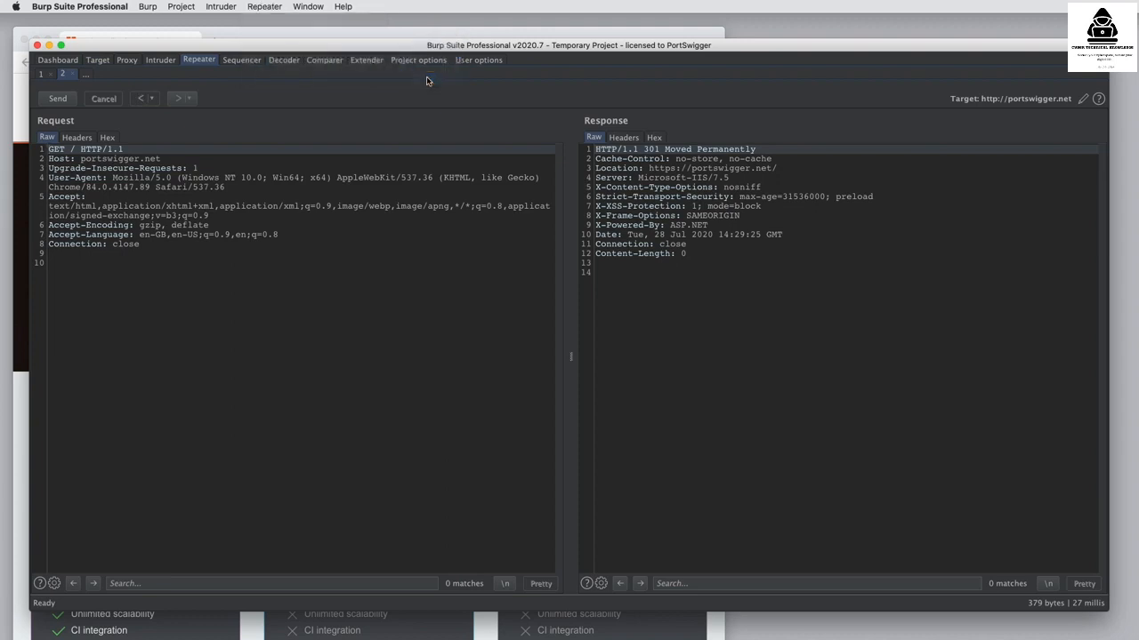
click(58, 98)
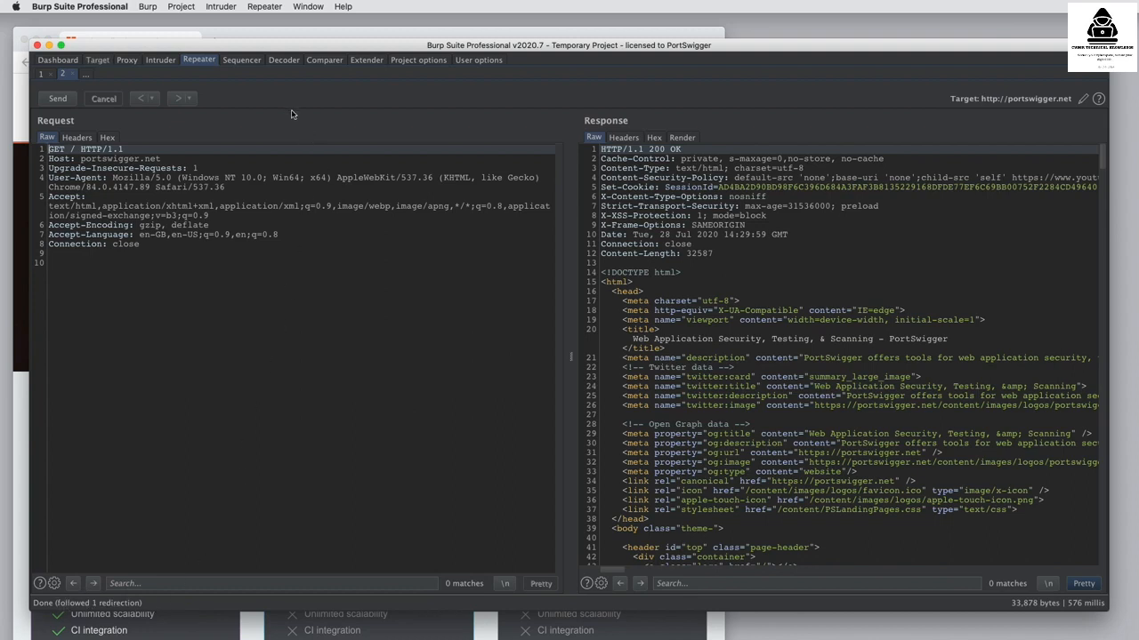
- Switch the Repeater view to a top/bottom split and return it to the left/right split
click(270, 7)
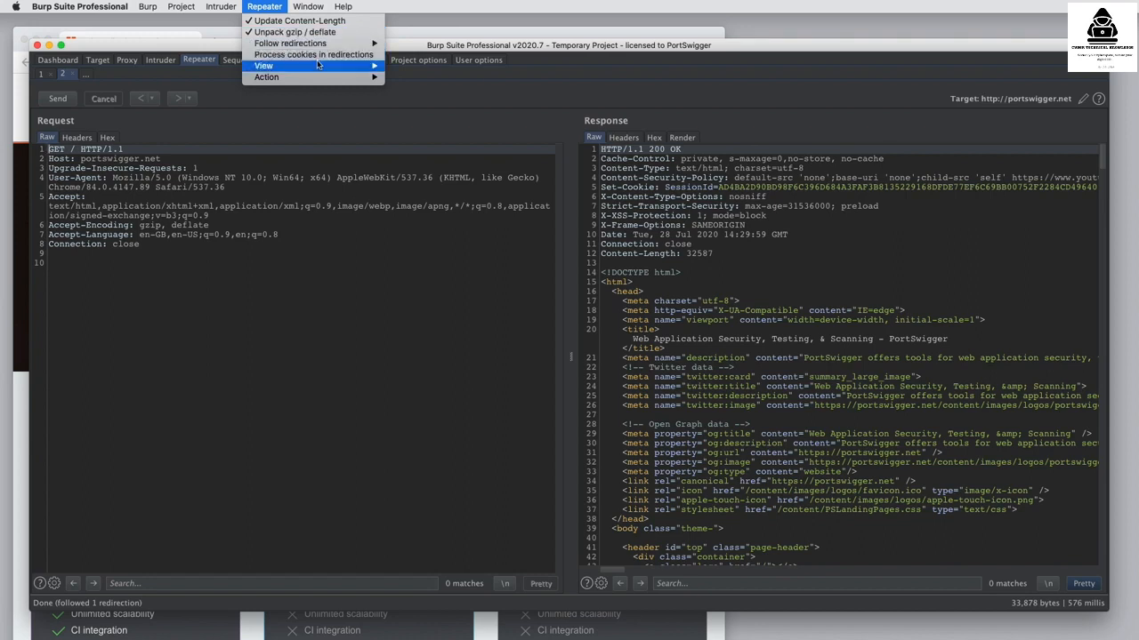
mouse_move(356, 65)
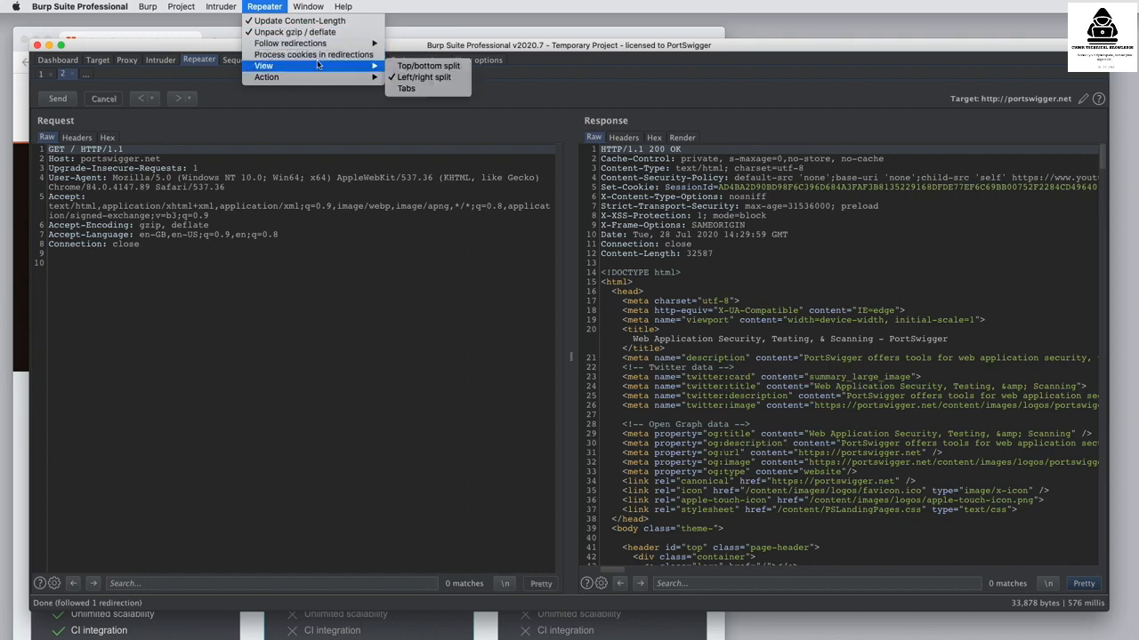
click(410, 66)
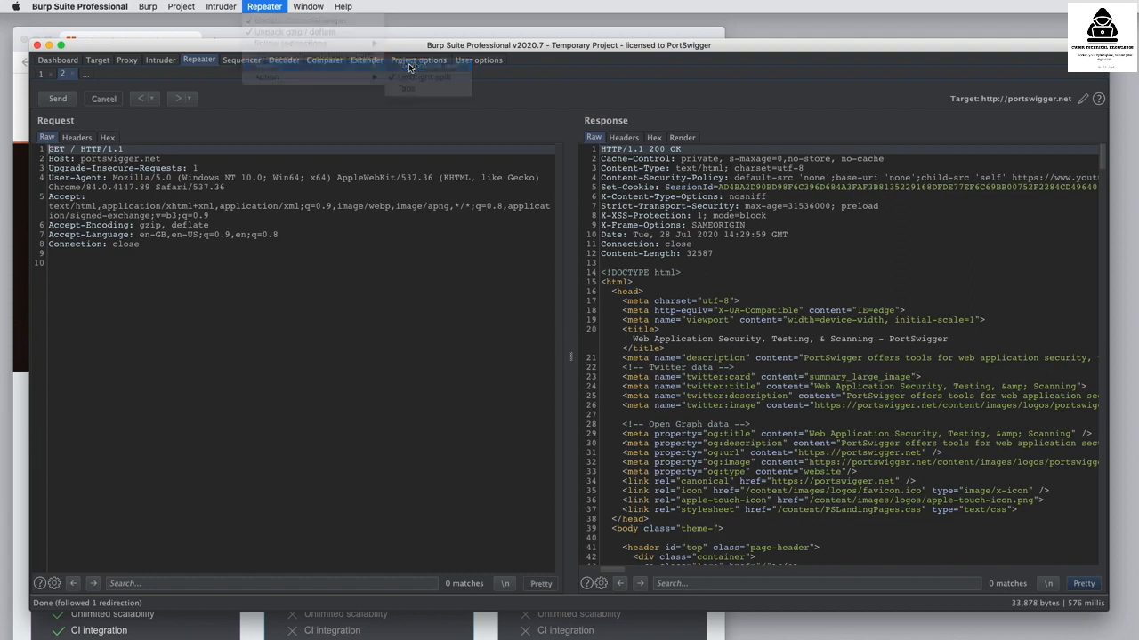
click(267, 7)
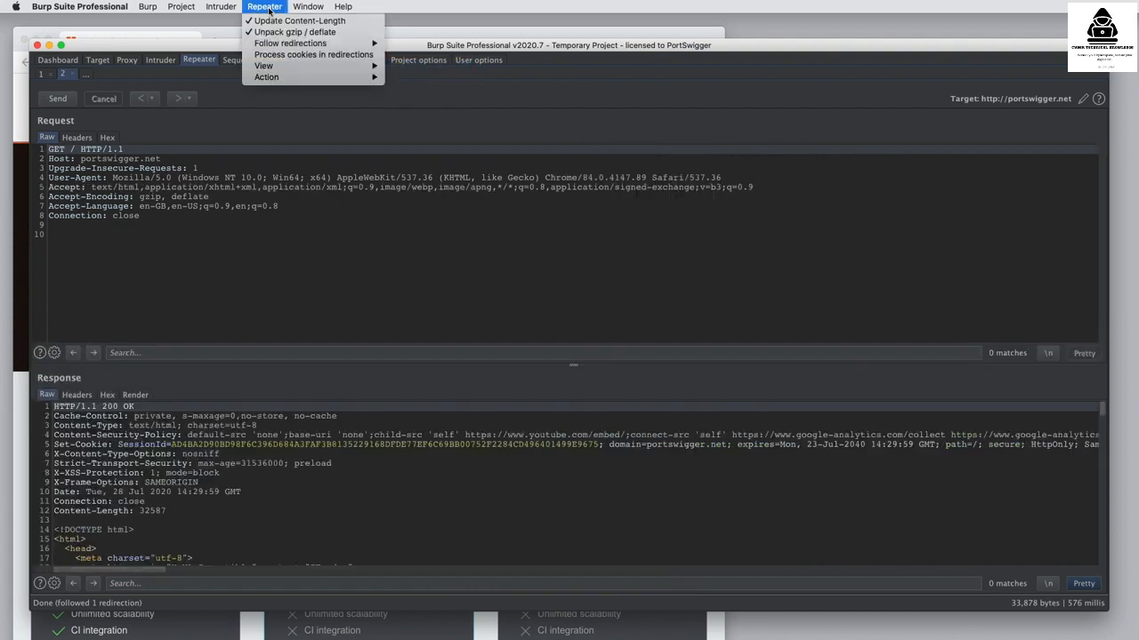
mouse_move(318, 68)
click(424, 77)
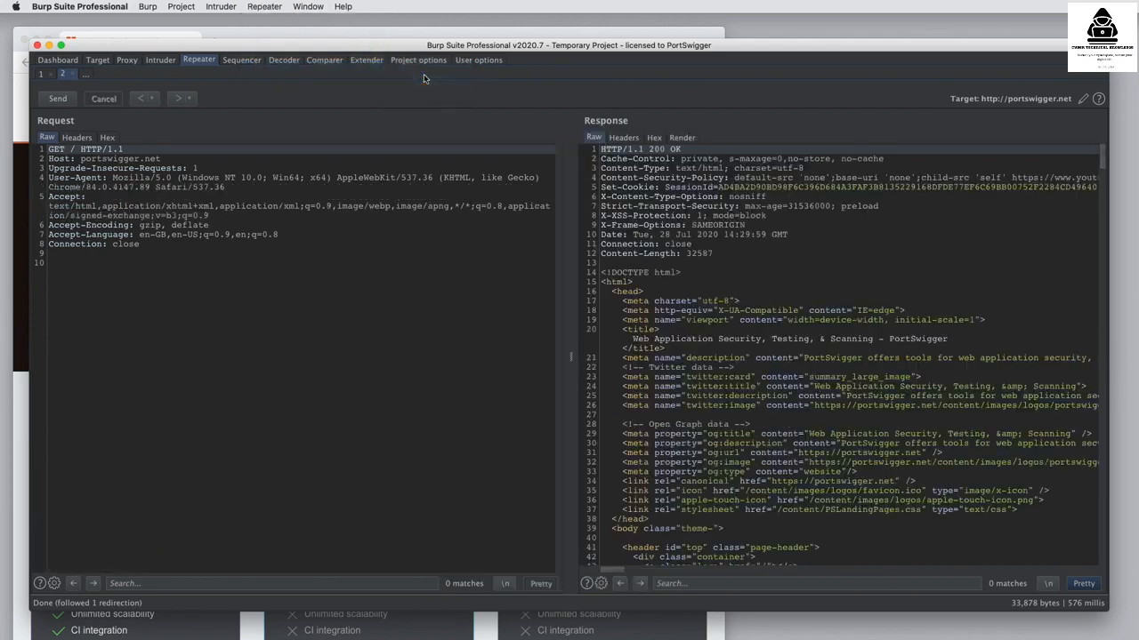
click(125, 61)
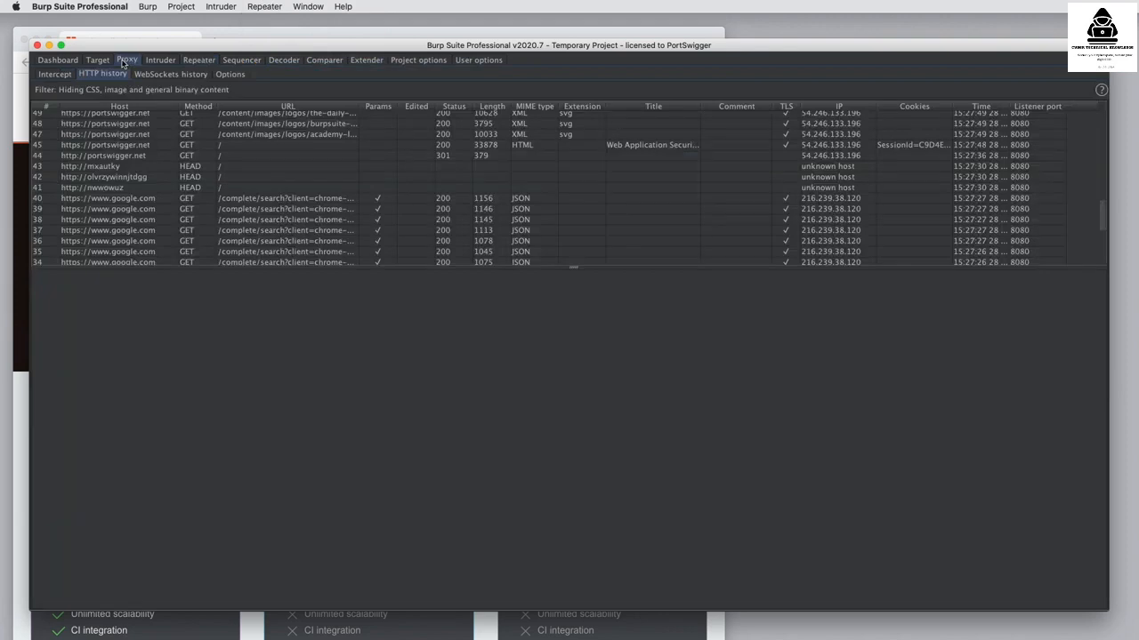
click(229, 158)
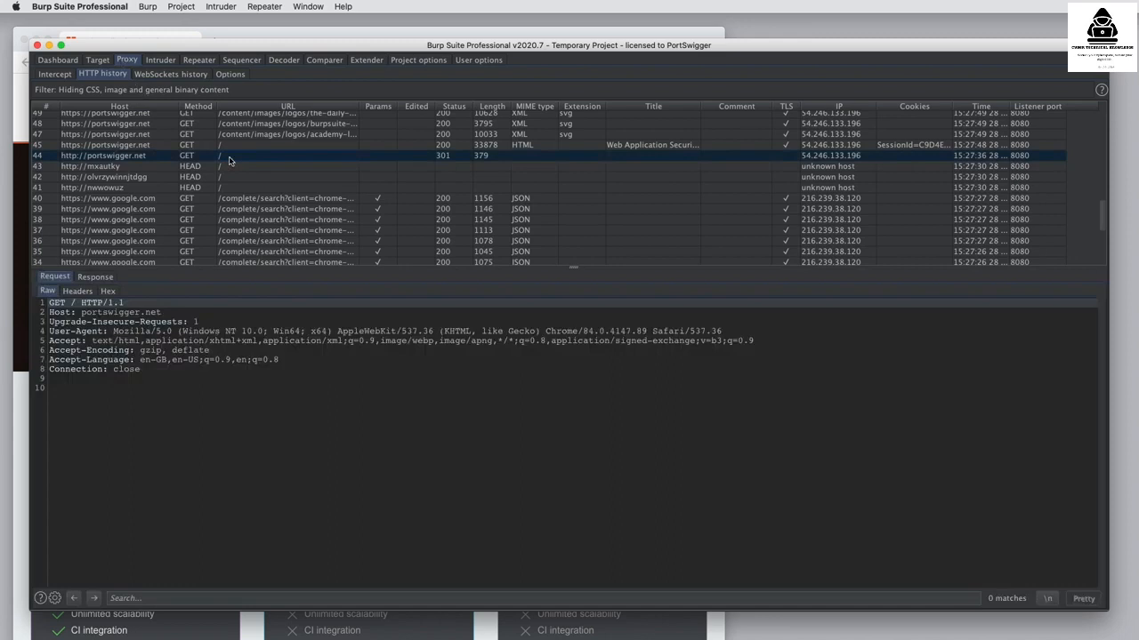
key(super+r)
click(201, 61)
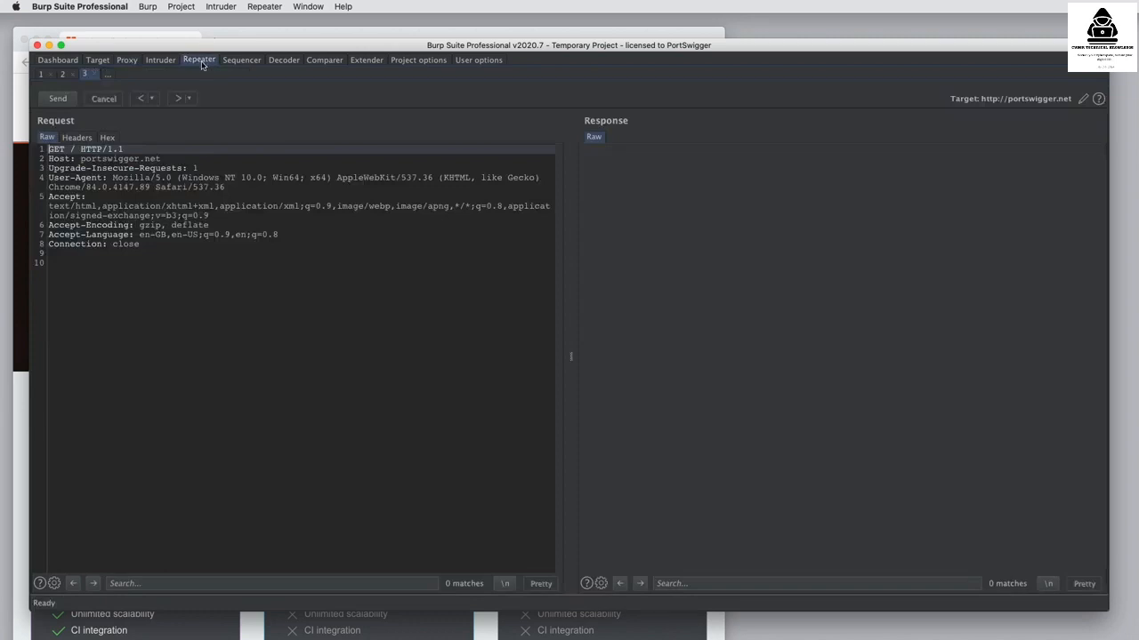
click(336, 266)
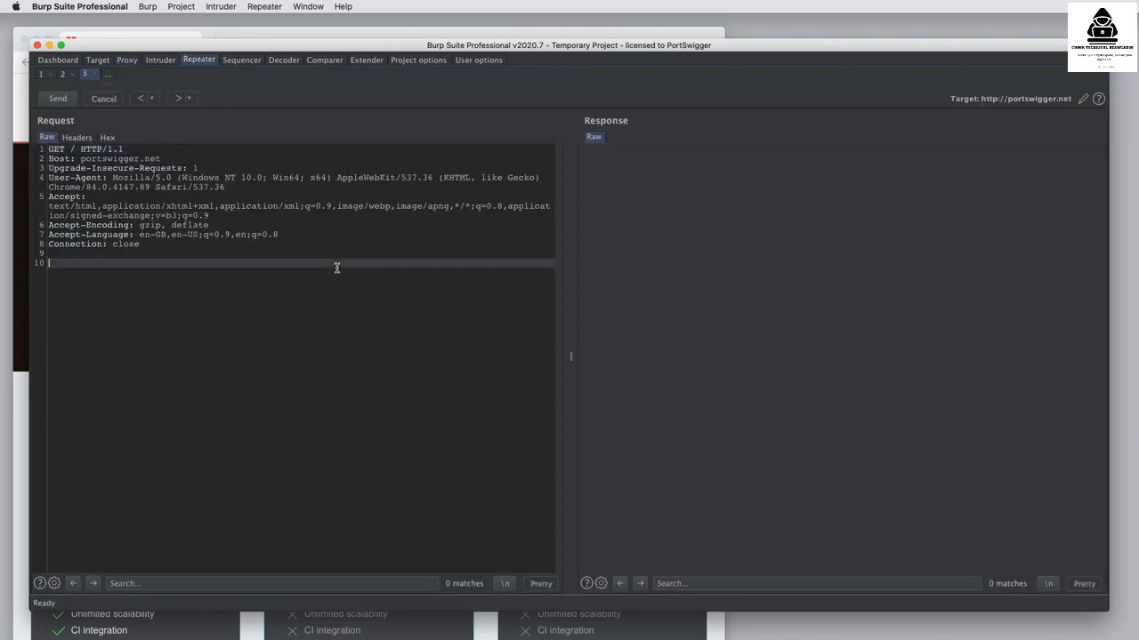
key(ctrl+space)
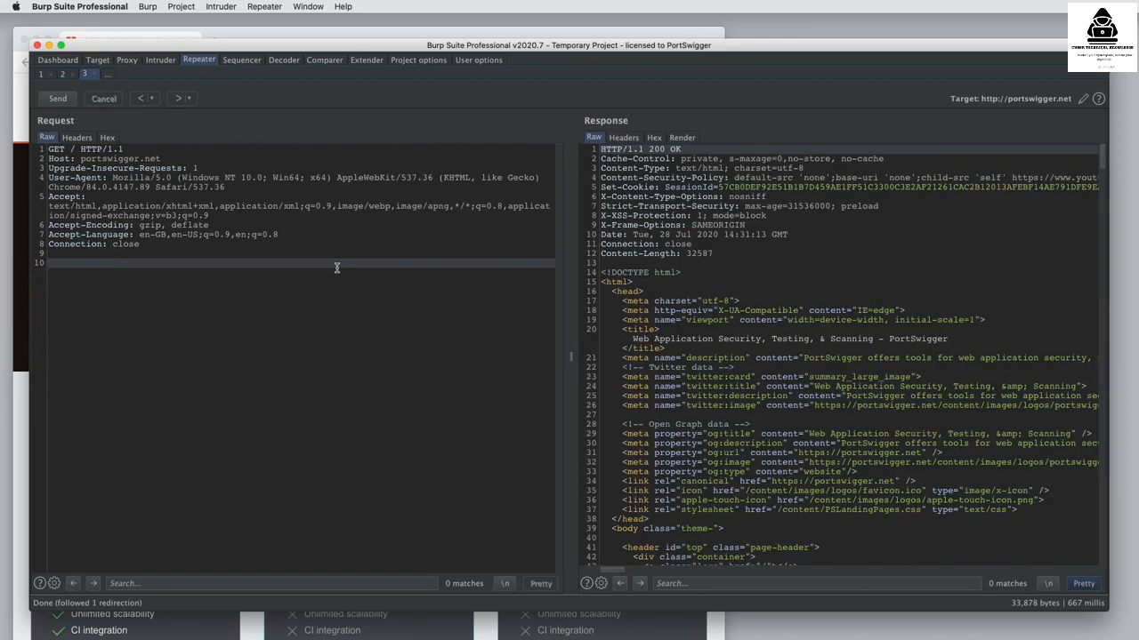
- Examine the hotkey settings in the miscellaneous user options
click(477, 61)
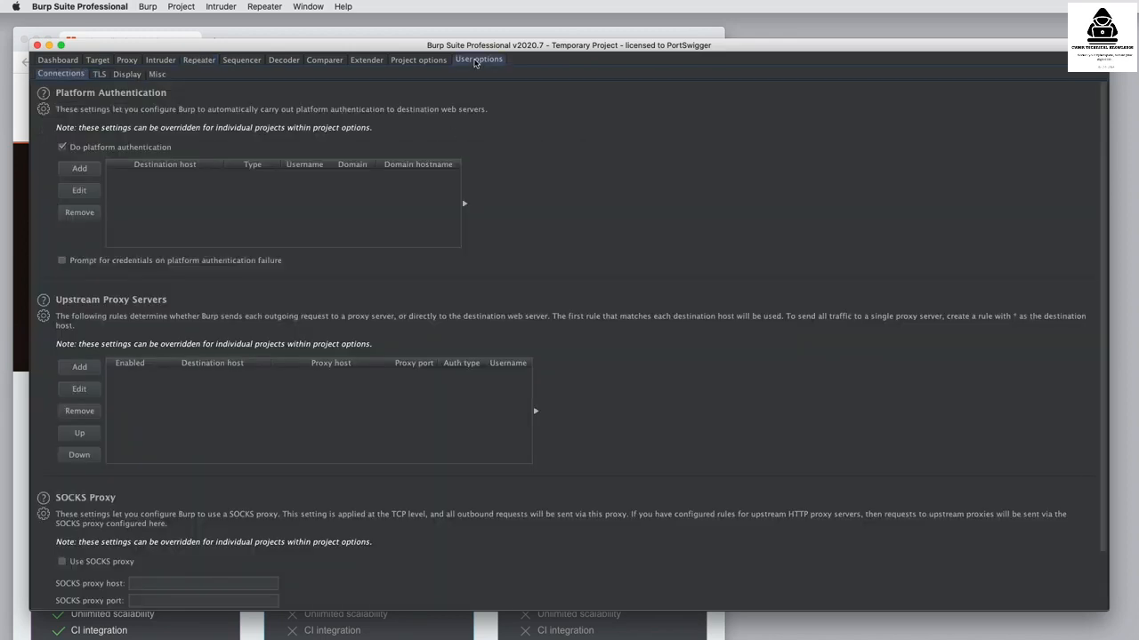
click(157, 75)
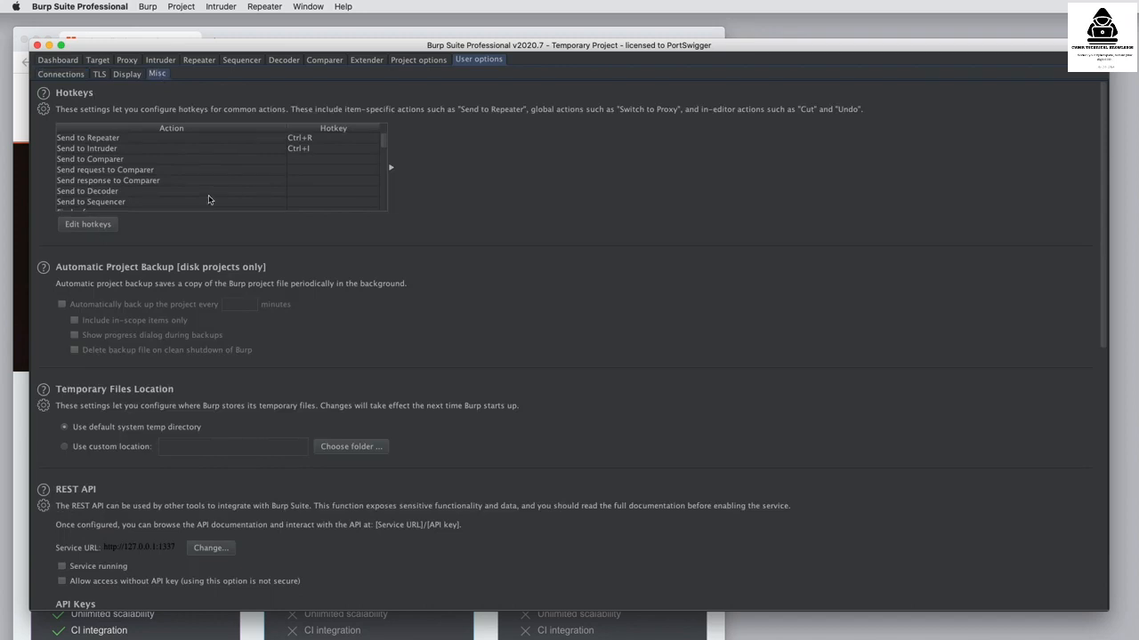
click(131, 63)
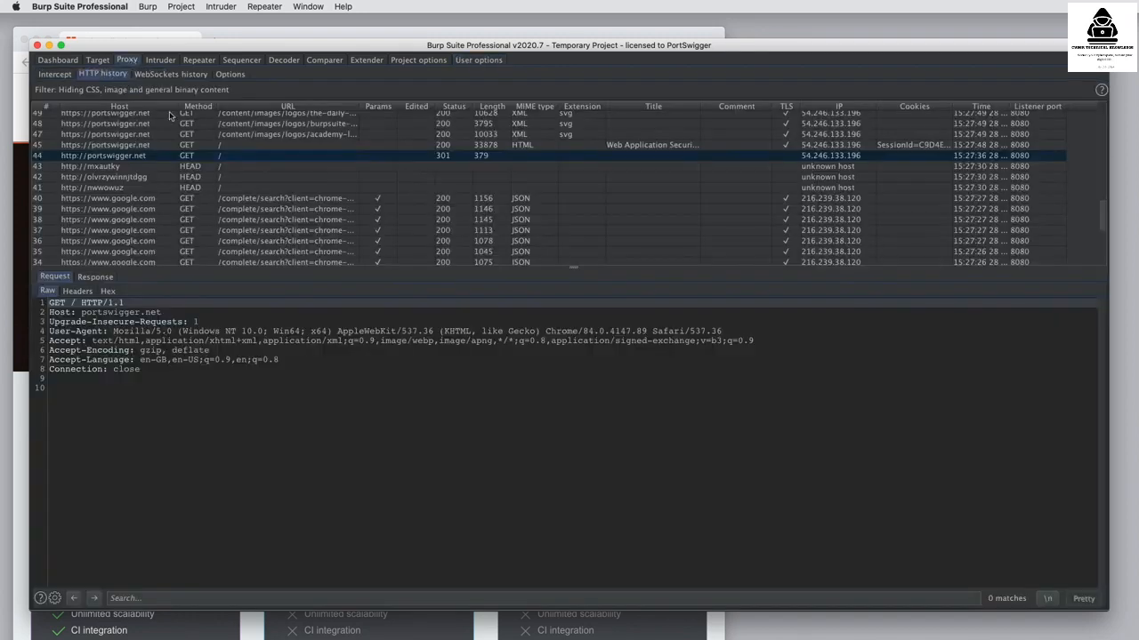
right_click(251, 161)
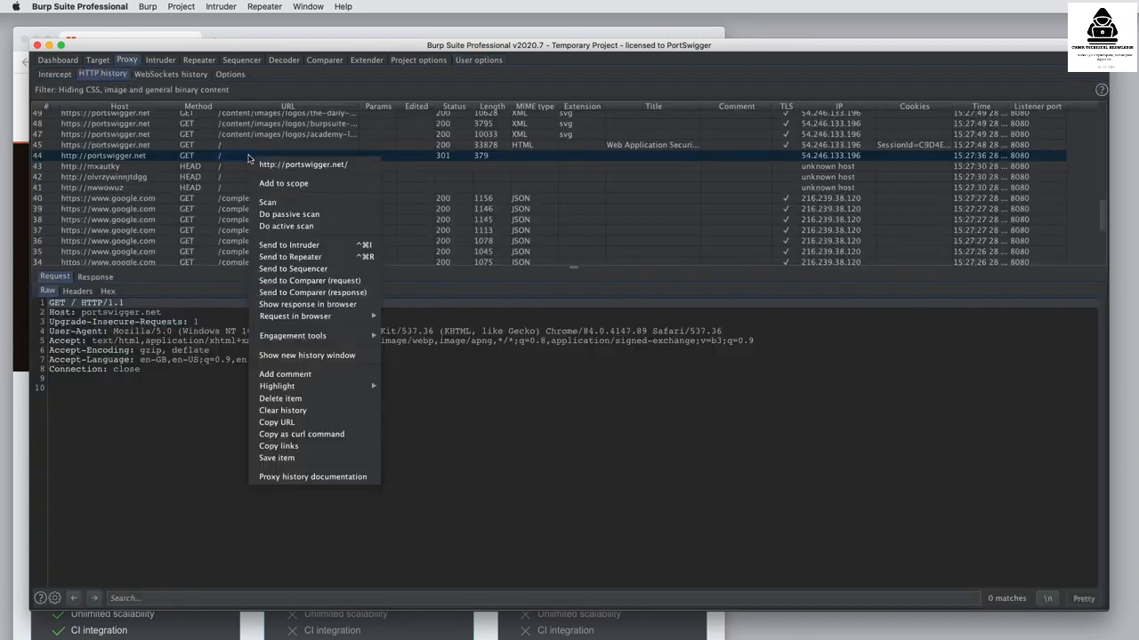
click(291, 257)
click(200, 63)
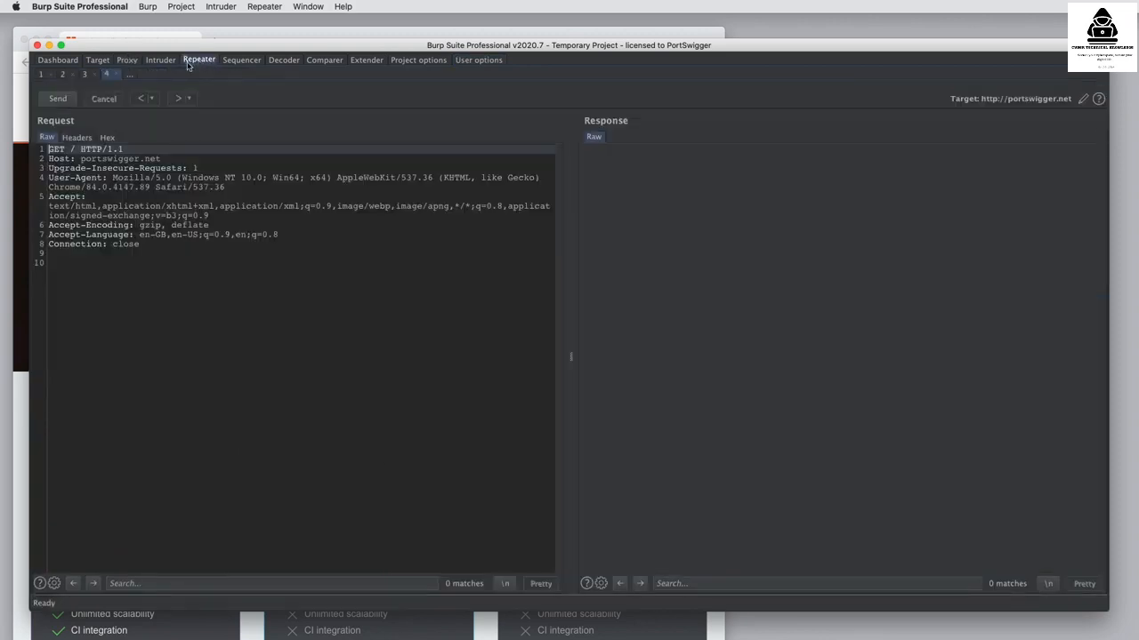
click(85, 76)
click(64, 76)
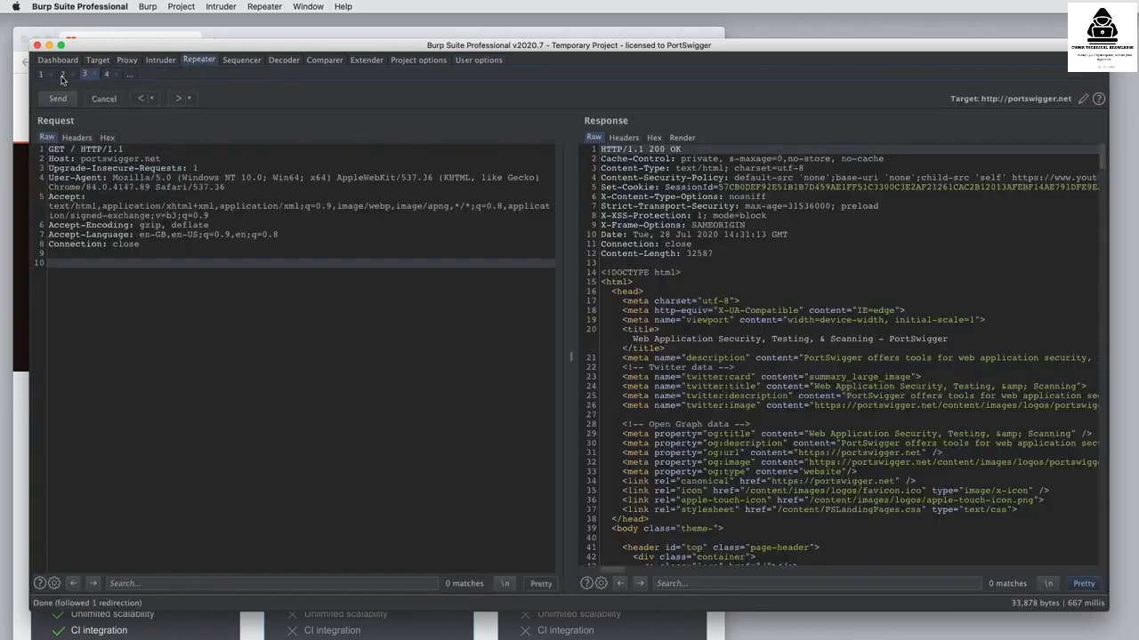
click(106, 75)
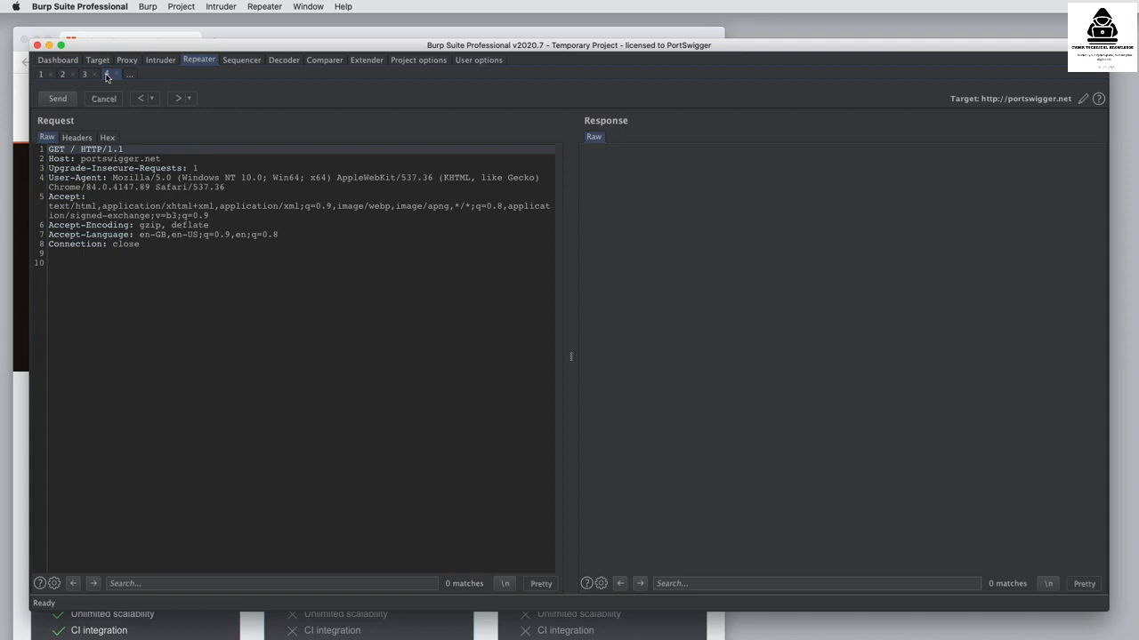
- Rename Repeater tab 4 as abcd and close that tab
double_click(105, 76)
key(BackSpace)
text(abcd)
key(Return)
click(108, 75)
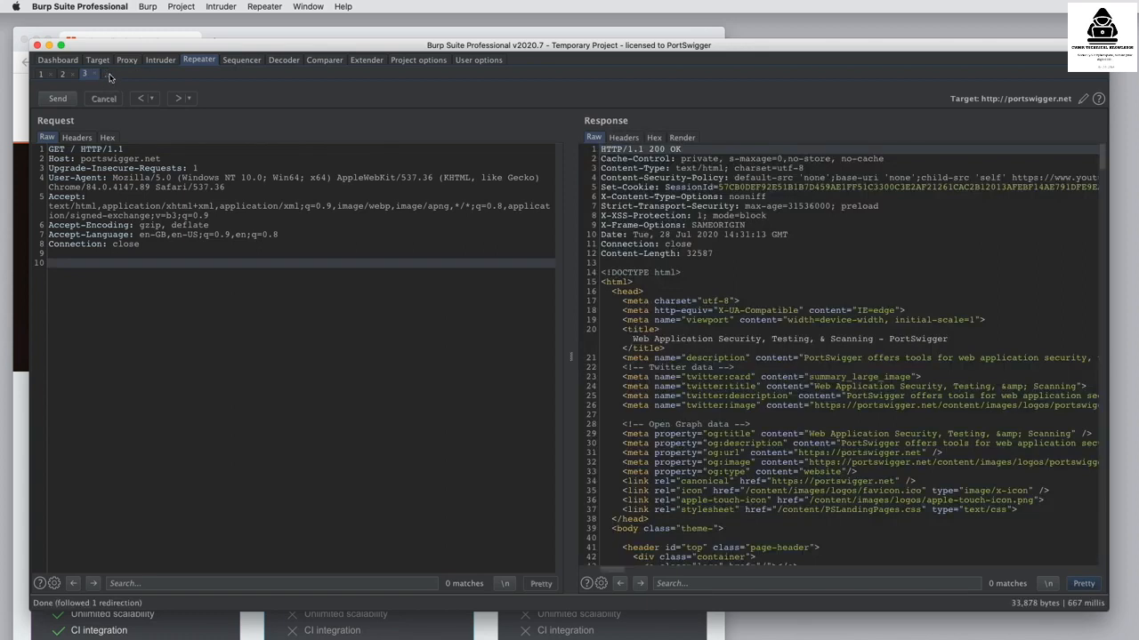
- Create an empty HTTP request tab in Repeater
click(108, 76)
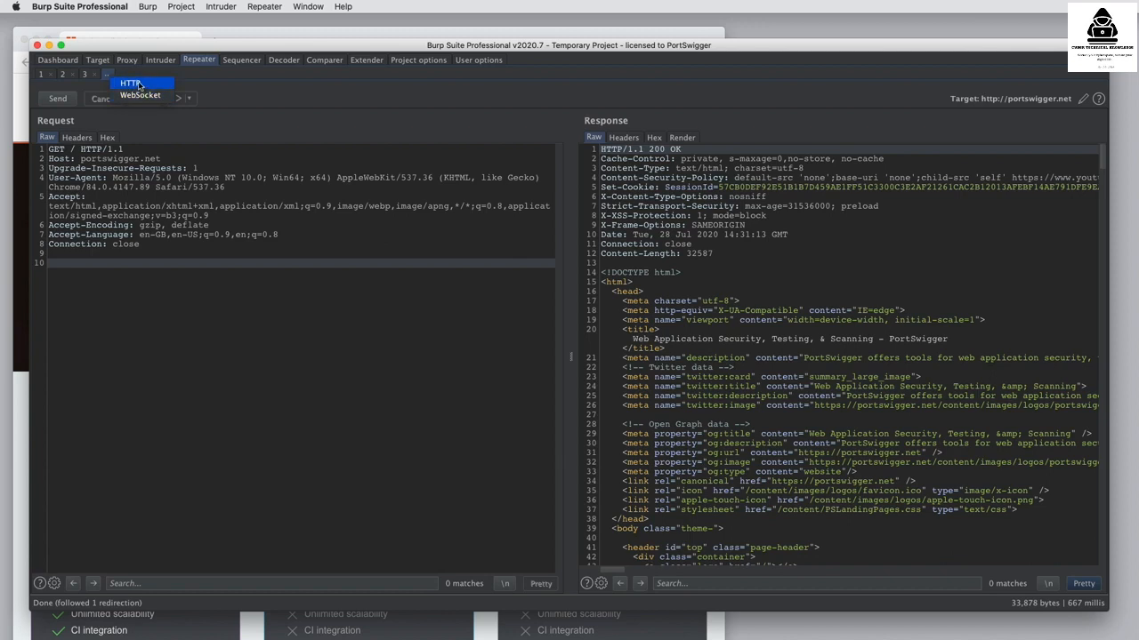
click(132, 84)
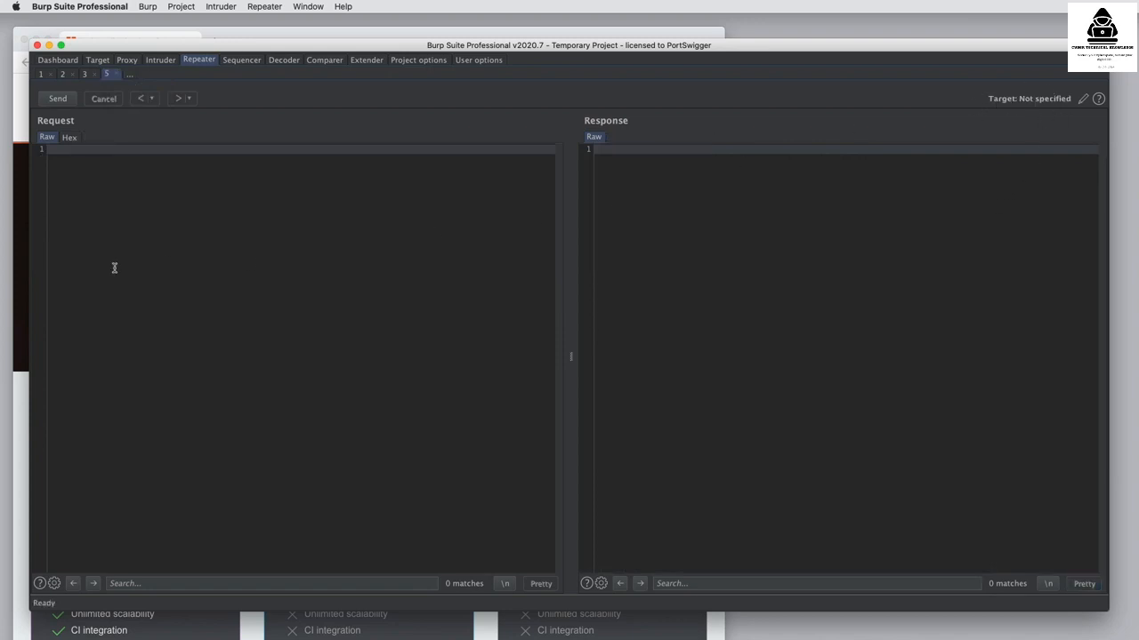
- Copy the portswigger.net address from Chromium, paste it as a request into the empty Repeater tab and send it
key(super+Tab)
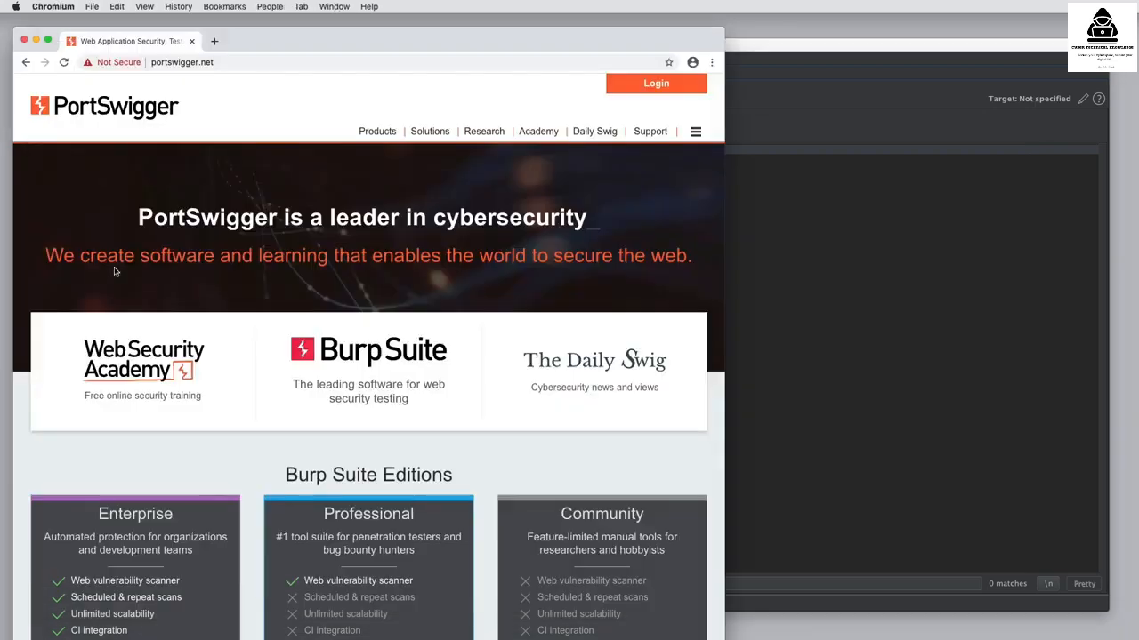
click(254, 61)
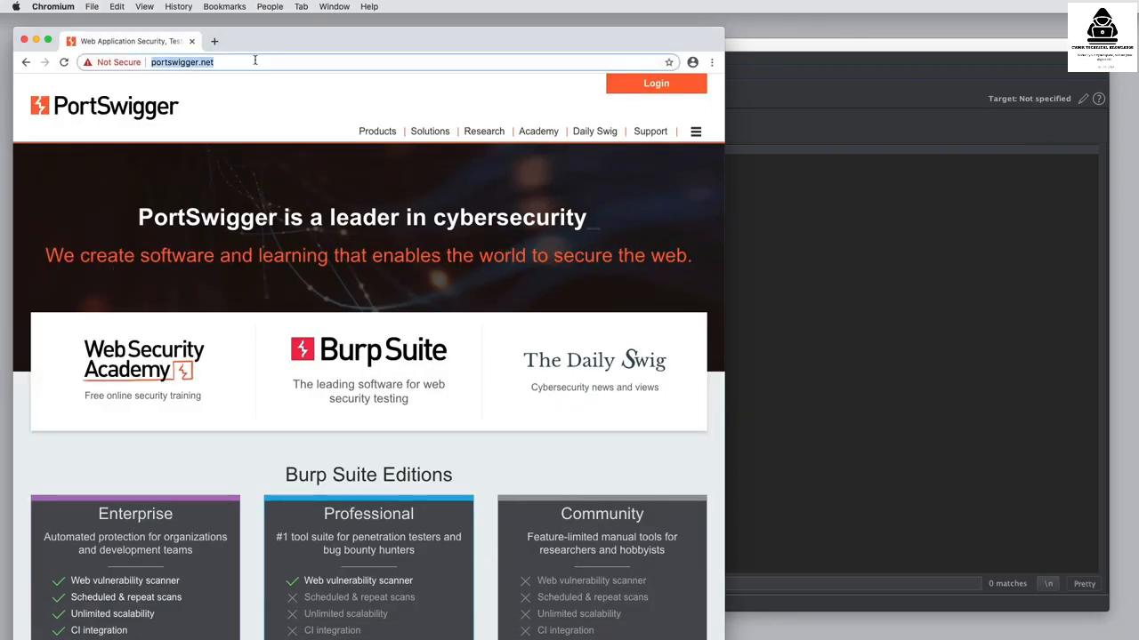
key(super+Tab)
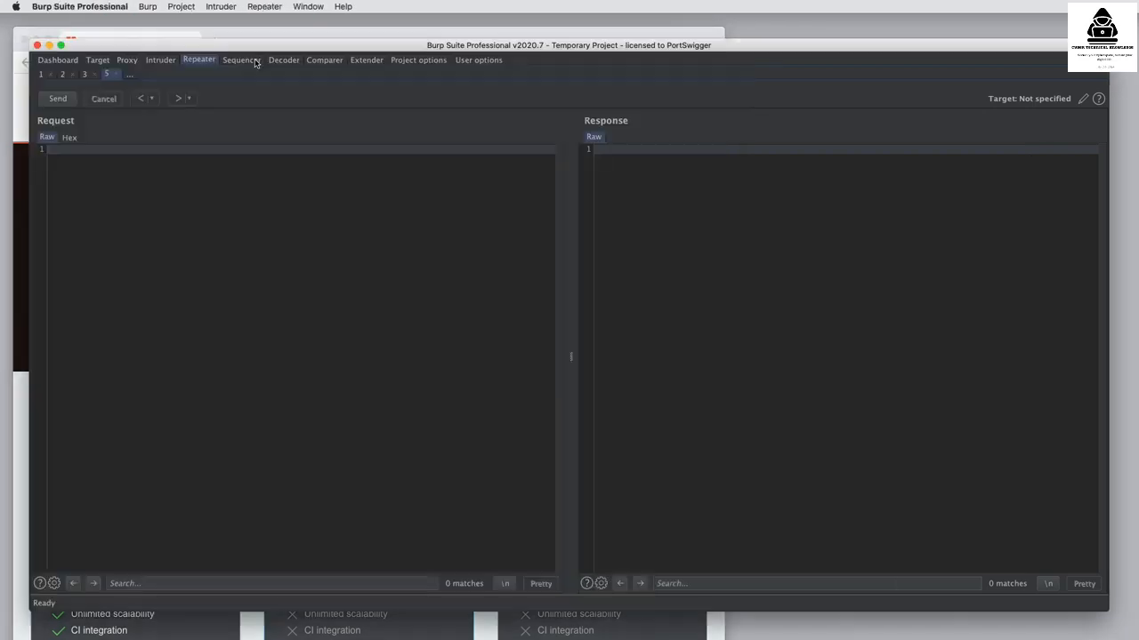
right_click(280, 219)
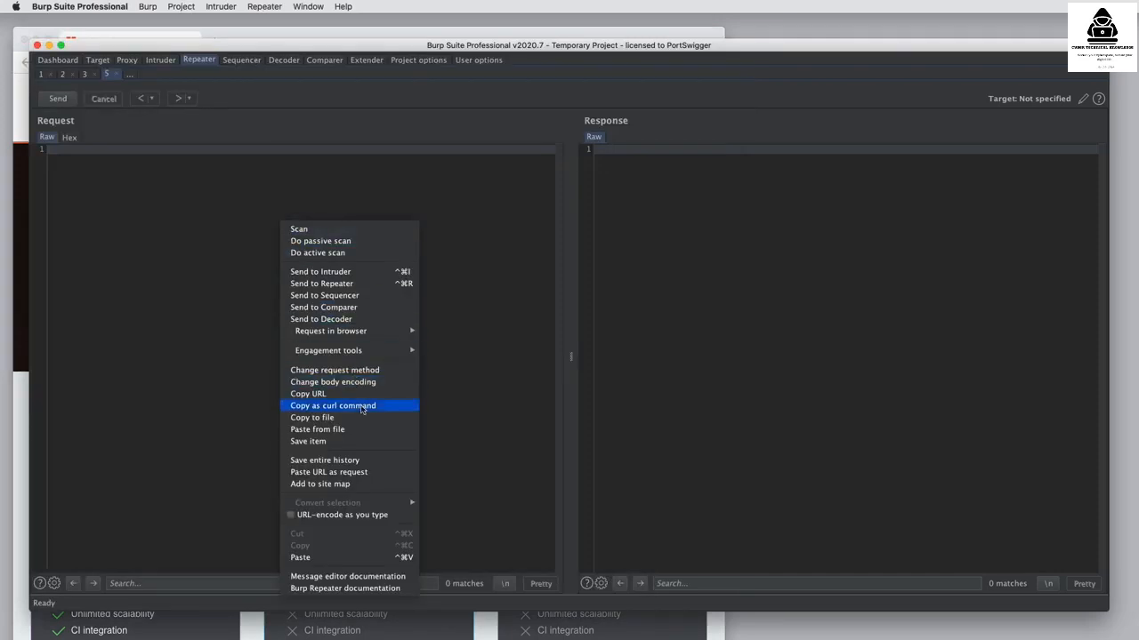
click(363, 473)
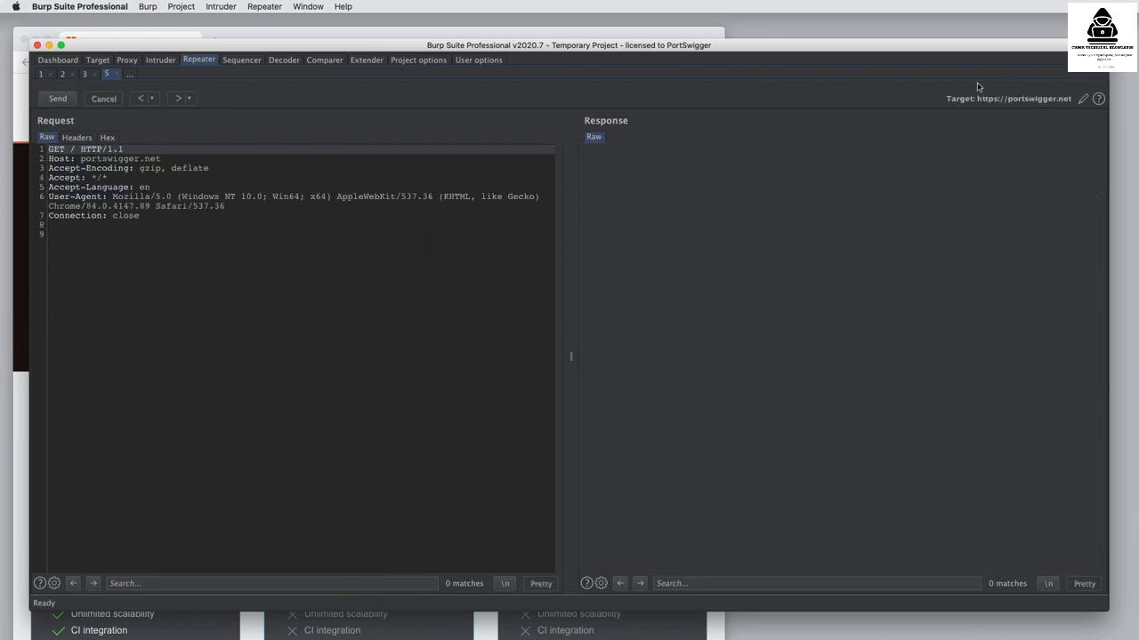
click(58, 99)
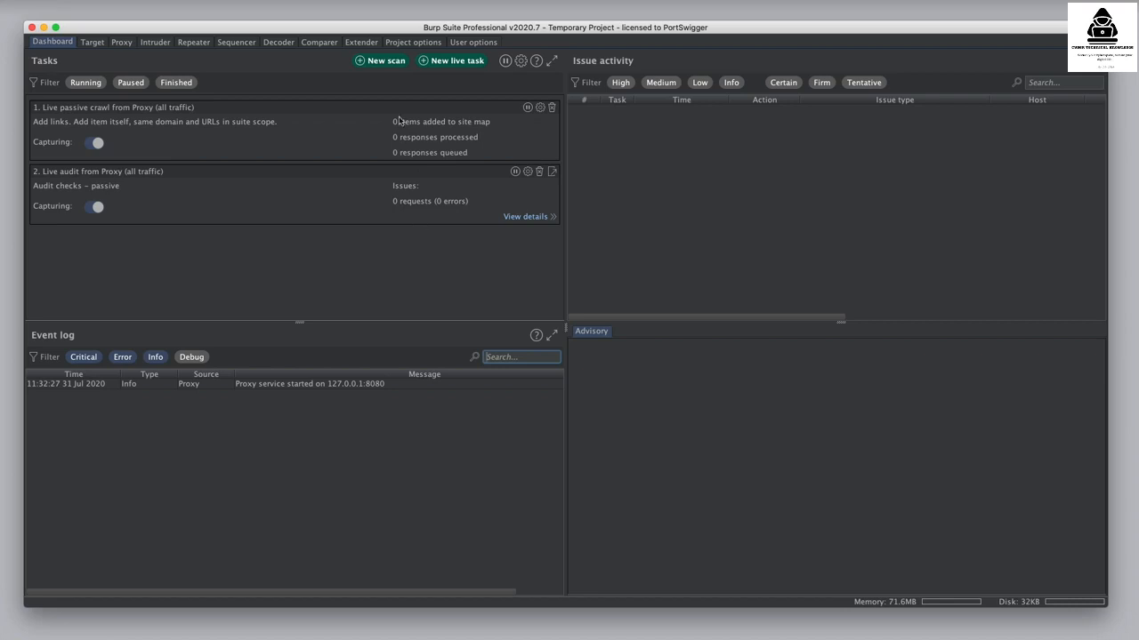
click(386, 61)
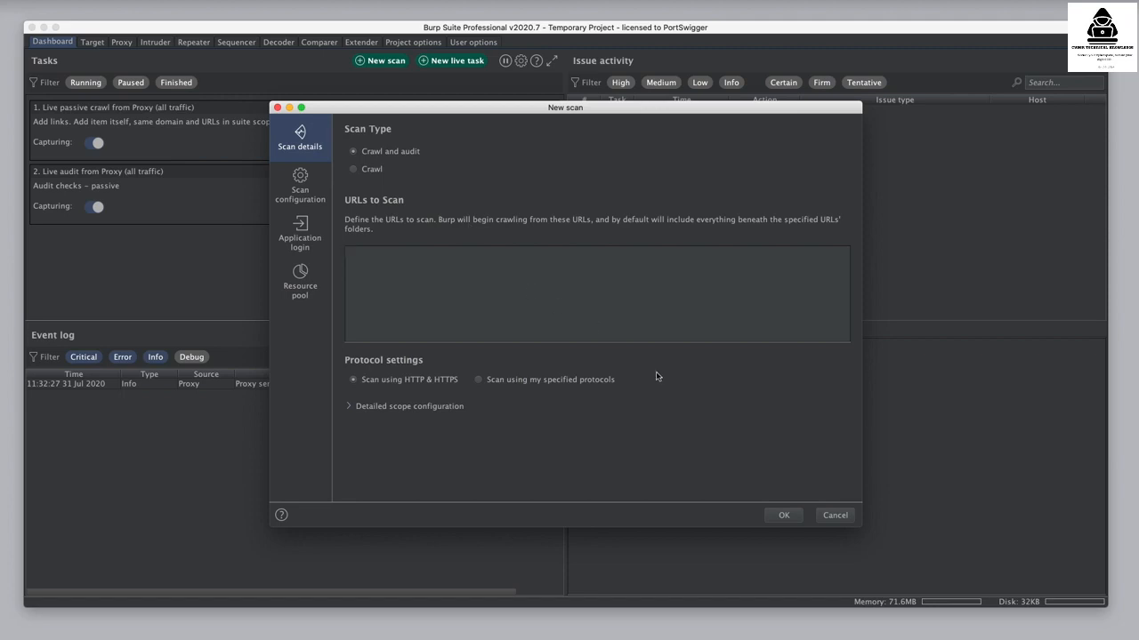
text(https://portswigger-labs.net)
click(358, 410)
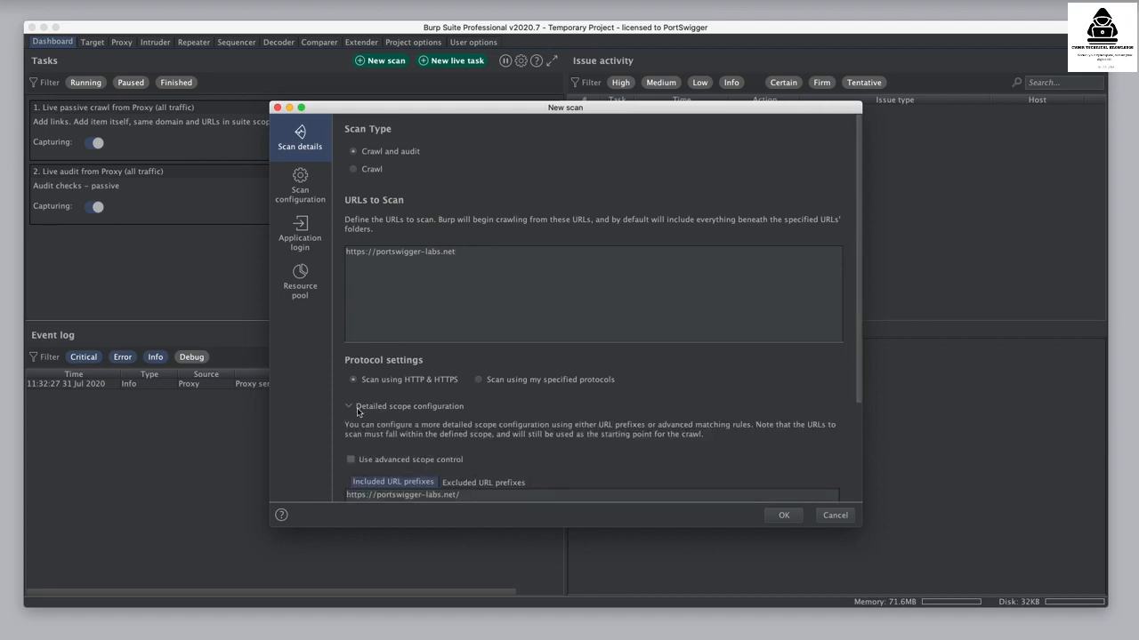
scroll(526, 433, down, 2)
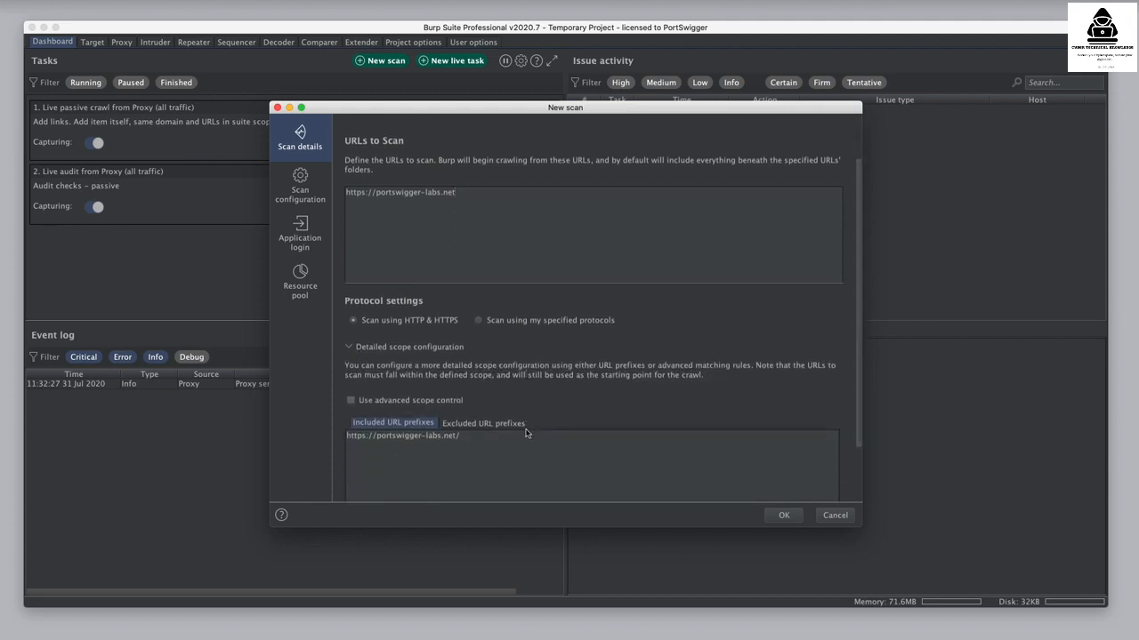
scroll(546, 422, down, 2)
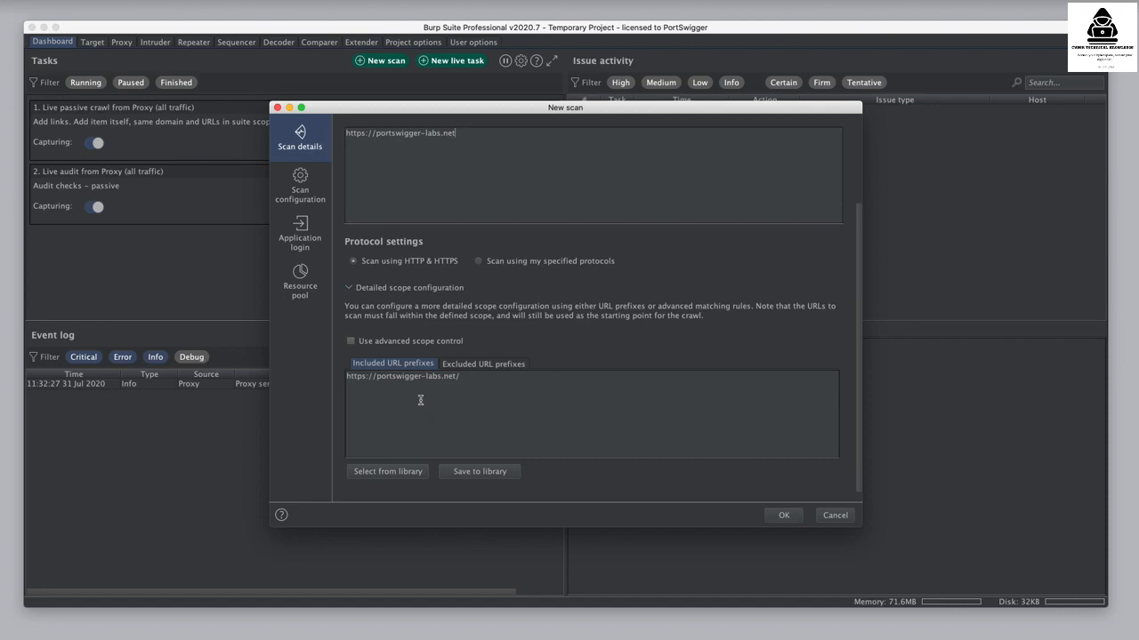
- Start a new crawling configuration for the scan and examine its crawl optimization, crawl limits and login function settings
click(314, 193)
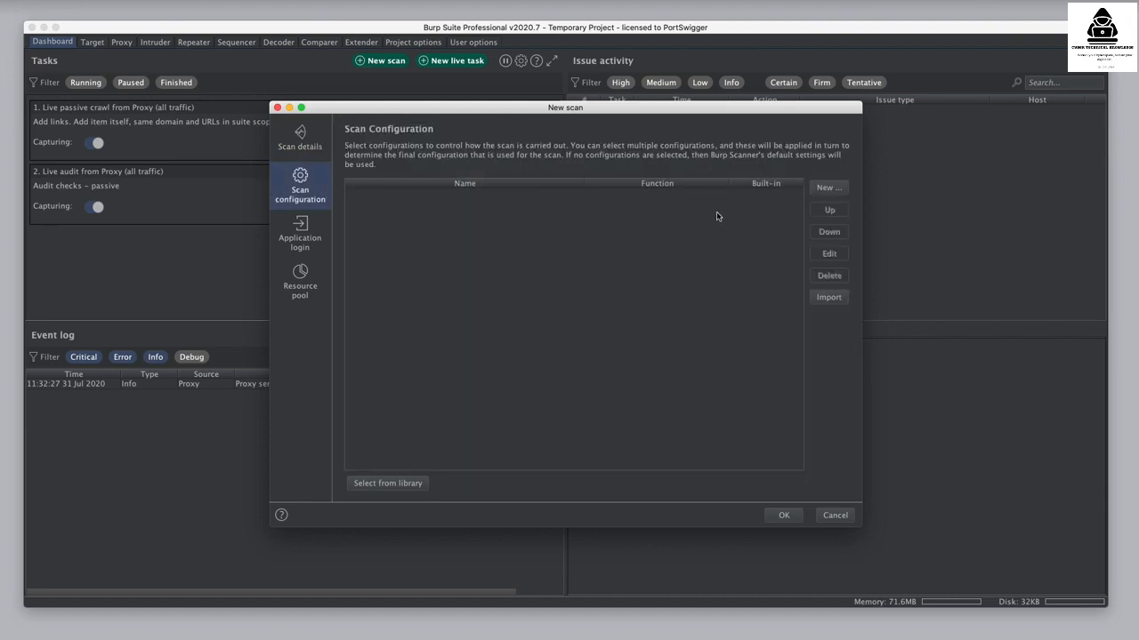
click(820, 194)
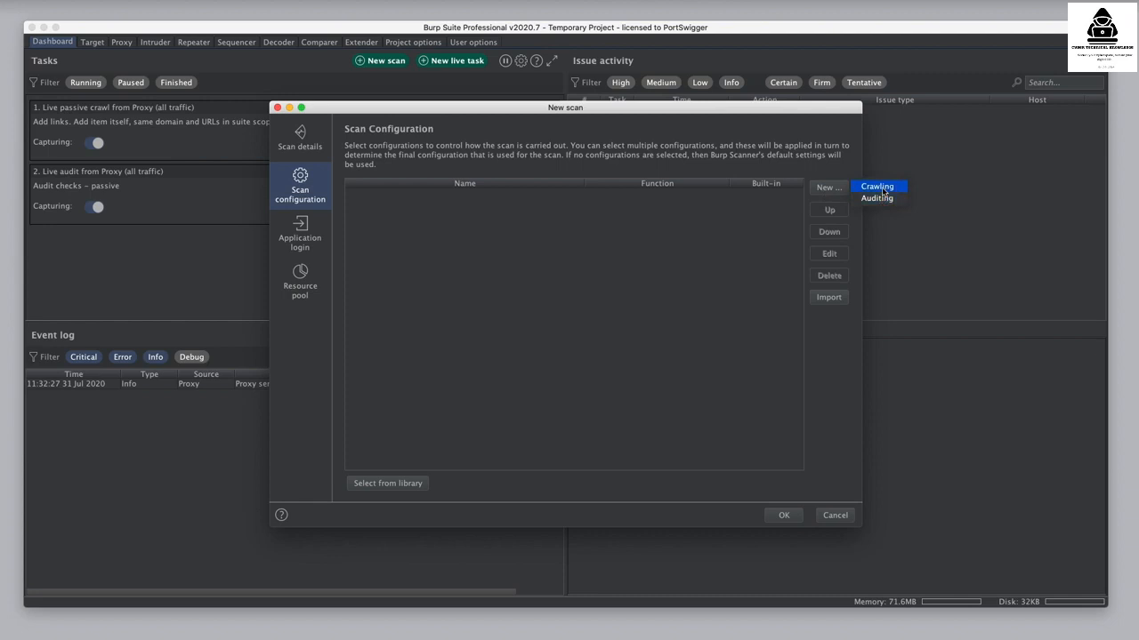
click(883, 190)
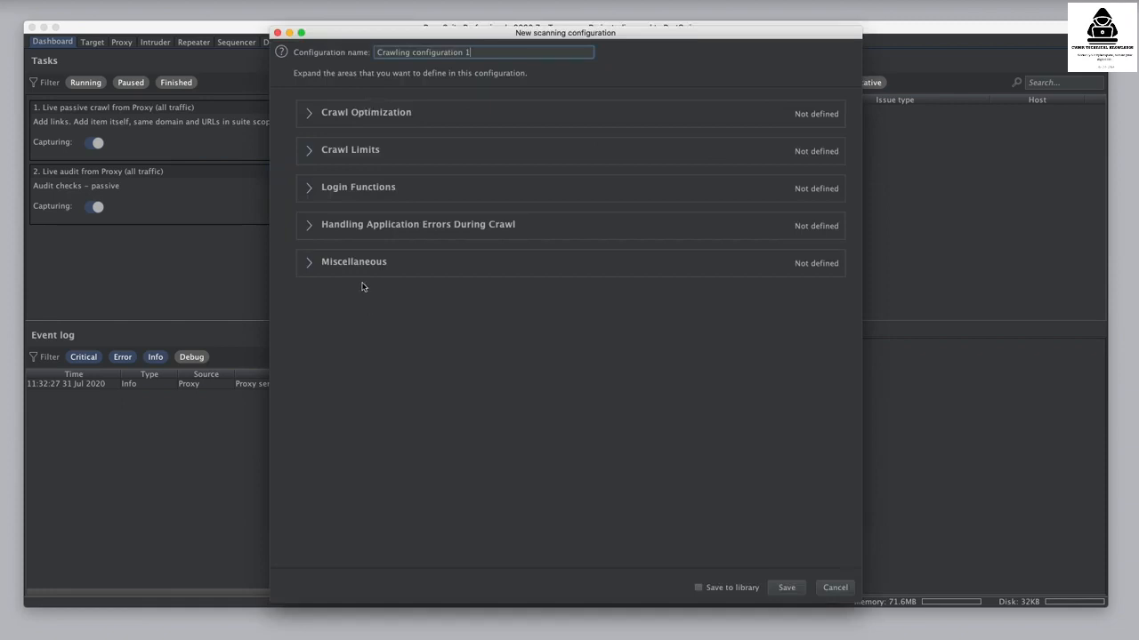
click(309, 114)
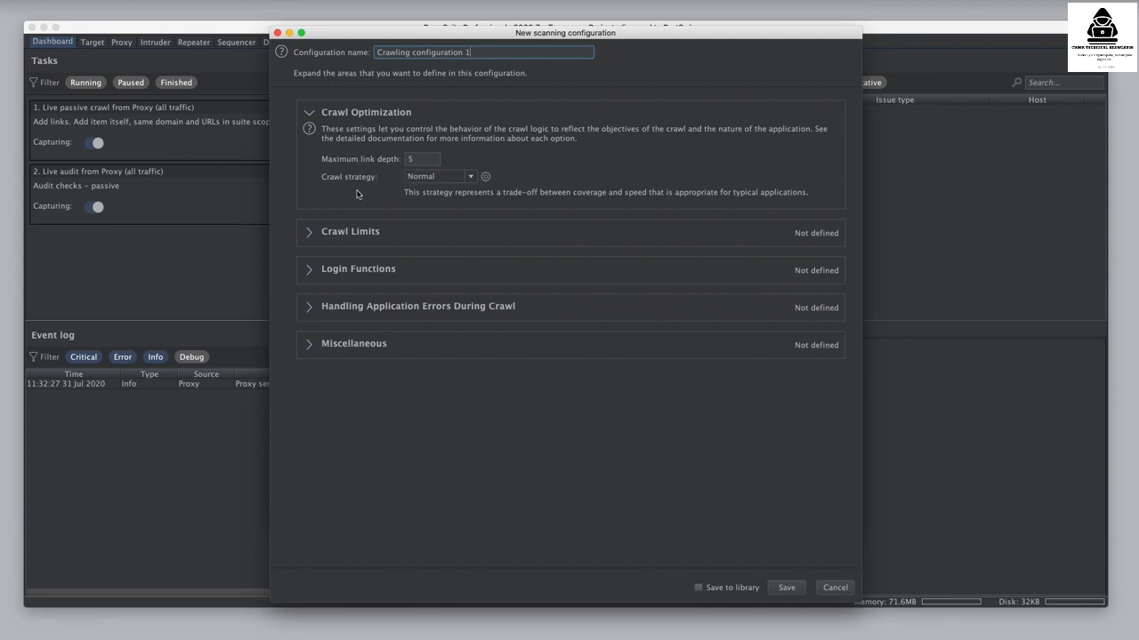
click(309, 235)
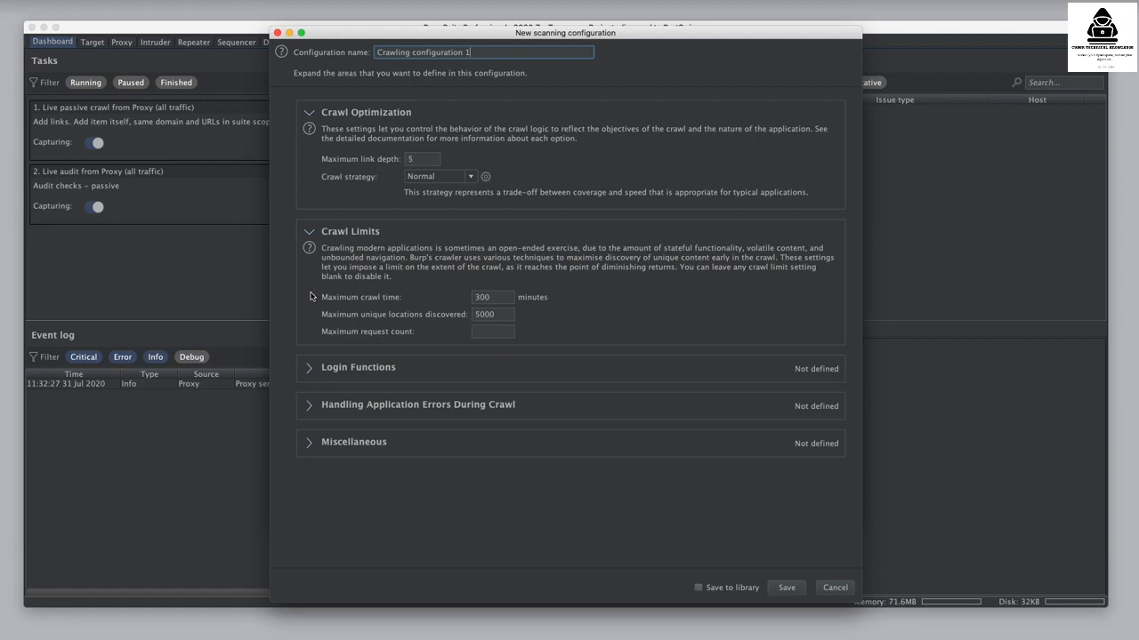
click(313, 370)
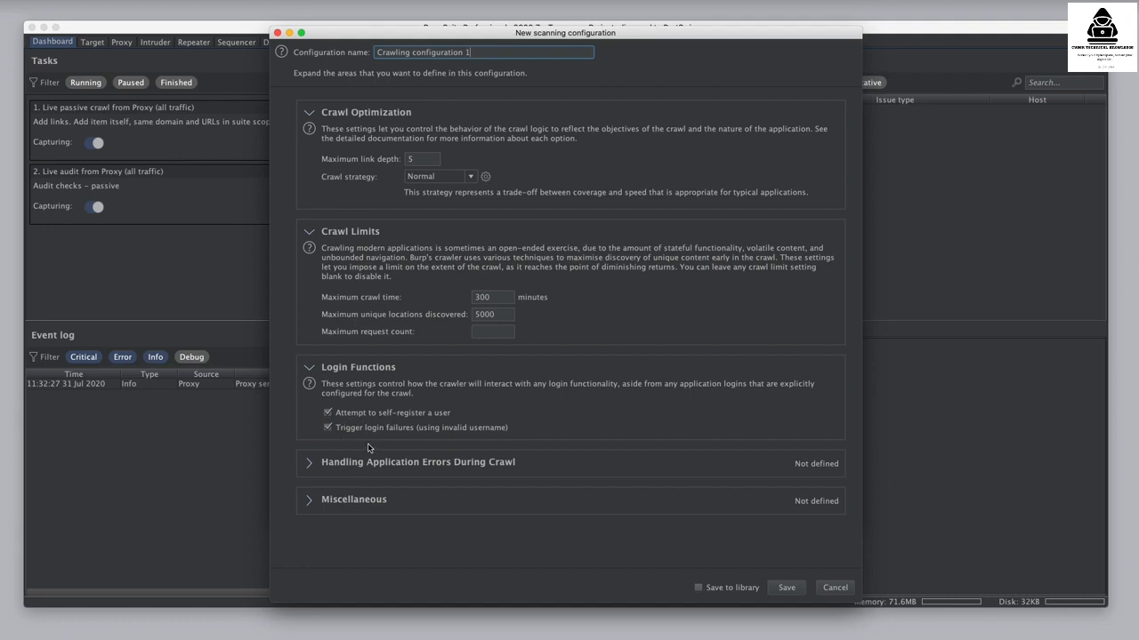
- Examine the crawl's application error handling and miscellaneous settings, and discard the crawling configuration
click(418, 459)
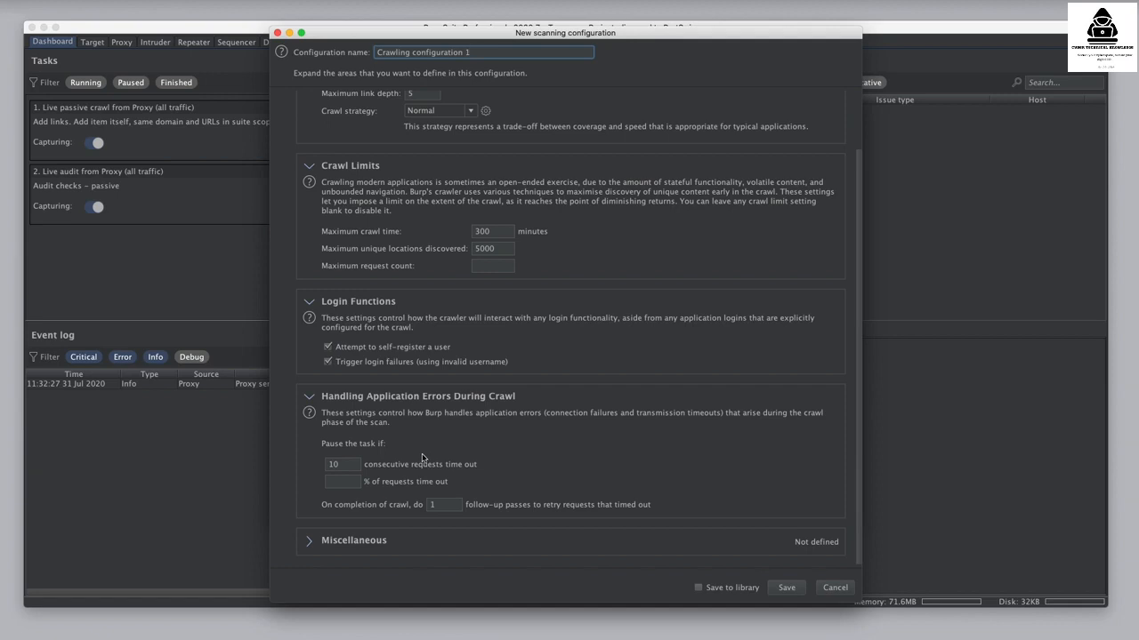
click(318, 544)
scroll(456, 500, down, 1)
scroll(485, 500, down, 5)
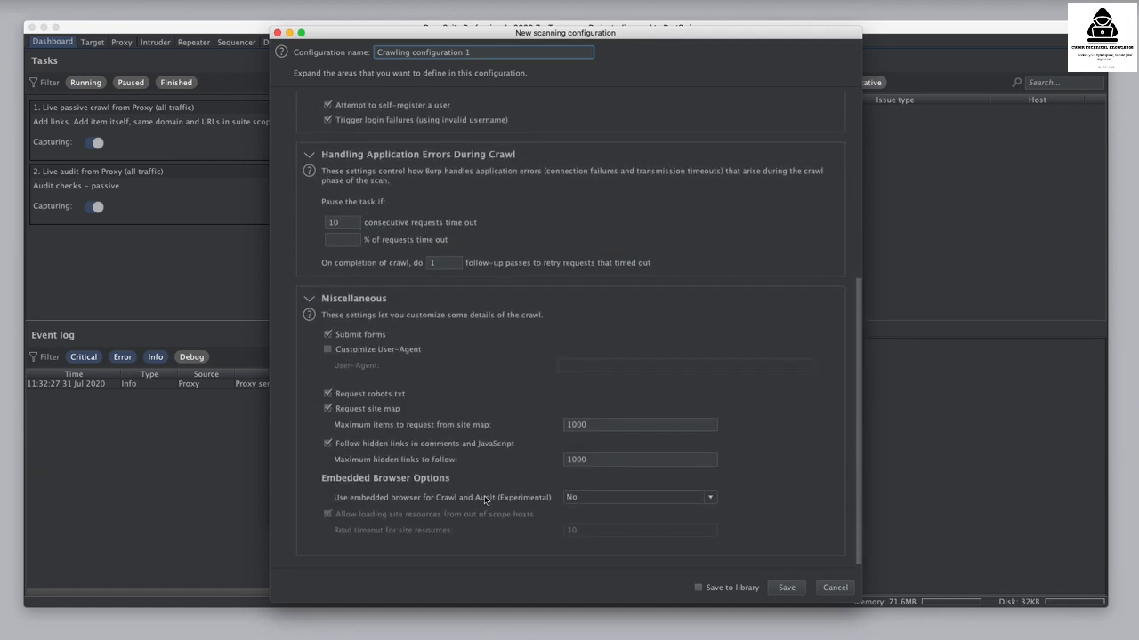
scroll(488, 427, up, 1)
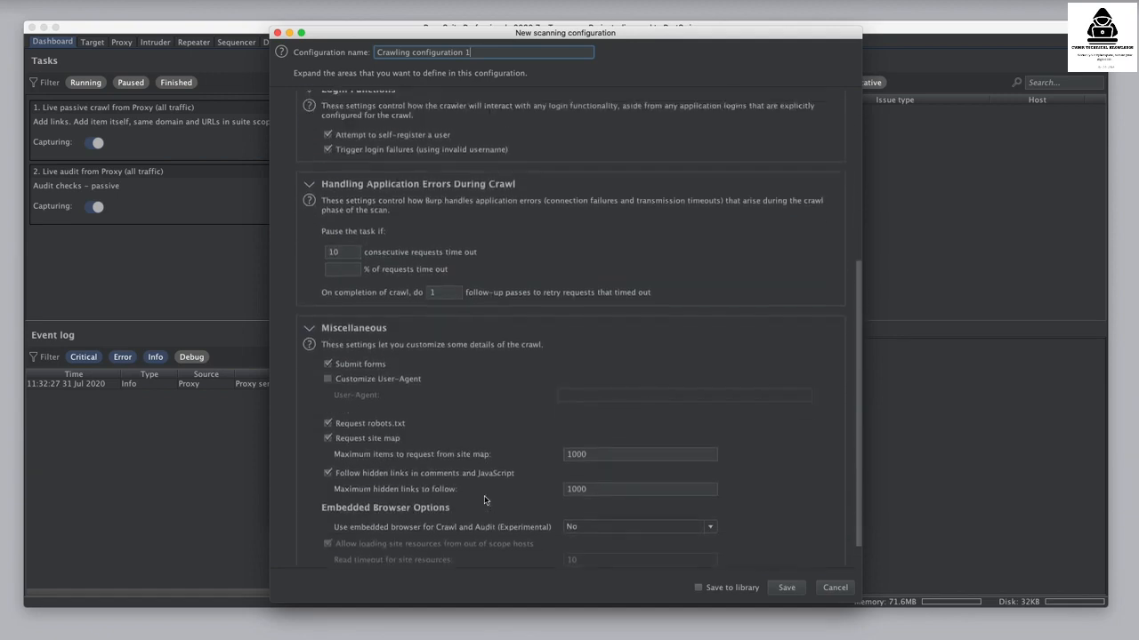
click(820, 588)
- Start a new auditing configuration and examine the audit speed and audit accuracy choices under Audit Optimization, leaving both at Normal
click(837, 189)
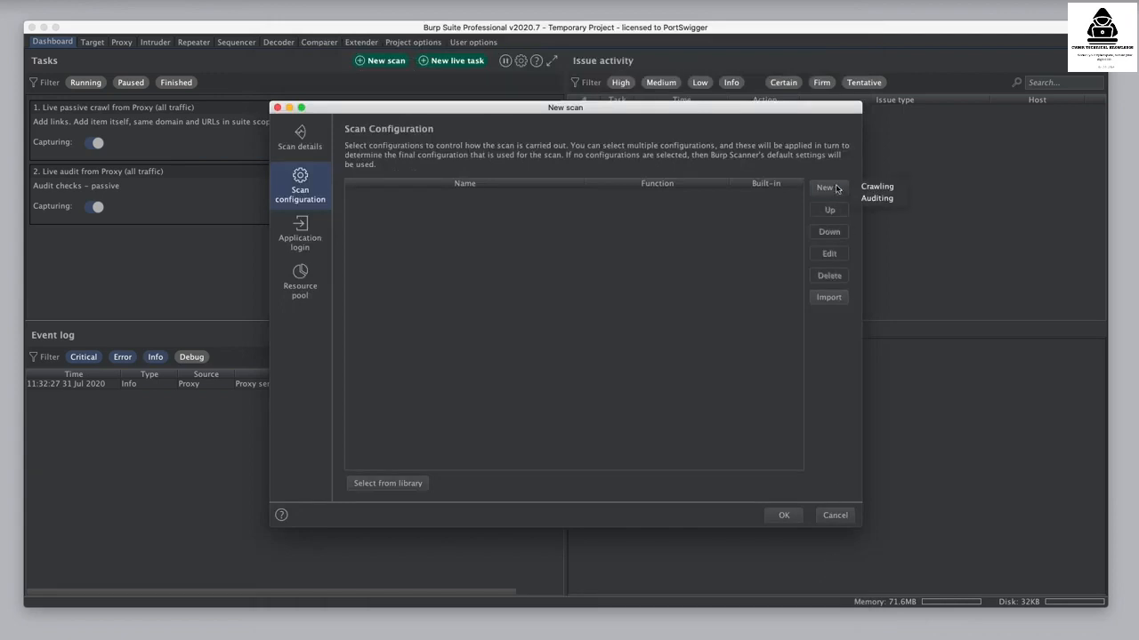
click(865, 200)
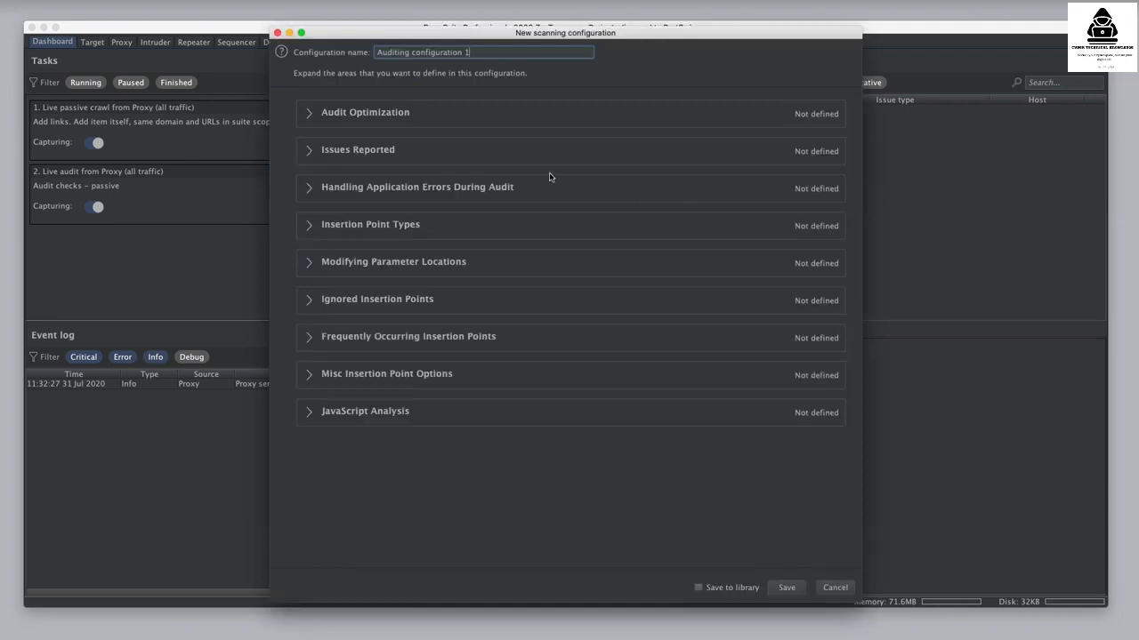
click(310, 115)
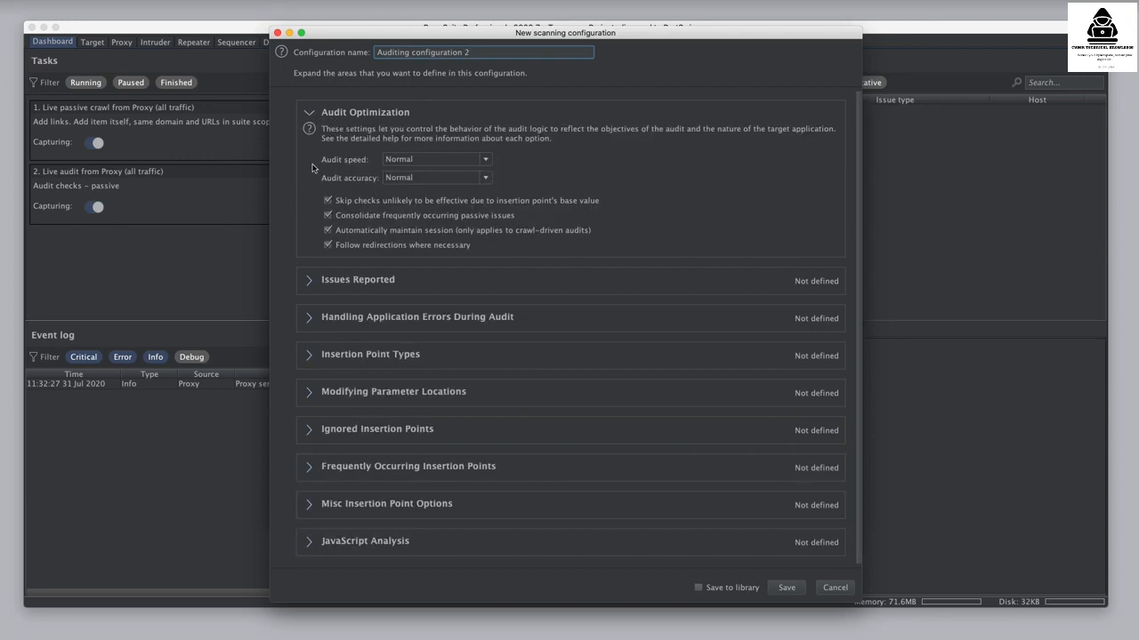
click(425, 161)
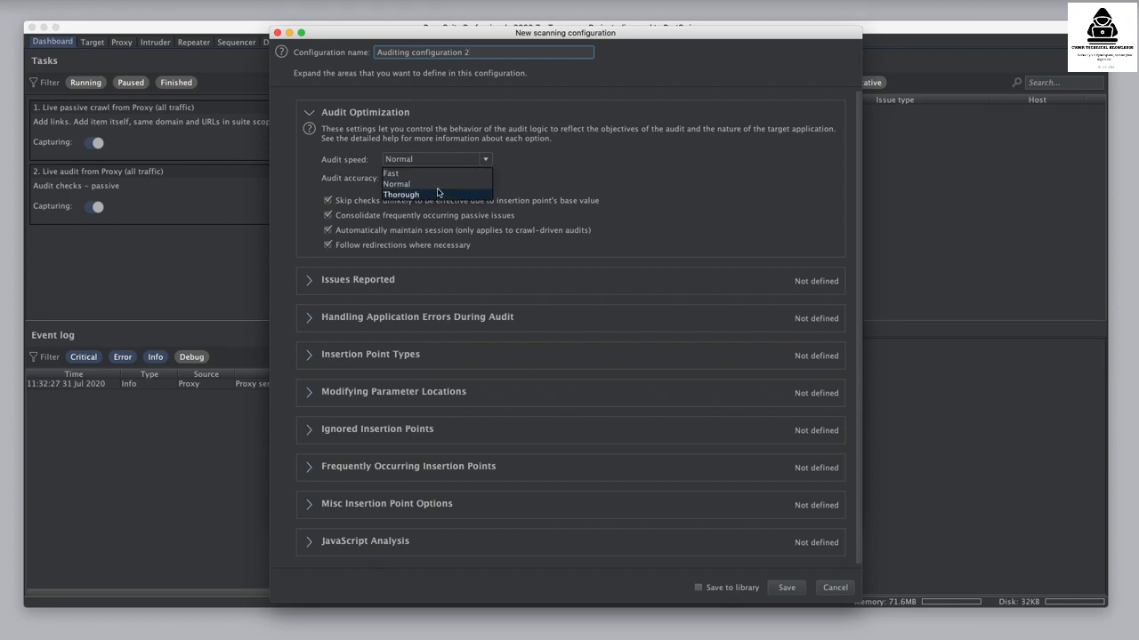
click(542, 185)
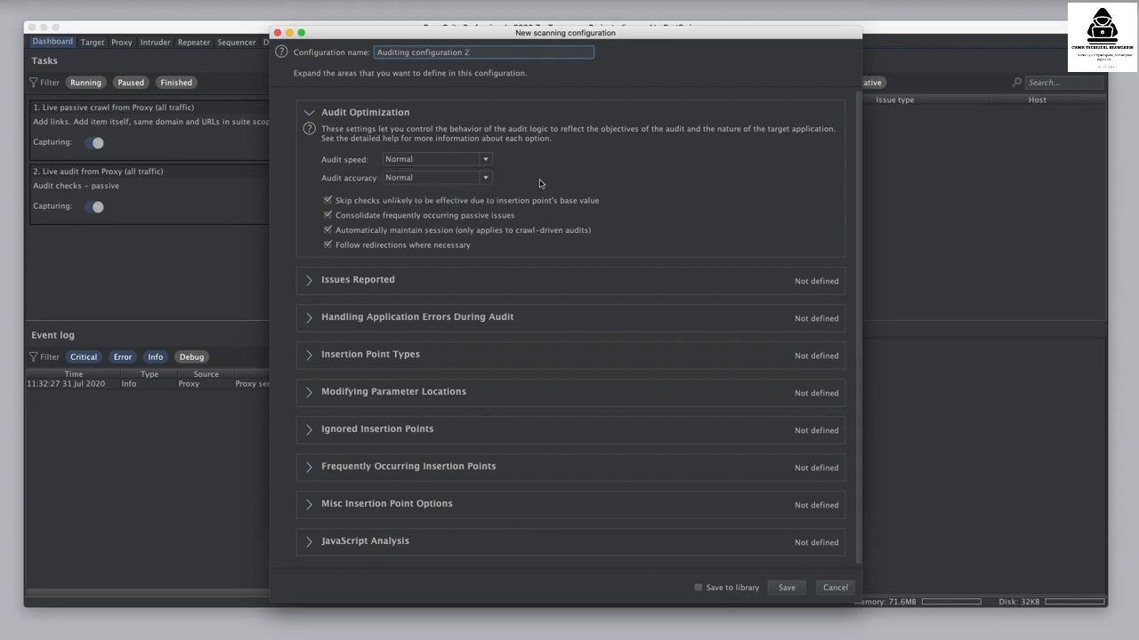
click(486, 180)
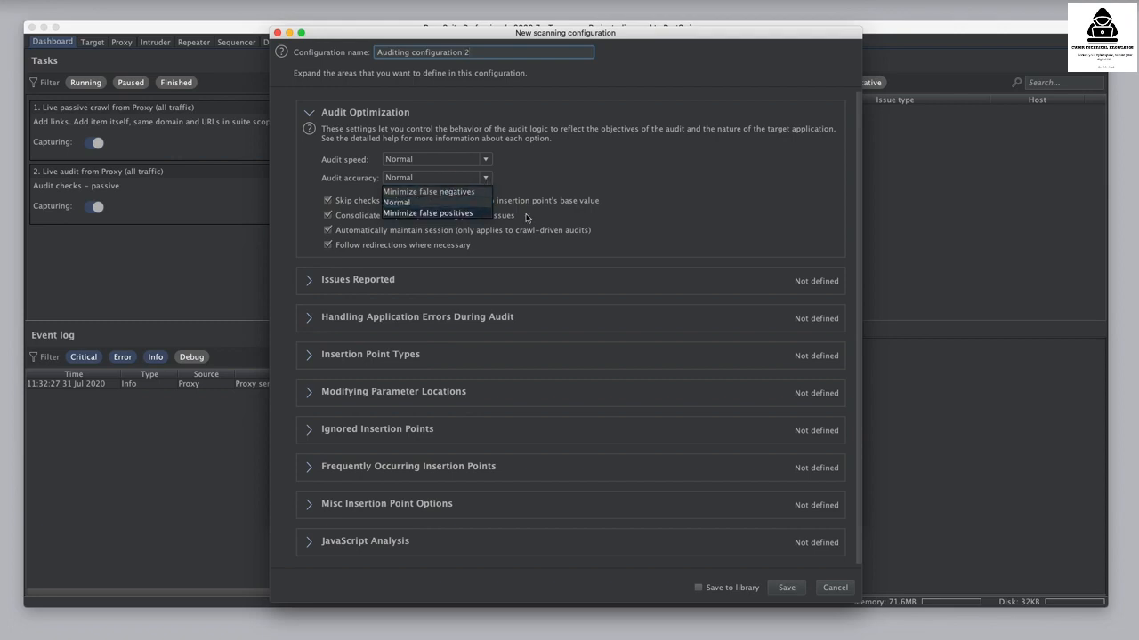
click(596, 179)
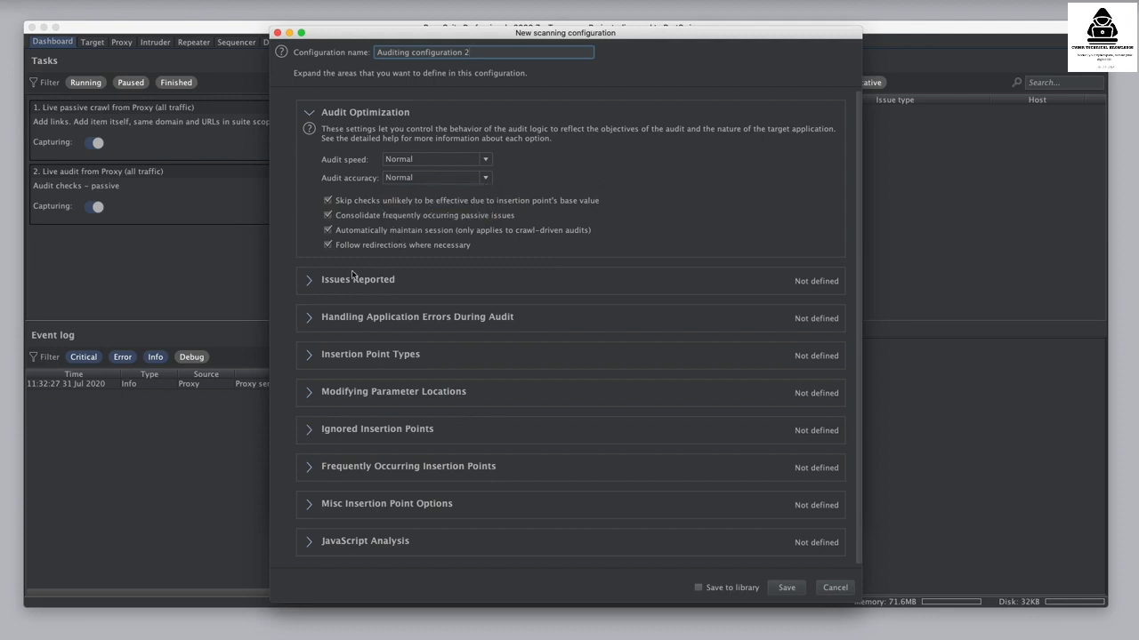
- Examine the Issues Reported settings of the auditing configuration, including the scan types and the list of individual issues
click(308, 282)
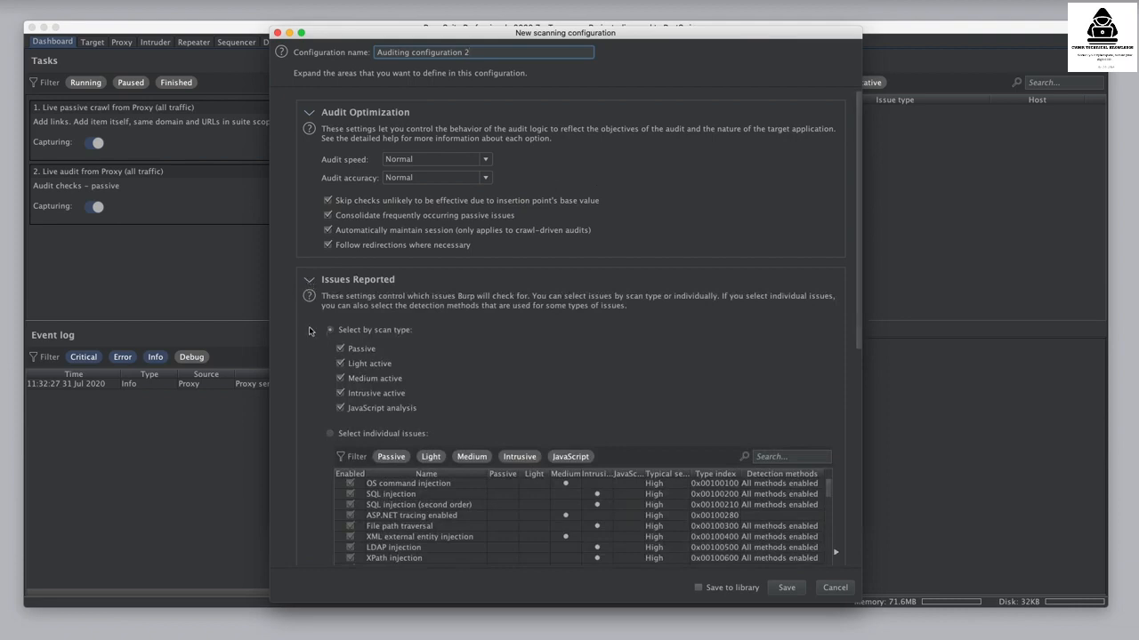
scroll(314, 342, down, 3)
scroll(314, 342, down, 2)
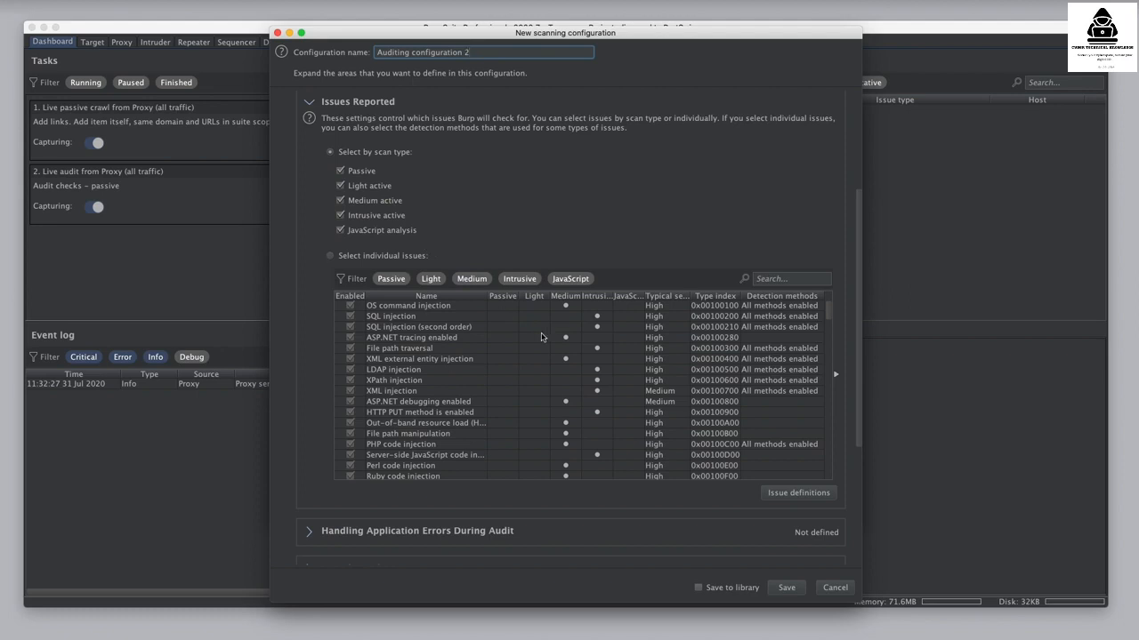
scroll(542, 338, down, 7)
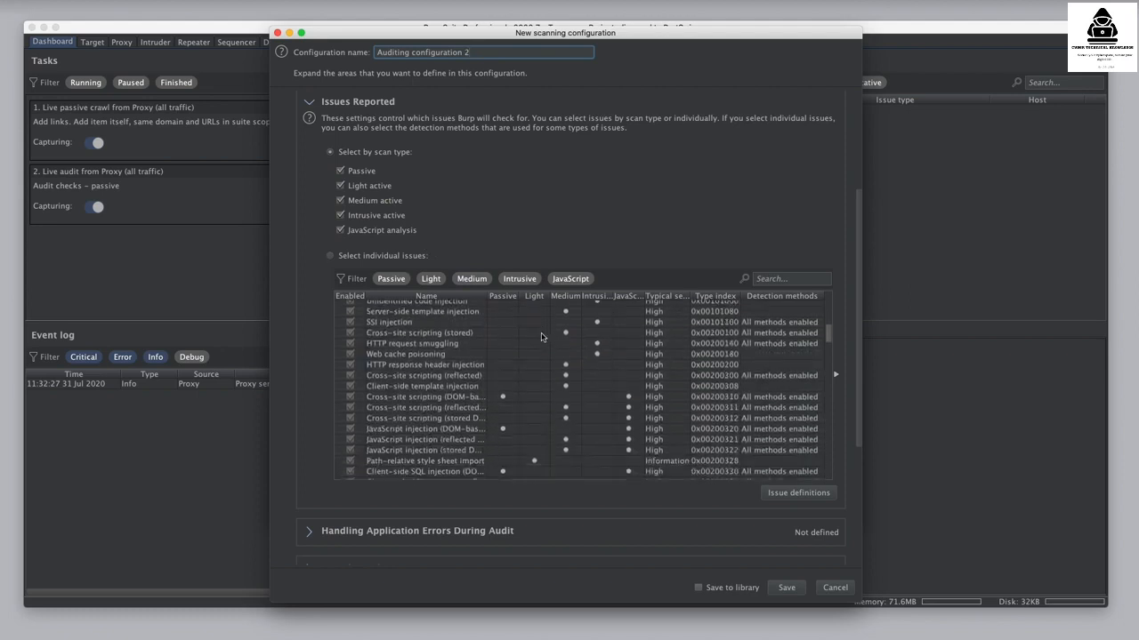
scroll(542, 337, down, 5)
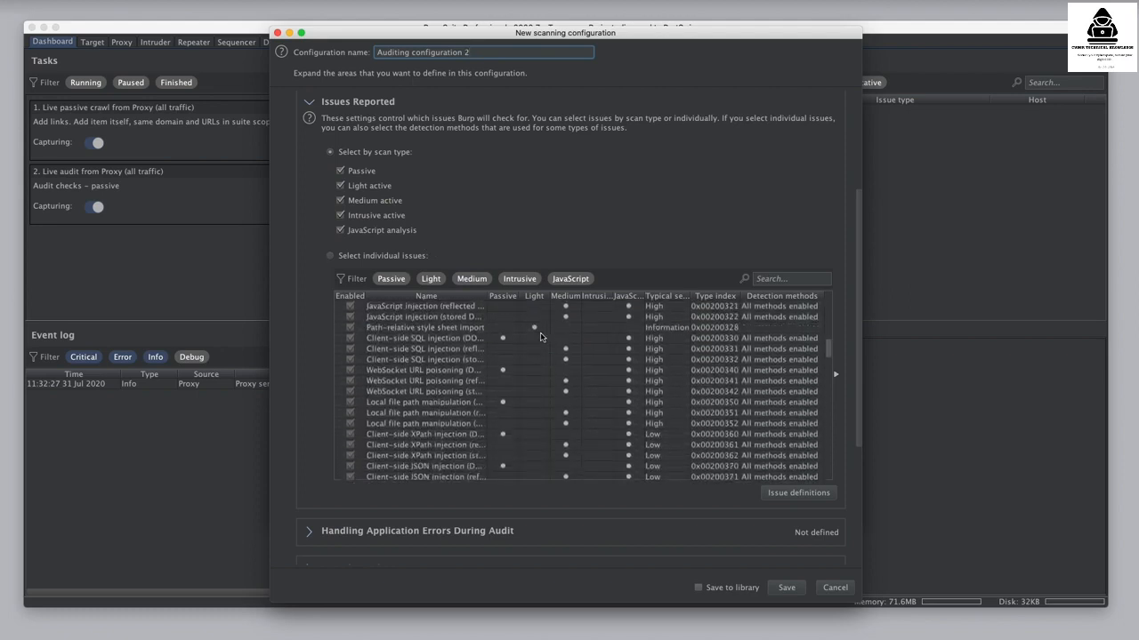
scroll(540, 338, down, 1)
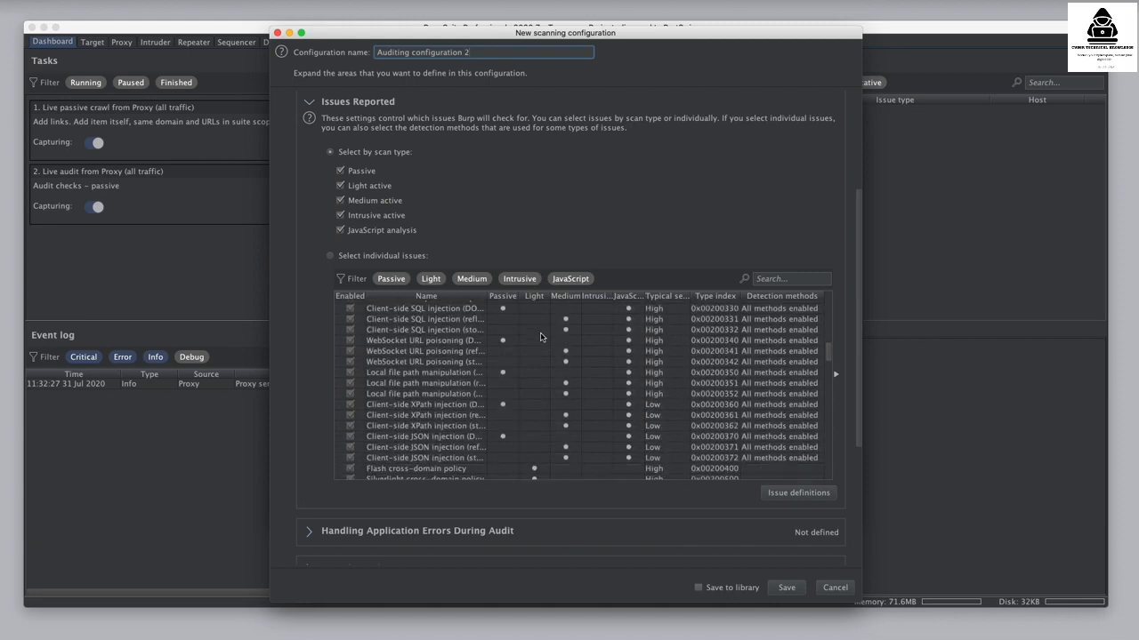
scroll(540, 337, down, 10)
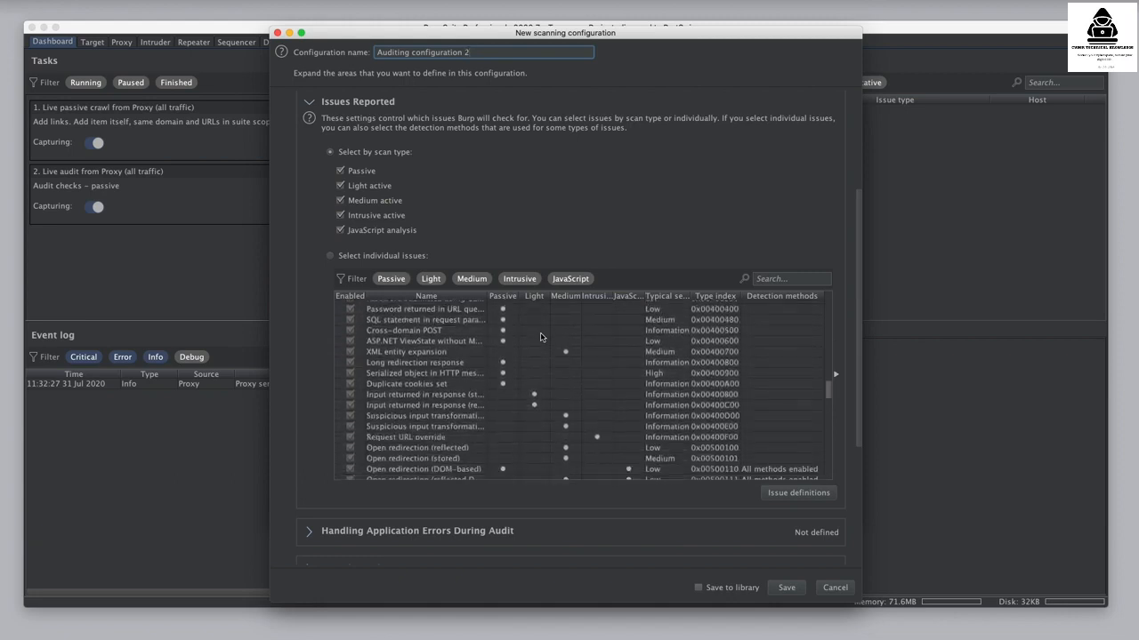
scroll(540, 337, down, 10)
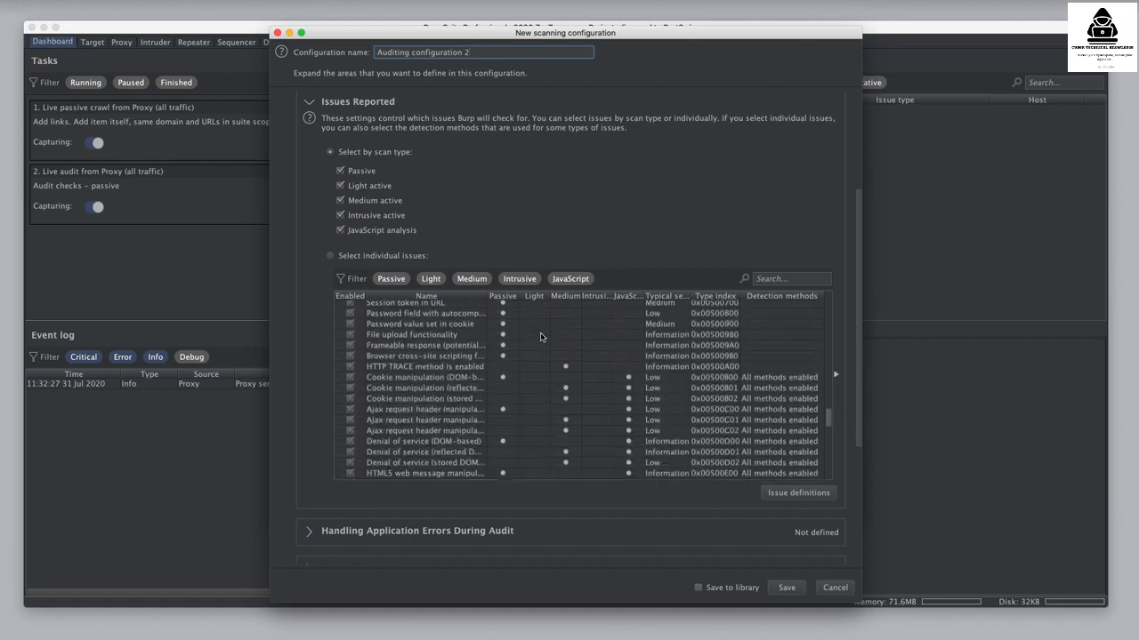
scroll(304, 343, down, 5)
- Examine the auditing configuration's settings for handling application errors during the audit and its insertion point types
click(308, 318)
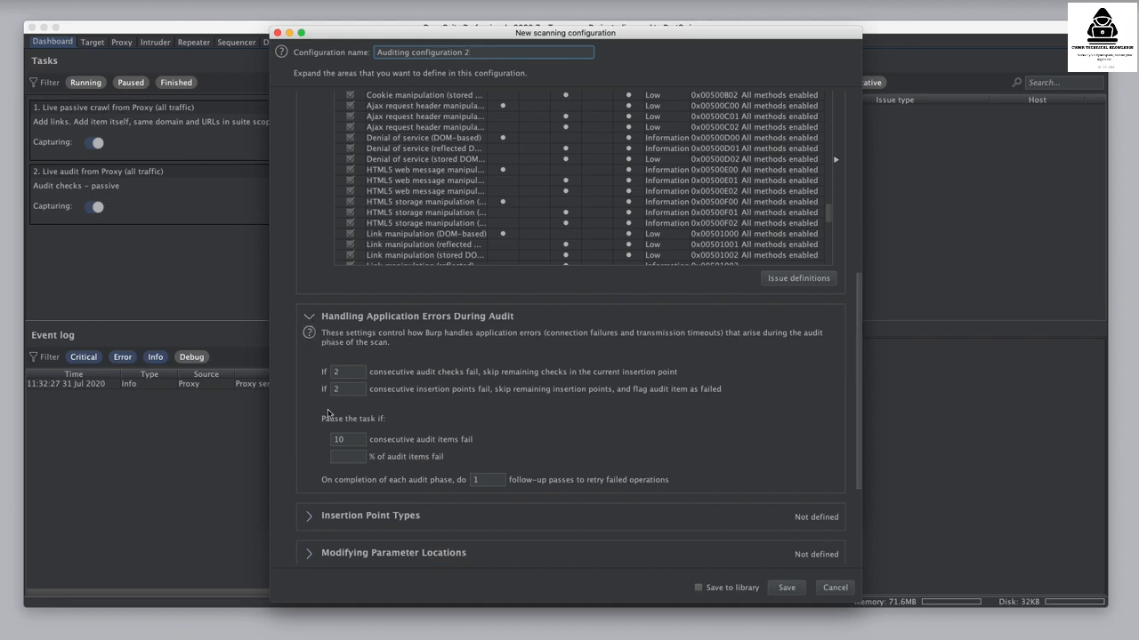
scroll(305, 435, down, 3)
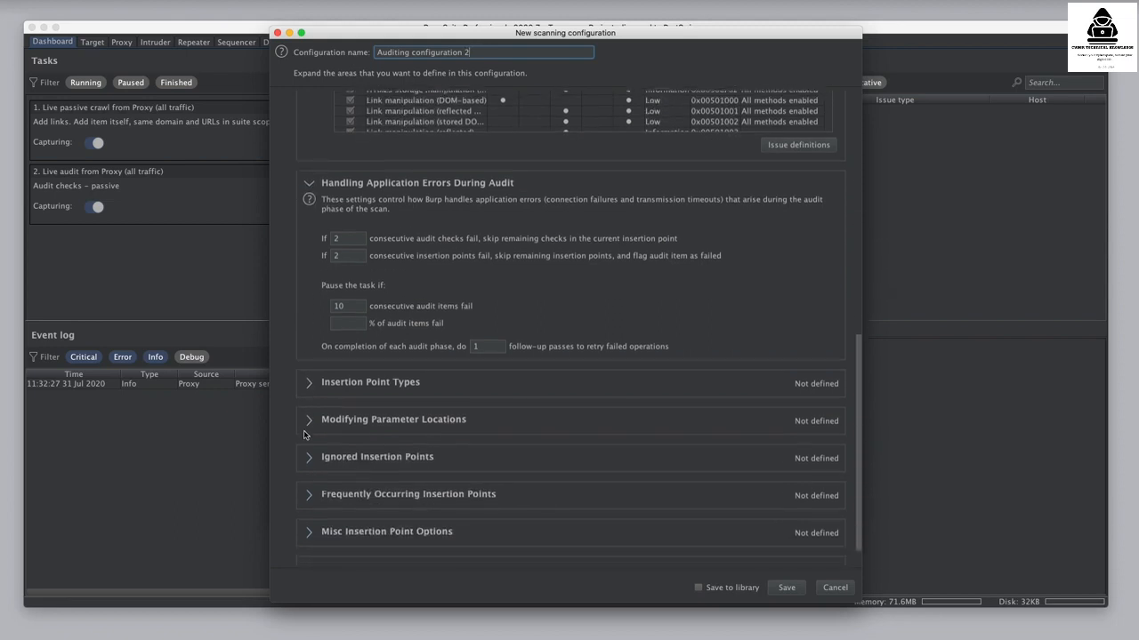
click(307, 384)
scroll(313, 409, down, 1)
scroll(313, 409, down, 2)
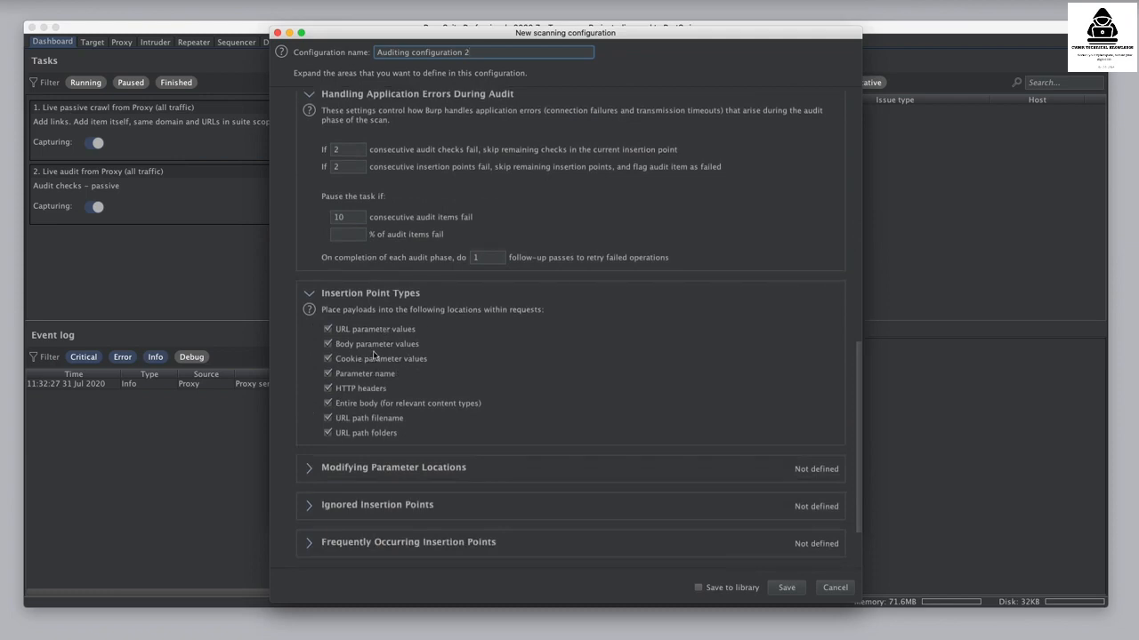
- Examine the Modifying Parameter Locations options and the Ignored Insertion Points lists of the auditing configuration
click(310, 472)
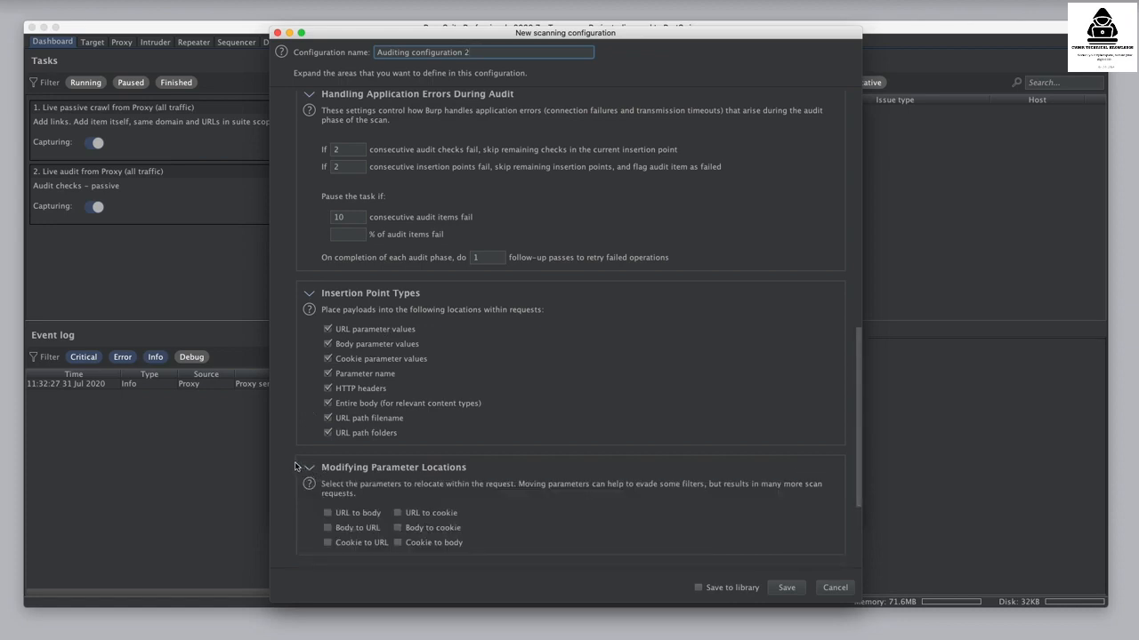
scroll(290, 464, down, 5)
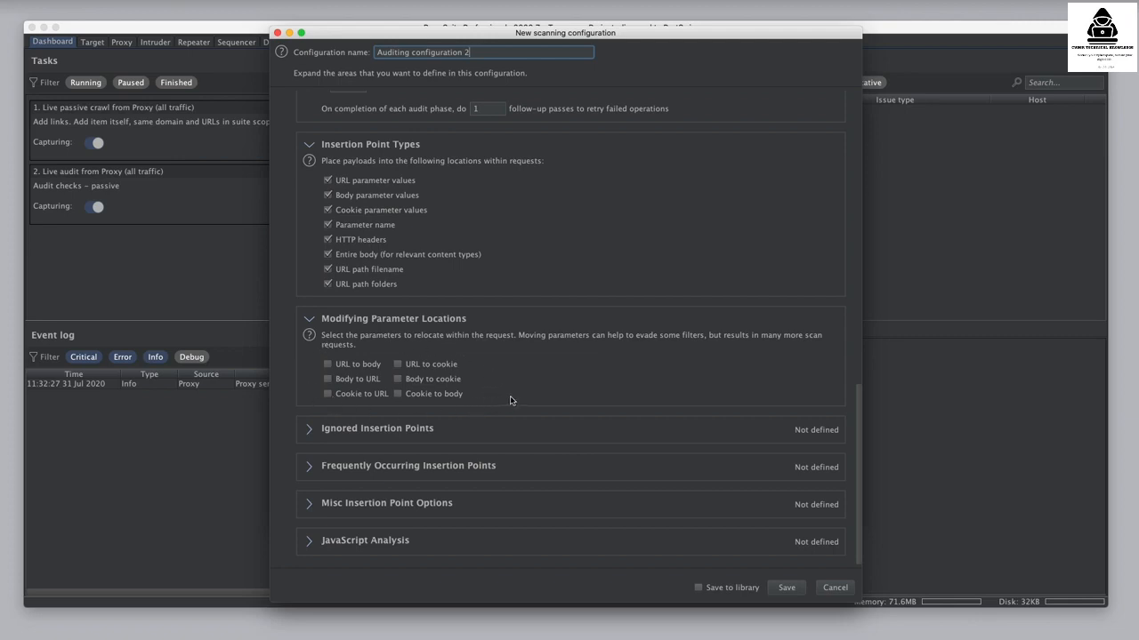
click(312, 435)
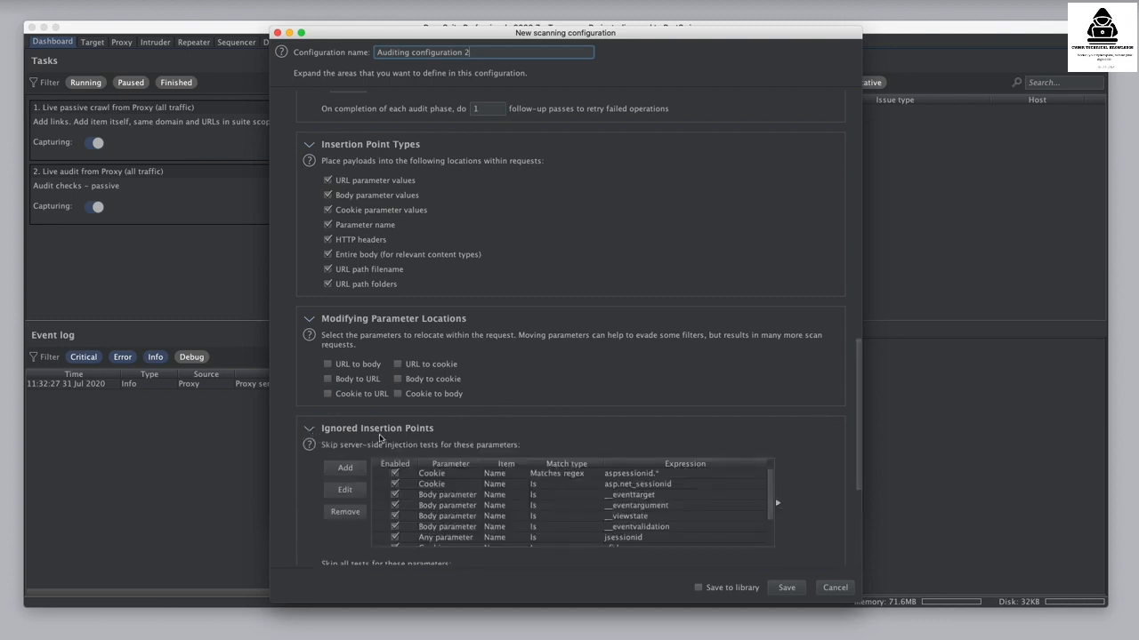
scroll(382, 437, down, 5)
scroll(378, 437, down, 3)
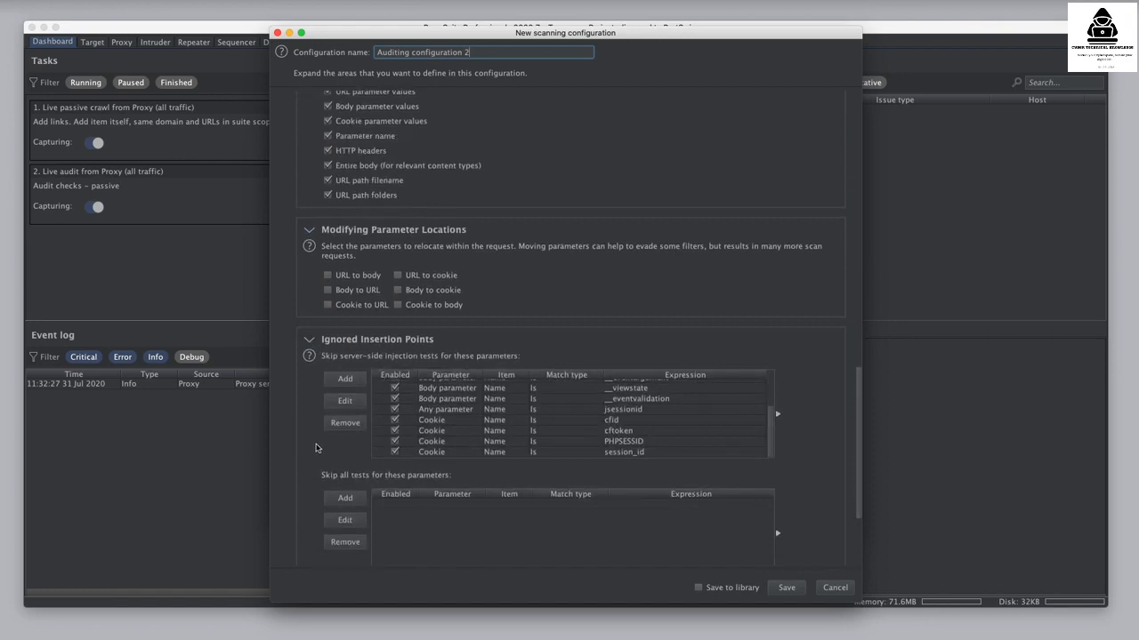
scroll(312, 444, down, 2)
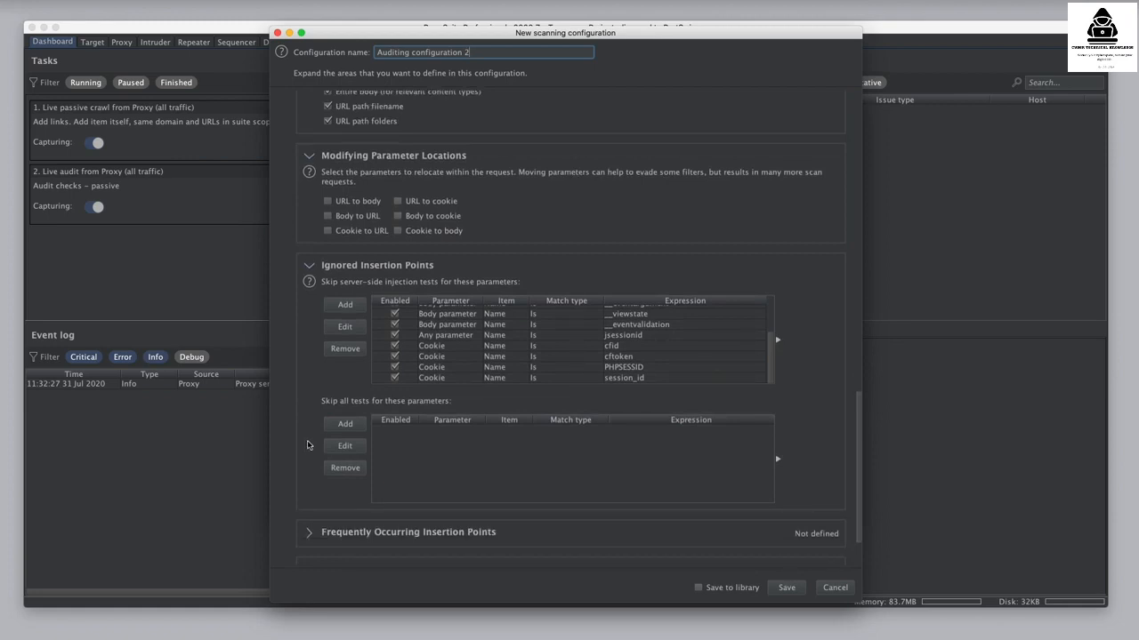
scroll(308, 444, down, 2)
scroll(307, 444, down, 1)
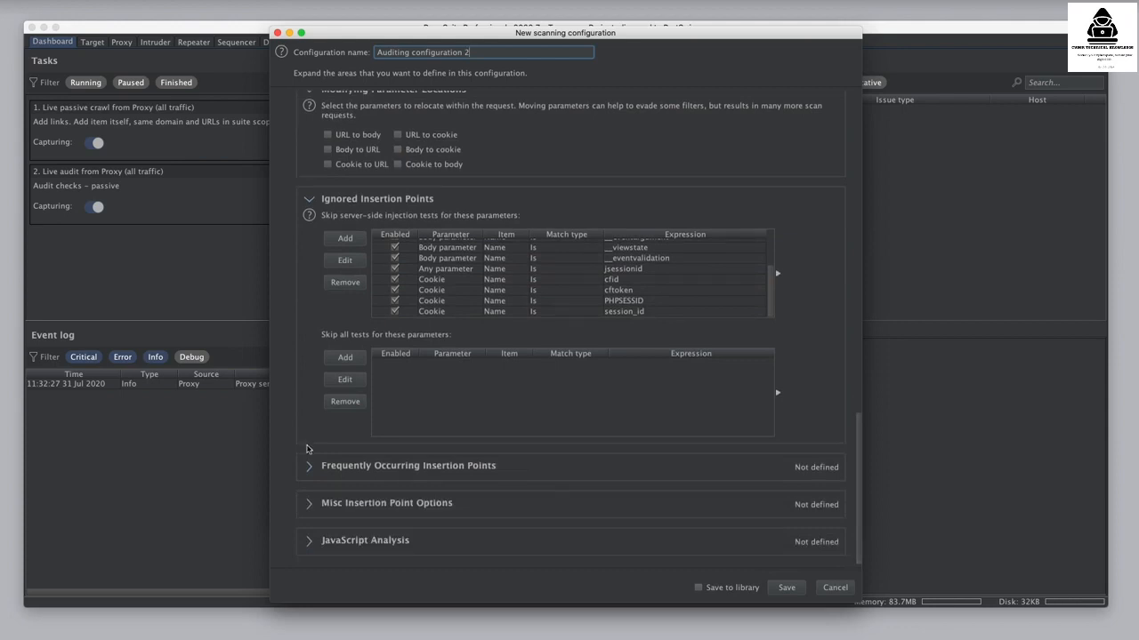
- Examine the frequently occurring insertion points, miscellaneous insertion point options and JavaScript analysis settings, and discard the auditing configuration
click(303, 467)
scroll(298, 466, down, 6)
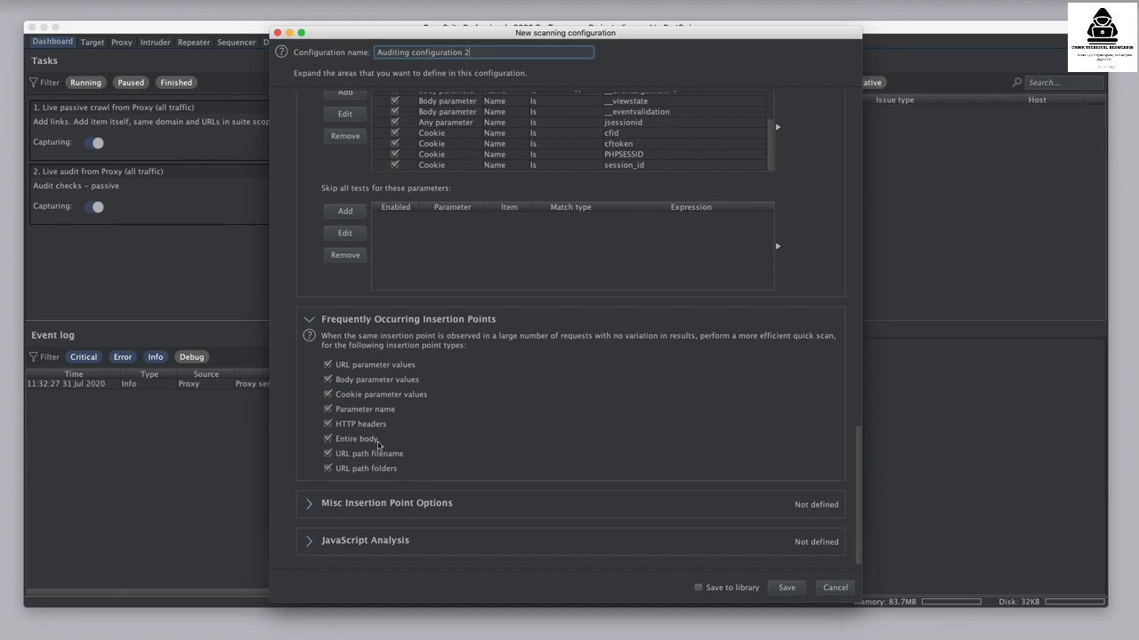
click(310, 504)
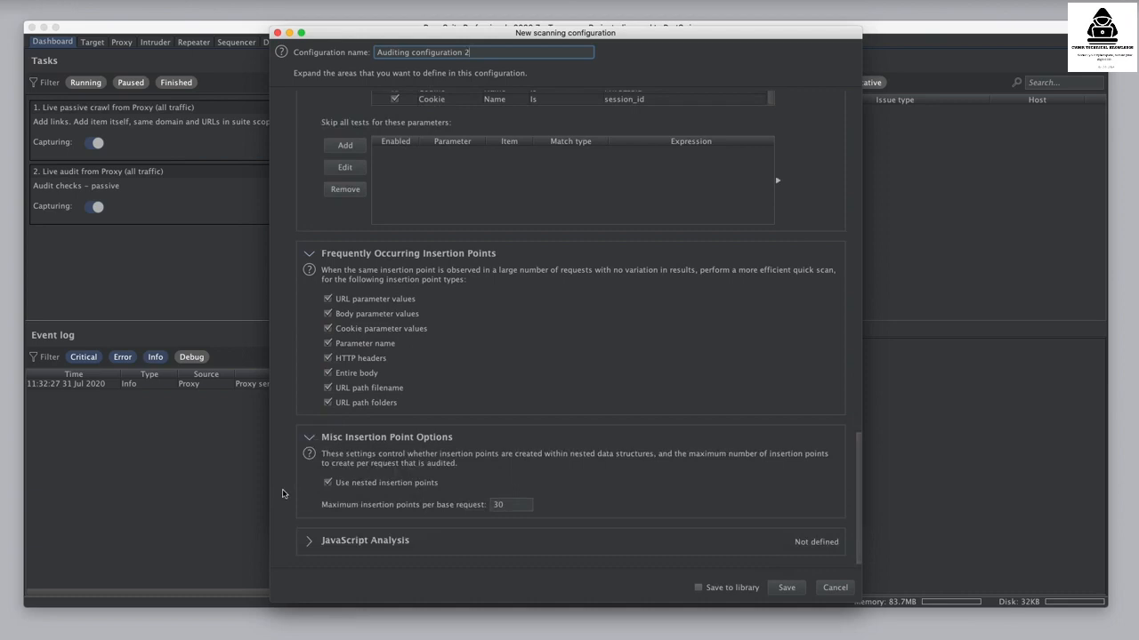
click(312, 542)
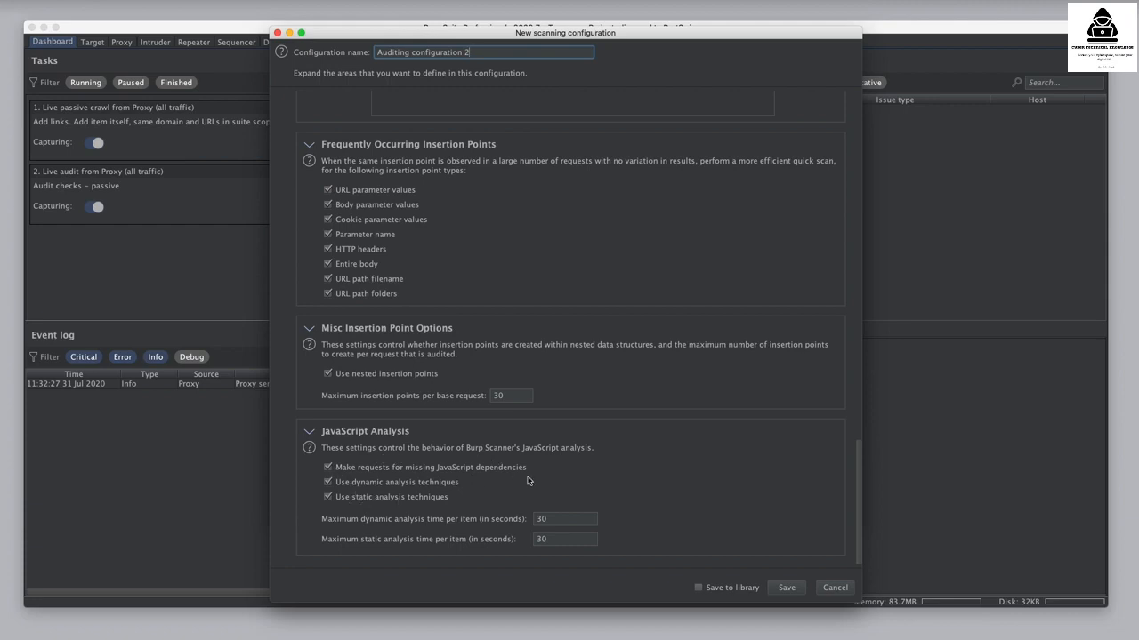
click(832, 589)
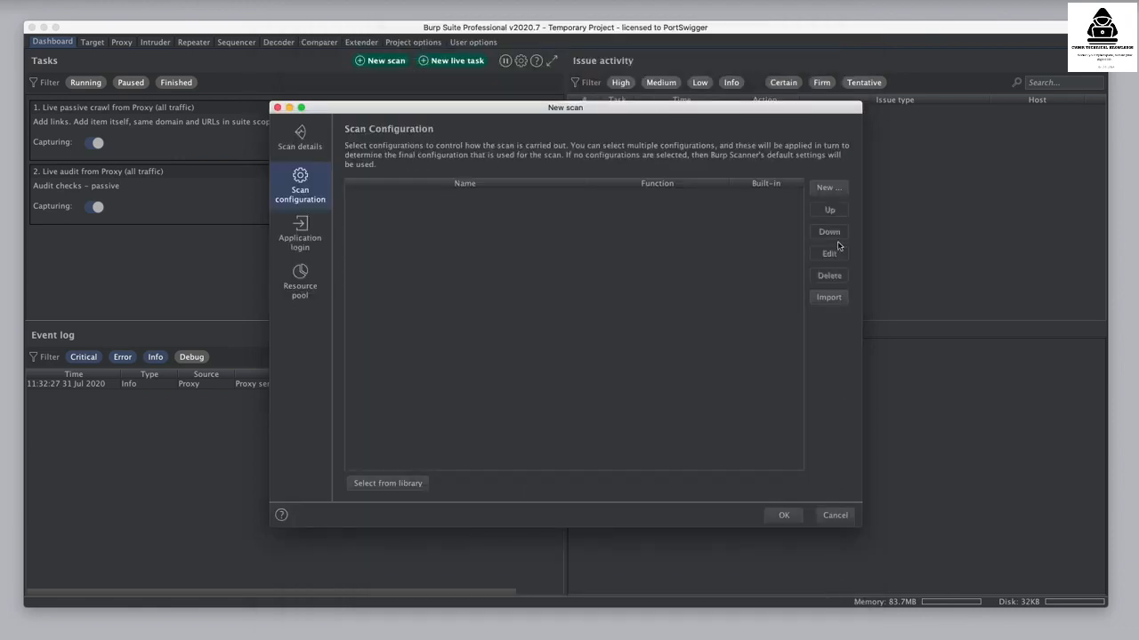
- Start another new crawling configuration, examine its Crawl Limits settings, and discard the configuration
click(828, 191)
click(872, 191)
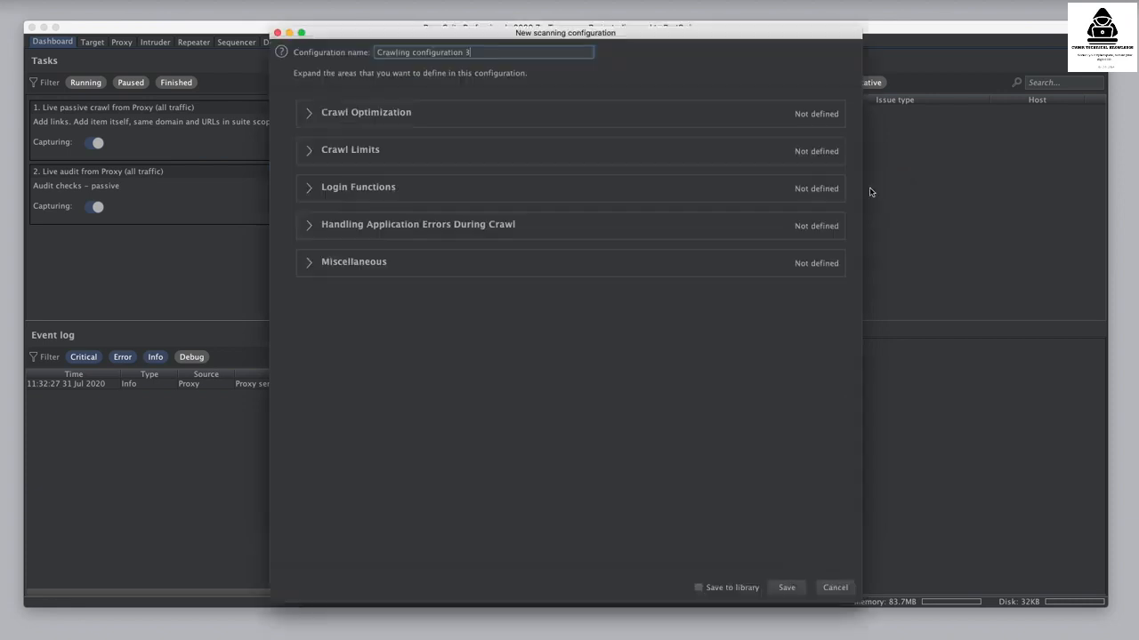
click(309, 152)
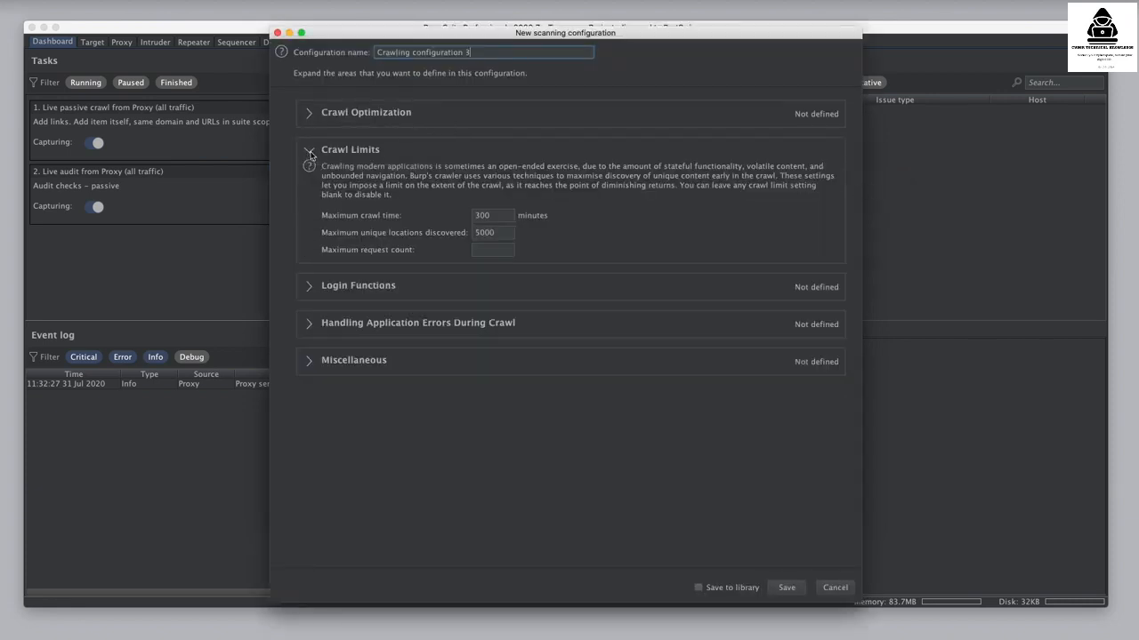
click(310, 151)
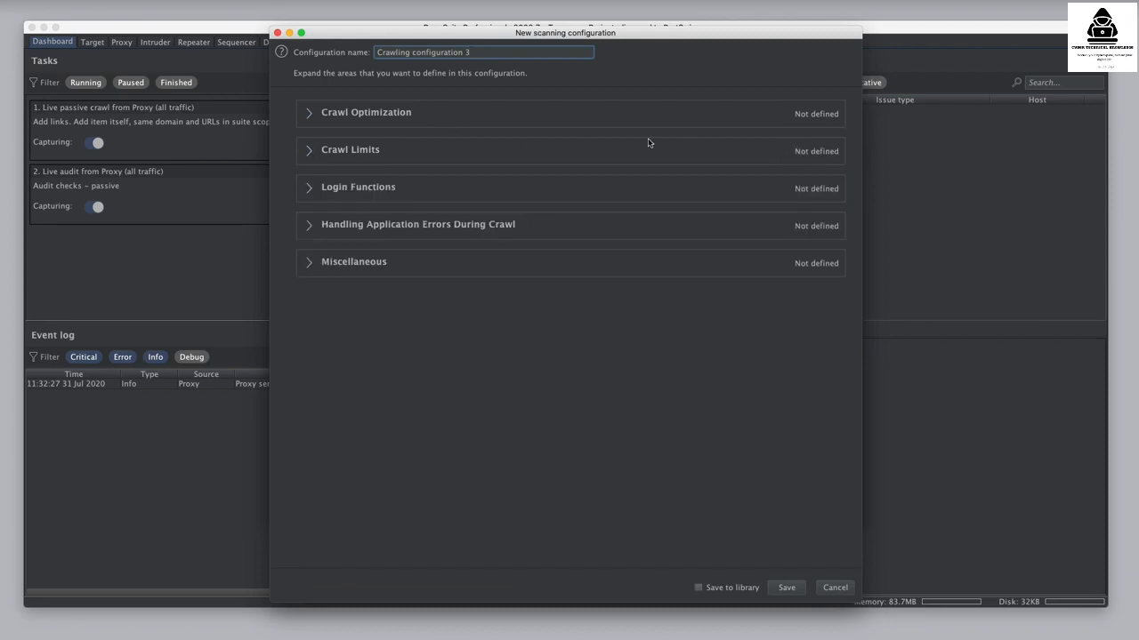
click(310, 151)
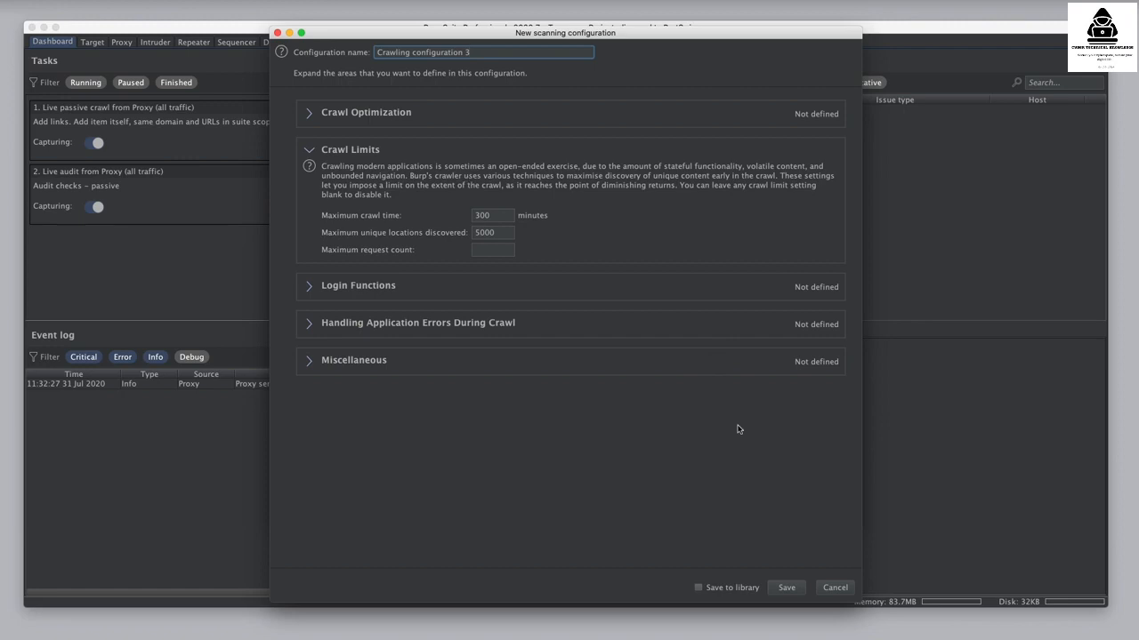
click(834, 590)
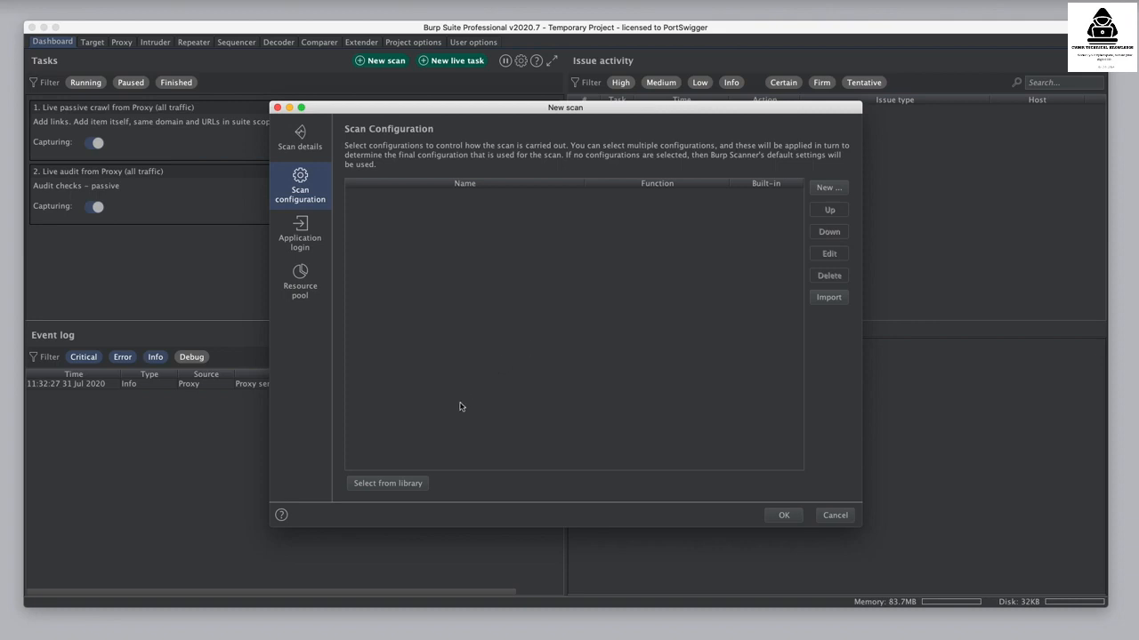
- Browse the library of built-in auditing and crawling configurations without adding any to the scan
click(409, 486)
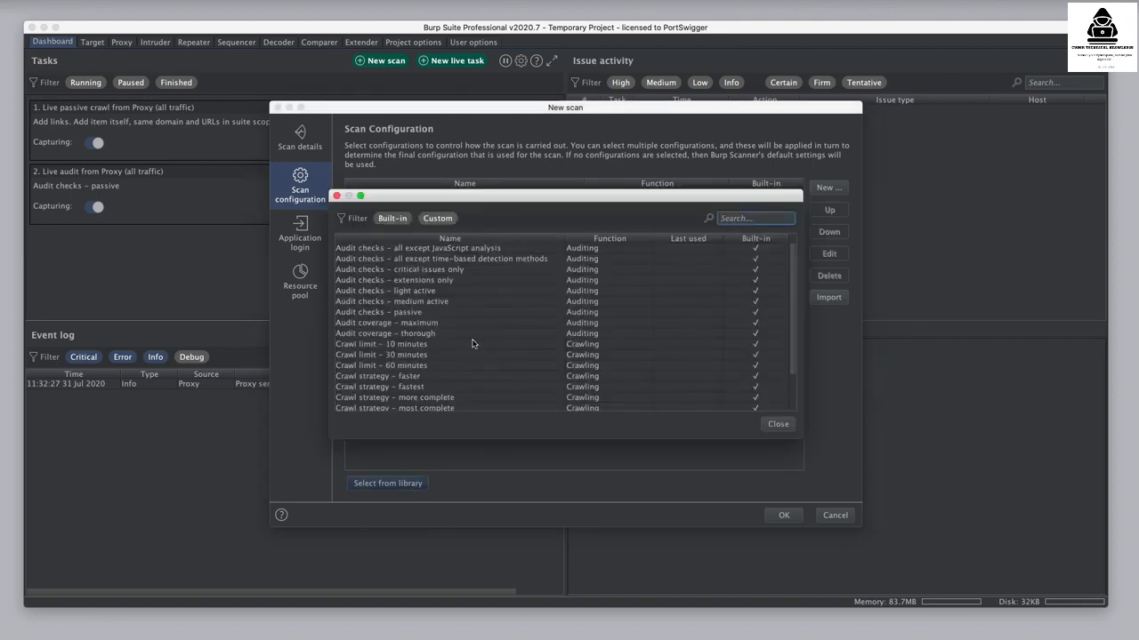
scroll(472, 344, down, 5)
scroll(472, 344, up, 5)
click(775, 426)
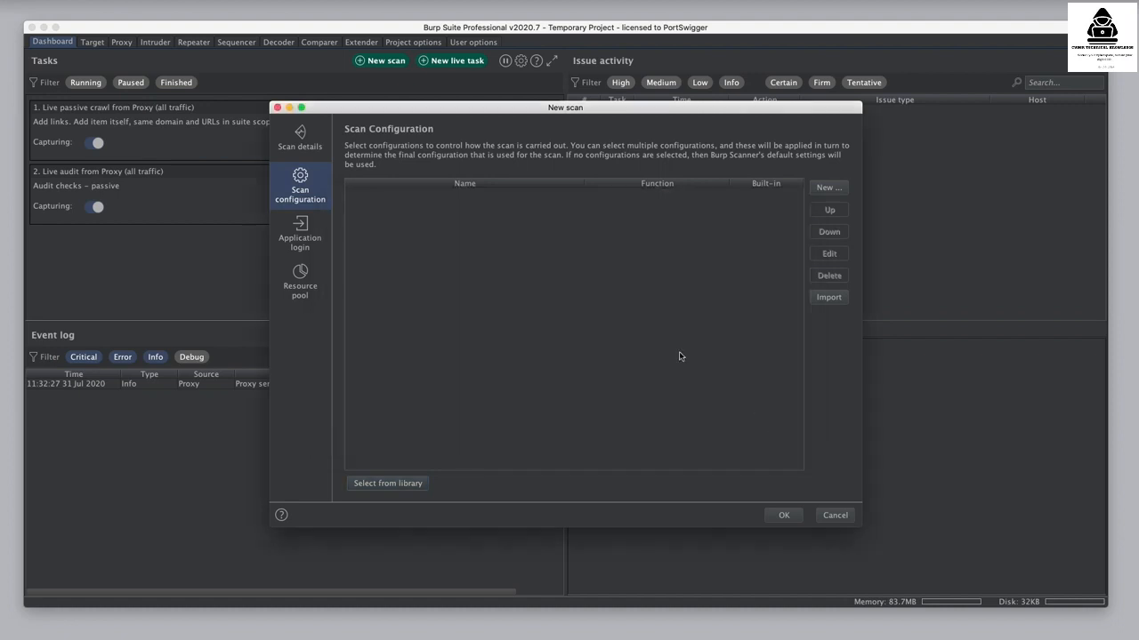
click(312, 242)
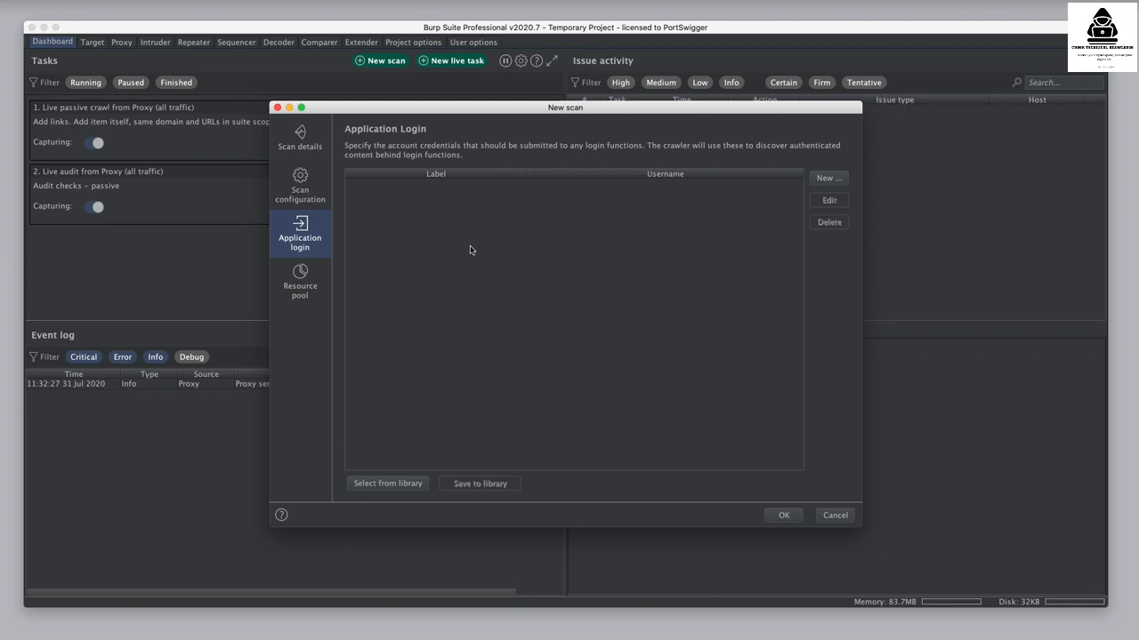
click(302, 287)
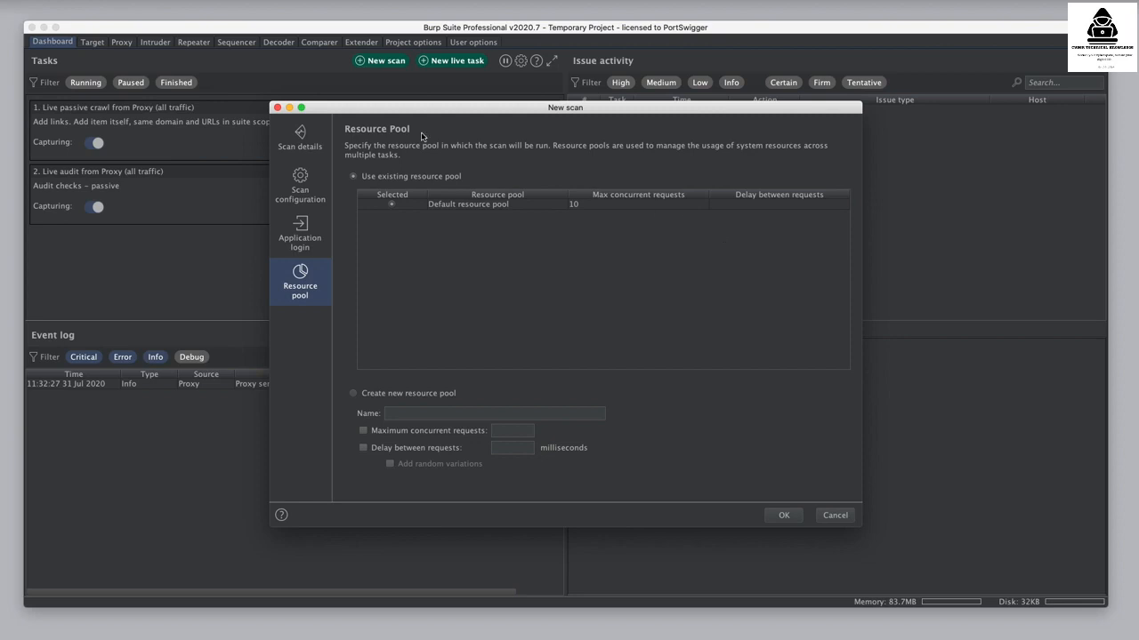
click(301, 135)
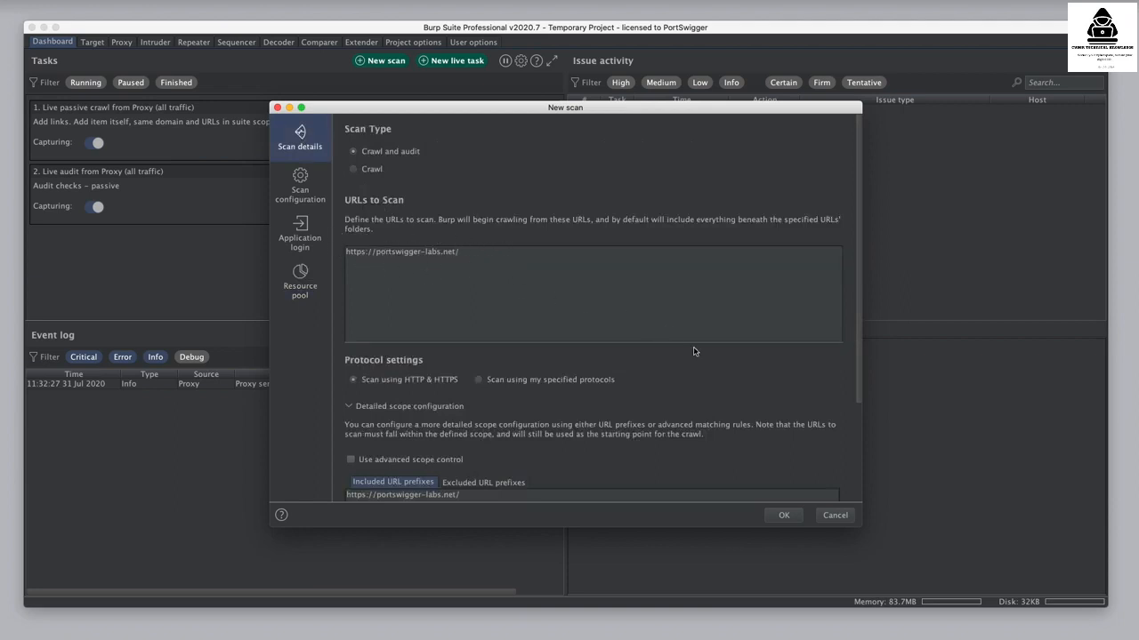
click(784, 516)
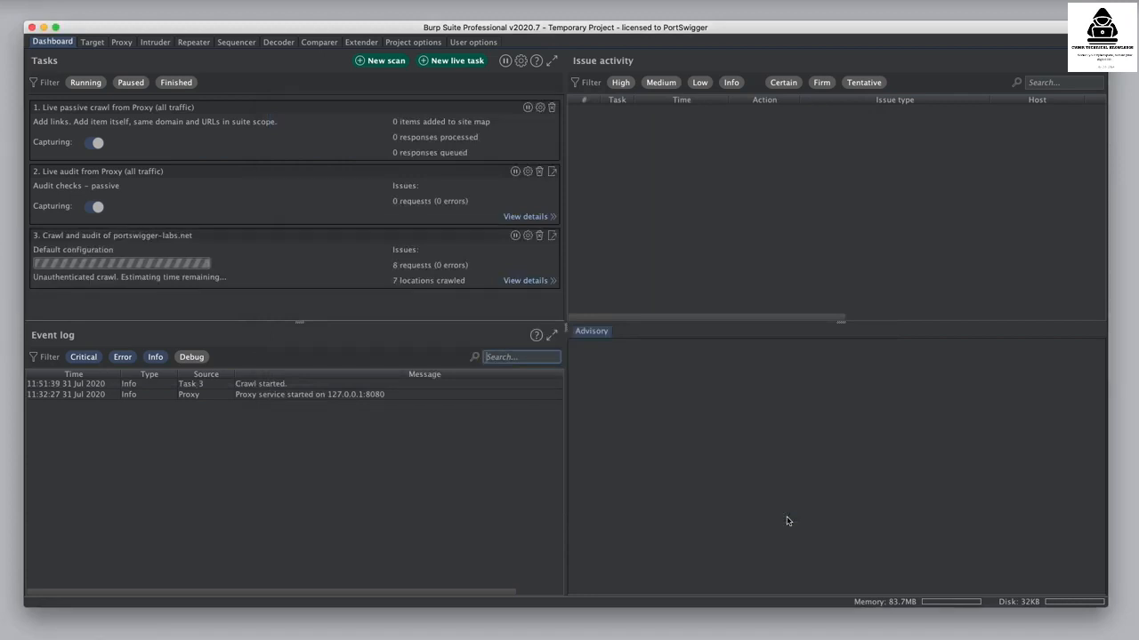
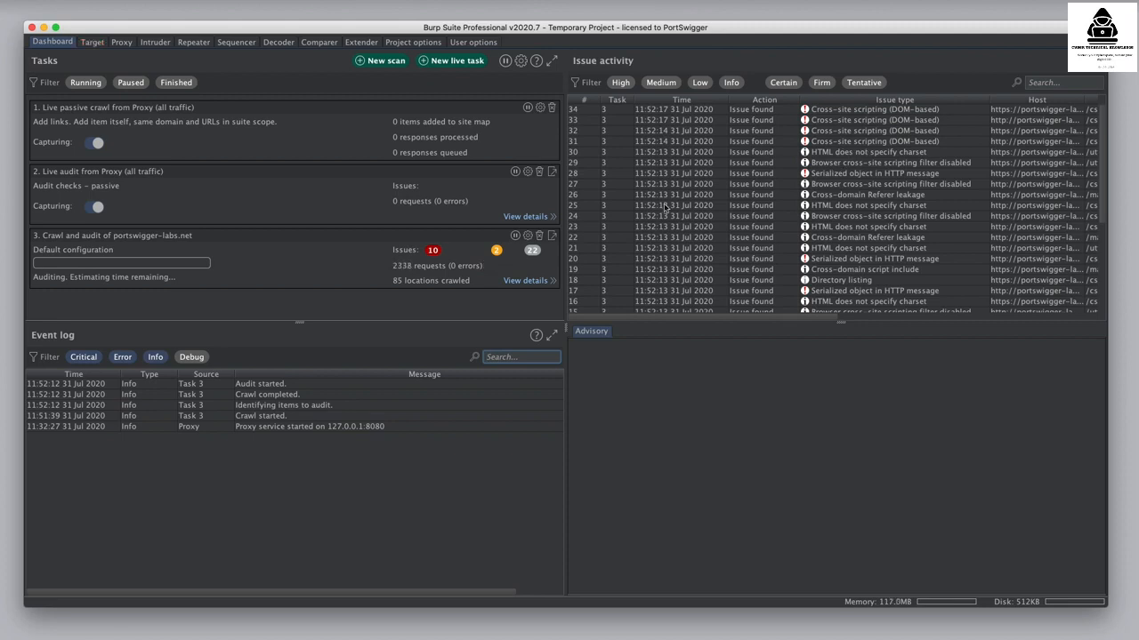
- View a DOM-based cross-site scripting advisory in the issue activity, and inspect the /csp/ and /cors.php requests in the target site map
click(858, 133)
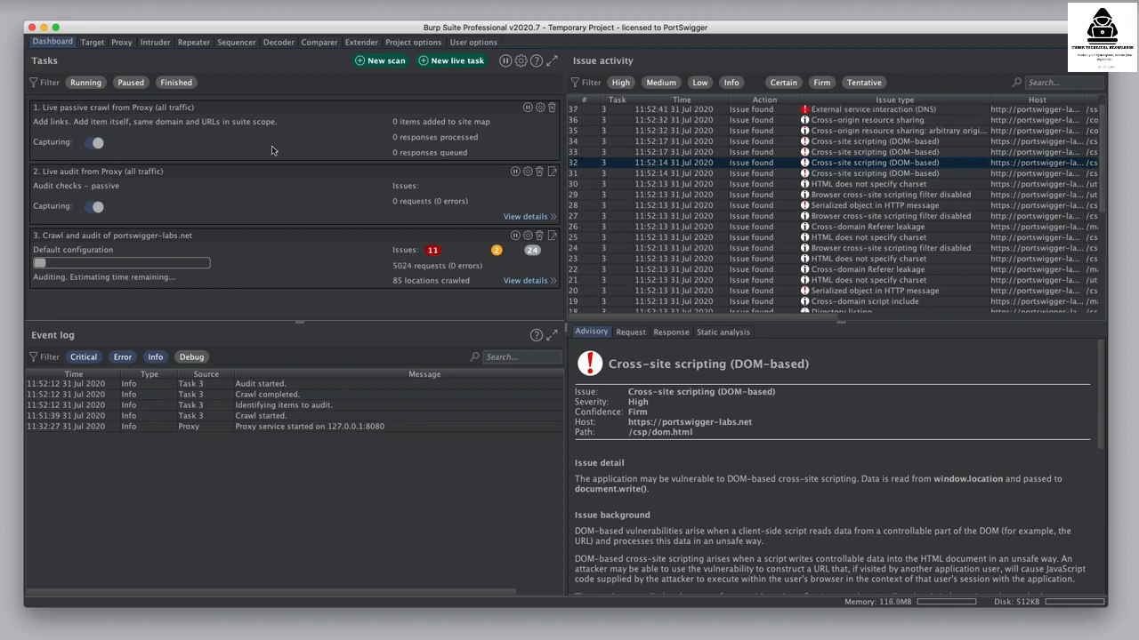
click(93, 46)
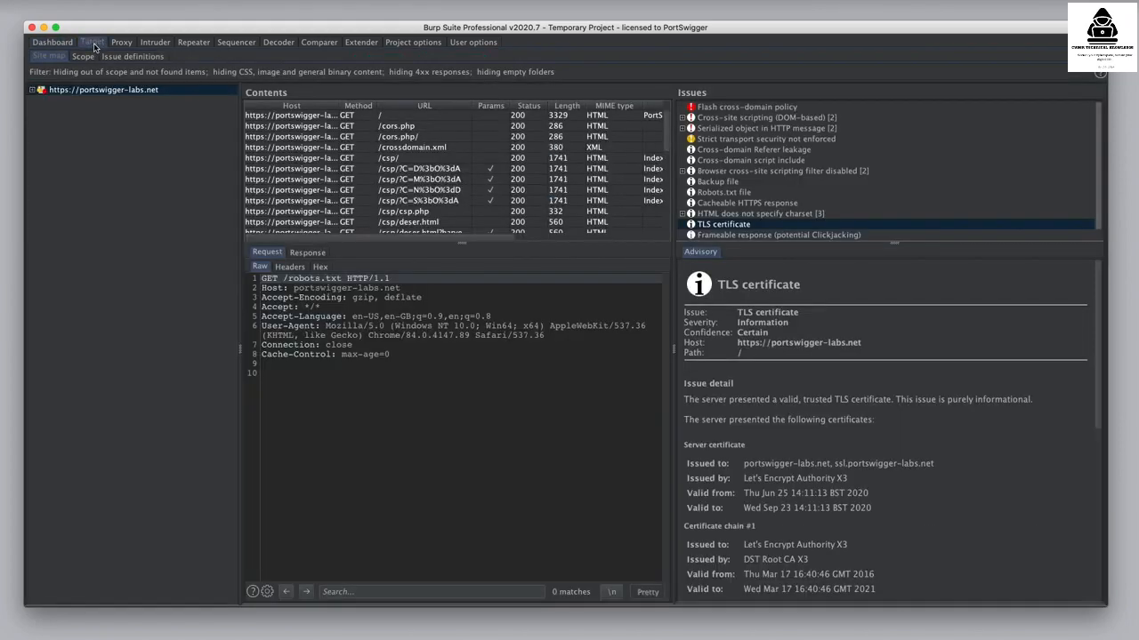
click(32, 89)
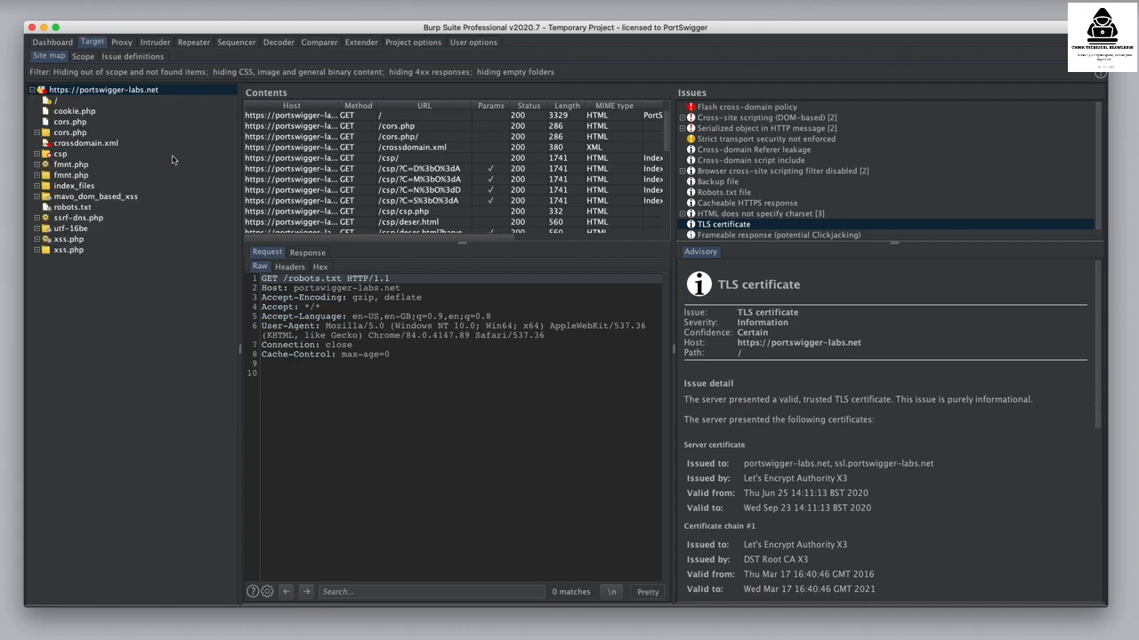
click(427, 148)
click(429, 161)
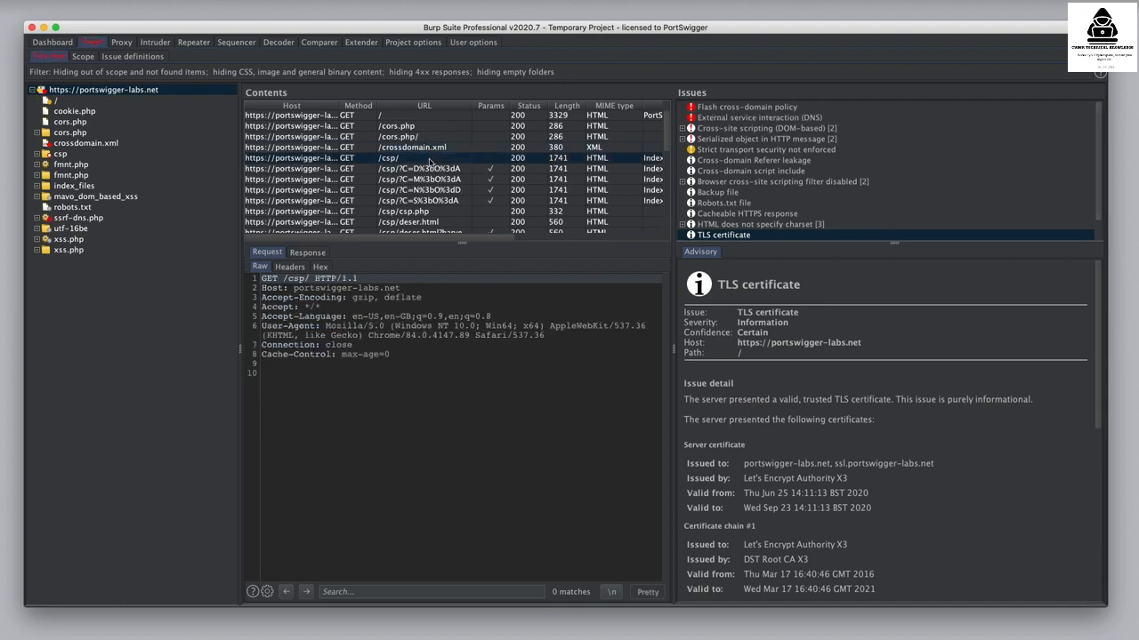
click(430, 129)
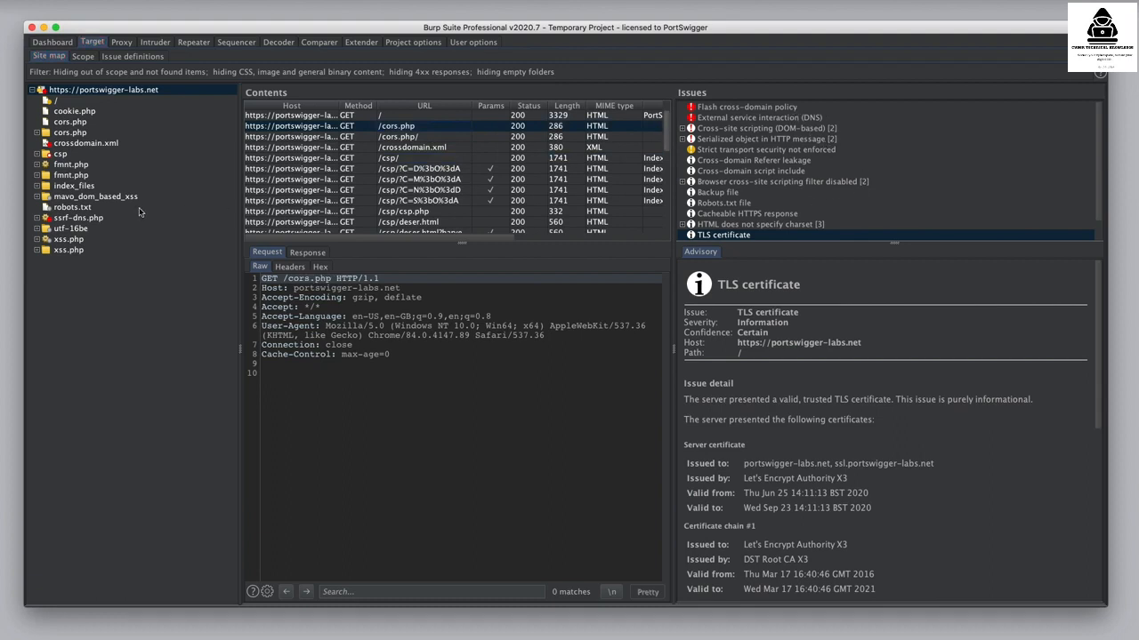
- Examine the issues for ssrf-dns.php, crossdomain.xml and the csp folder, and the whole host's reflected cross-site scripting issue in /xss.php
click(93, 220)
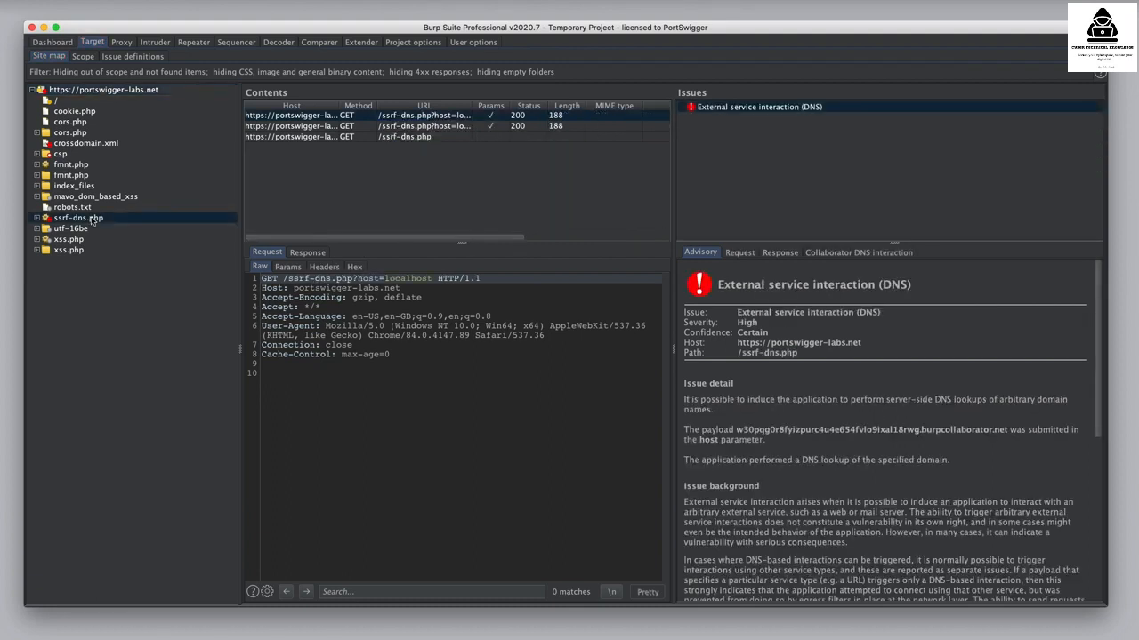
click(83, 145)
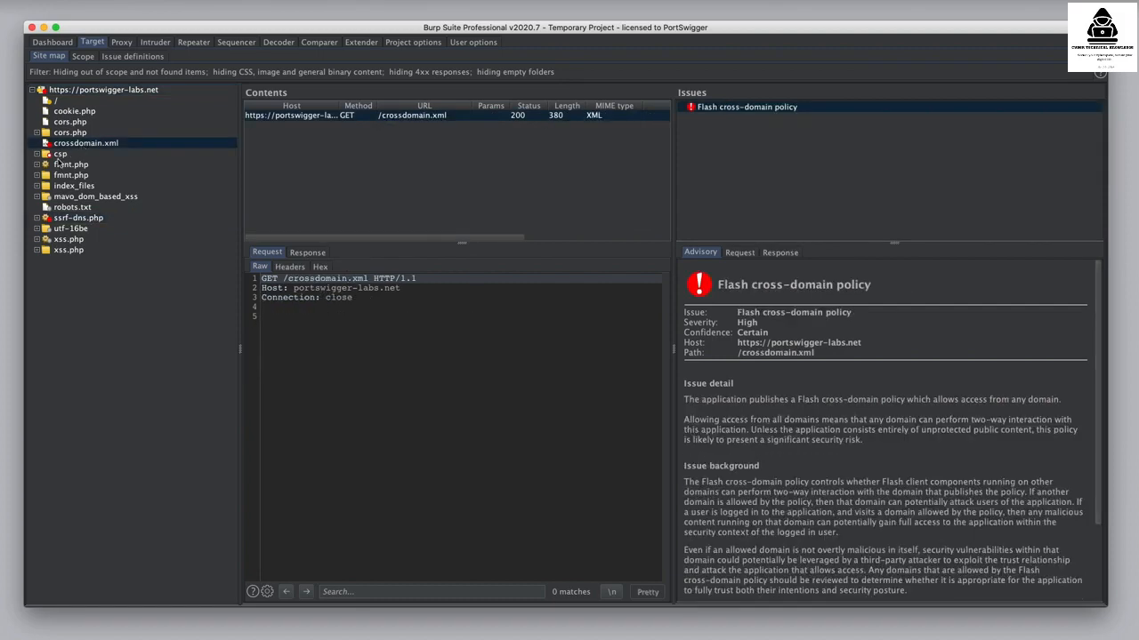
click(61, 155)
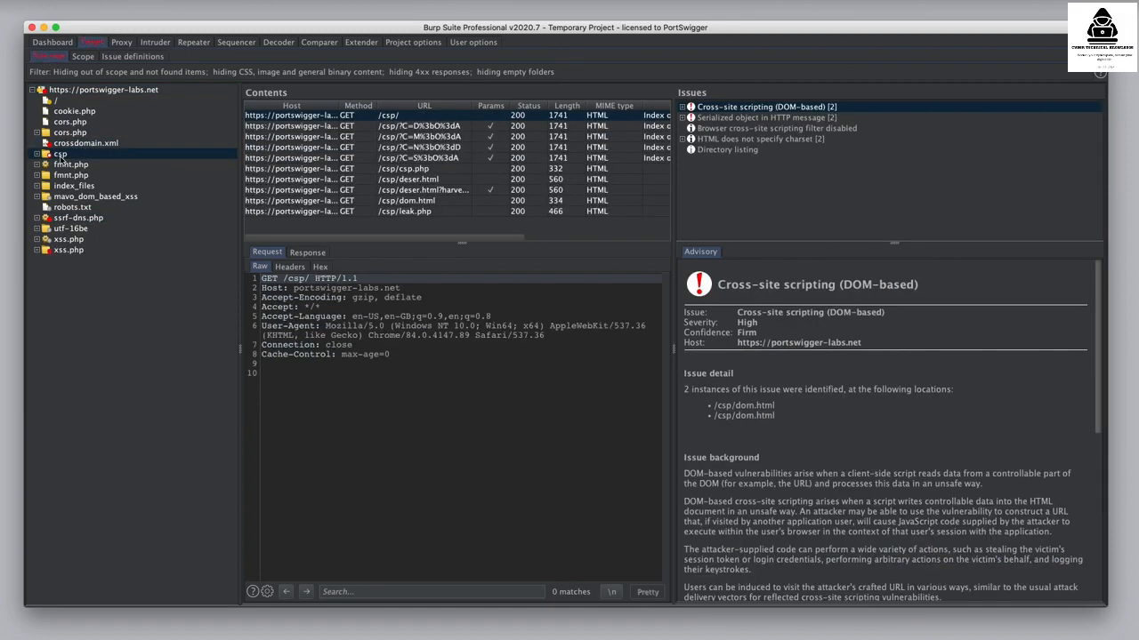
click(71, 91)
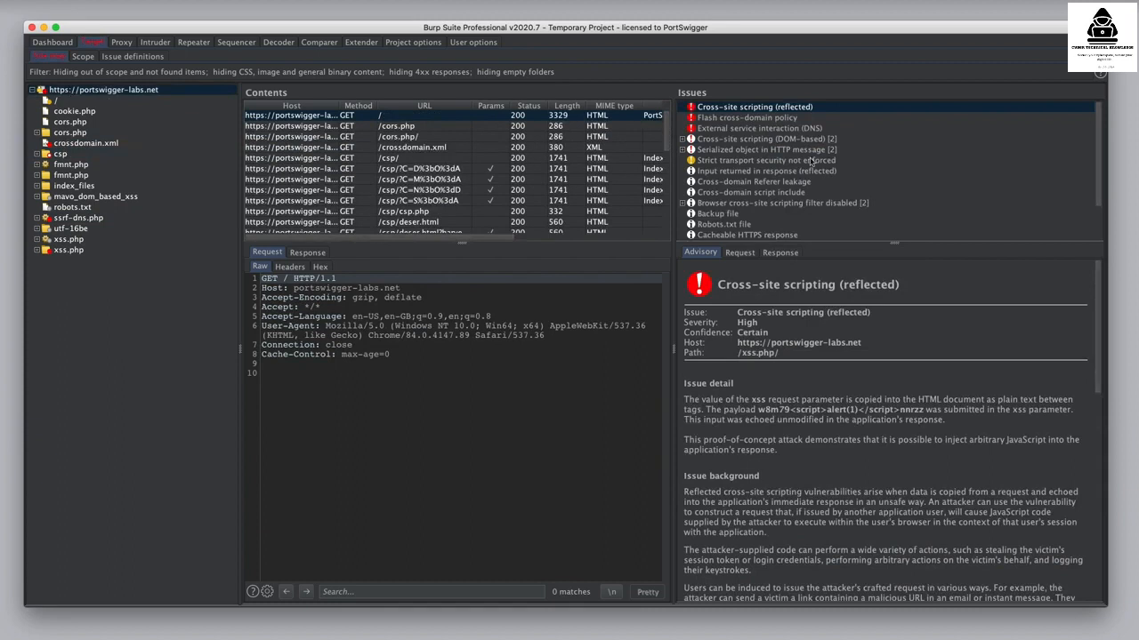
click(747, 119)
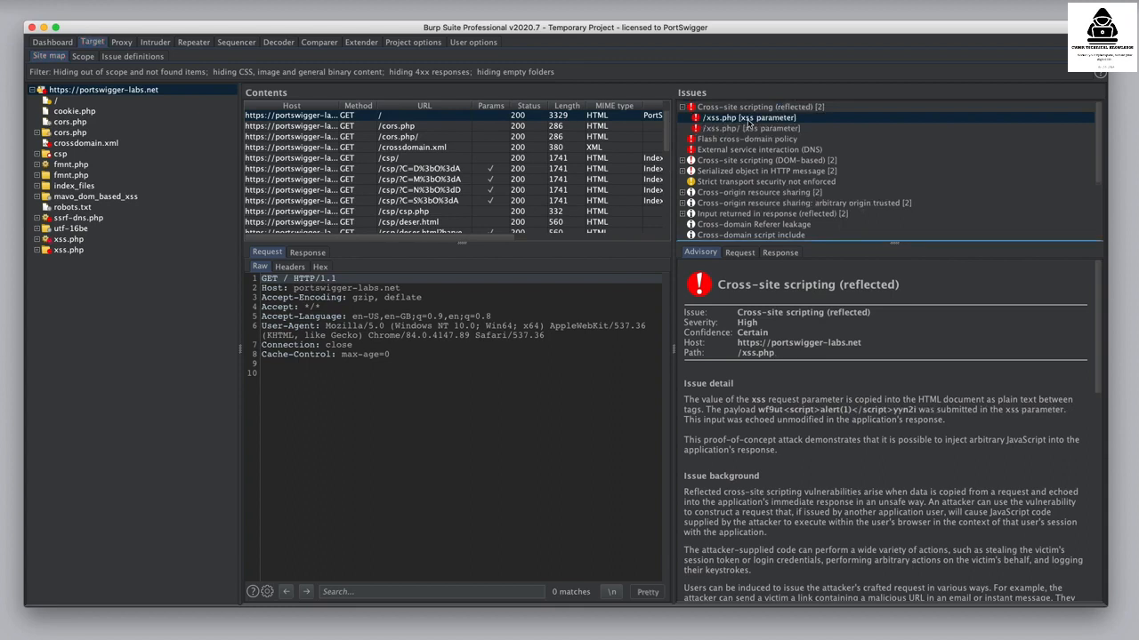
- Examine the request and response evidence for the /xss.php and Flash cross-domain policy issues, and the external service interaction's request and Collaborator DNS interaction
click(739, 252)
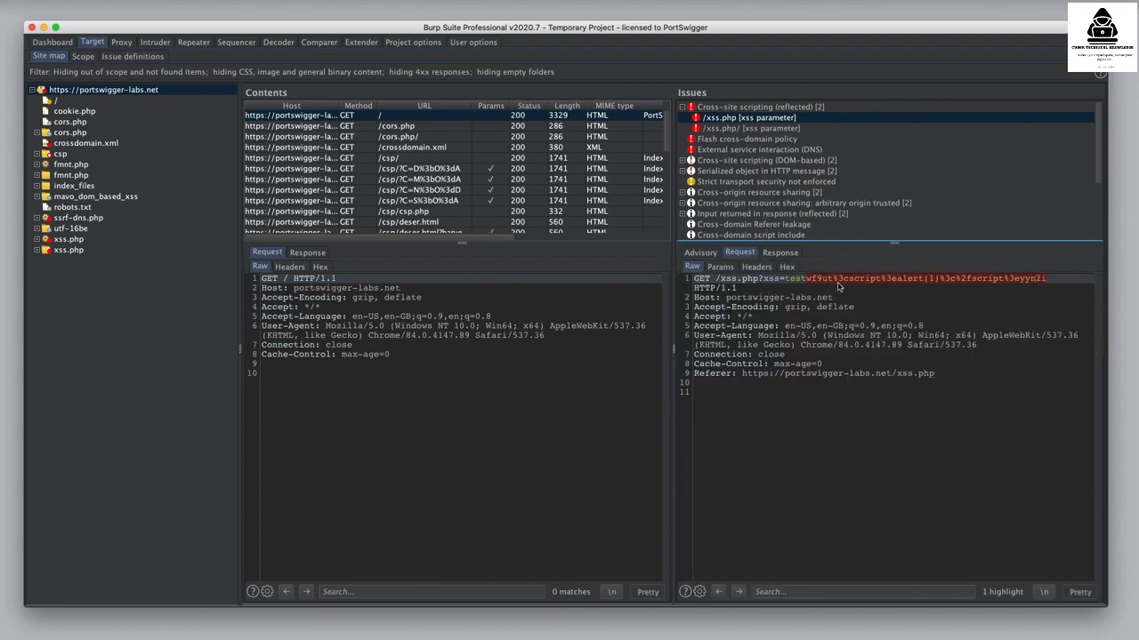
click(783, 254)
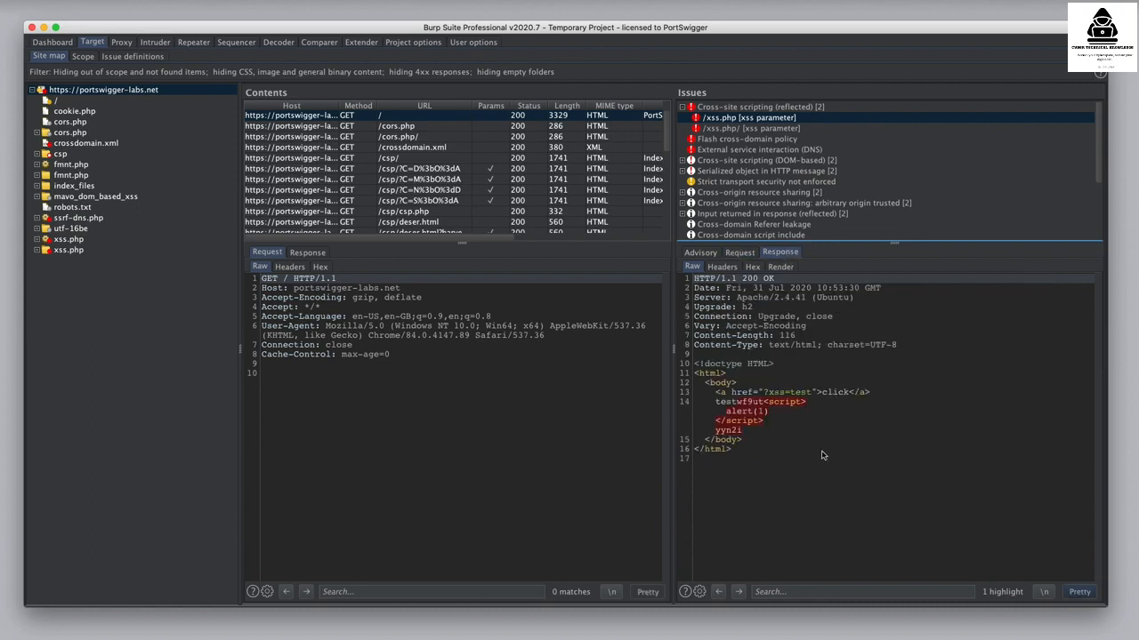
click(776, 141)
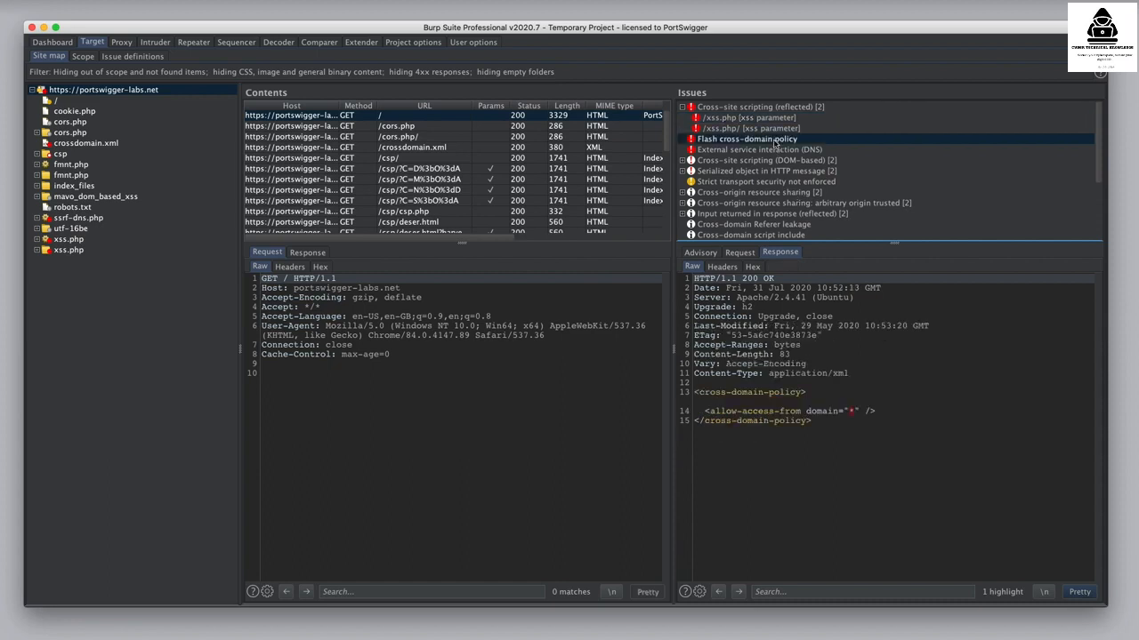
click(777, 150)
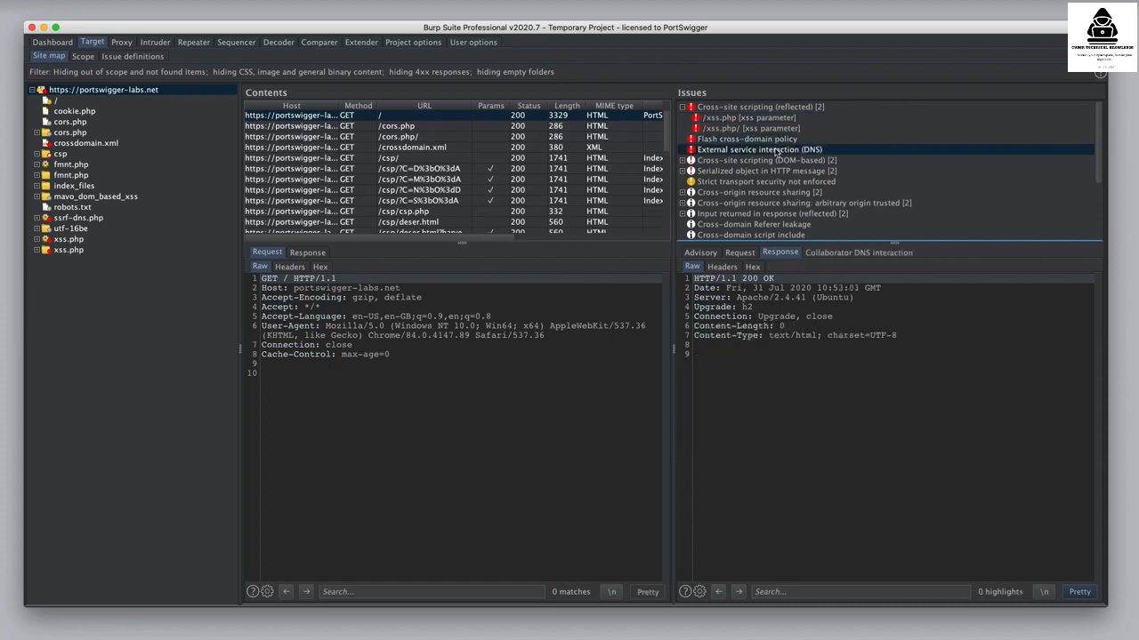
click(739, 252)
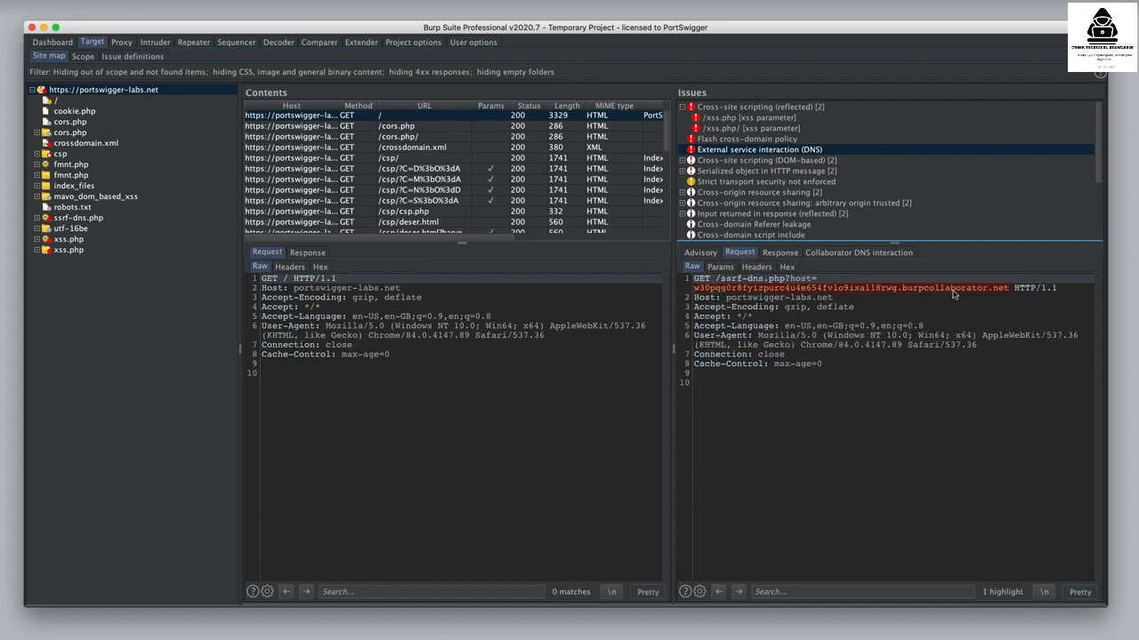
click(880, 253)
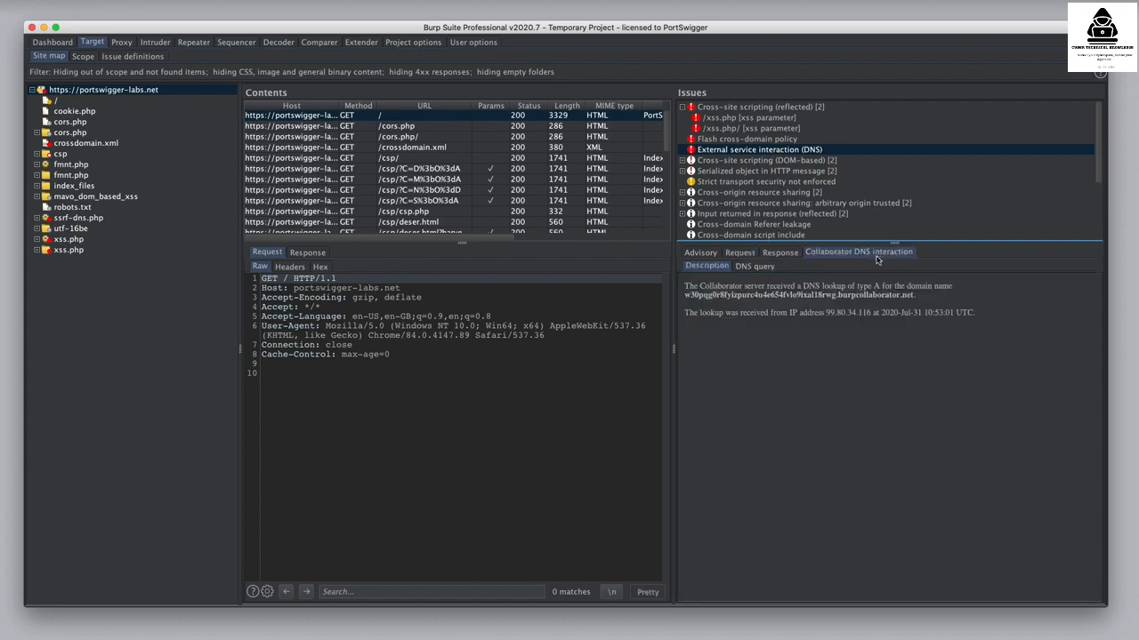
click(745, 254)
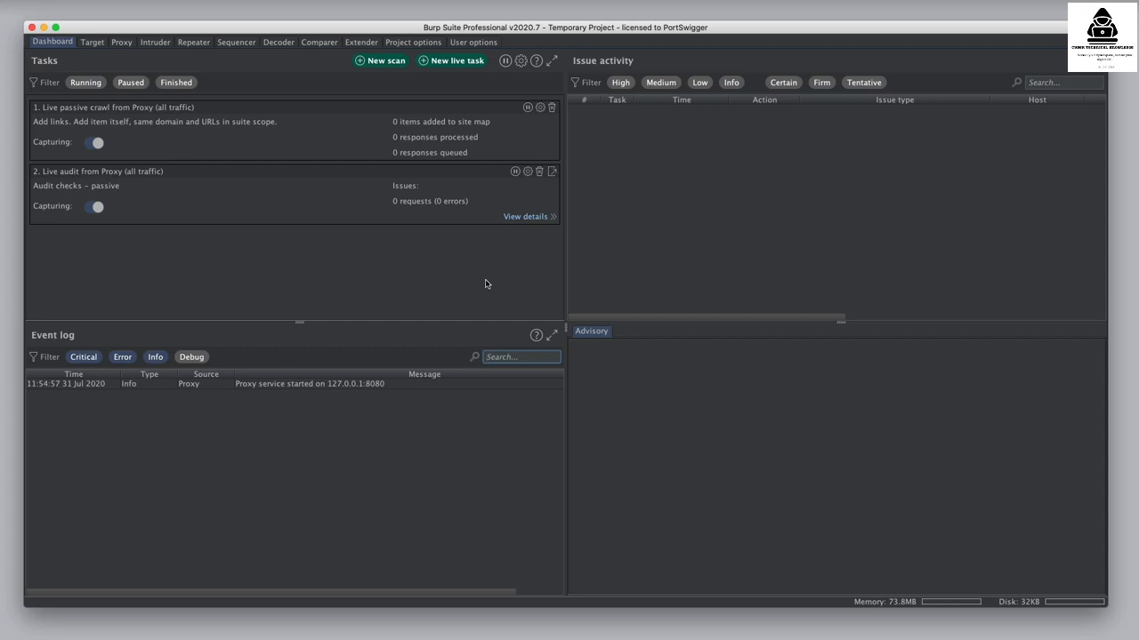
click(120, 42)
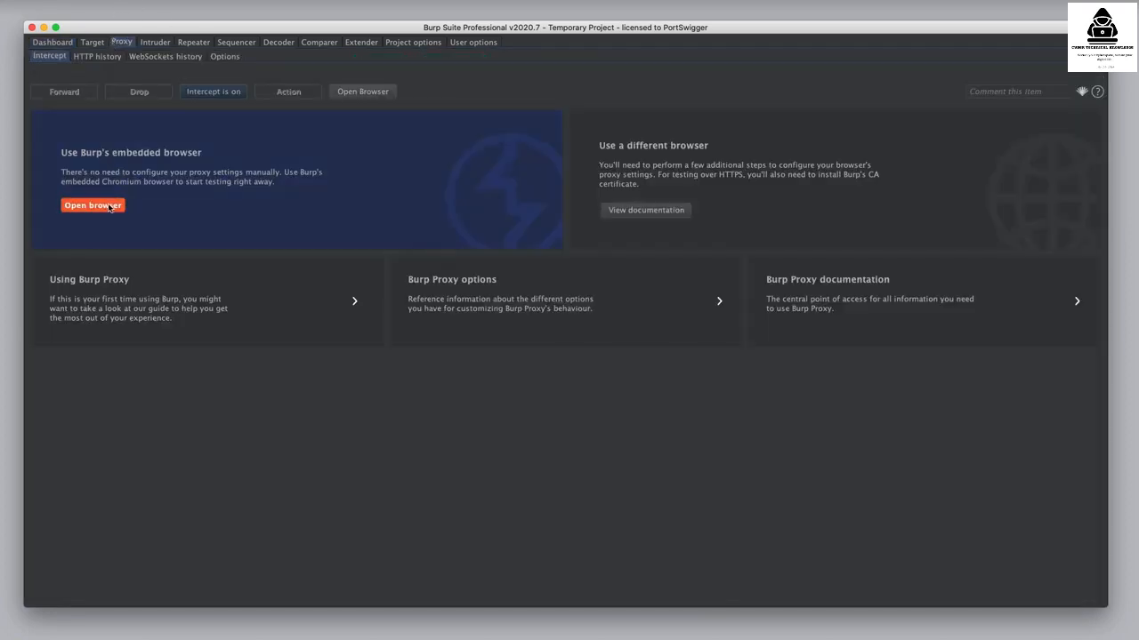
click(110, 206)
text(https://)
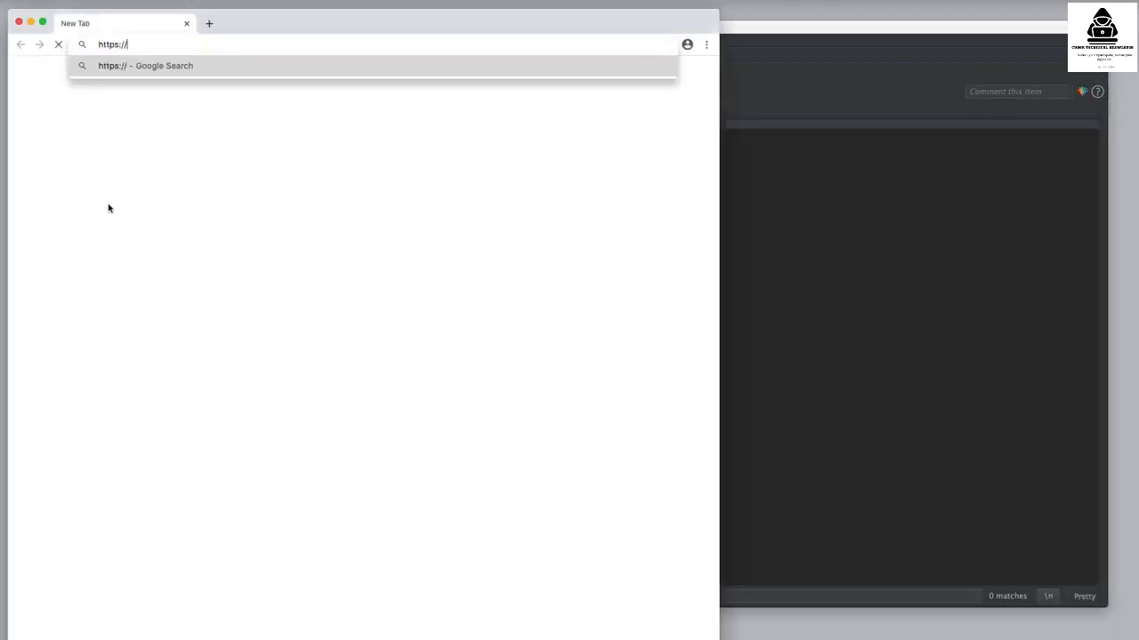
text(portswigger-labs.net)
key(Return)
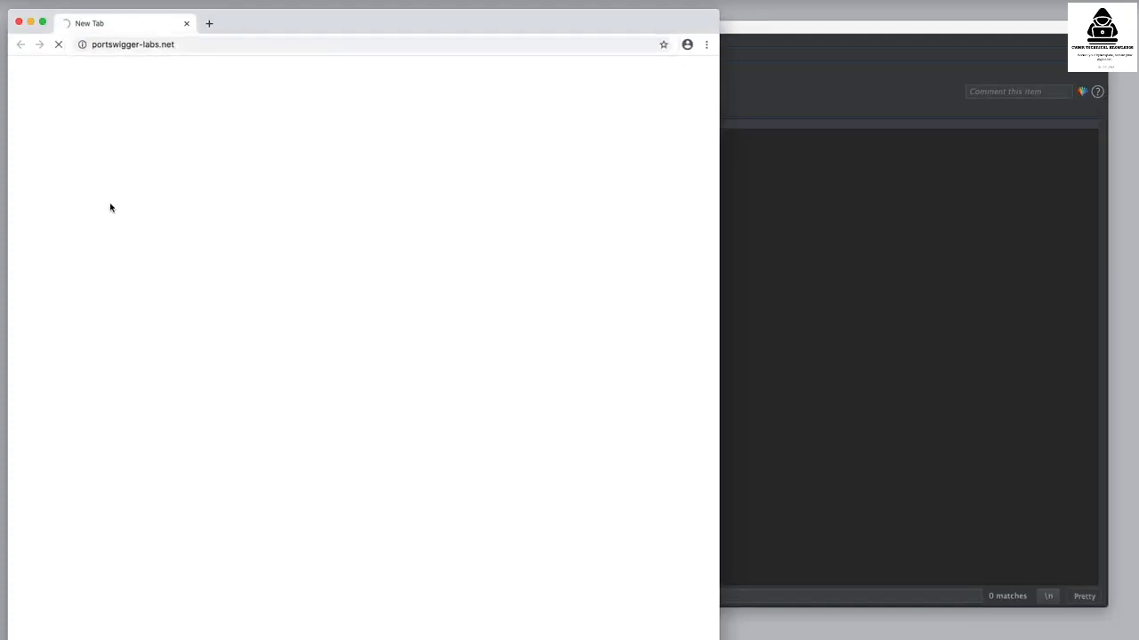
click(768, 102)
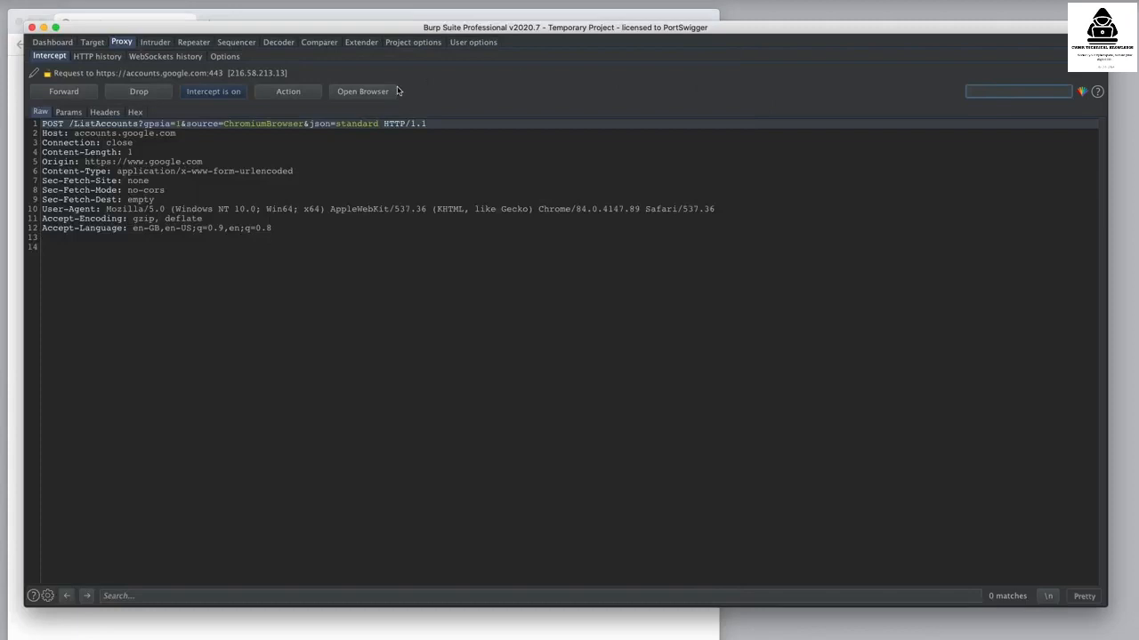
click(218, 95)
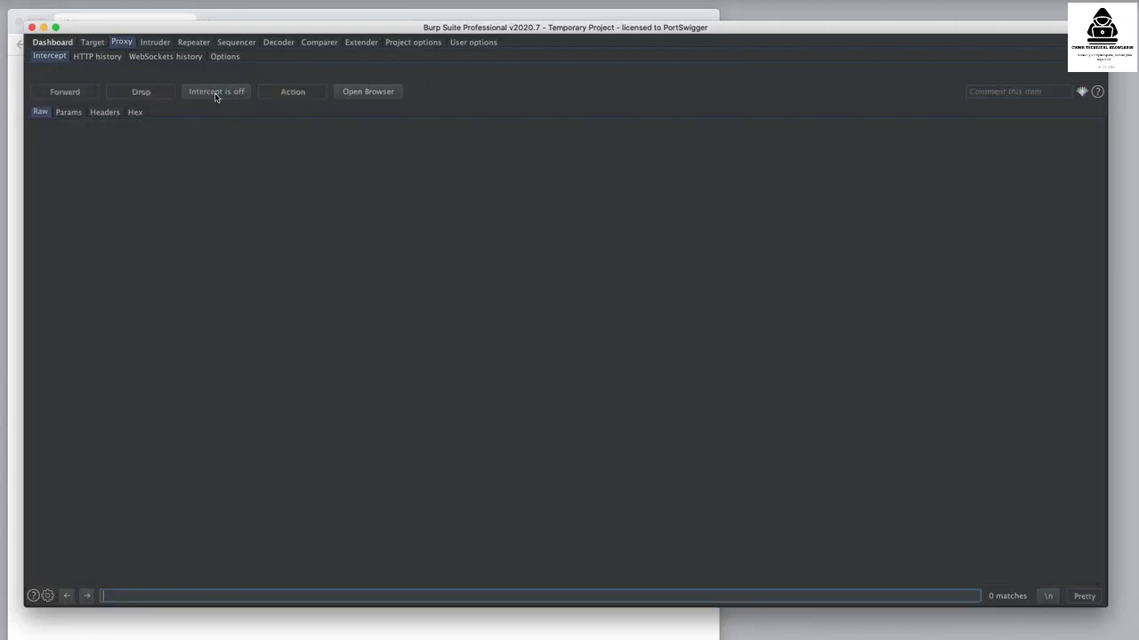
- Start an audit of the root page request from the proxy's HTTP history as a new default-configuration task, and check it on the dashboard
click(98, 59)
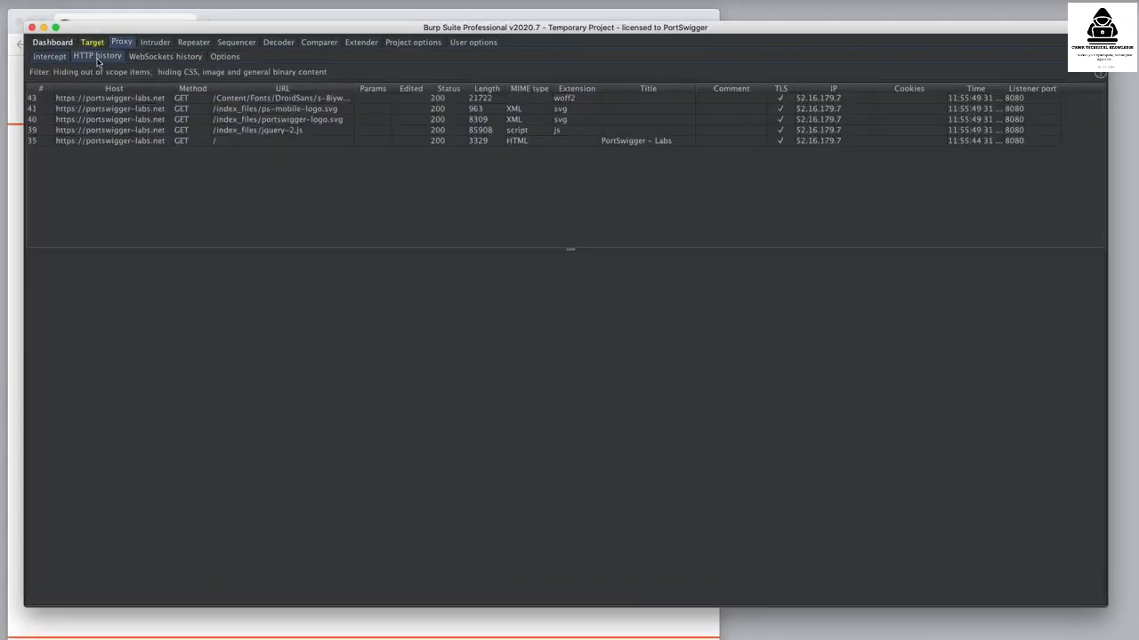
click(221, 144)
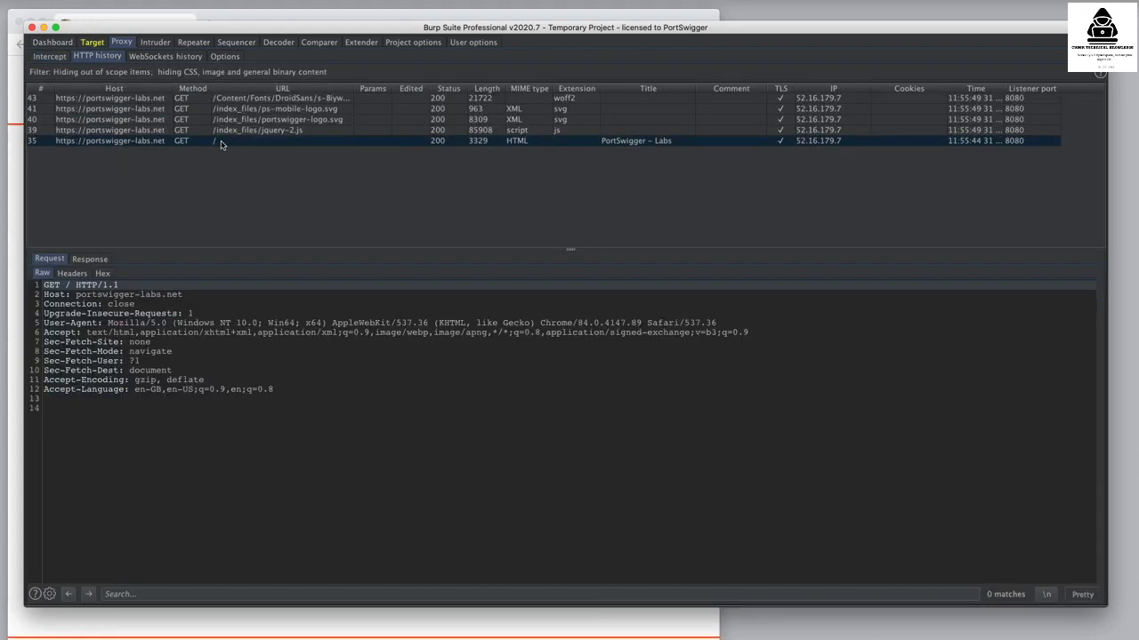
right_click(221, 145)
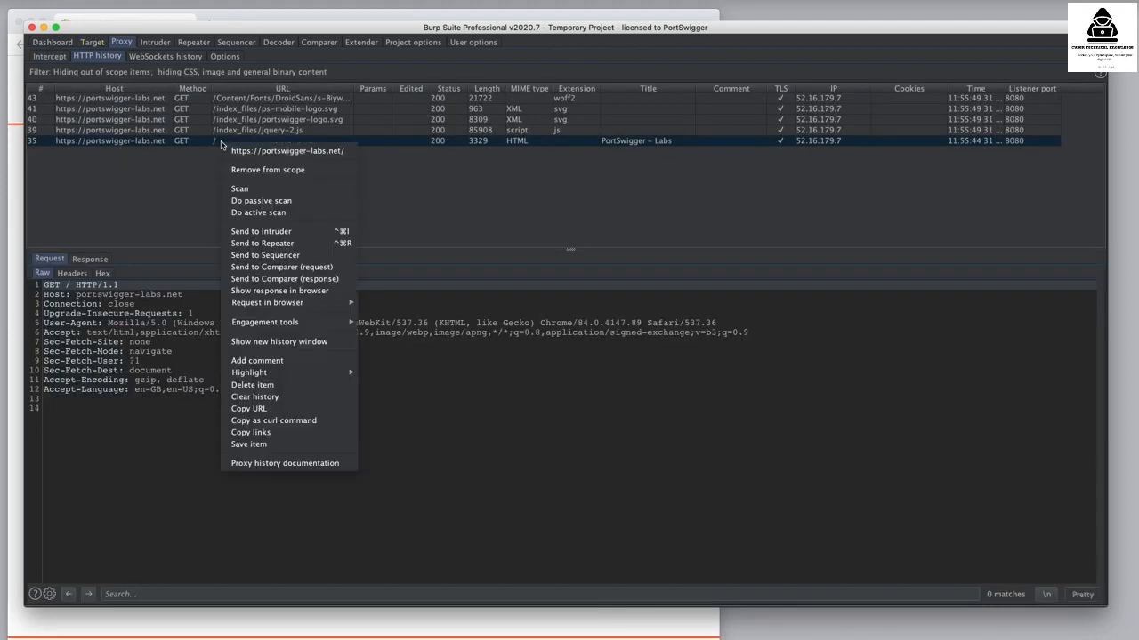
click(265, 190)
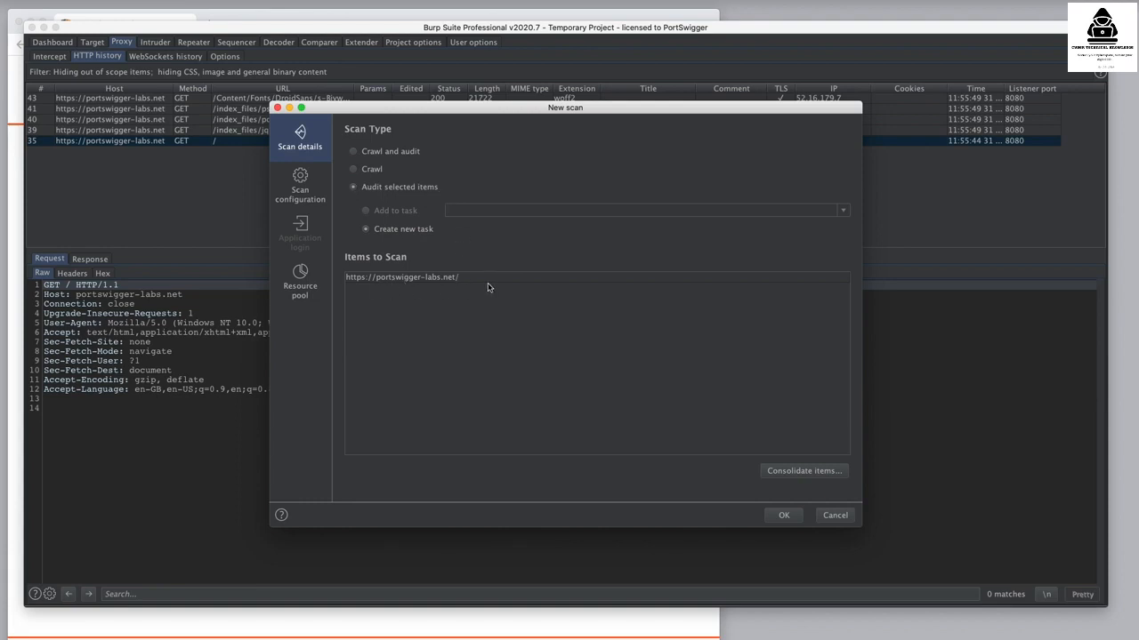
click(308, 193)
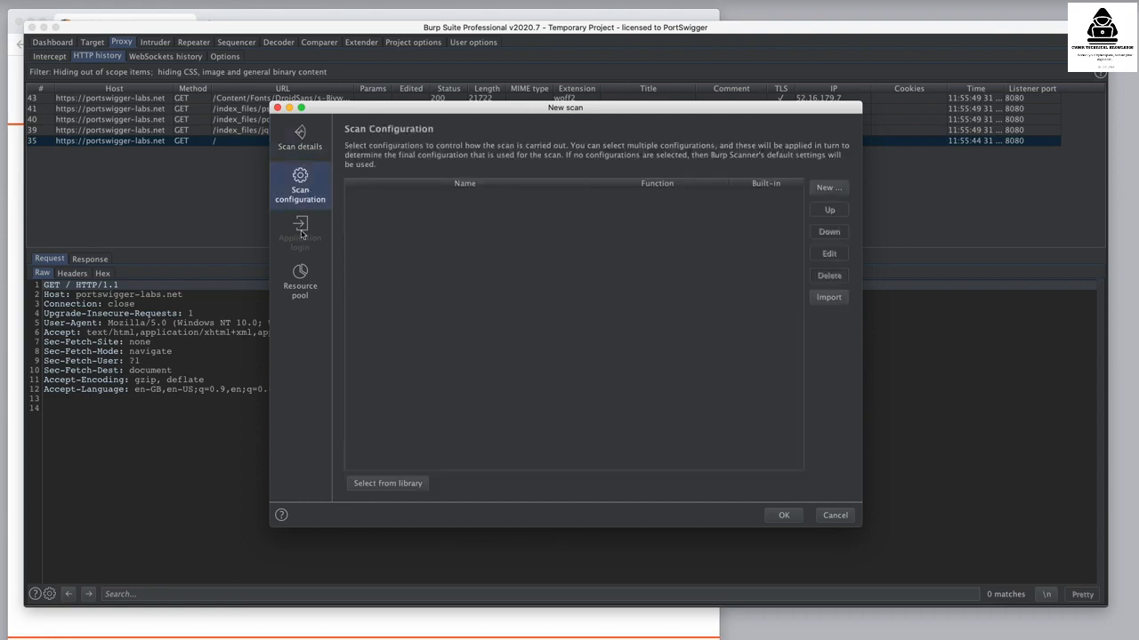
click(300, 147)
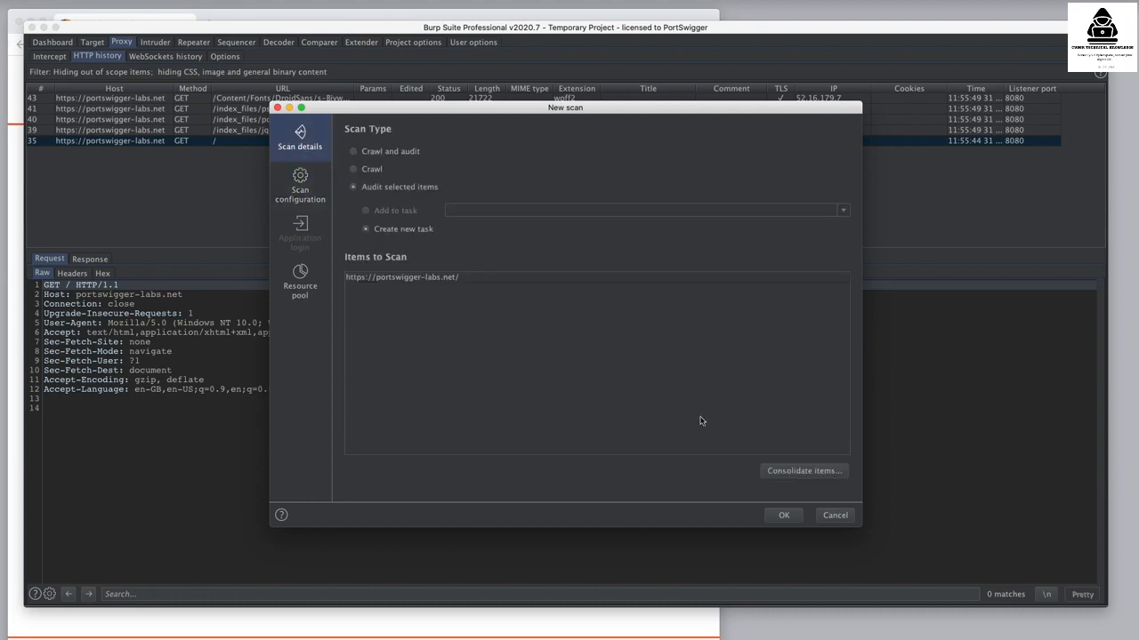
click(786, 516)
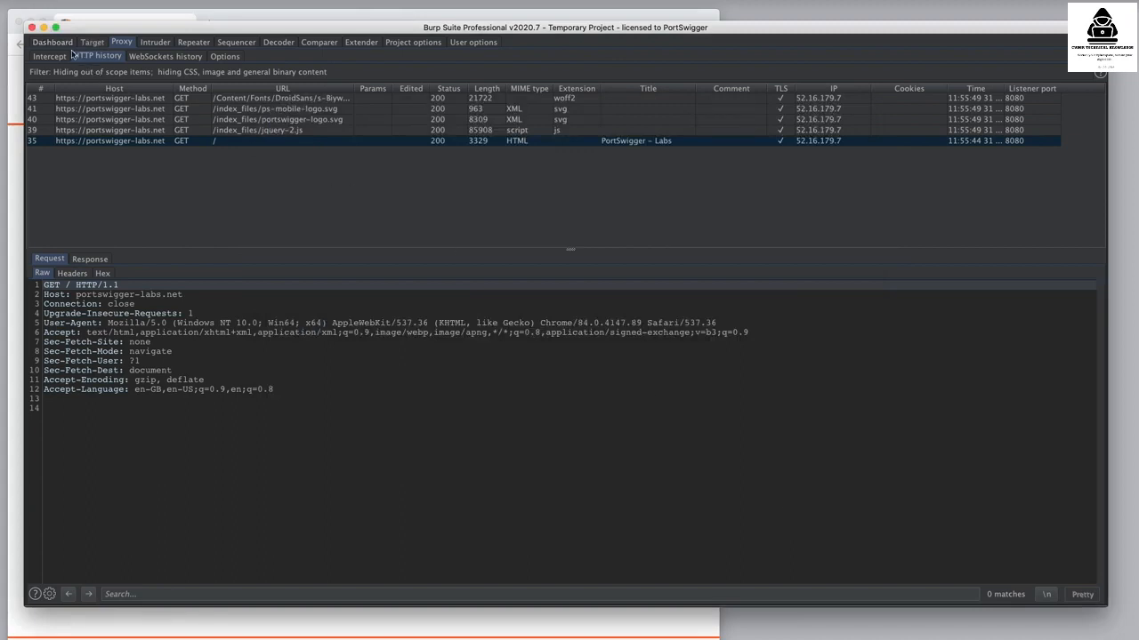
click(63, 42)
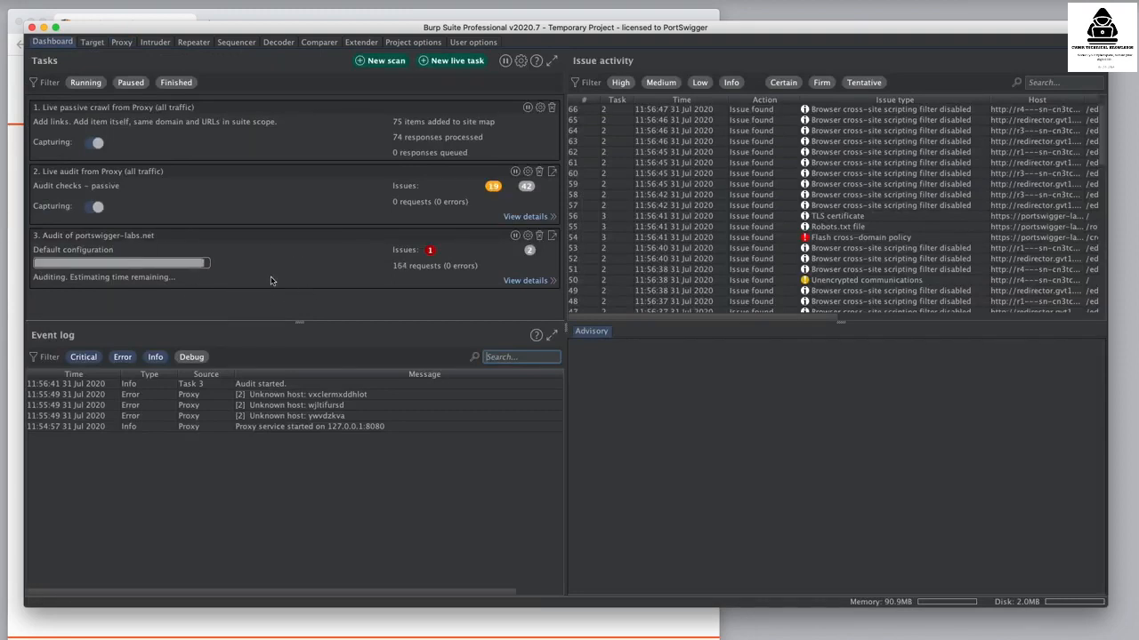
- Open the scan launcher for the DroidSans .woff2 request in the HTTP history, with the audit set to create a new task
click(124, 43)
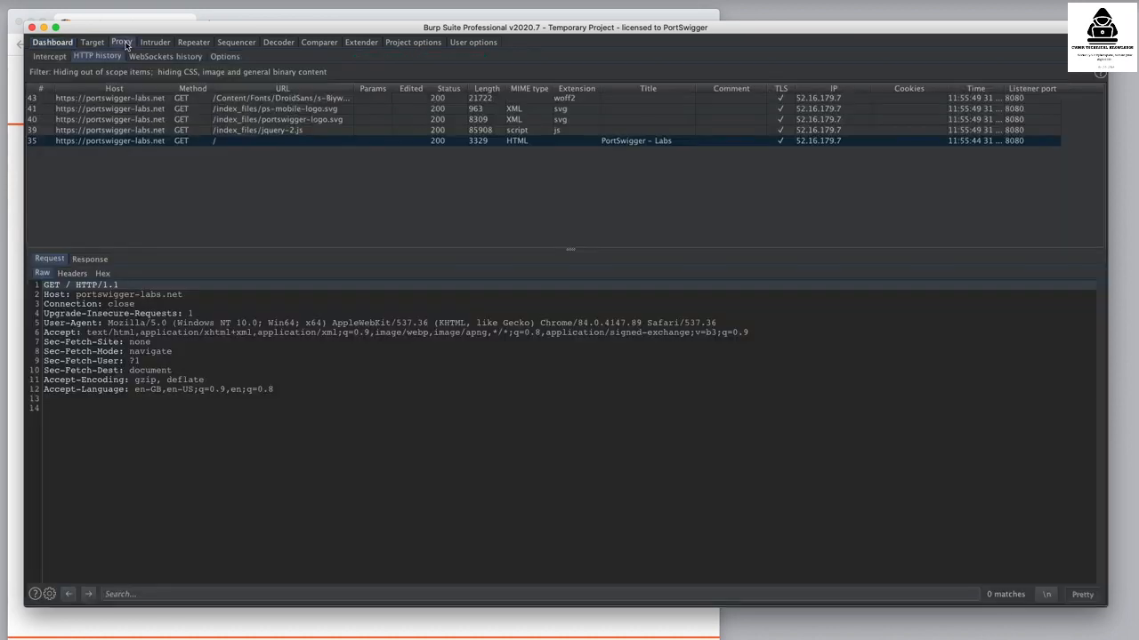
right_click(252, 102)
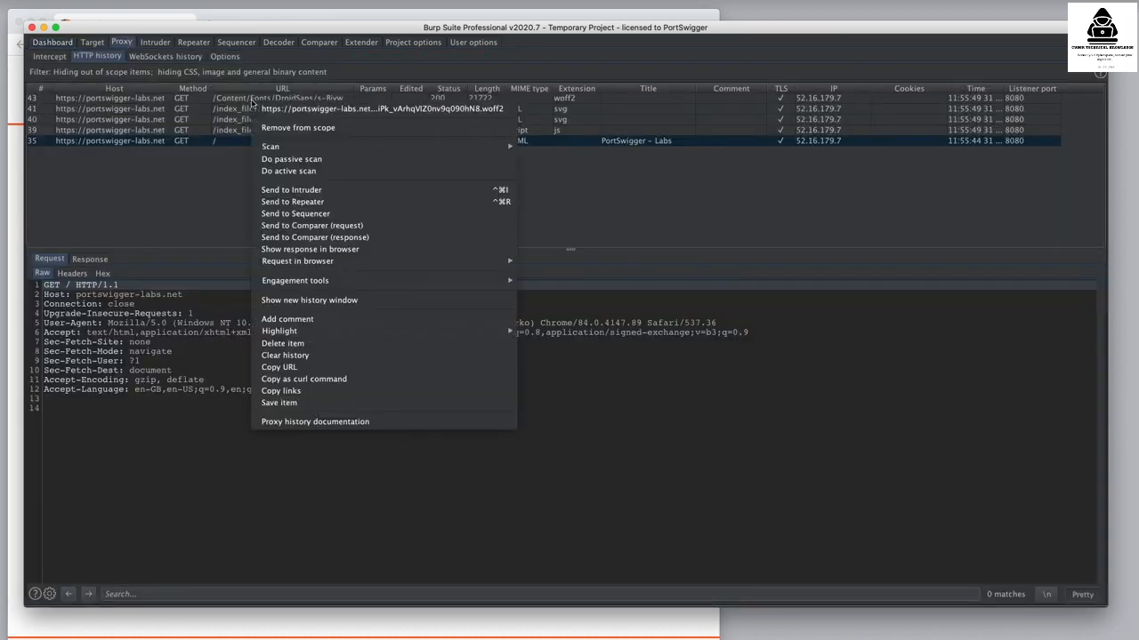
mouse_move(292, 151)
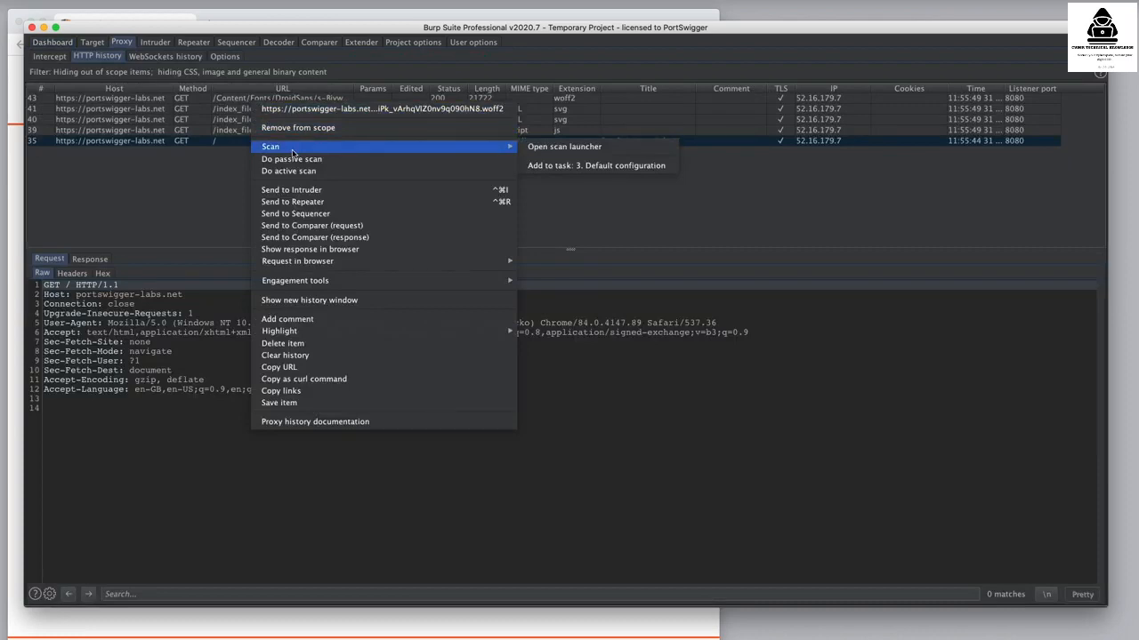
click(553, 148)
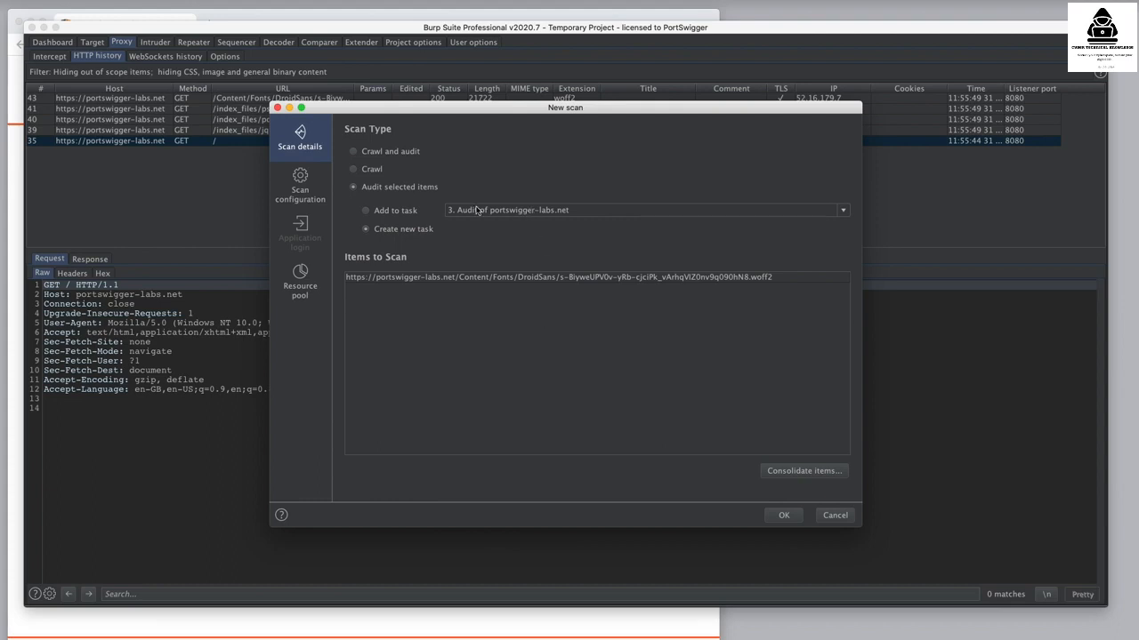
click(407, 215)
click(402, 230)
- Add the library configuration "Audit checks - light active" to the scan, start the audit, and check the new task on the dashboard
click(307, 190)
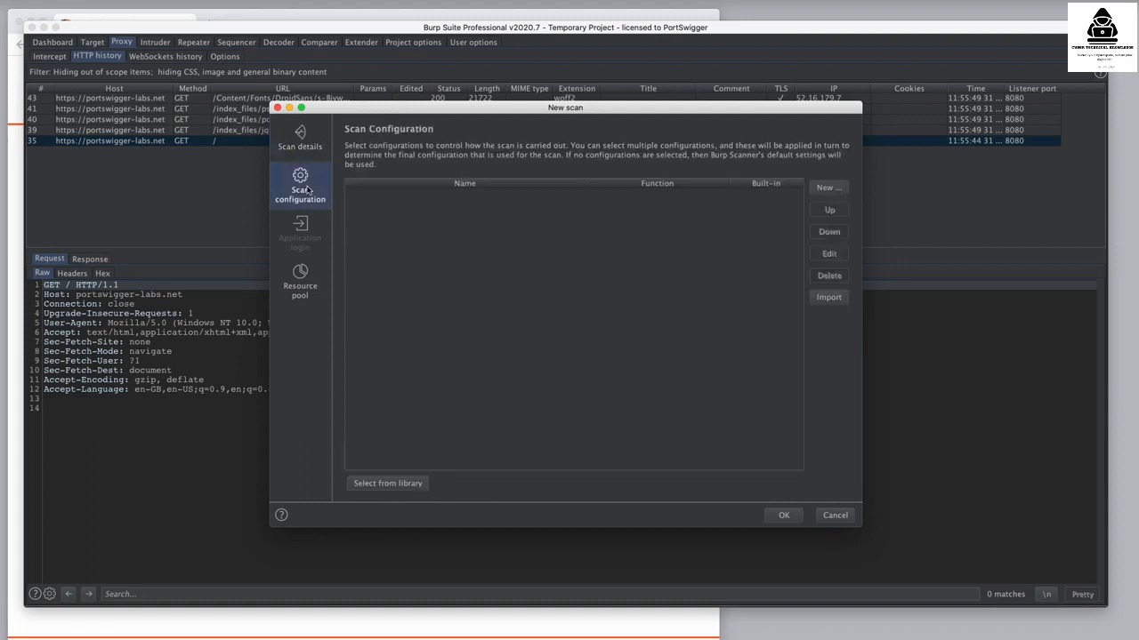
click(391, 484)
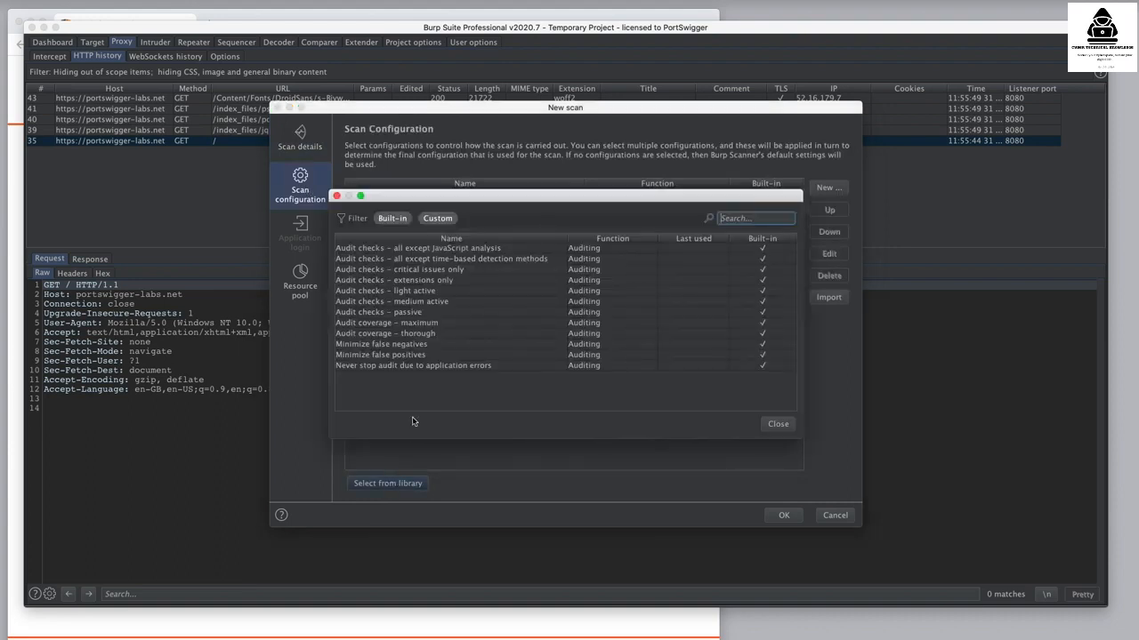
double_click(414, 292)
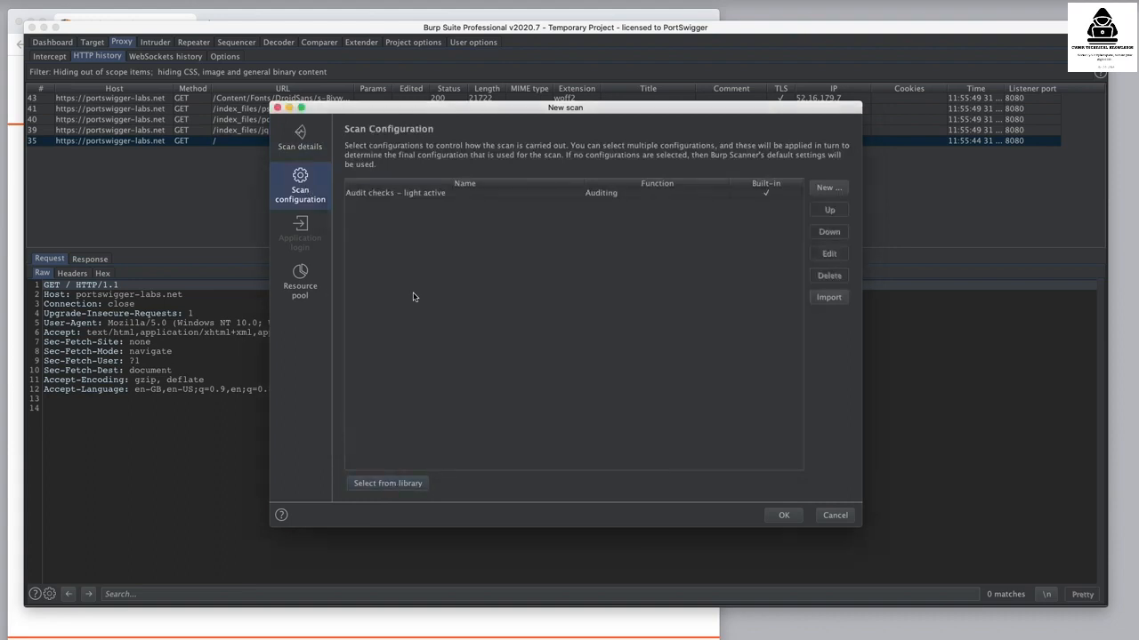
click(774, 514)
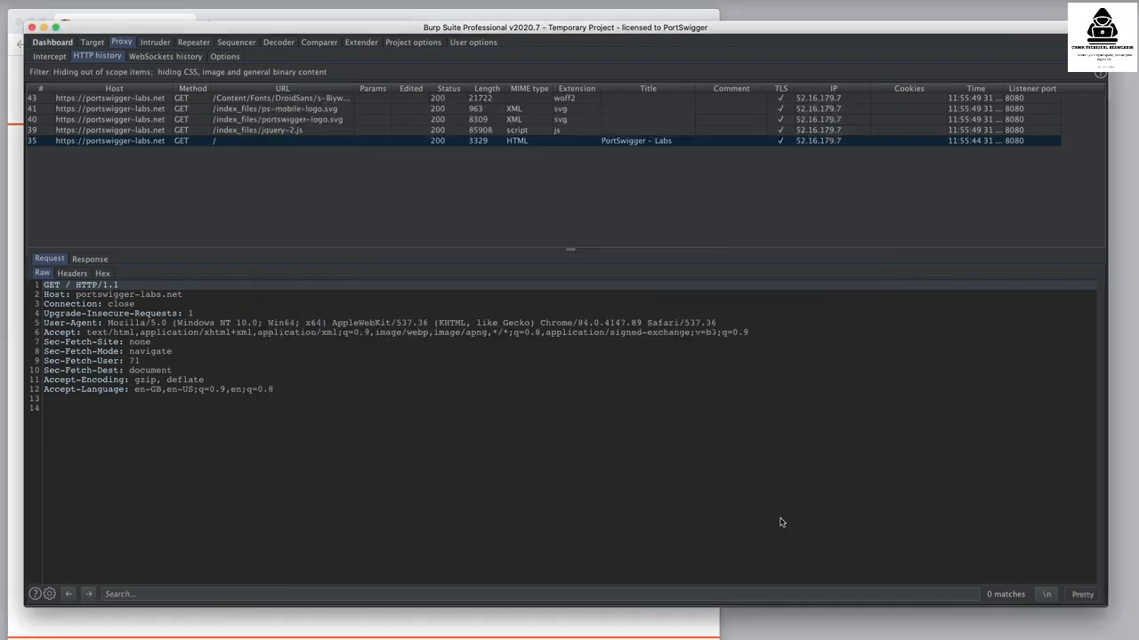
click(64, 44)
scroll(300, 222, down, 3)
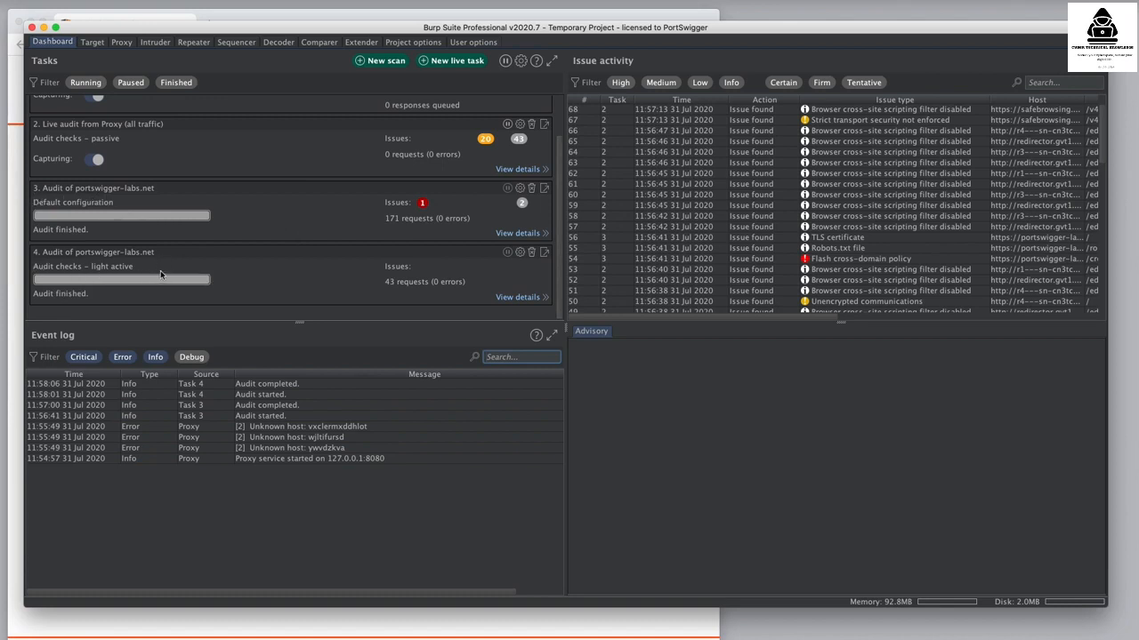
- Add the /index_files/portswigger-logo.svg request from the HTTP history to the existing "Audit checks - light active" task
click(121, 43)
click(276, 121)
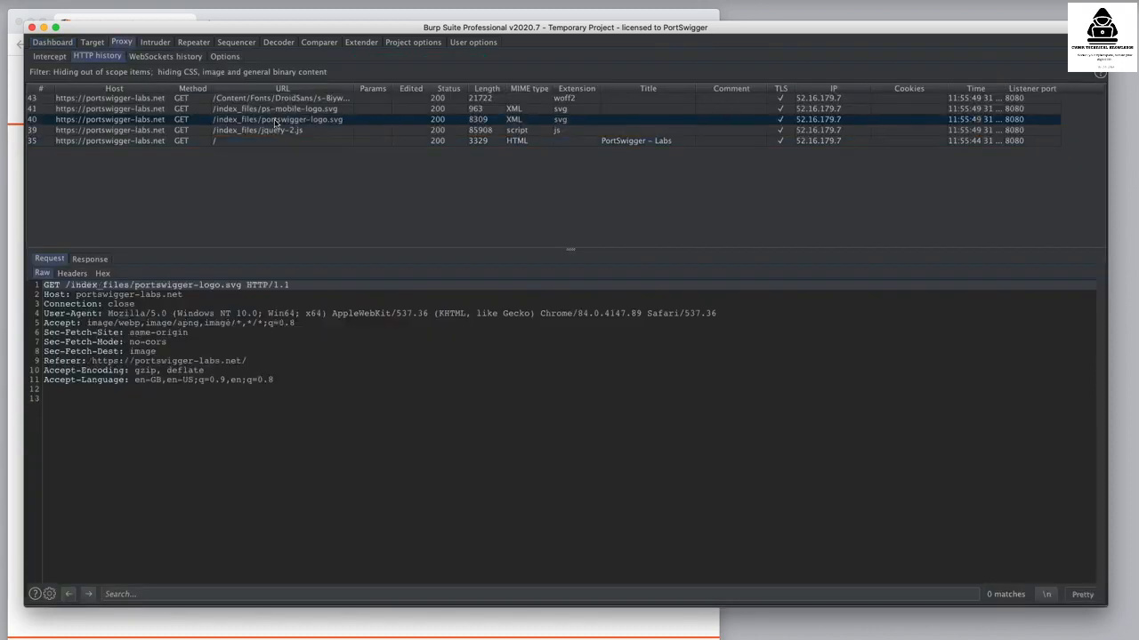
right_click(275, 123)
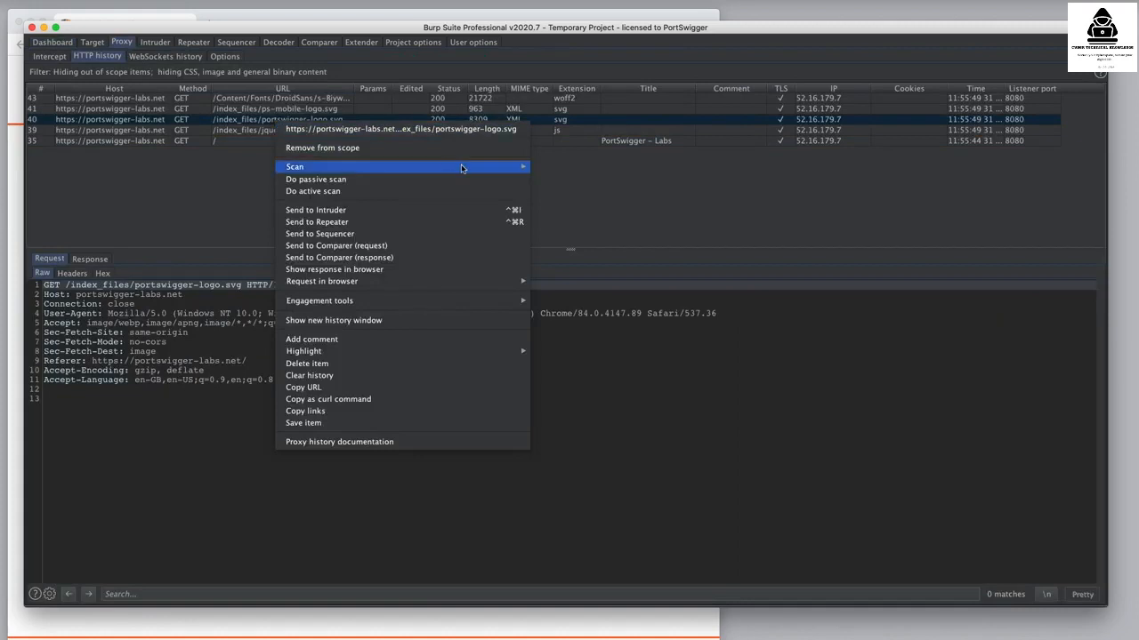
mouse_move(460, 167)
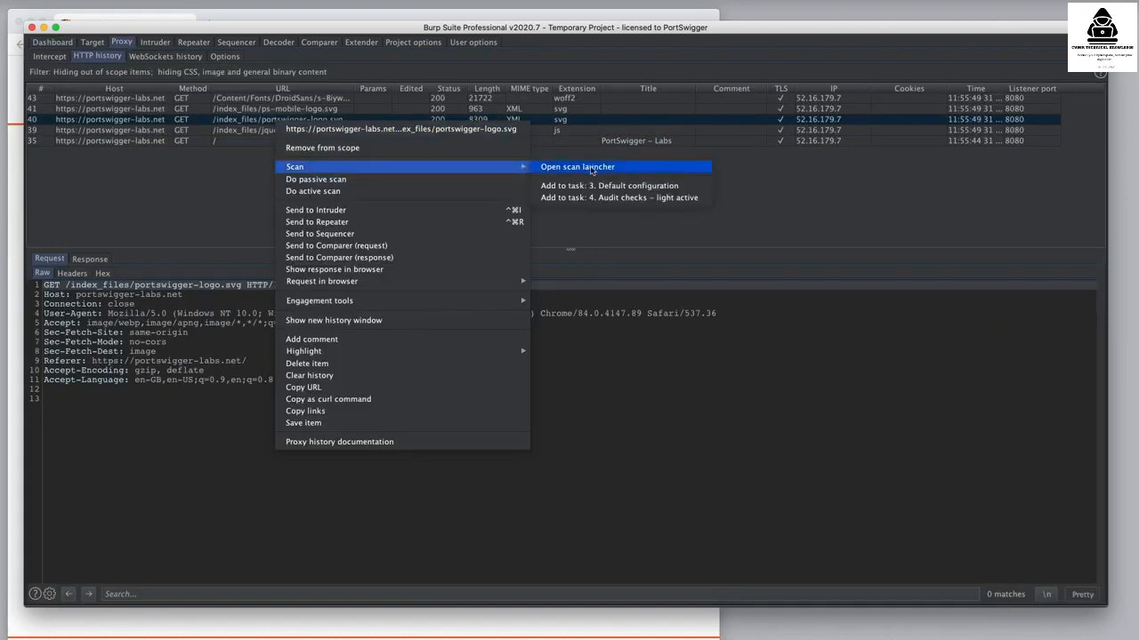
click(661, 199)
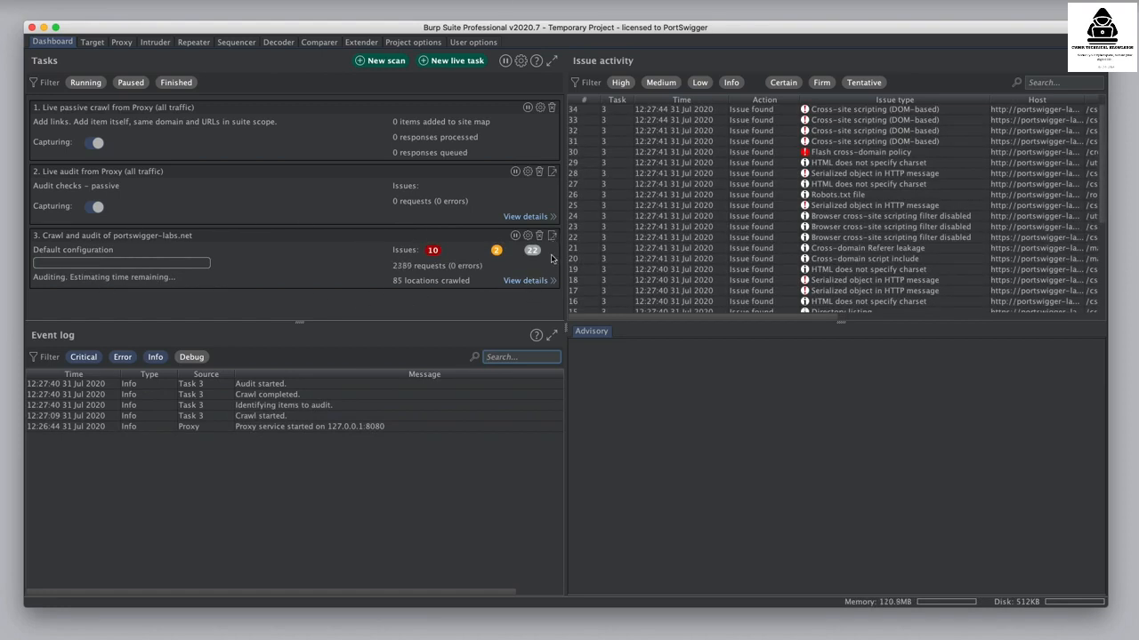
- View the task details and the list of audit items for the crawl and audit of portswigger-labs.net
click(531, 283)
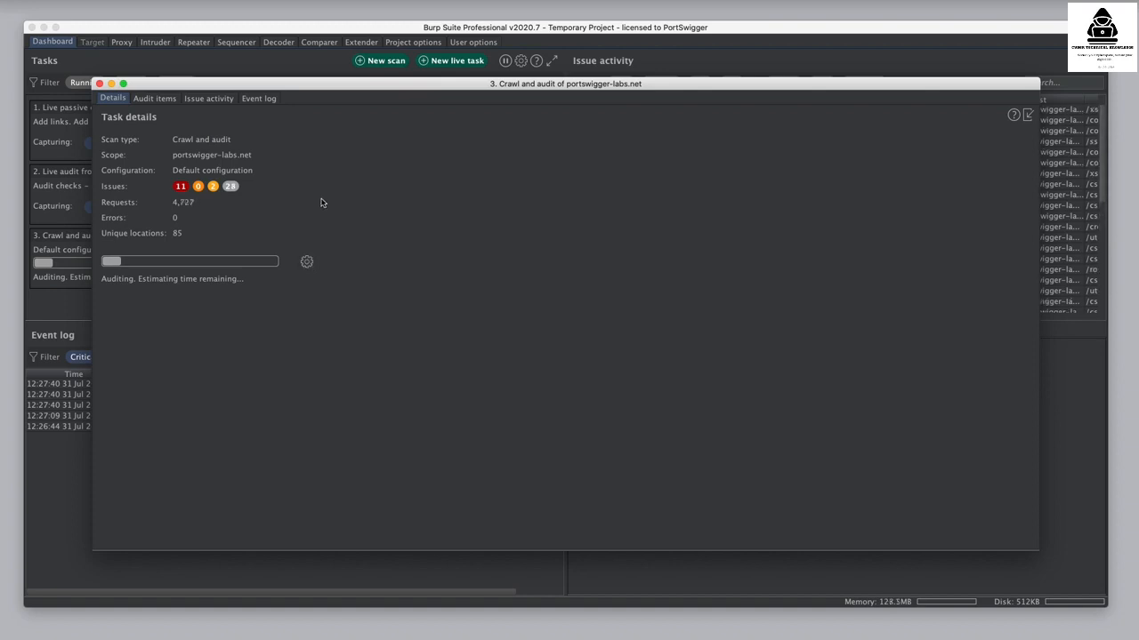
click(155, 98)
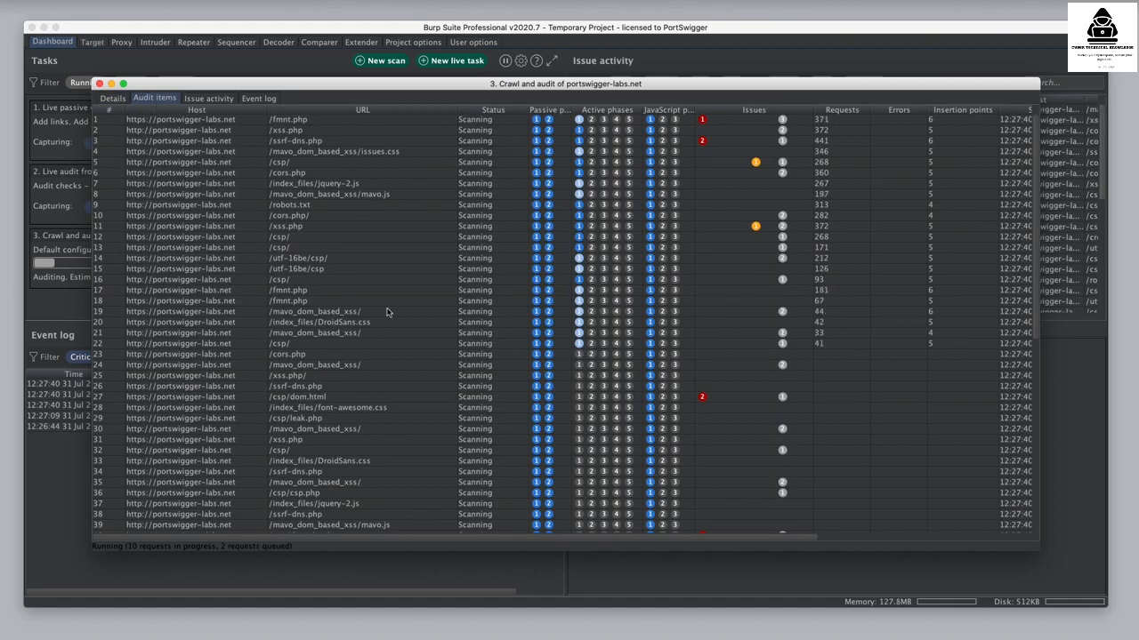
- Look through the audit items and inspect the base request and base response of item 5, /csp/
scroll(388, 313, down, 8)
scroll(388, 313, up, 8)
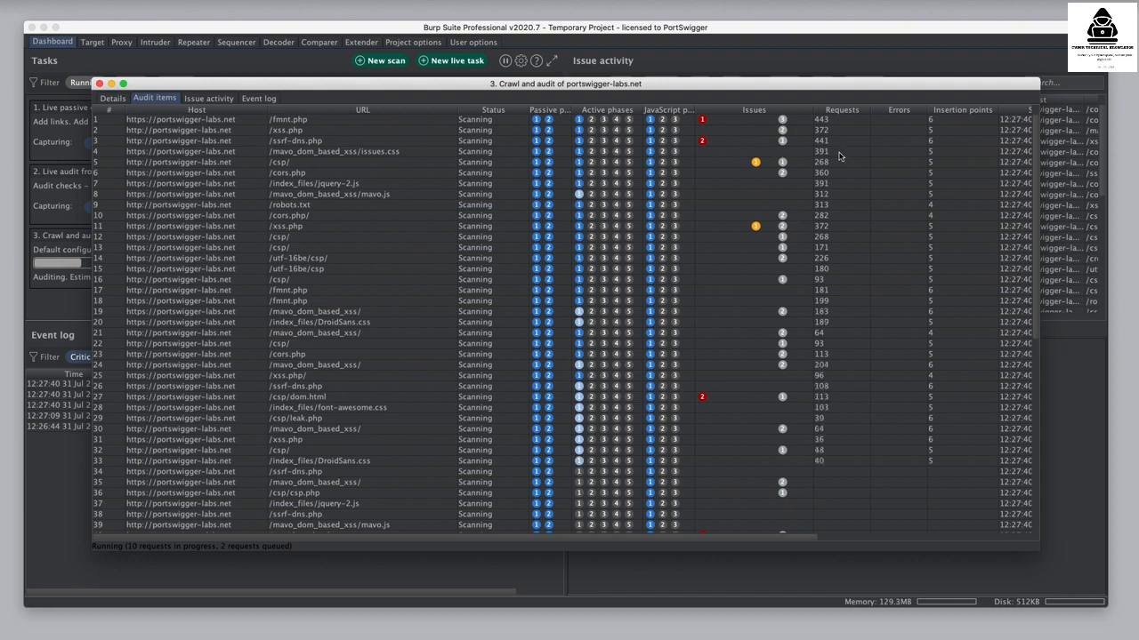
click(294, 165)
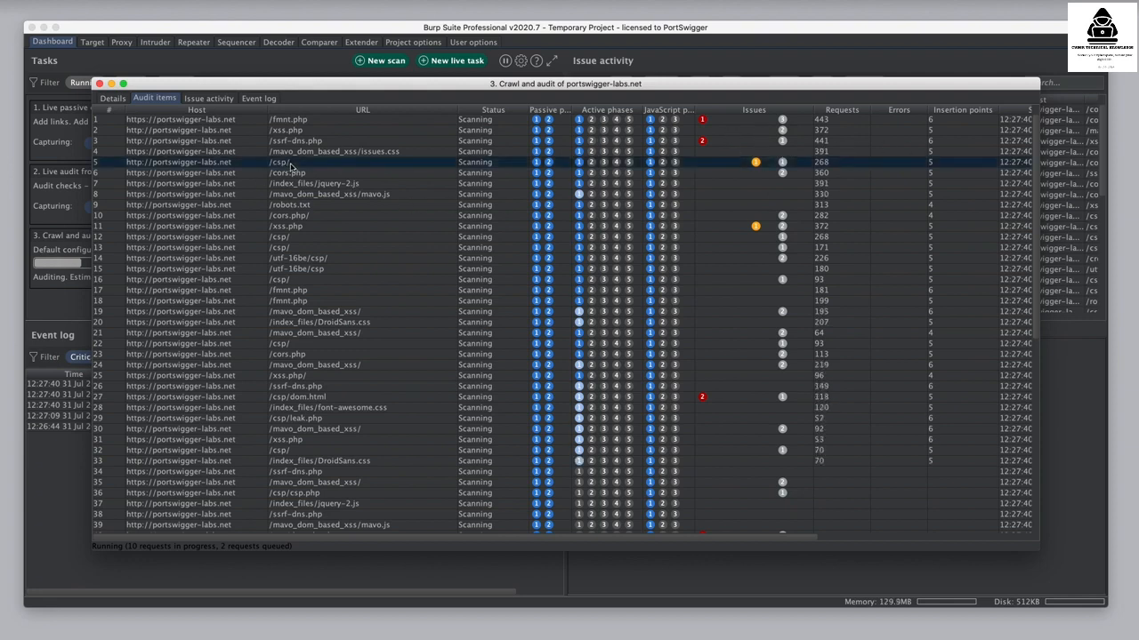
double_click(296, 165)
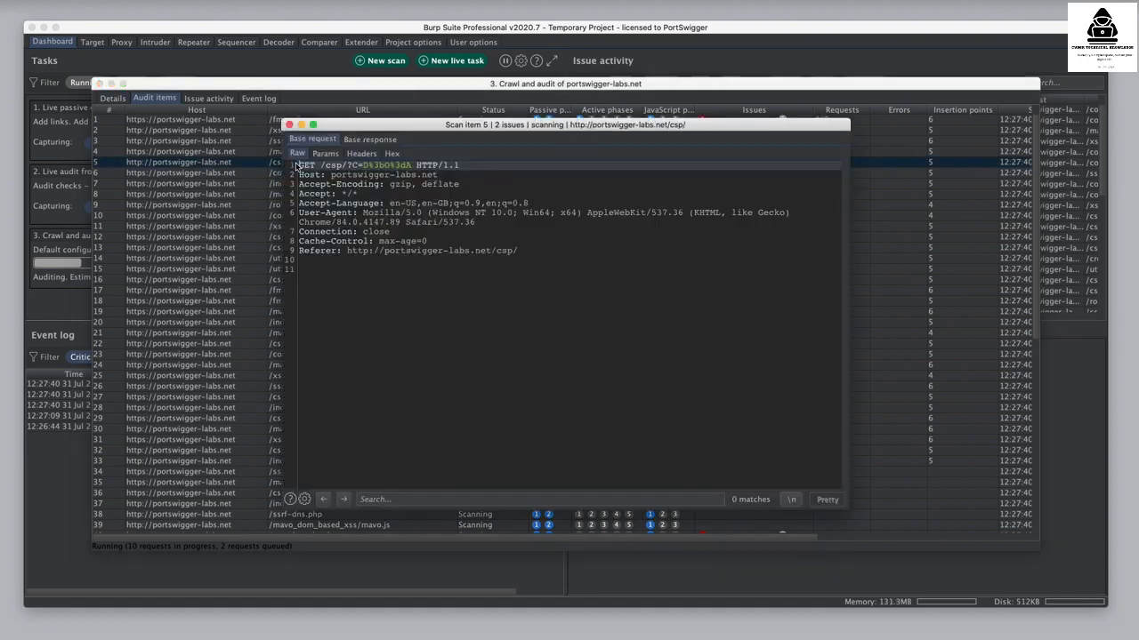
click(367, 139)
click(328, 141)
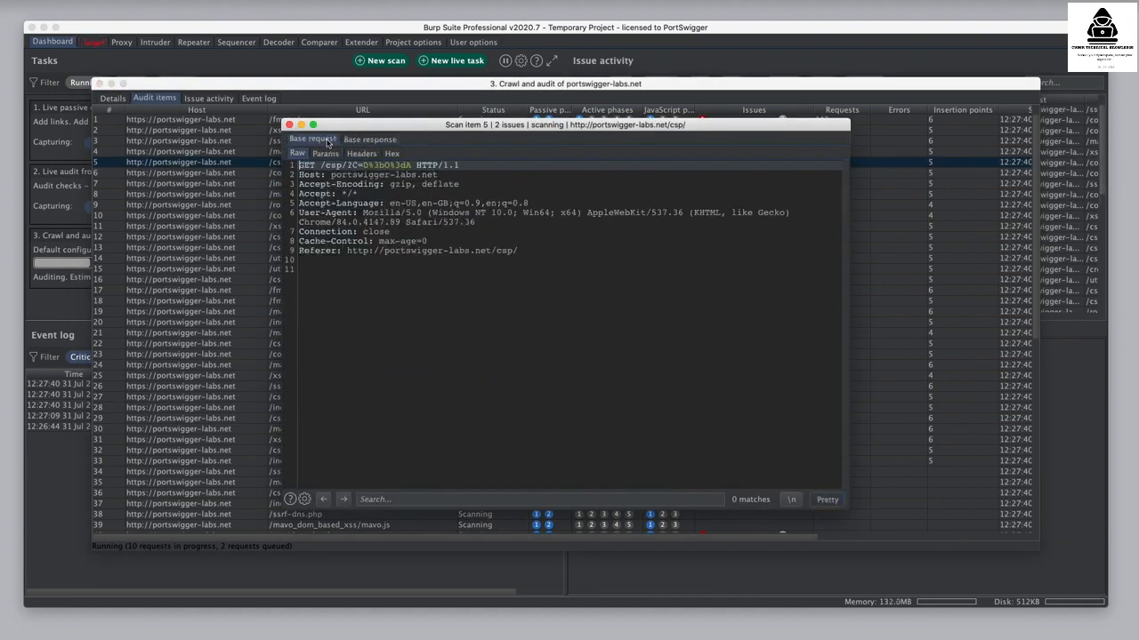
click(288, 124)
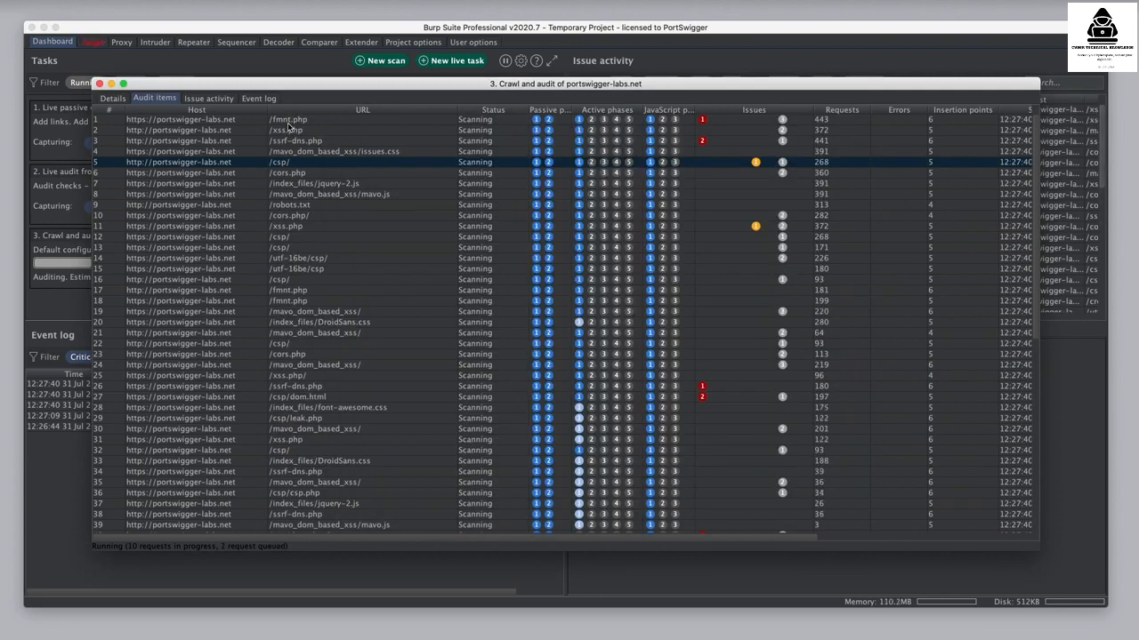
- Review the task's issue activity, reading the advisory for reflected cross-site scripting and the request and response for External service interaction (DNS)
click(222, 100)
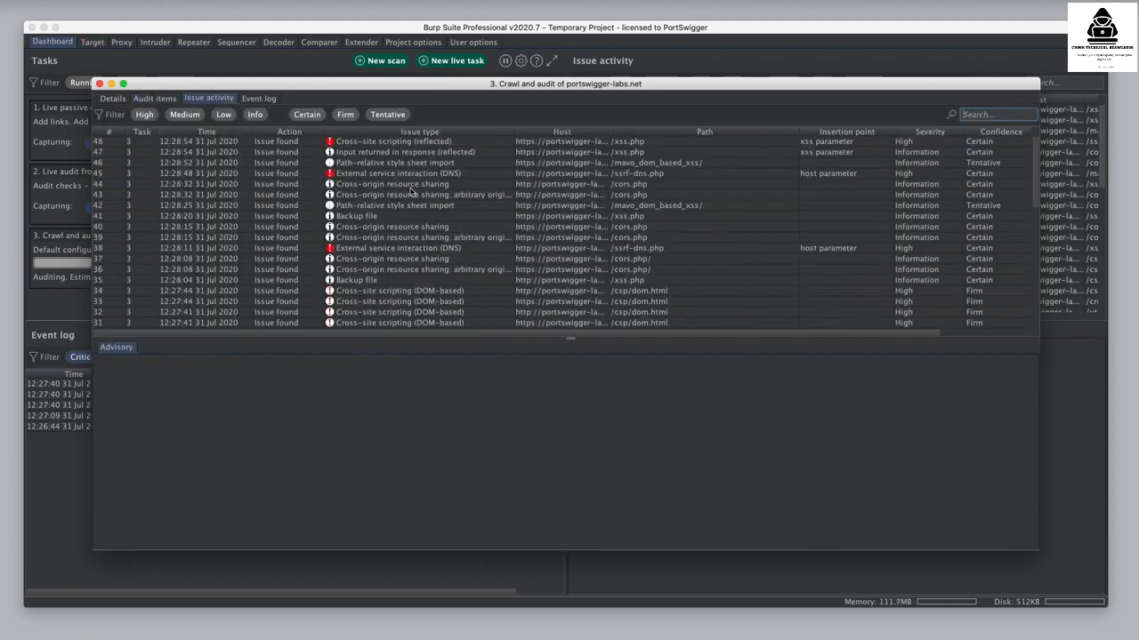
scroll(412, 192, down, 10)
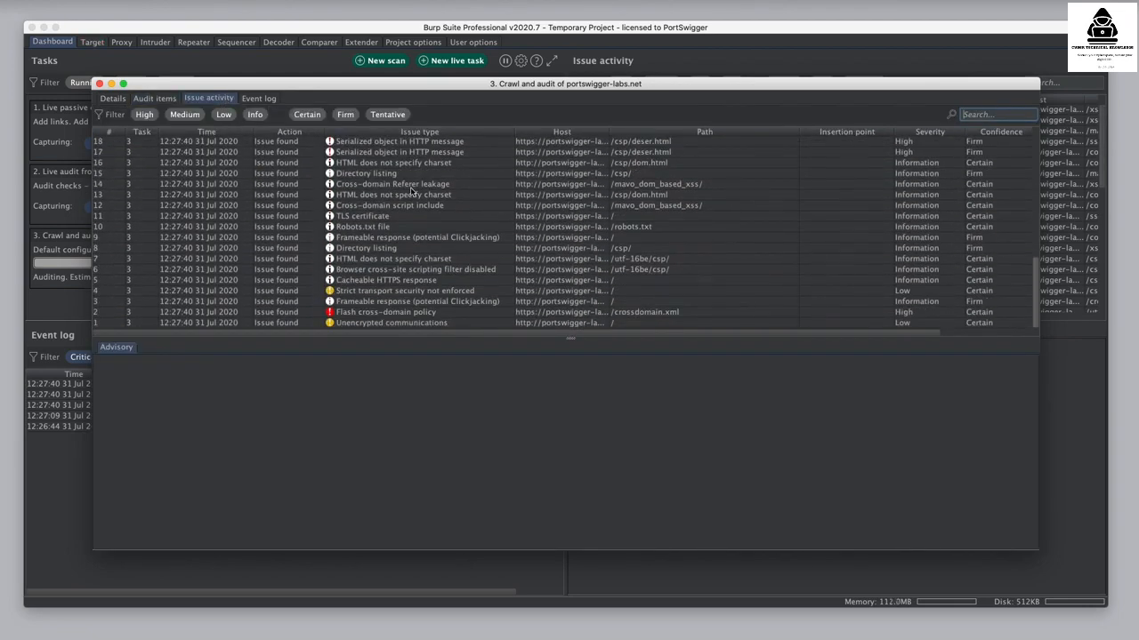
scroll(412, 192, up, 10)
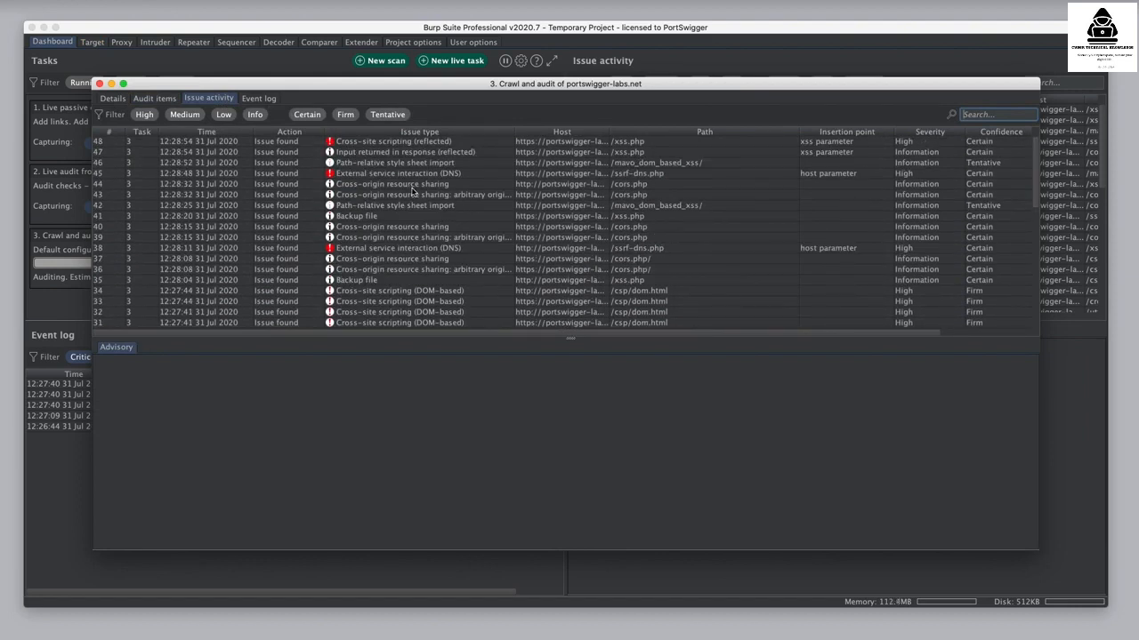
click(399, 144)
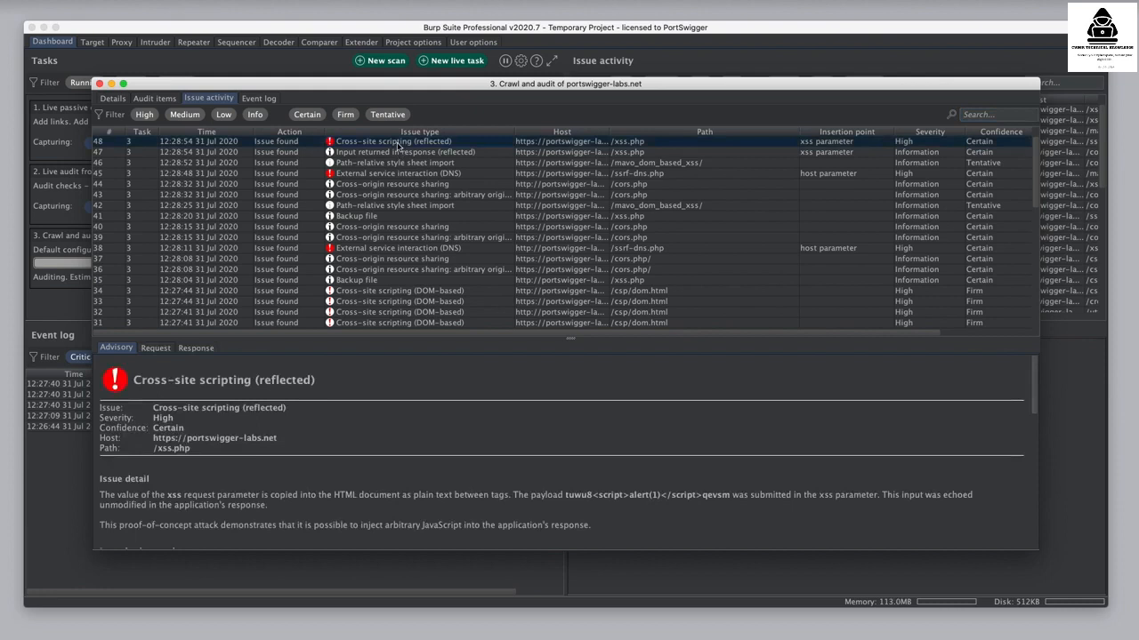
click(401, 175)
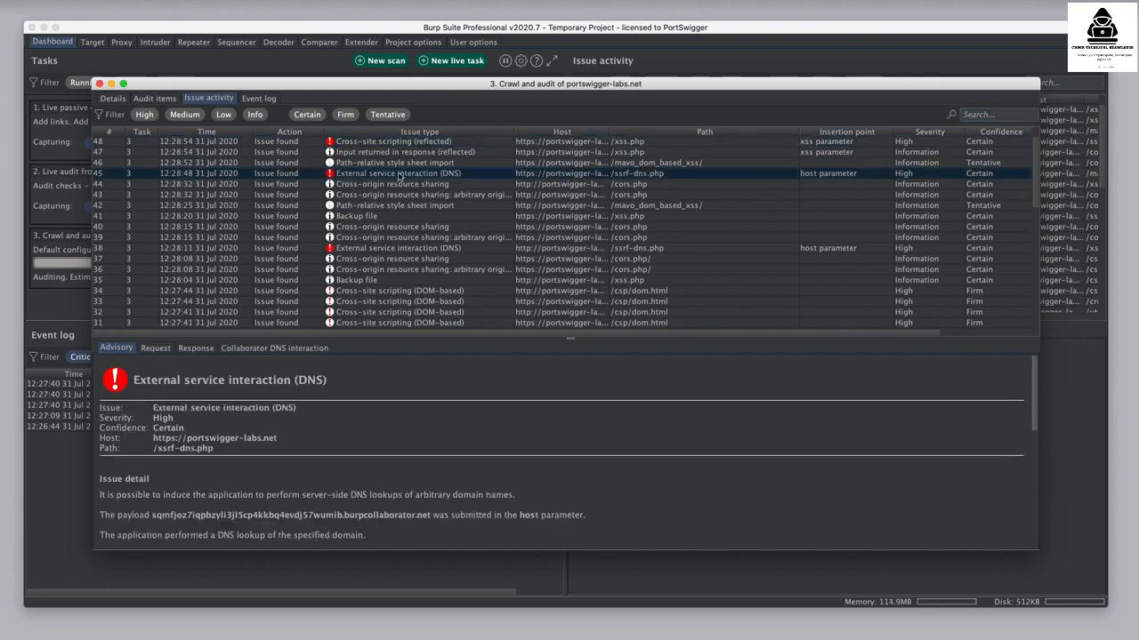
click(155, 348)
click(196, 348)
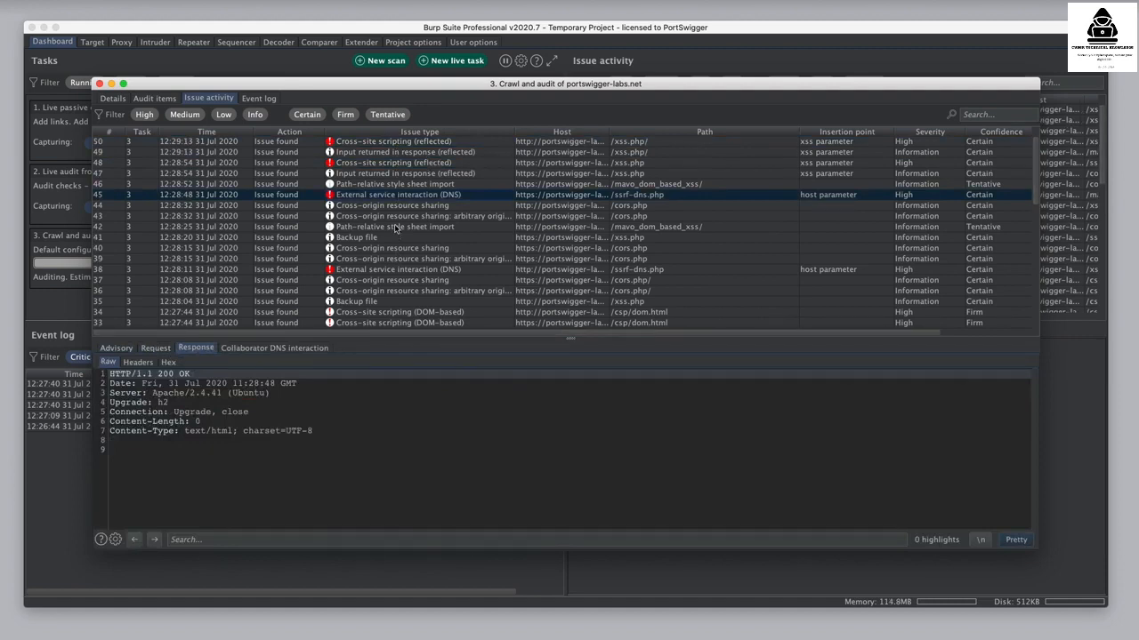
click(257, 99)
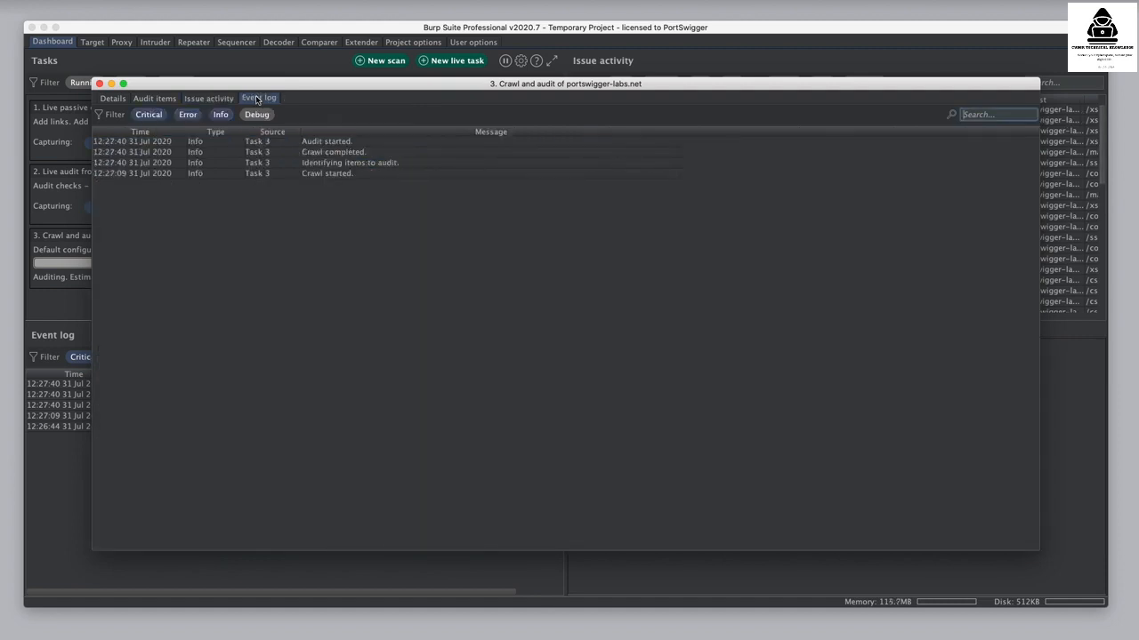
click(98, 83)
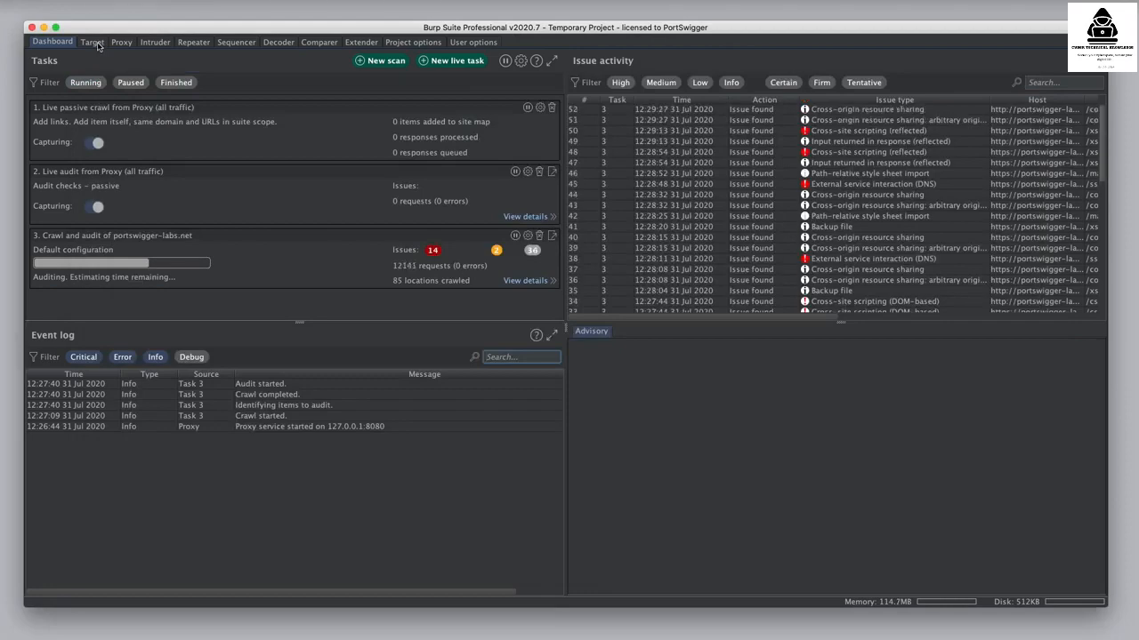
click(92, 43)
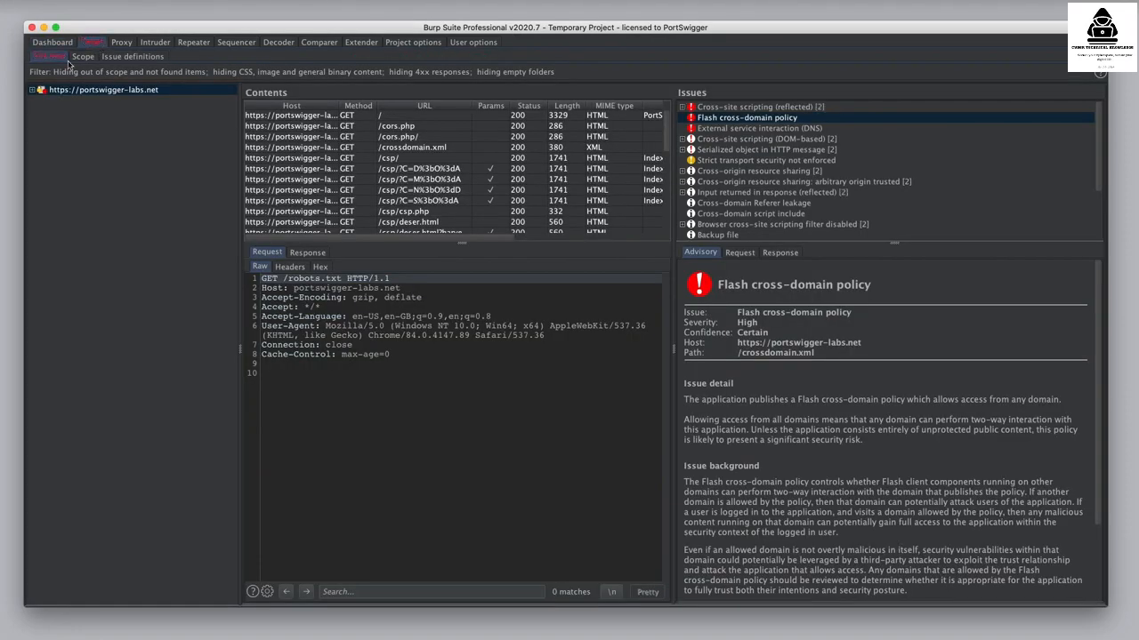
click(32, 90)
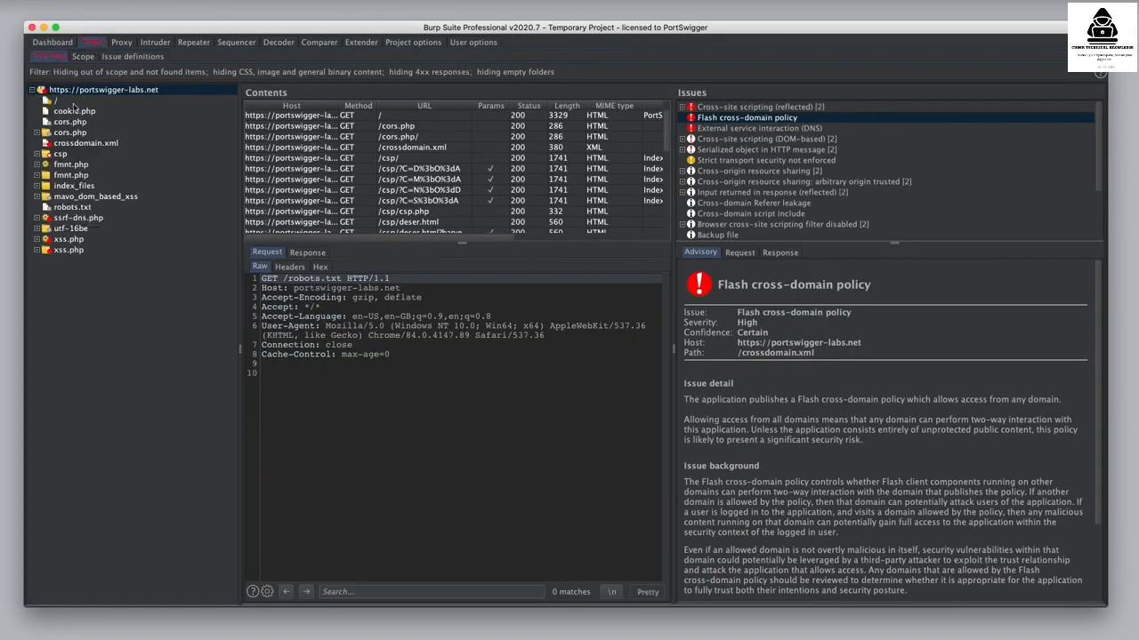
click(763, 130)
shift+click(764, 161)
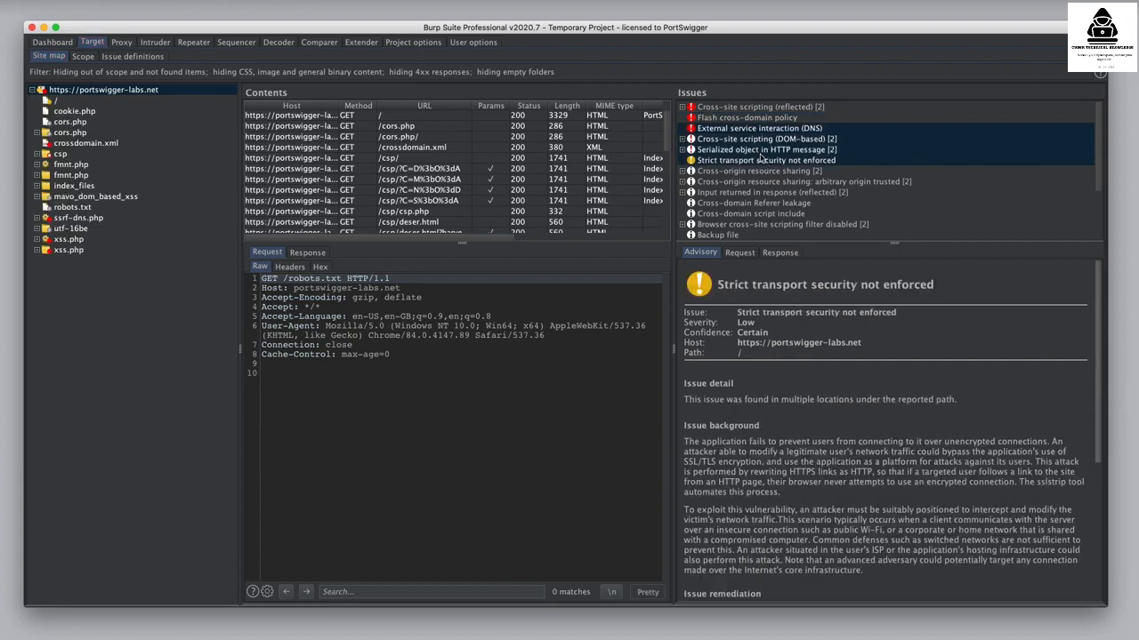
right_click(762, 159)
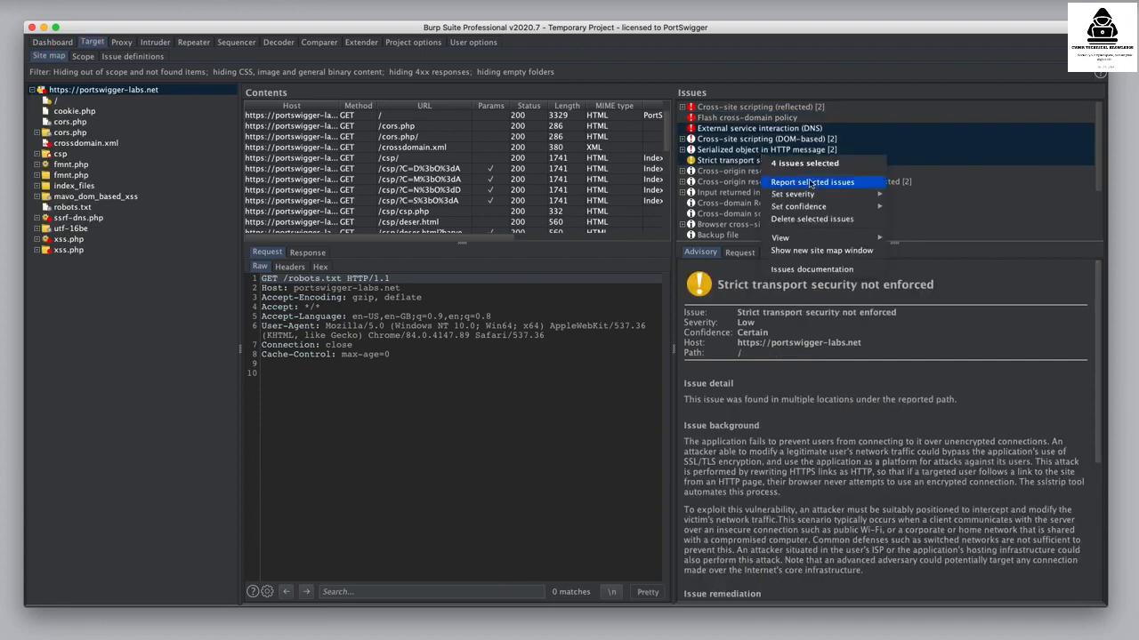
click(749, 182)
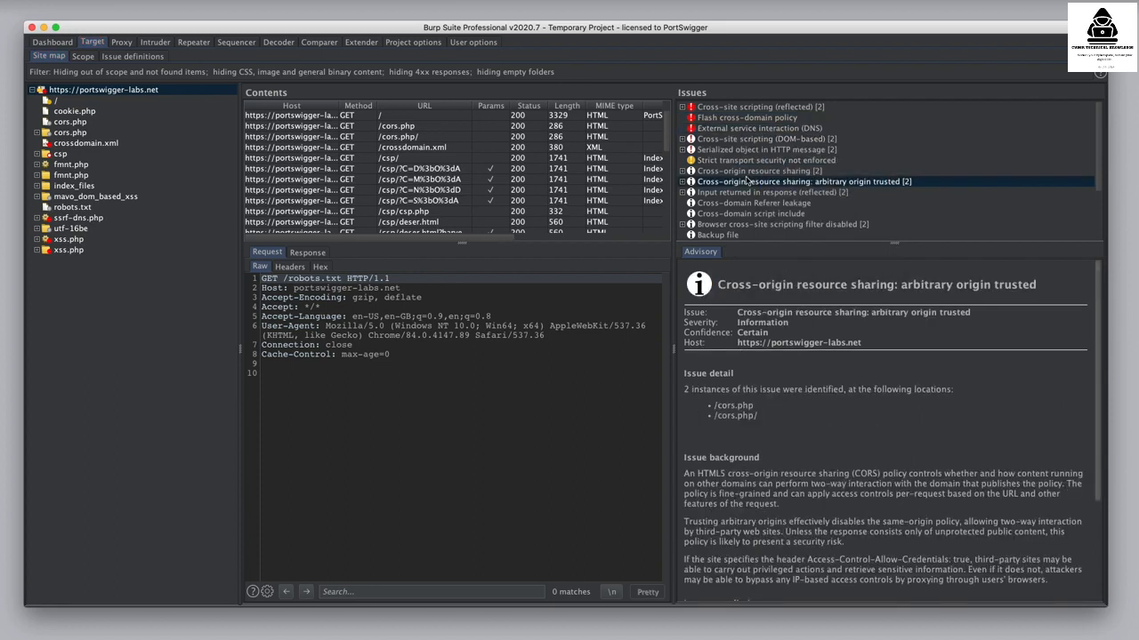
right_click(113, 93)
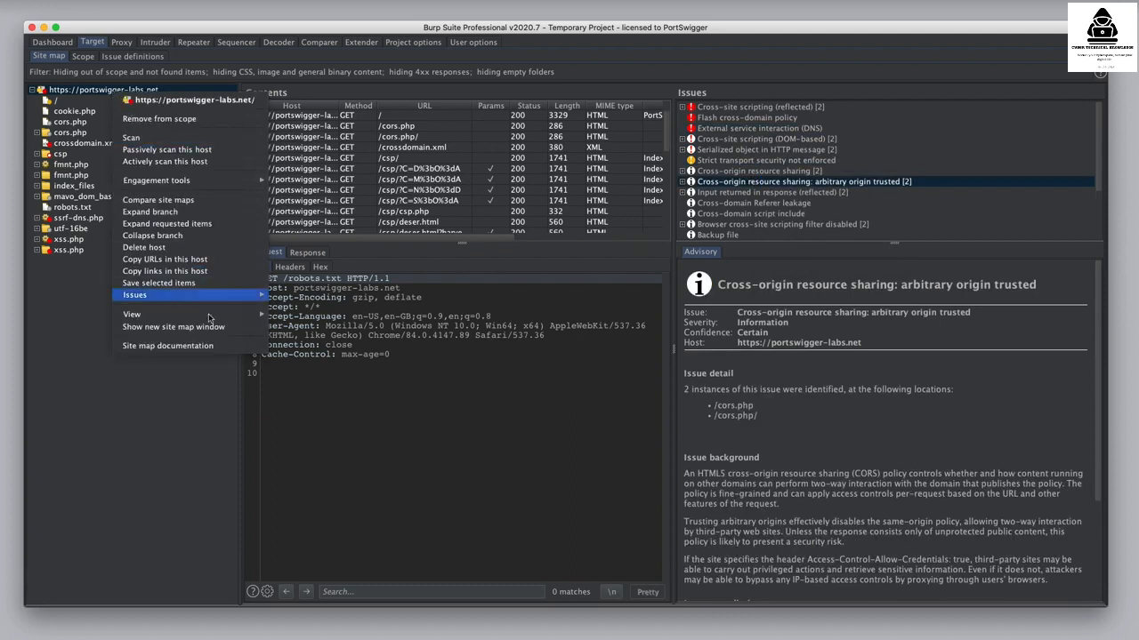
mouse_move(214, 294)
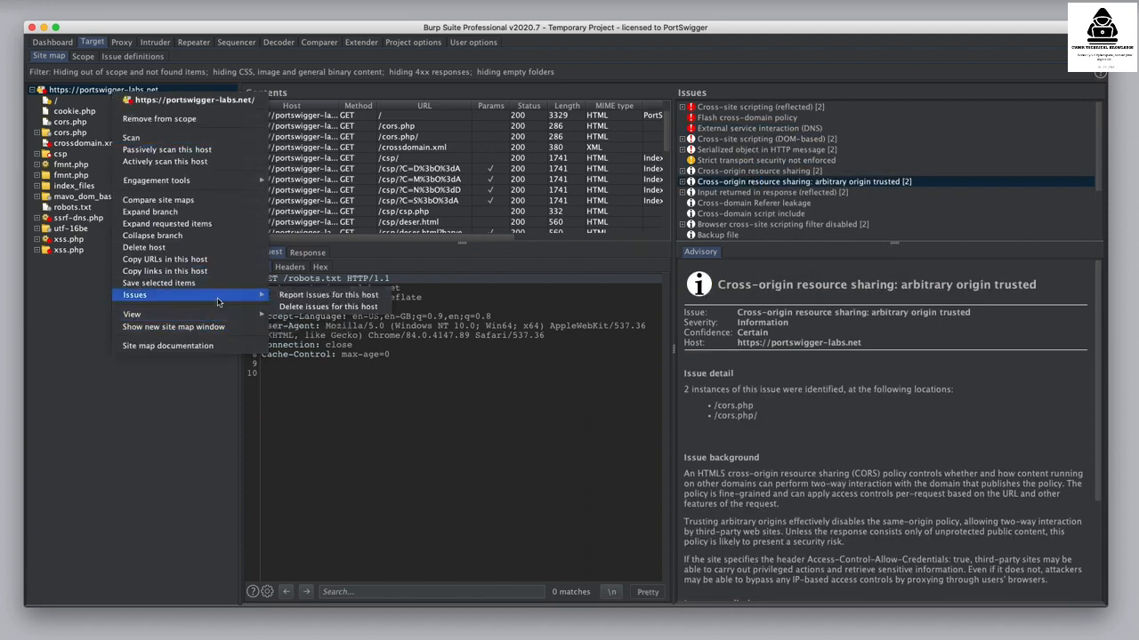
click(321, 297)
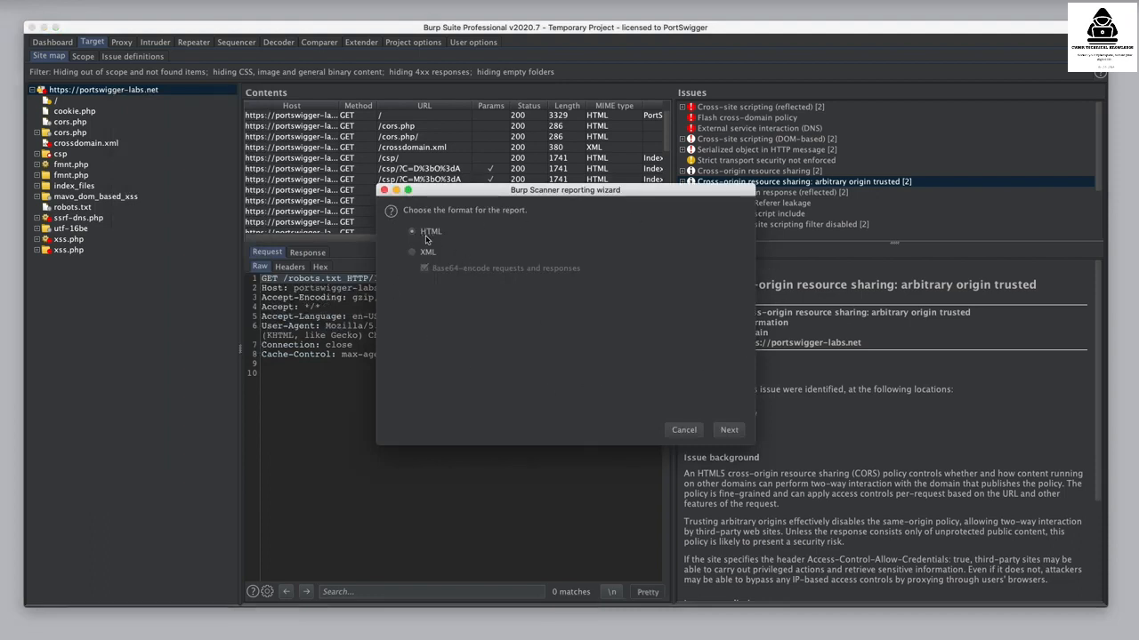
click(731, 431)
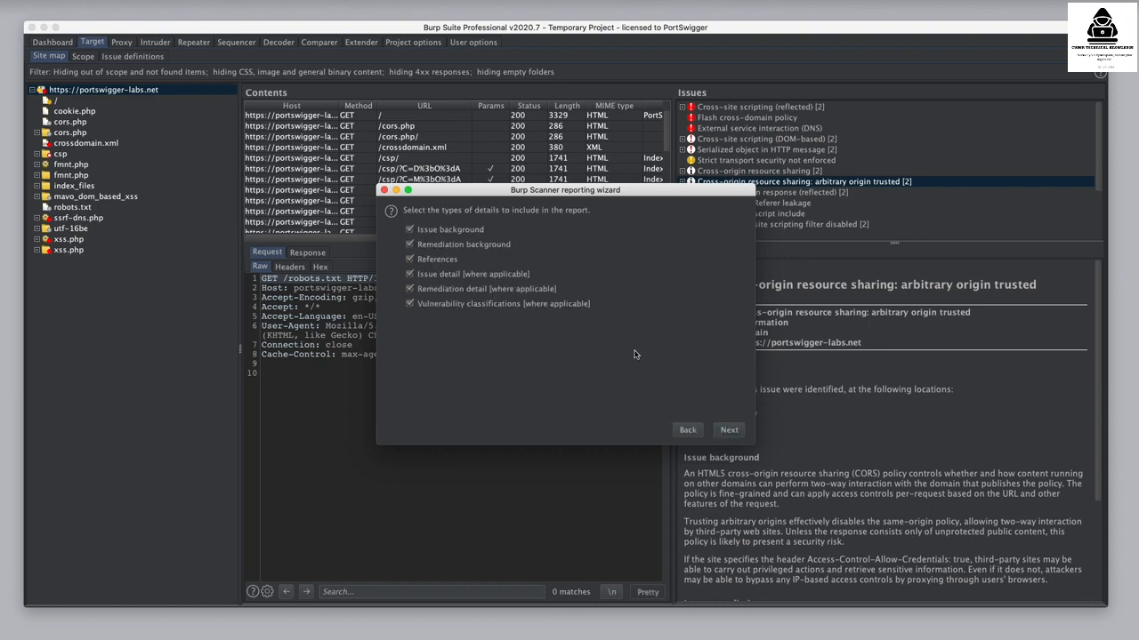
click(728, 431)
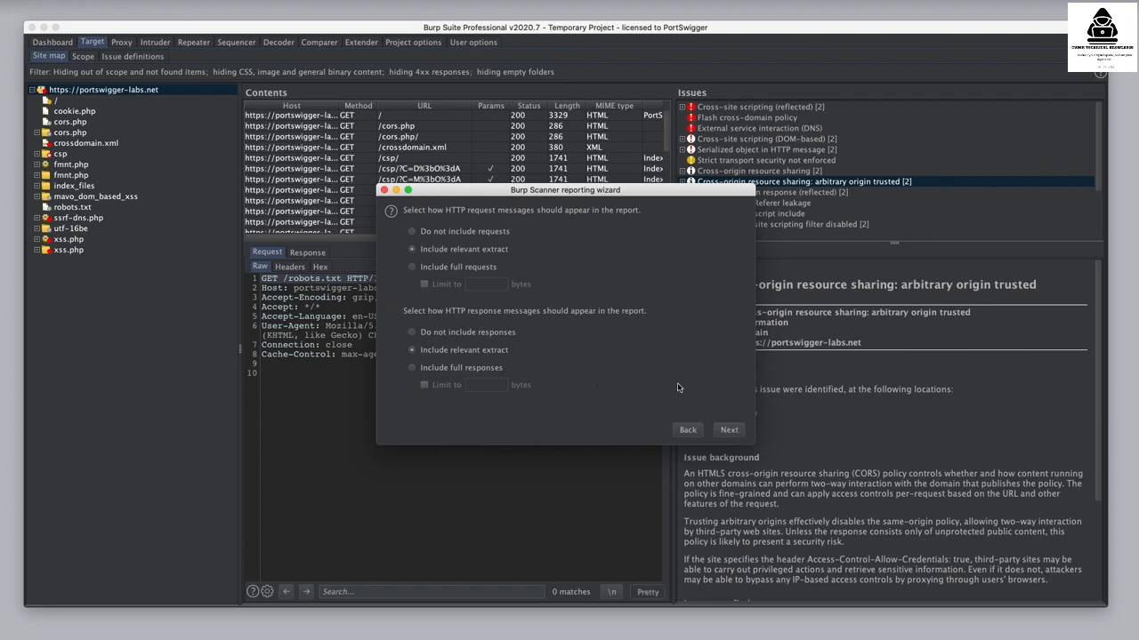
click(729, 431)
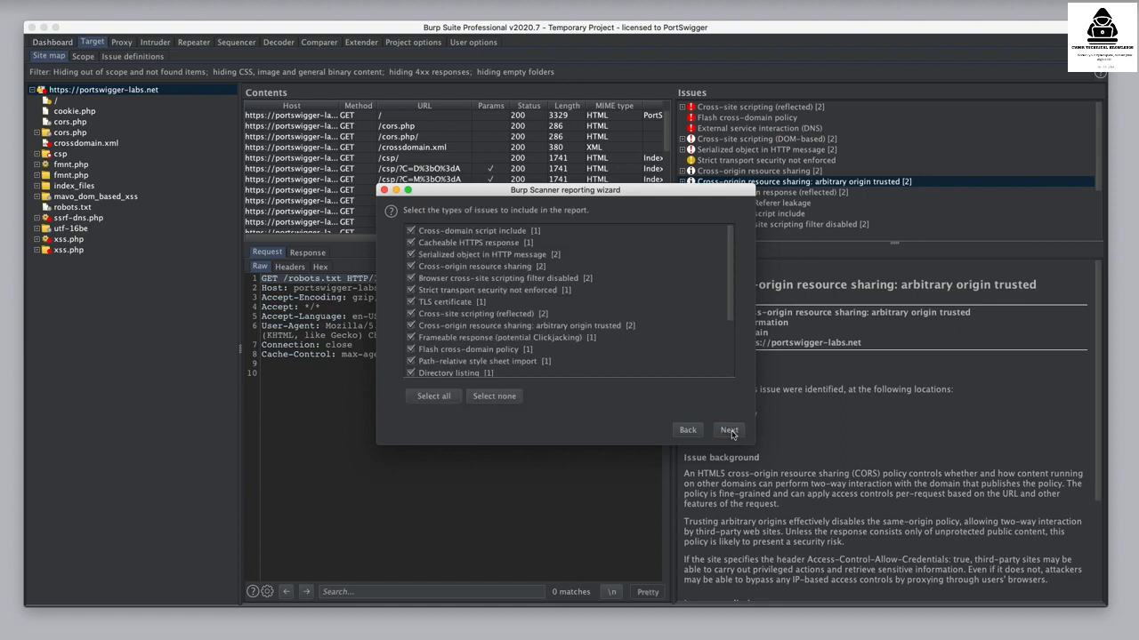
click(729, 432)
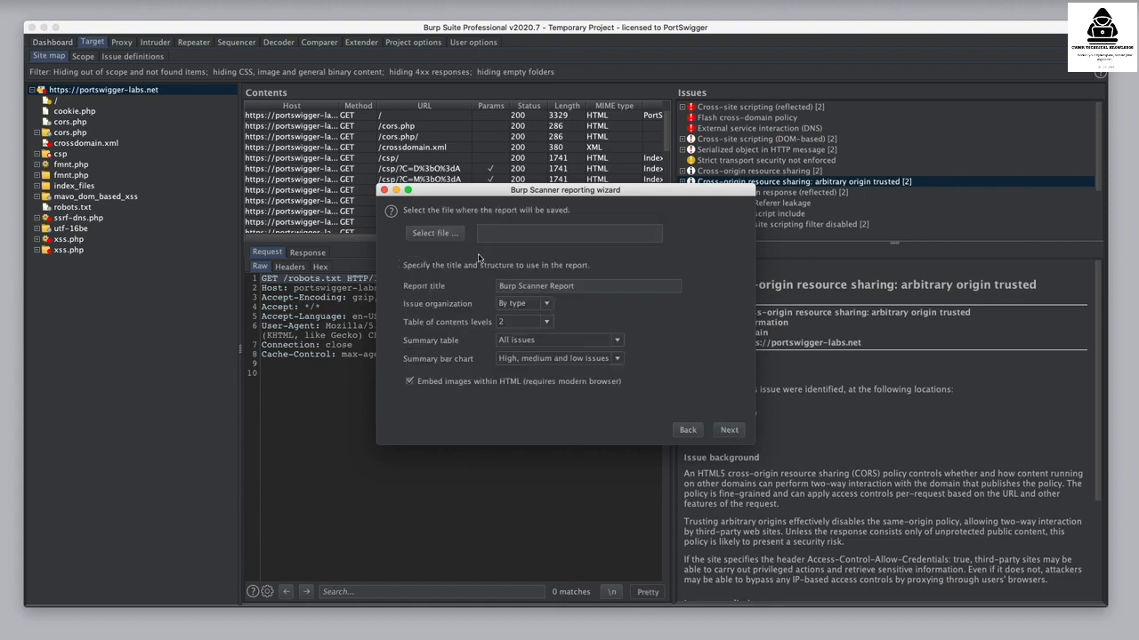
- Save the report in the Reports folder as "my report", generate it with the default title and structure, and close the wizard
click(436, 233)
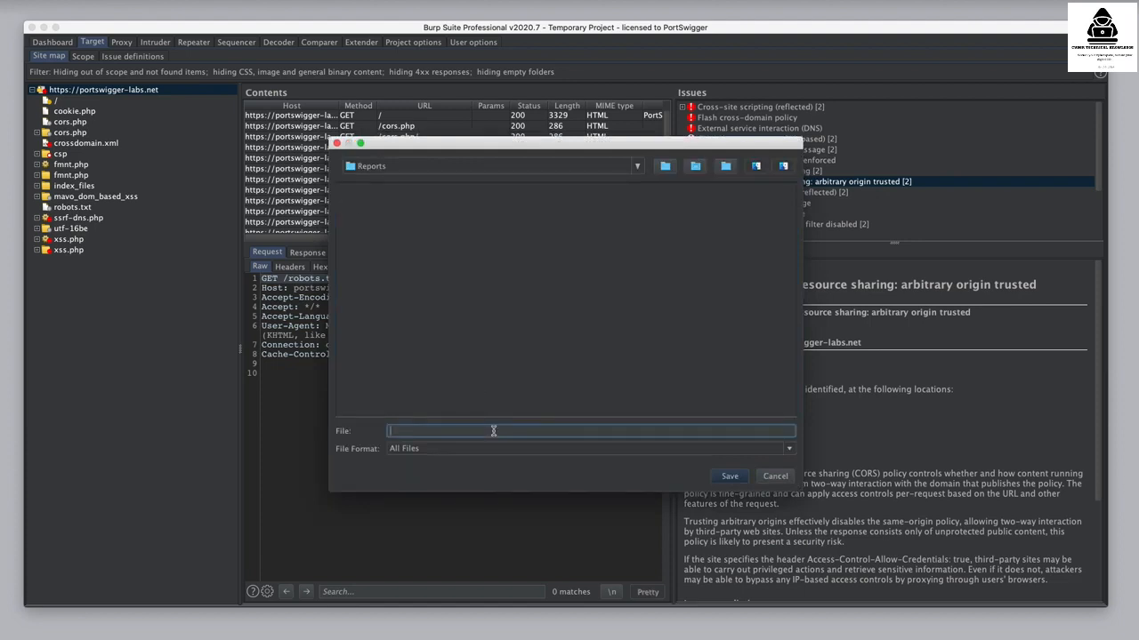
text(my report)
click(731, 477)
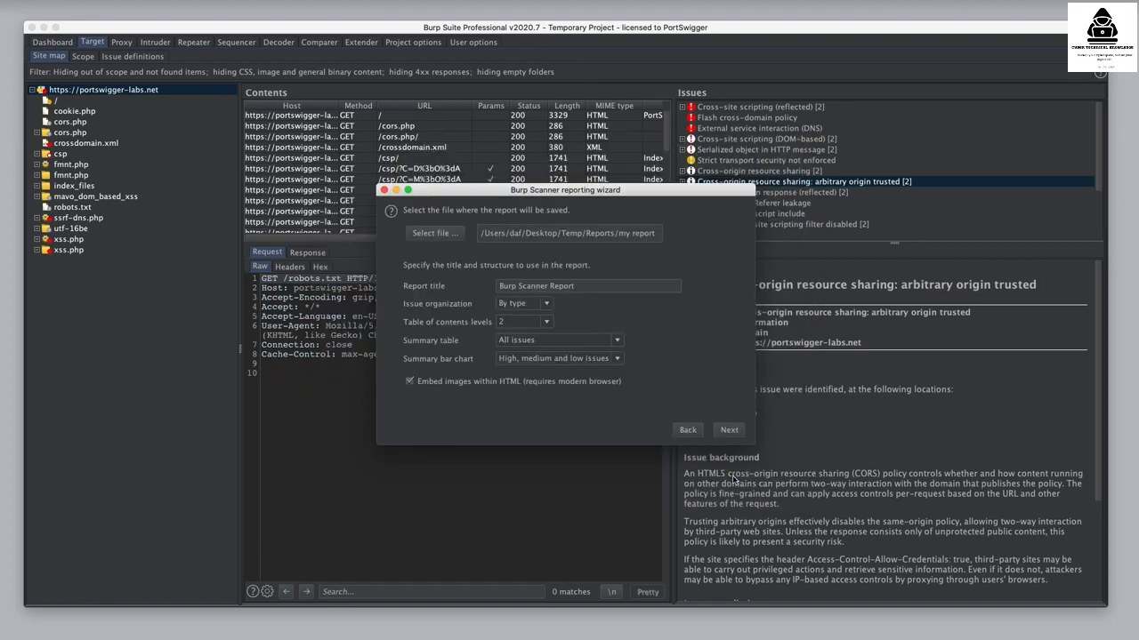
click(728, 432)
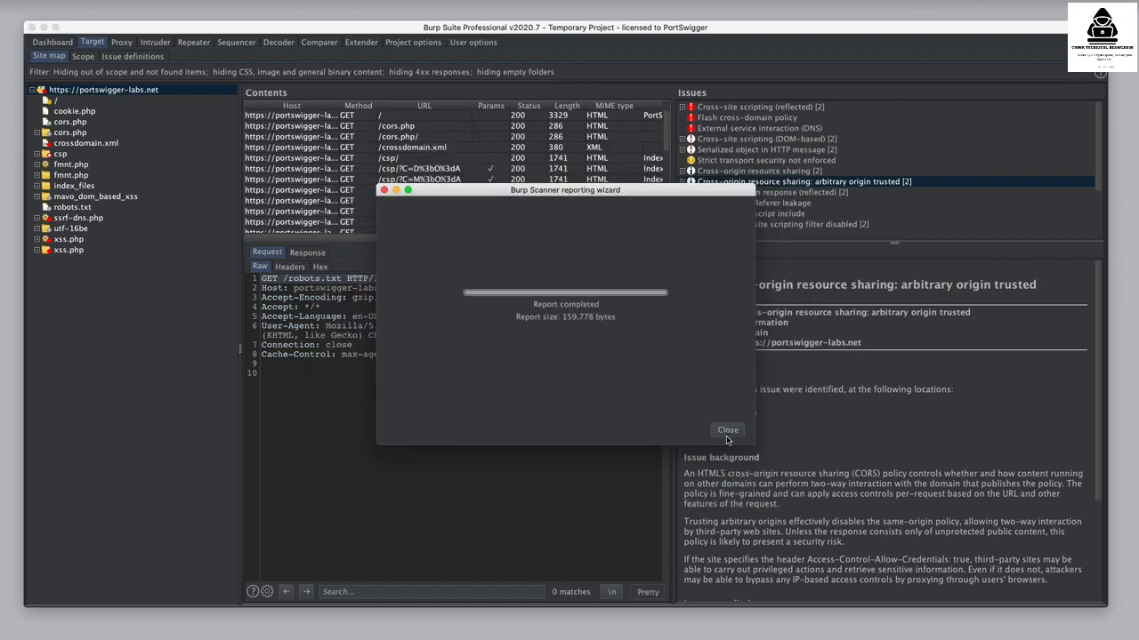
click(727, 431)
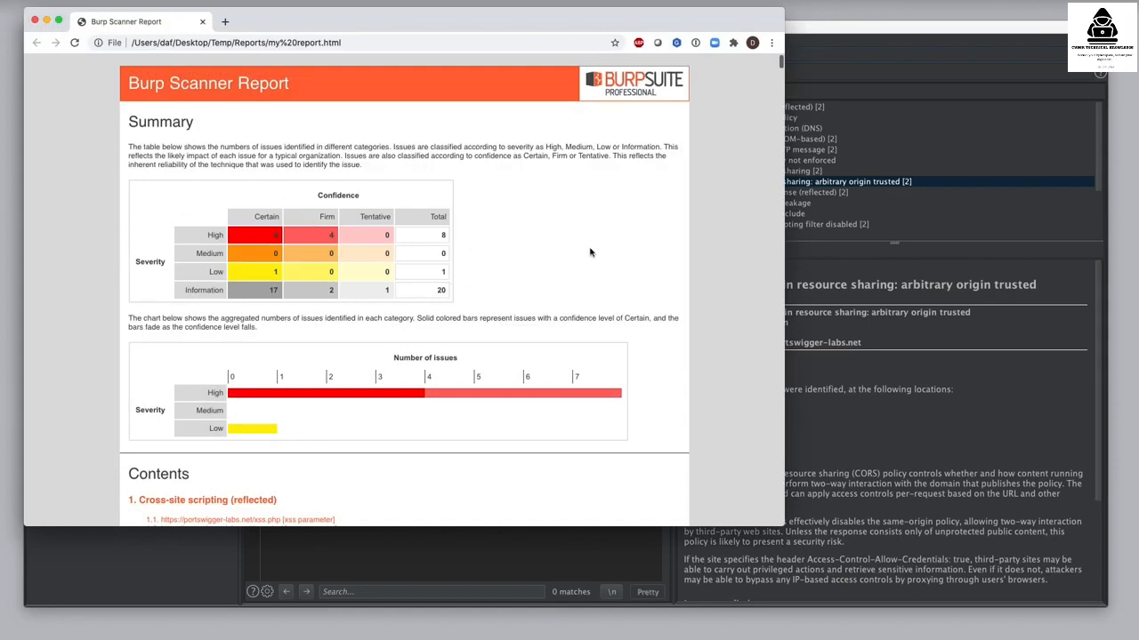
- Examine the Burp Scanner report's severity summary, contents and cross-site scripting findings, including their remediation advice, requests and responses
scroll(590, 252, down, 5)
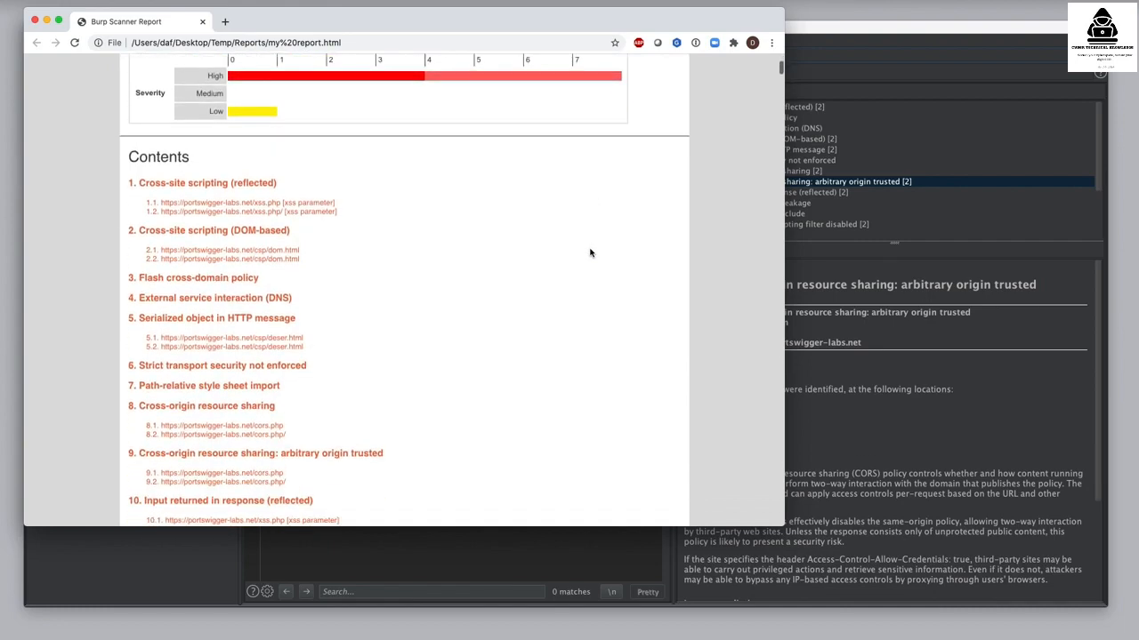
scroll(590, 252, down, 9)
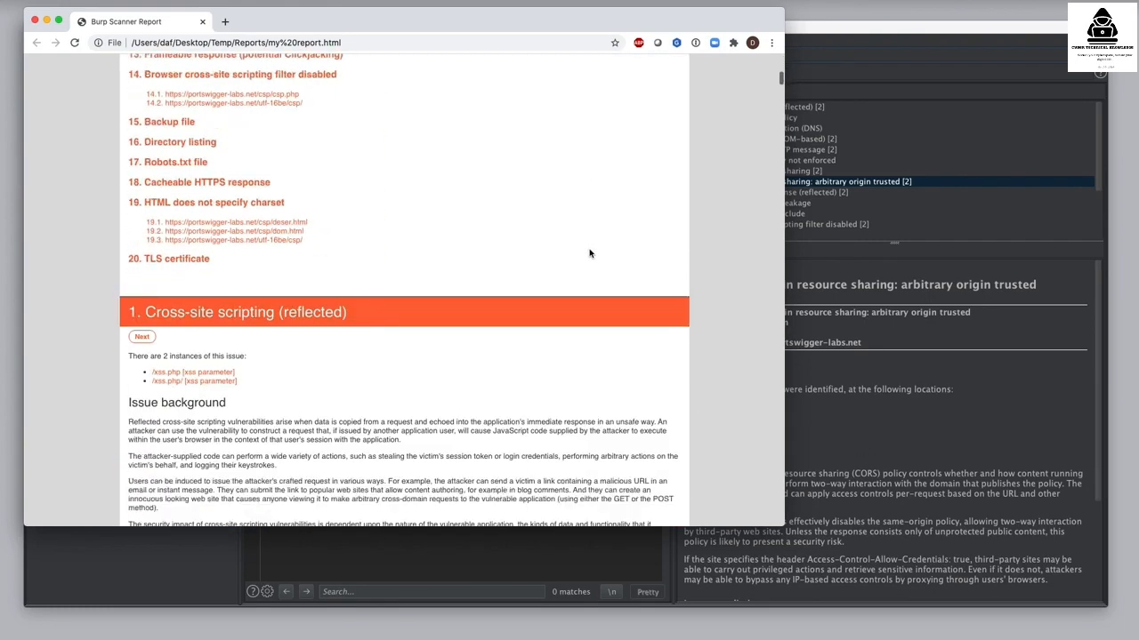
scroll(590, 254, down, 4)
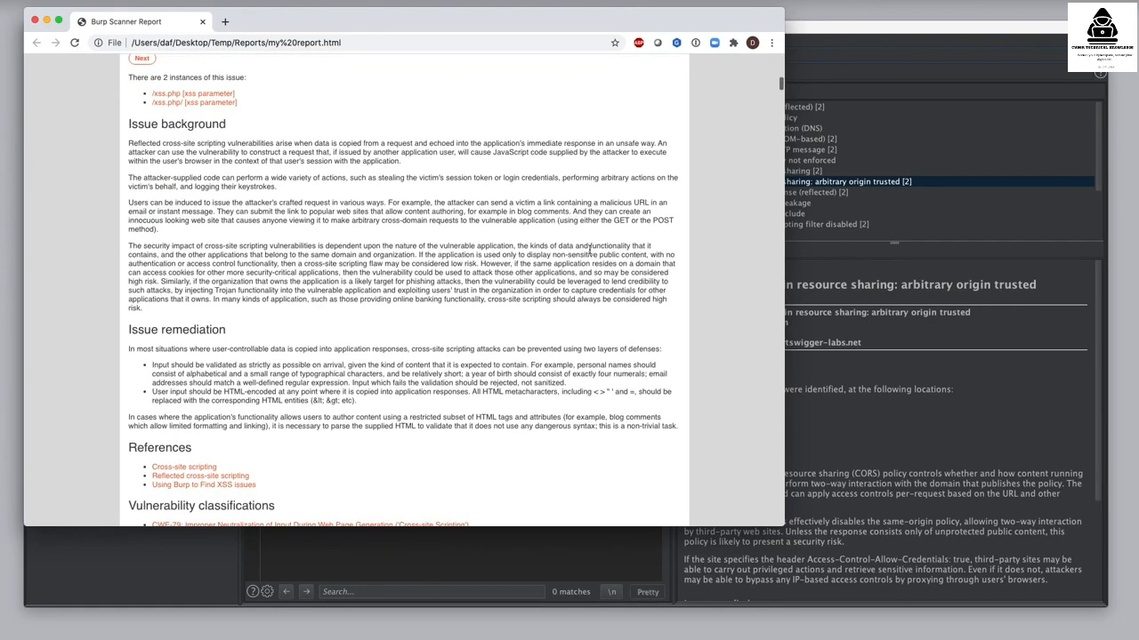
scroll(590, 252, down, 2)
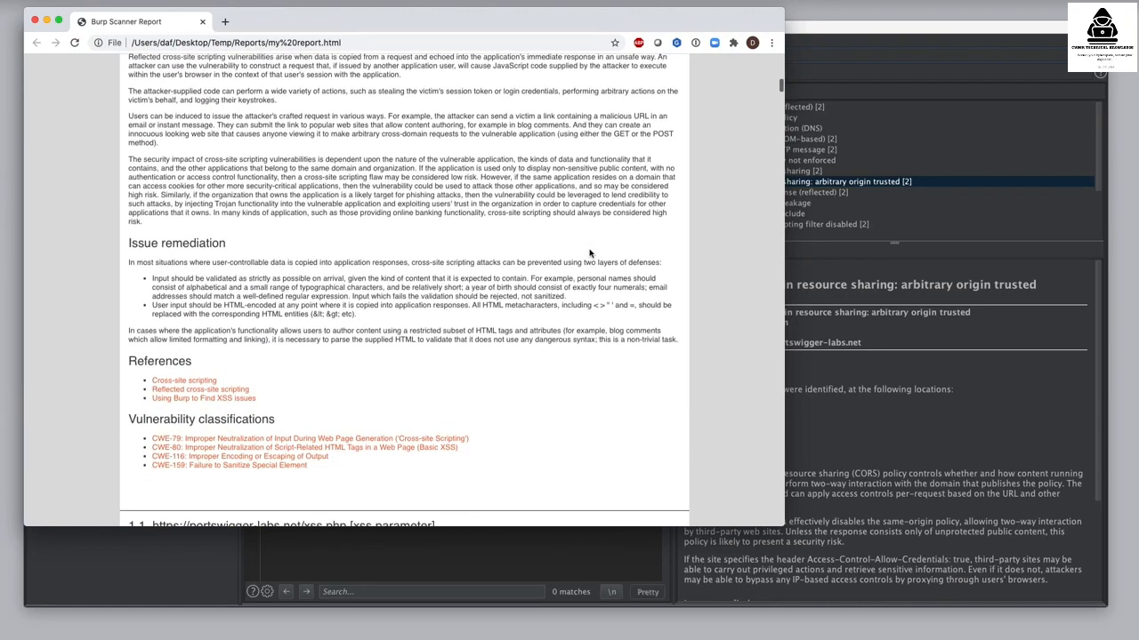
scroll(588, 253, down, 4)
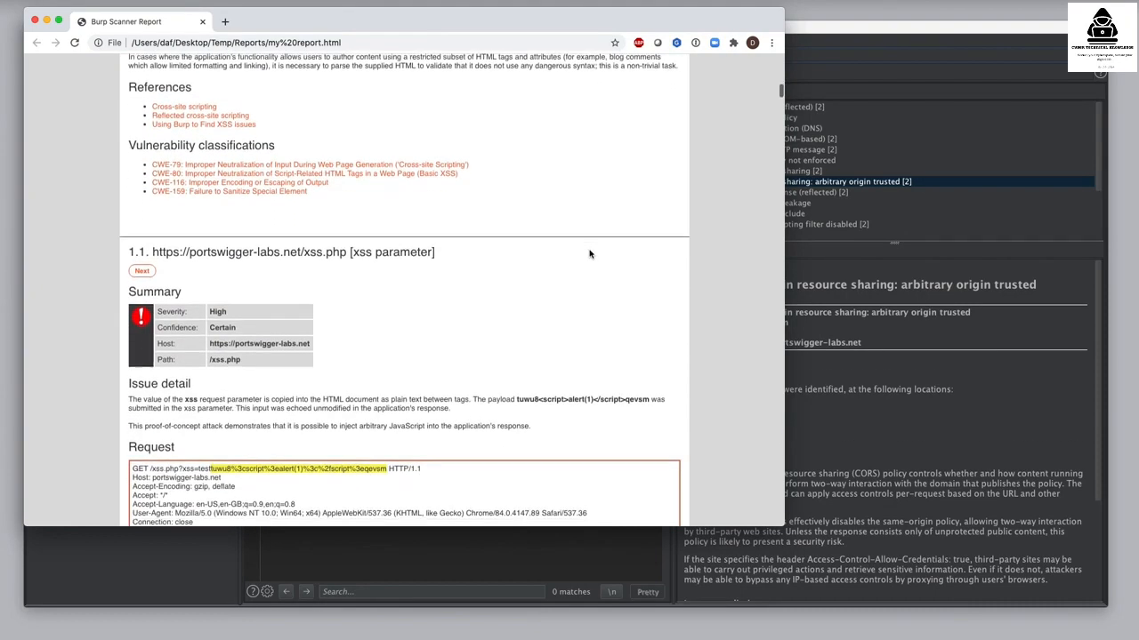
scroll(589, 254, down, 4)
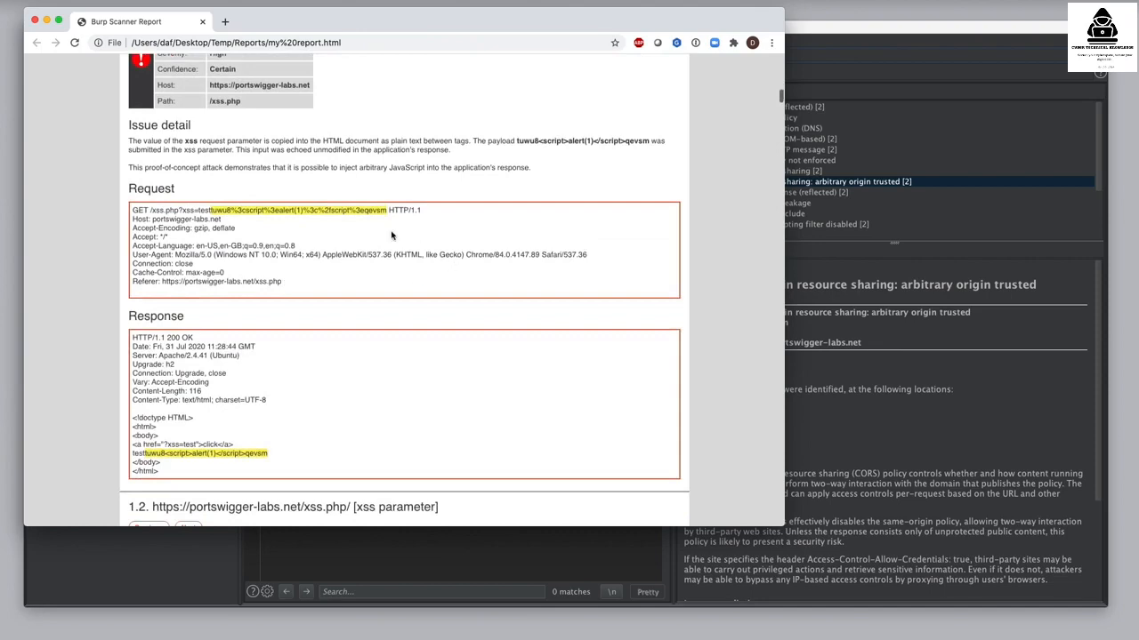
scroll(609, 257, down, 2)
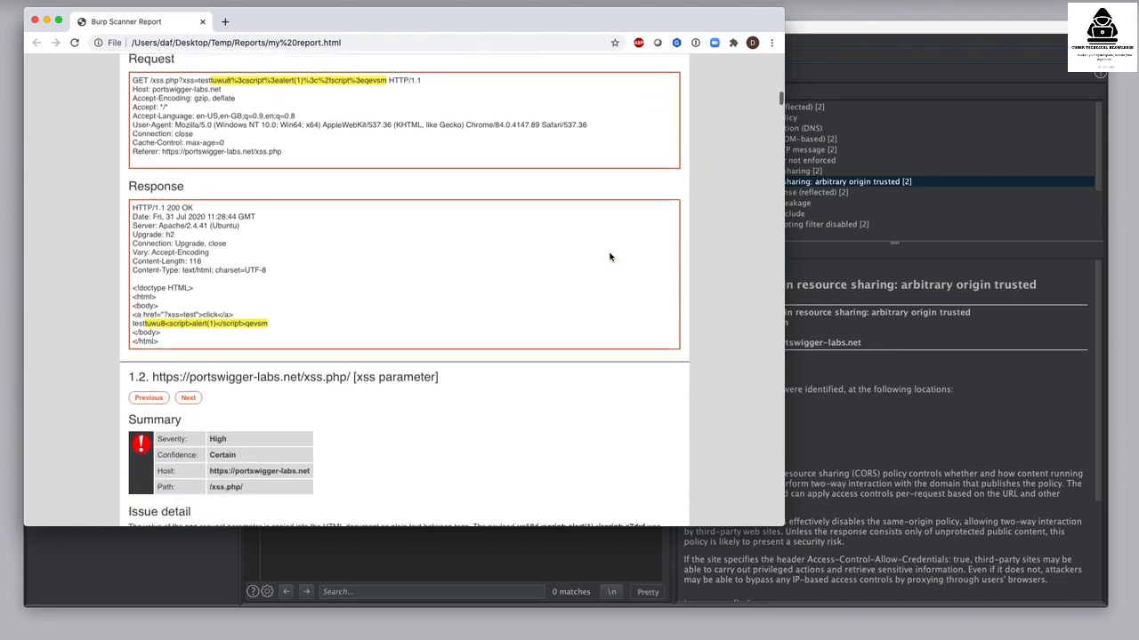
scroll(609, 257, down, 12)
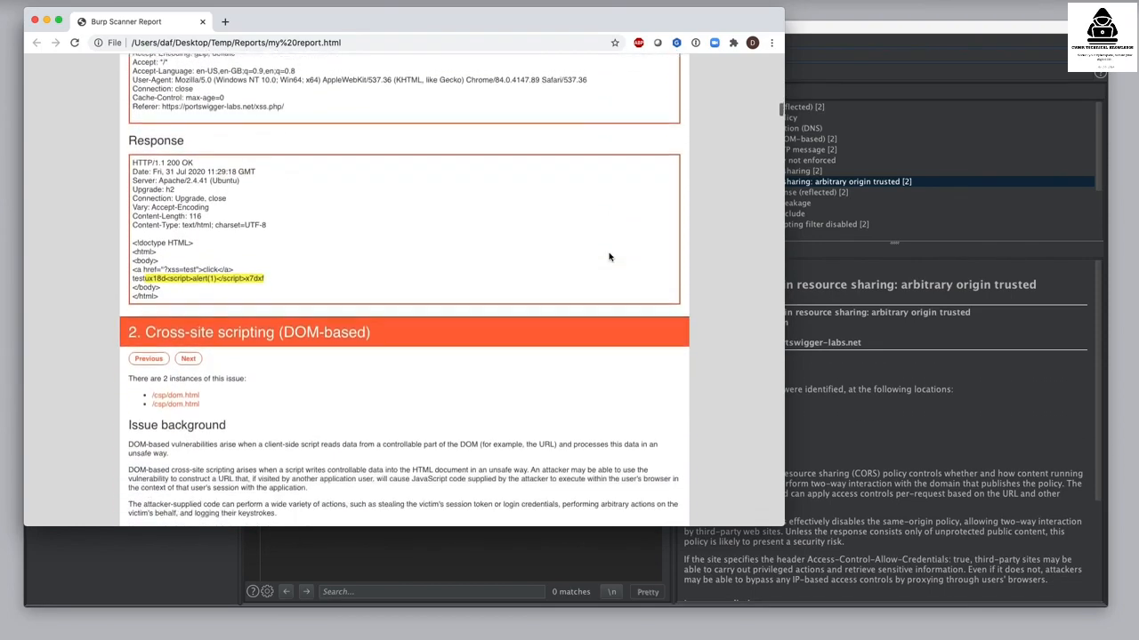
scroll(609, 258, down, 4)
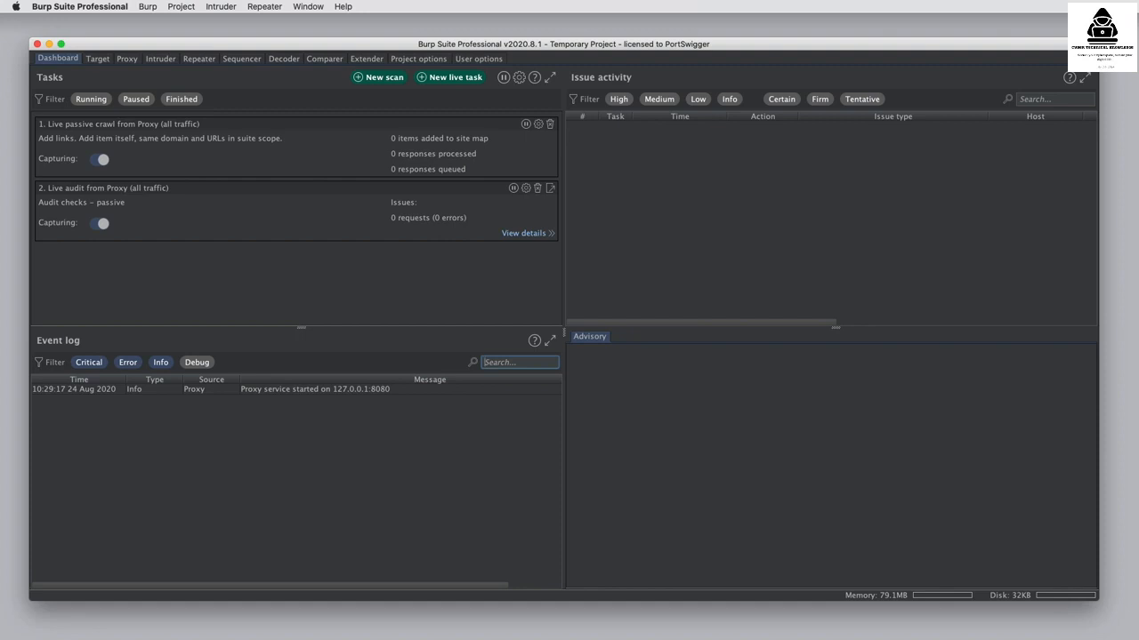
- In Burp Suite, launch the proxy's embedded browser, load portswigger.net and turn interception off so the page goes through
click(126, 59)
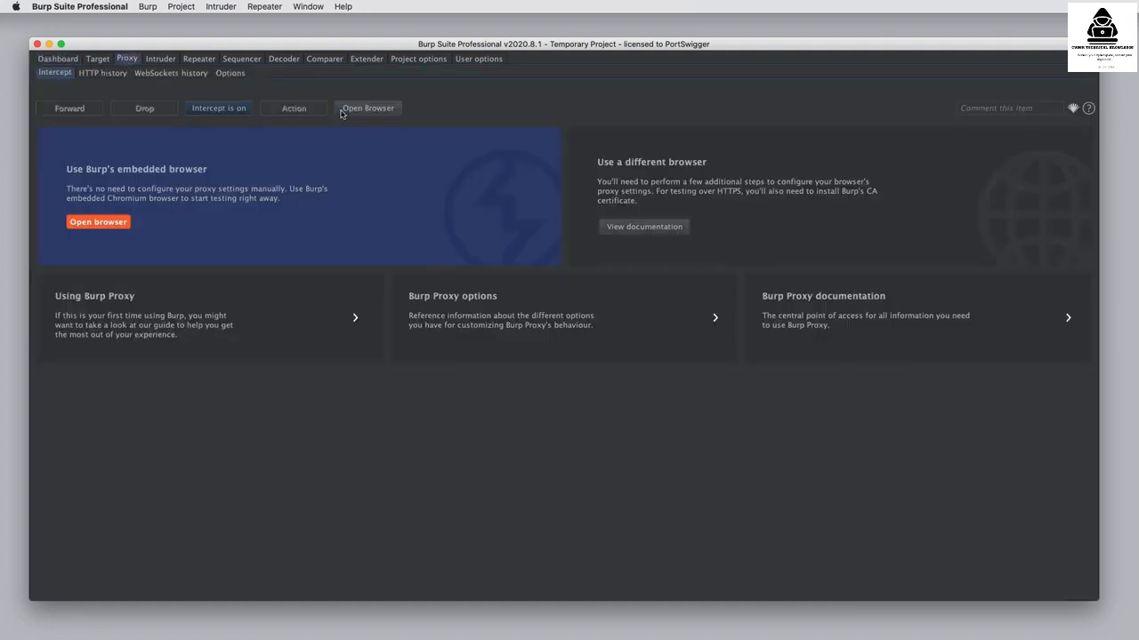
click(367, 107)
text(portswigger.net)
key(Return)
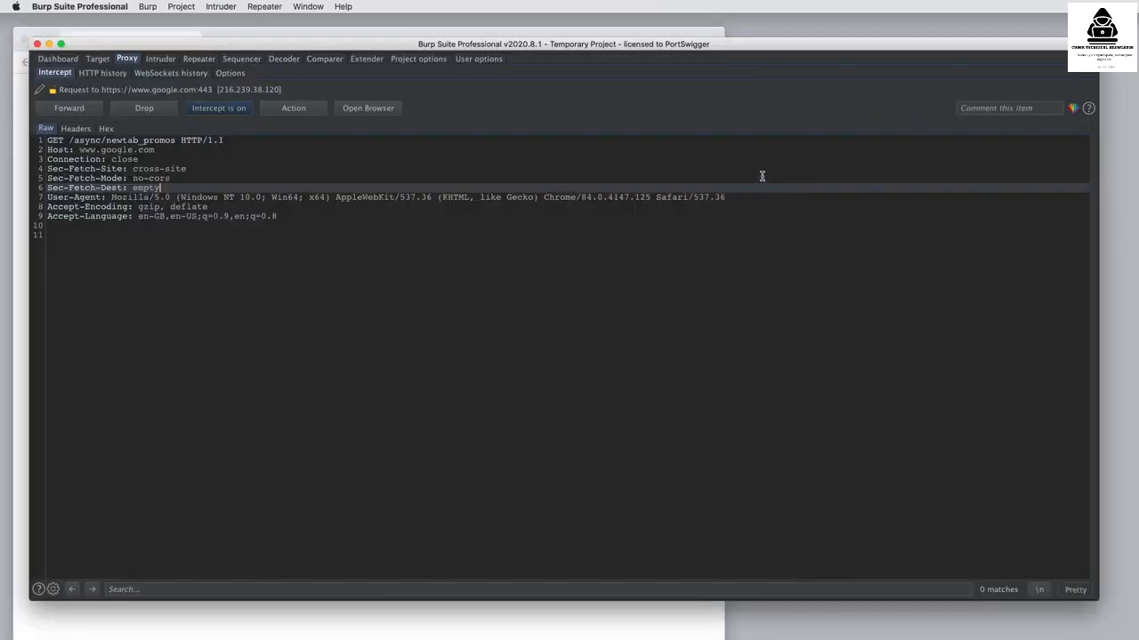
click(218, 108)
click(246, 34)
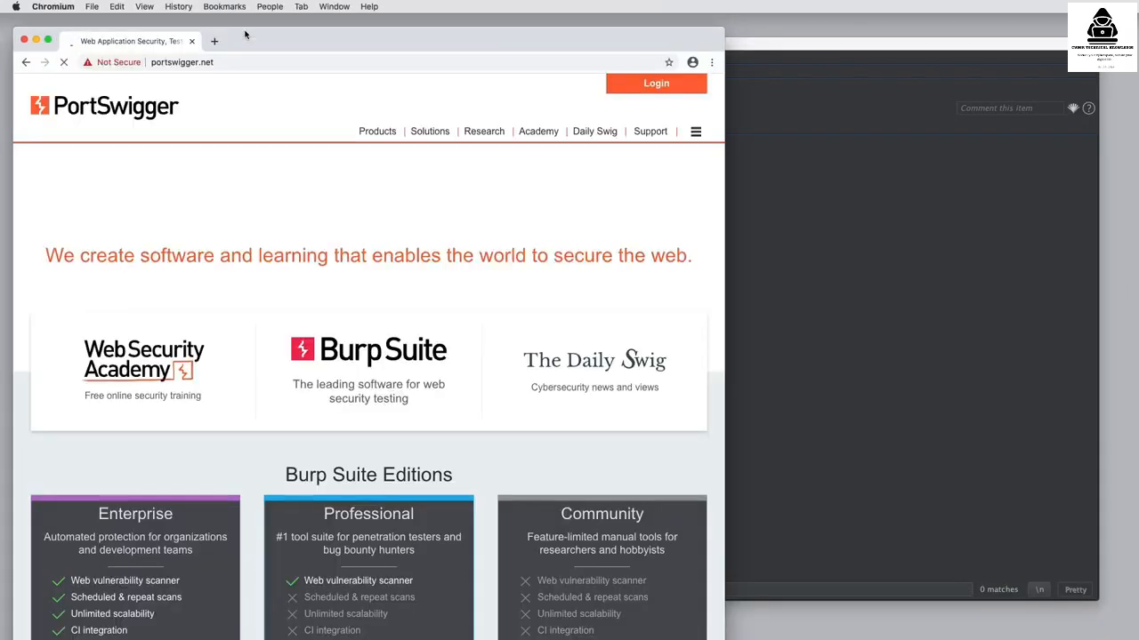
- Open the topic "Testing for WebSockets security vulnerabilities" from the Web Security Academy's list of all learning materials
click(165, 363)
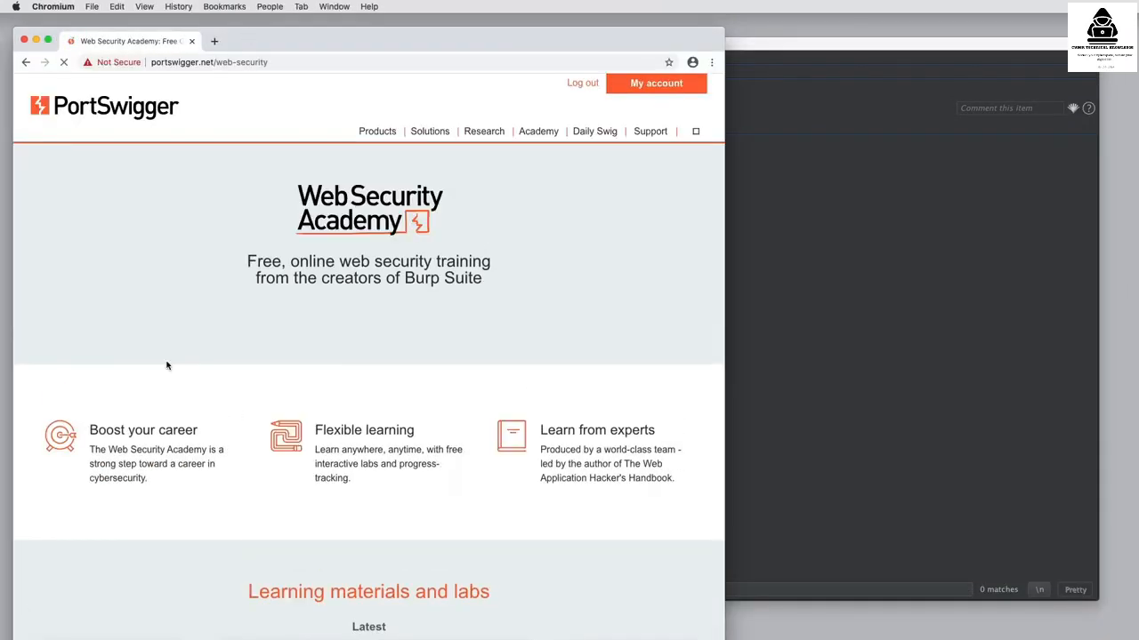
scroll(168, 364, down, 10)
click(310, 424)
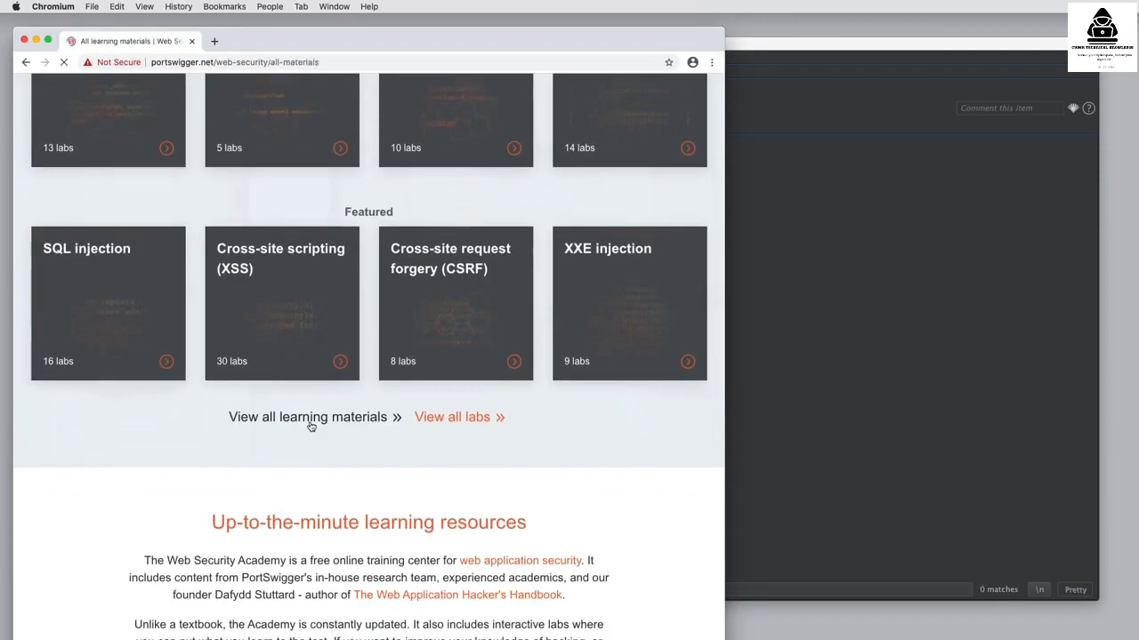
scroll(311, 426, down, 15)
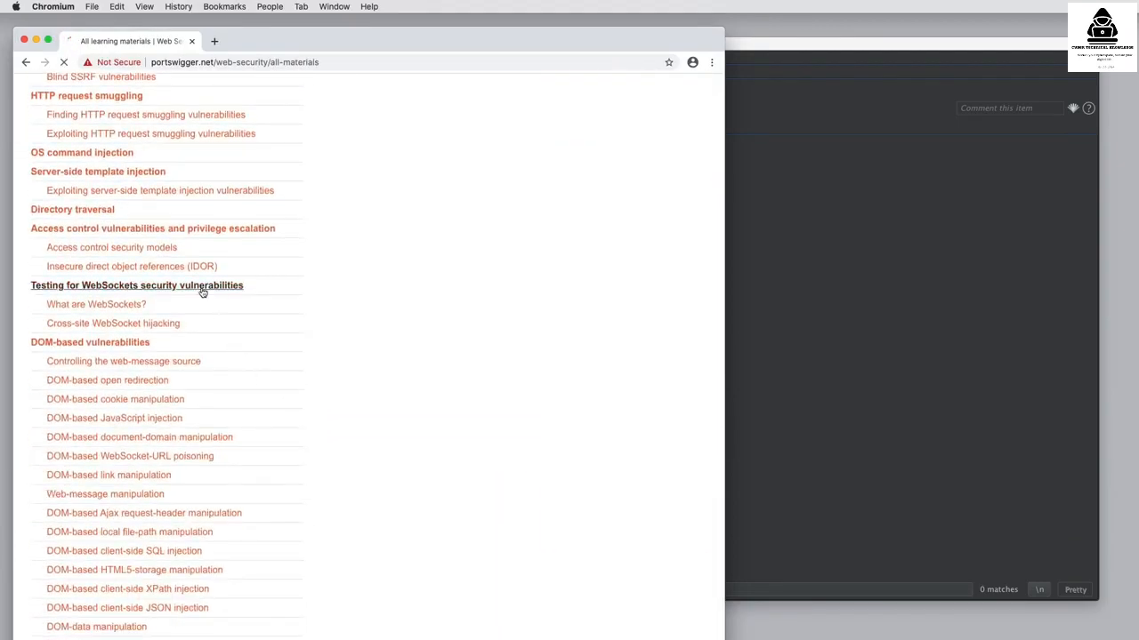
click(203, 286)
- Launch the lab "Manipulating WebSocket messages to exploit vulnerabilities" and open the shop's live chat
scroll(203, 293, down, 15)
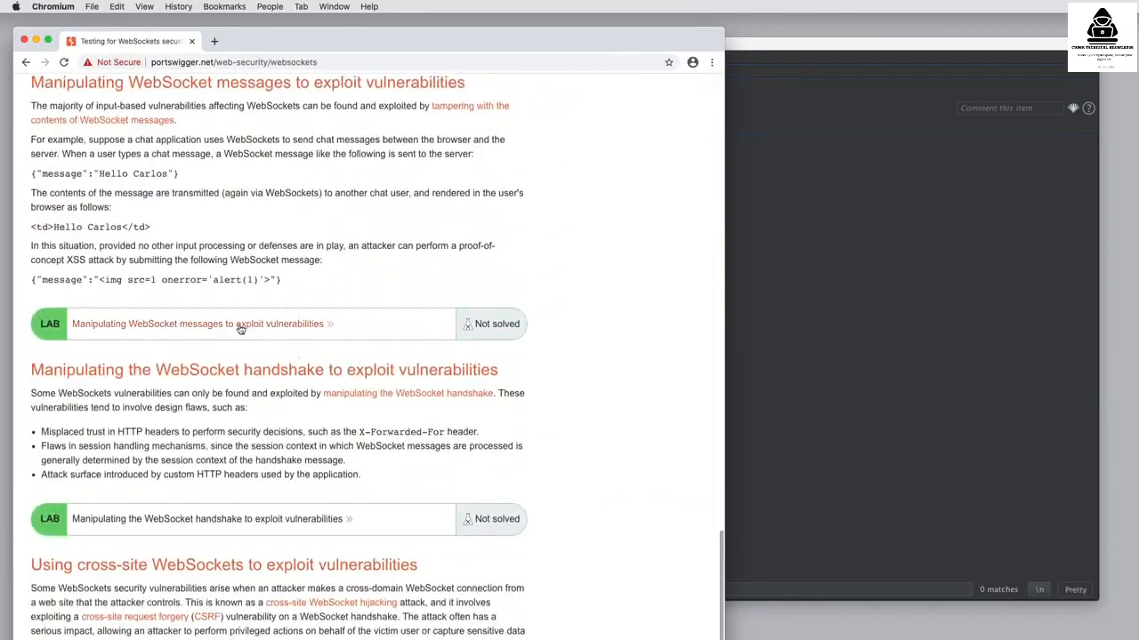
click(239, 327)
click(283, 415)
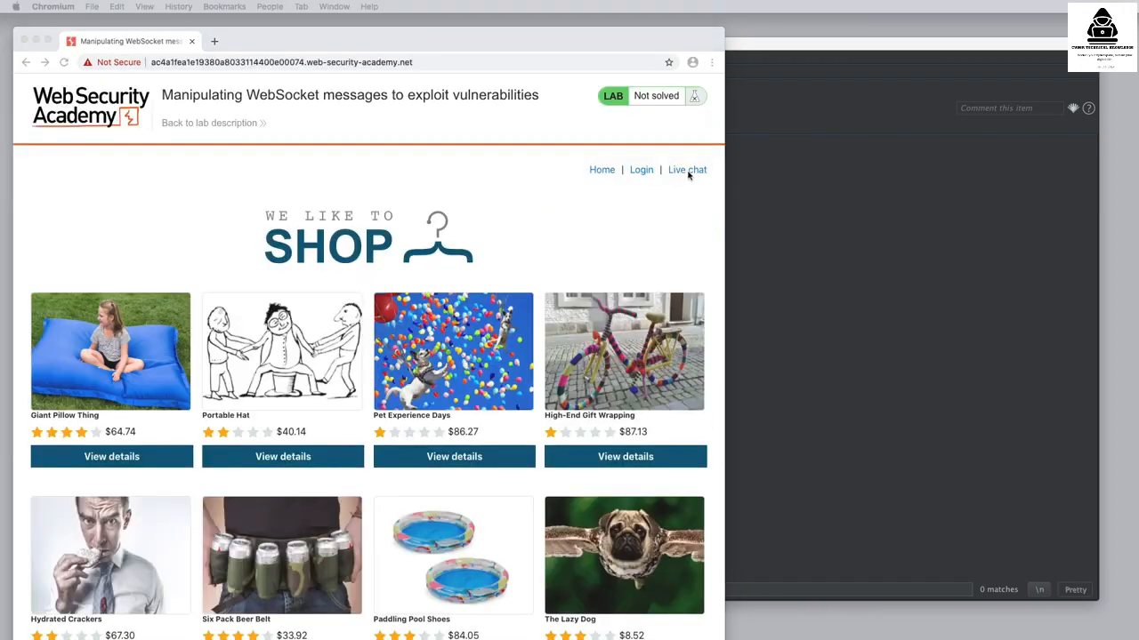
click(687, 171)
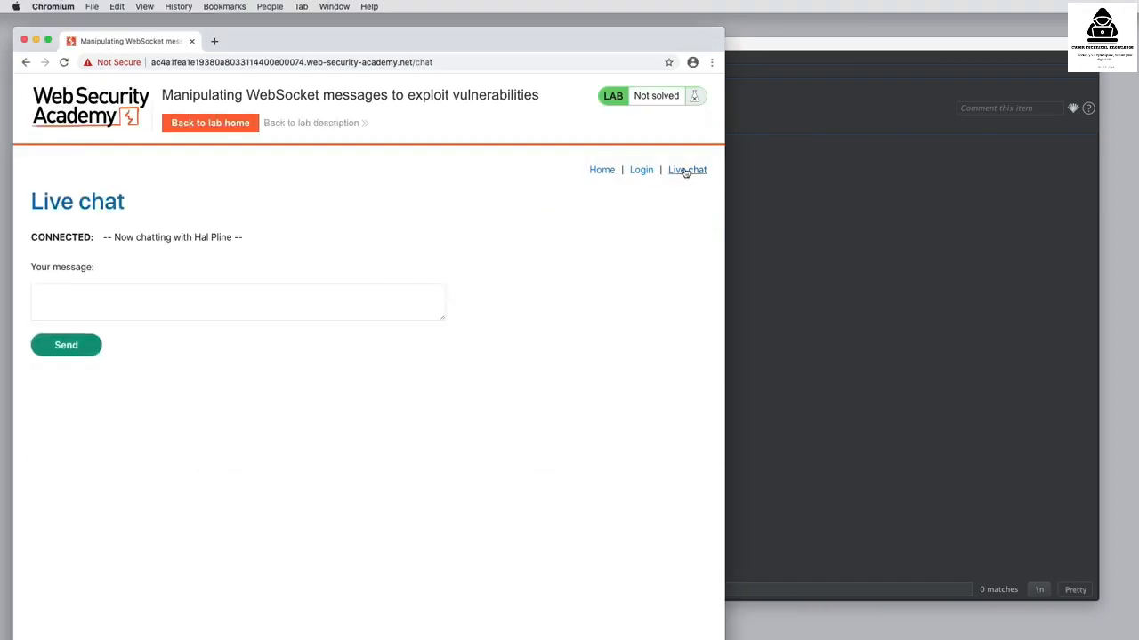
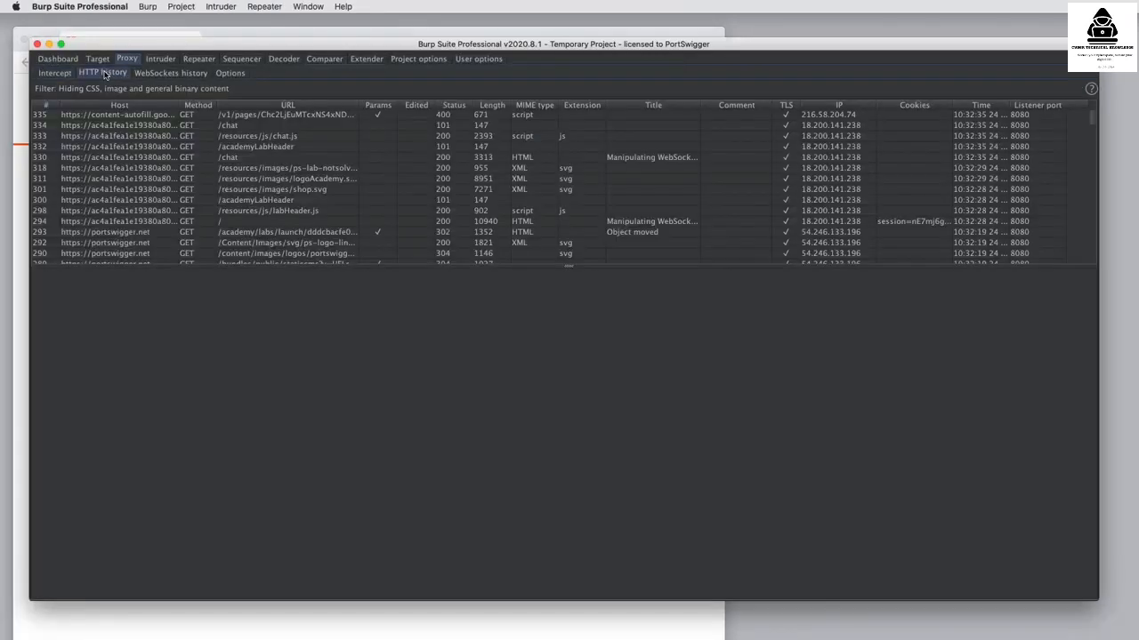
- In Burp Suite, inspect the /chat handshake request and response in the HTTP history and the first message to the server in the WebSockets history
click(284, 126)
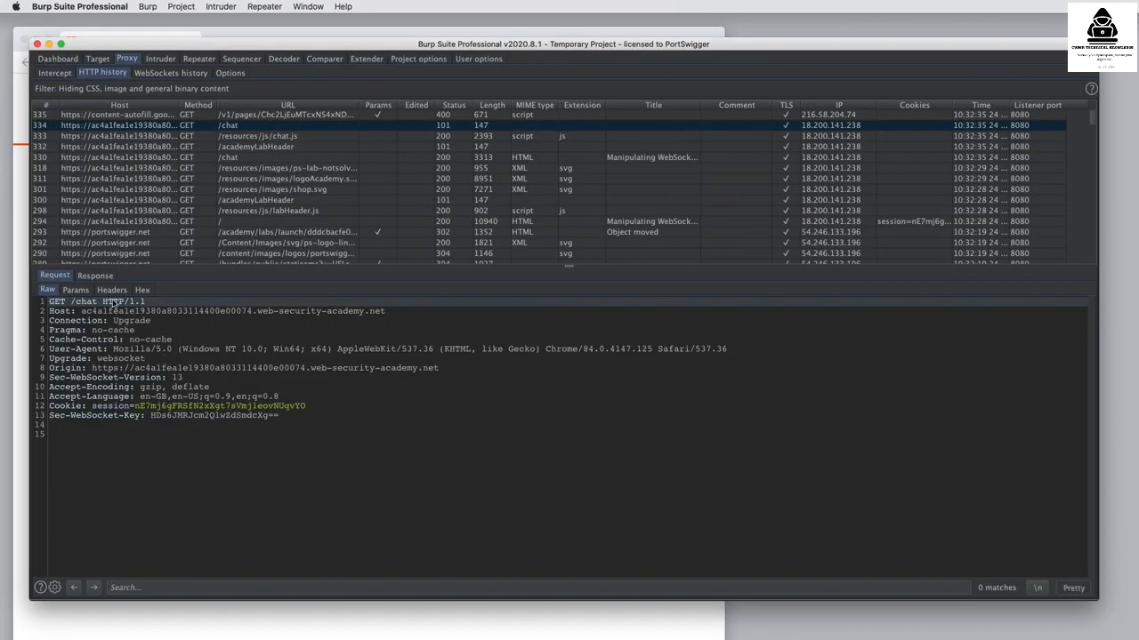
click(95, 277)
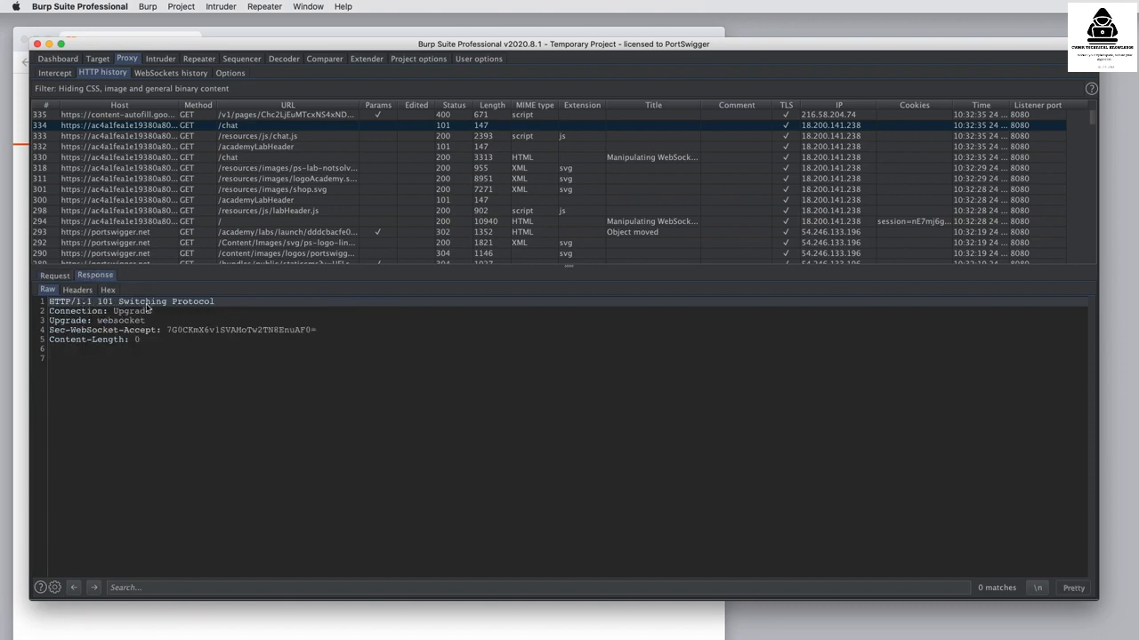
click(174, 75)
click(333, 125)
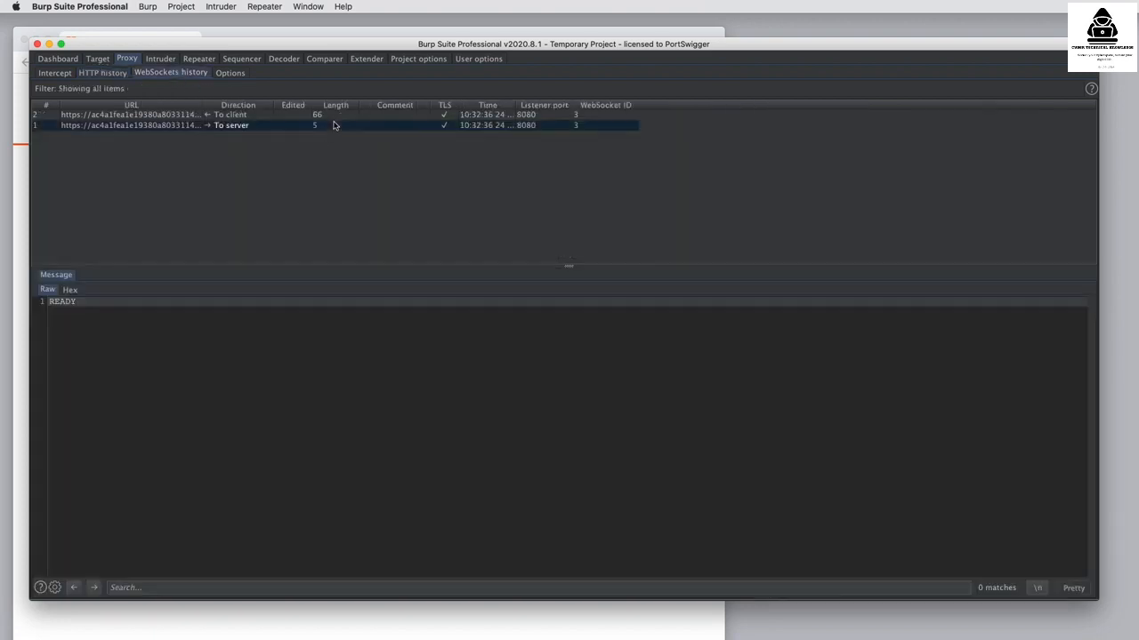
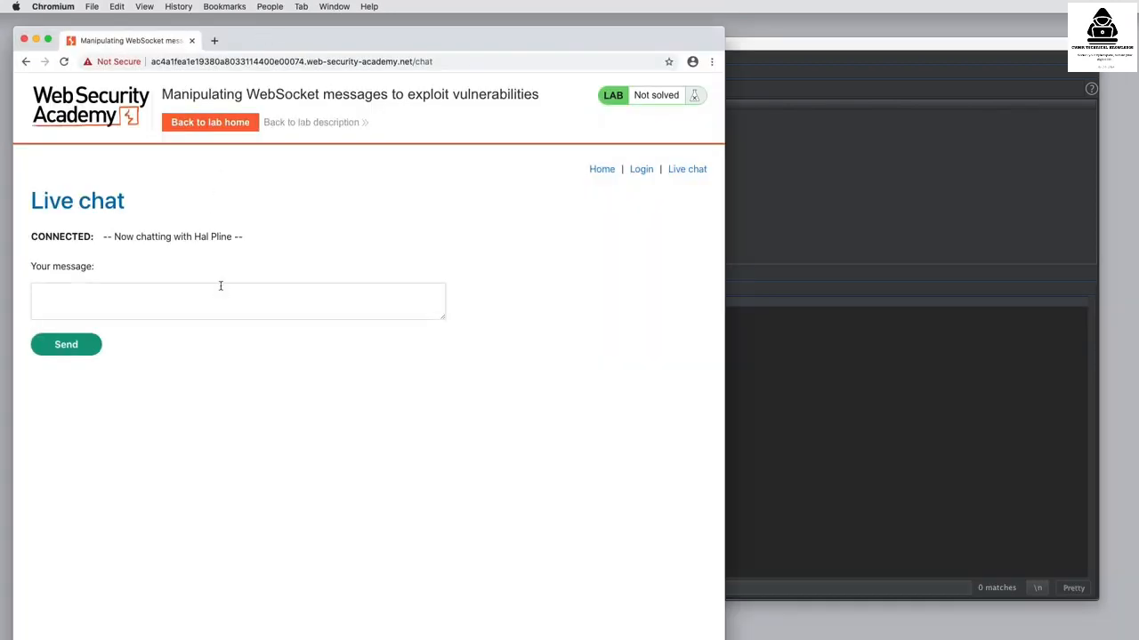
- Send the message "hello" in the lab's live chat in the Chromium browser
click(229, 298)
text(hello)
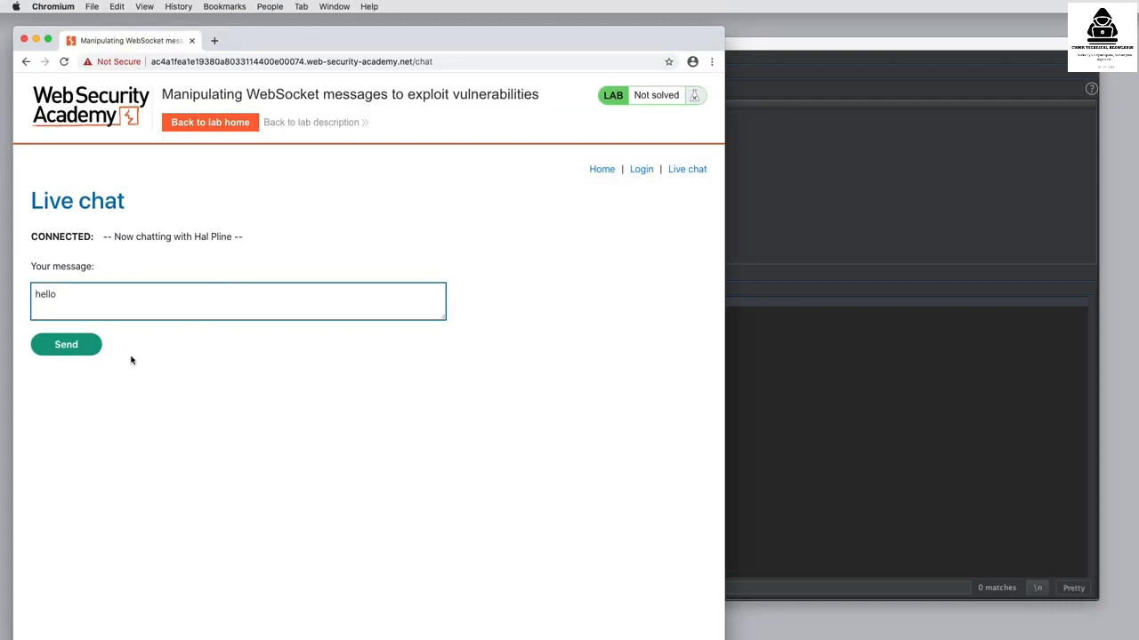
click(82, 344)
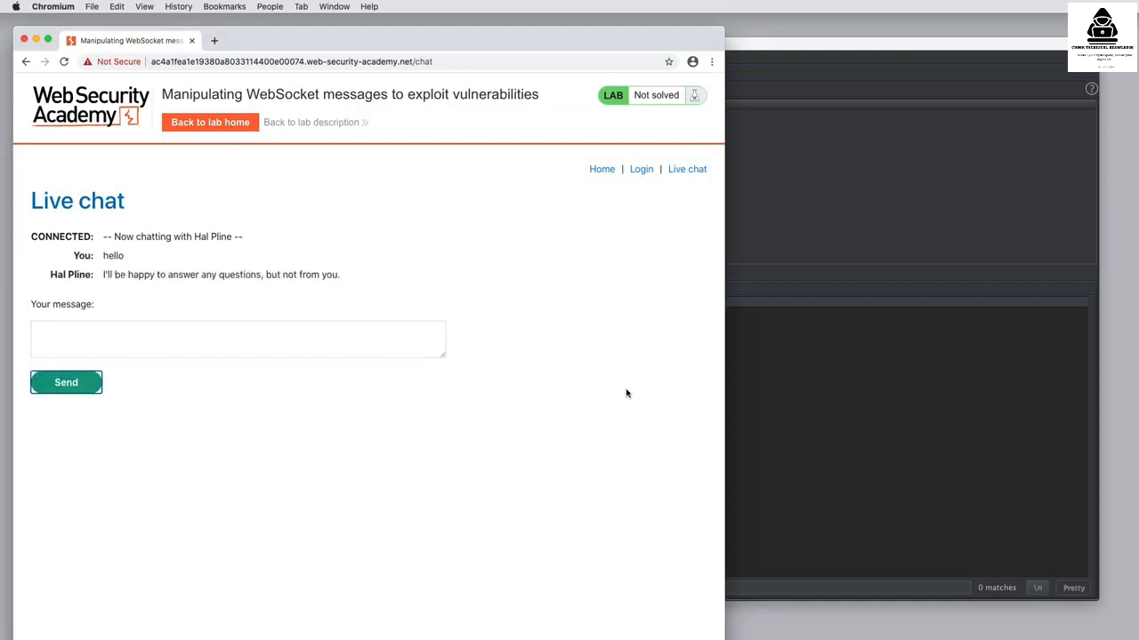
- In Burp Suite's WebSockets history, inspect the sent "hello" message and each newer message to the client
click(772, 391)
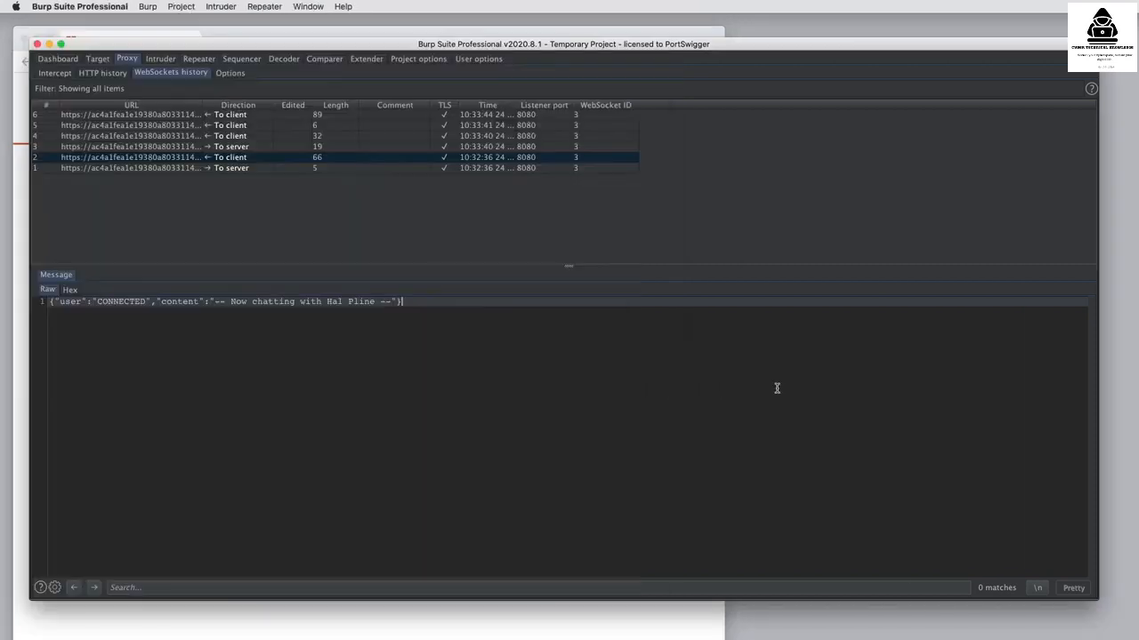
click(355, 148)
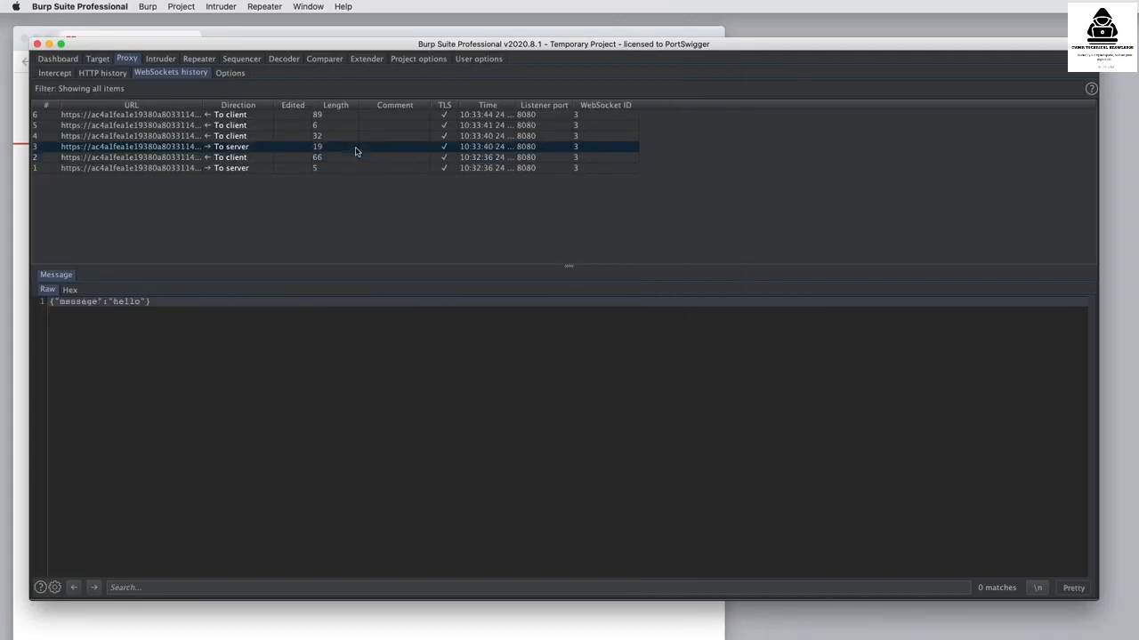
key(Up)
key(Up)
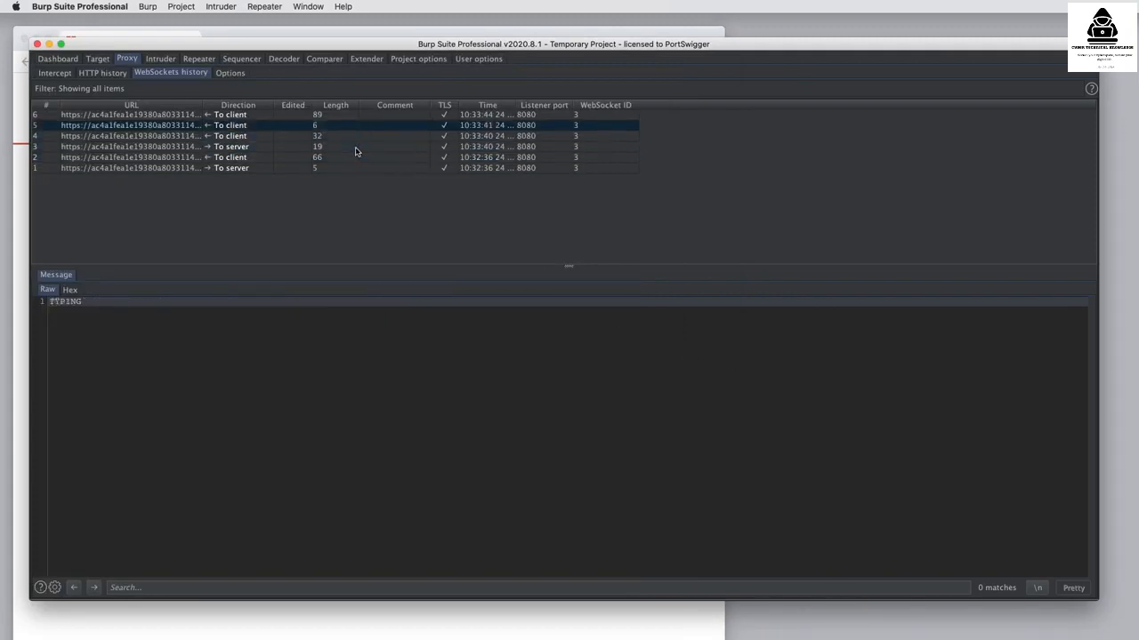
key(Up)
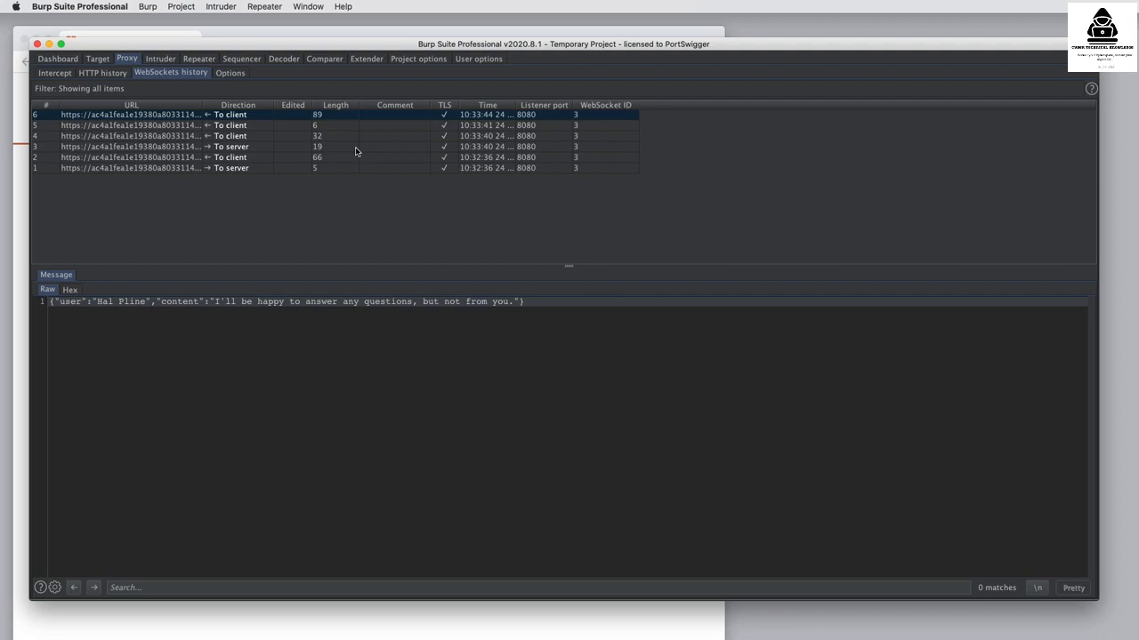
- With proxy interception turned on, send "hello2" in the live chat and forward the intercepted WebSocket messages
click(53, 73)
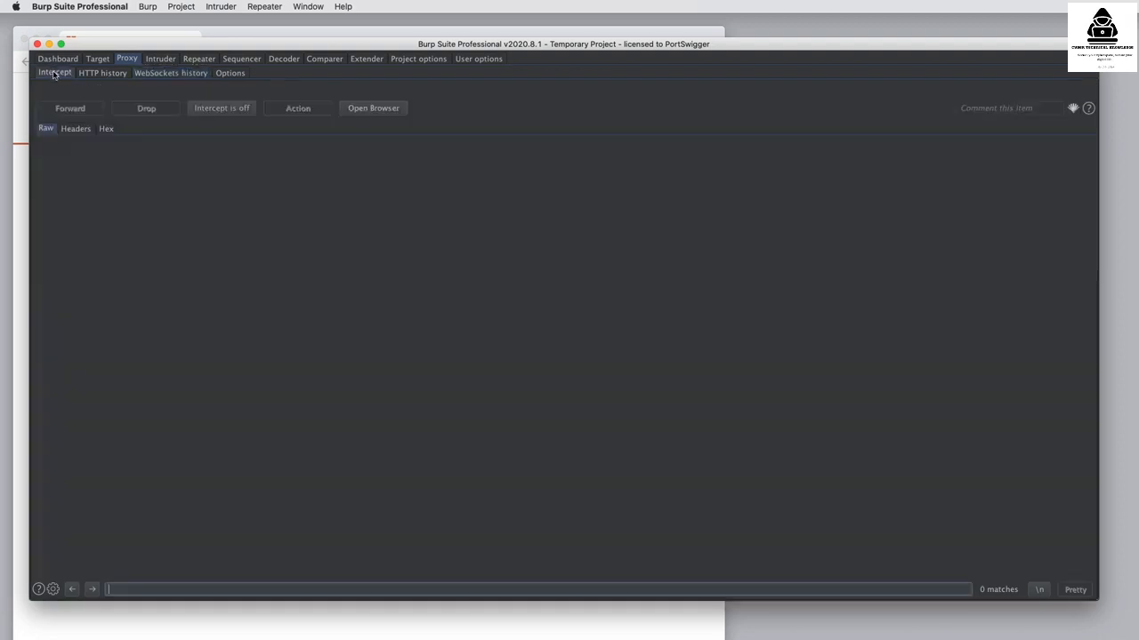
click(219, 110)
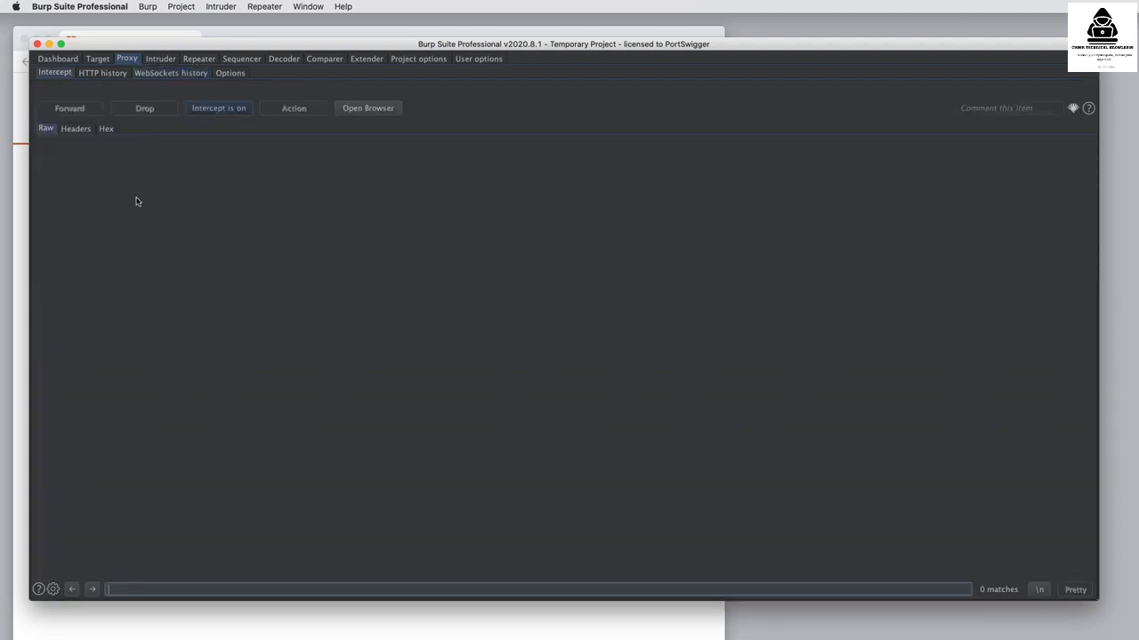
click(26, 324)
click(108, 331)
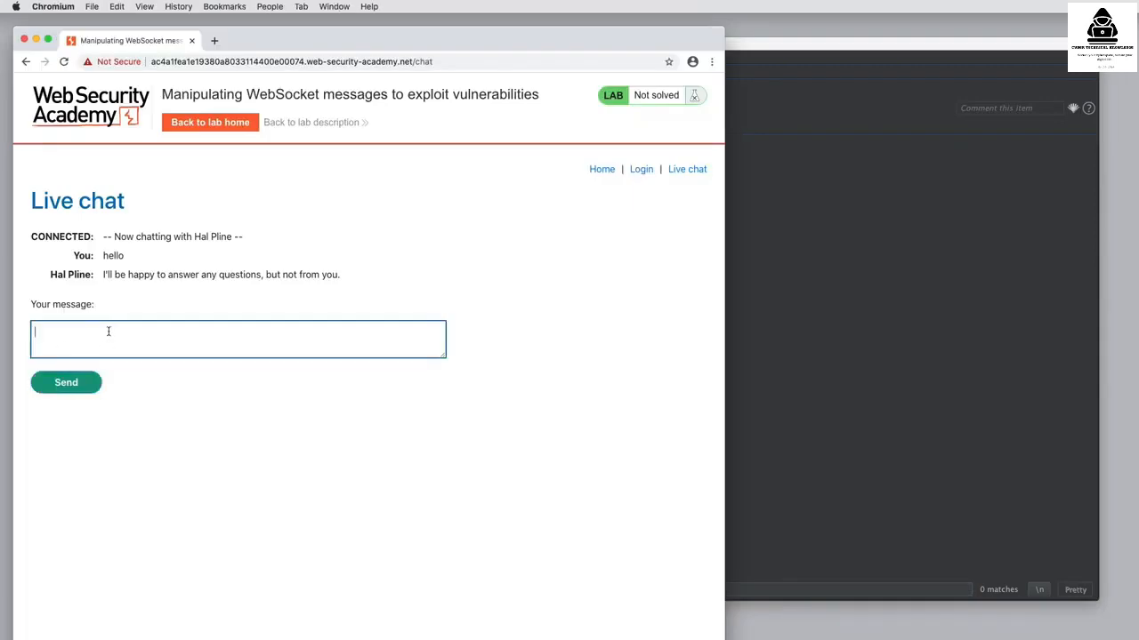
text(hello2)
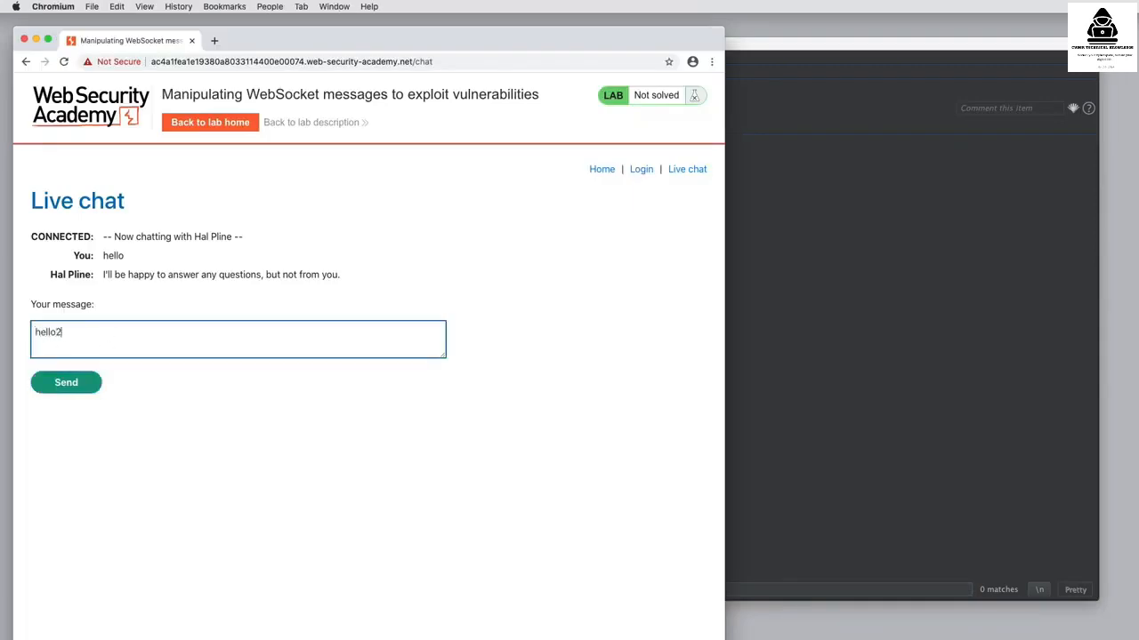
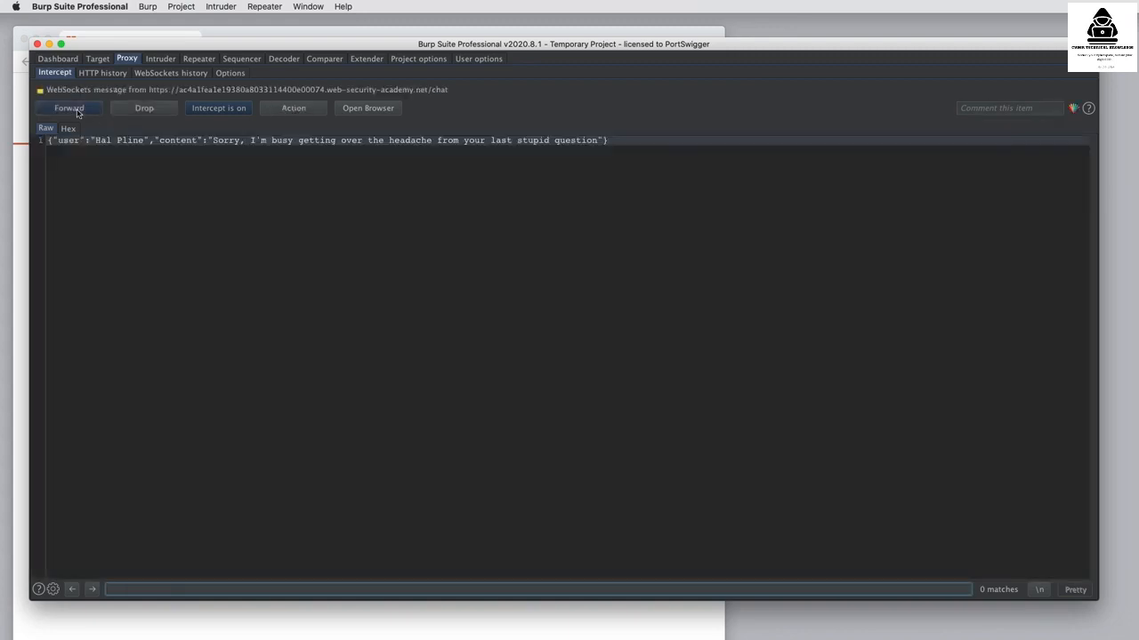
click(77, 110)
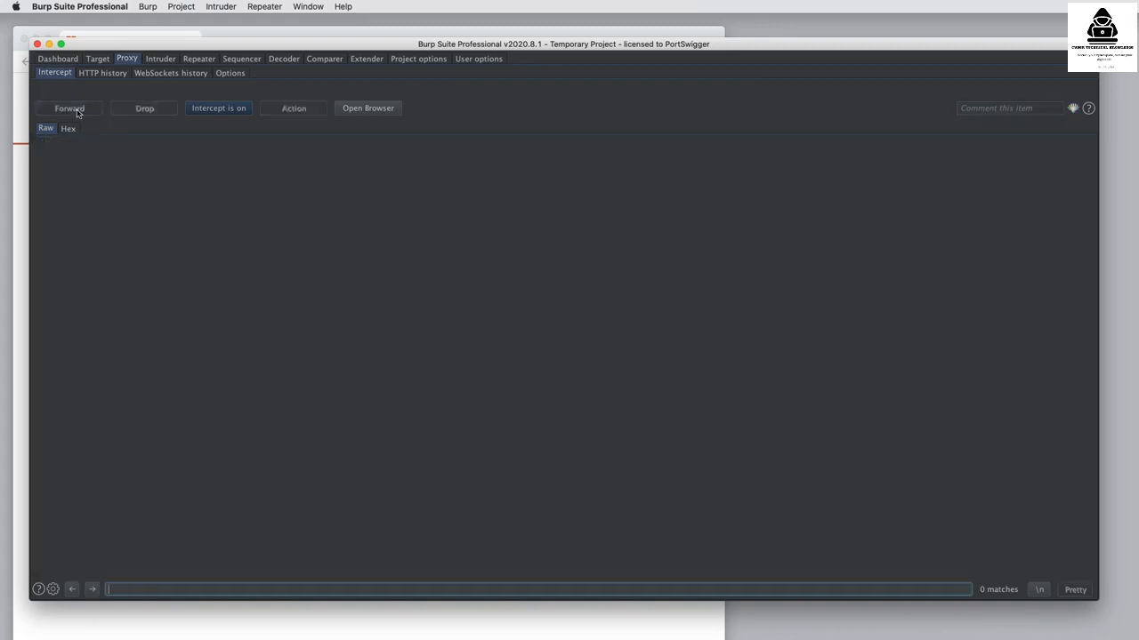
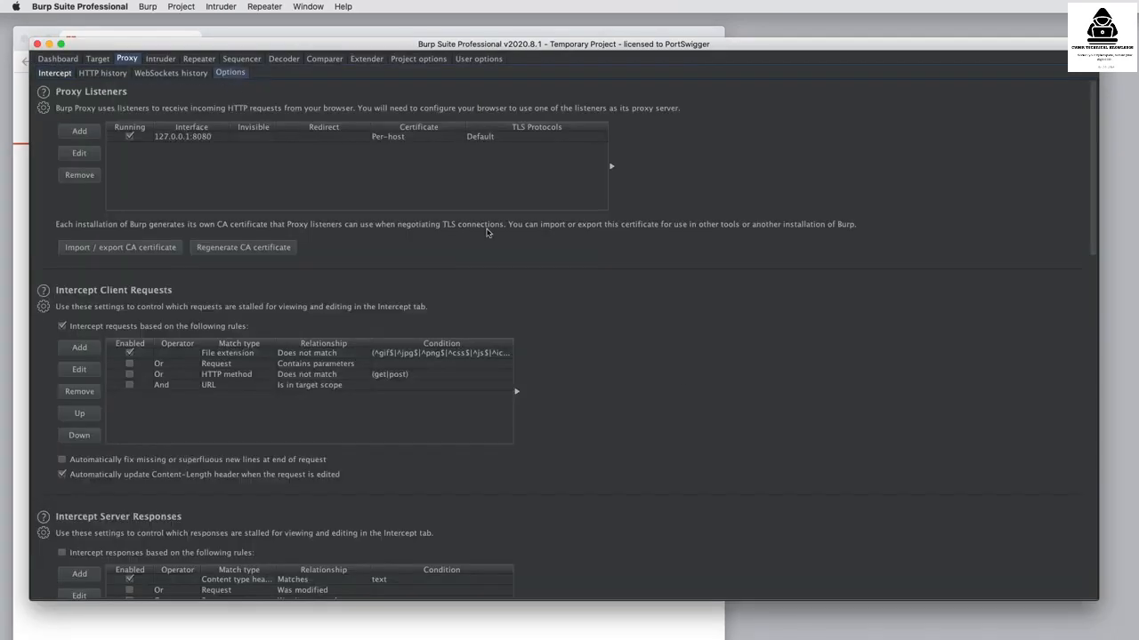
- Send a to-server chat message from the proxy's WebSockets history to Repeater and resend {"message":"hello"} to the server
scroll(727, 416, down, 10)
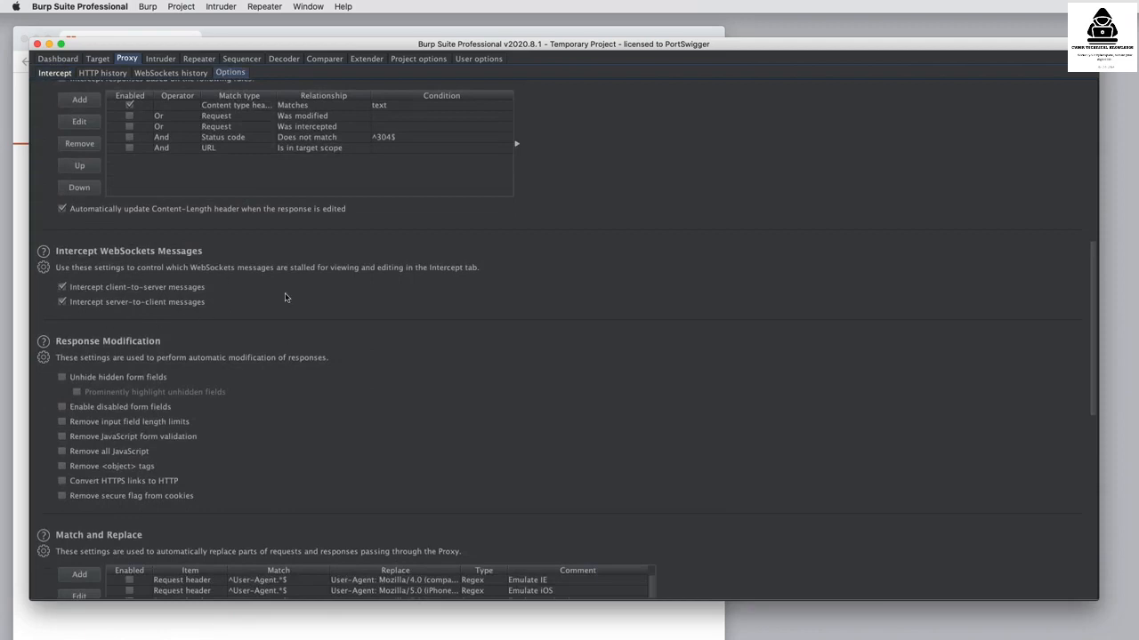
click(106, 74)
click(164, 74)
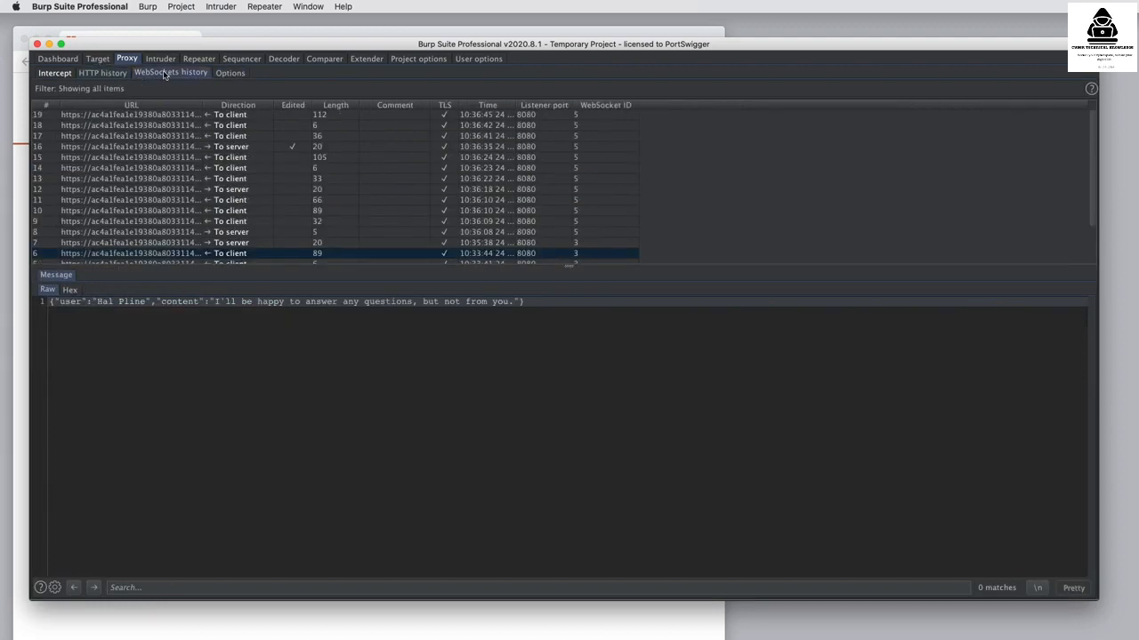
right_click(338, 151)
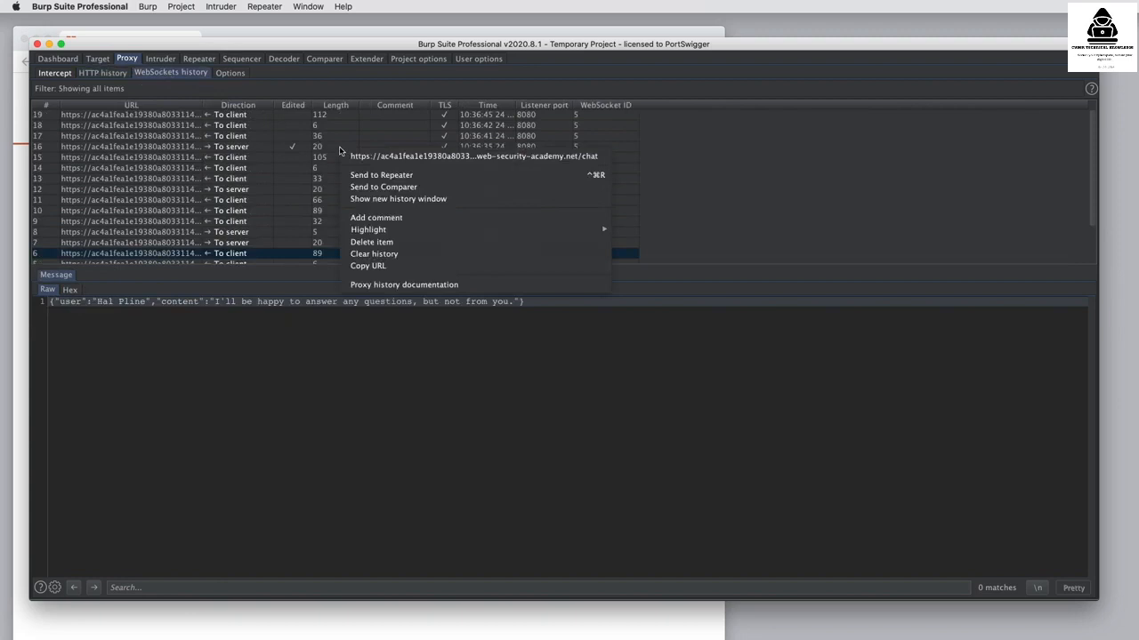
click(376, 176)
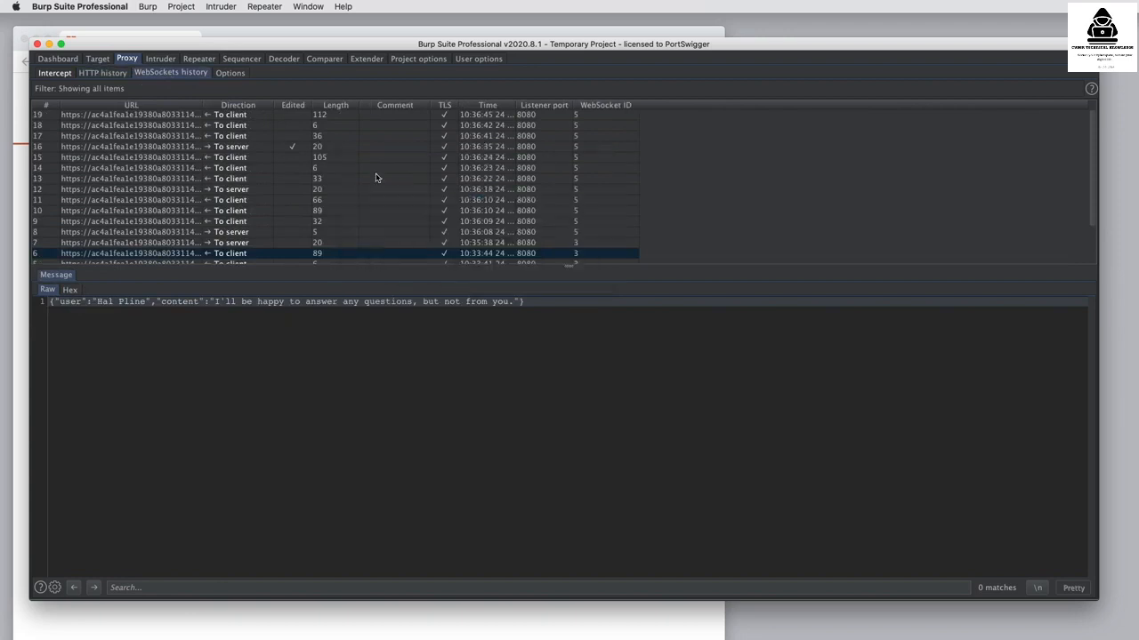
click(198, 59)
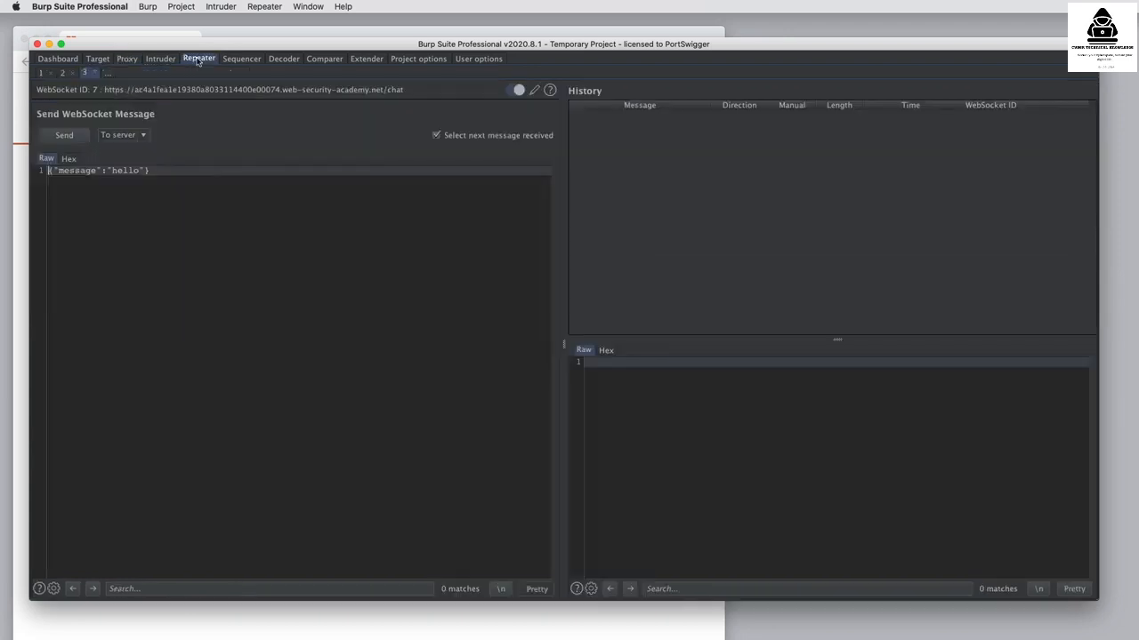
click(66, 137)
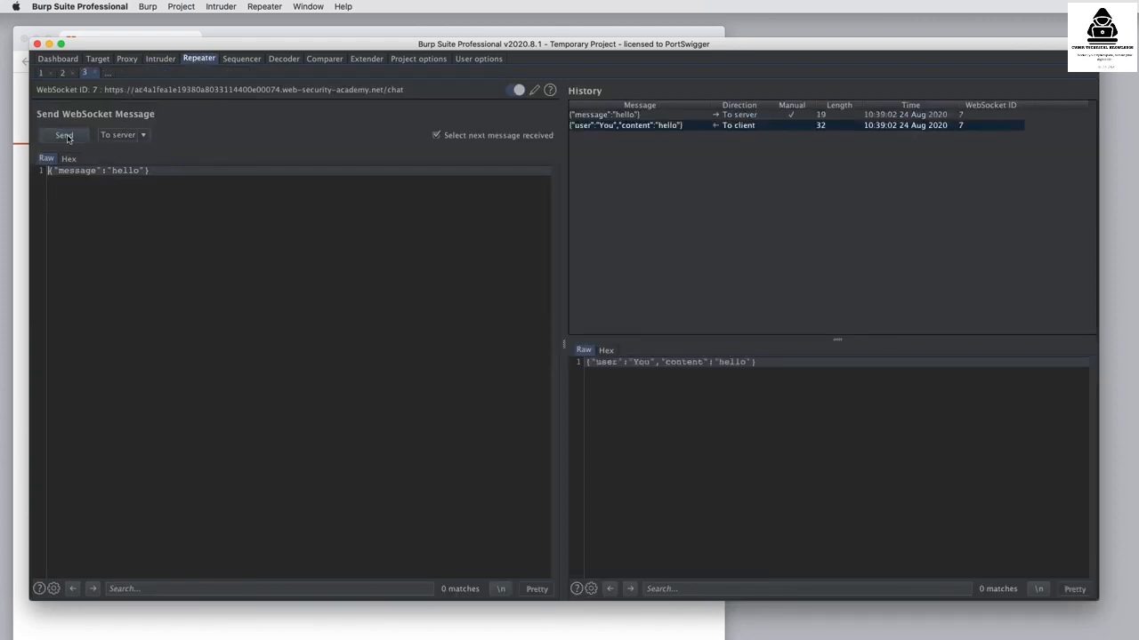
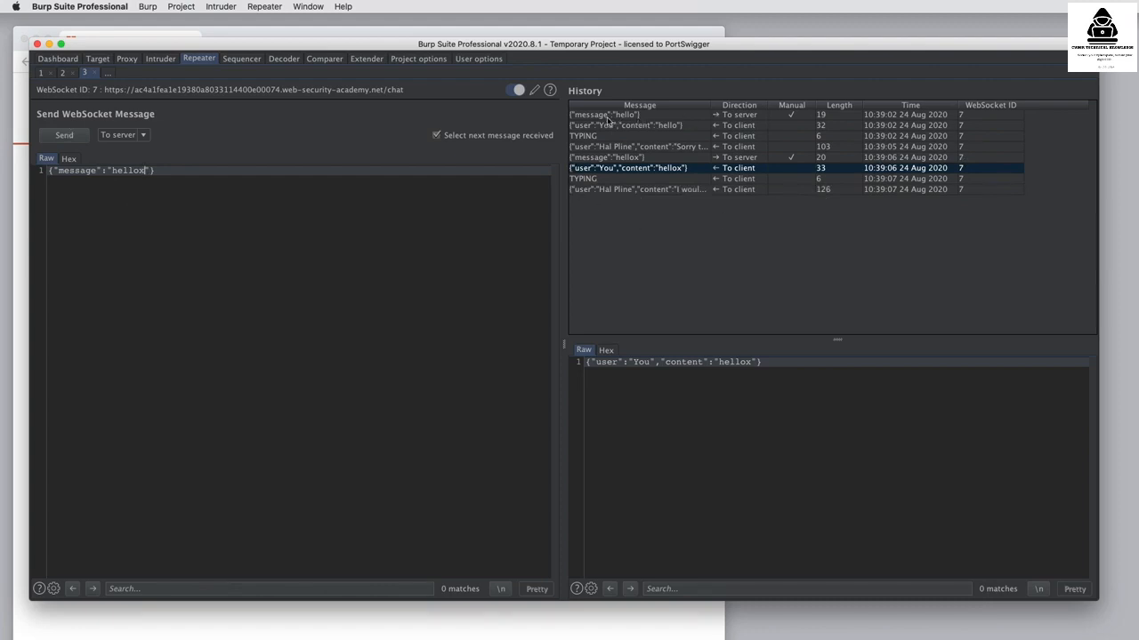
- Examine the messages in Repeater's WebSocket history from the first sent "hello" through the sent "hellox"
click(608, 117)
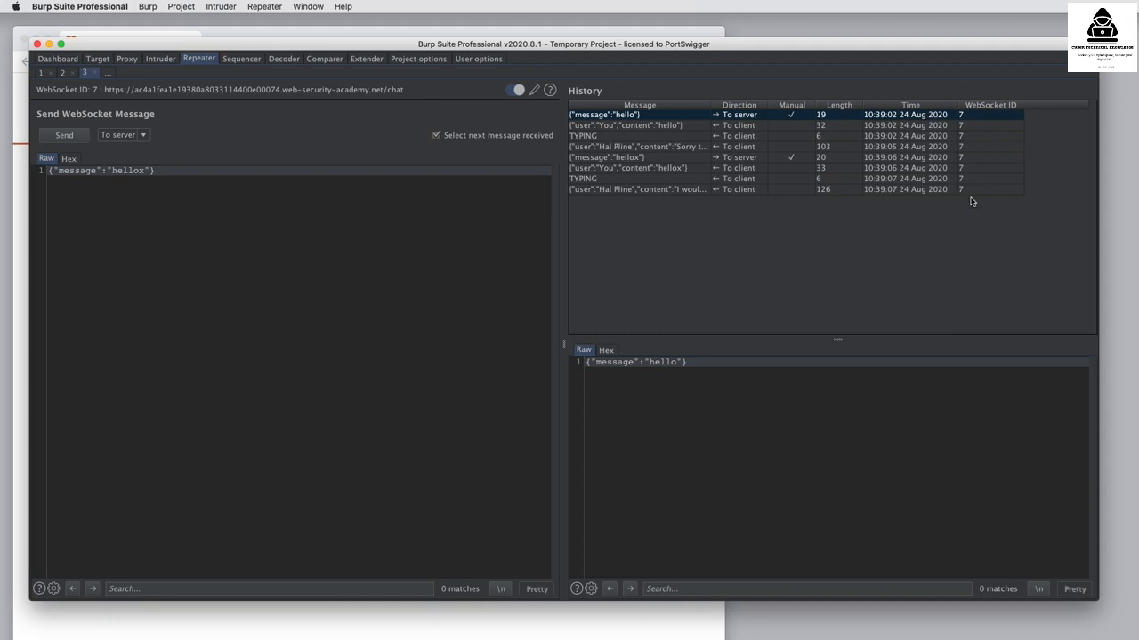
click(823, 127)
click(825, 137)
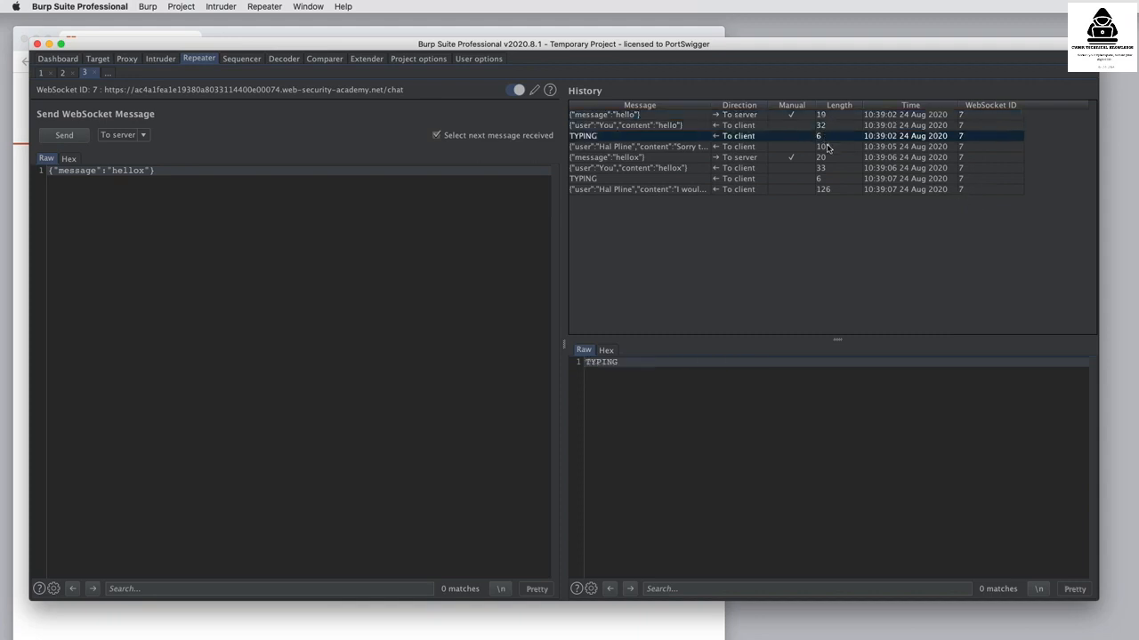
click(827, 147)
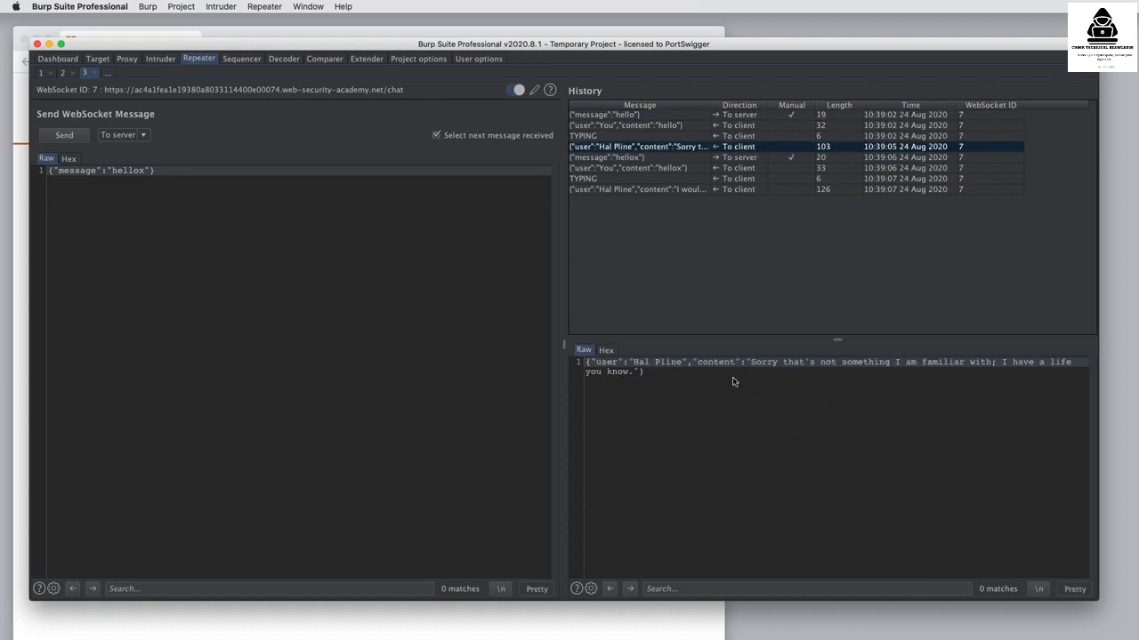
click(831, 158)
- Load the first "hello" message from Repeater's history for editing, change it to "hello123", send it and view the newest reply
click(833, 117)
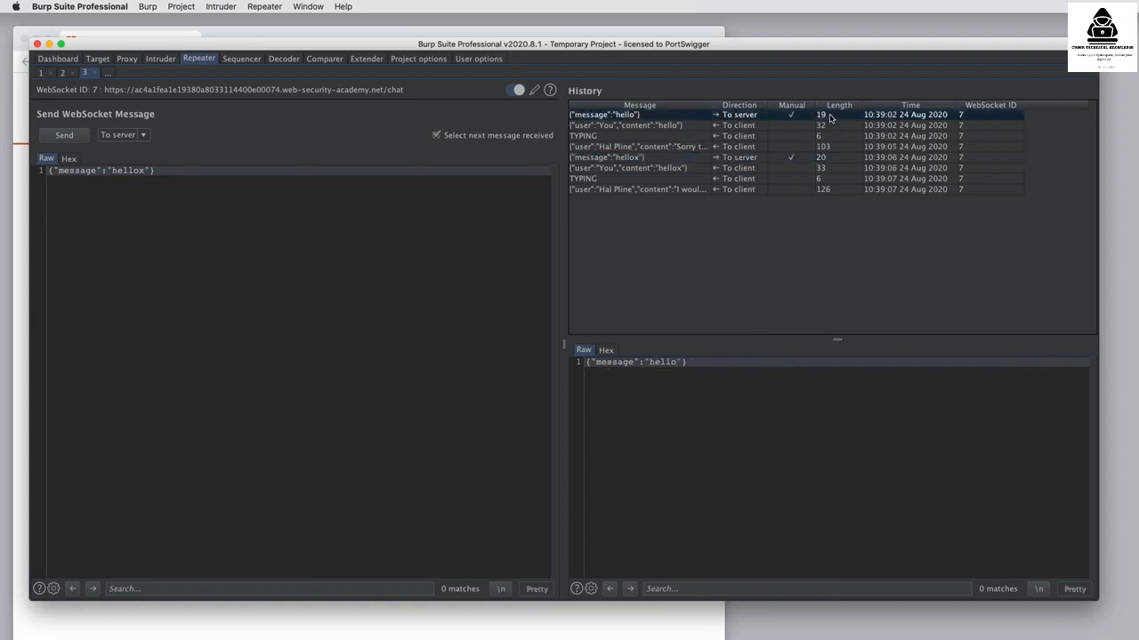
right_click(832, 116)
click(851, 127)
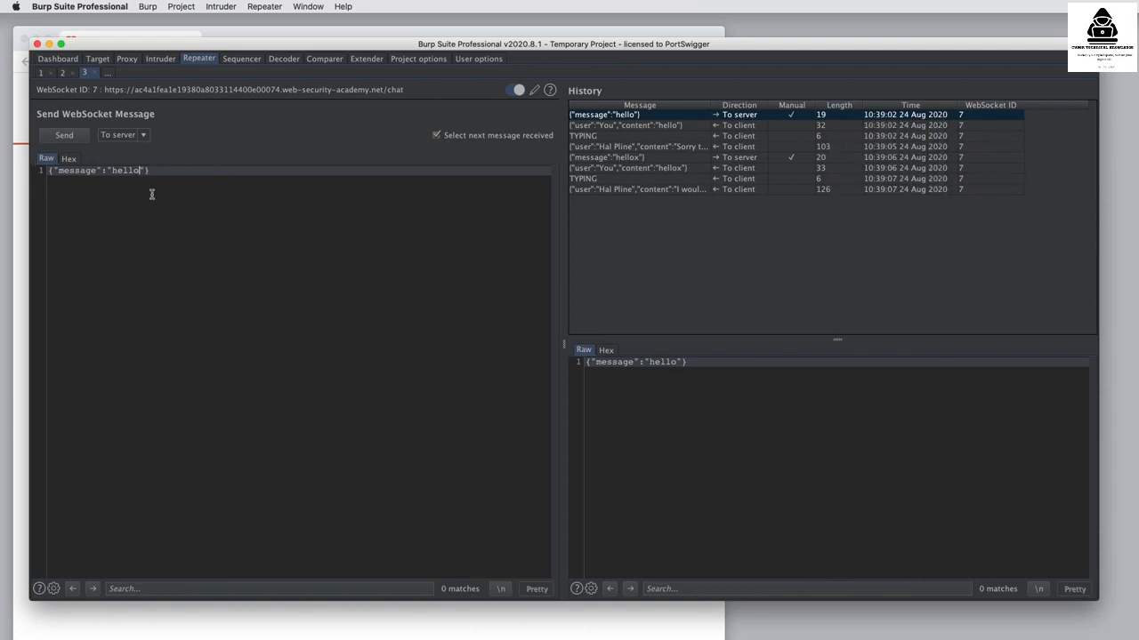
text(123)
click(64, 135)
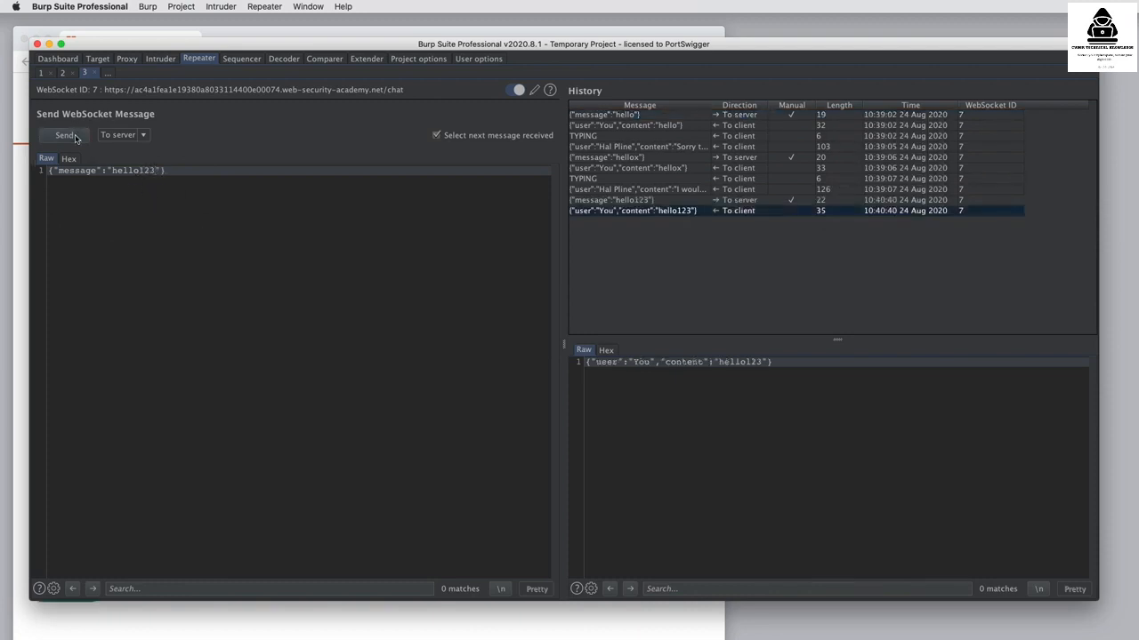
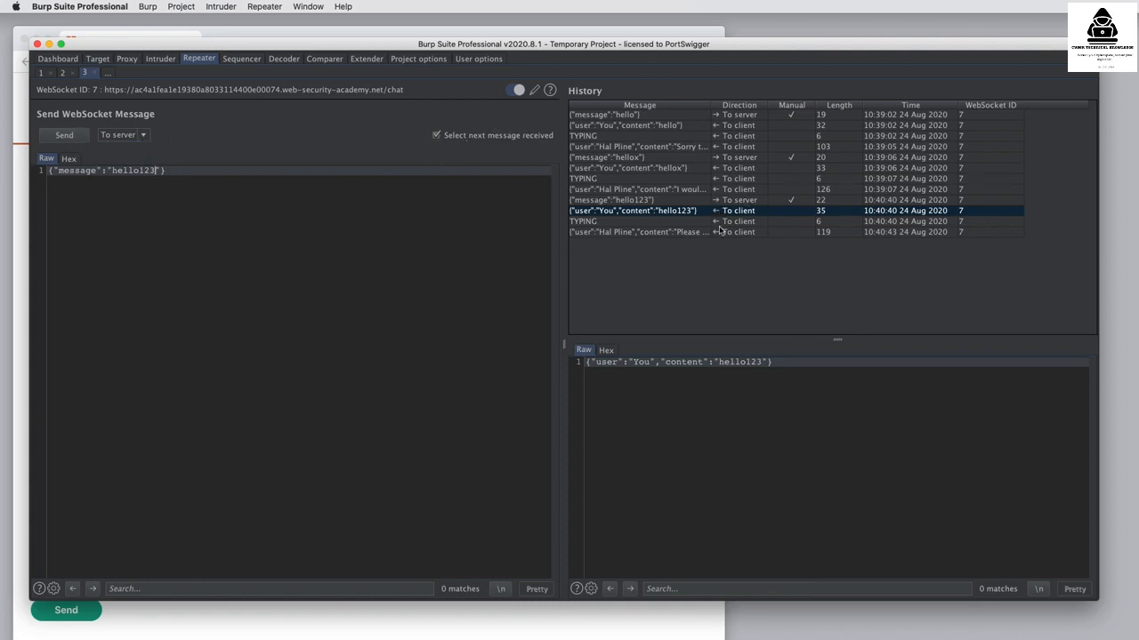
key(Down)
key(Down)
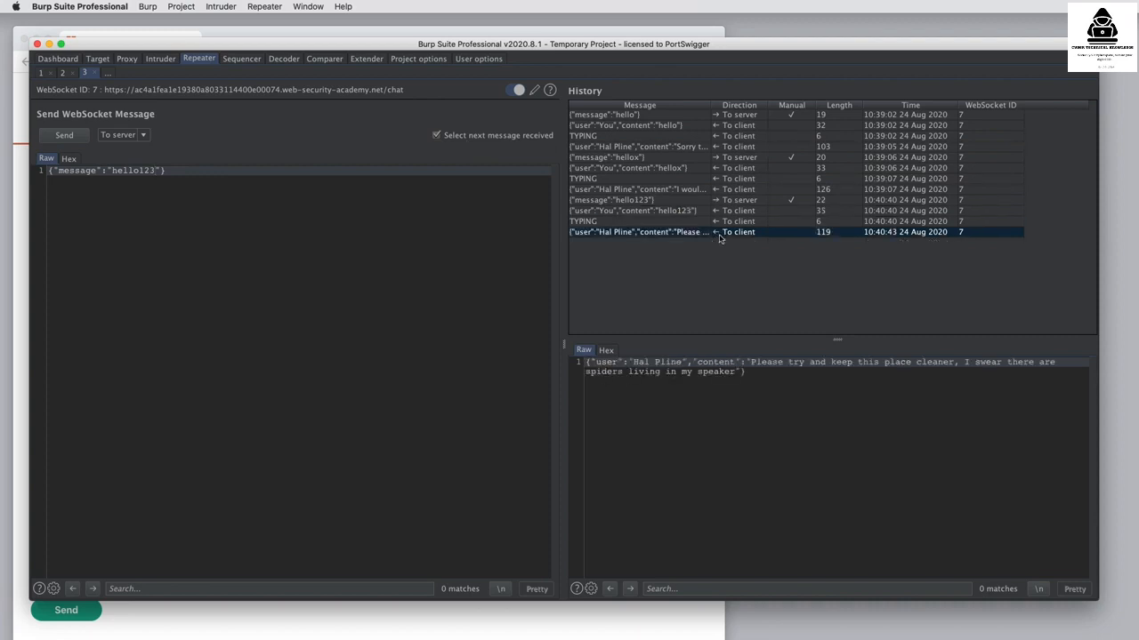
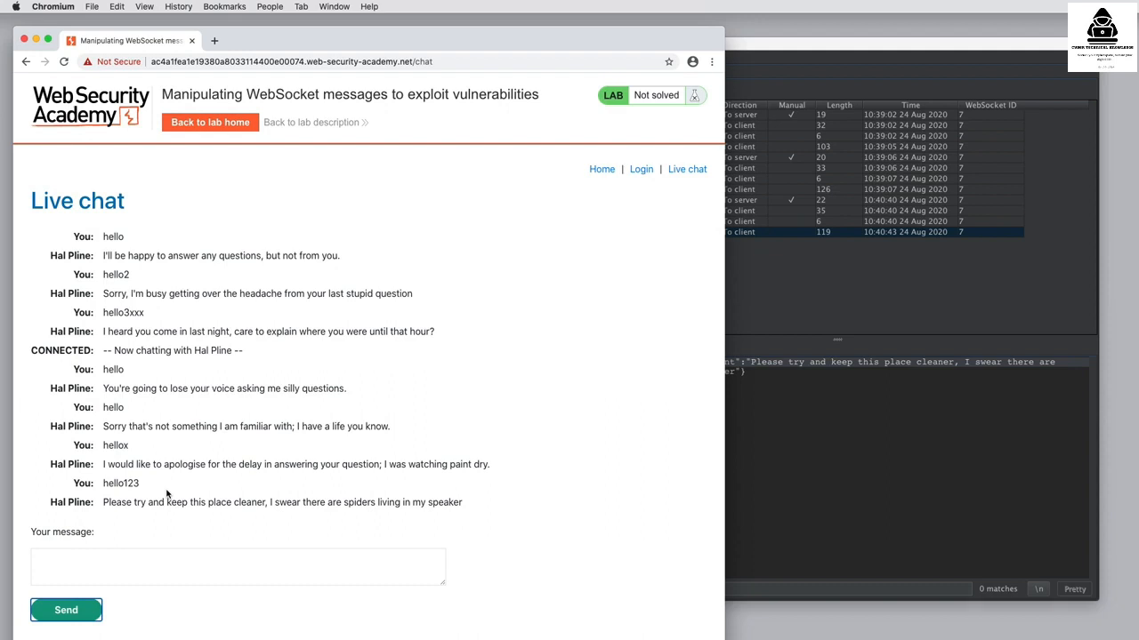
- Send the message "hello456" in the lab's live chat in the Chromium browser
click(183, 564)
text(h)
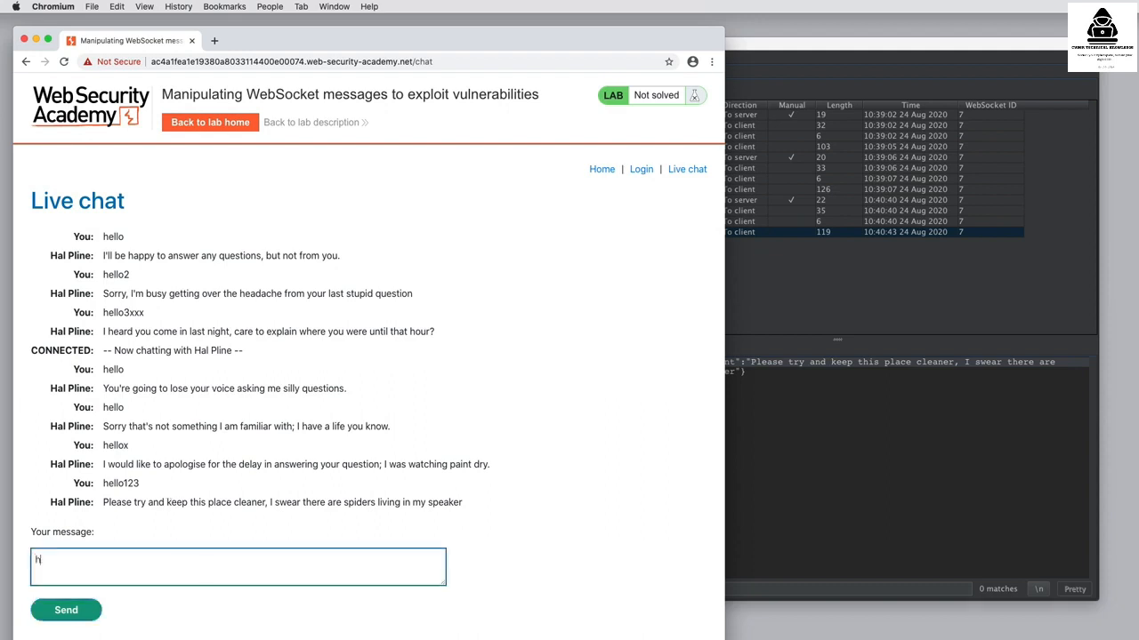
text(ello456)
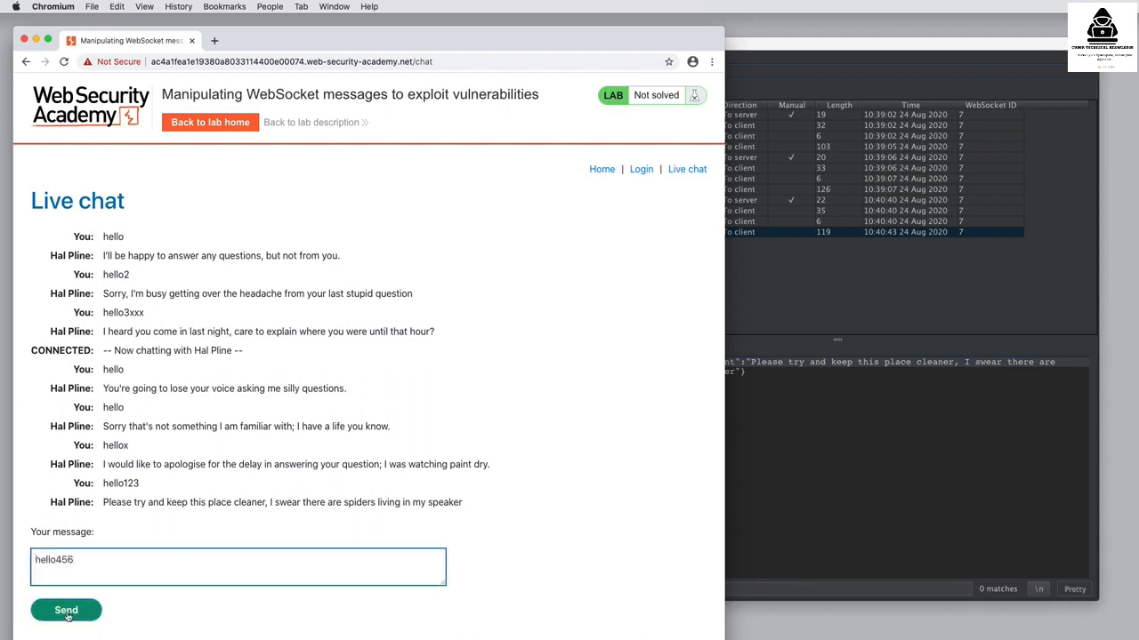
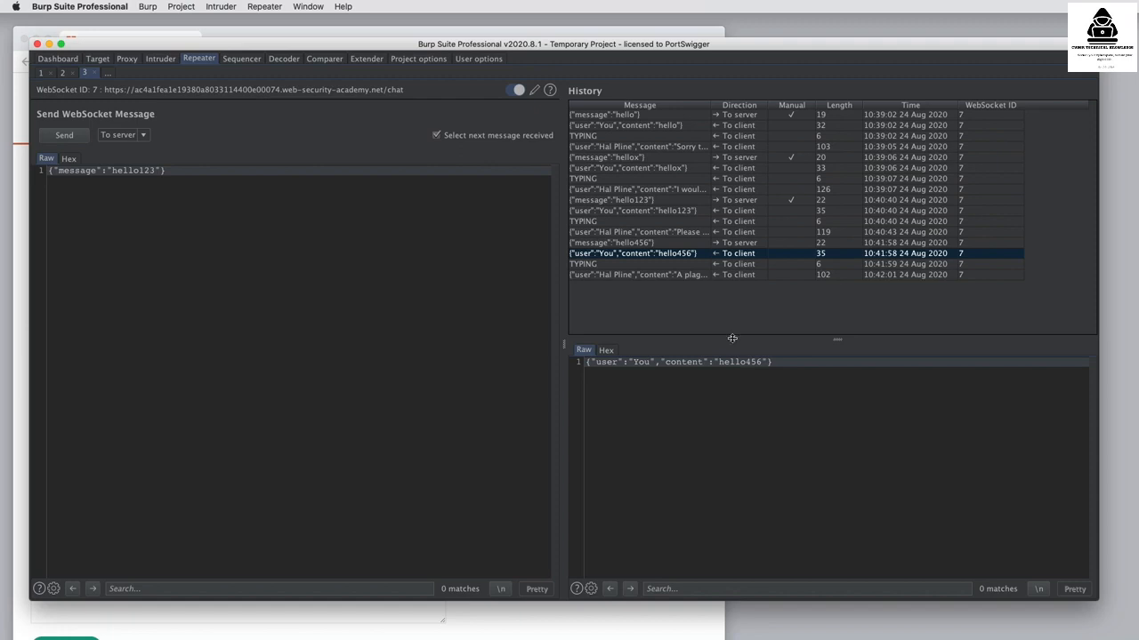
- In Burp Suite's Repeater, open the WebSocket selection, choose WebSocket 4 for reconnection and review its handshake request
click(535, 91)
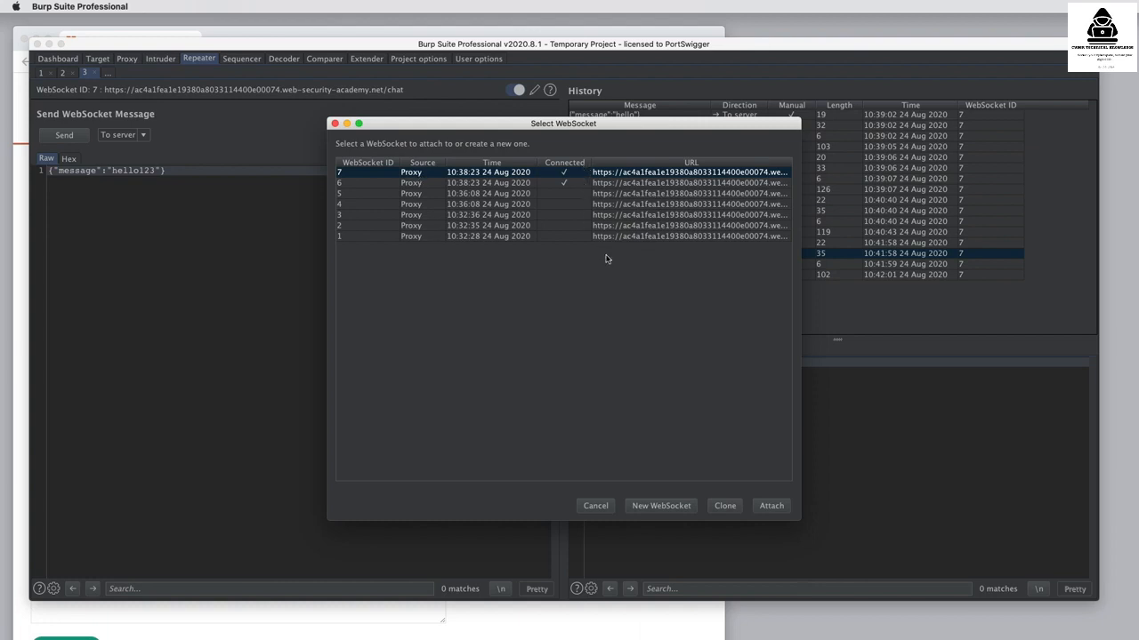
click(609, 185)
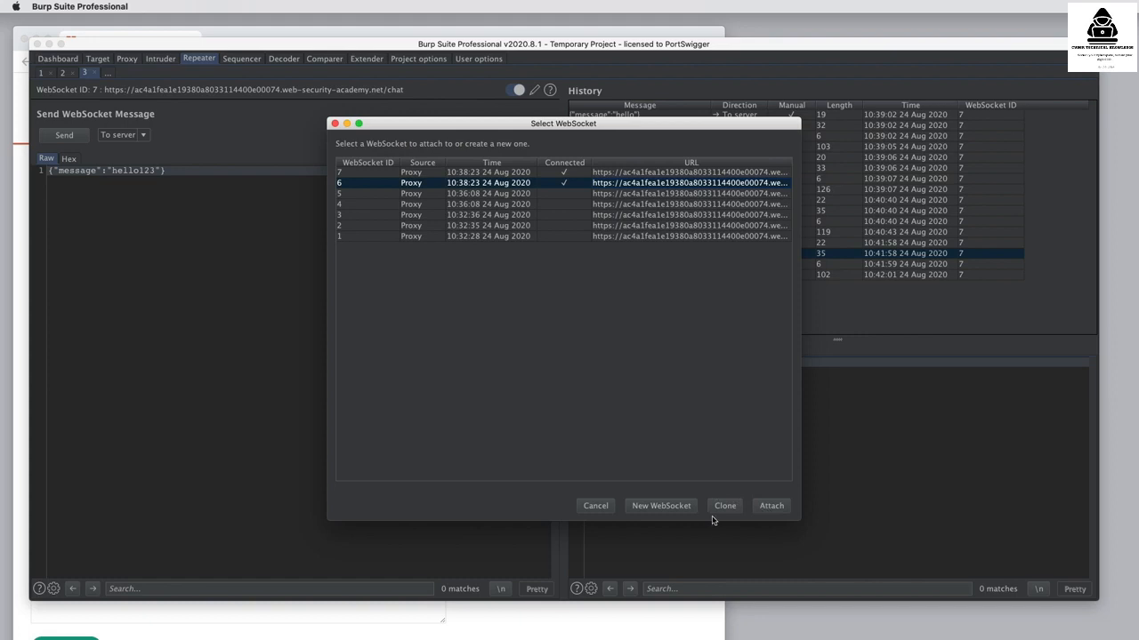
click(624, 207)
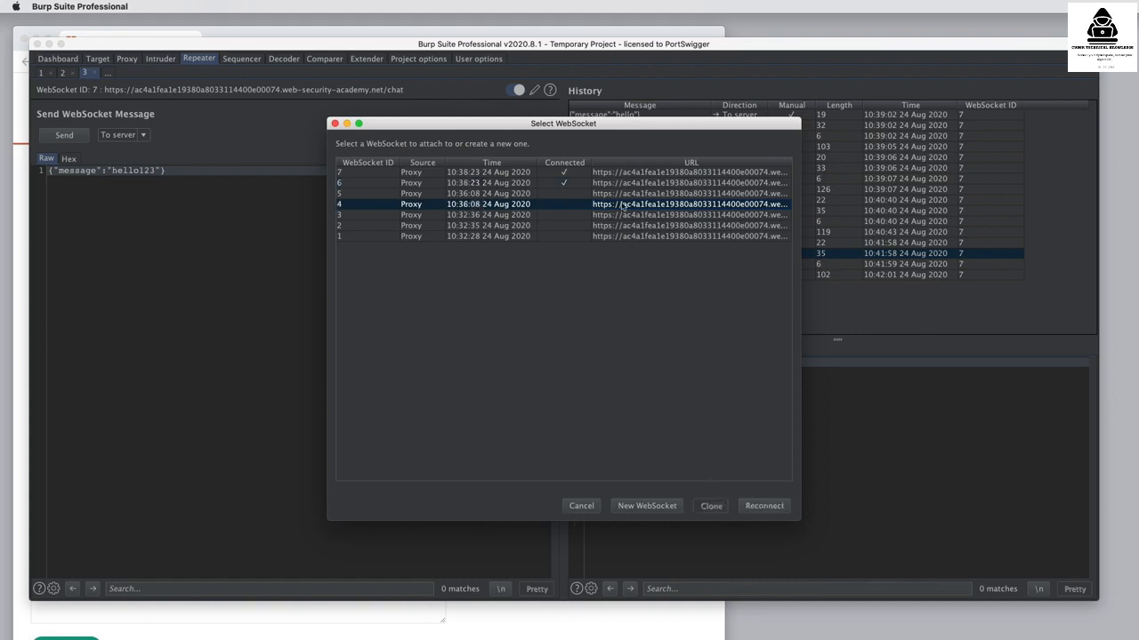
click(764, 506)
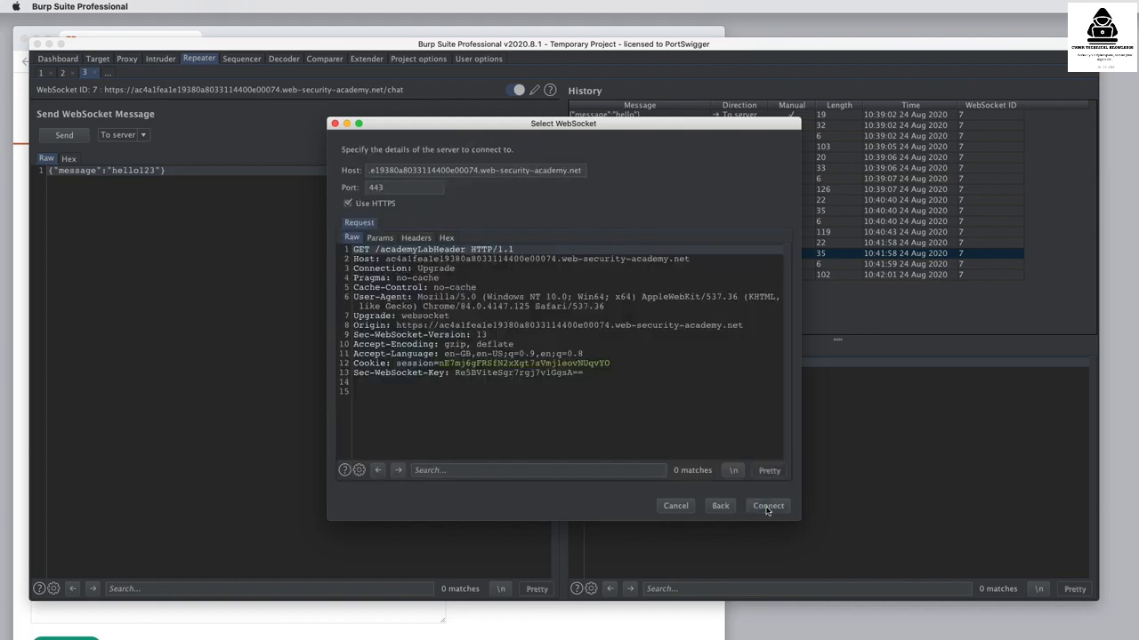
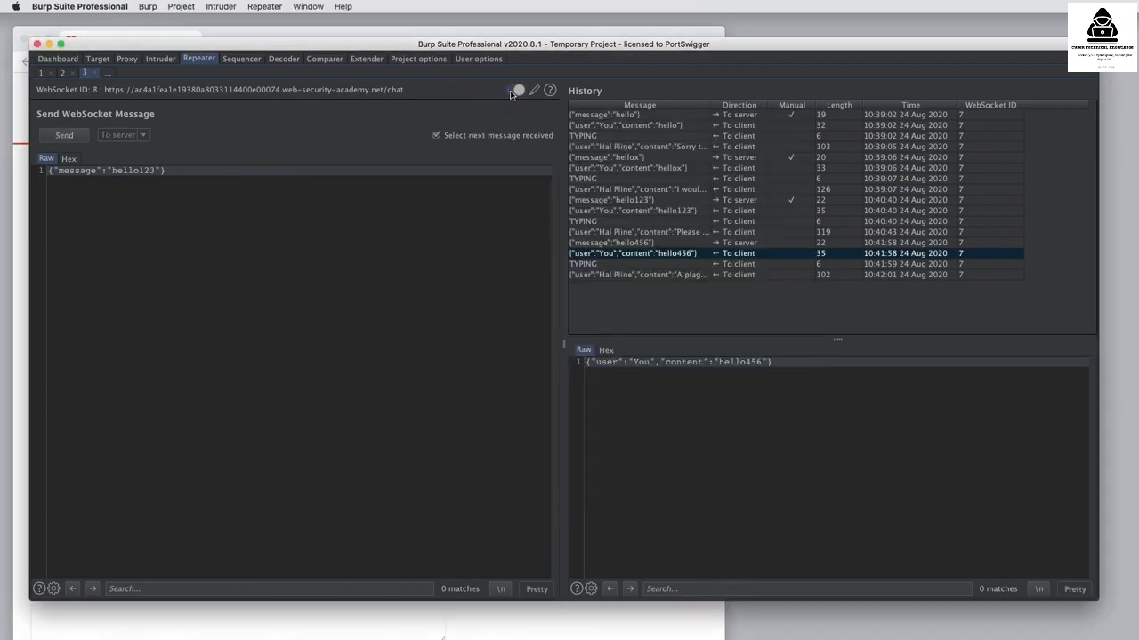
- Disconnect Repeater's current /chat WebSocket and connect it again
click(514, 90)
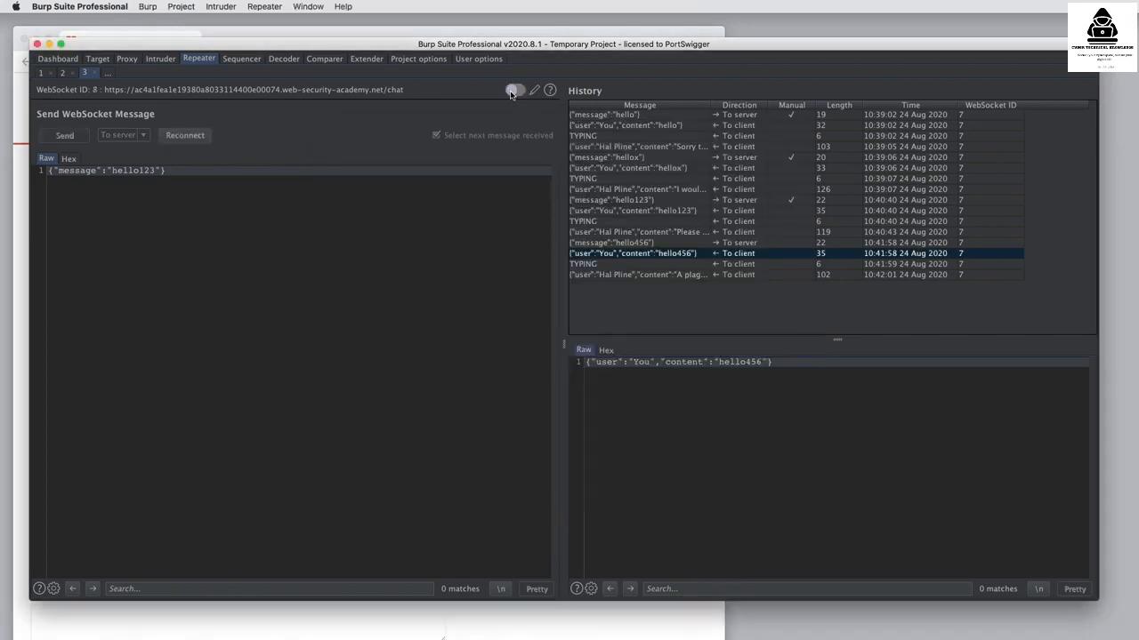
click(515, 90)
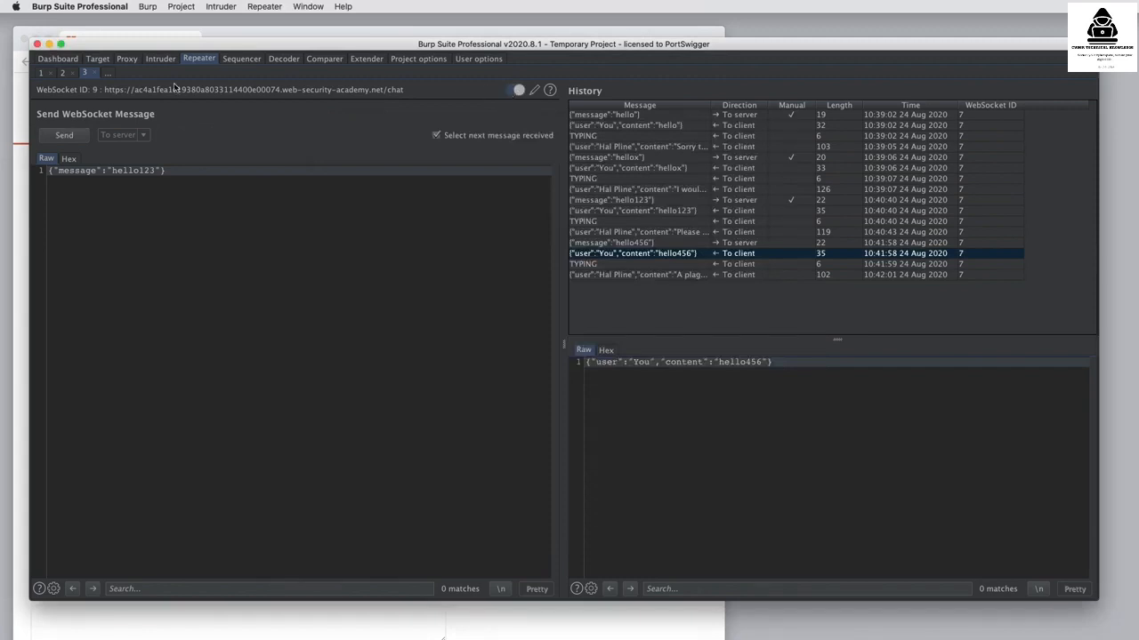
- Create a new WebSocket tab in Repeater and attach it to the connected WebSocket 9
click(108, 76)
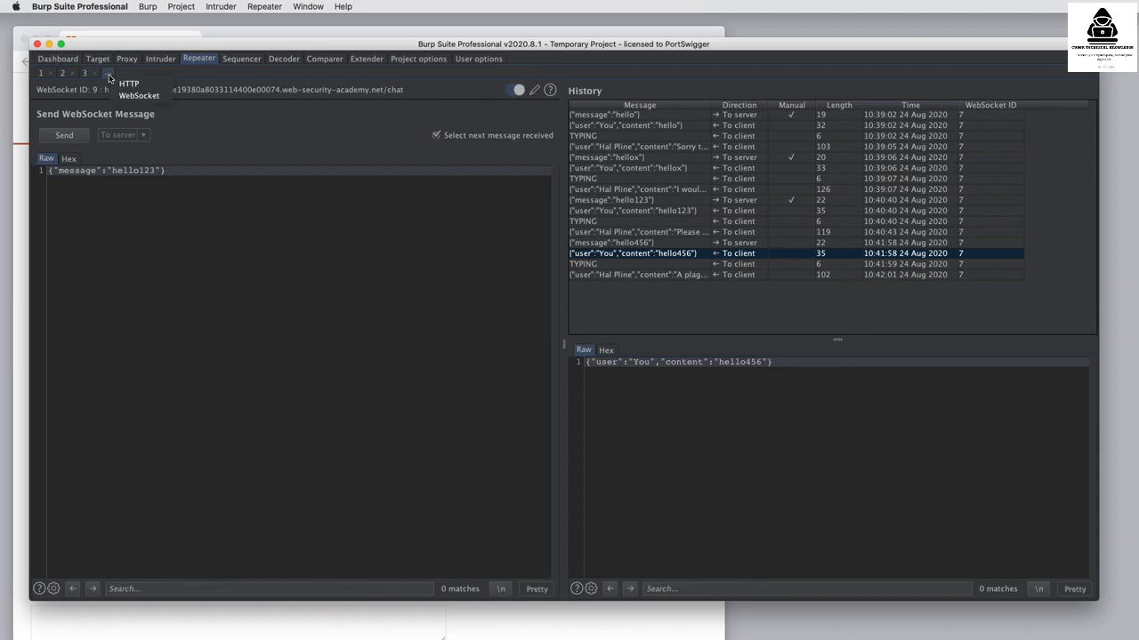
click(137, 95)
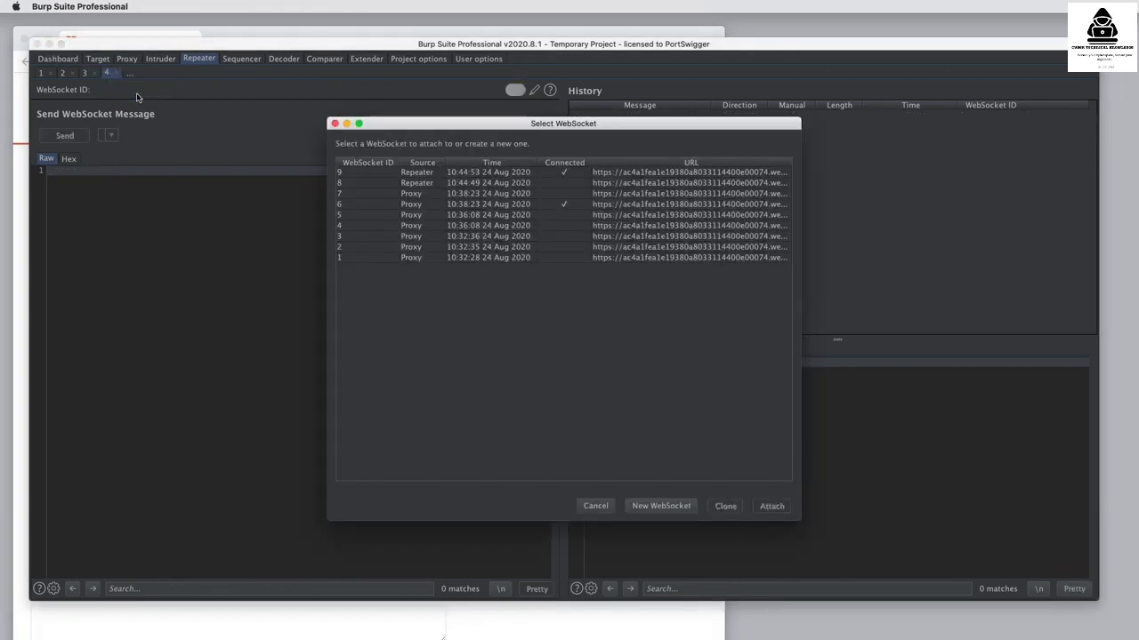
click(579, 175)
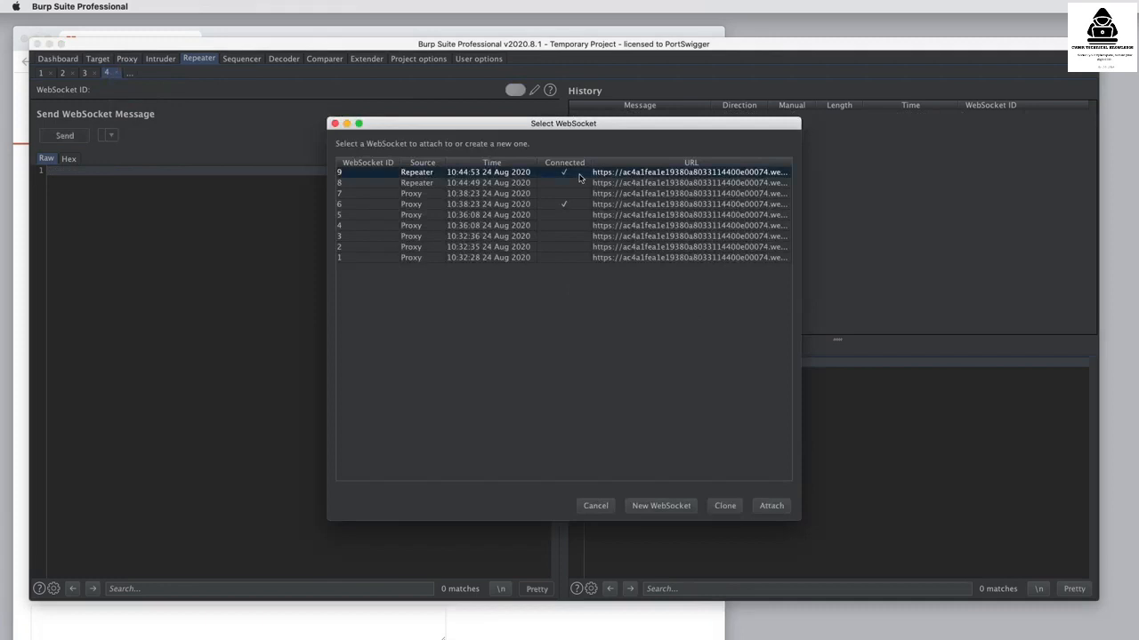
click(773, 506)
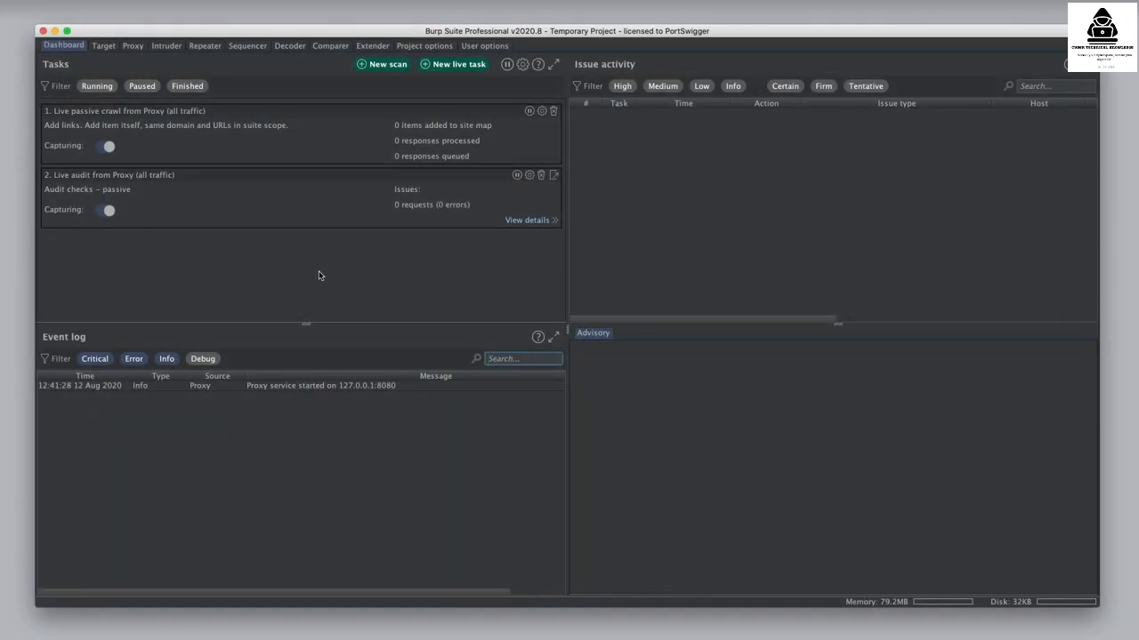
- Launch Burp Proxy's embedded Chromium browser and go to portswigger.net with interception on
click(132, 46)
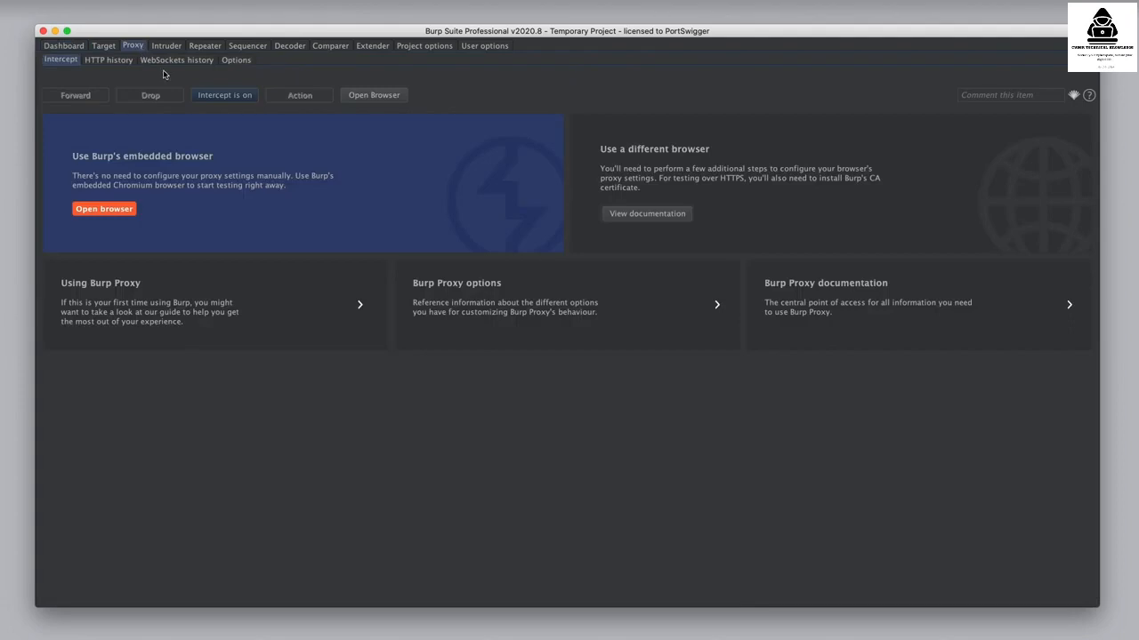
click(104, 210)
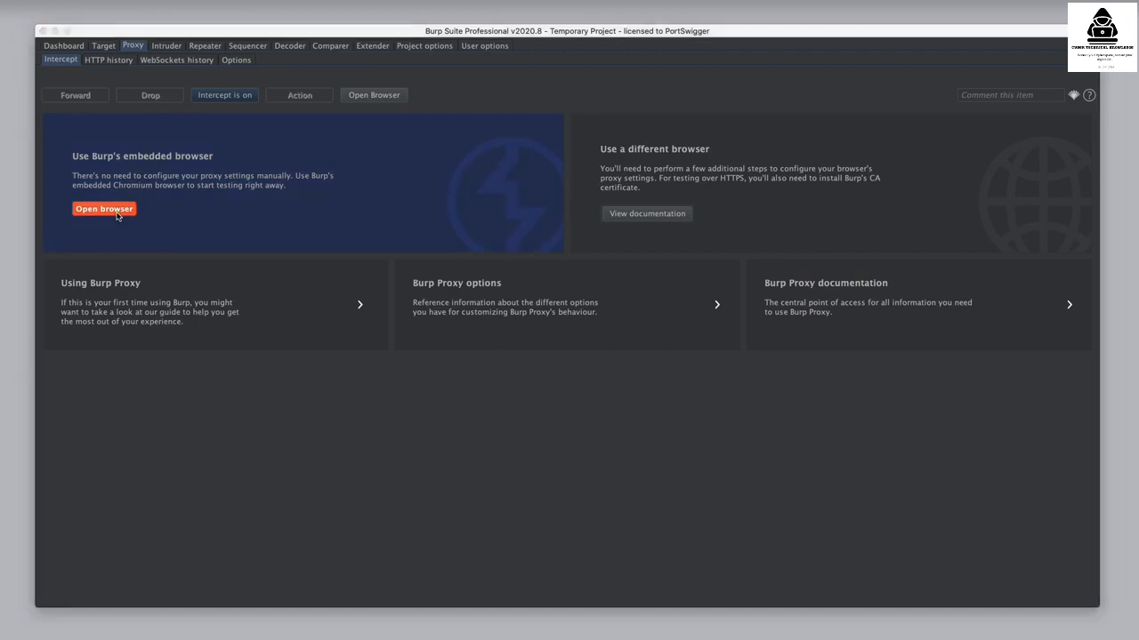
text(portswigger.net)
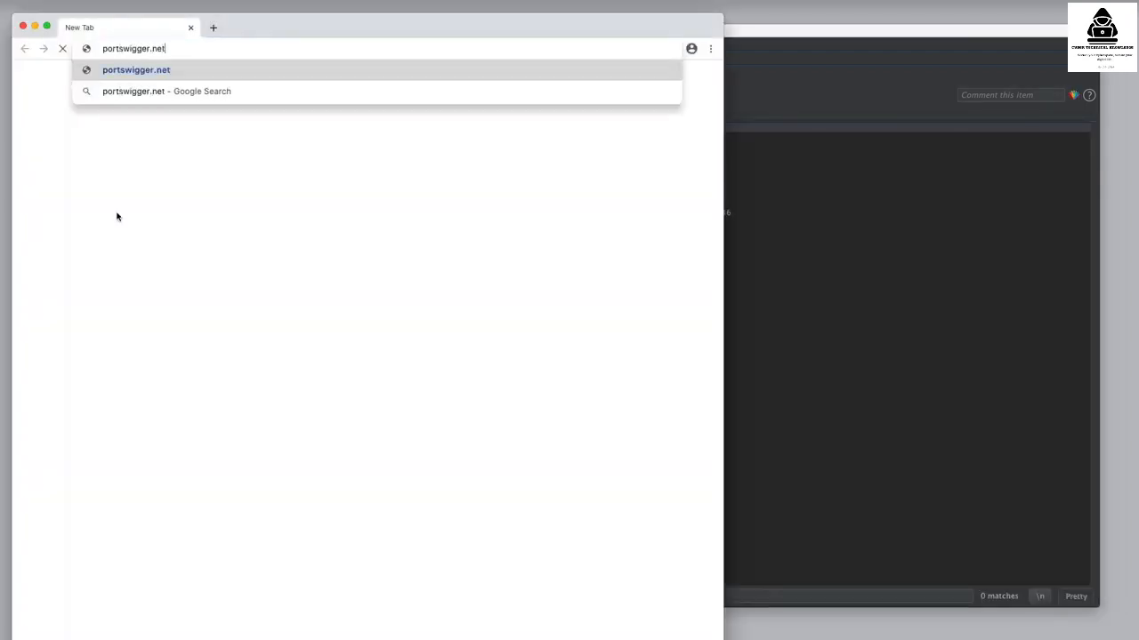
key(Return)
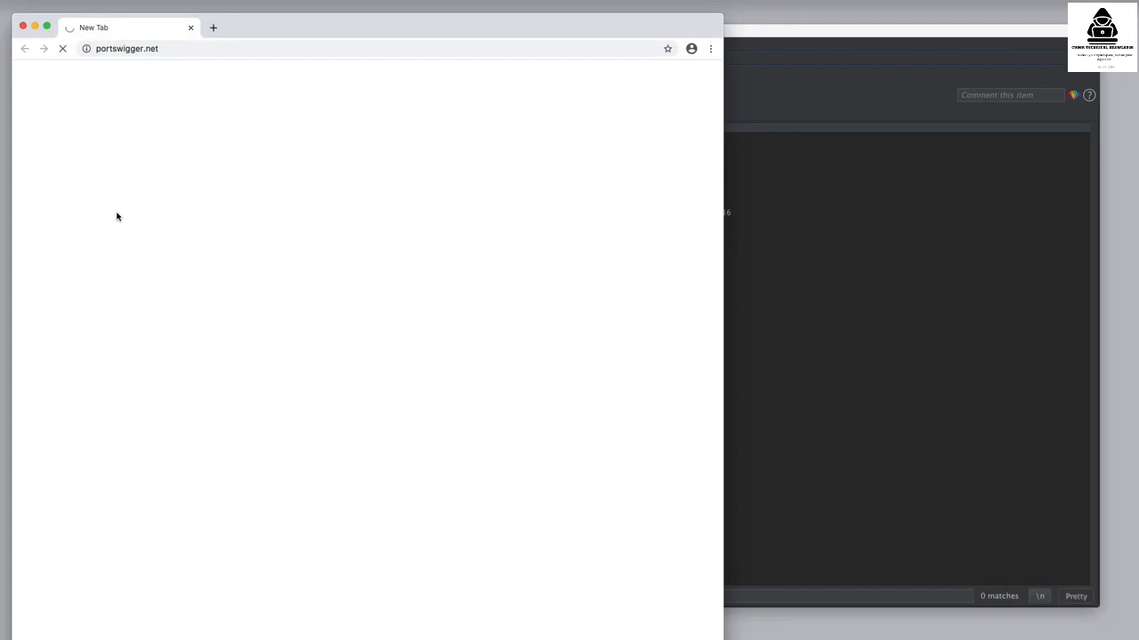
- Switch to Burp Suite, forward the intercepted browser requests one after another, and turn interception off
click(756, 260)
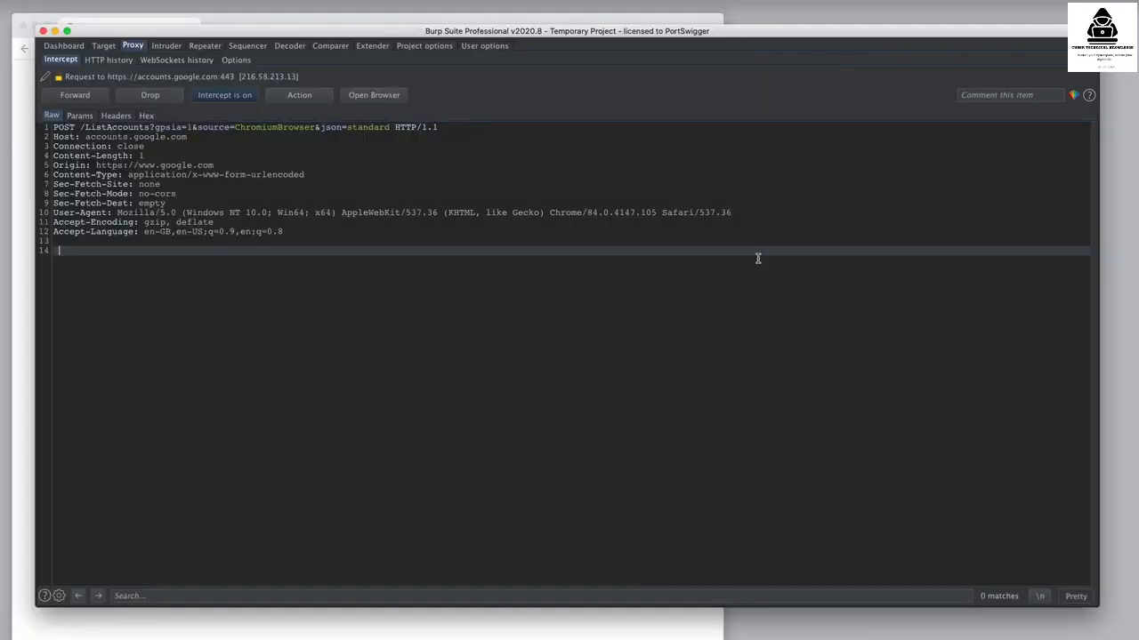
click(87, 95)
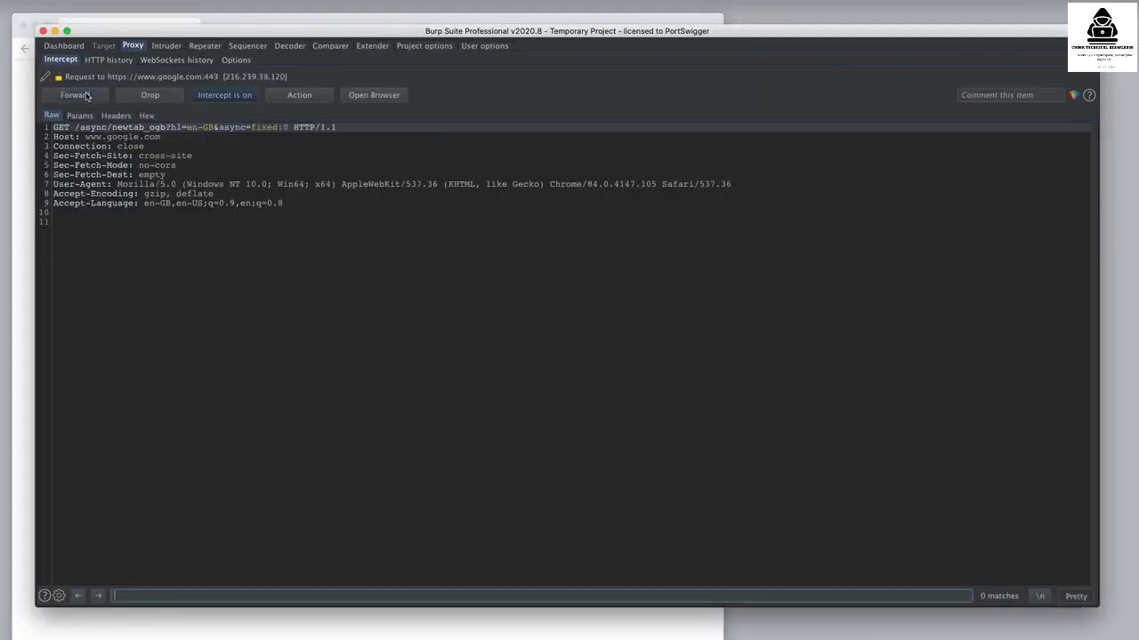
click(86, 97)
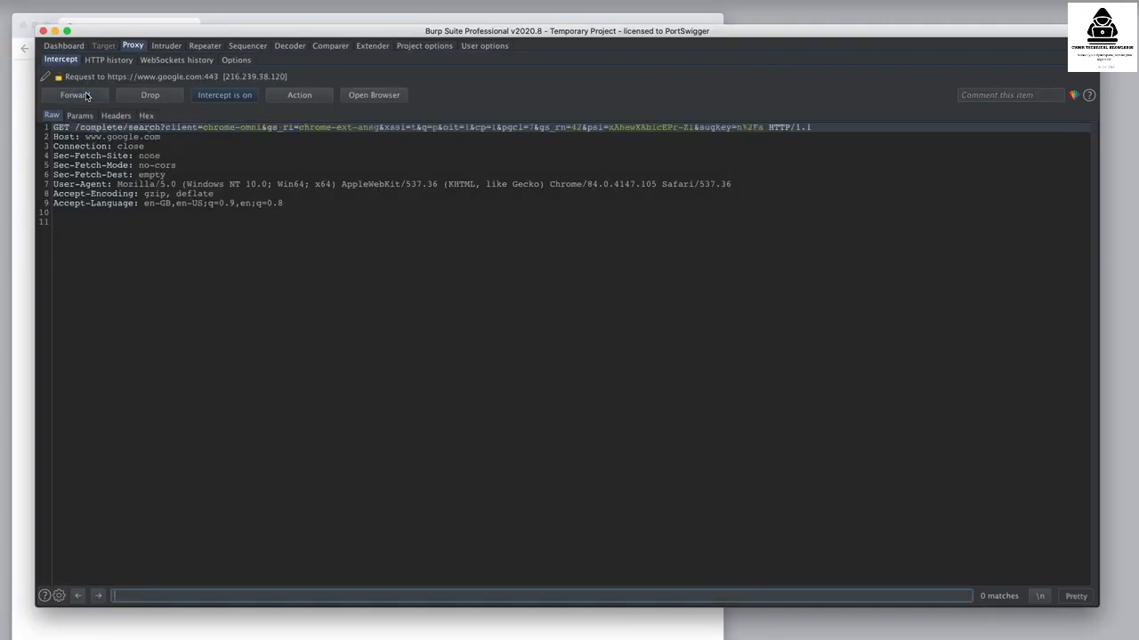
click(86, 95)
click(87, 96)
click(86, 95)
click(86, 95)
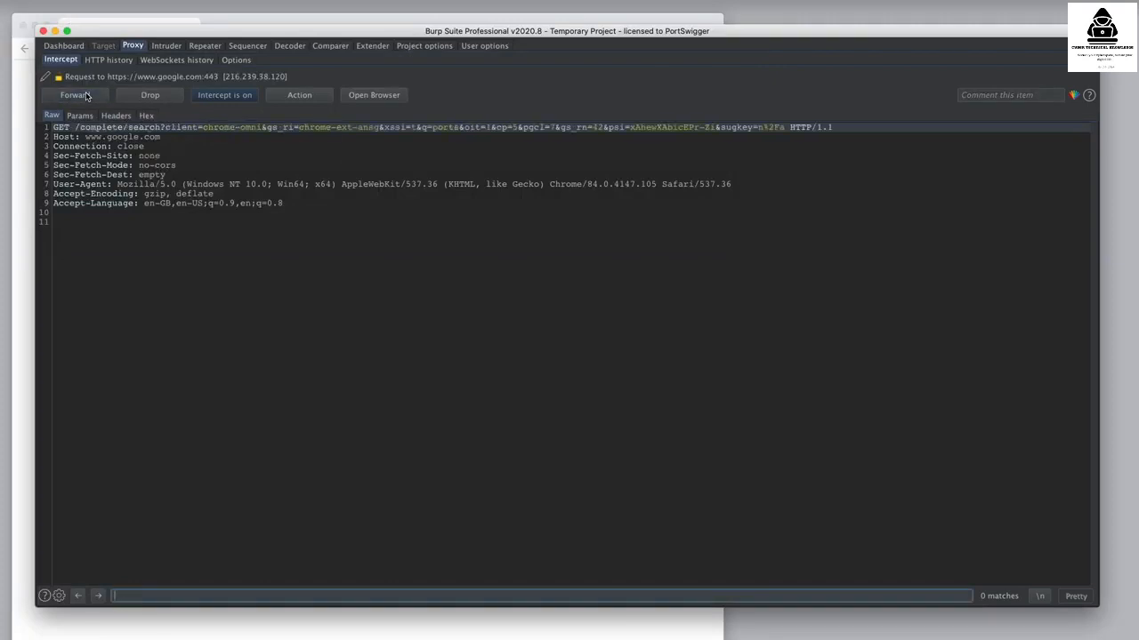
click(86, 95)
click(86, 95)
click(86, 95)
click(87, 96)
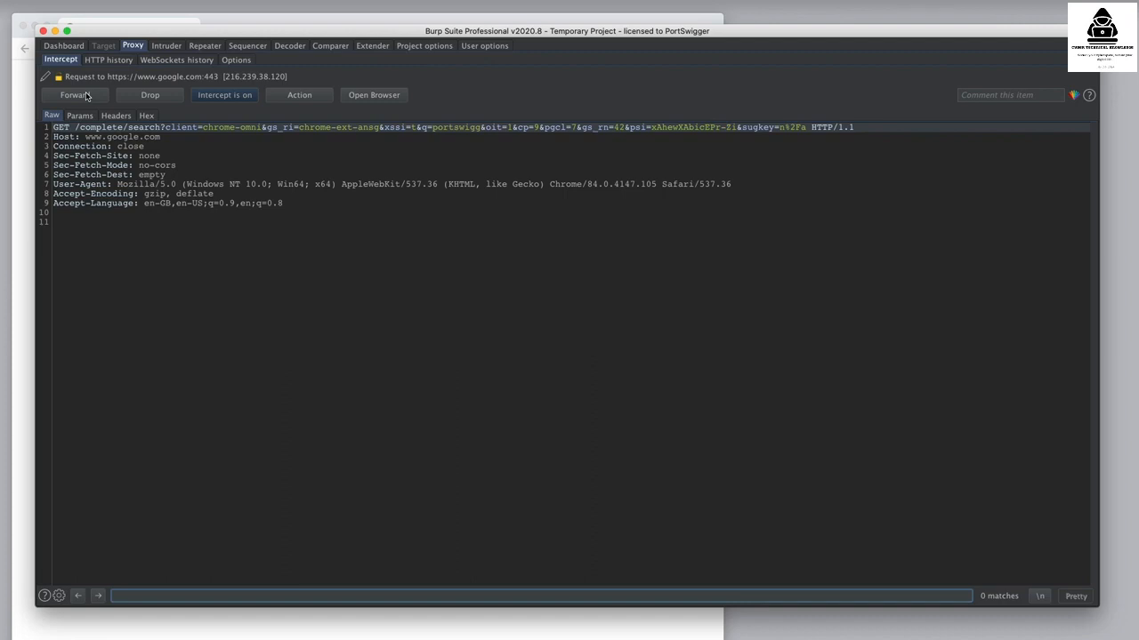
click(225, 95)
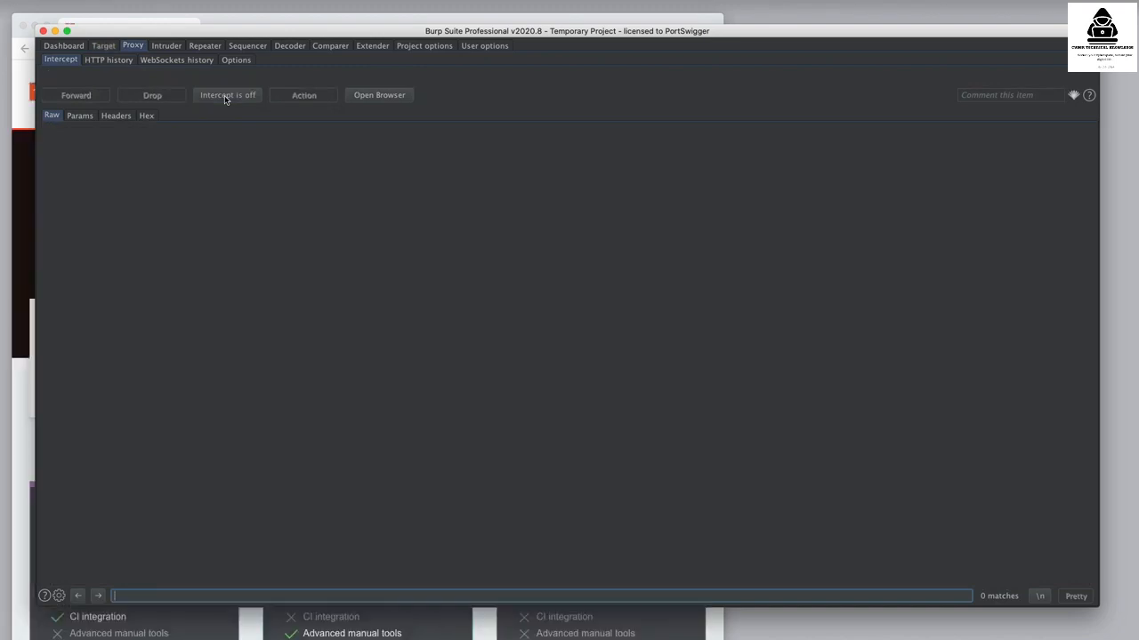
- Review the Proxy options for intercepting client requests, server responses and WebSockets messages
click(235, 61)
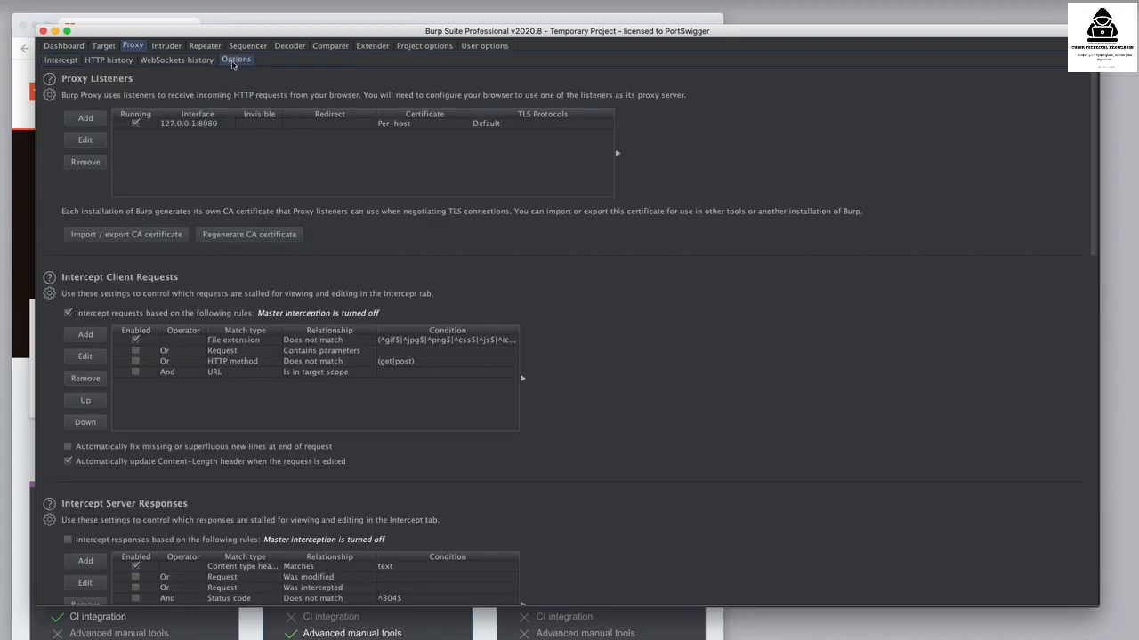
scroll(466, 271, down, 5)
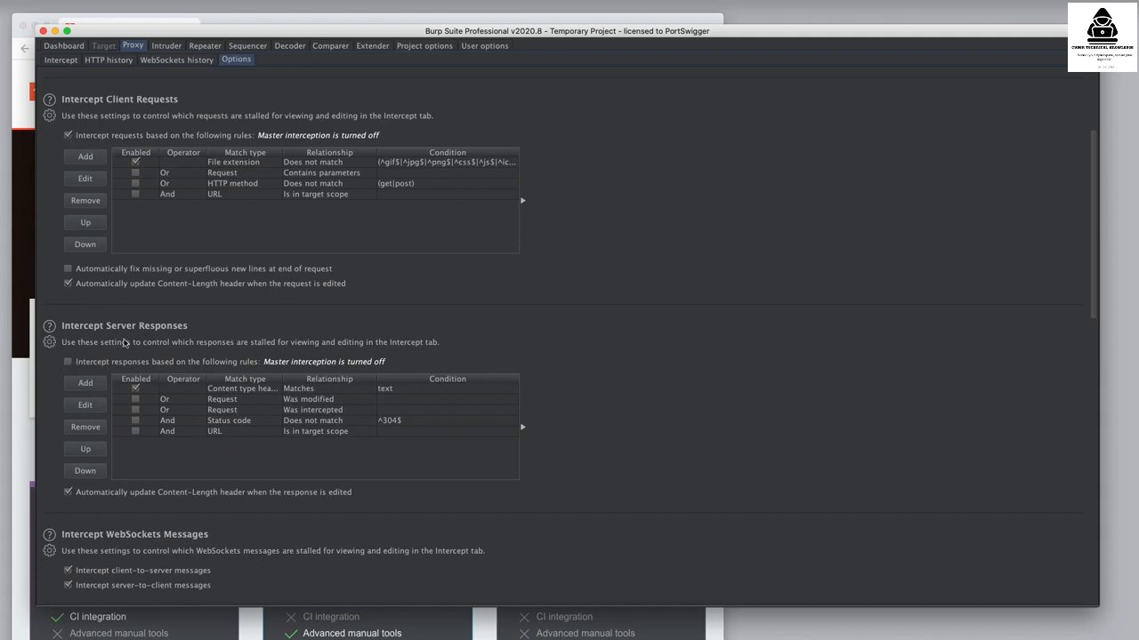
click(61, 59)
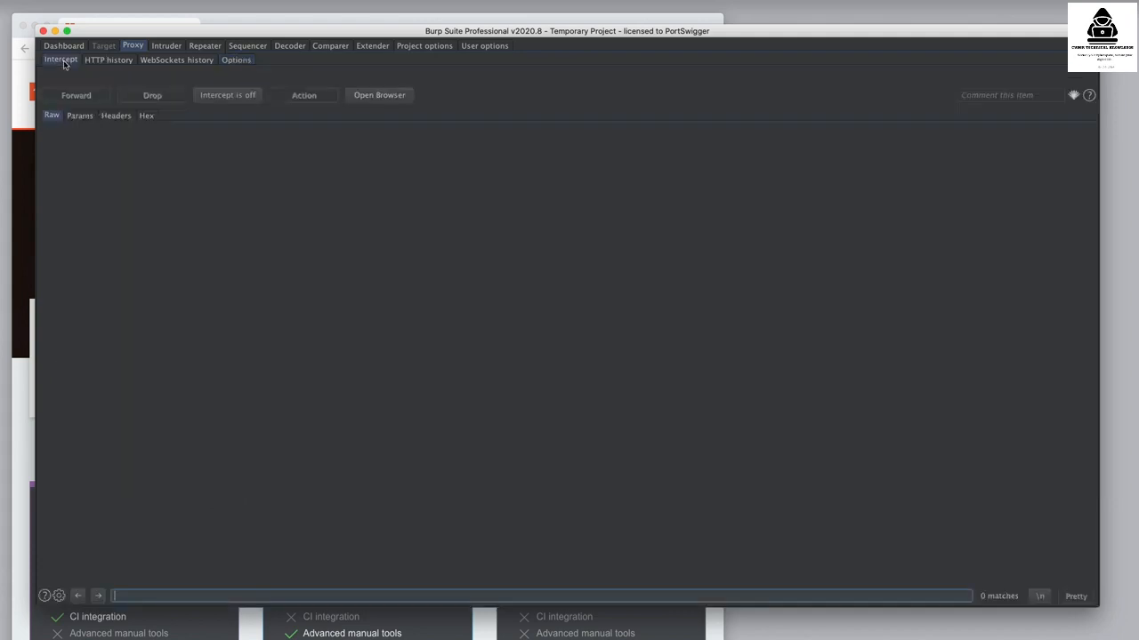
click(237, 61)
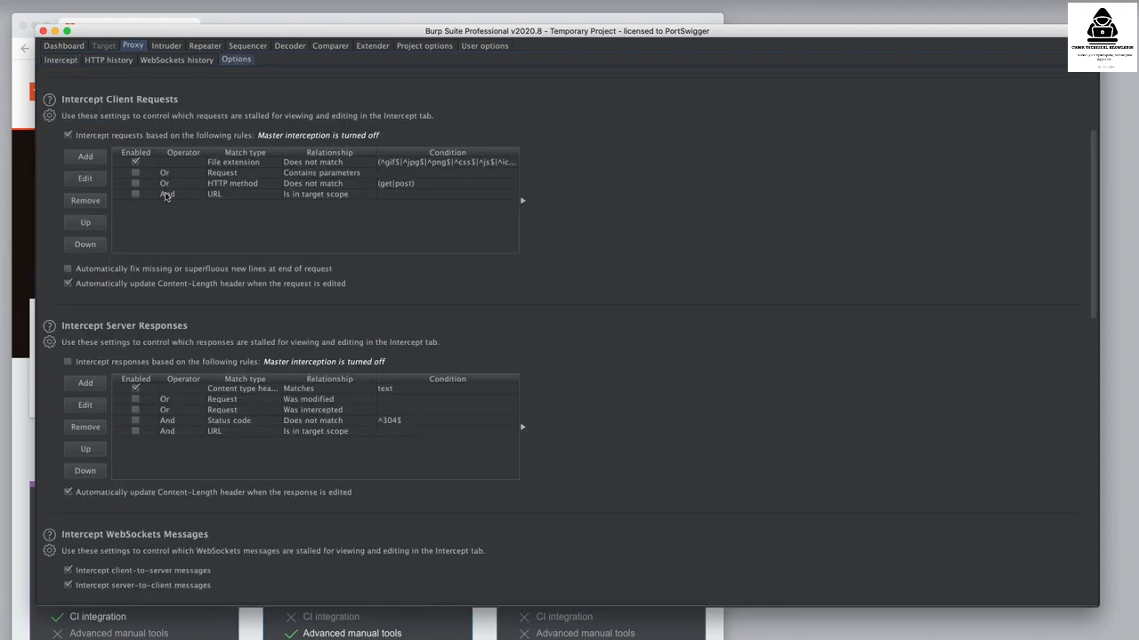
- Try enabling the client request interception rules for "Contains parameters" and HTTP method, and disable both again
click(135, 173)
click(135, 184)
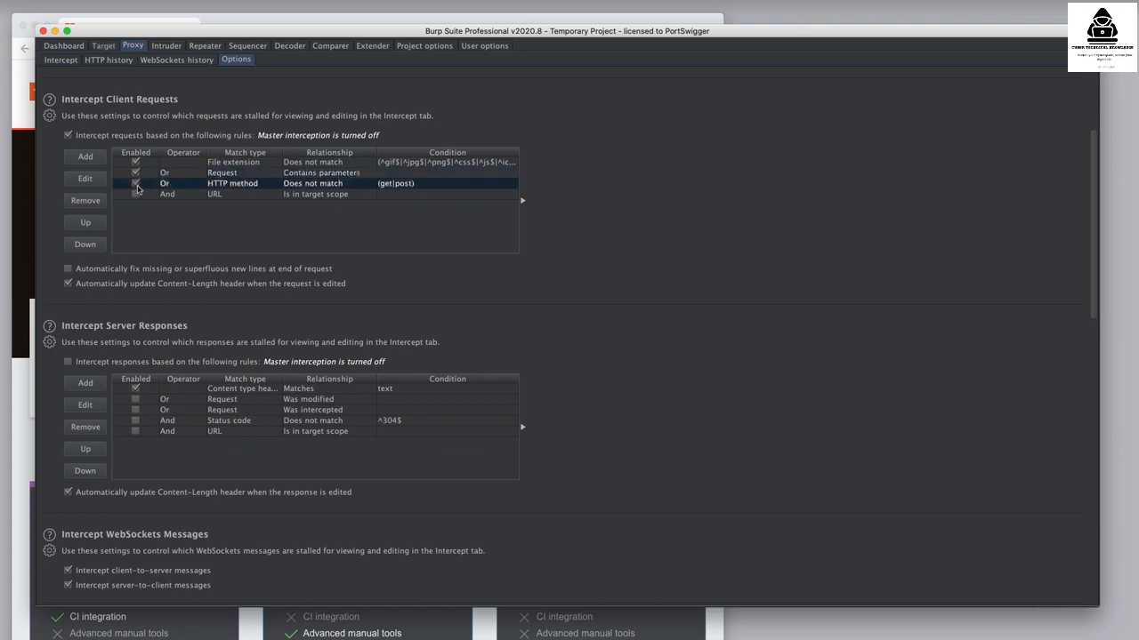
click(135, 184)
click(135, 173)
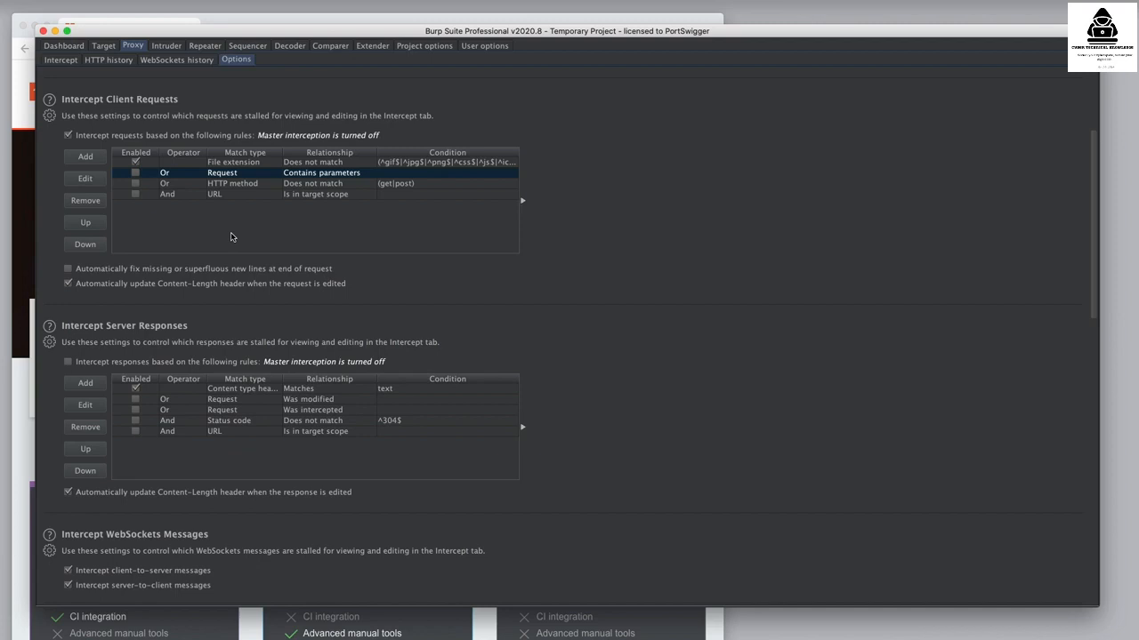
- Examine the client request rules one by one, along with the content type, status code and target scope rules for server responses
click(241, 163)
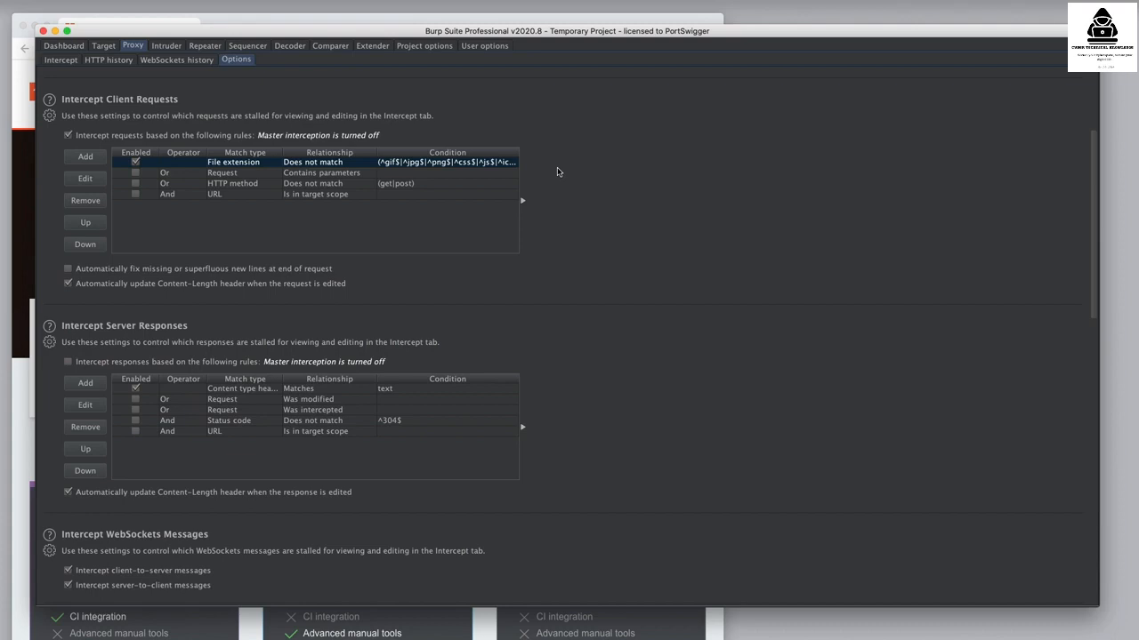
click(377, 175)
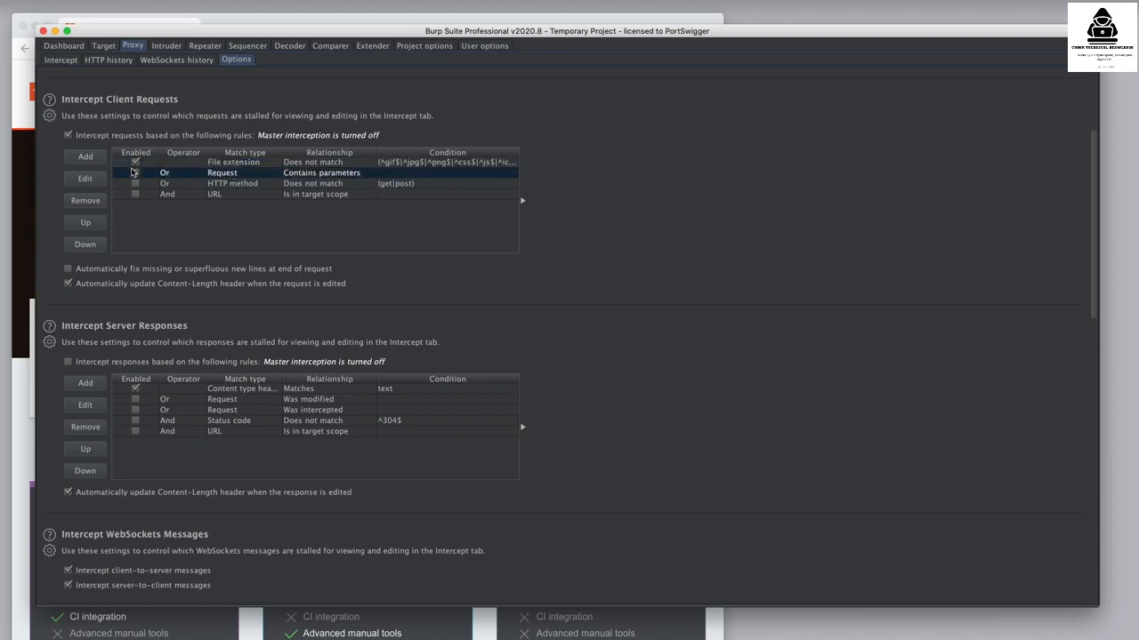
click(328, 187)
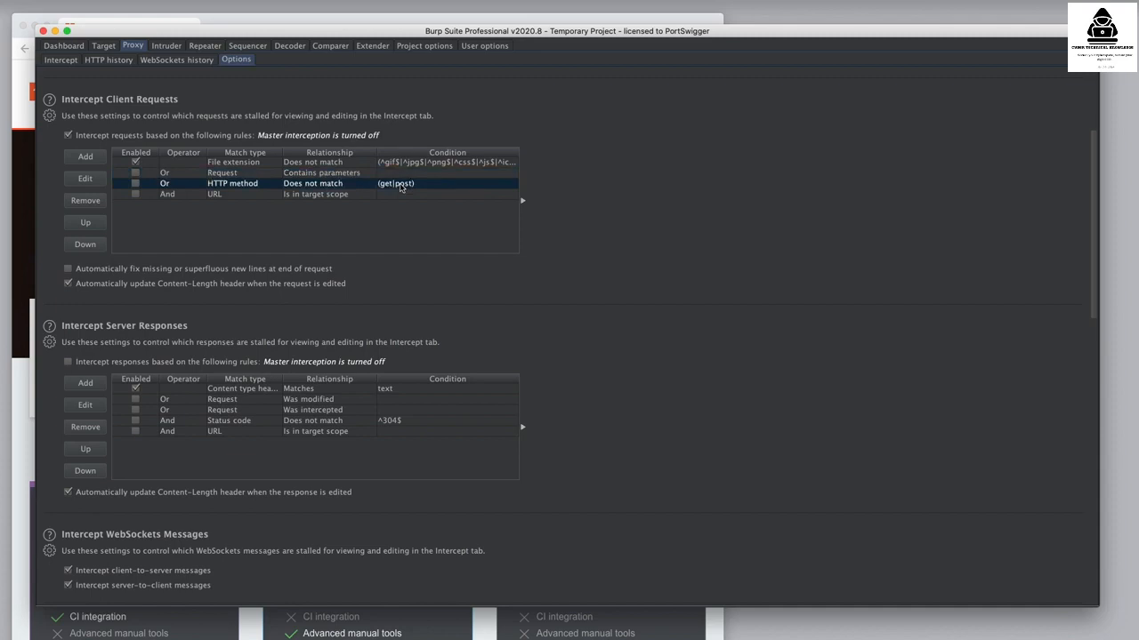
click(237, 197)
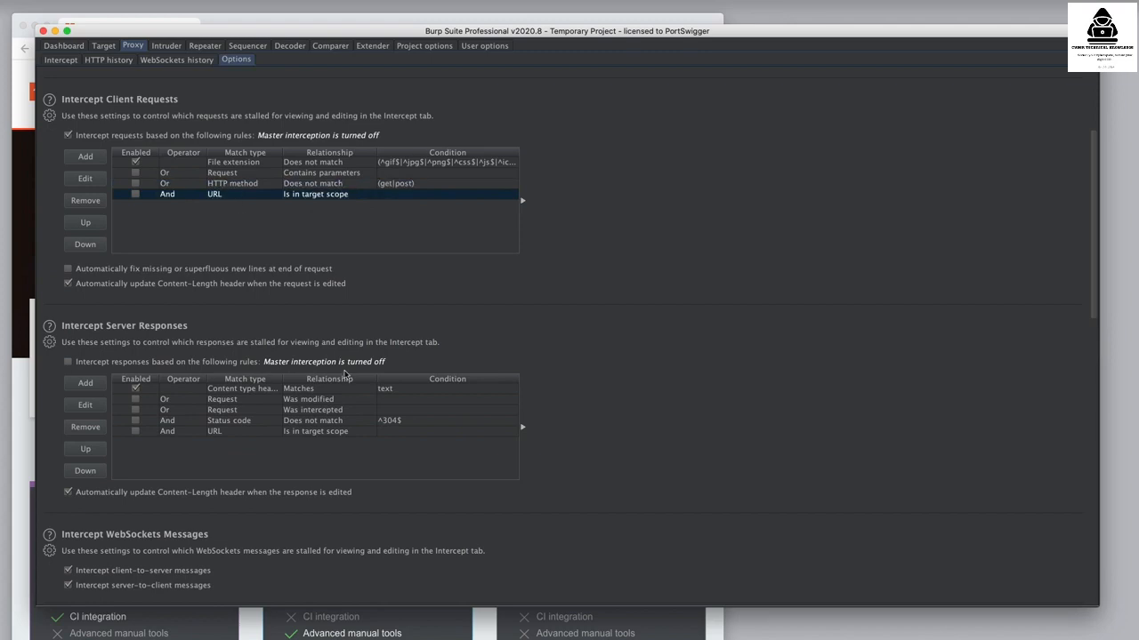
click(430, 393)
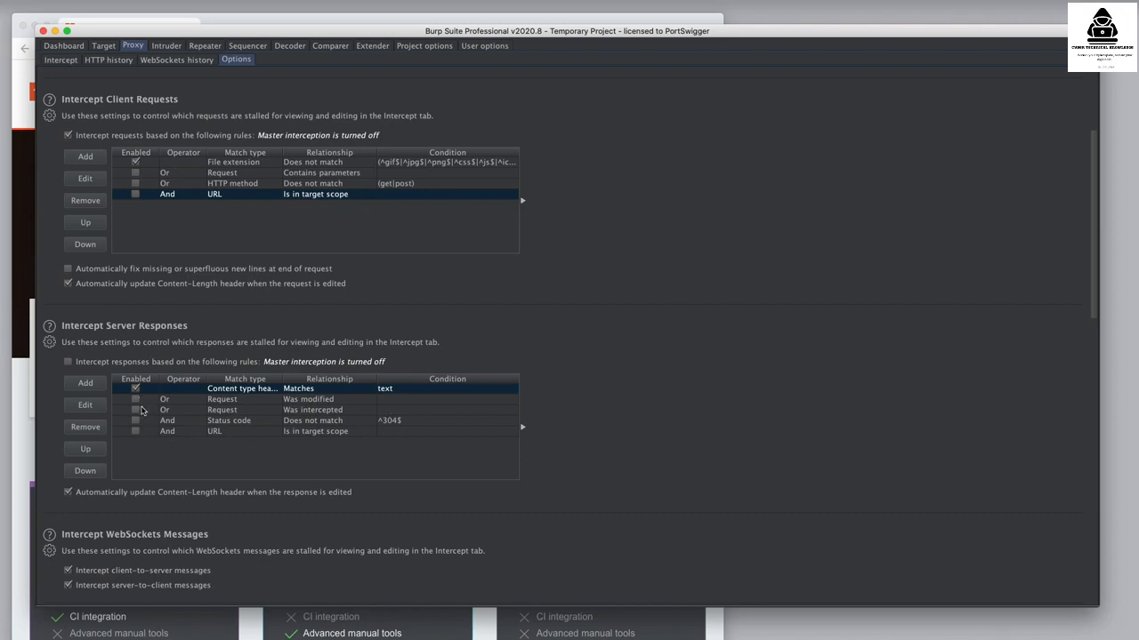
click(307, 421)
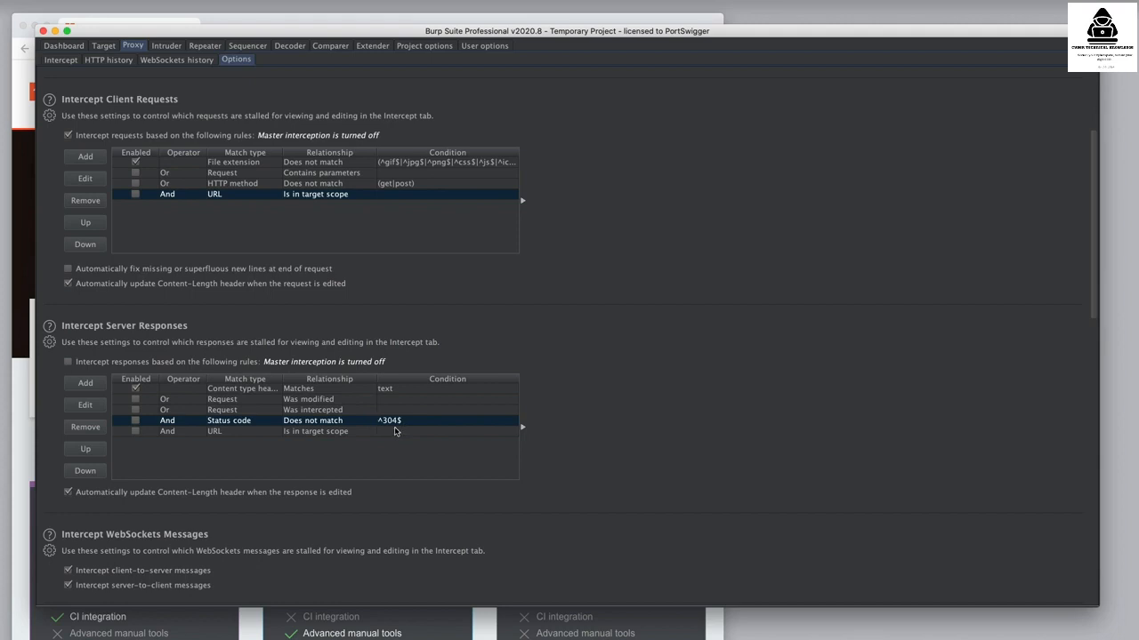
click(343, 434)
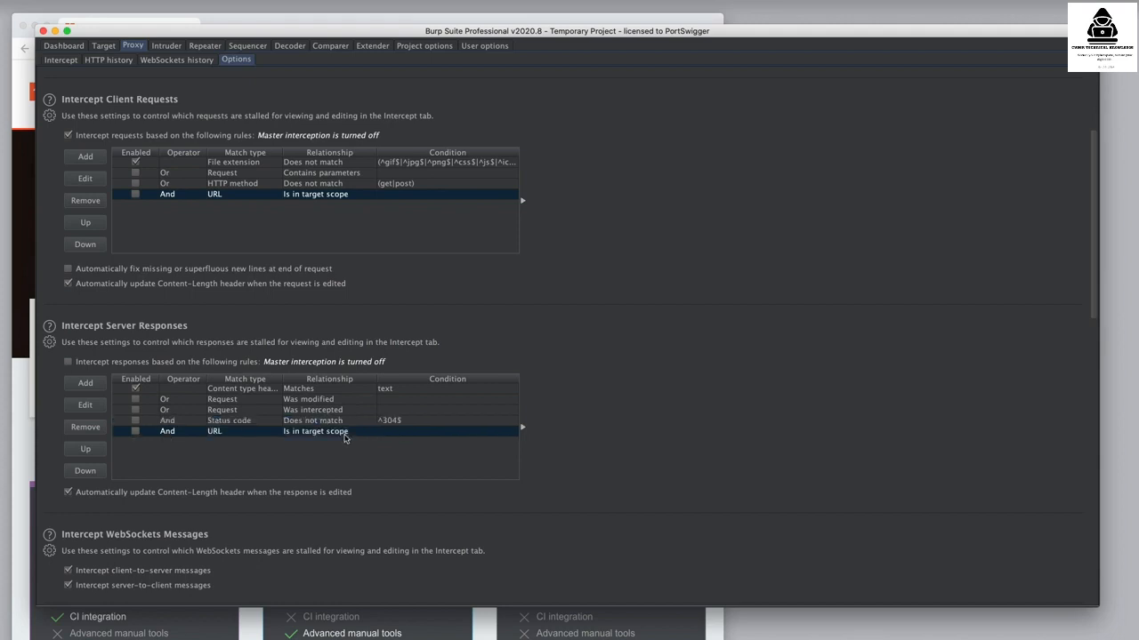
- Start a new request interception rule, look through its Boolean operator, match type and match relationship options, and cancel it
click(96, 160)
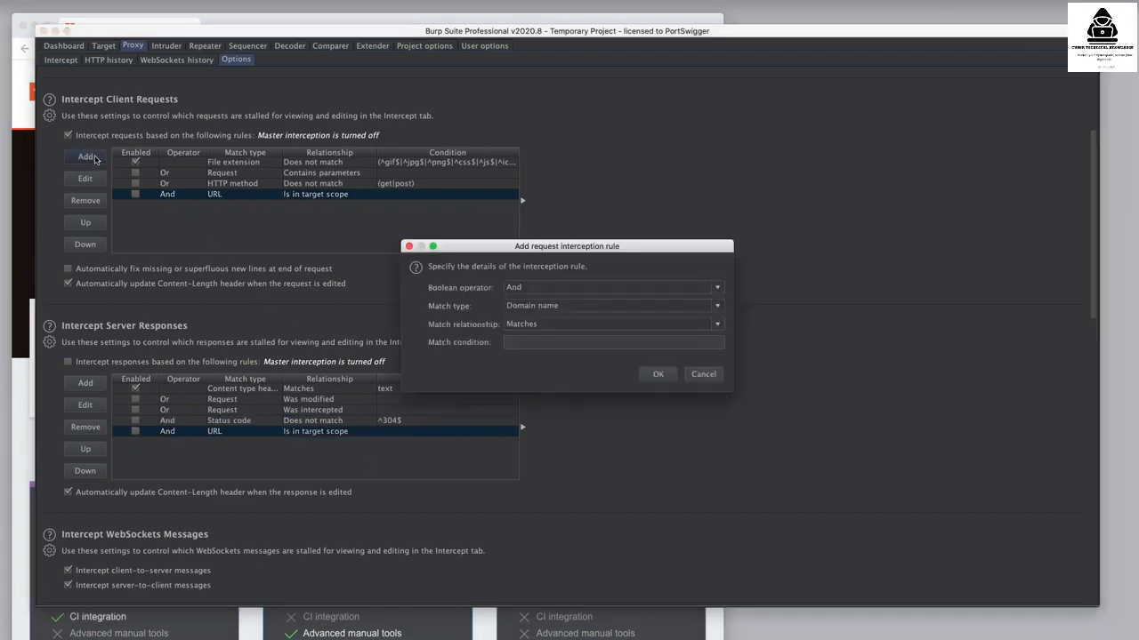
click(534, 287)
click(549, 283)
click(561, 306)
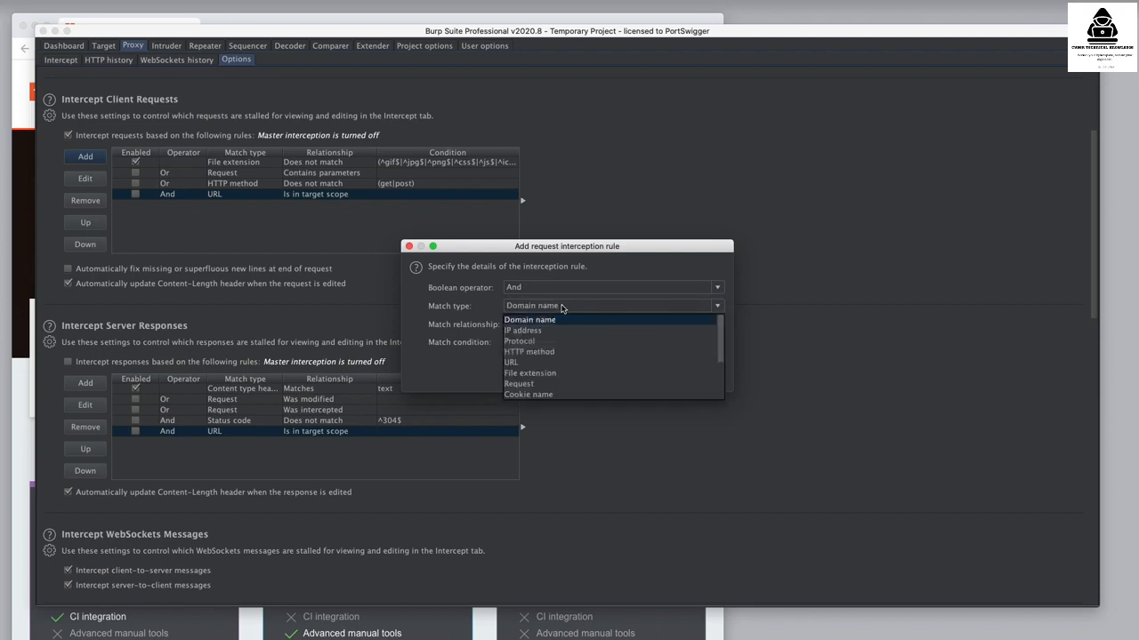
scroll(612, 366, down, 2)
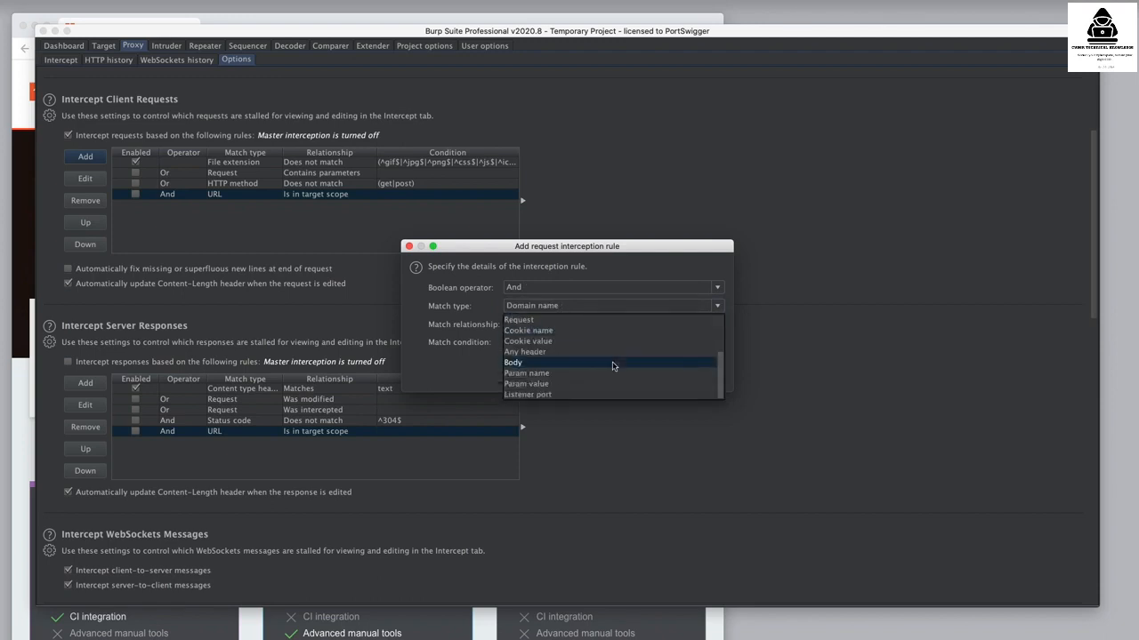
scroll(614, 363, up, 2)
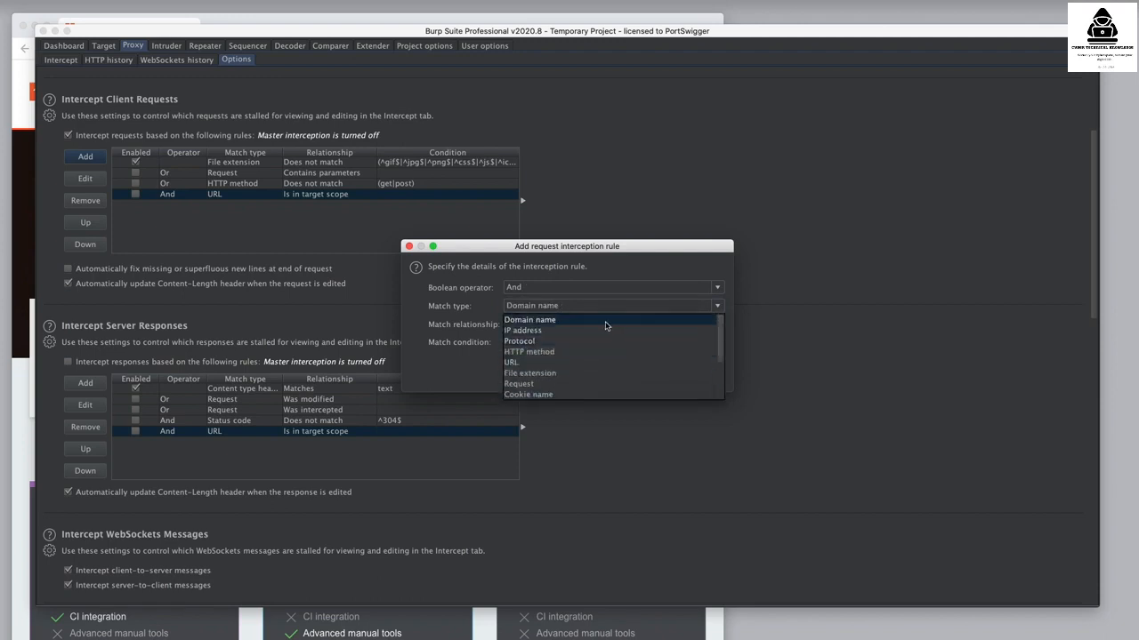
scroll(617, 361, down, 2)
scroll(621, 360, up, 2)
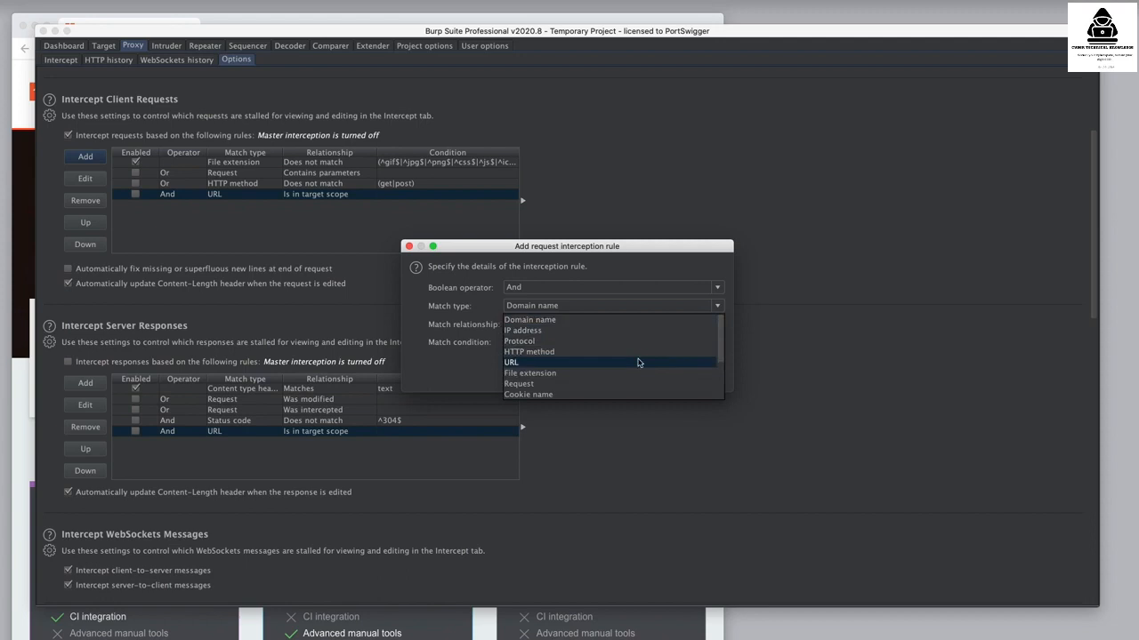
click(488, 375)
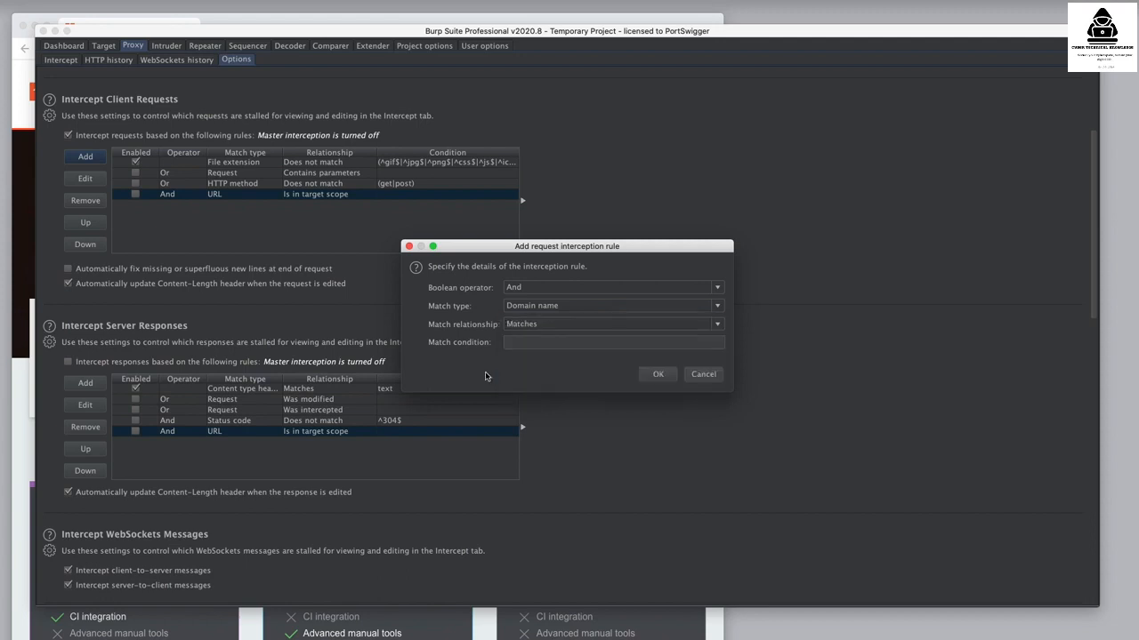
click(545, 326)
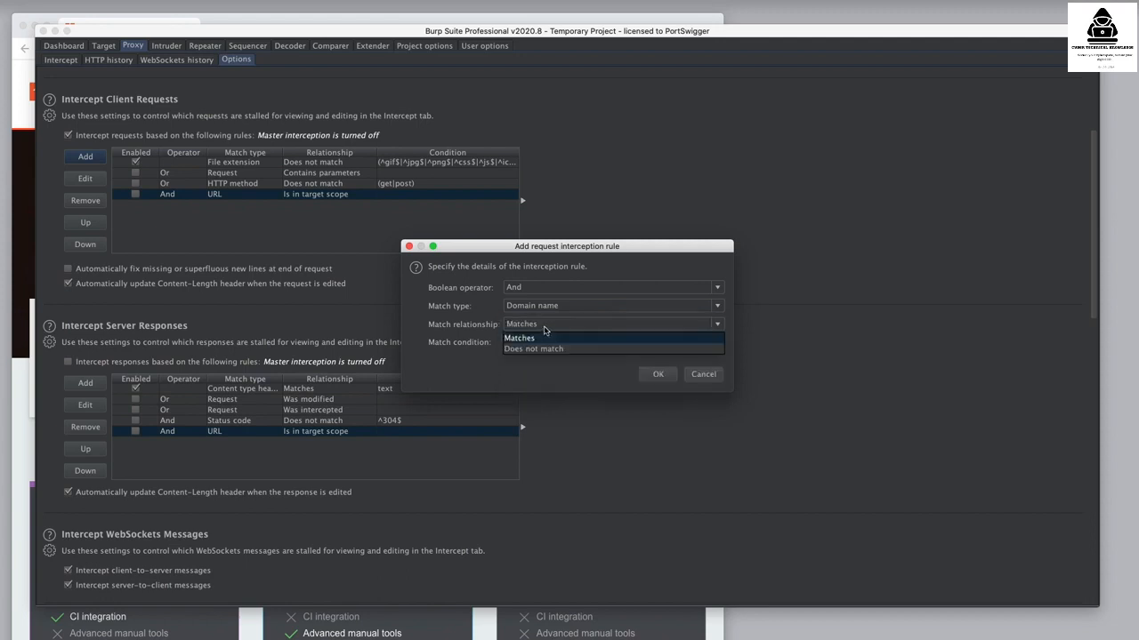
click(562, 381)
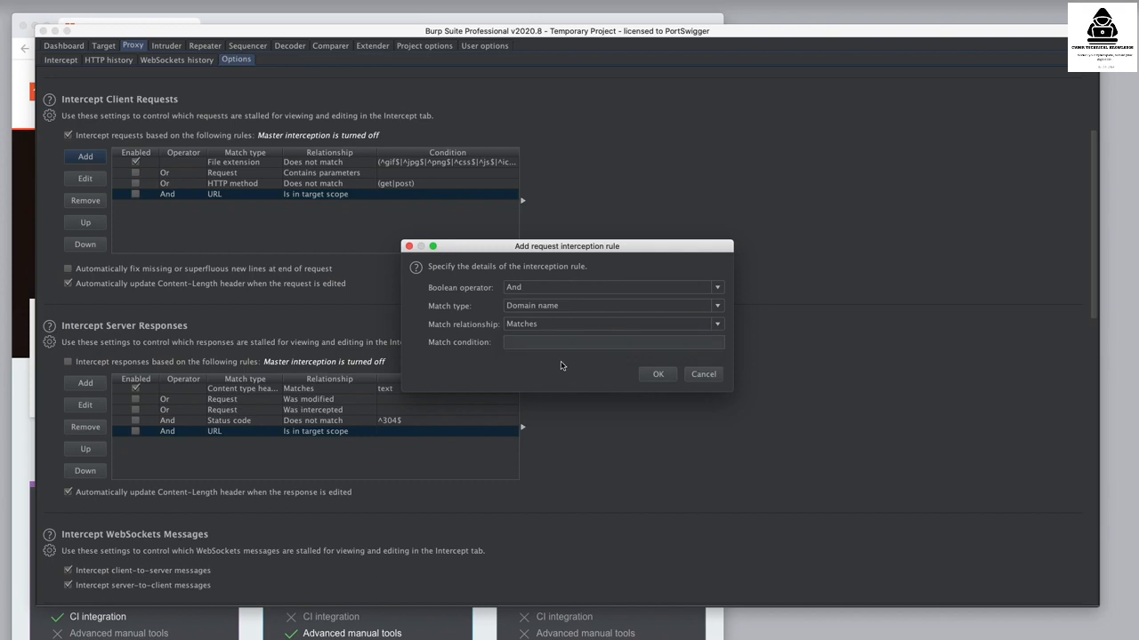
click(702, 375)
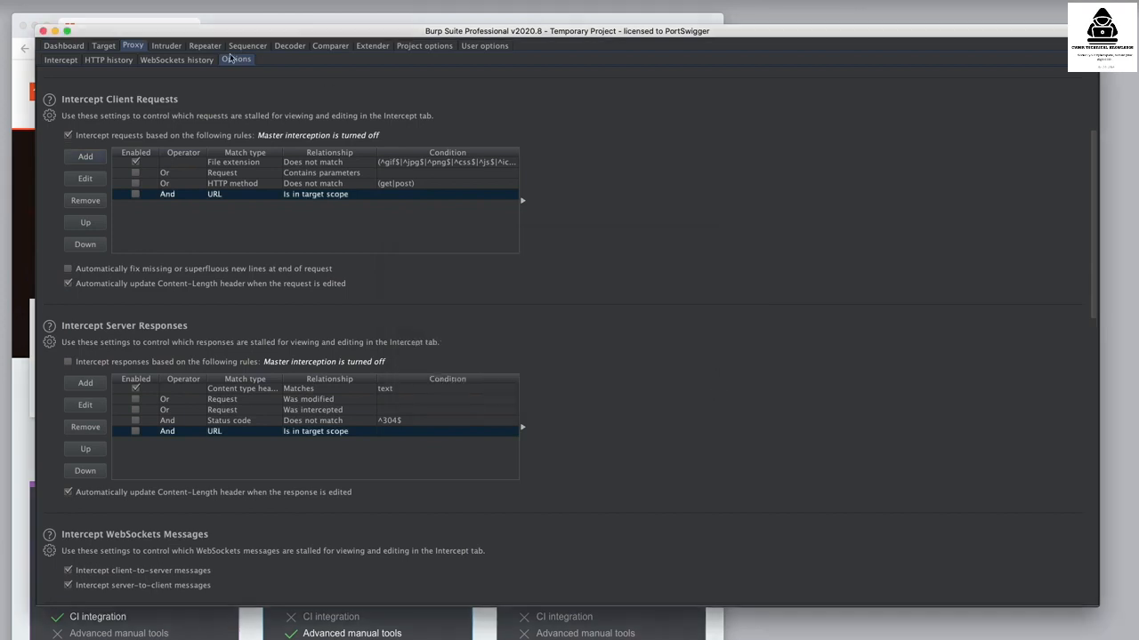
- Turn interception on and, in the embedded Chromium browser, request the Web Security Academy page from the PortSwigger home page
click(64, 60)
click(211, 98)
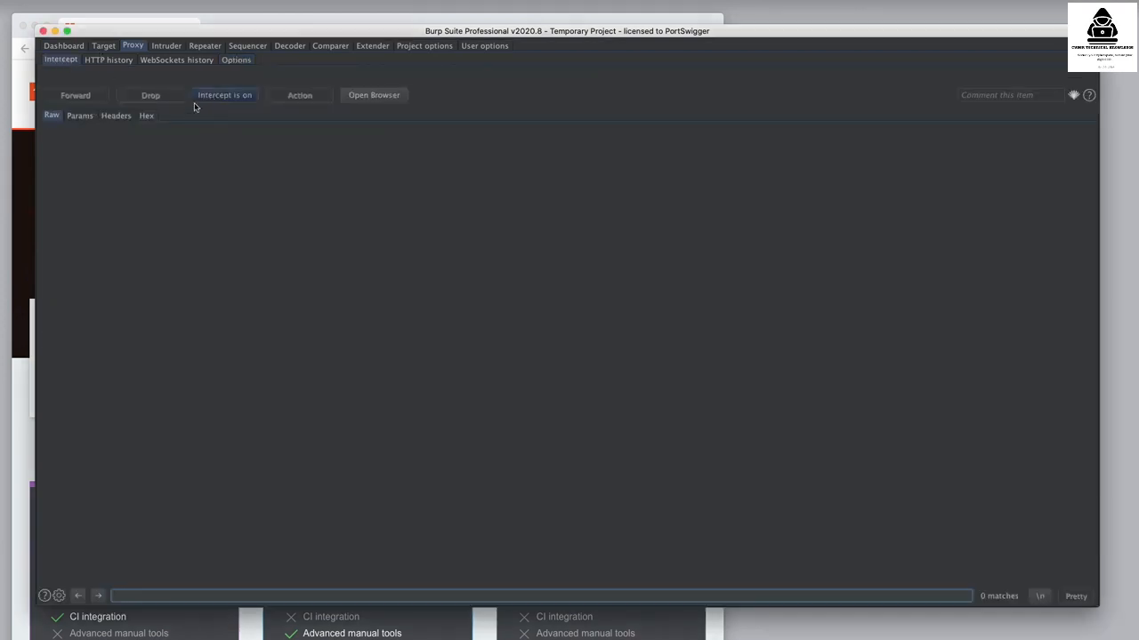
click(175, 23)
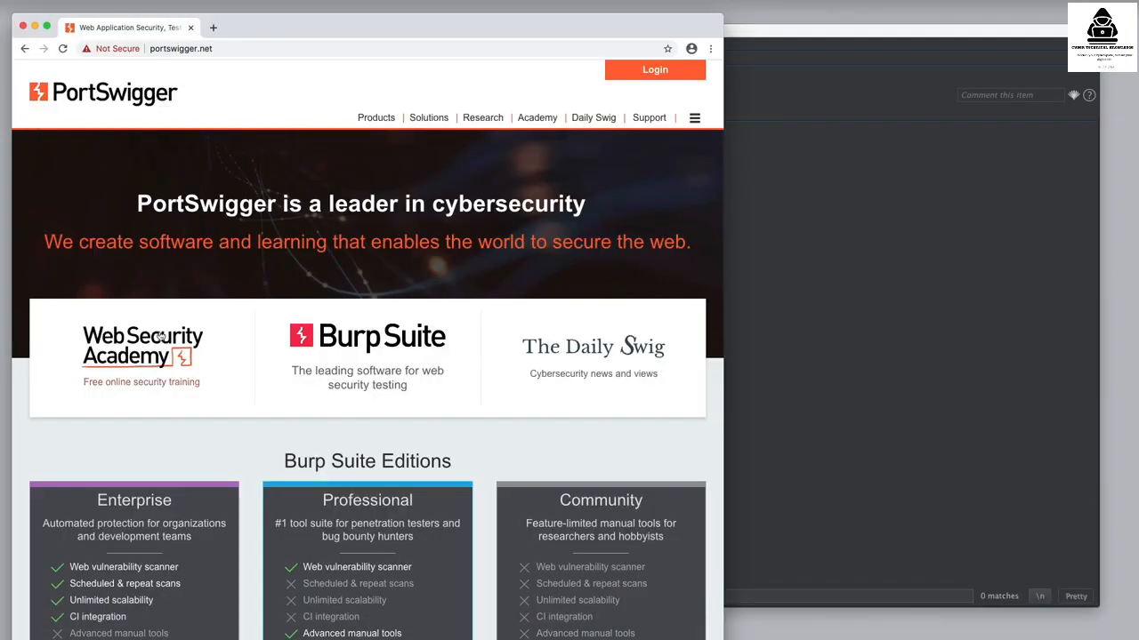
click(62, 49)
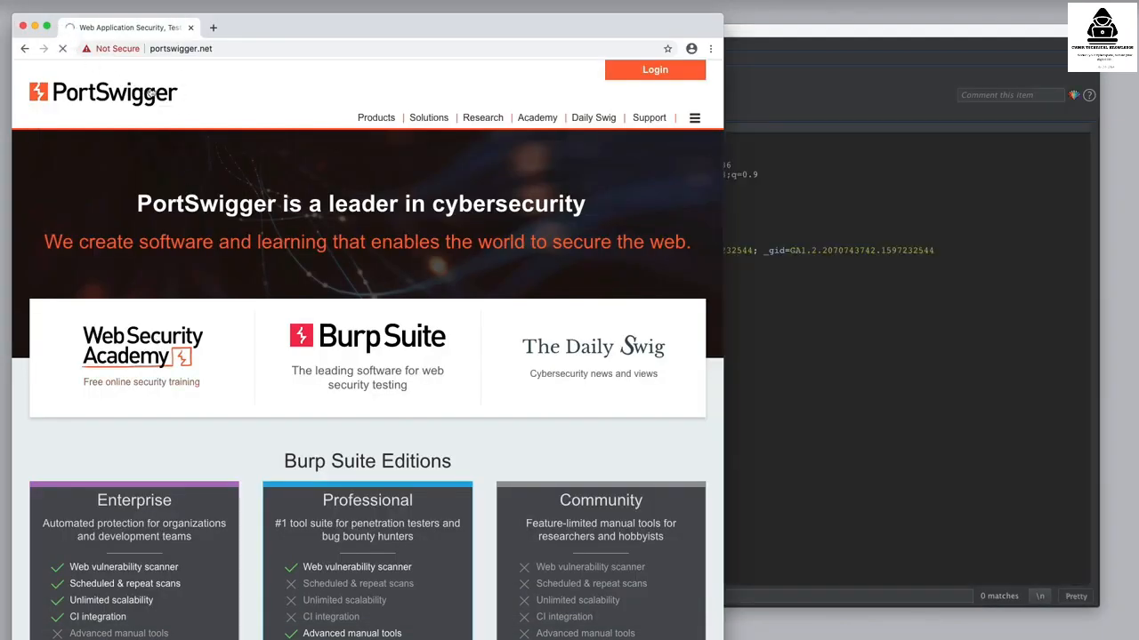
- Return to Burp Suite and forward the intercepted /web-security request and the script request that follows it
click(746, 305)
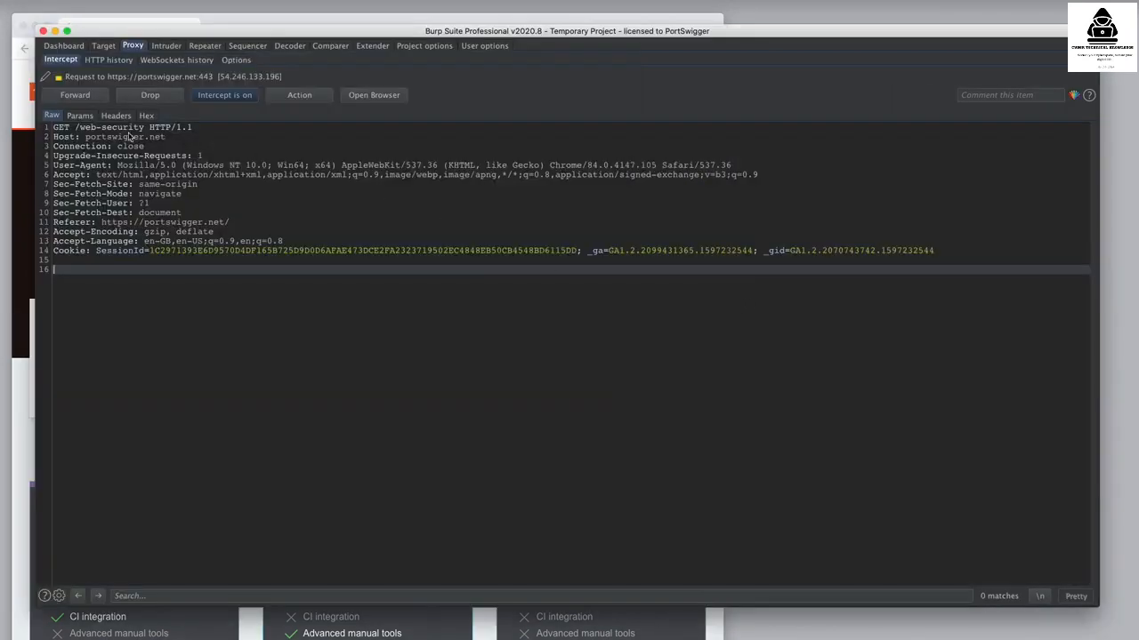
click(76, 95)
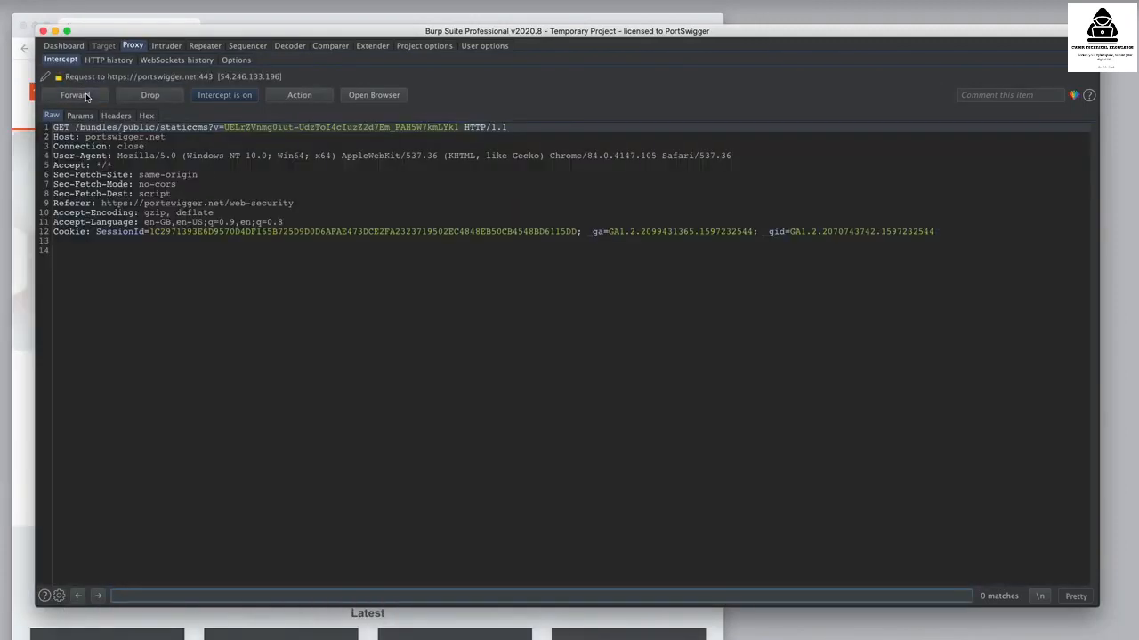
click(76, 95)
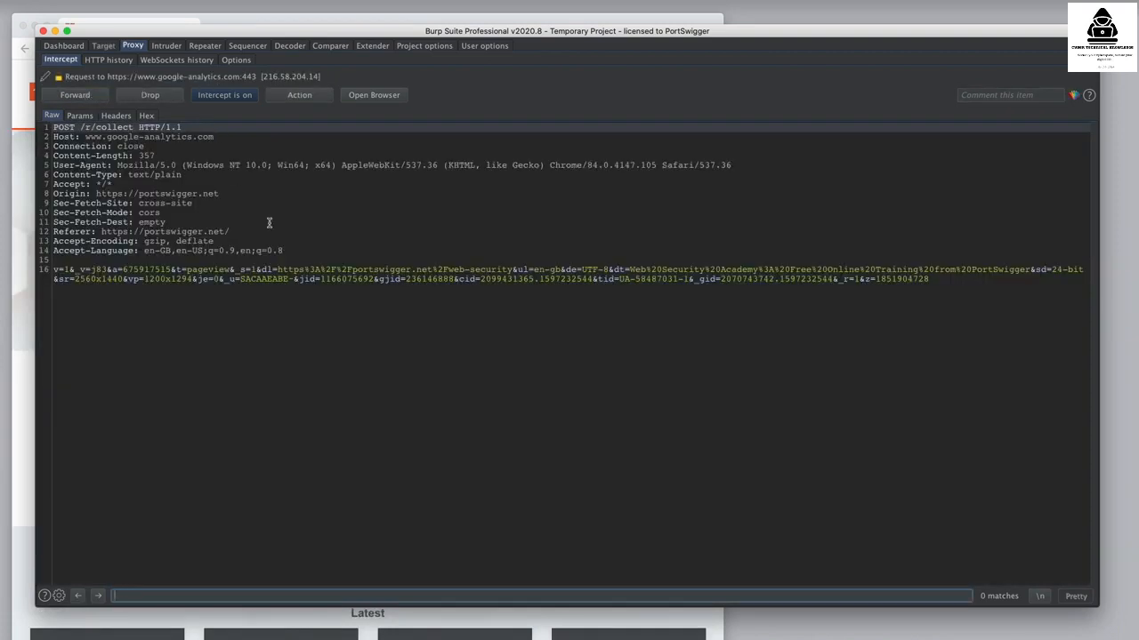
- Add an enabled request interception rule with operator And, match type Domain name, relationship Matches and condition portswigger.net
click(237, 61)
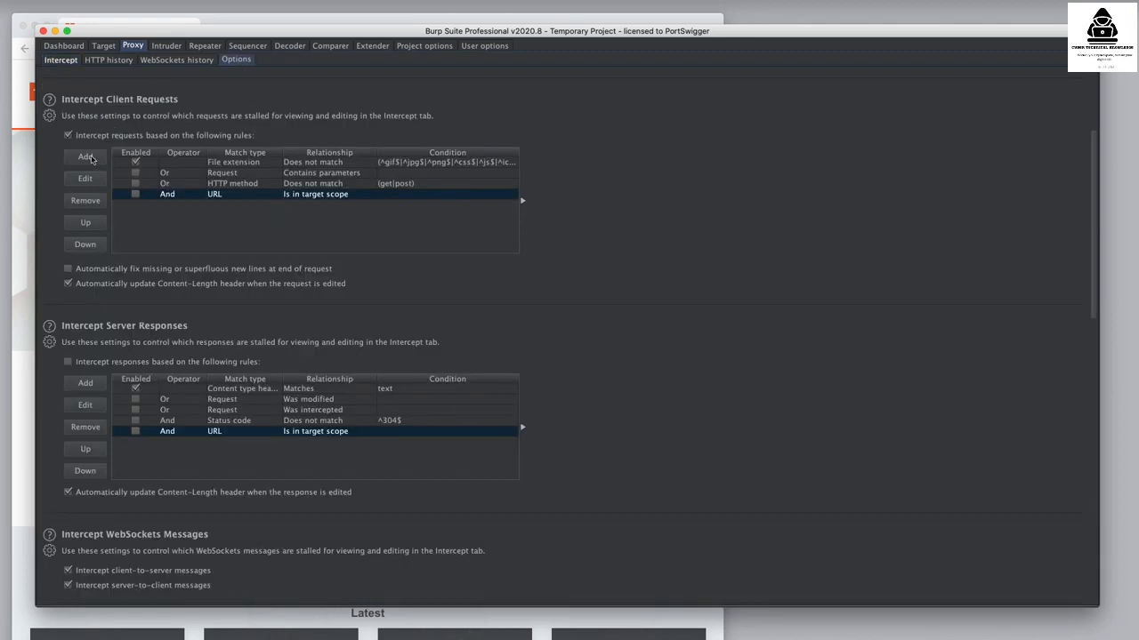
click(86, 157)
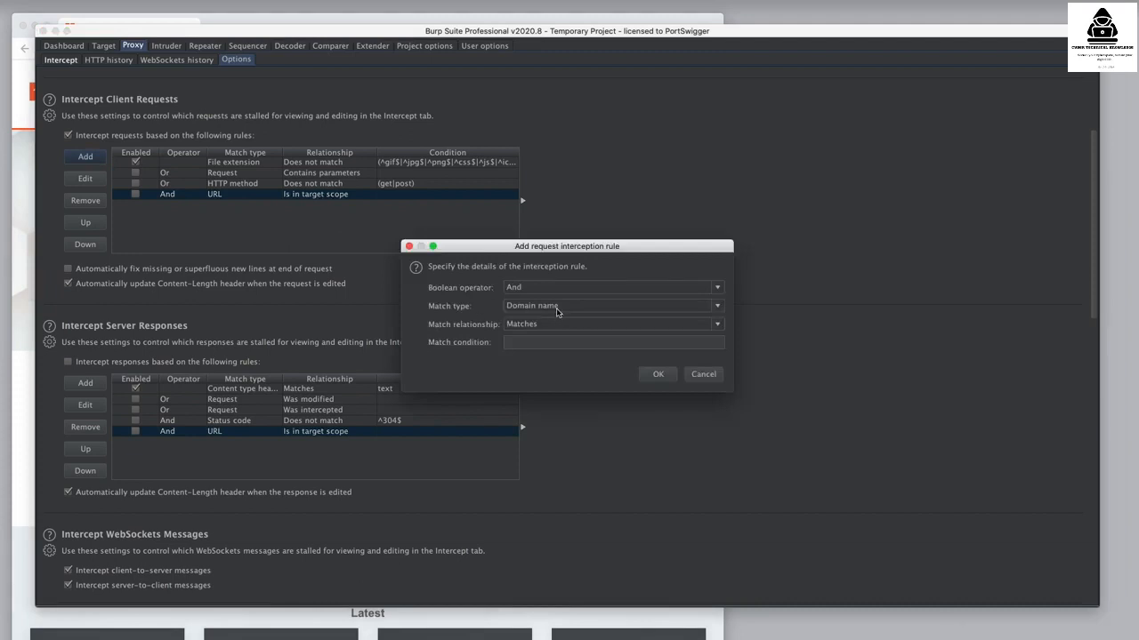
click(556, 342)
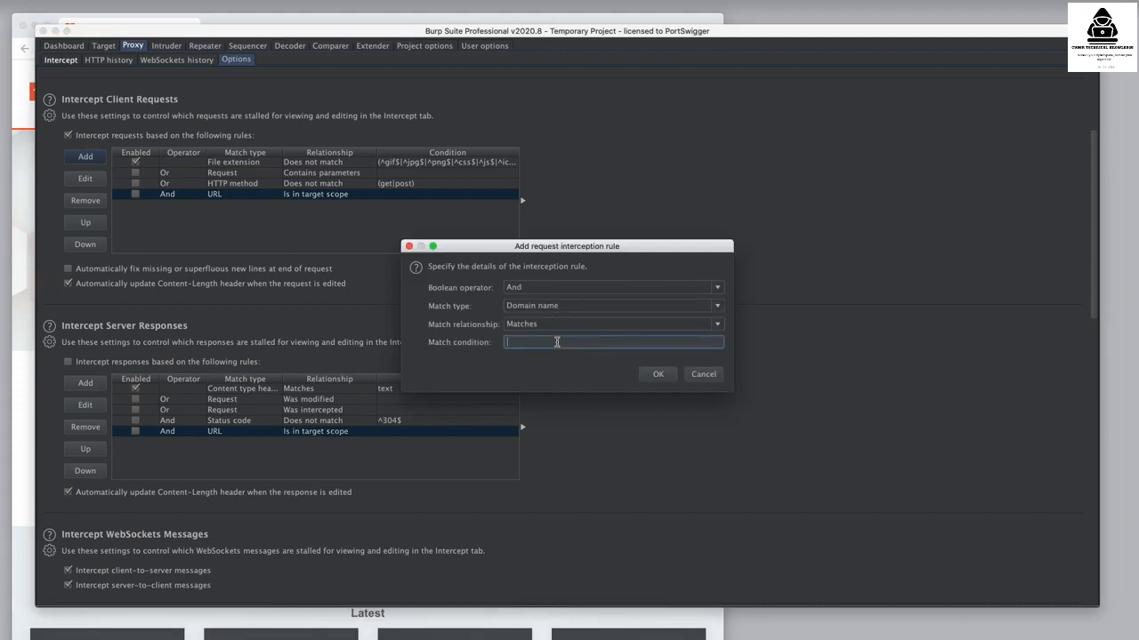
text(portswigger.net)
click(656, 375)
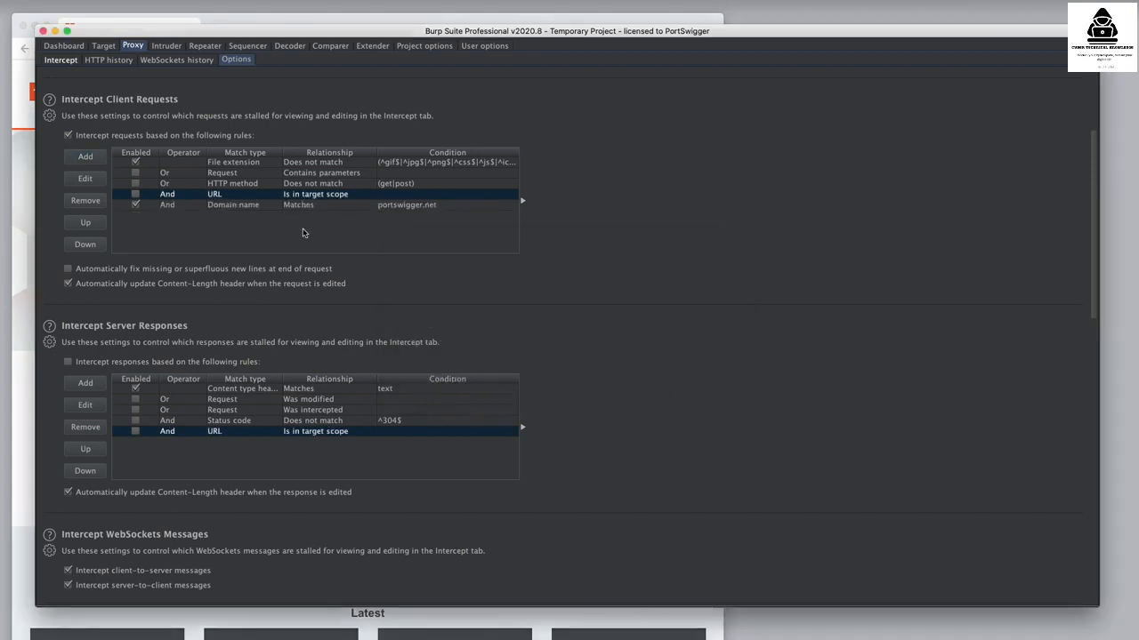
click(135, 205)
- Forward the held google-analytics.com request, and reload the Web Security Academy page in the embedded Chromium browser, forwarding its /web-security request in Burp Suite
click(70, 59)
click(86, 97)
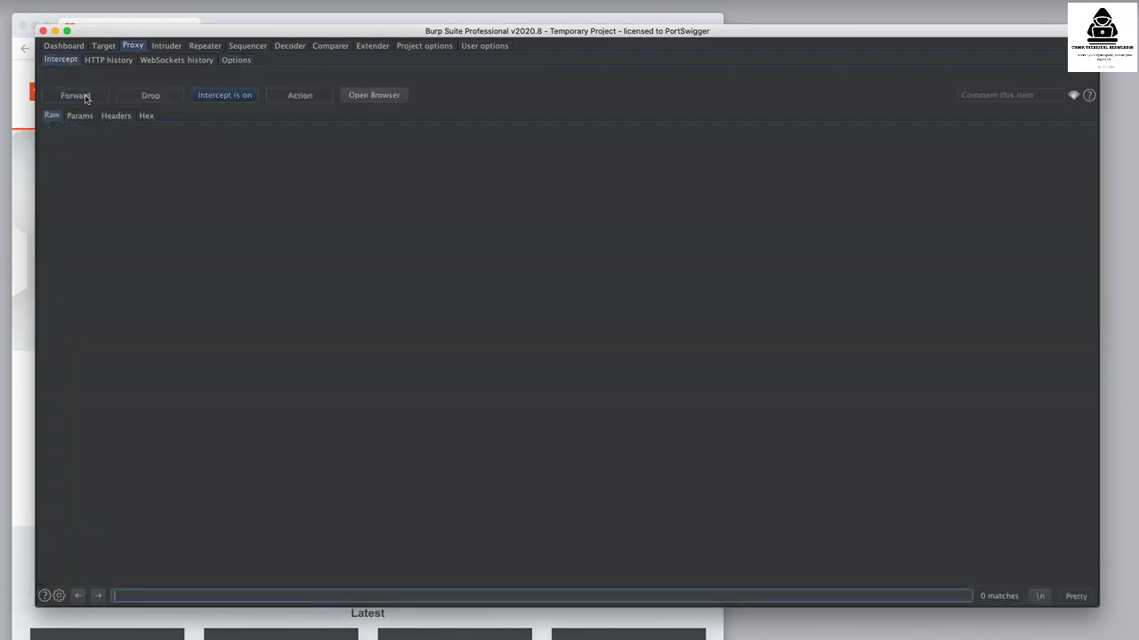
click(108, 22)
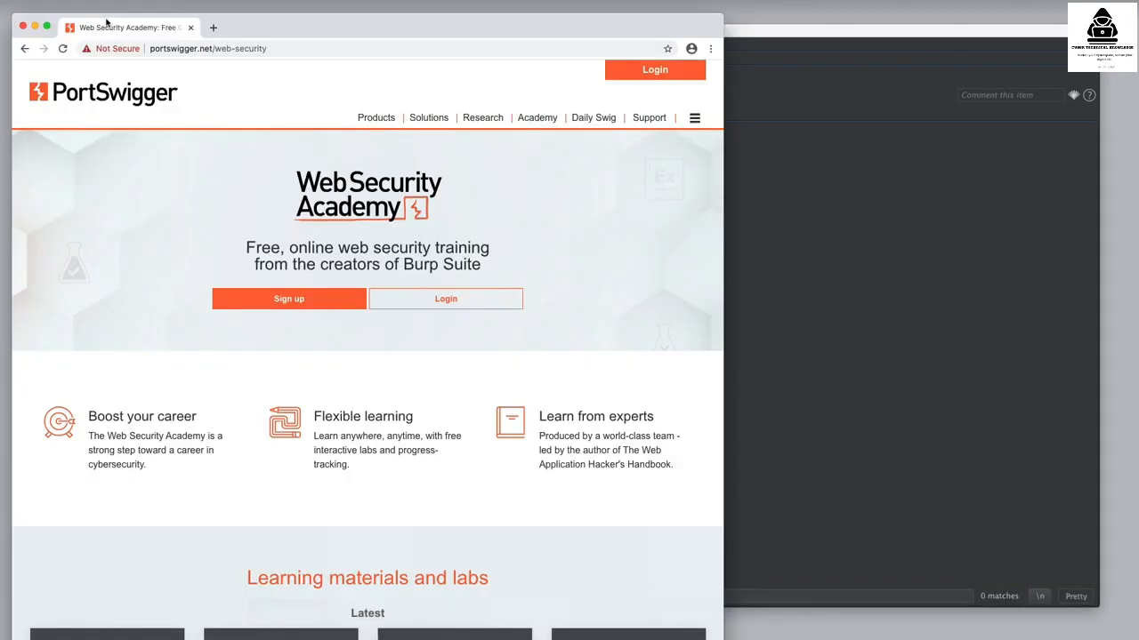
click(62, 48)
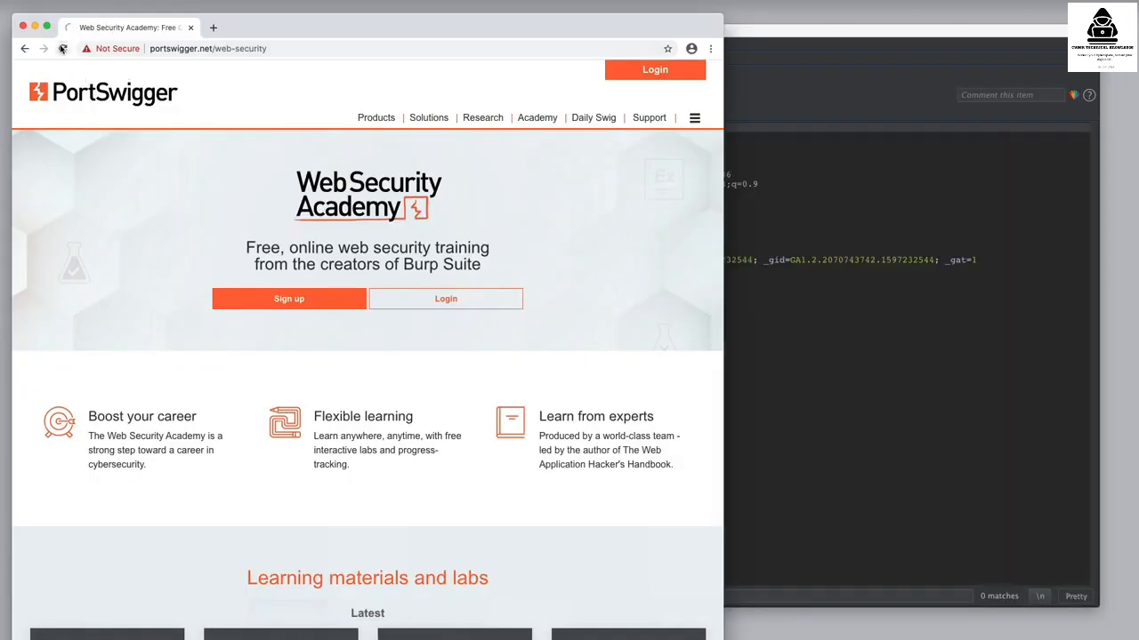
click(828, 295)
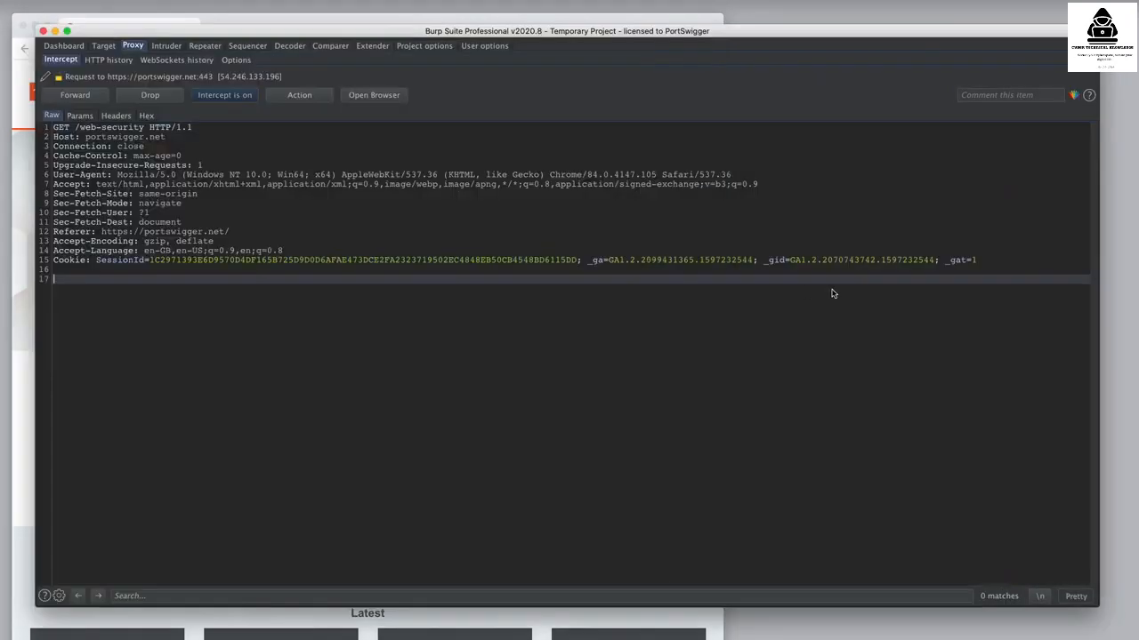
click(75, 96)
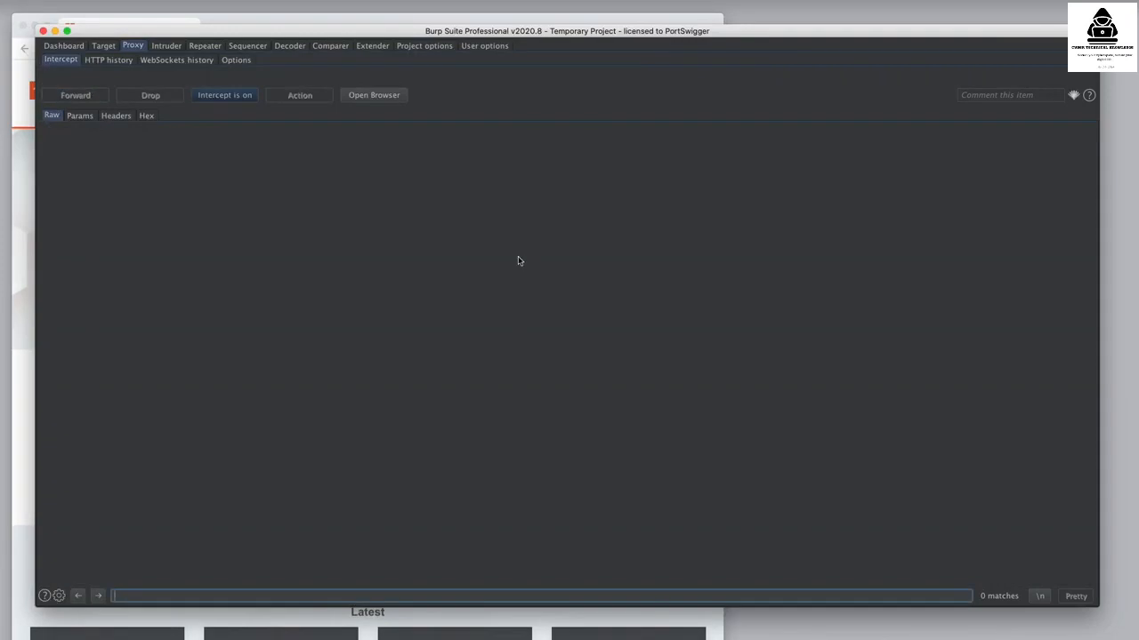
- Open the Web cache poisoning topic in the embedded Chromium browser, and forward its page request and the /bundles script request in Burp Suite
click(261, 22)
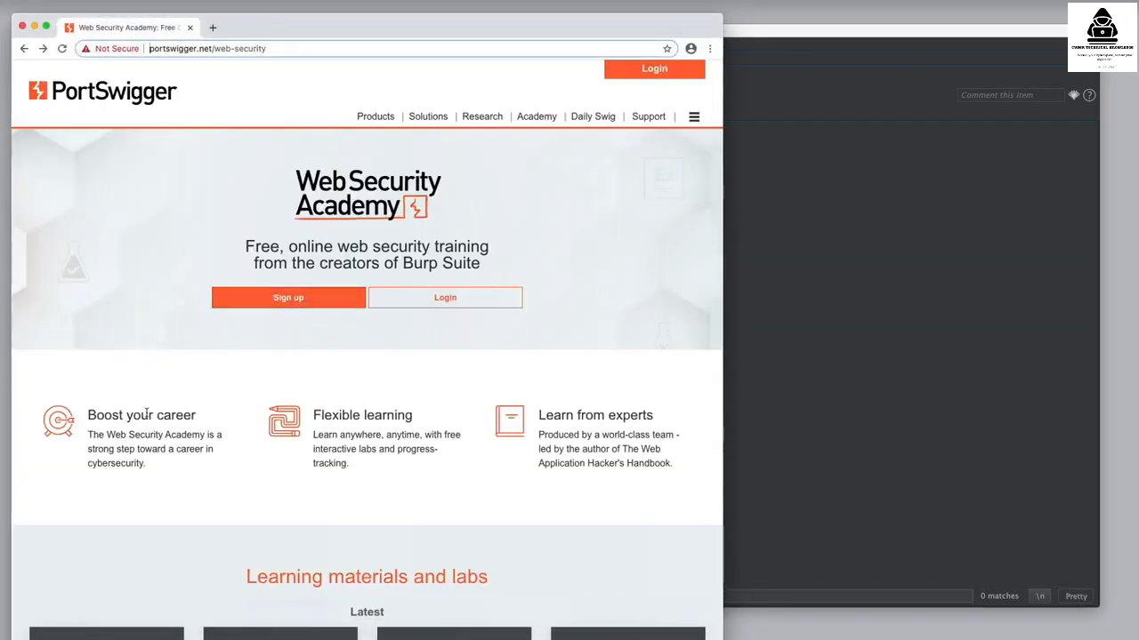
scroll(206, 534, down, 2)
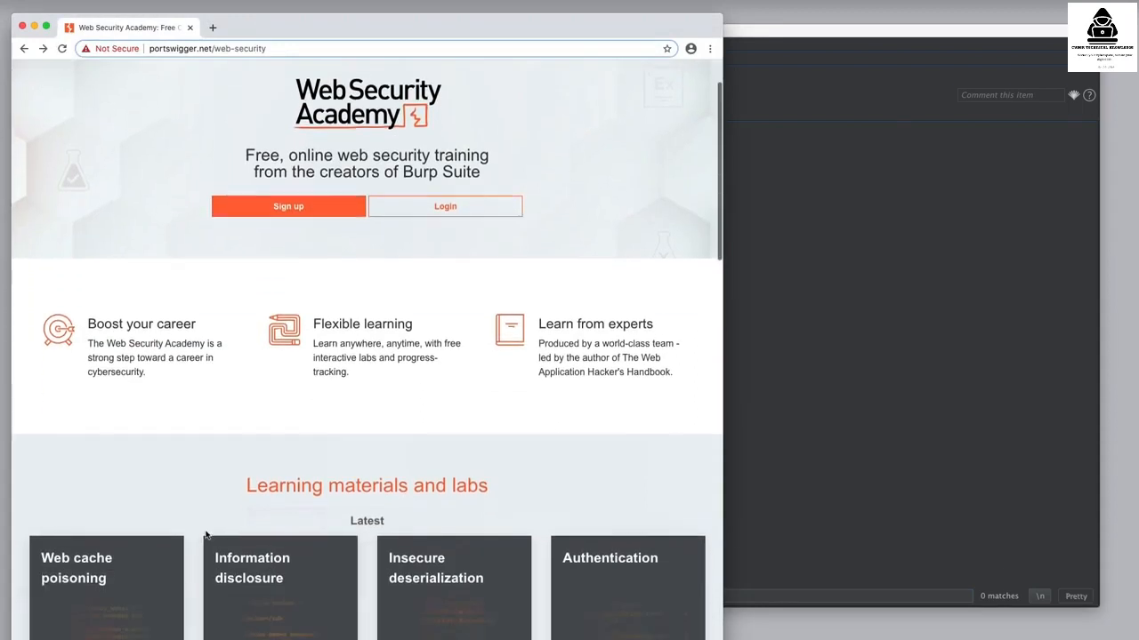
click(130, 574)
click(750, 330)
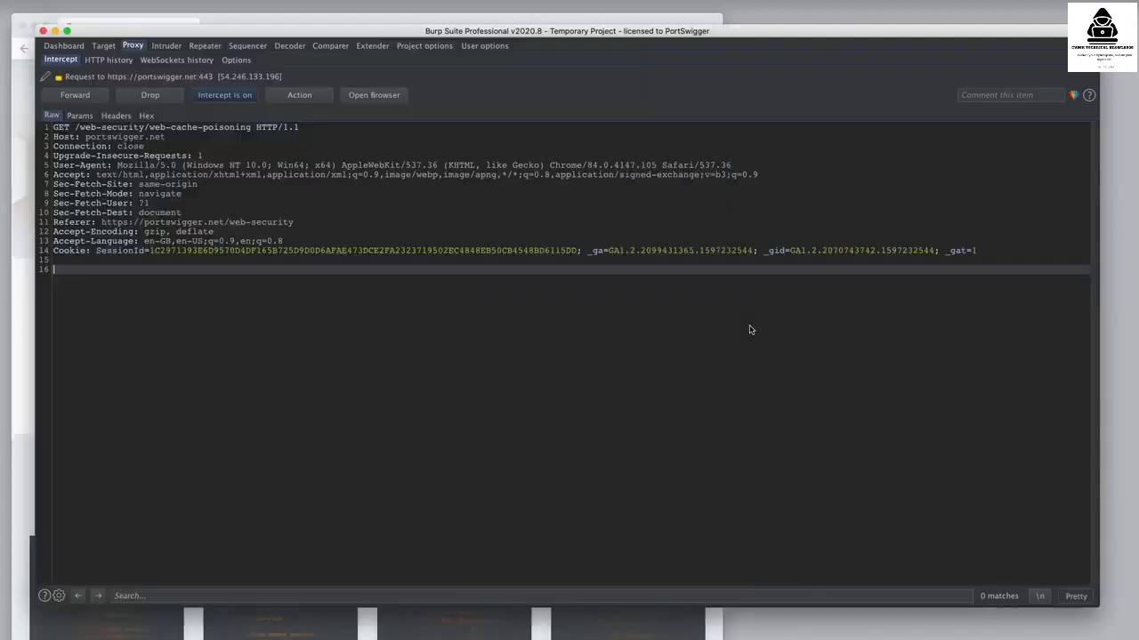
click(100, 97)
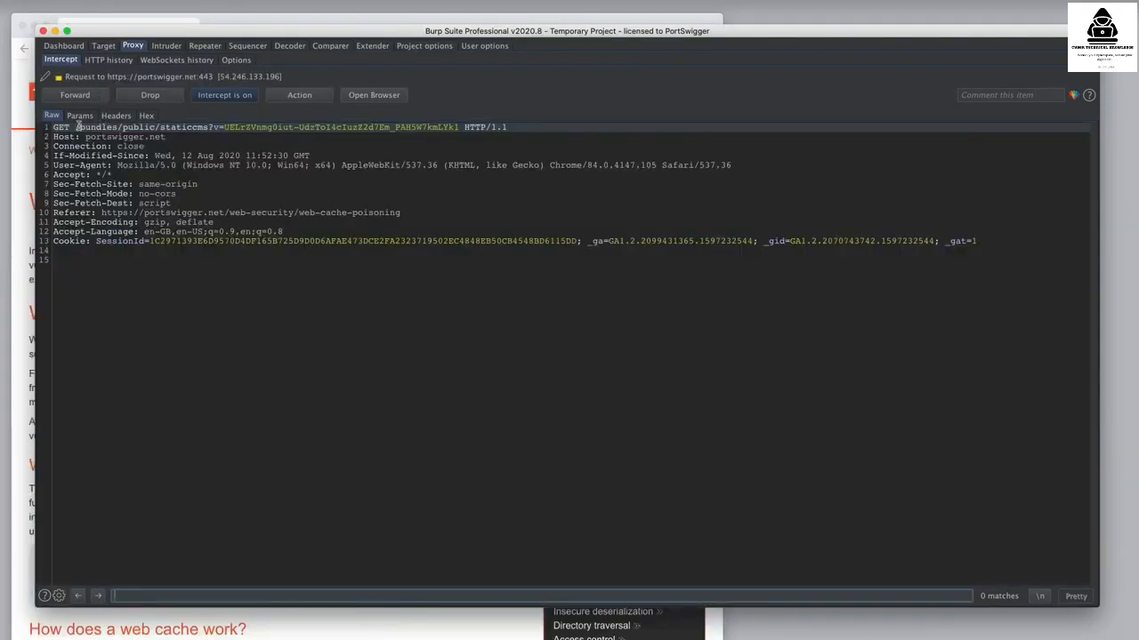
drag(77, 126, 119, 127)
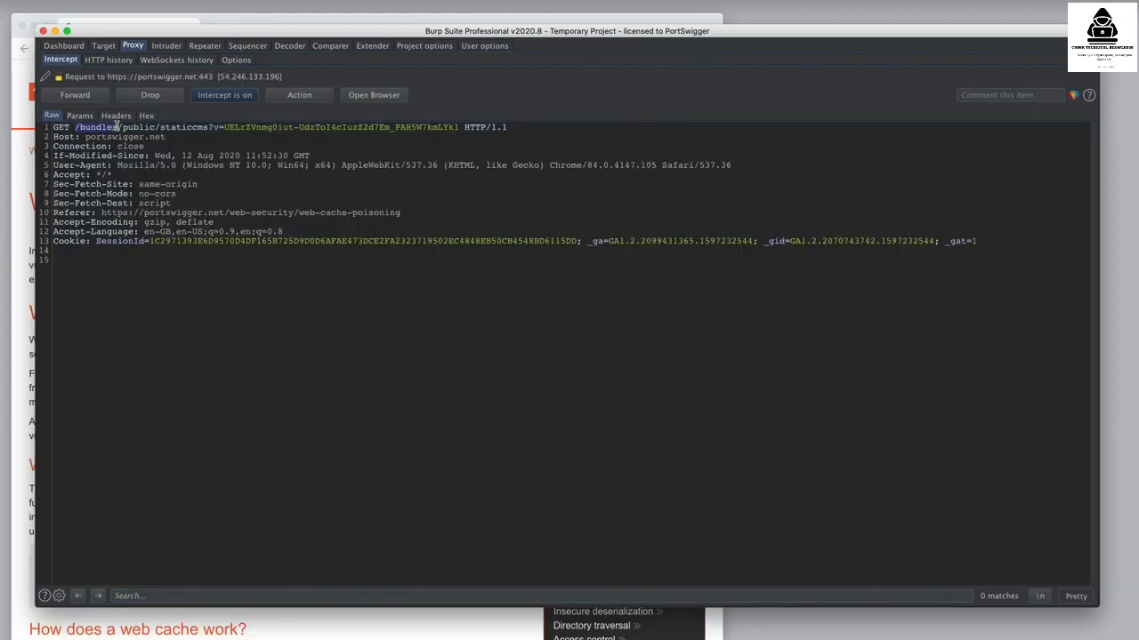
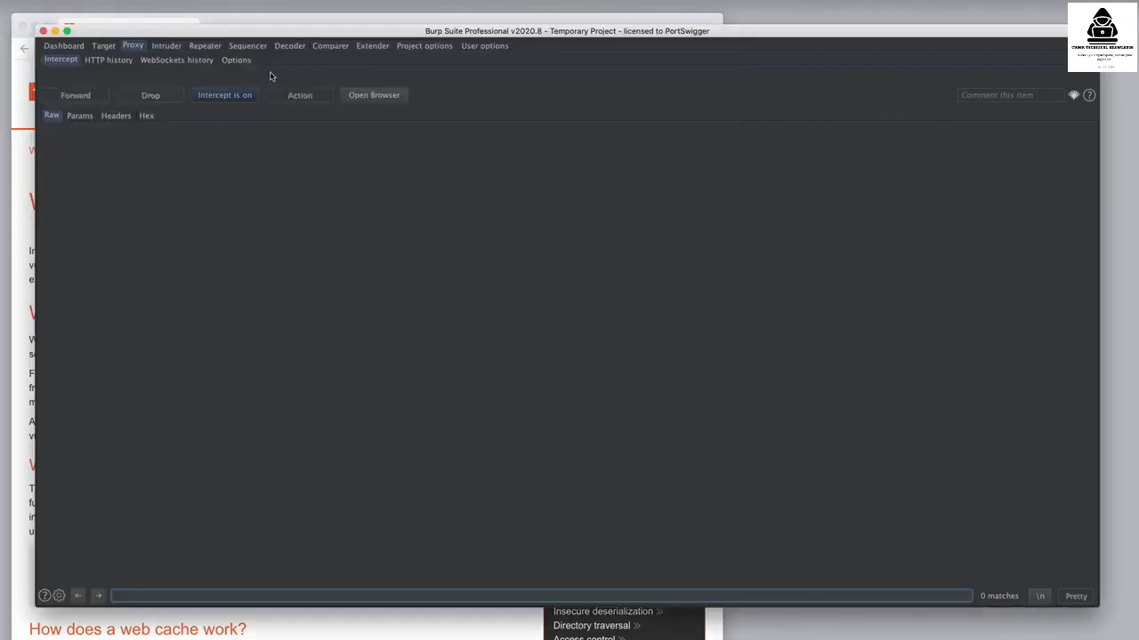
- Add a request interception rule with operator And, match type URL, relationship Does not match and condition /bundles
click(238, 63)
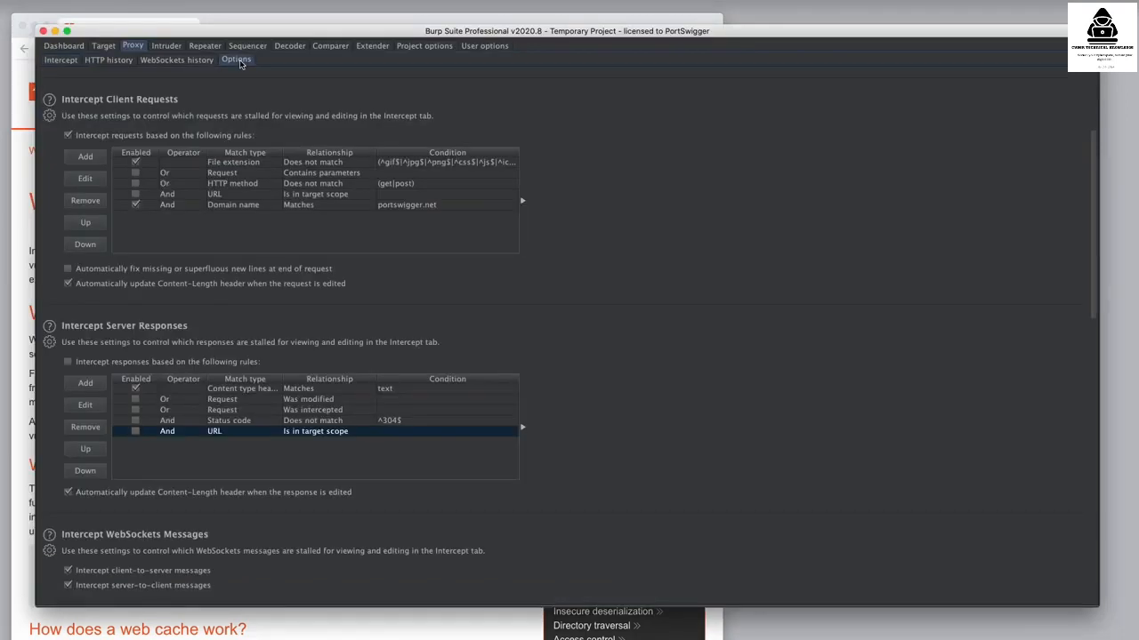
click(85, 157)
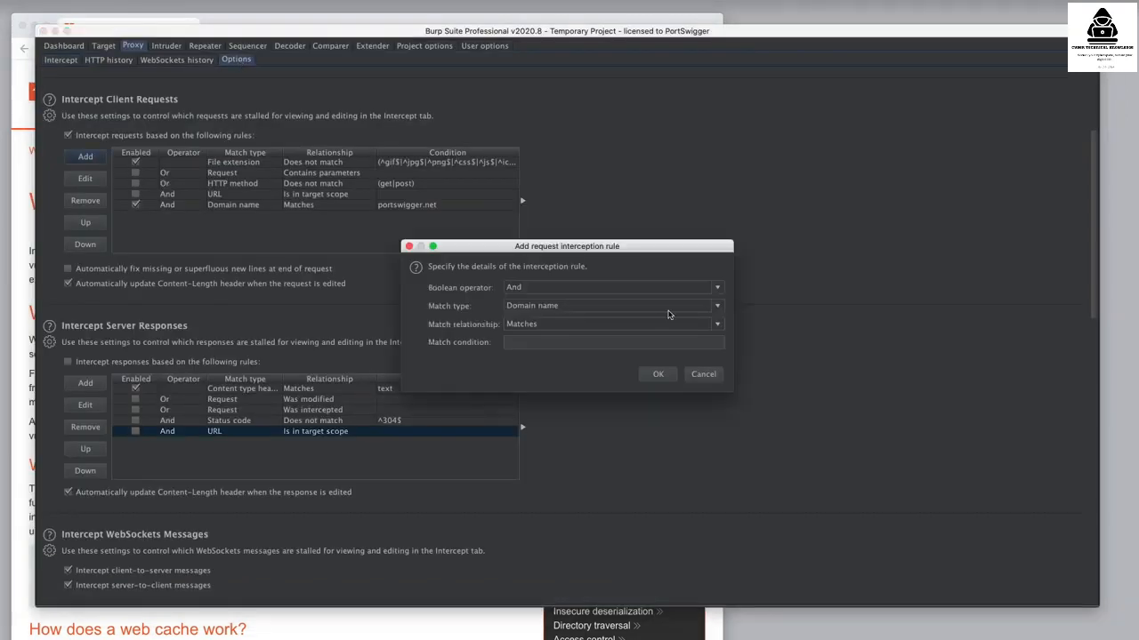
click(596, 307)
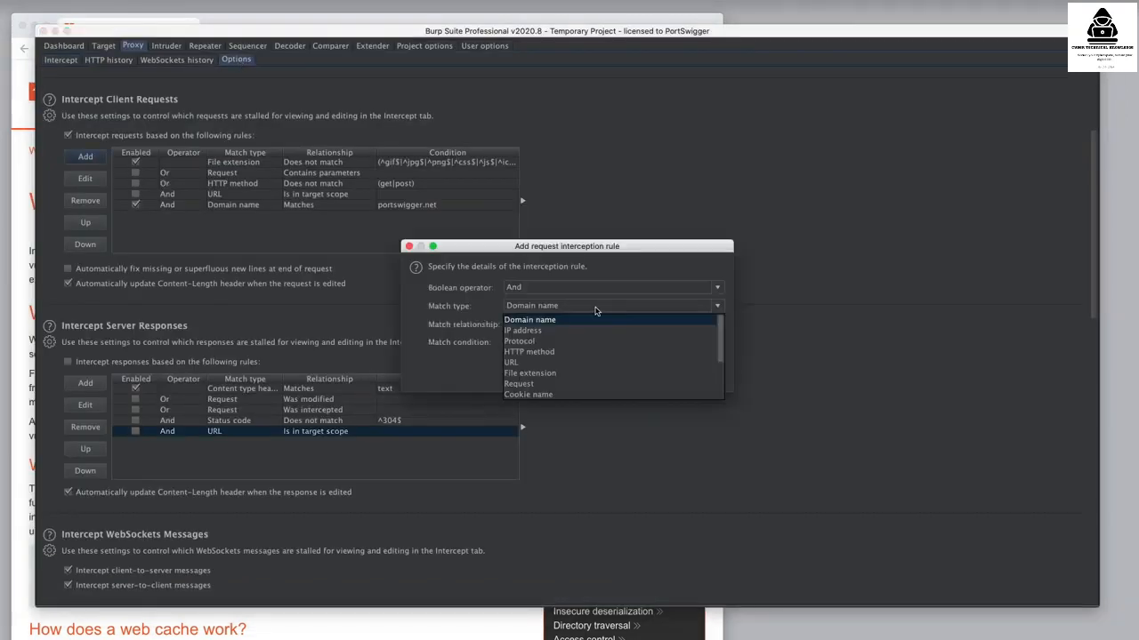
click(590, 363)
click(538, 326)
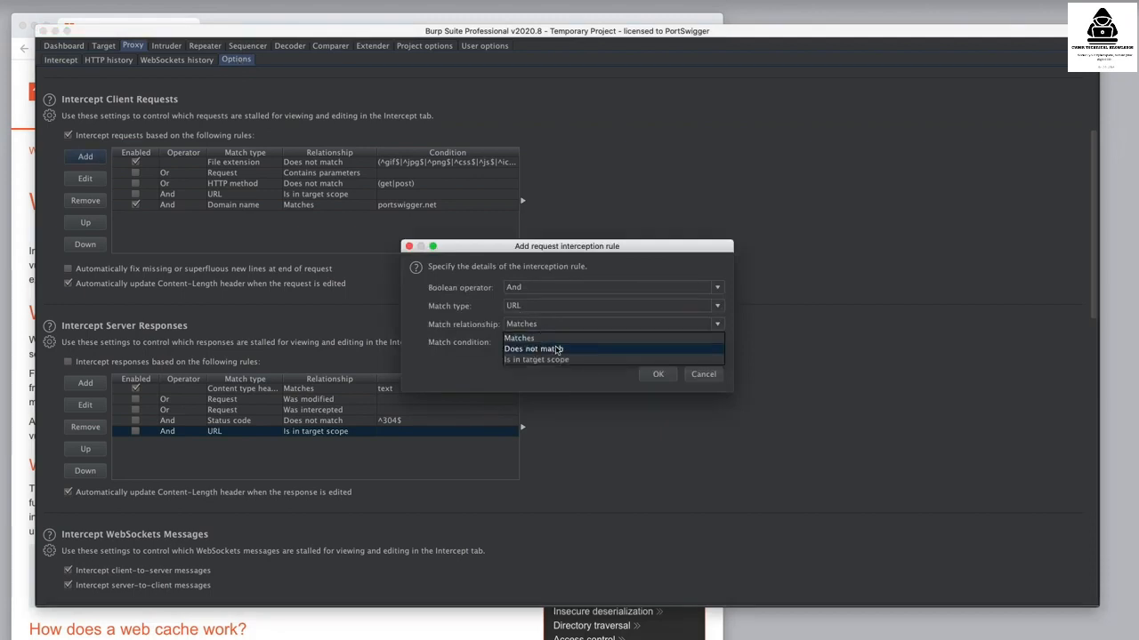
click(561, 350)
click(559, 344)
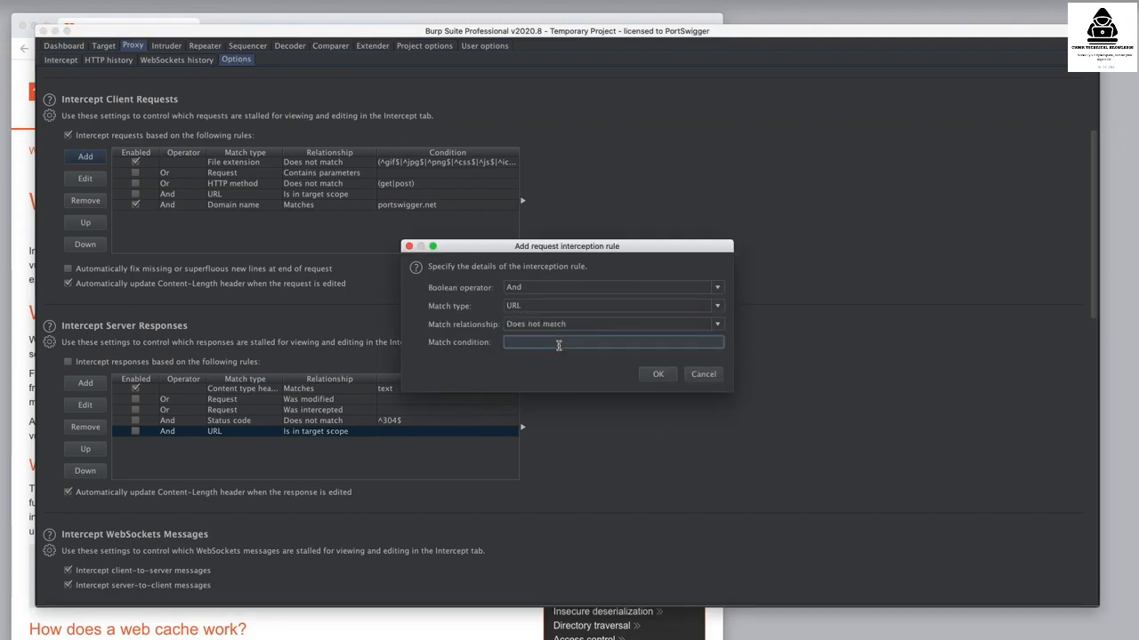
text(/bur)
text(dles)
click(668, 378)
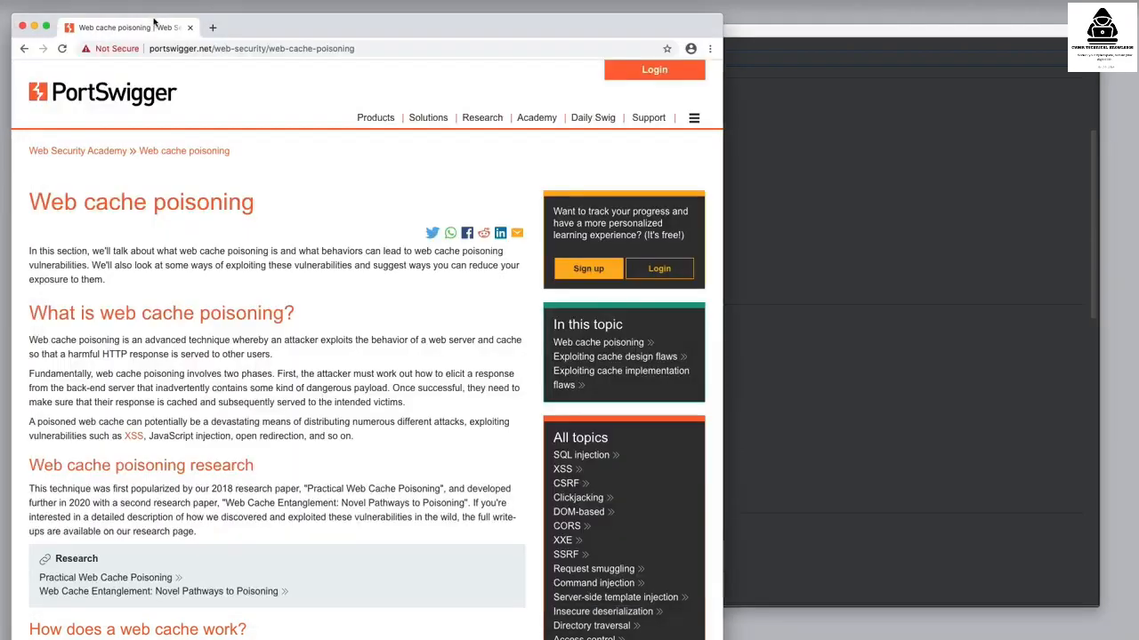
- Request the SQL injection topic in the embedded Chromium browser, forward its request in Burp Suite, and check the loaded page
click(157, 22)
scroll(583, 451, down, 1)
click(582, 451)
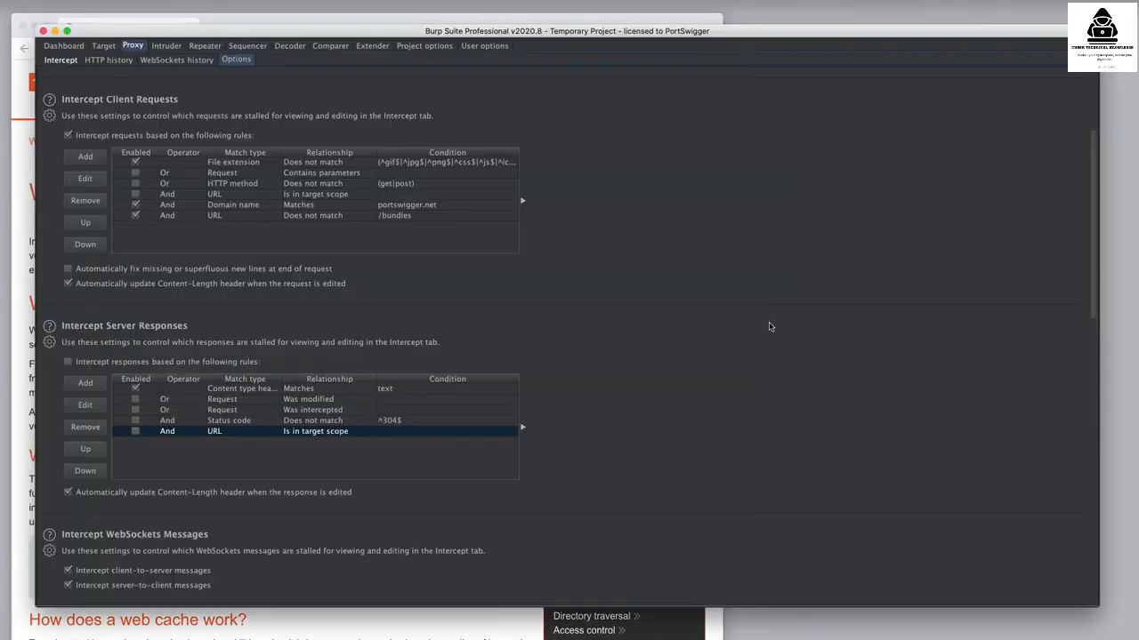
click(771, 328)
click(74, 62)
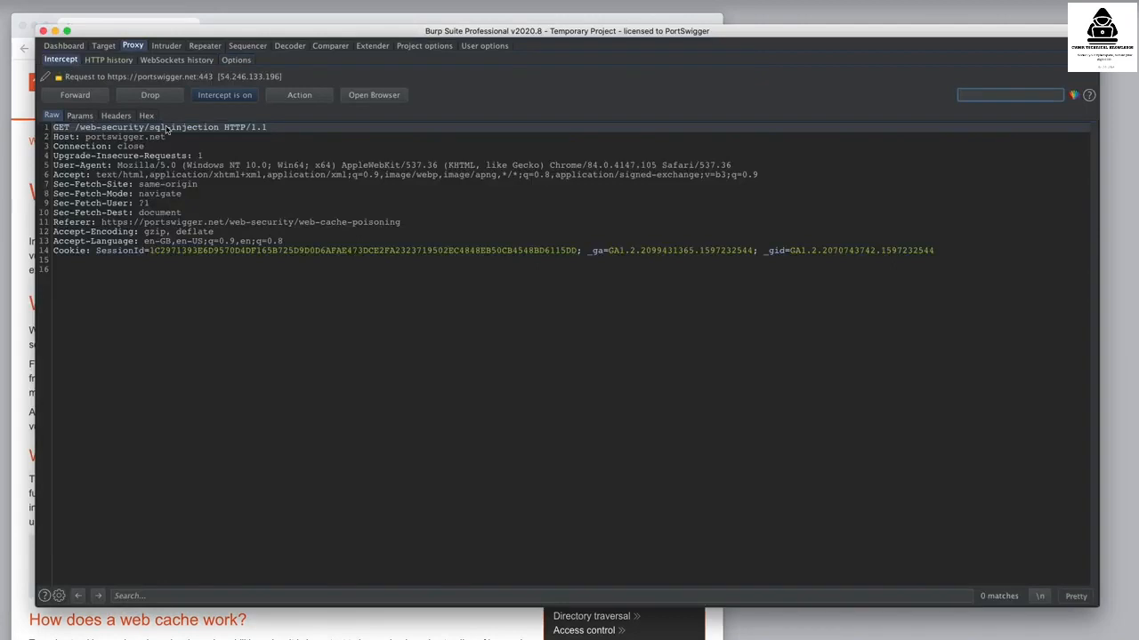
click(84, 96)
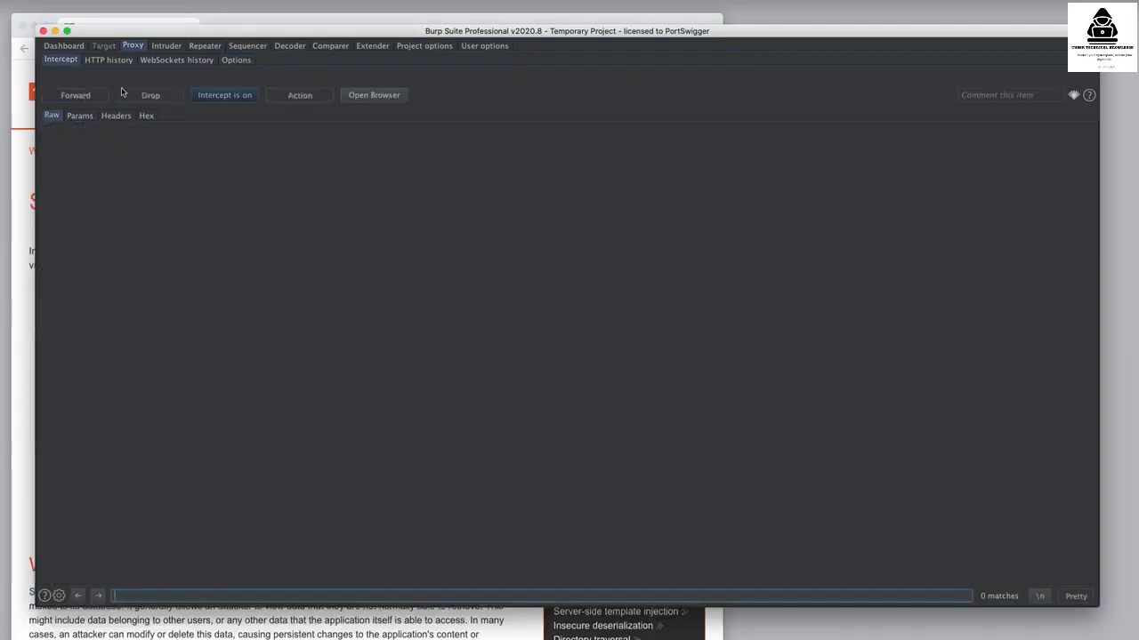
click(162, 23)
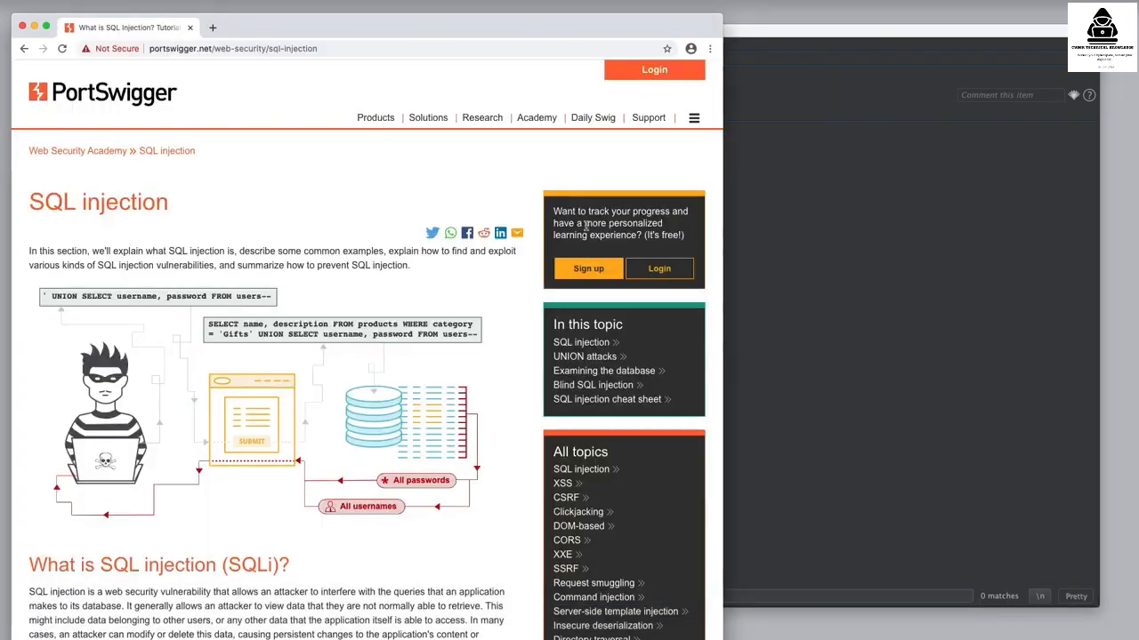
click(745, 273)
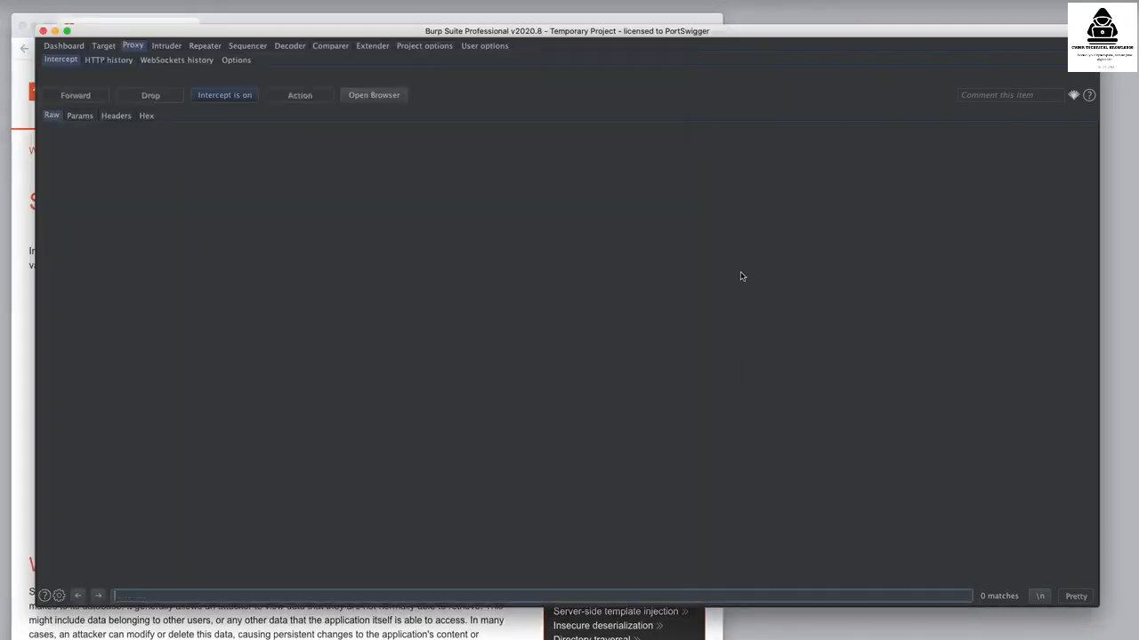
- Disable the portswigger.net domain name rule and the /bundles URL rule for client requests
click(237, 61)
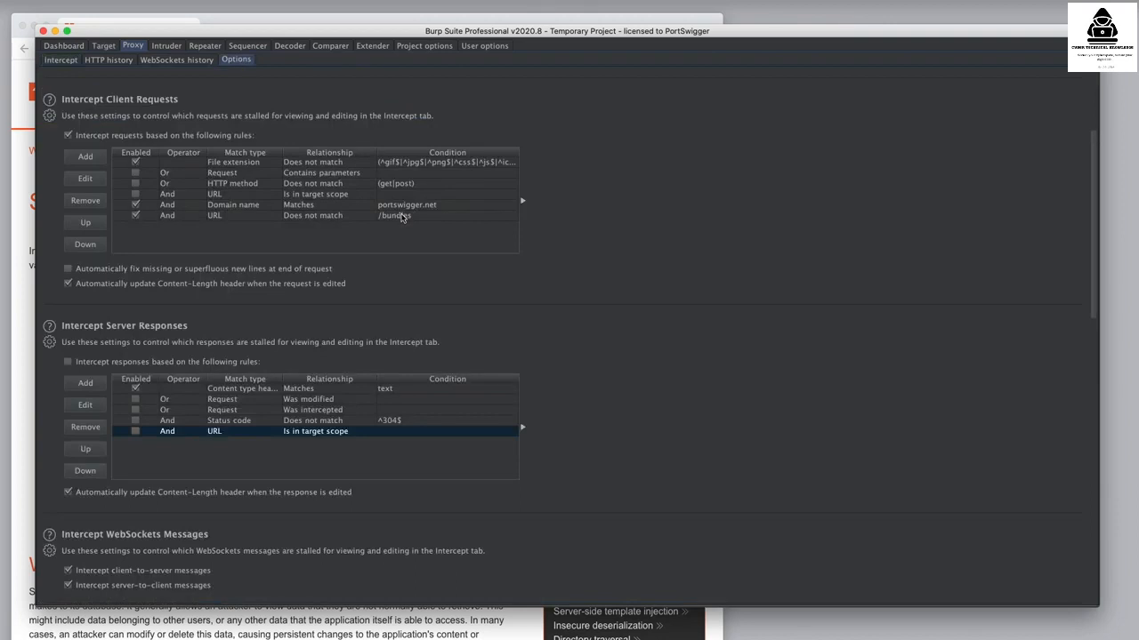
click(136, 205)
click(137, 216)
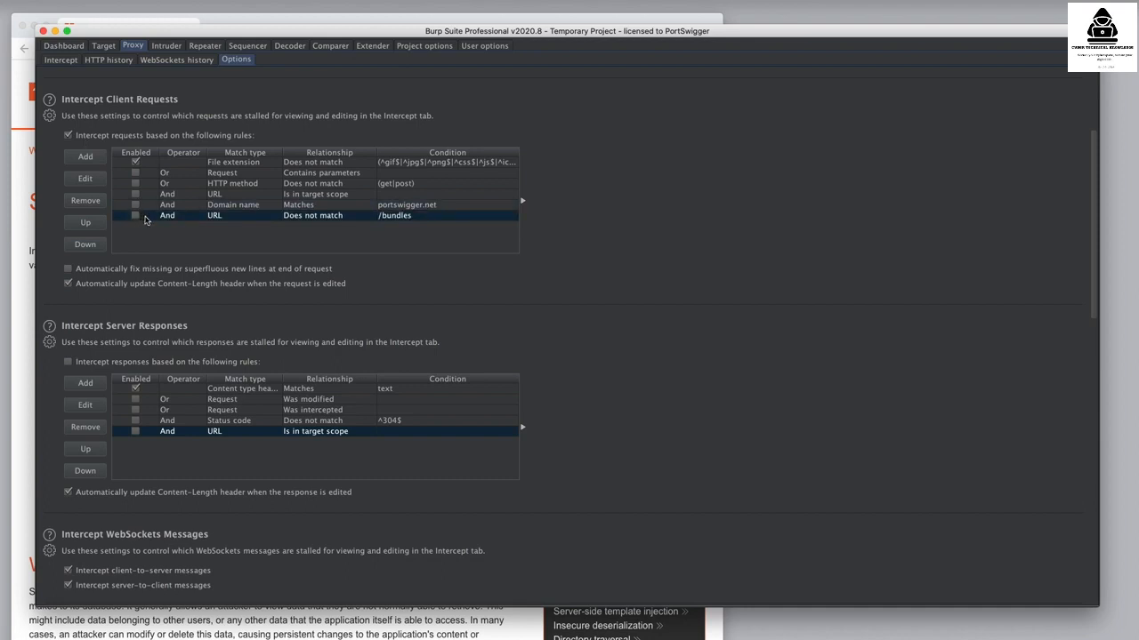
click(104, 47)
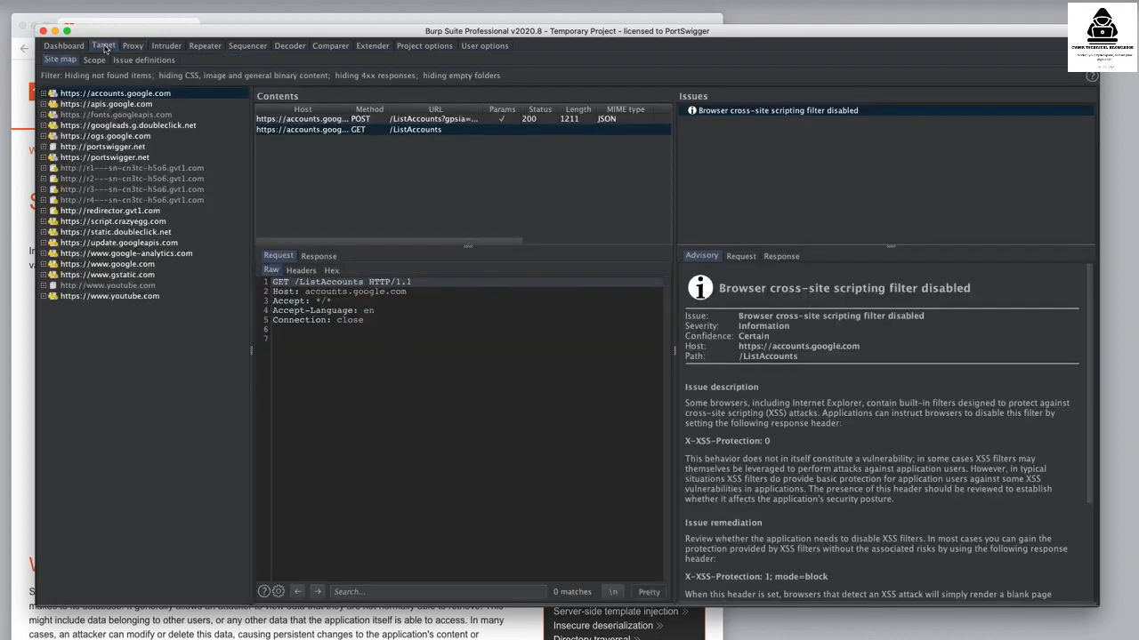
click(42, 157)
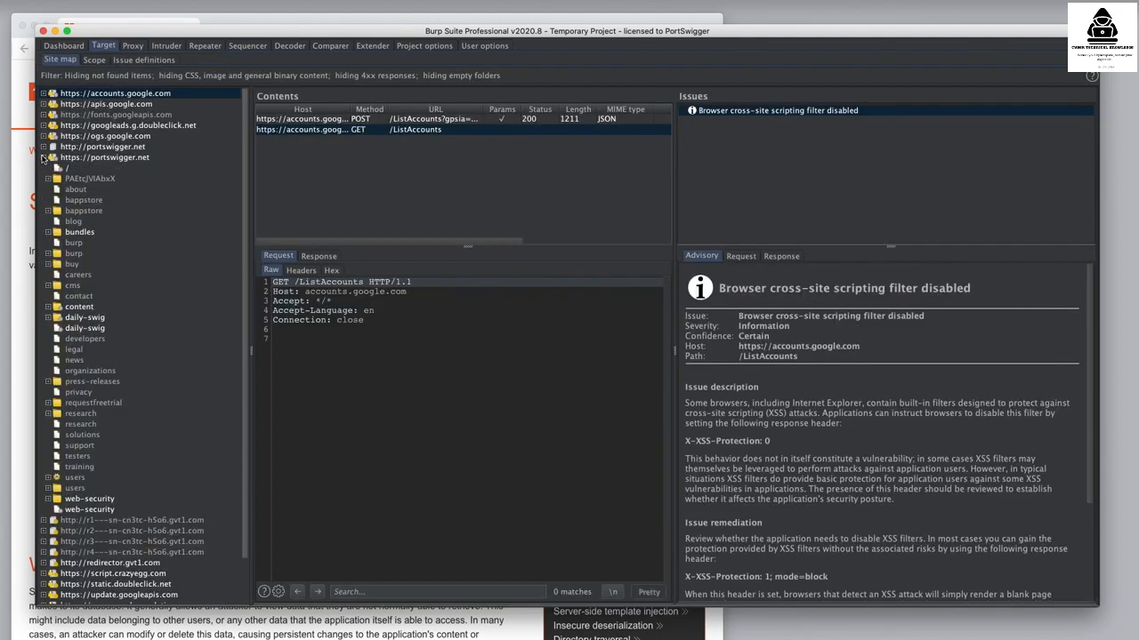
right_click(116, 158)
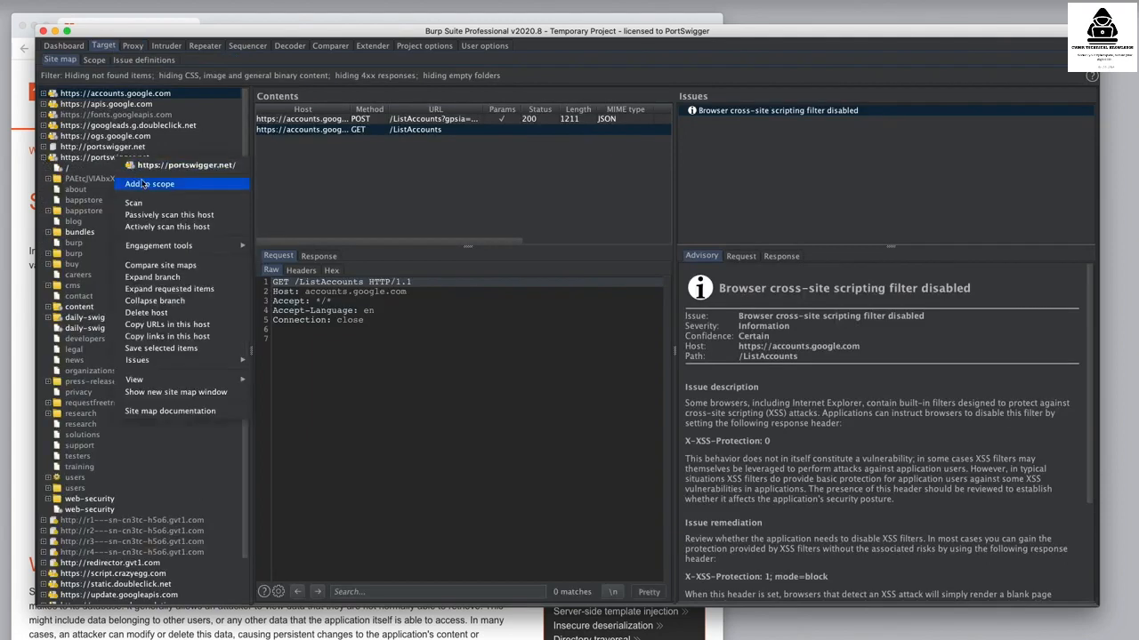
click(145, 185)
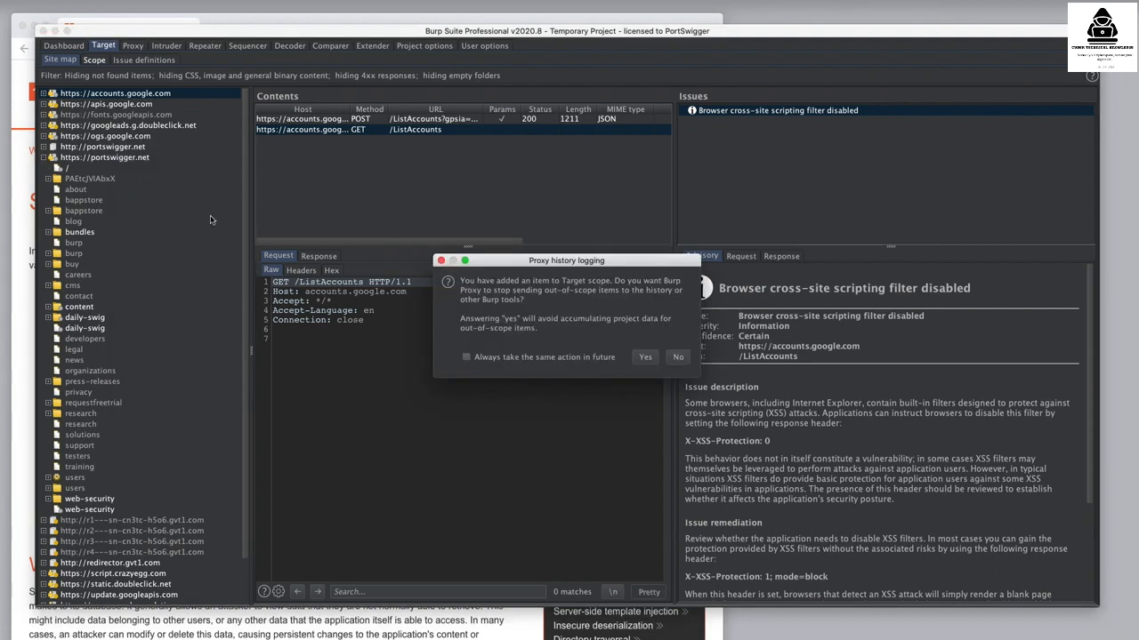
click(676, 357)
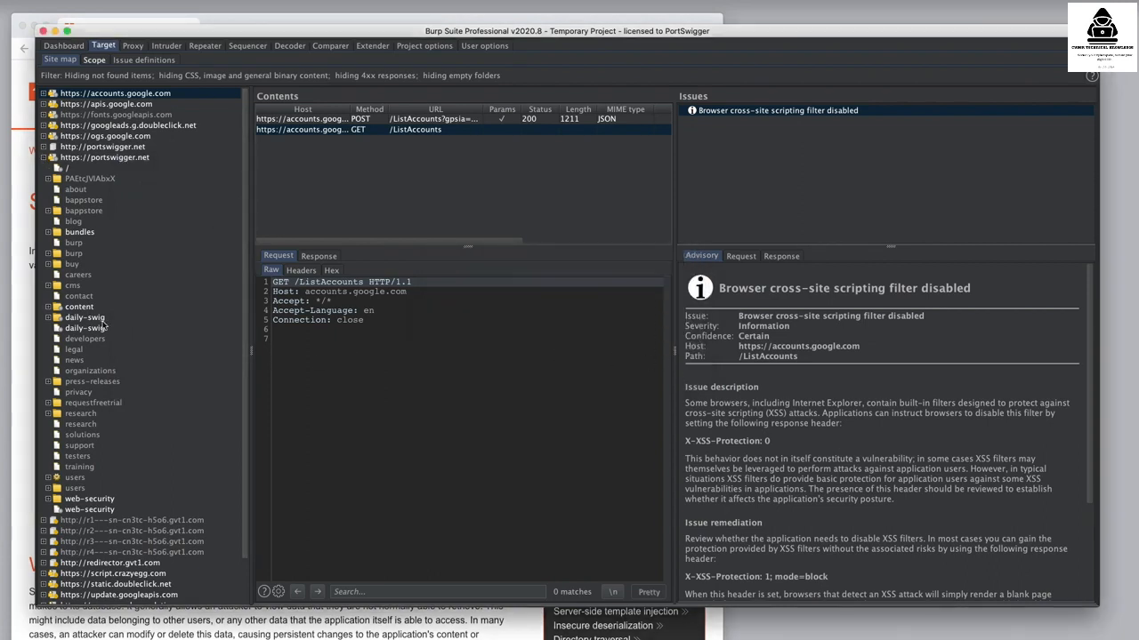
right_click(73, 233)
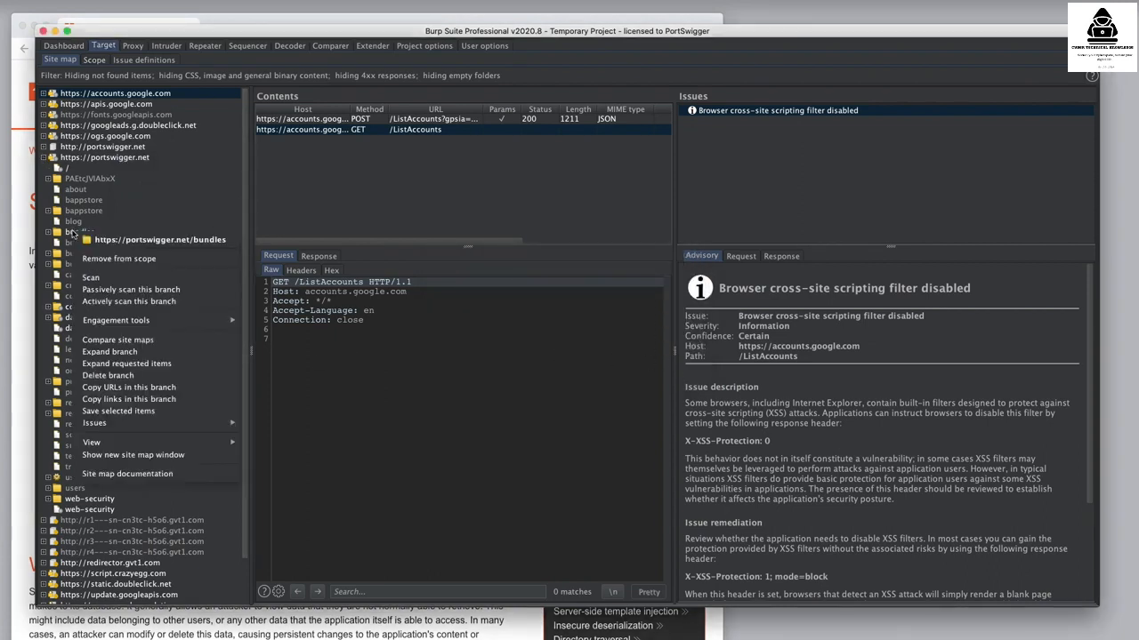
click(152, 258)
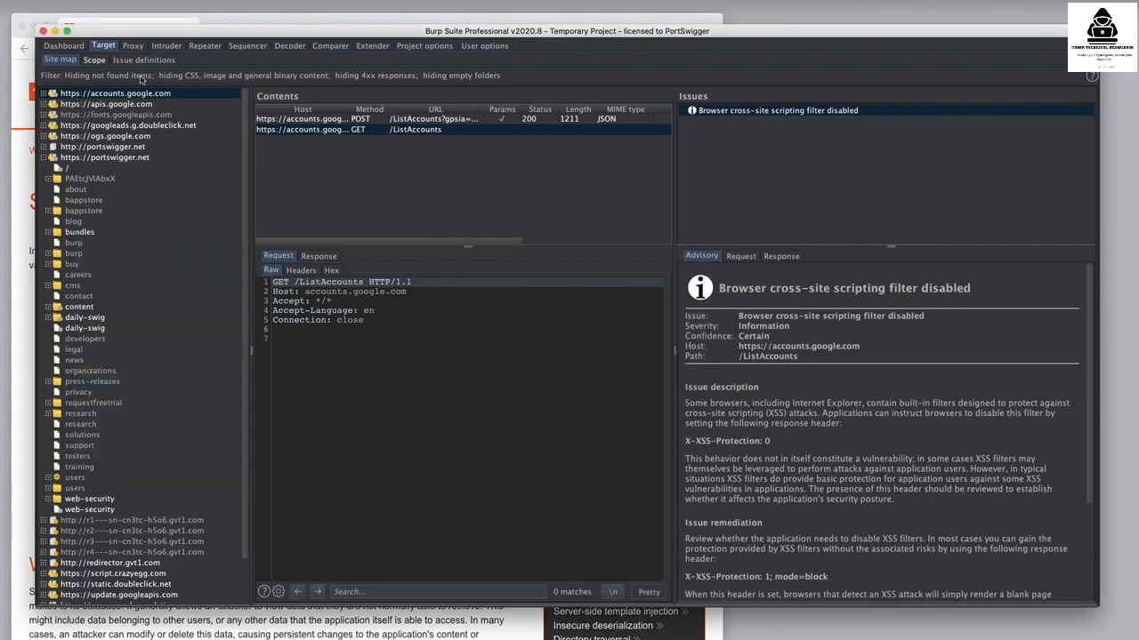
- Check the target scope's include and exclude lists, and enable the client request rule for URLs that are in target scope
click(96, 61)
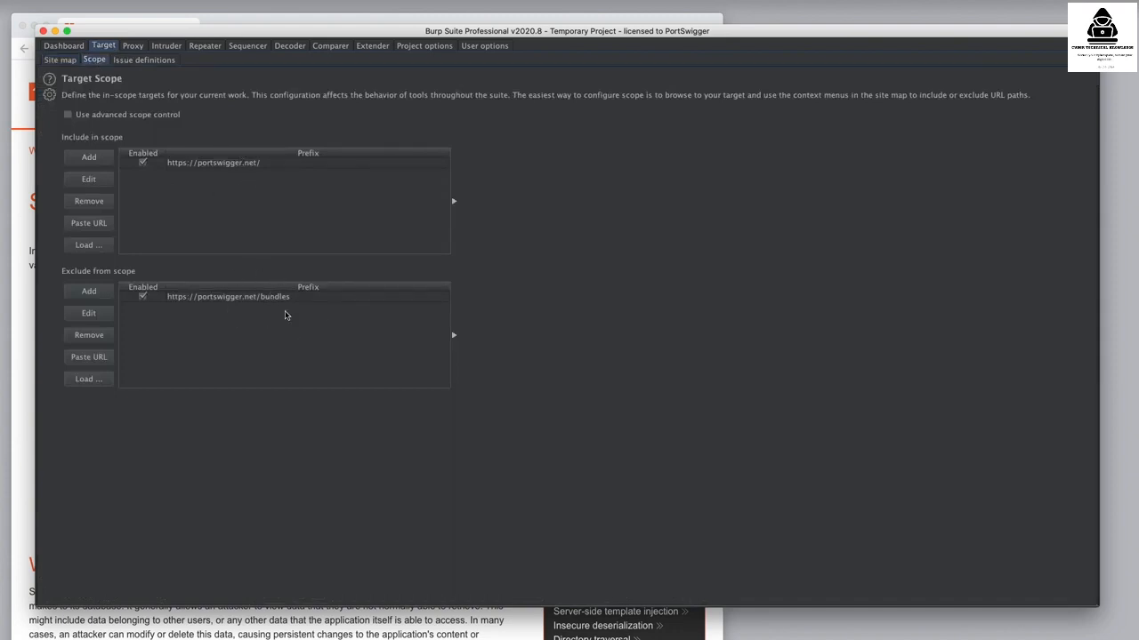
click(132, 45)
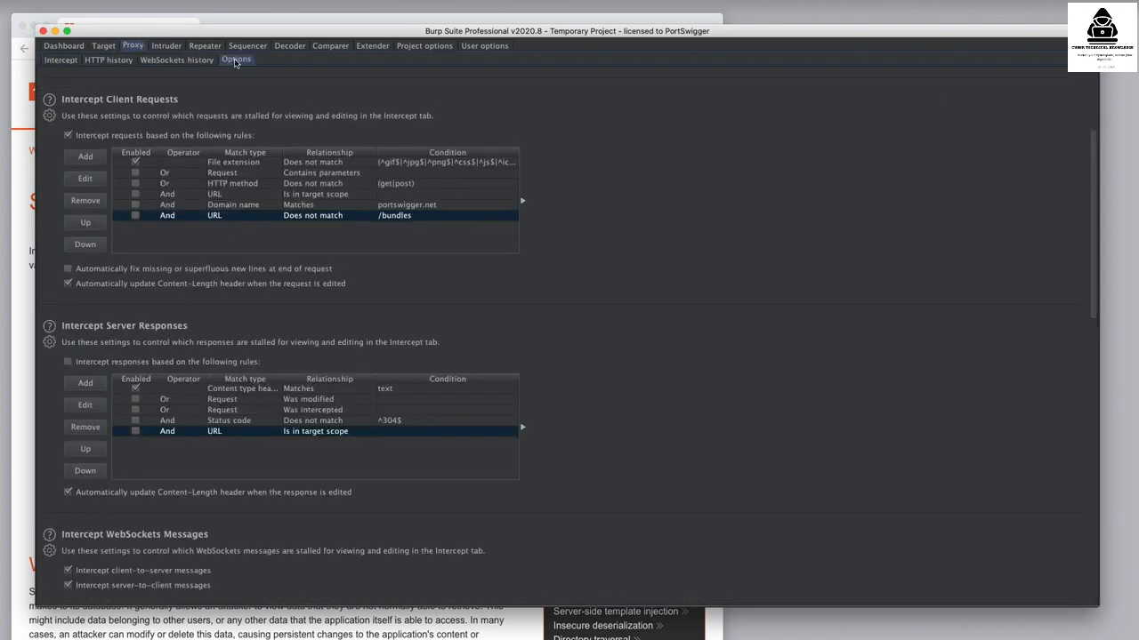
click(136, 195)
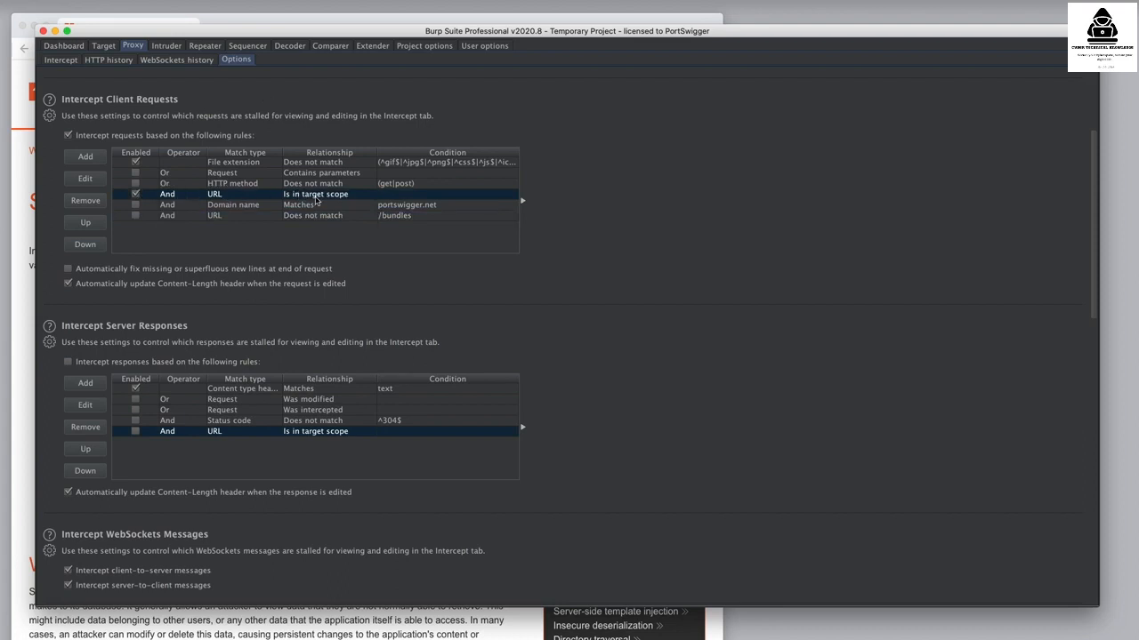
- Request the XSS topic in the embedded Chromium browser and forward its intercepted request in Burp Suite
click(177, 21)
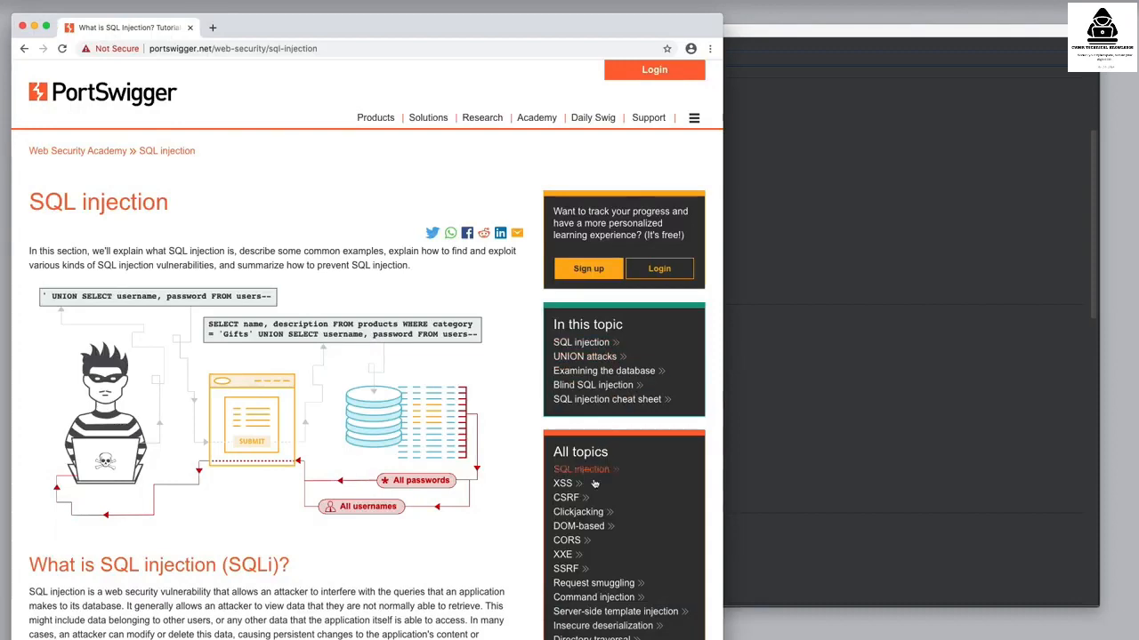
key(super+Tab)
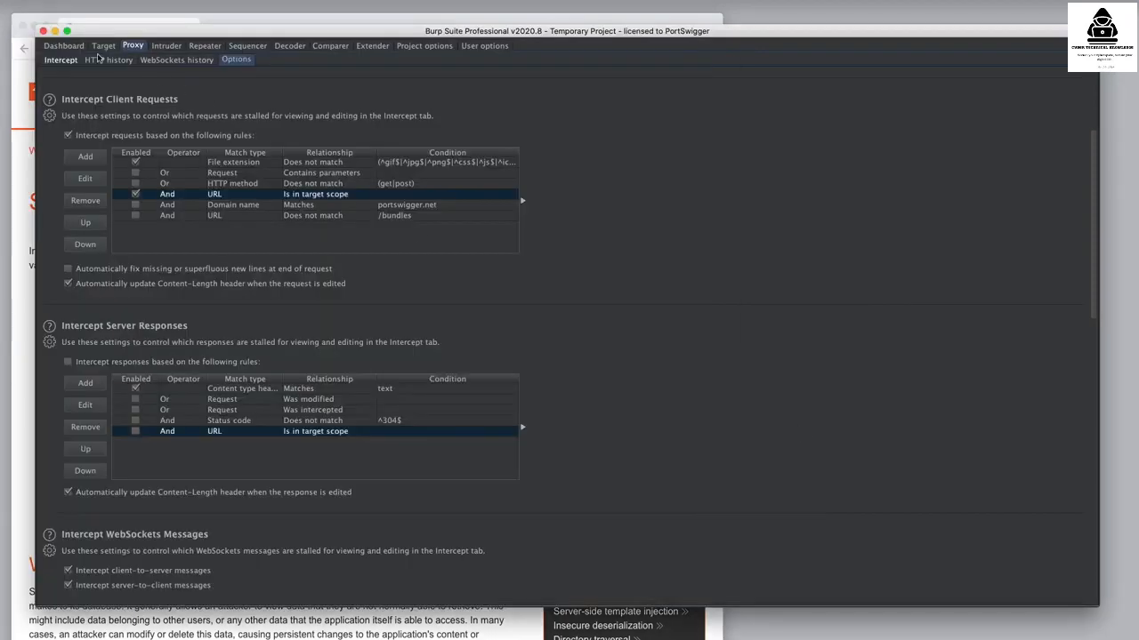
click(61, 60)
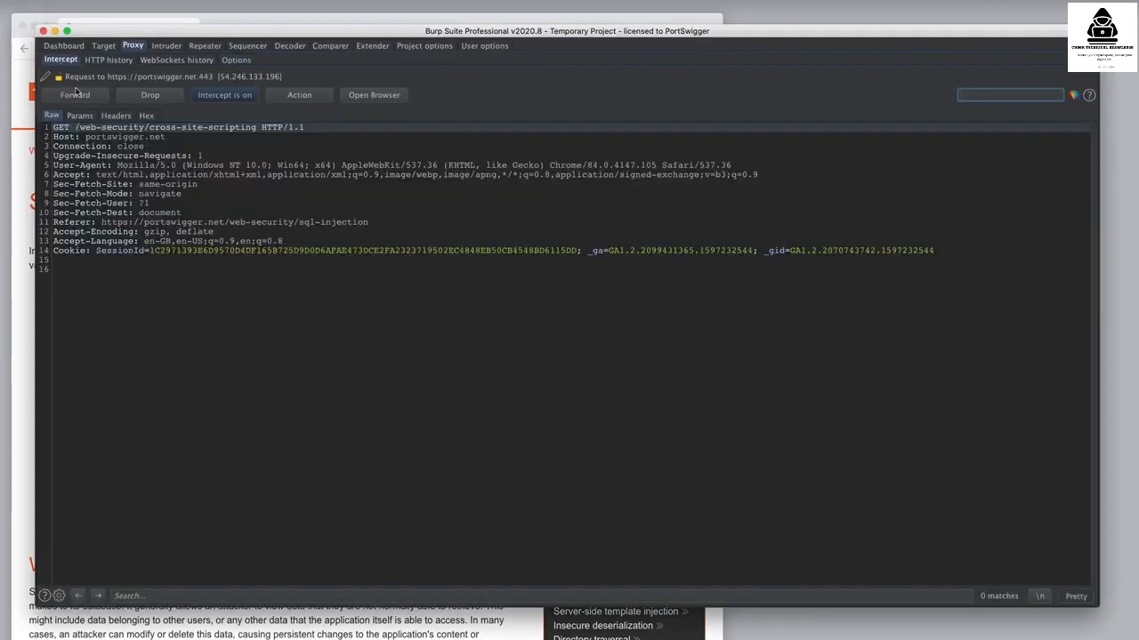
click(75, 94)
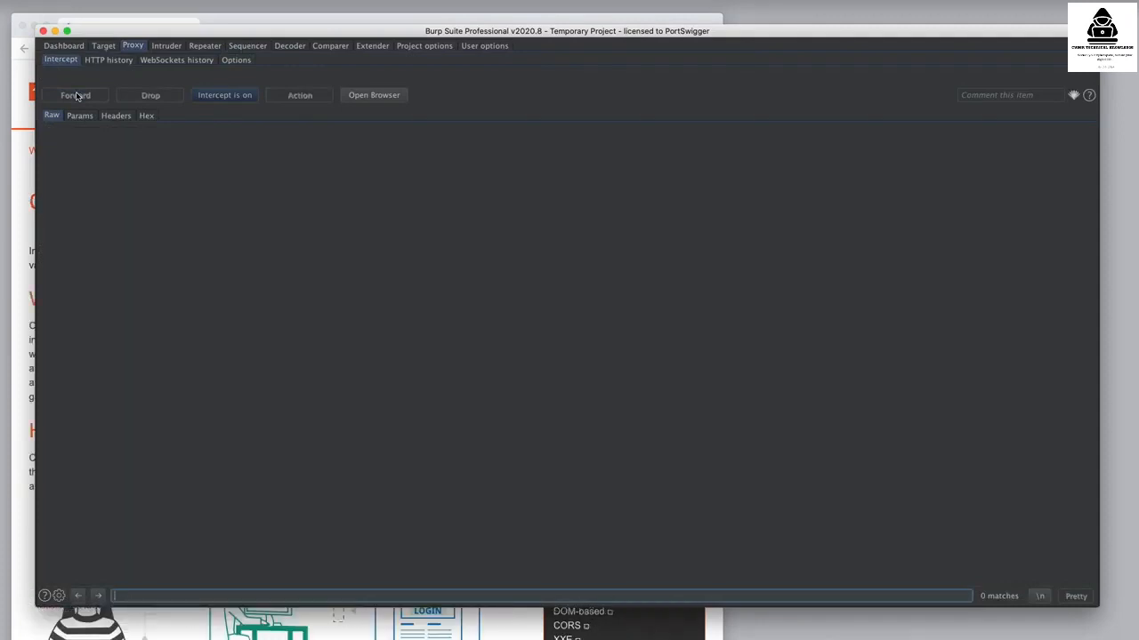
- Examine the match types and request relationships offered for a new server response interception rule, and cancel without adding one
click(235, 60)
scroll(708, 412, down, 3)
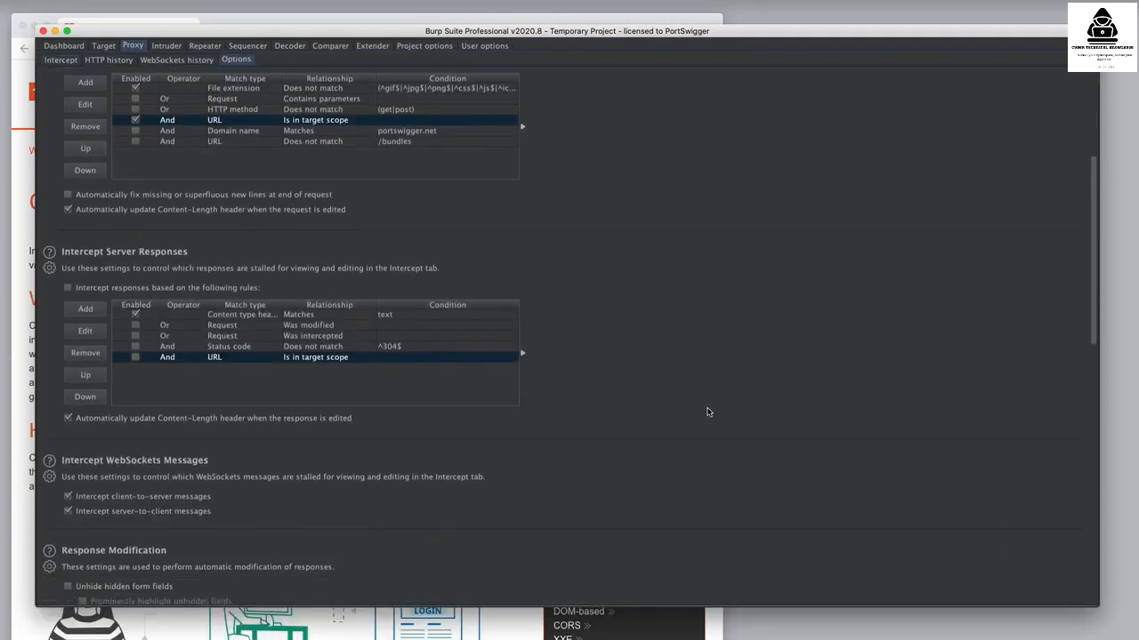
click(85, 309)
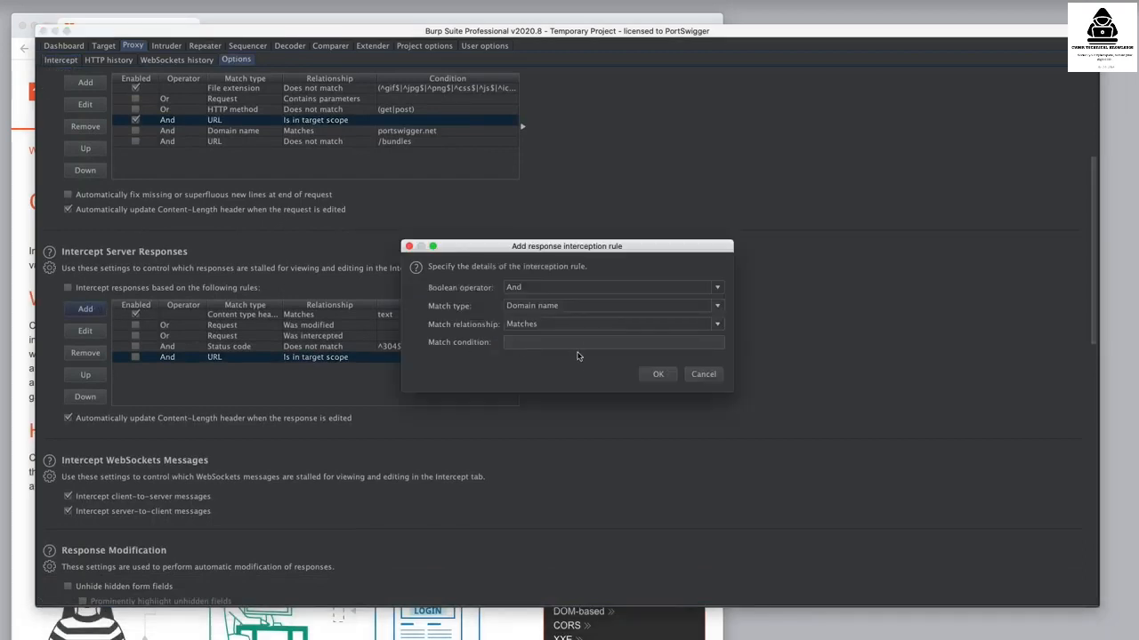
click(552, 306)
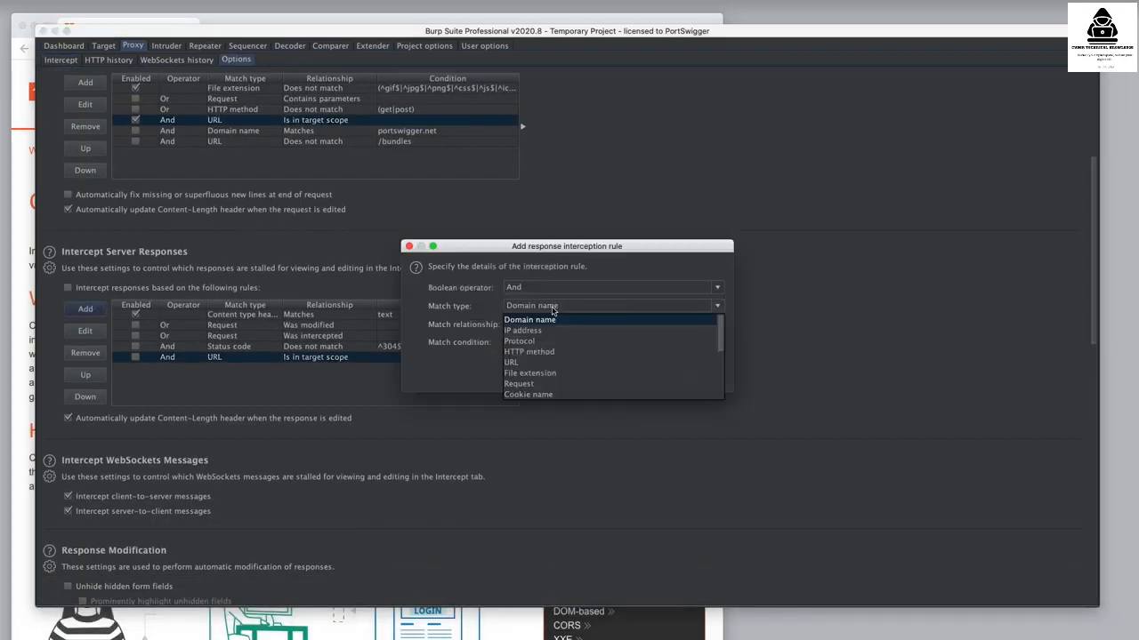
click(533, 388)
click(537, 325)
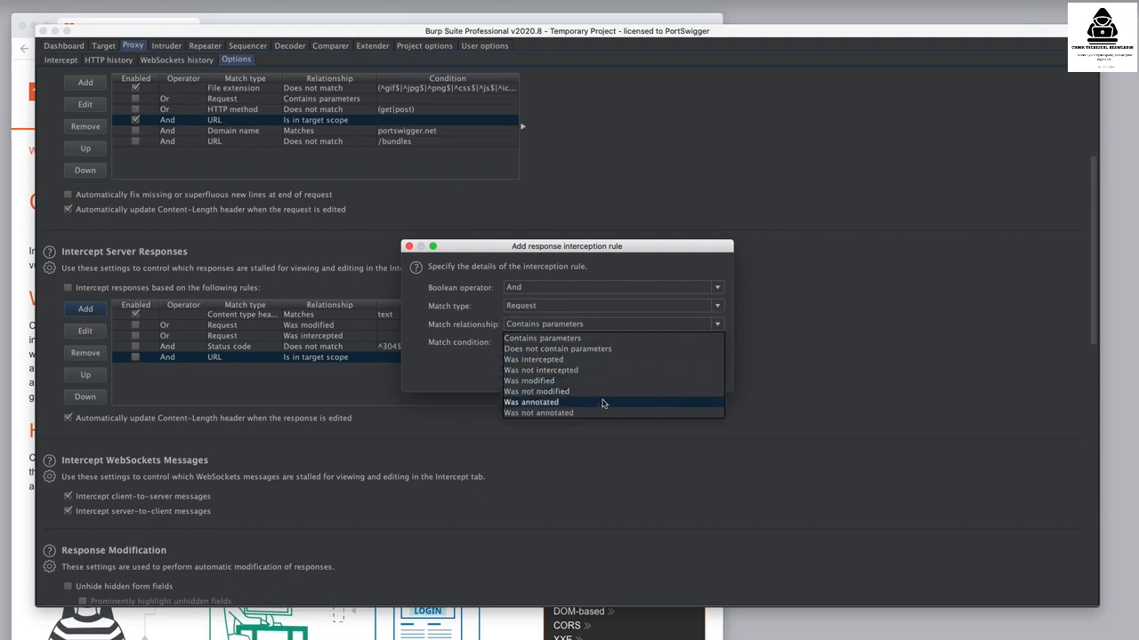
click(546, 307)
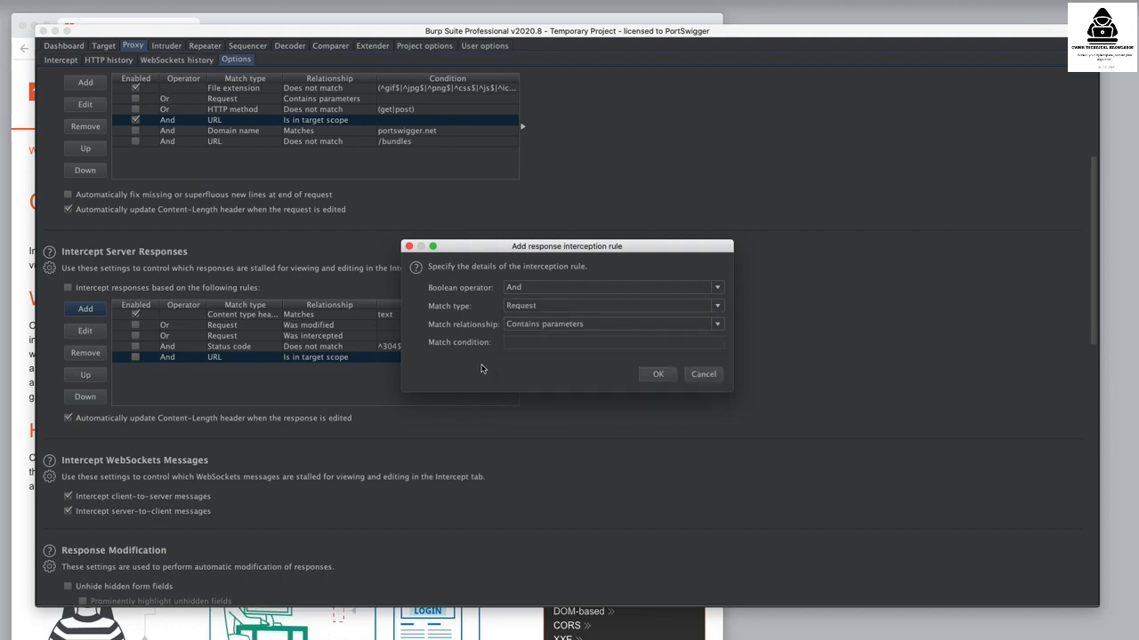
click(546, 307)
scroll(562, 334, down, 3)
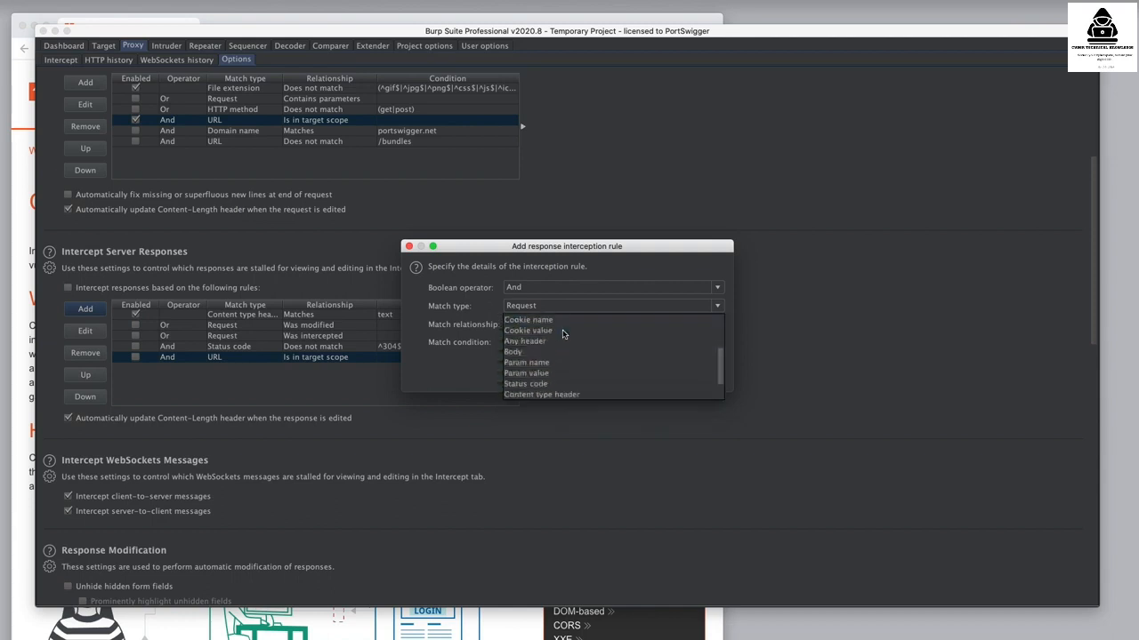
scroll(569, 383, down, 2)
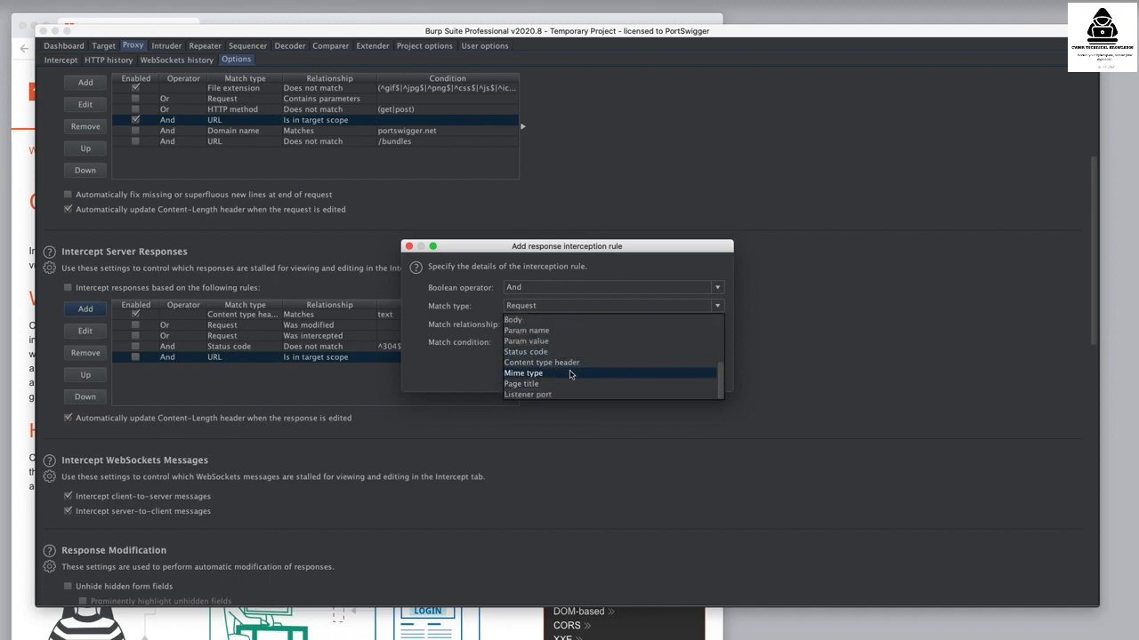
click(487, 364)
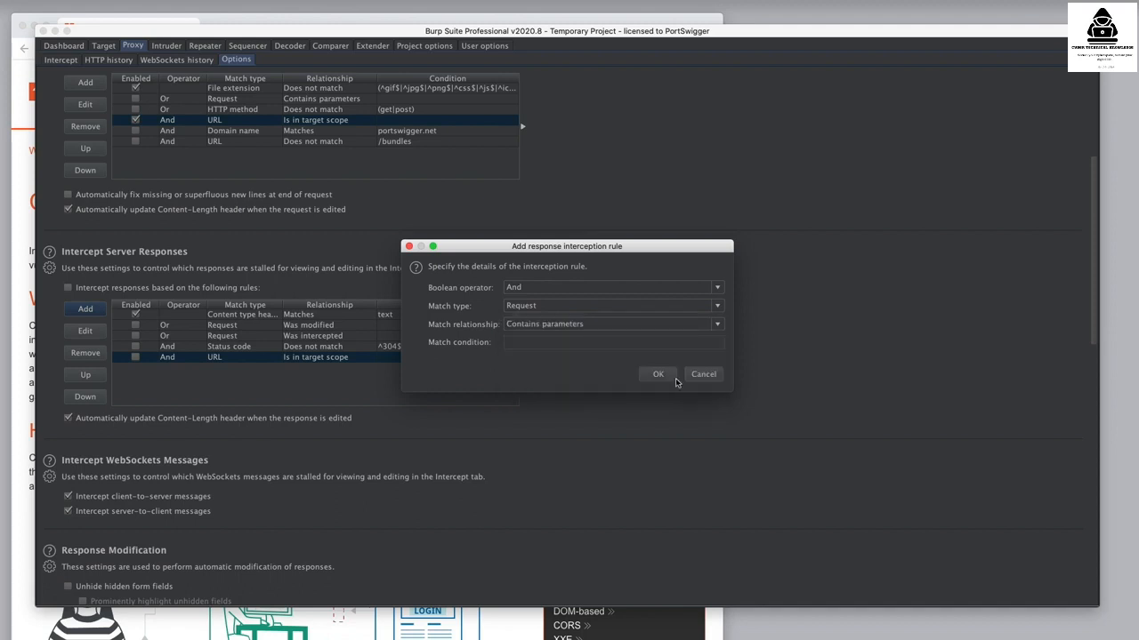
click(690, 381)
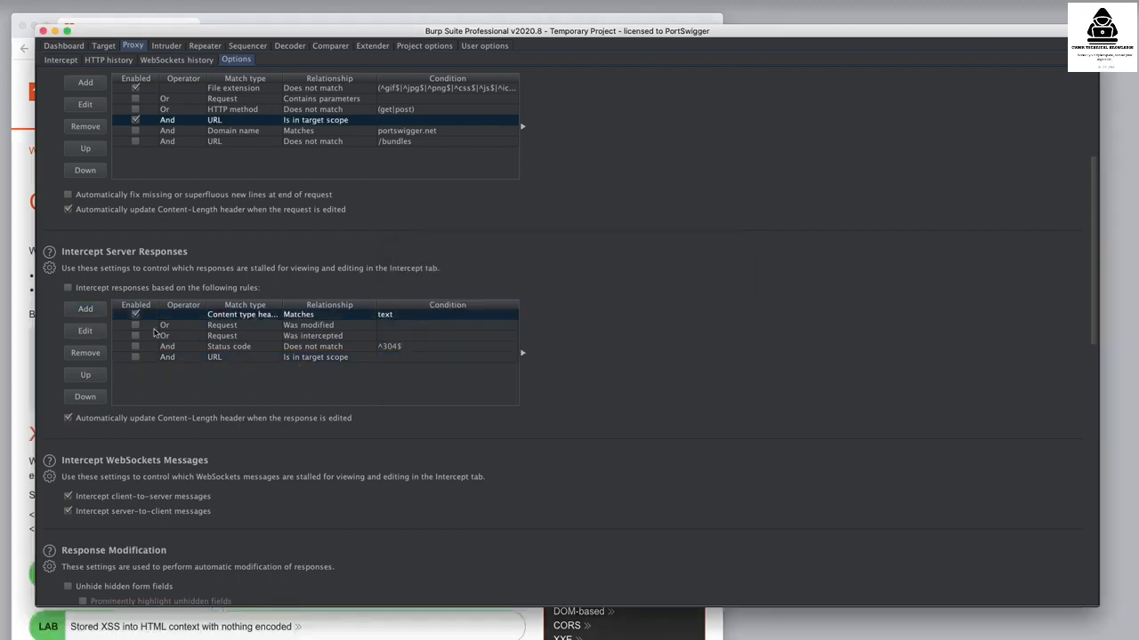
- Add a response interception rule with operator And, match type Request and relationship Was modified, and enable rule-based response interception
click(89, 310)
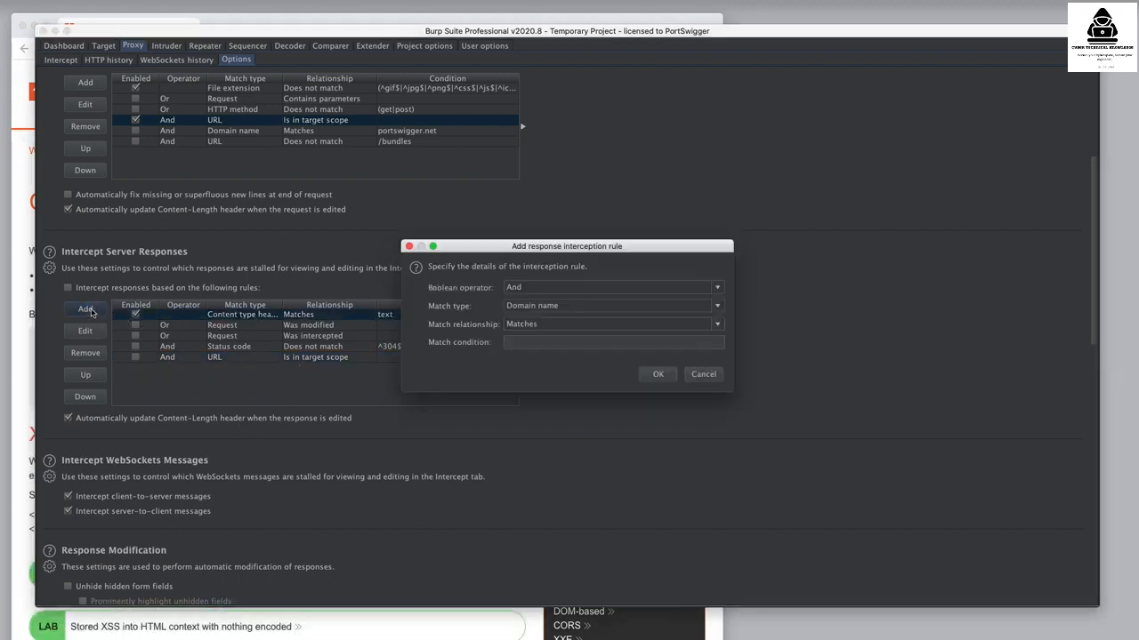
click(546, 306)
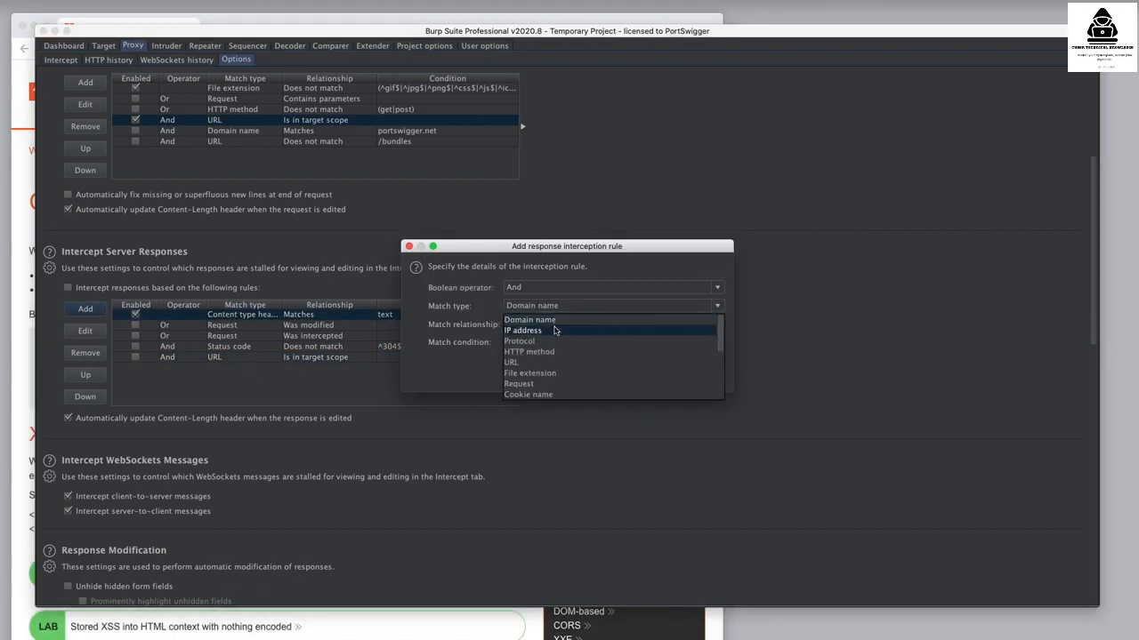
scroll(554, 330, down, 3)
click(538, 341)
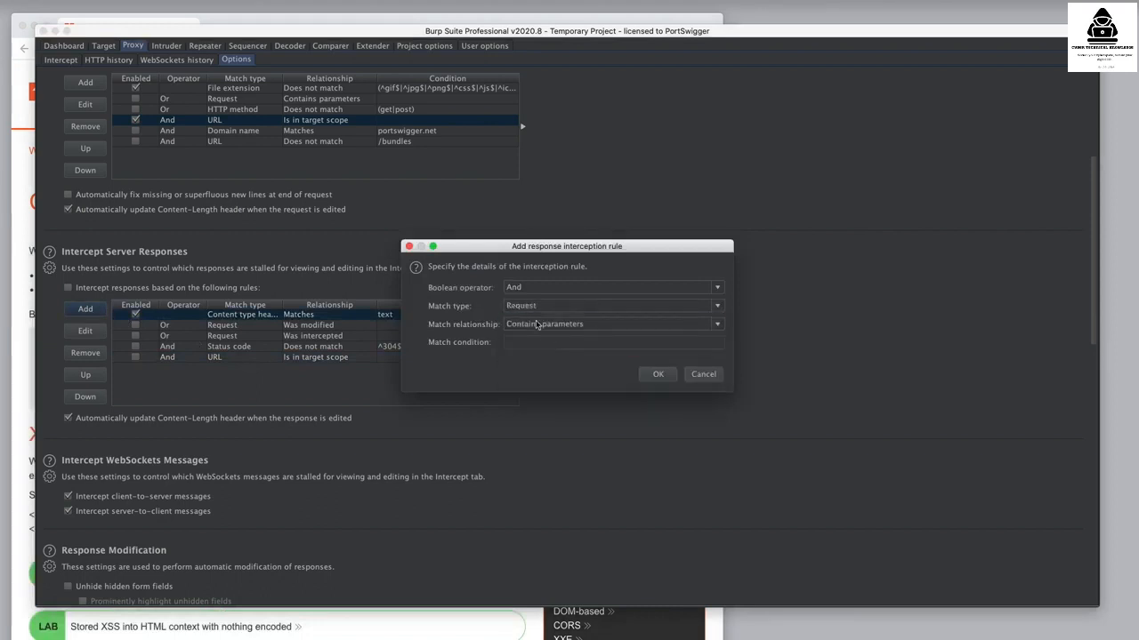
click(538, 325)
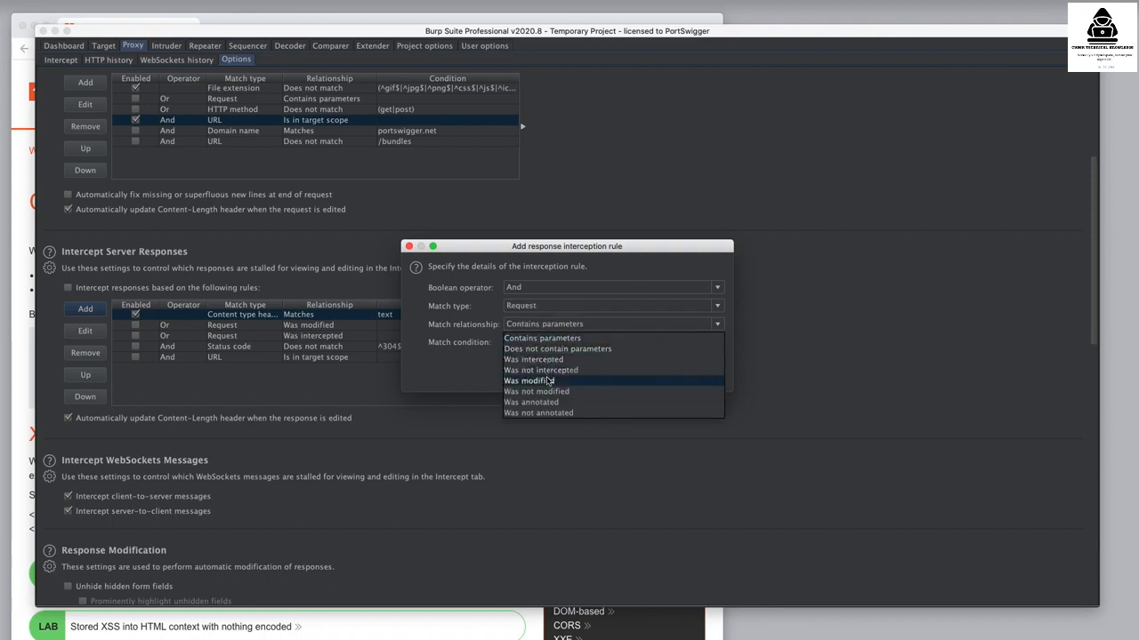
click(548, 381)
click(667, 381)
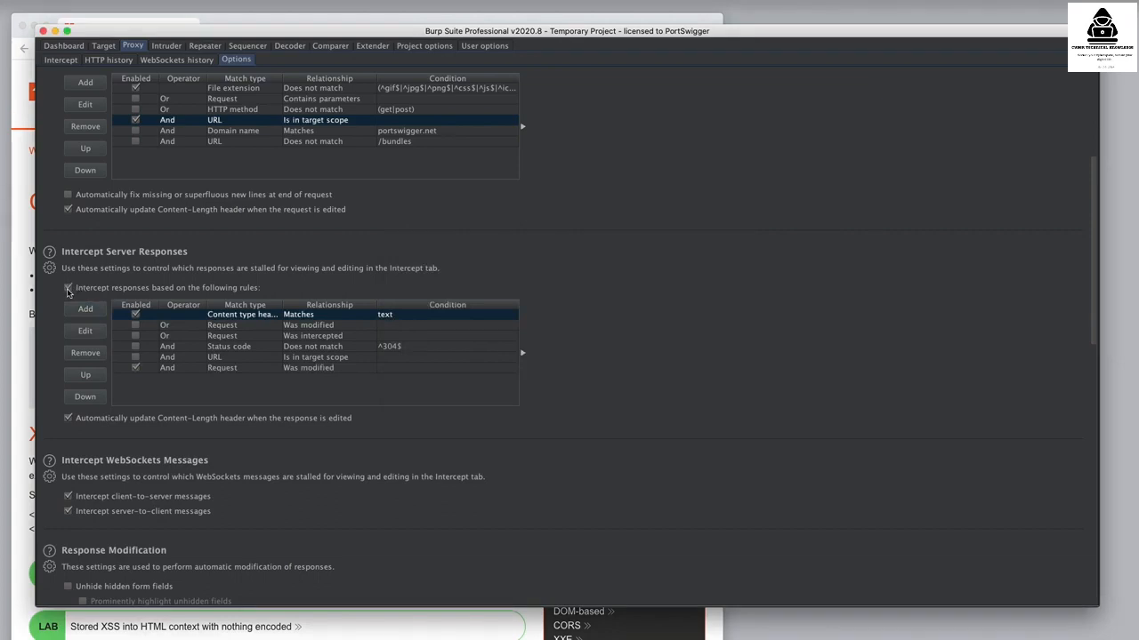
- Request the XSS contexts topic in the embedded Chromium browser and forward its unmodified request in Burp Suite
click(28, 252)
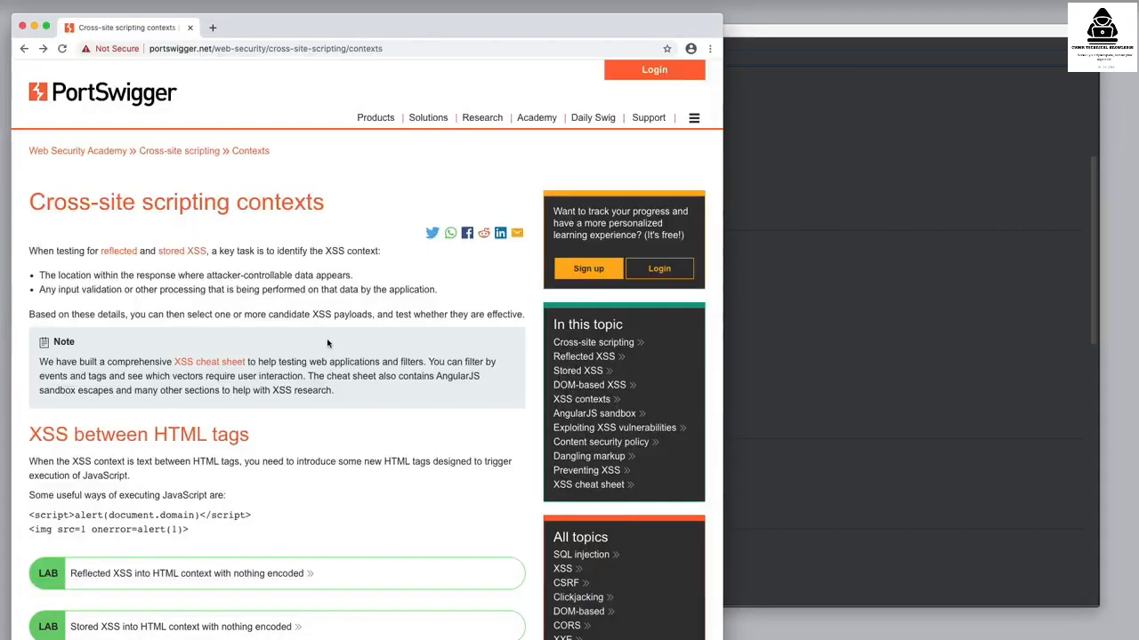
click(569, 400)
click(807, 355)
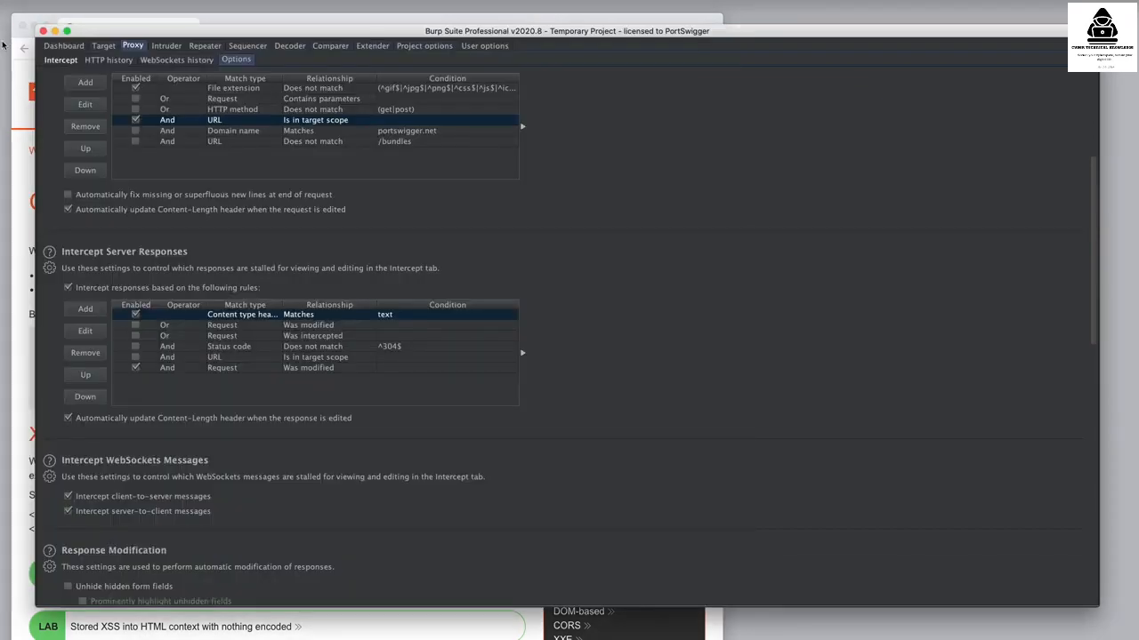
click(61, 60)
click(76, 95)
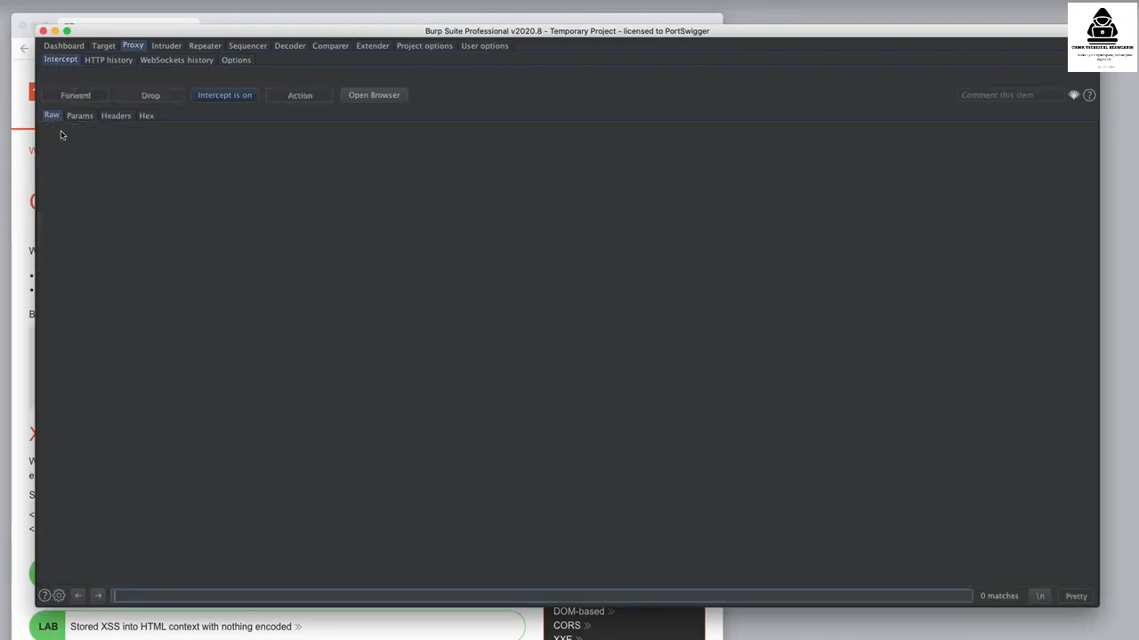
- Request the DOM-based XSS topic in the Chromium browser and append ?x to the intercepted request's path in Burp Suite
click(30, 179)
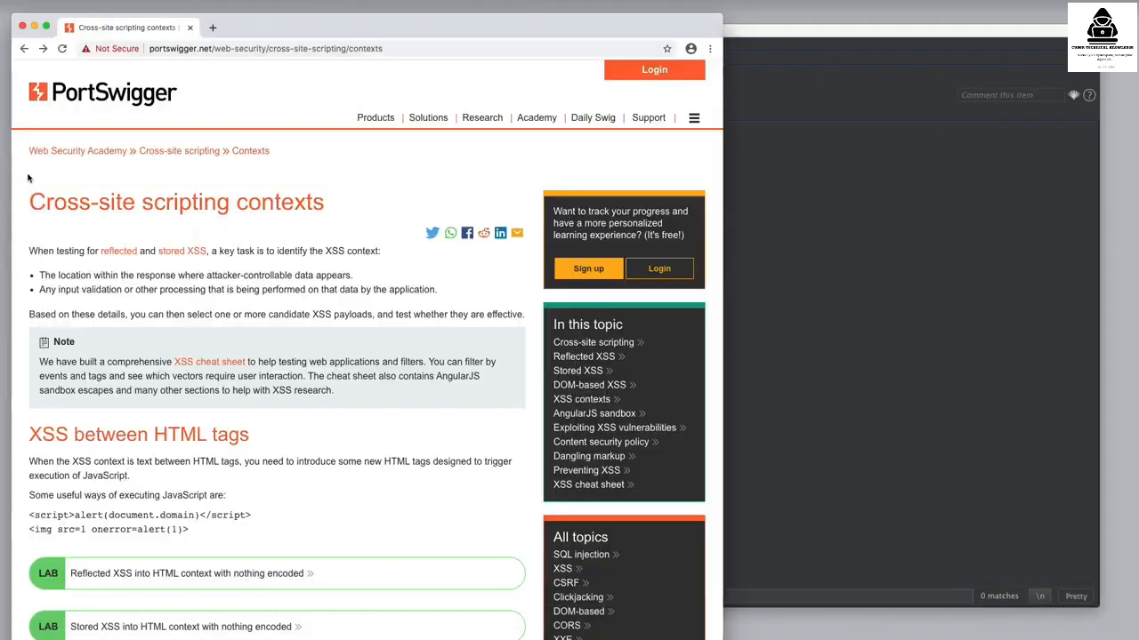
click(560, 385)
click(863, 379)
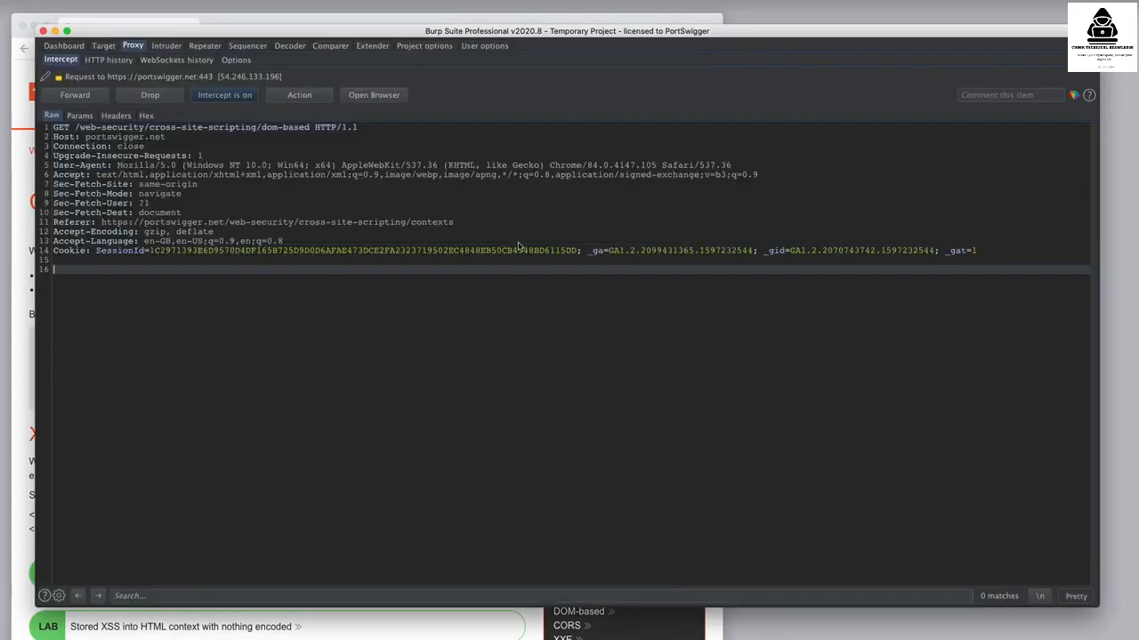
click(312, 129)
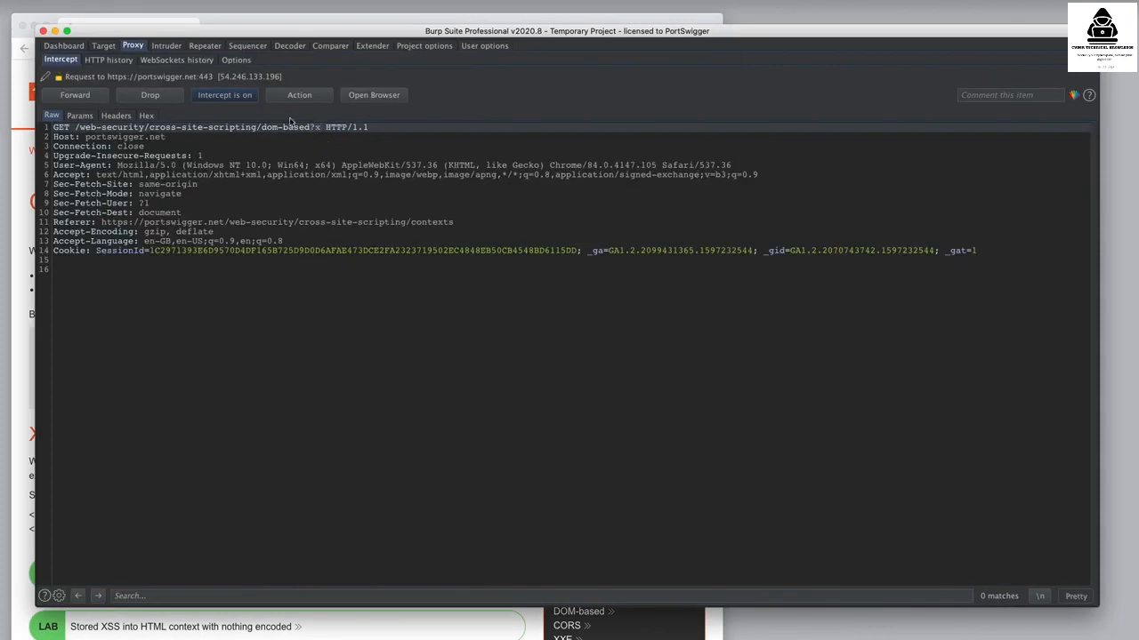
- Forward the modified DOM-based XSS request and its intercepted response, and check the loaded page in the Chromium browser
click(99, 97)
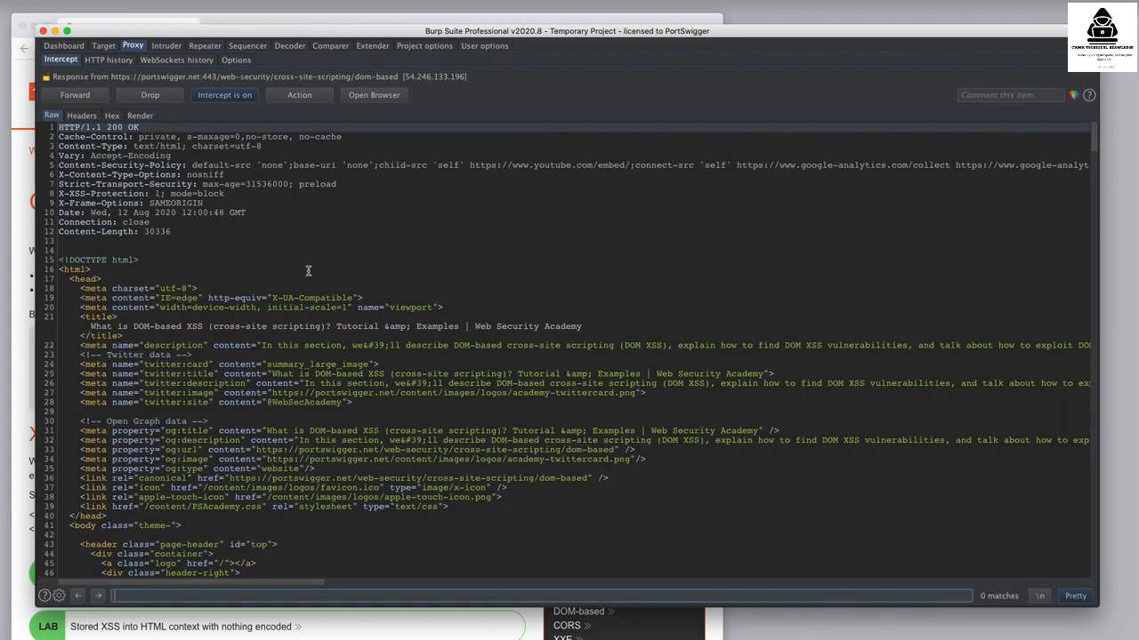
click(75, 95)
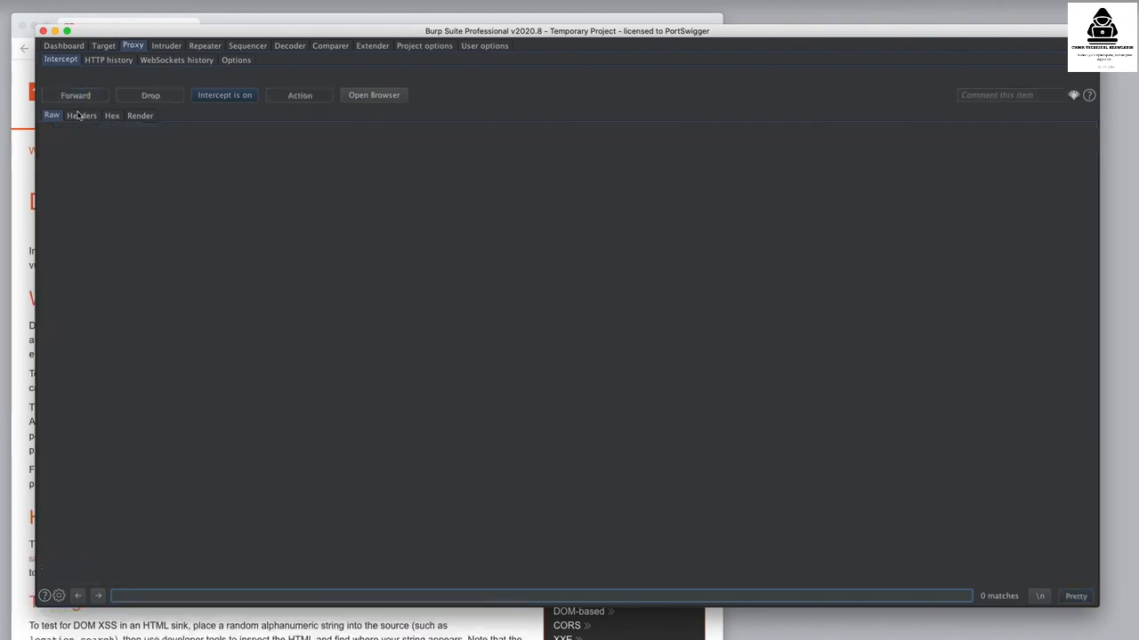
click(26, 178)
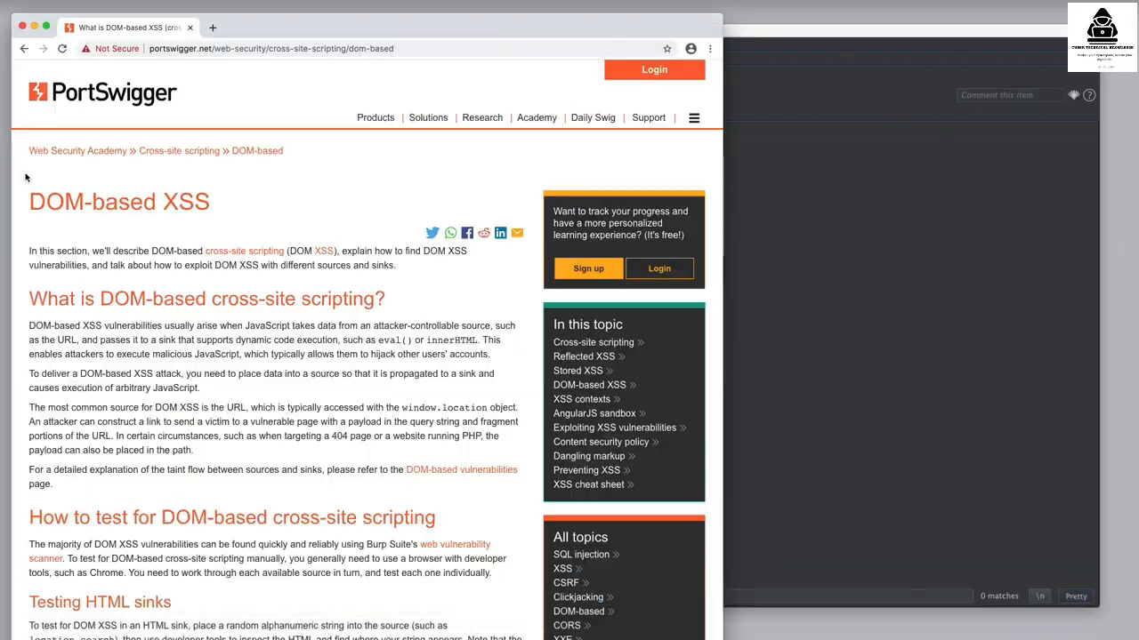
- Request the Exploiting XSS vulnerabilities topic and set Burp Suite to intercept the response to this request
click(656, 430)
click(802, 343)
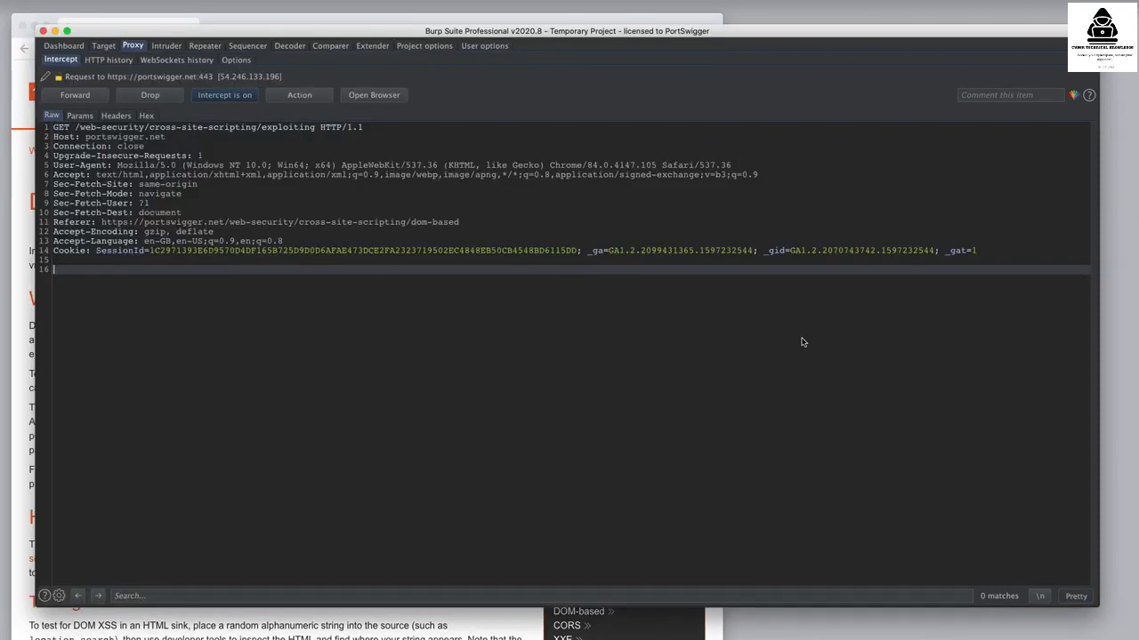
click(318, 98)
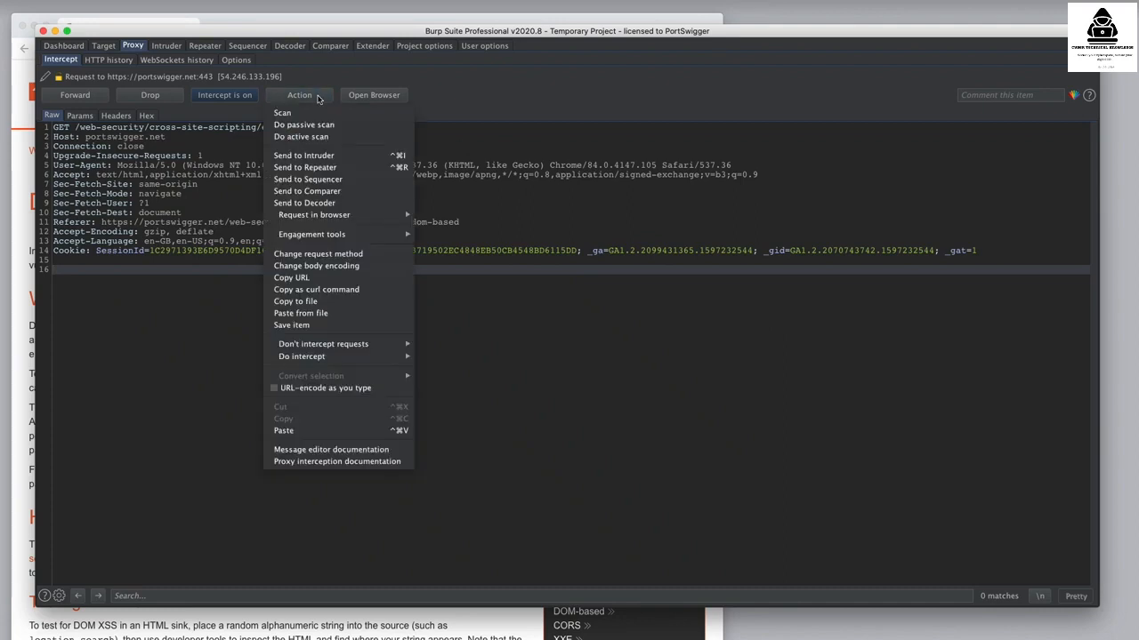
mouse_move(386, 348)
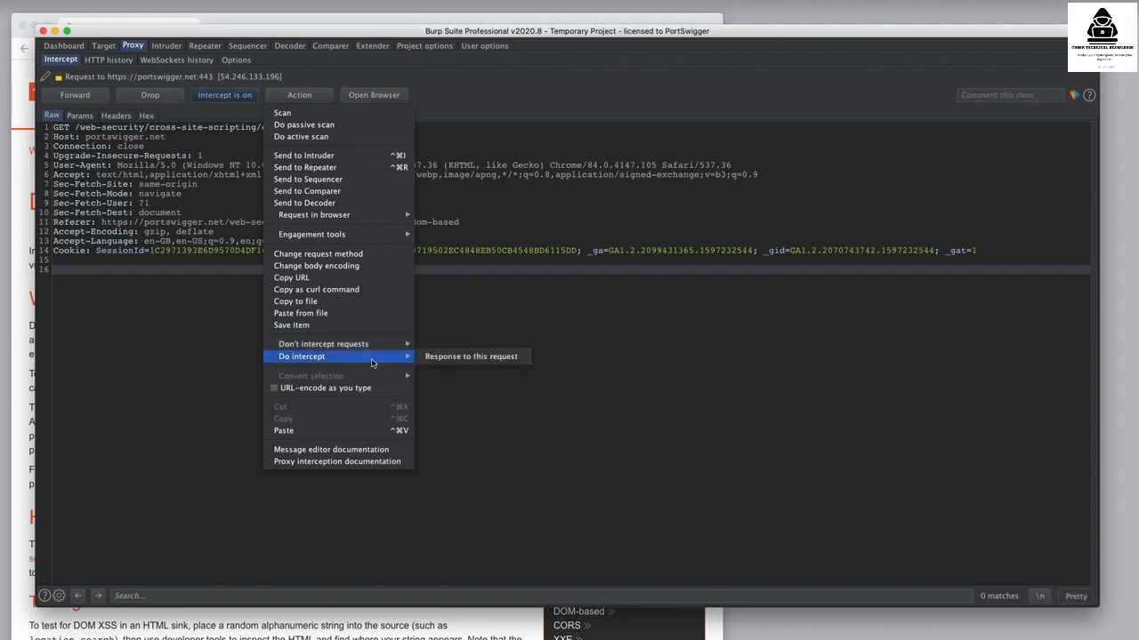
click(461, 357)
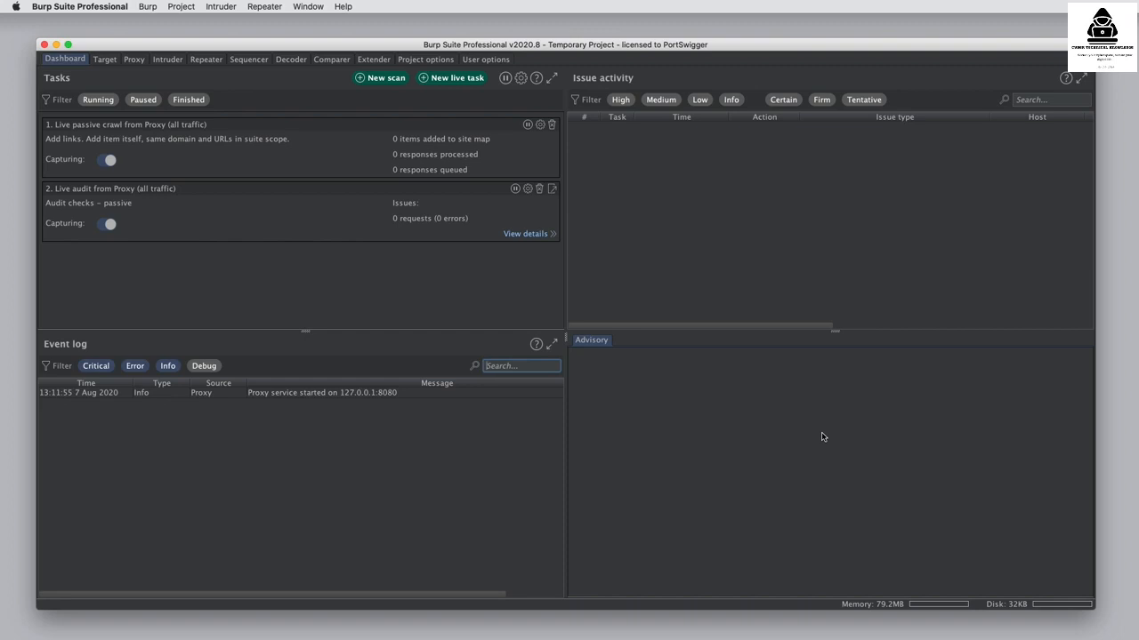
- Review the project-level connection, HTTP, TLS and session settings, along with the Proxy options
click(436, 61)
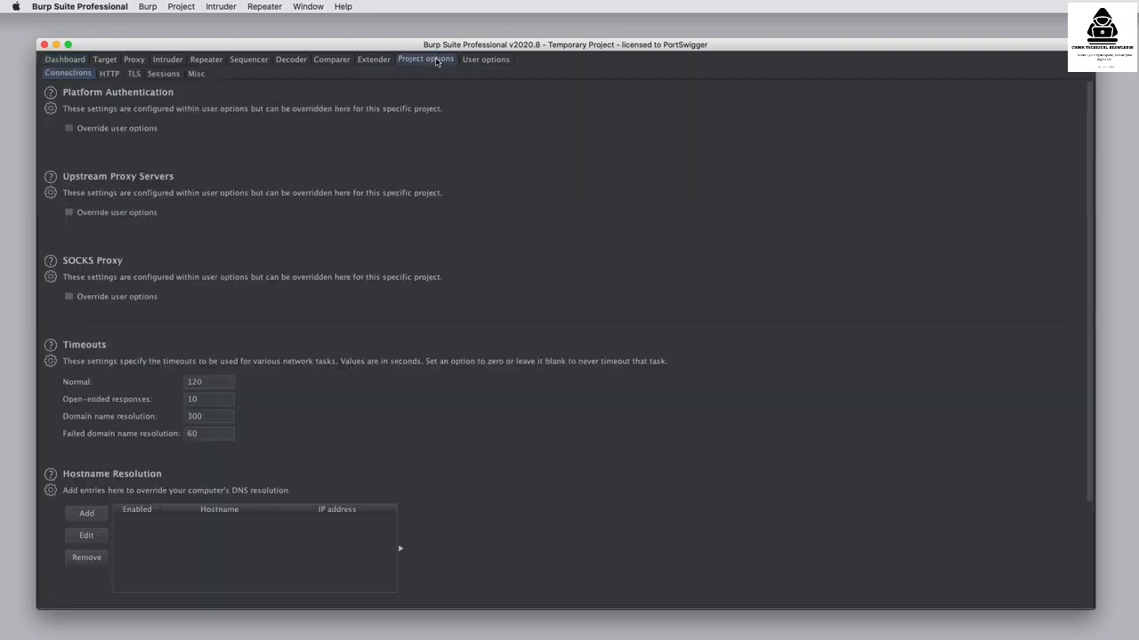
click(111, 75)
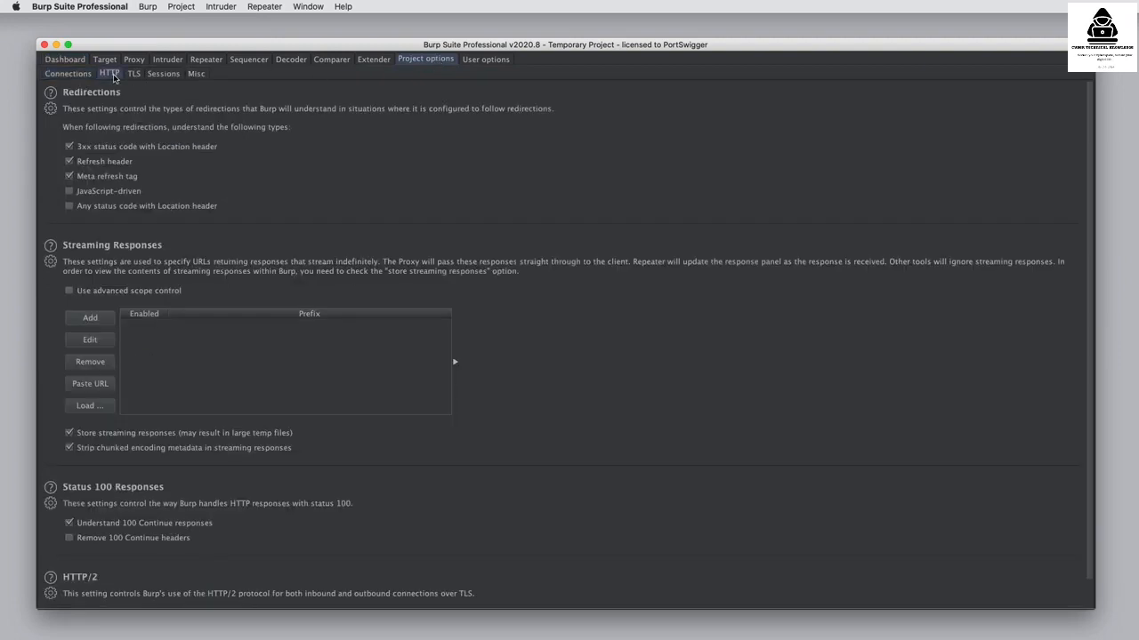
click(135, 76)
click(162, 74)
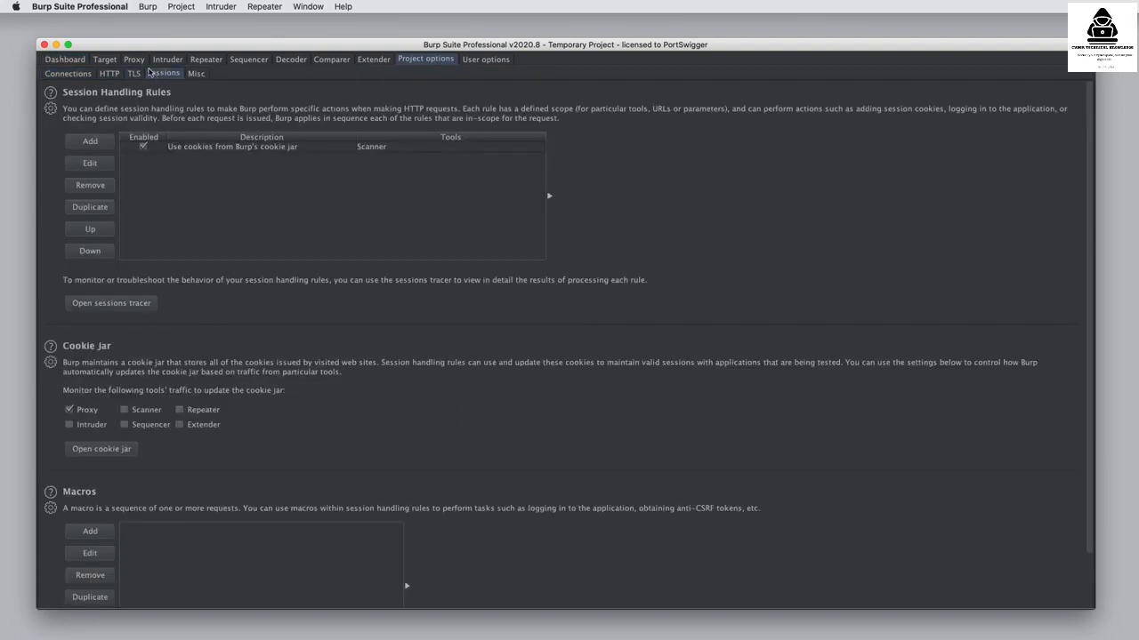
click(137, 63)
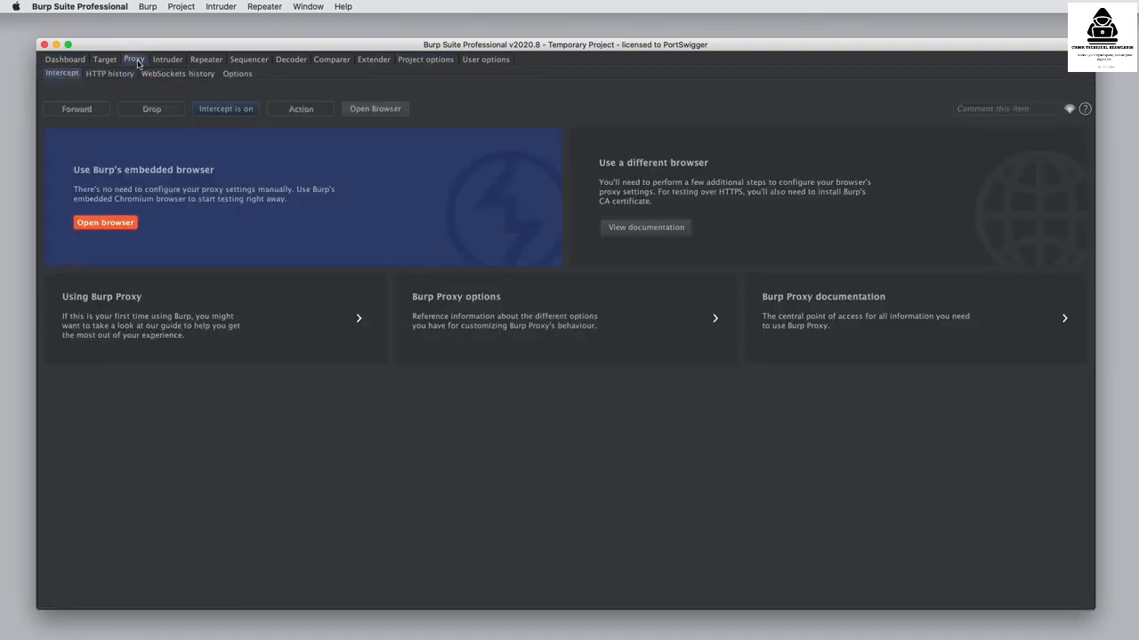
click(233, 75)
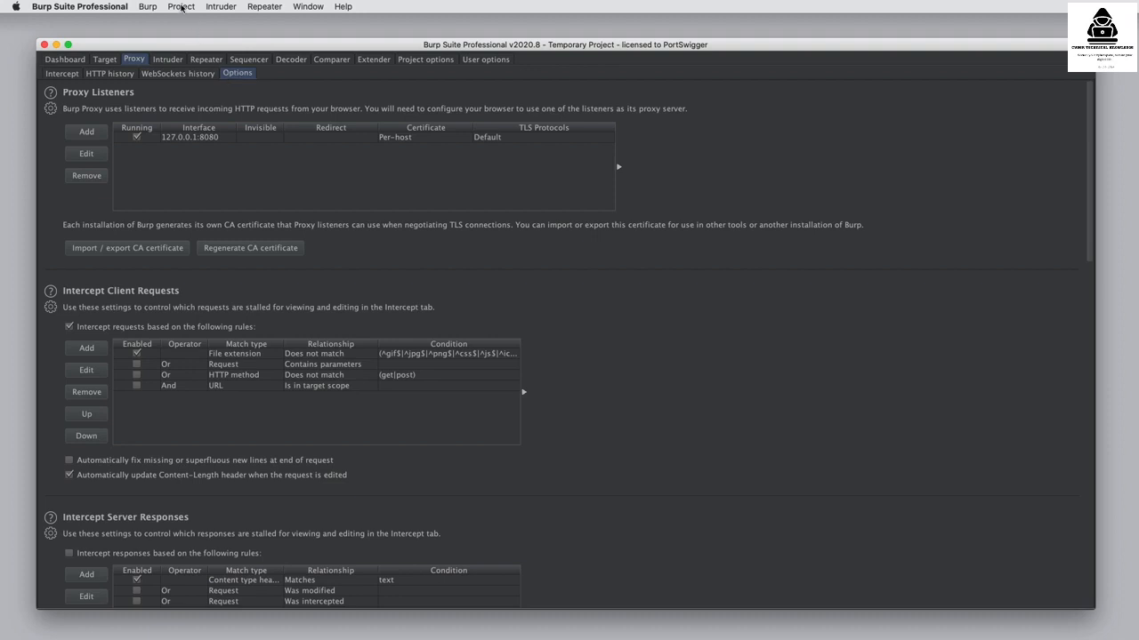
- Save the project options to a file named "my options" and show the load and save choices for the Proxy Listeners settings
click(181, 7)
mouse_move(198, 22)
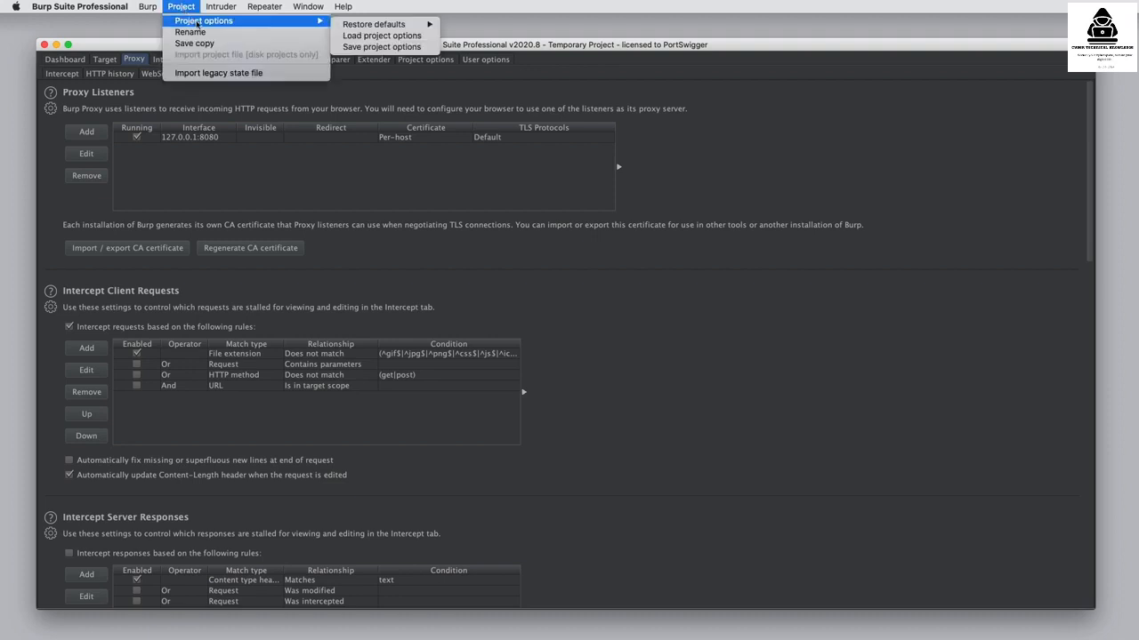
click(368, 47)
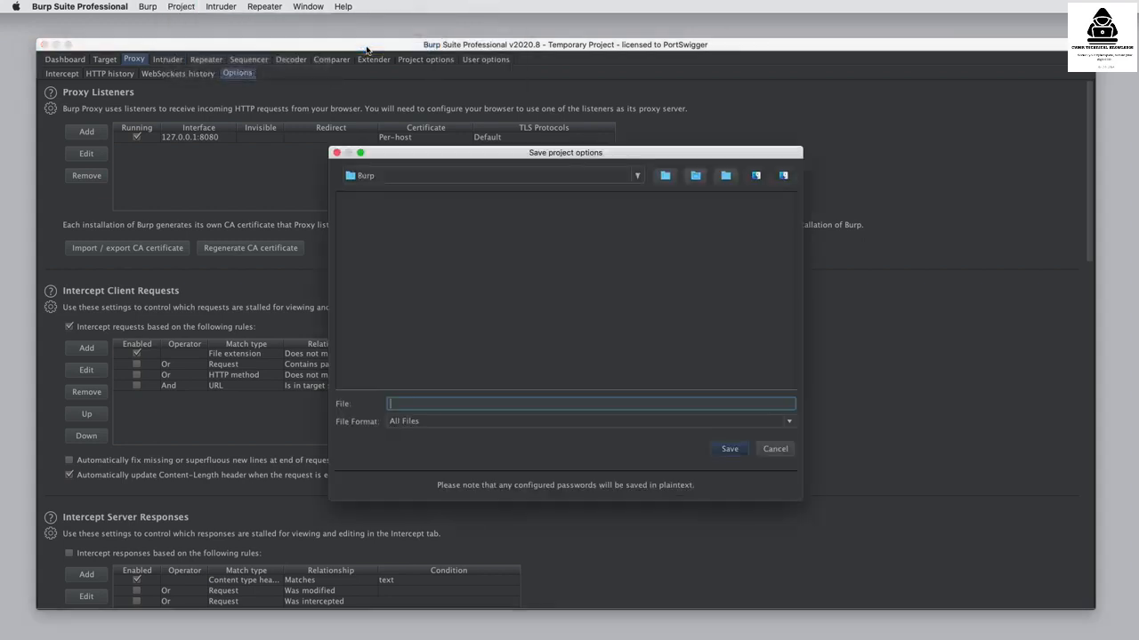
text(my options)
click(729, 450)
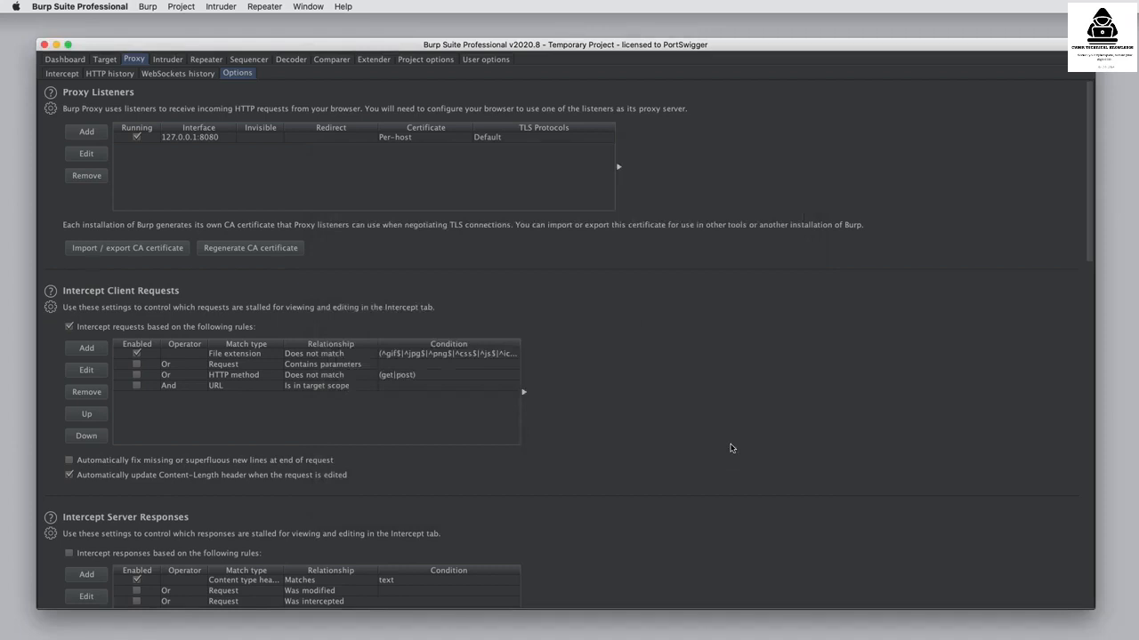
click(51, 112)
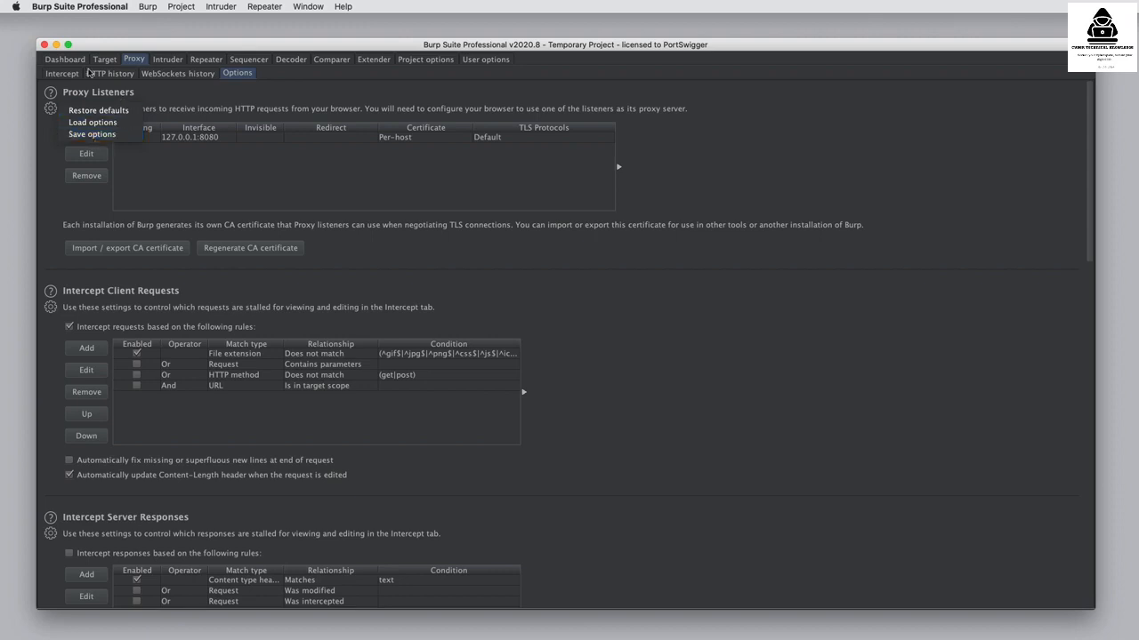
- Exit Burp Suite and start a new temporary project with its configuration loaded from my options.json in the Burp folder
click(45, 44)
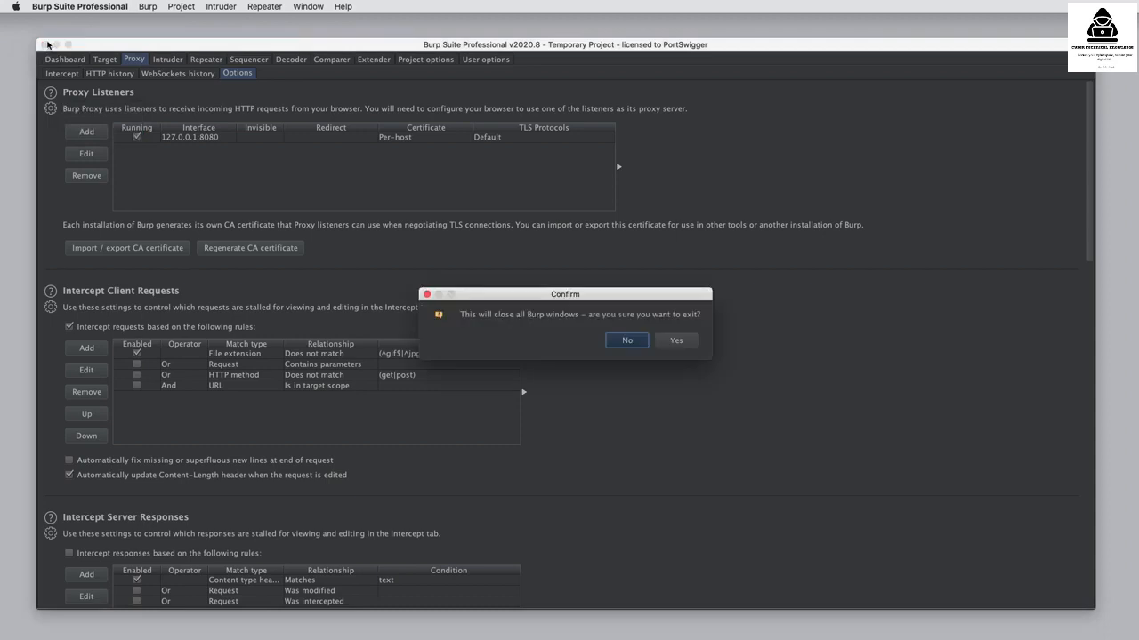
click(683, 347)
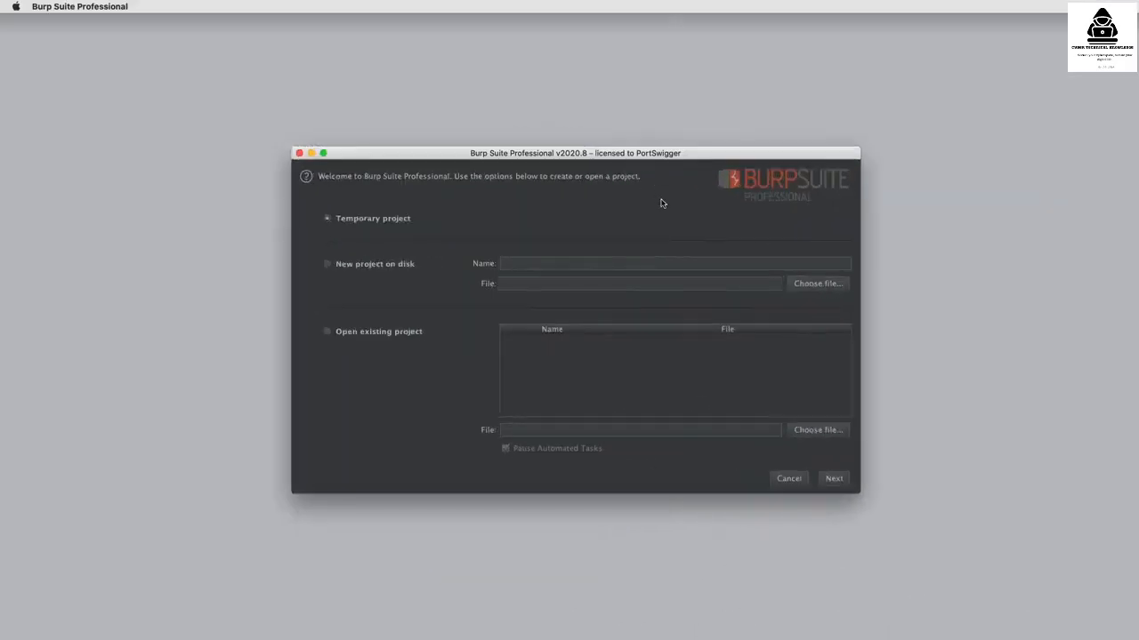
click(833, 480)
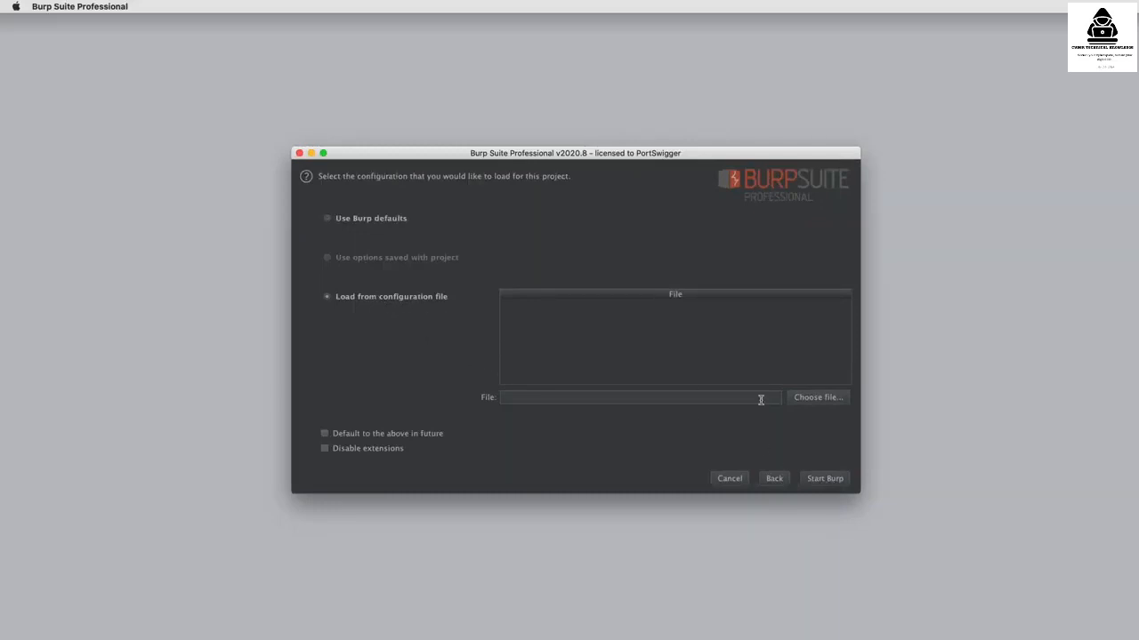
click(802, 403)
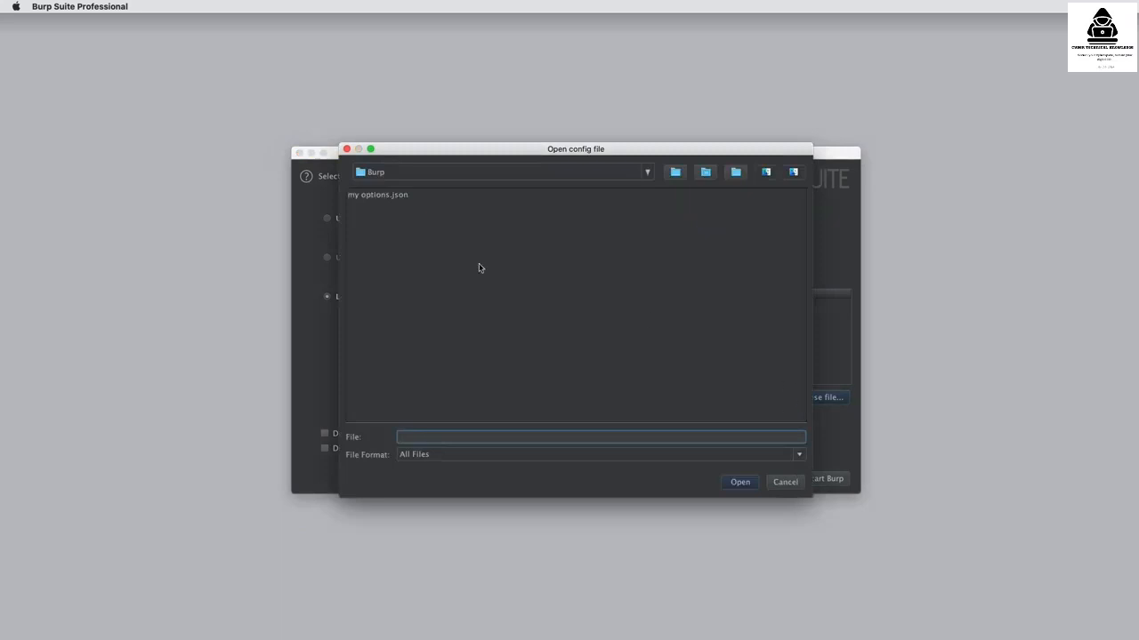
click(376, 197)
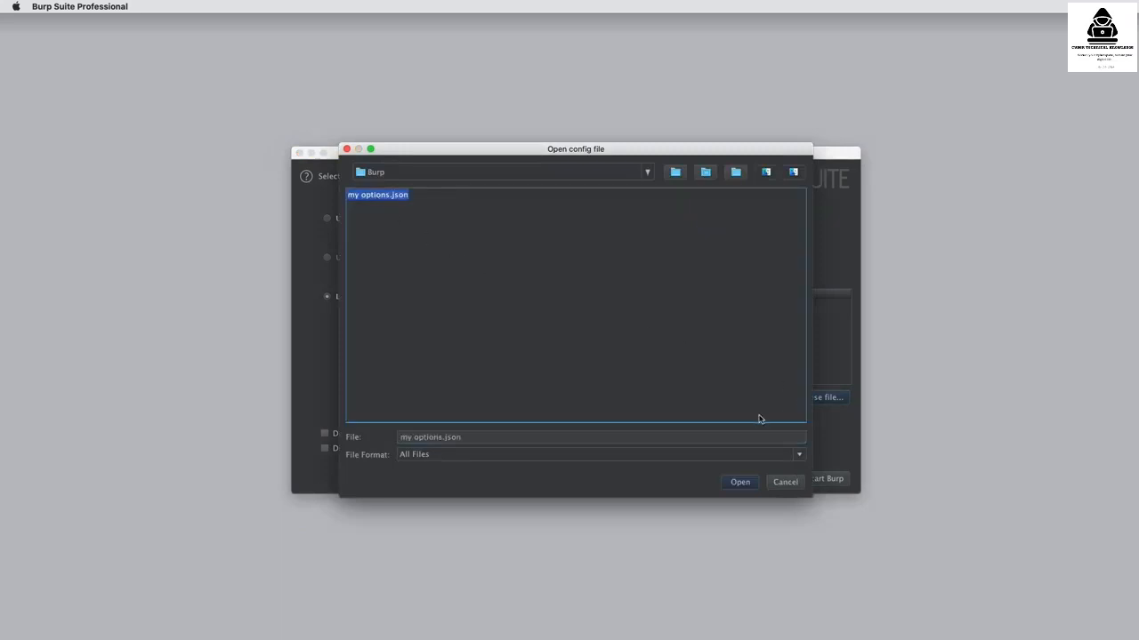
click(742, 482)
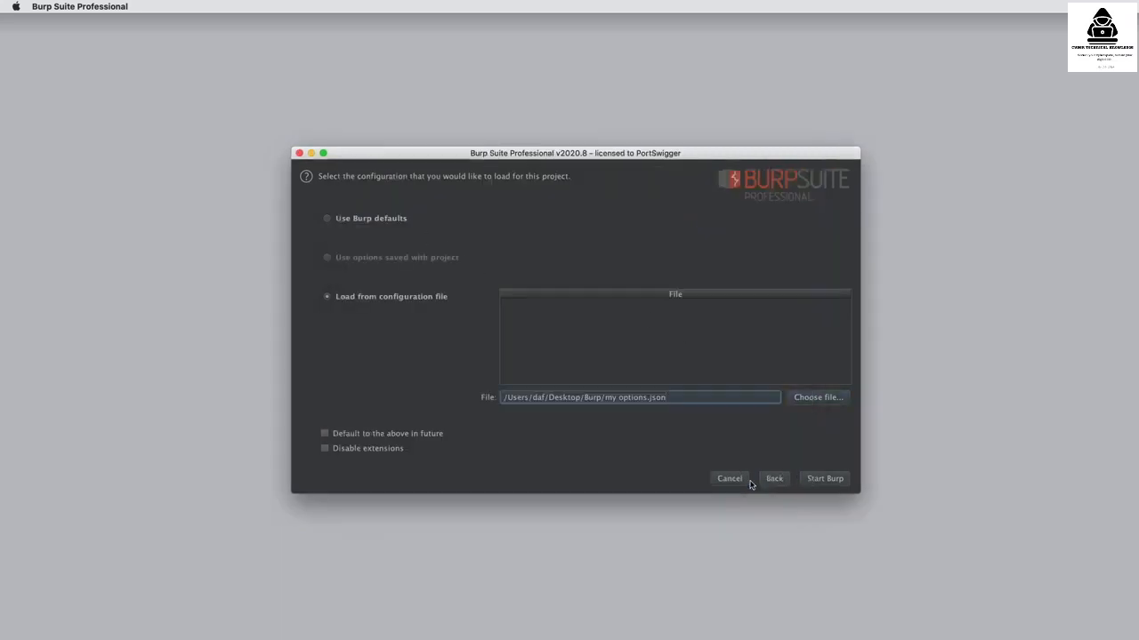
click(825, 480)
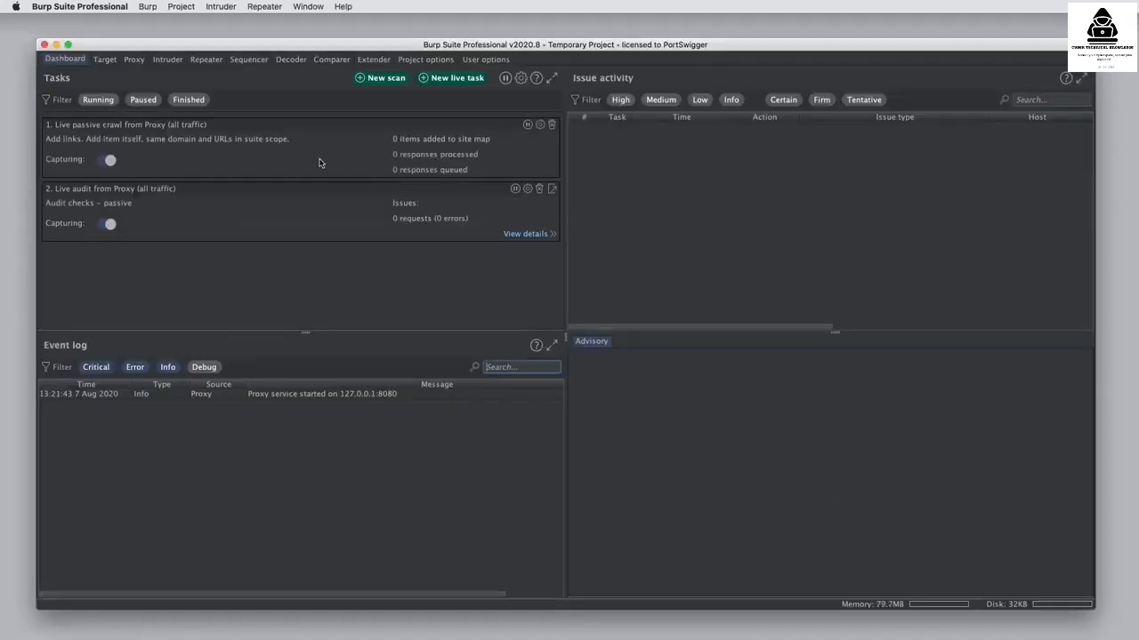
- Examine where options can be loaded in a running project, both for the whole project and for the Proxy Listeners settings
click(181, 7)
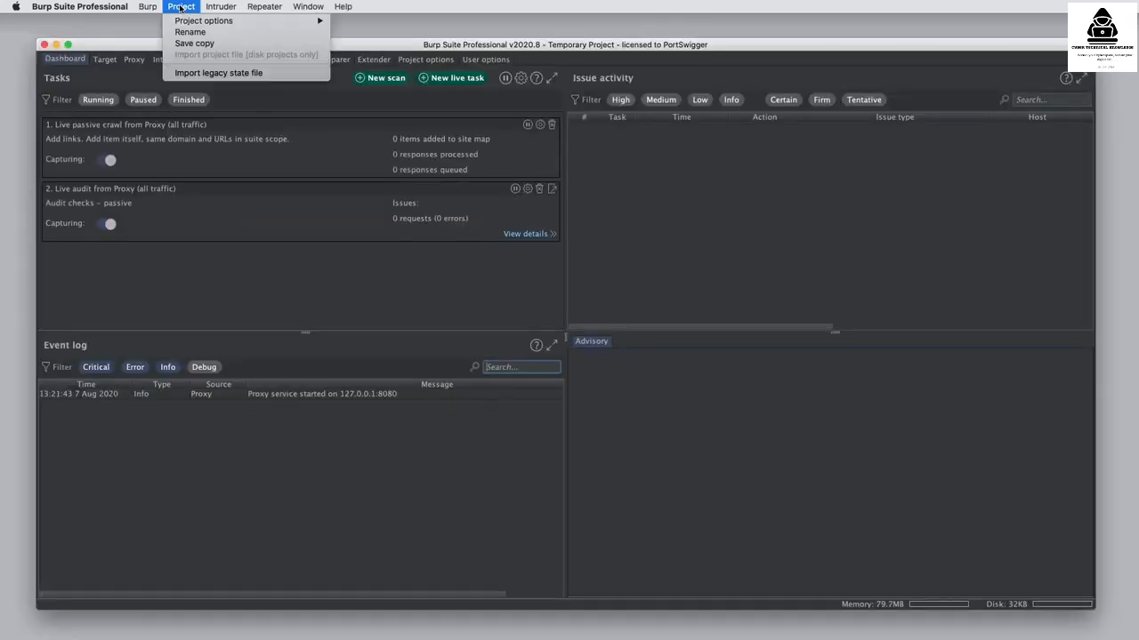
mouse_move(214, 20)
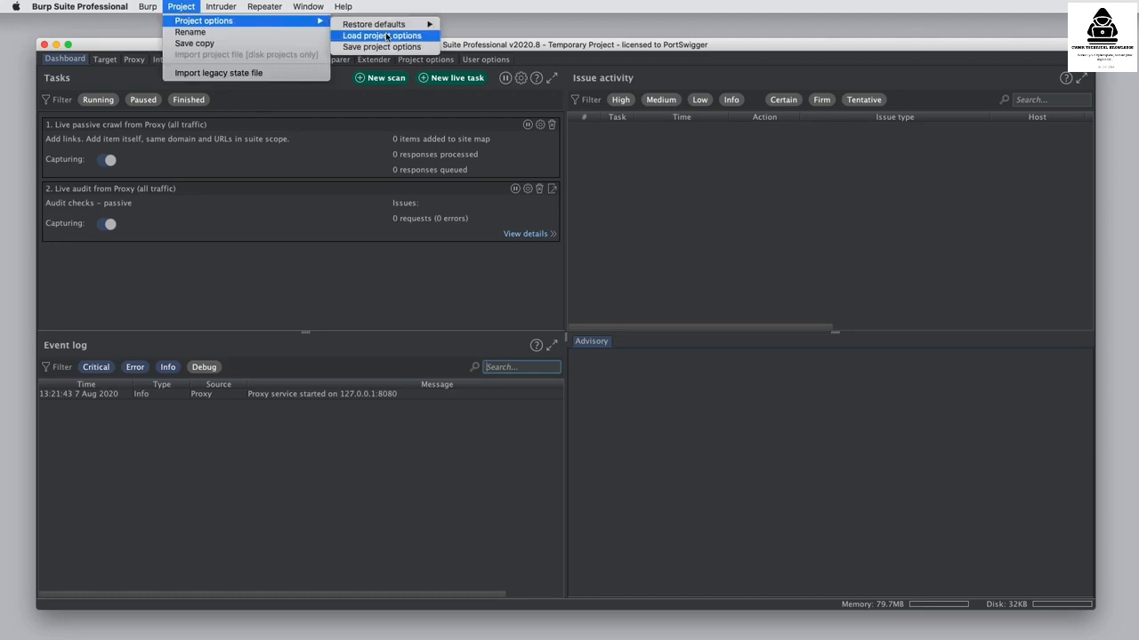
click(325, 304)
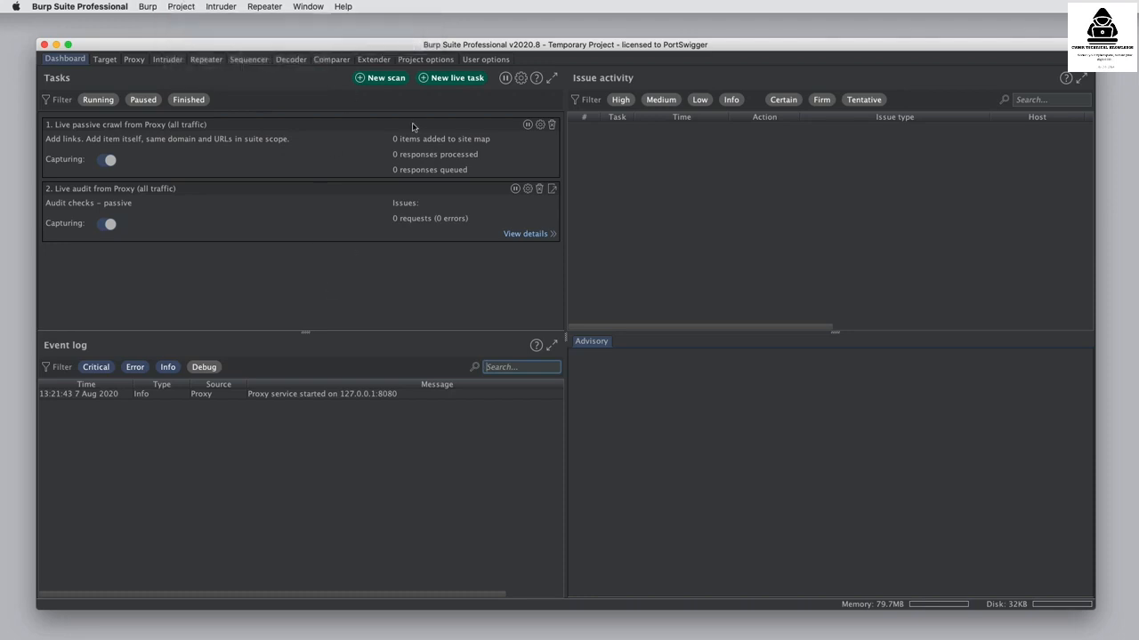
click(134, 59)
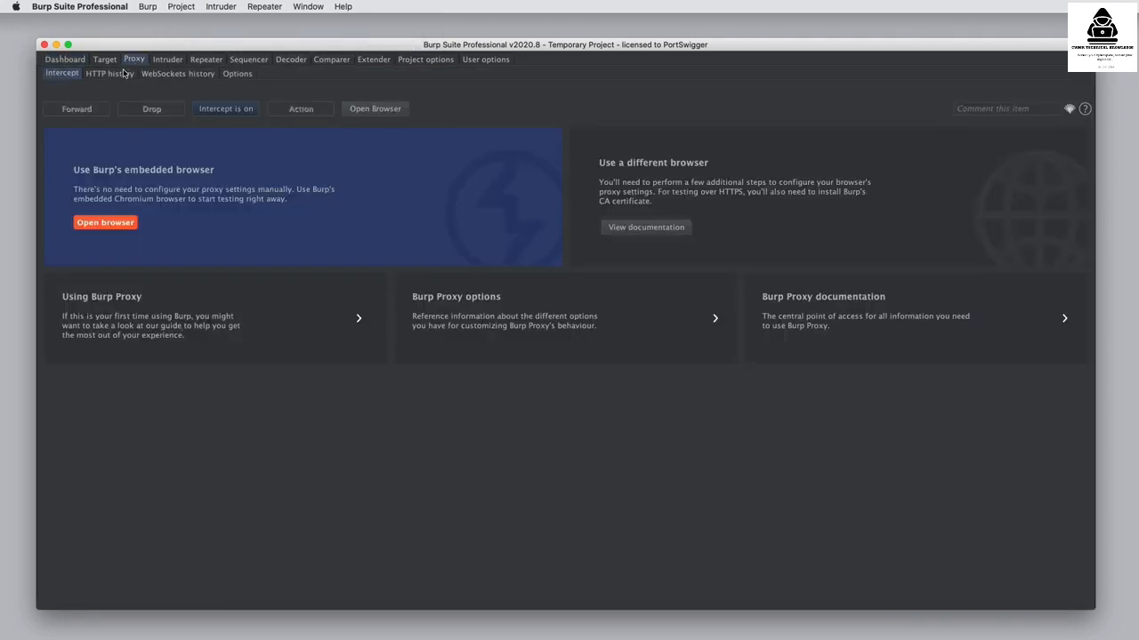
click(238, 74)
click(51, 108)
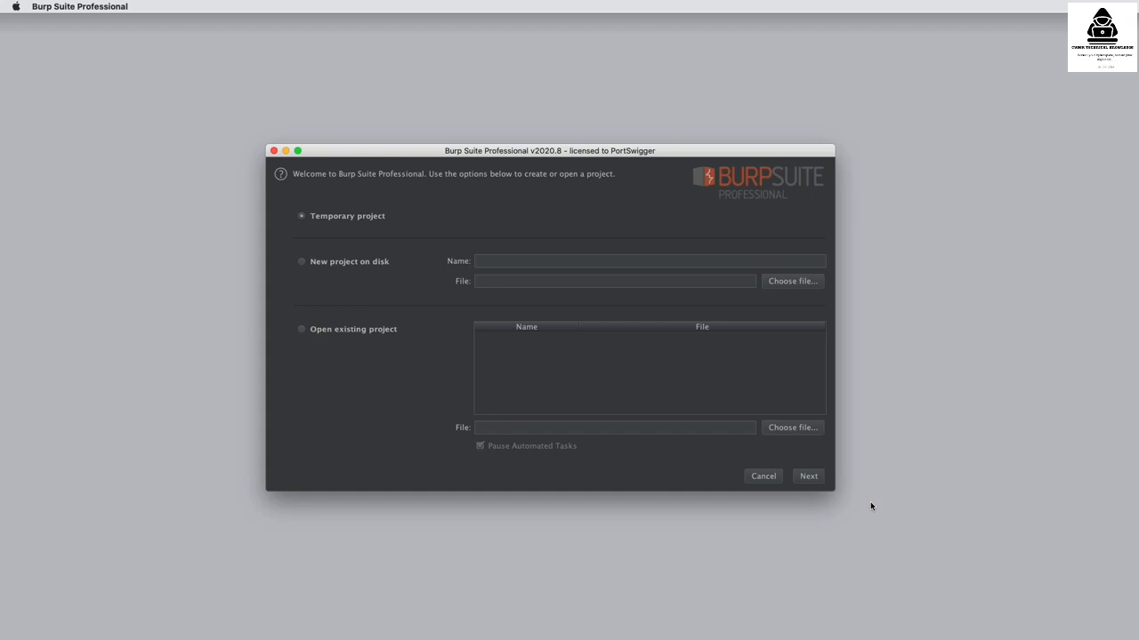
- Choose the previously used my options.json as the temporary project's configuration and make it the default for future projects
click(811, 480)
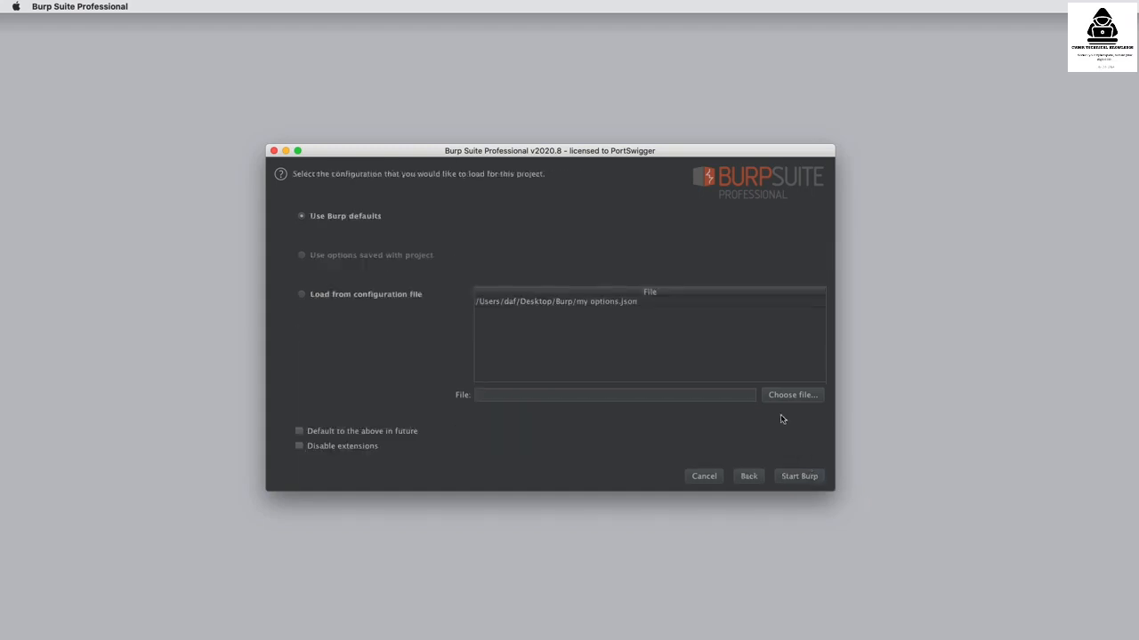
click(667, 308)
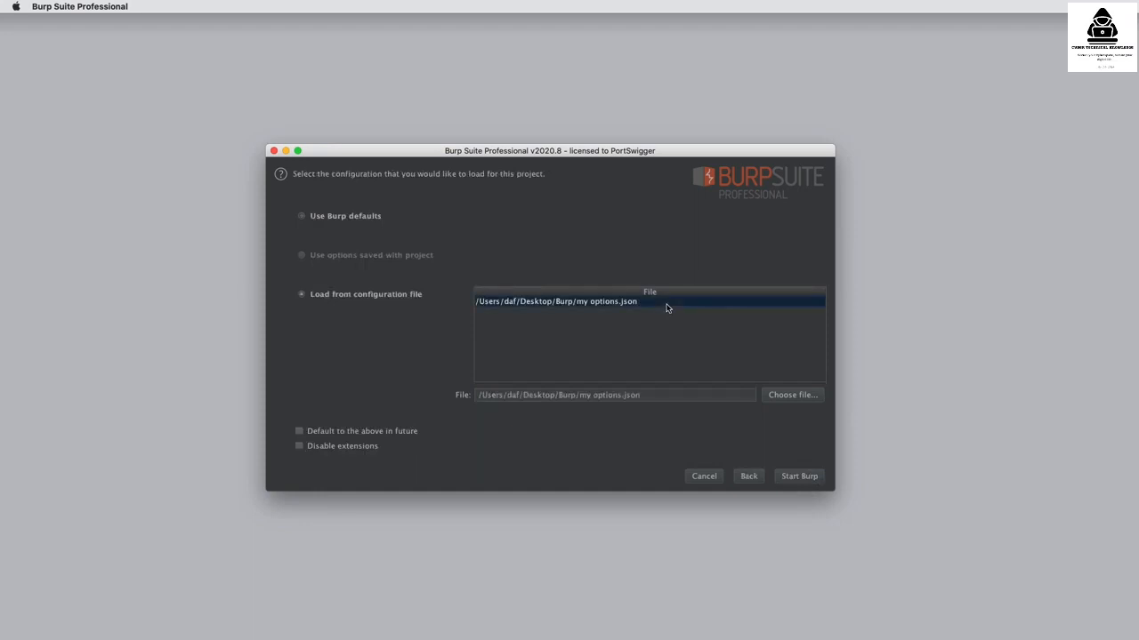
click(303, 433)
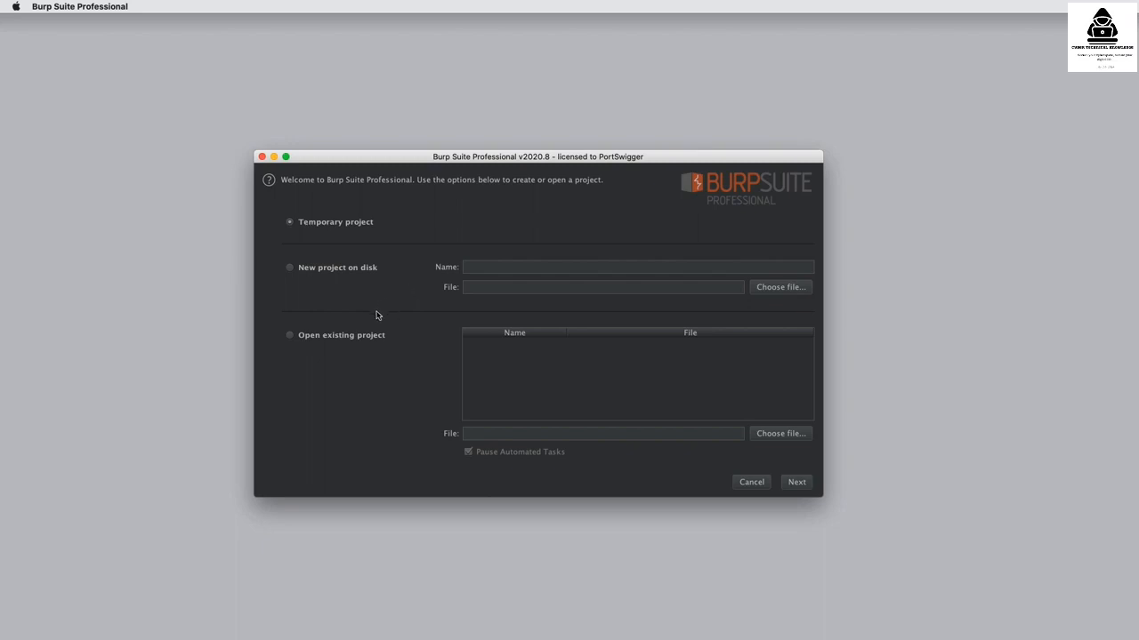
- Create a disk-based project named "my project" in the file 2020-08-07-my-project.burp and start it with Burp defaults
click(290, 268)
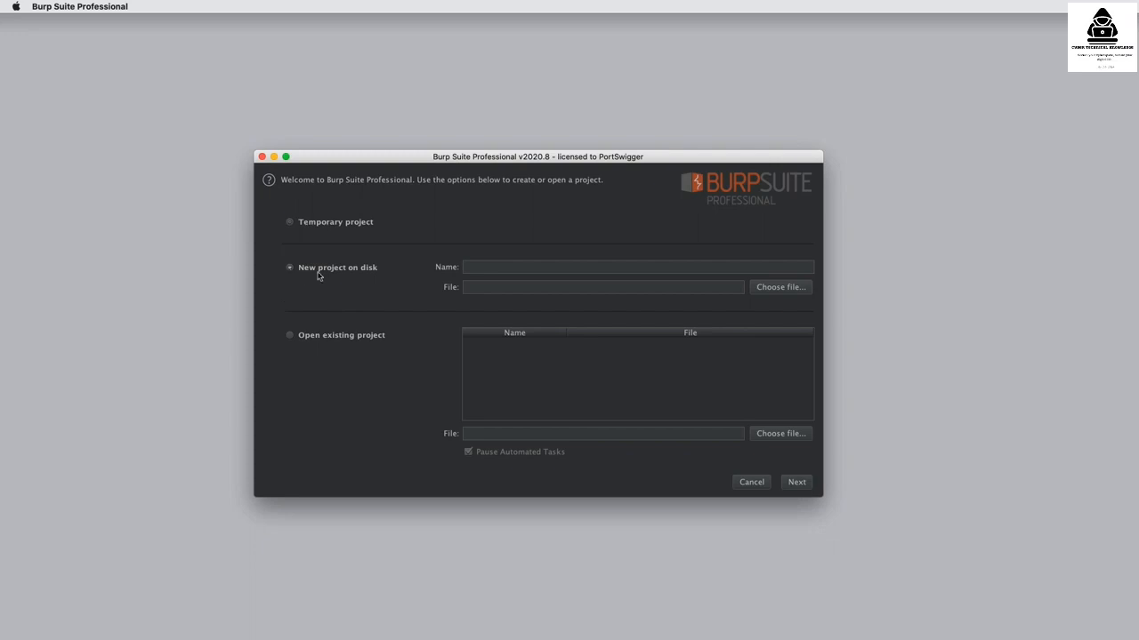
click(492, 268)
text(my project)
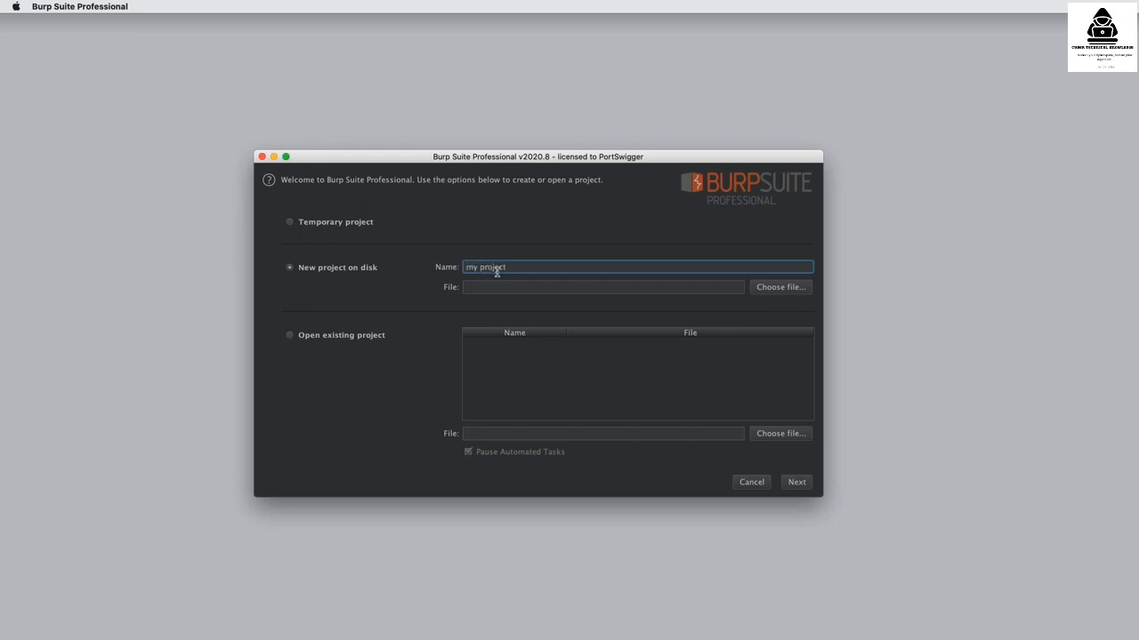
click(775, 287)
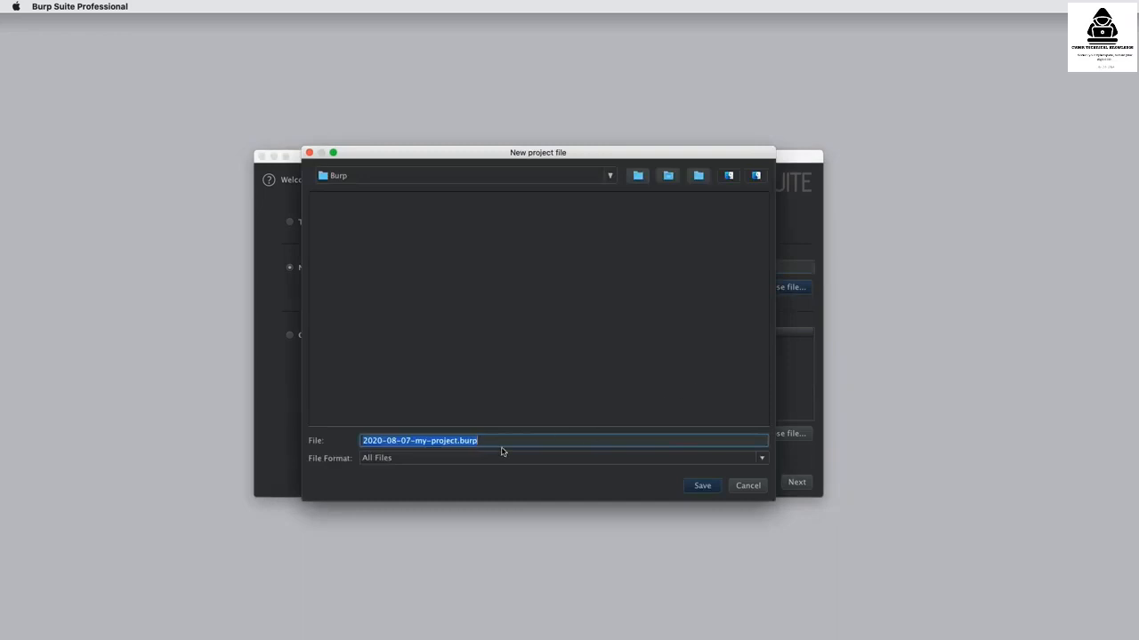
click(714, 492)
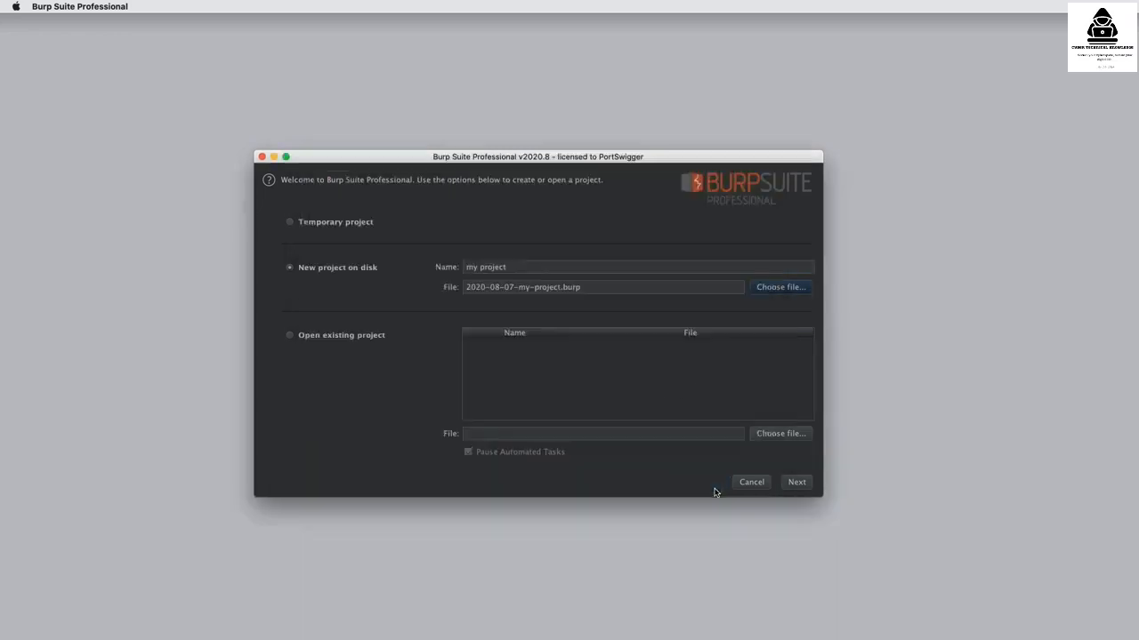
click(788, 483)
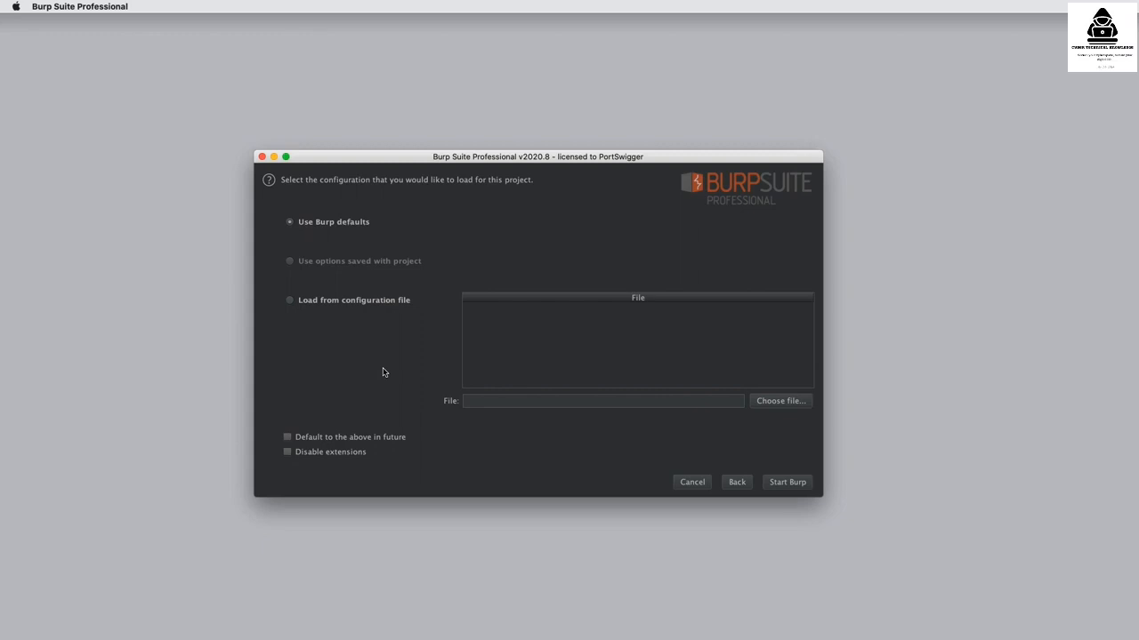
click(786, 483)
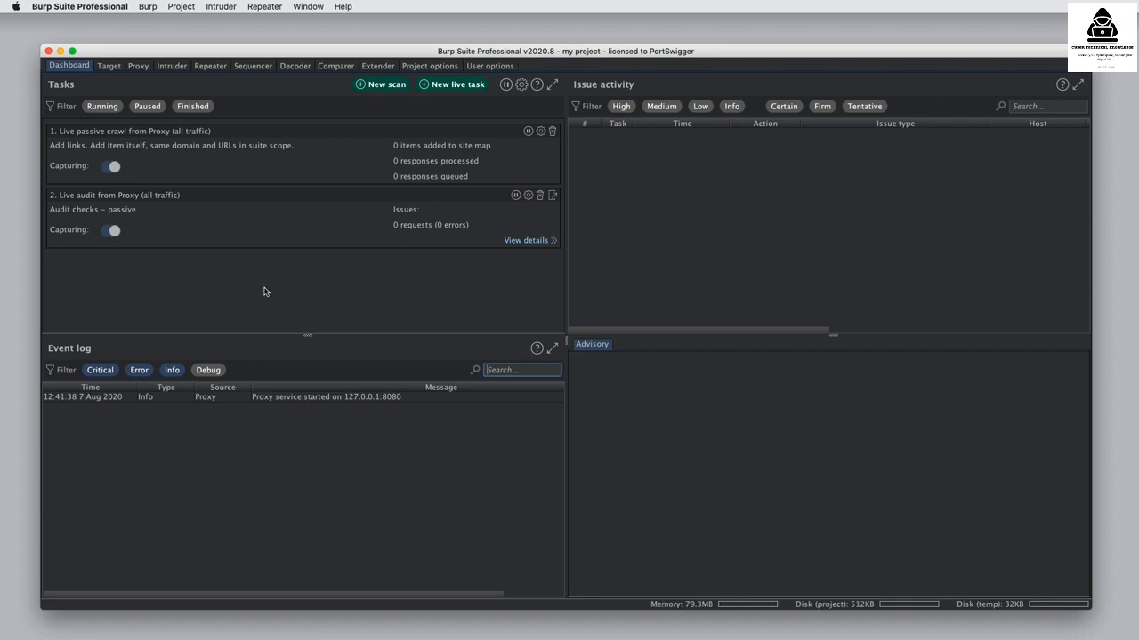
click(384, 86)
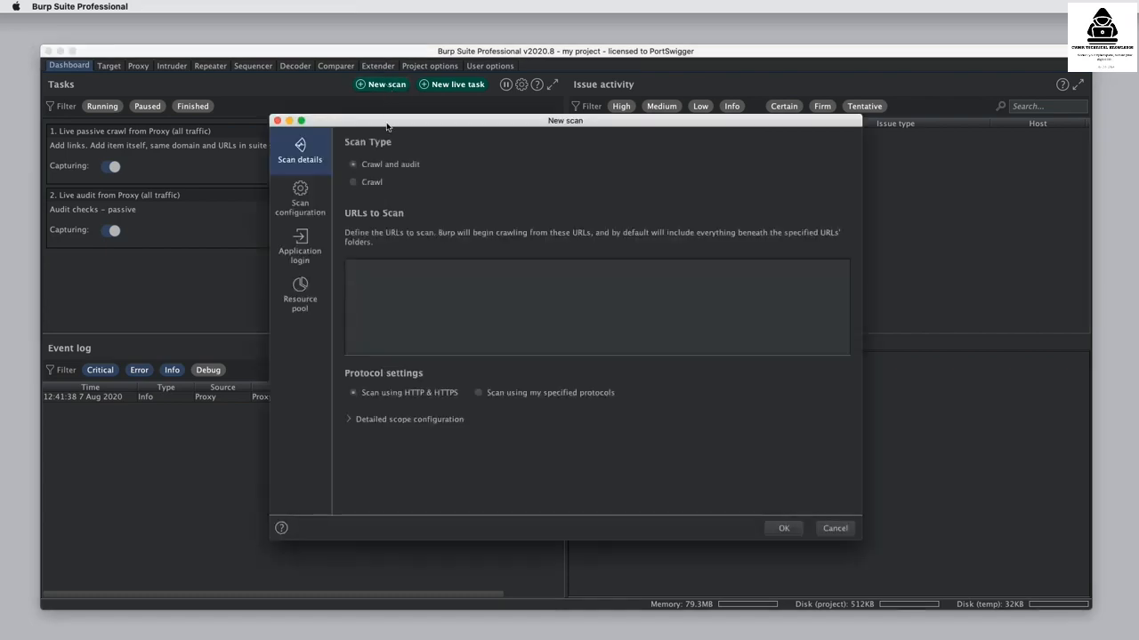
click(424, 297)
text(https://portswigger-labs.net)
click(784, 528)
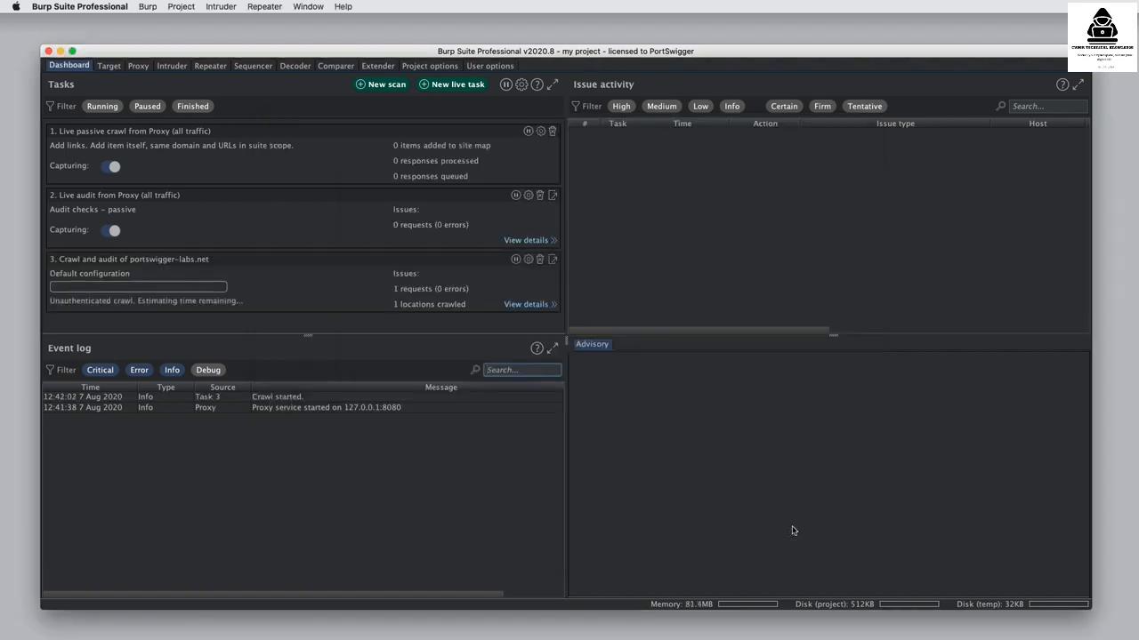
- Open the embedded Chromium browser from Burp Proxy, request portswigger.net, and switch back to Burp Suite to the intercepted request
click(139, 67)
click(120, 230)
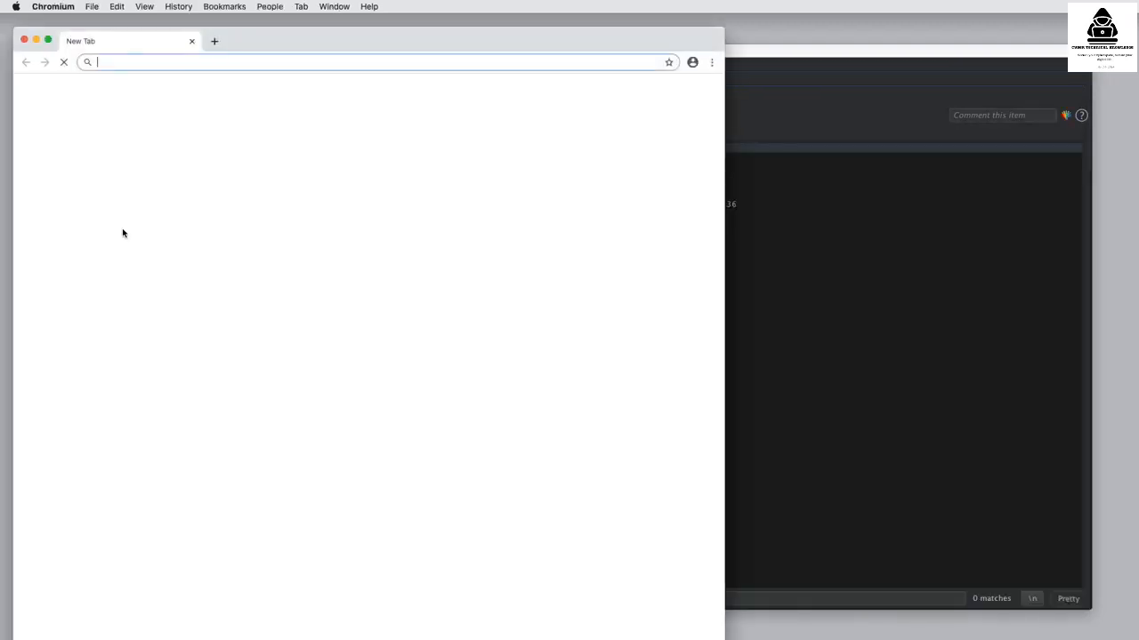
text(portswigger.net)
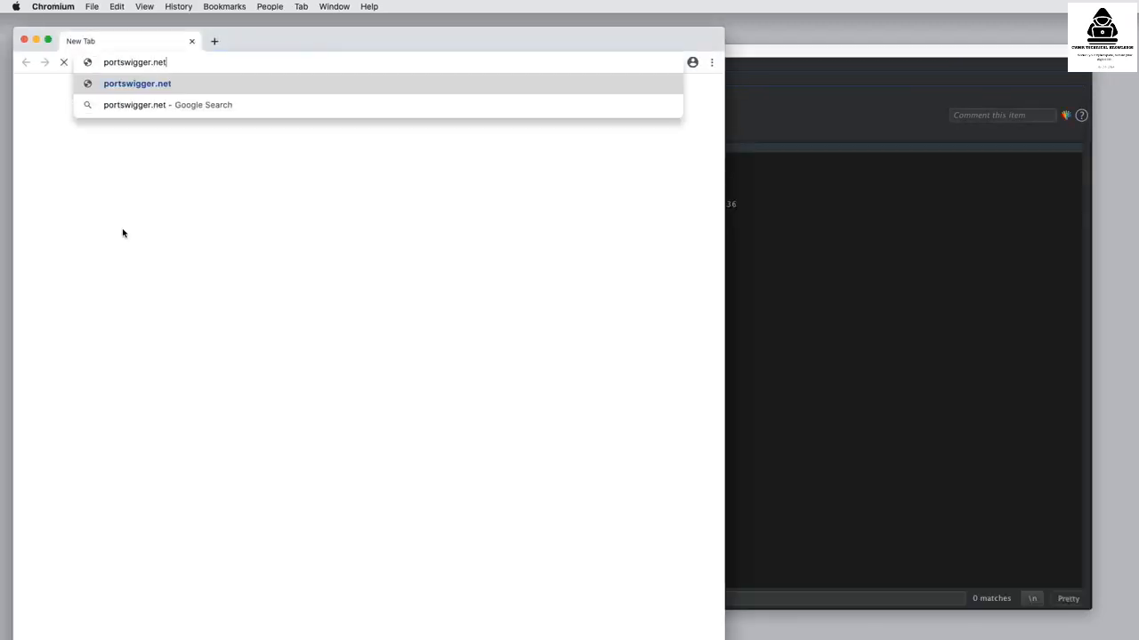
key(Return)
click(797, 281)
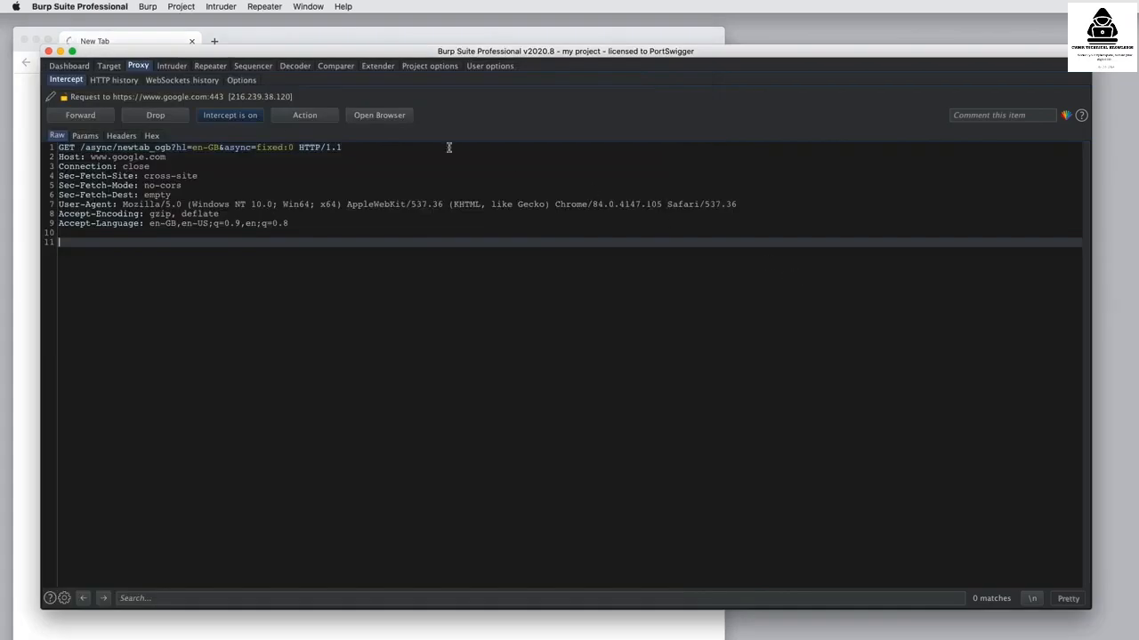
- Turn off proxy interception so the requests go through, check the HTTP history, and return to the dashboard
click(255, 119)
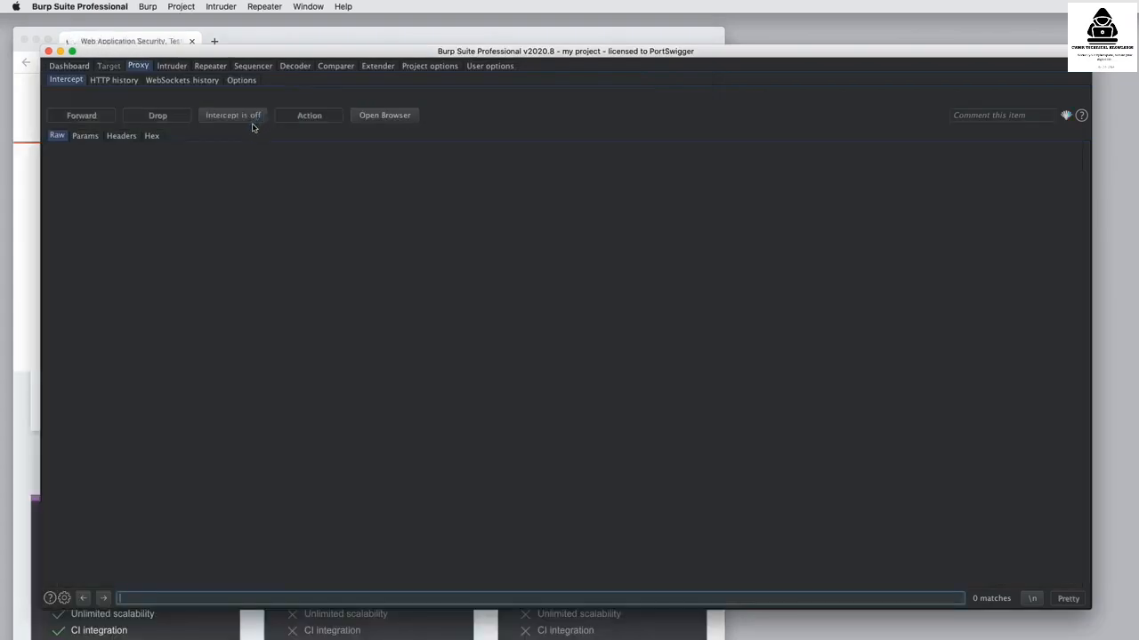
click(128, 82)
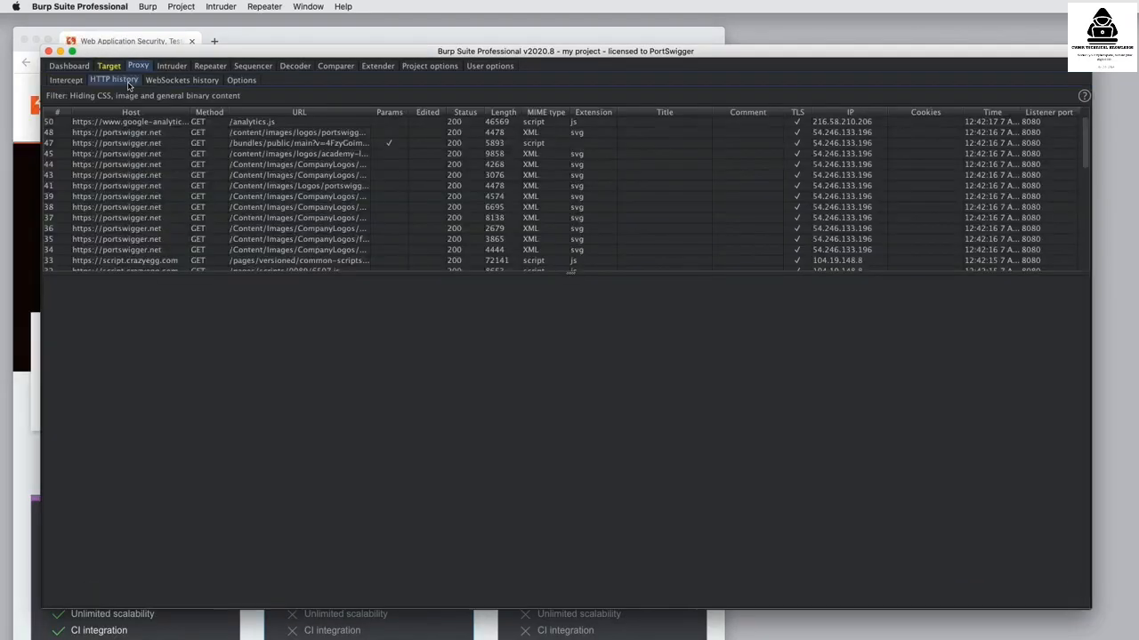
click(85, 69)
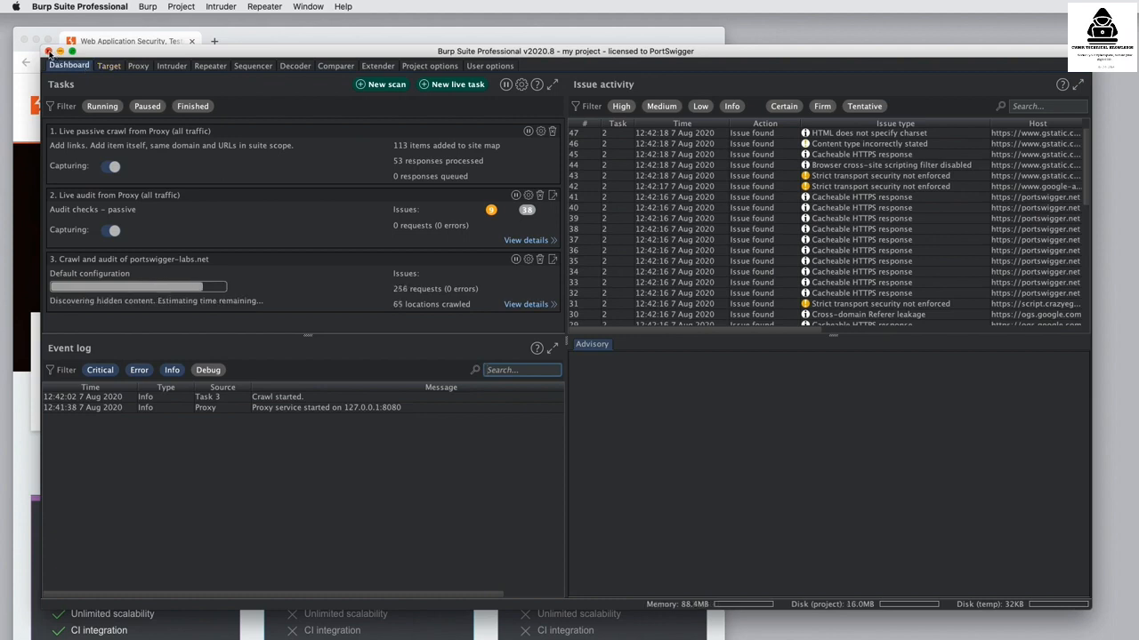
- Exit Burp Suite and reopen the existing "my project" with automated tasks paused, using the options saved with the project
click(49, 52)
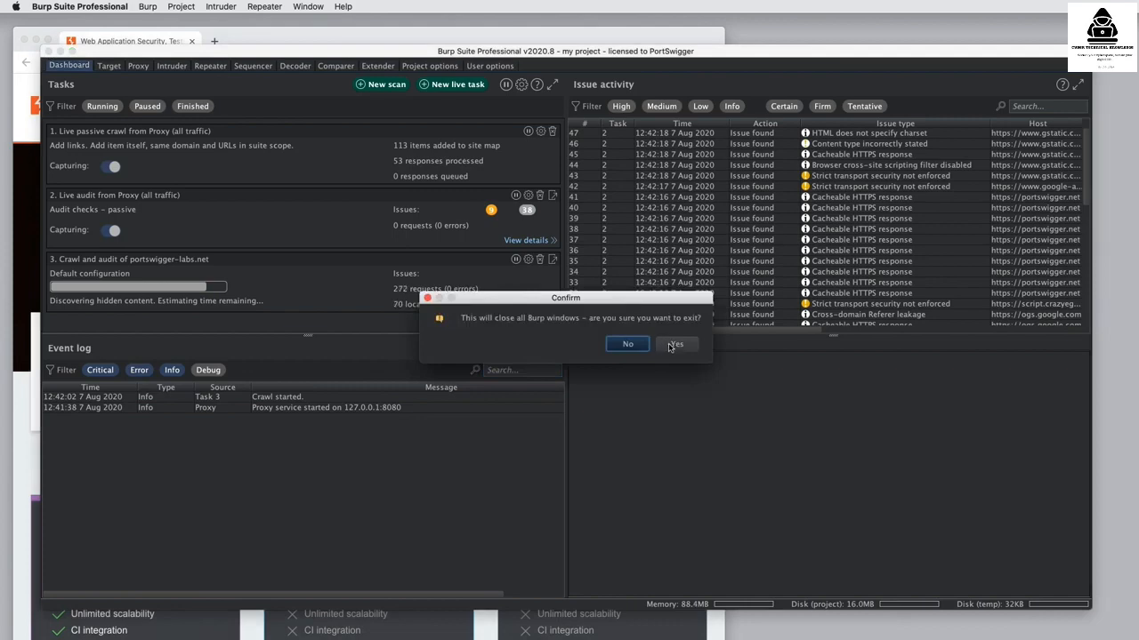
click(669, 347)
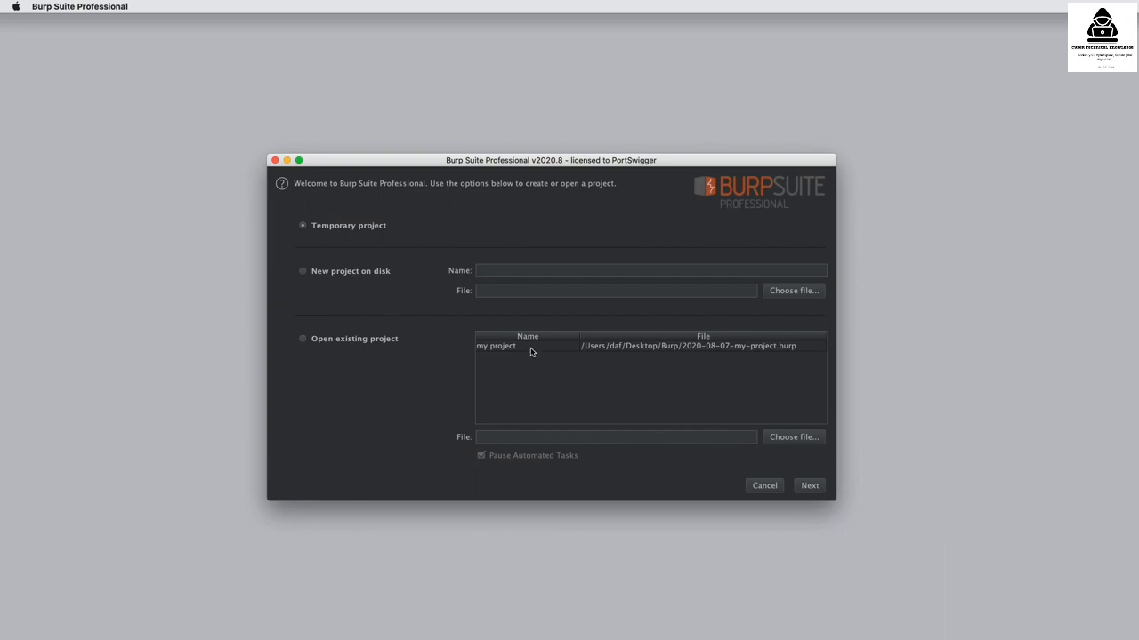
click(615, 351)
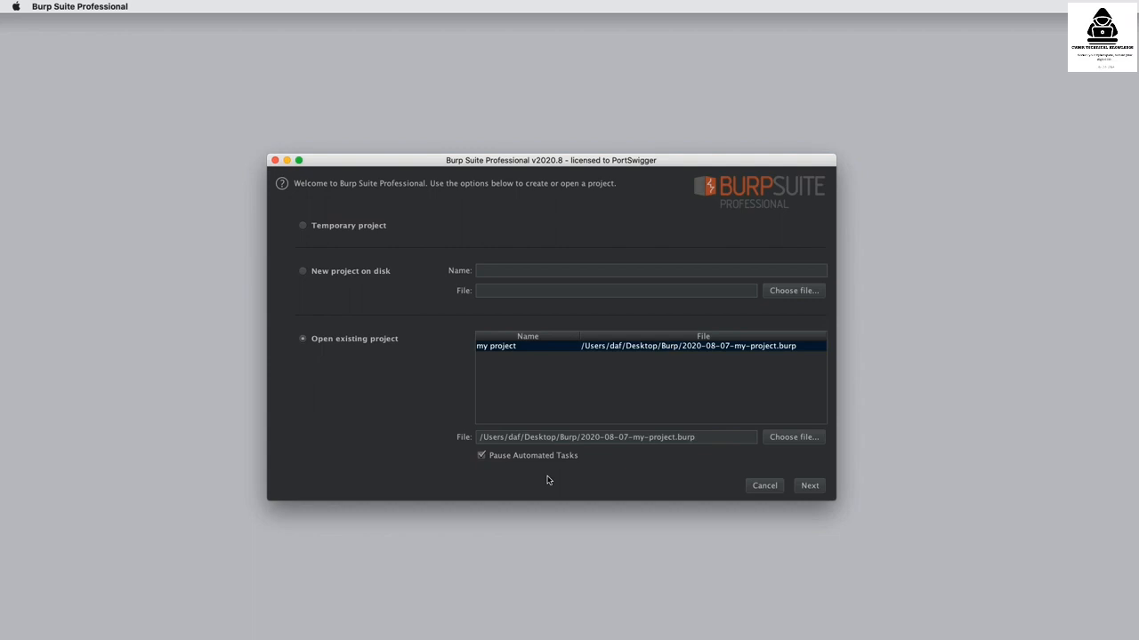
click(807, 486)
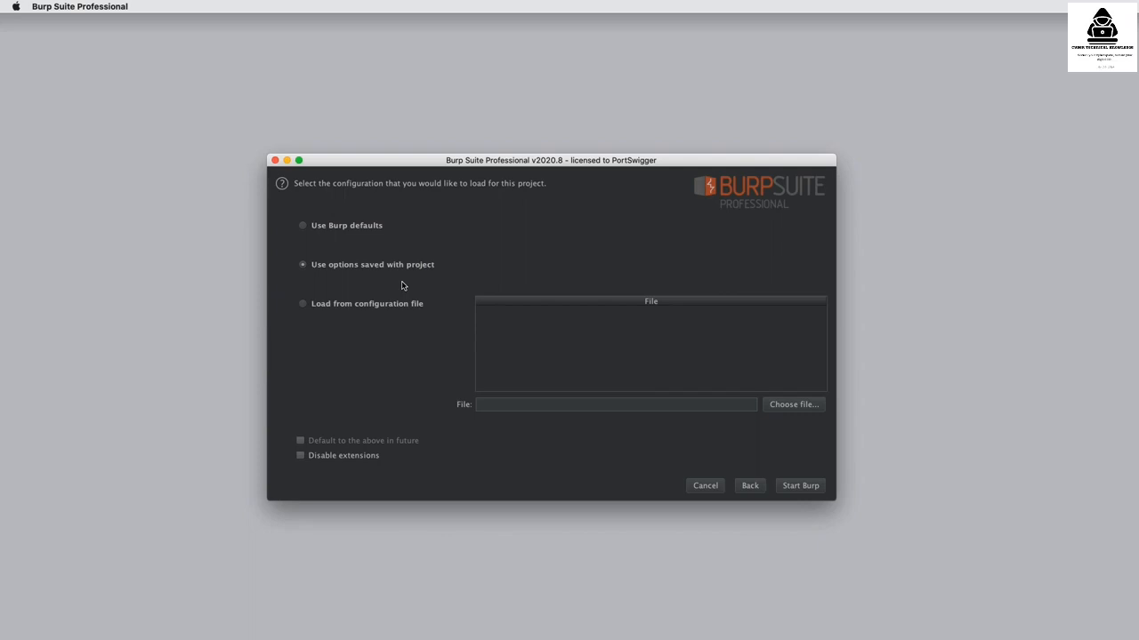
click(794, 488)
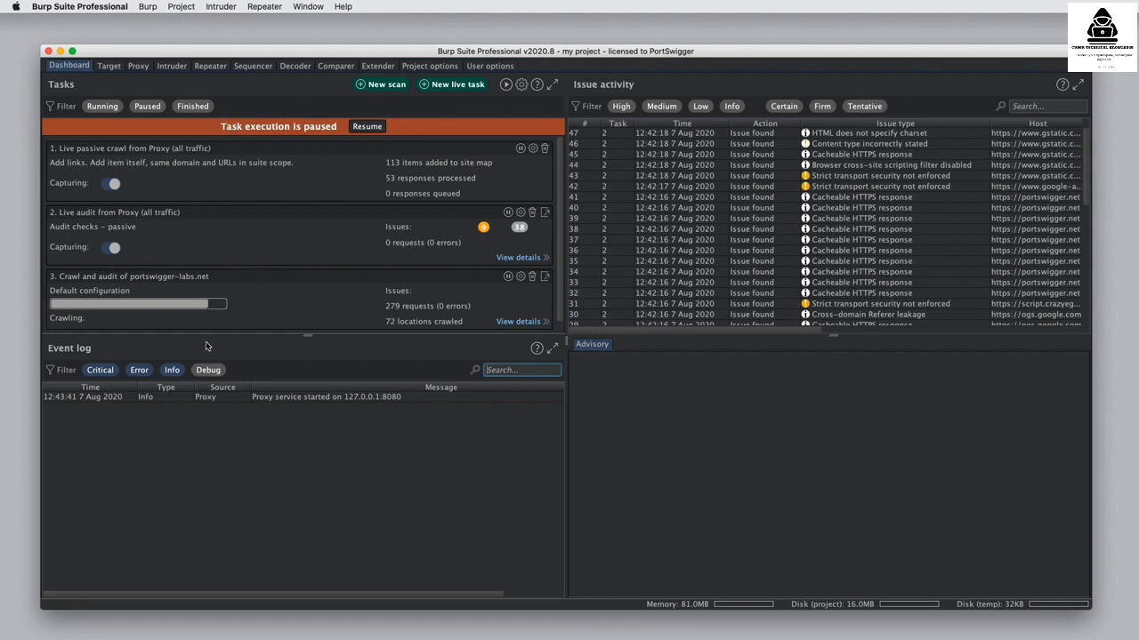
- Check the reopened project's proxy history and site map, and resume task execution from the dashboard
click(139, 66)
click(127, 82)
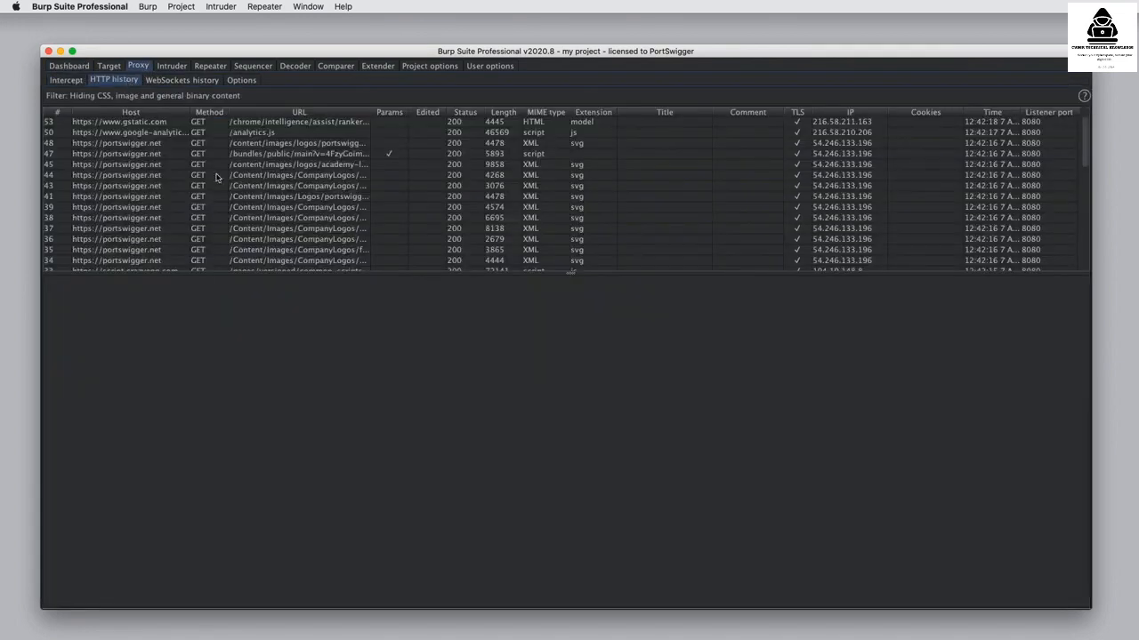
click(109, 65)
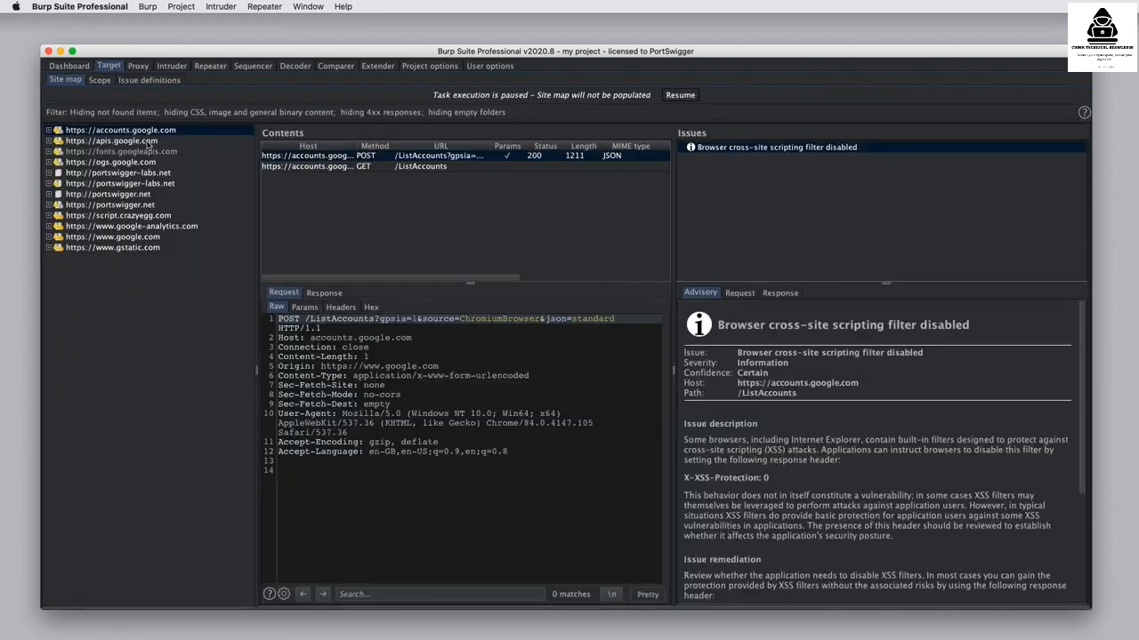
click(79, 68)
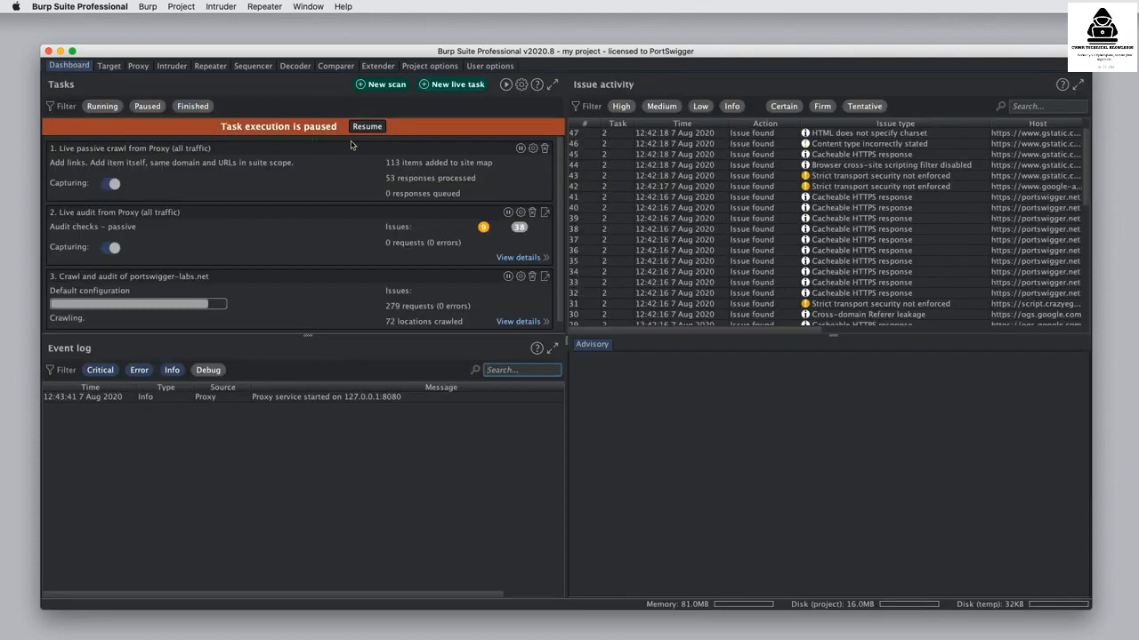
click(367, 126)
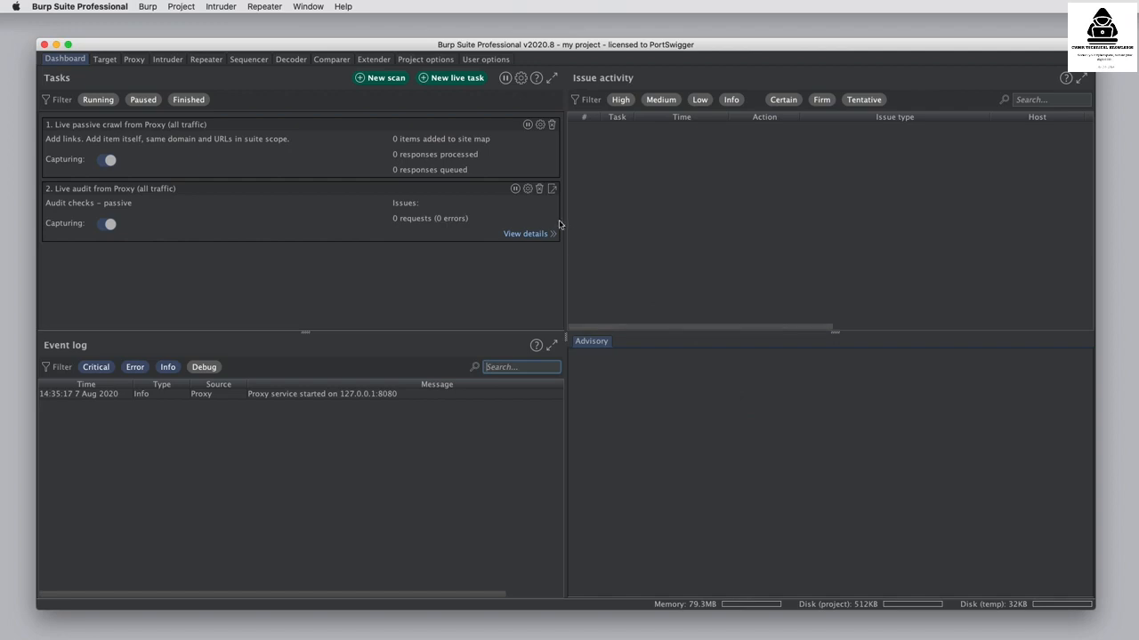
- Look at the project commands for saving a copy and importing a project file
click(189, 8)
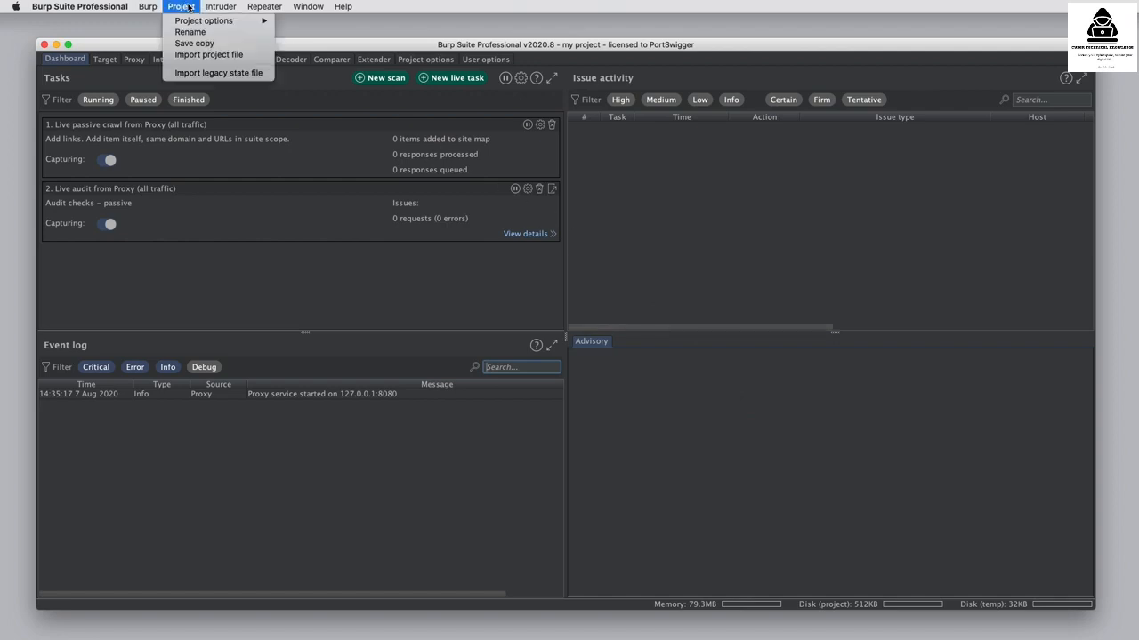
click(223, 43)
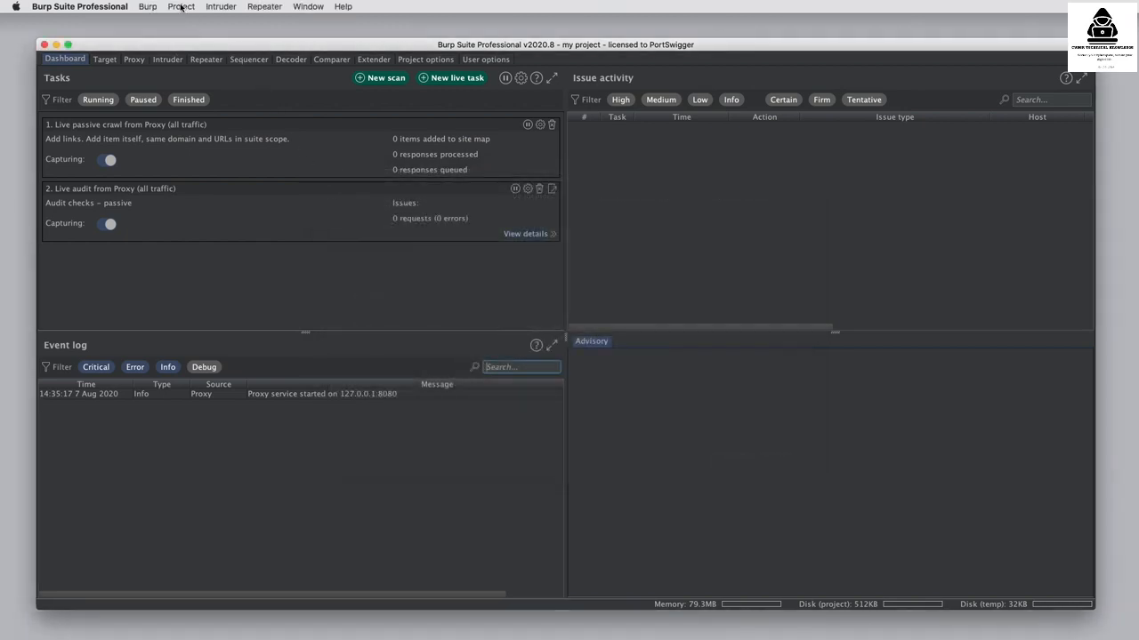
click(181, 7)
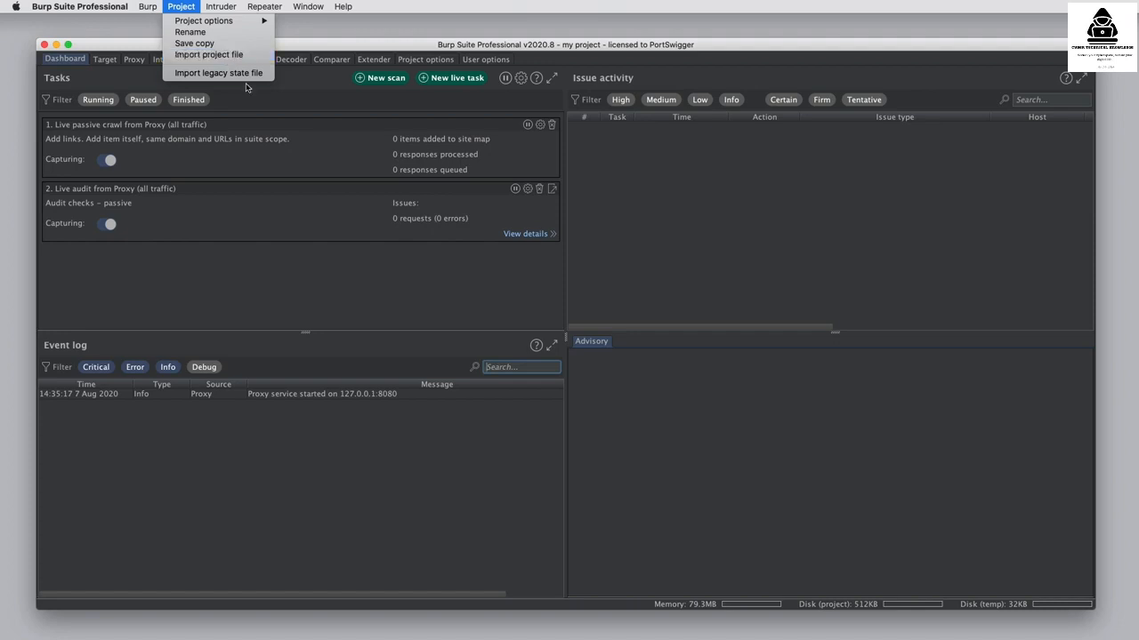
click(398, 277)
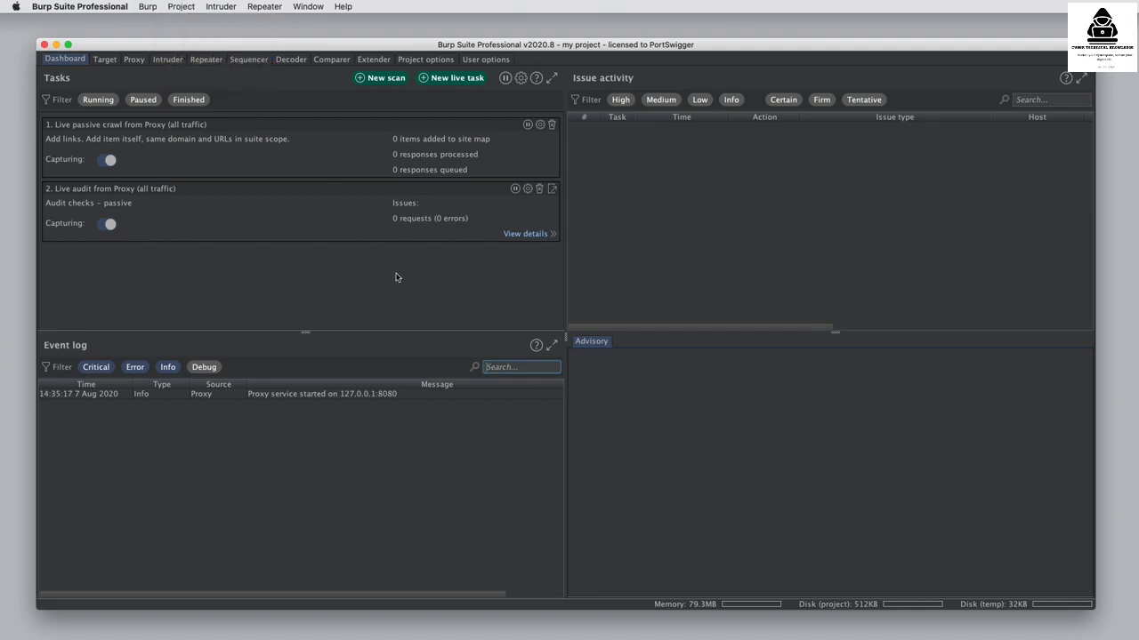
- Open the miscellaneous settings of the user options
click(484, 60)
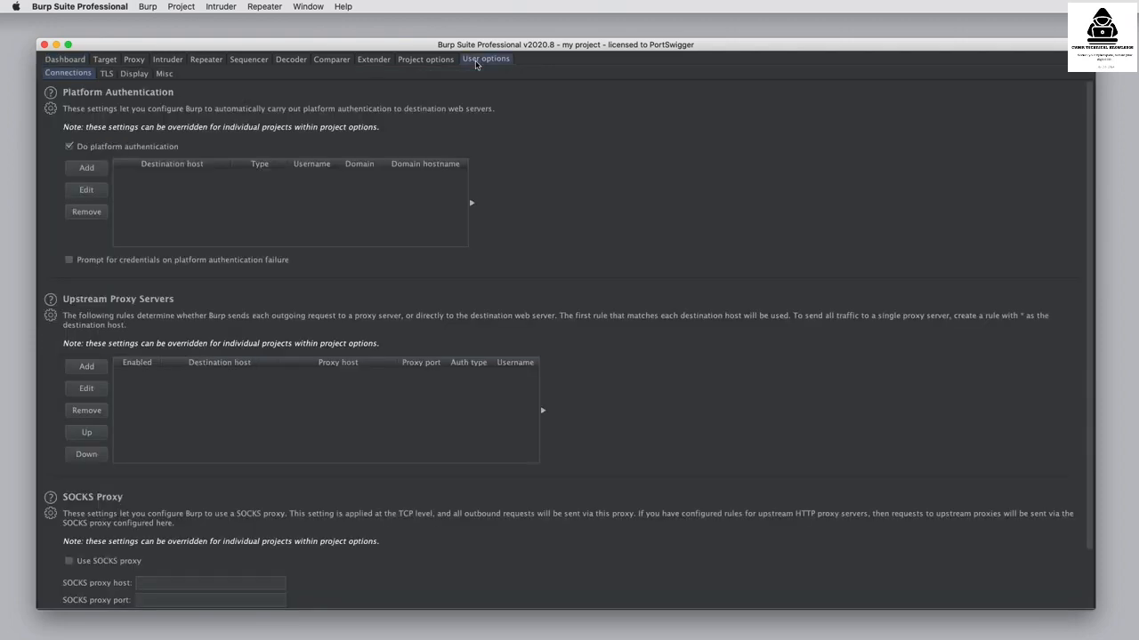
click(165, 74)
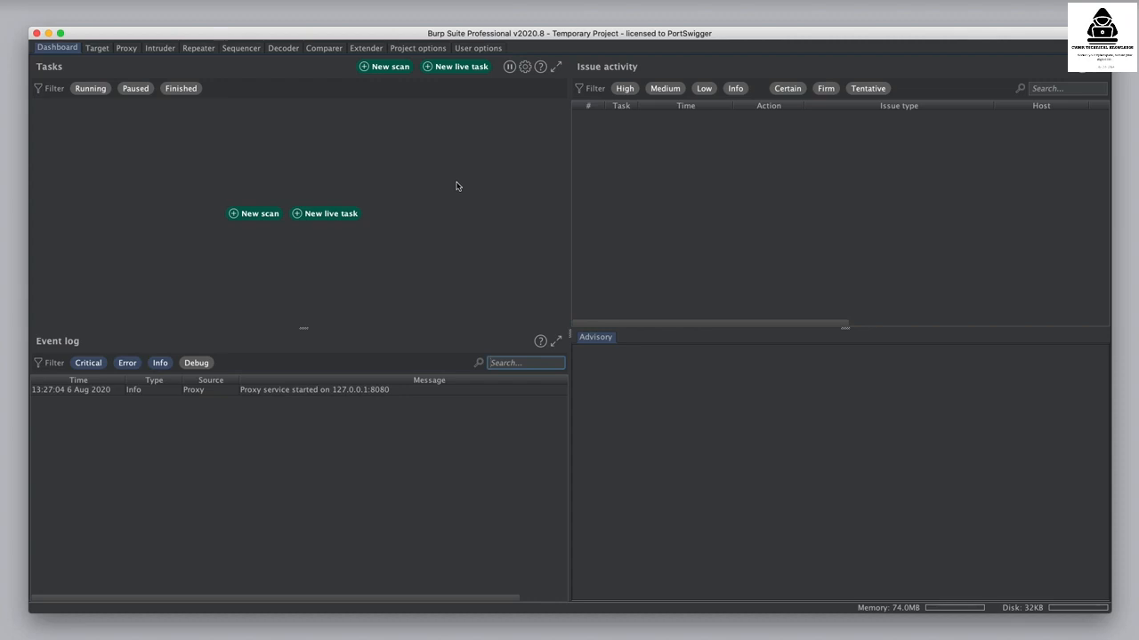
click(462, 68)
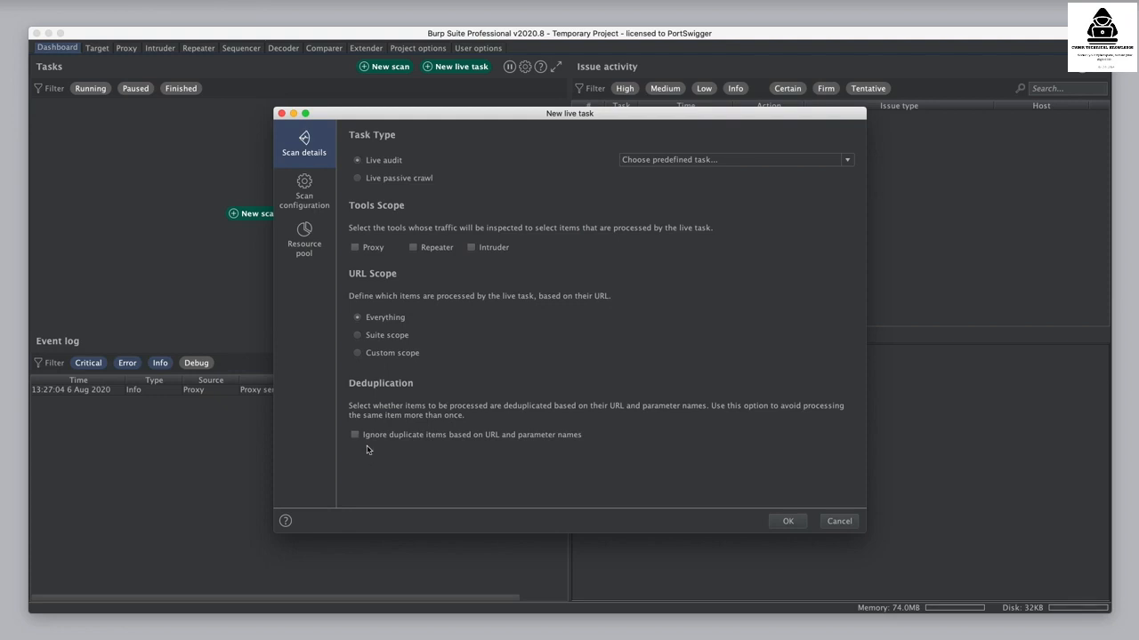
click(316, 194)
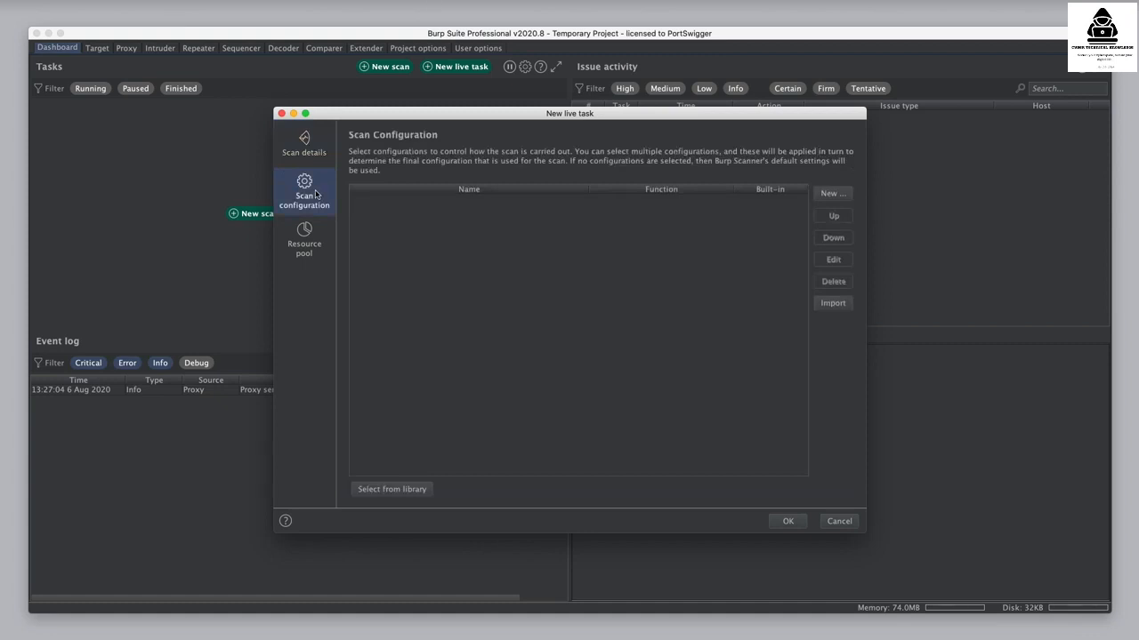
click(318, 232)
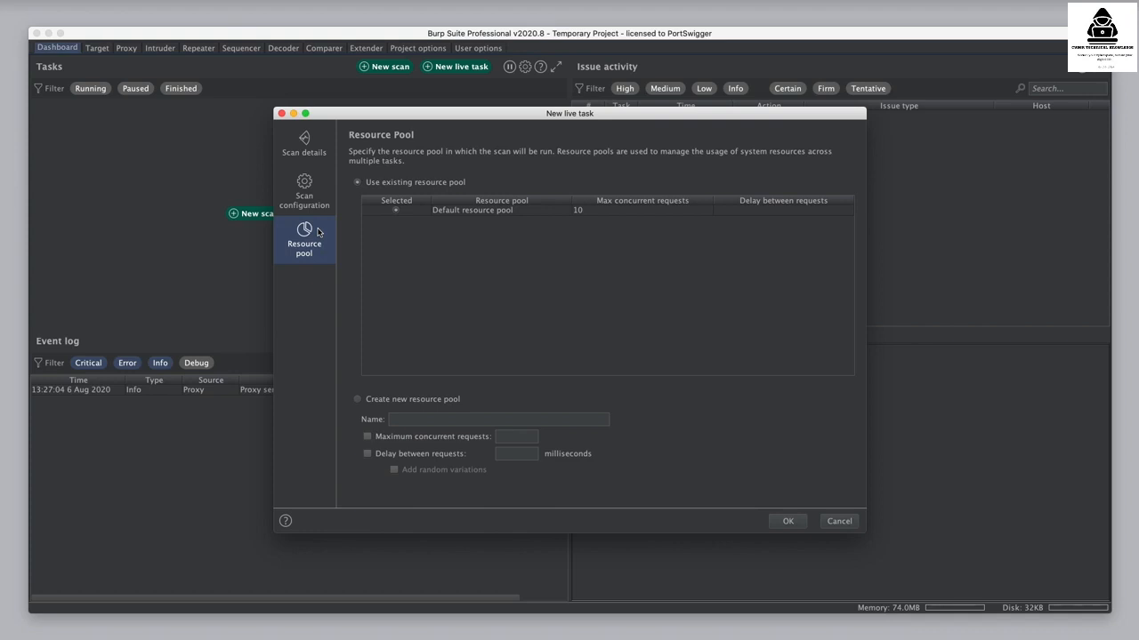
click(307, 140)
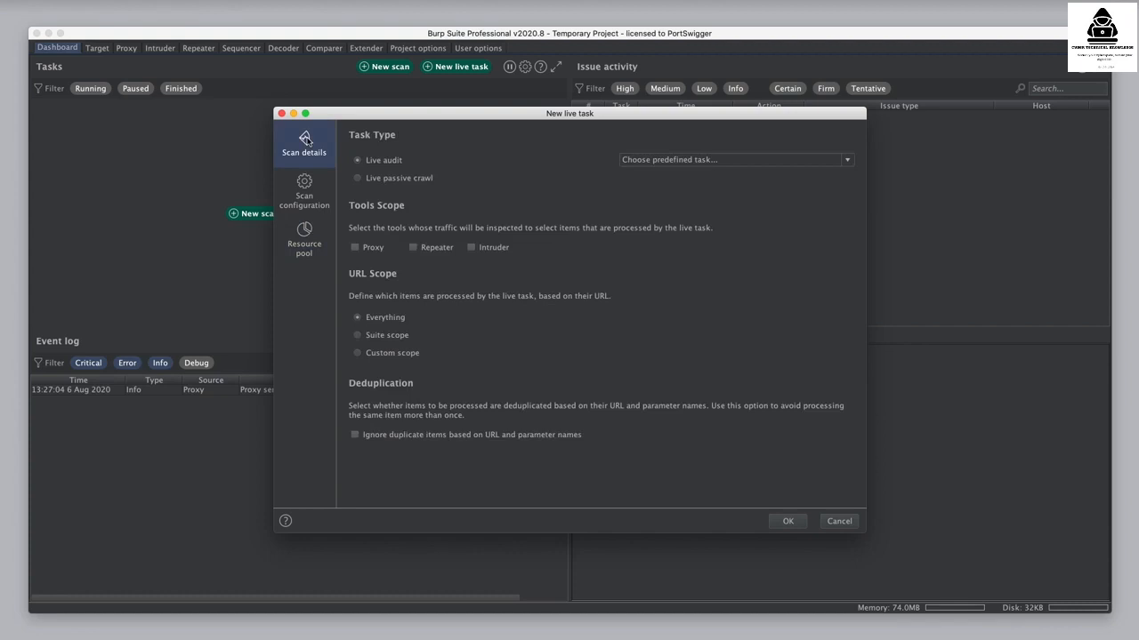
click(355, 248)
click(391, 353)
click(424, 418)
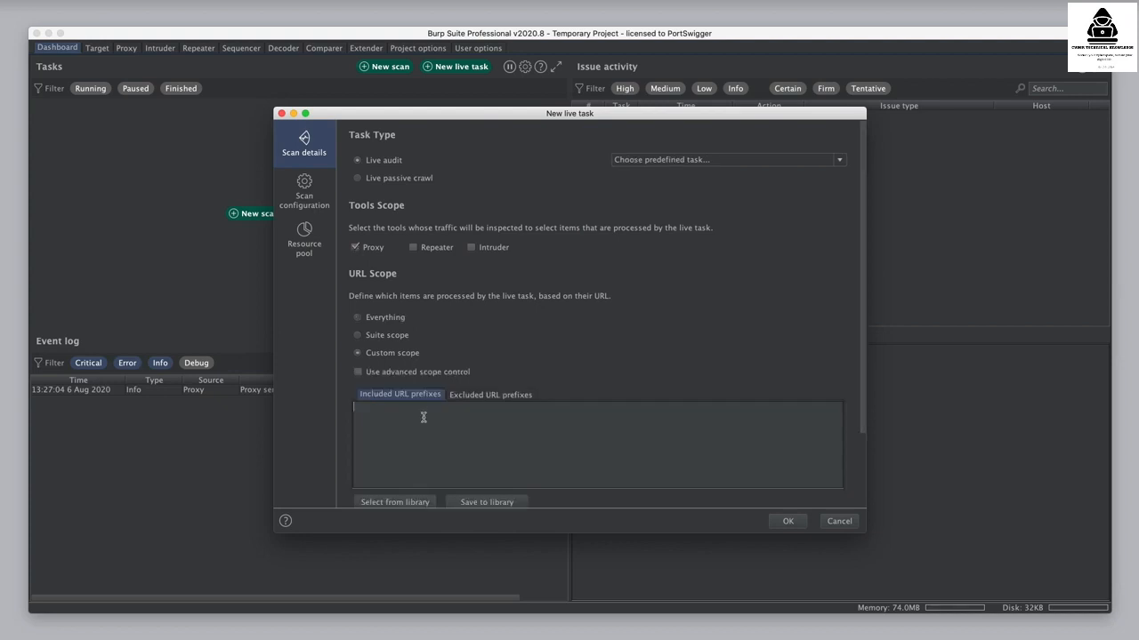
text(https://portswigger-labs.net)
scroll(421, 414, down, 3)
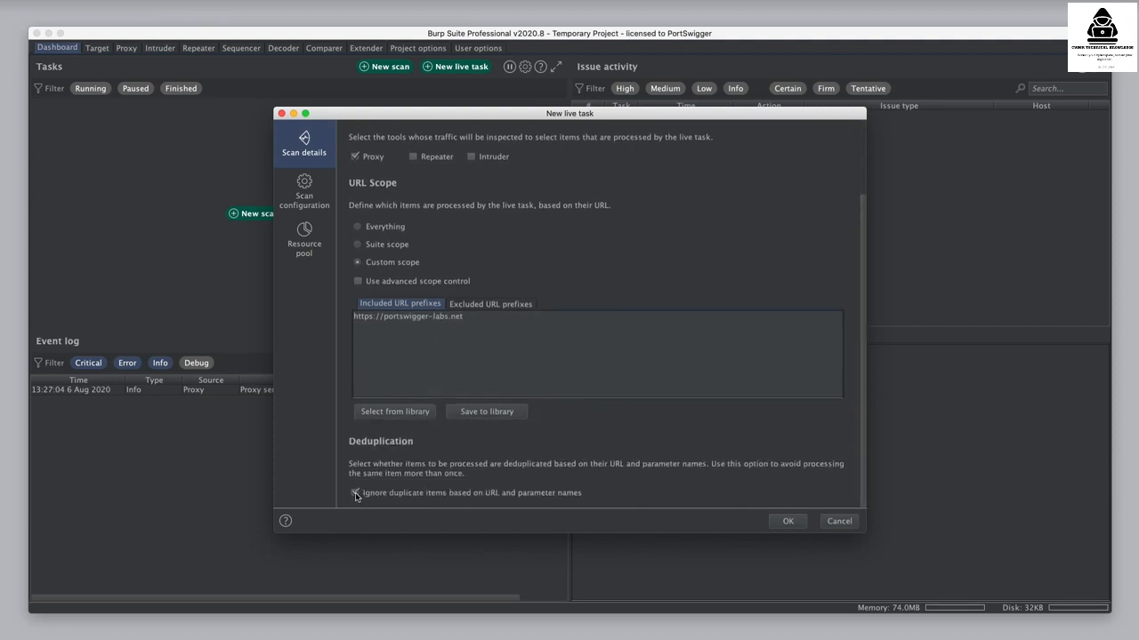
- Add the library scan configuration "Audit checks - medium active" to the live task and create the task
click(309, 200)
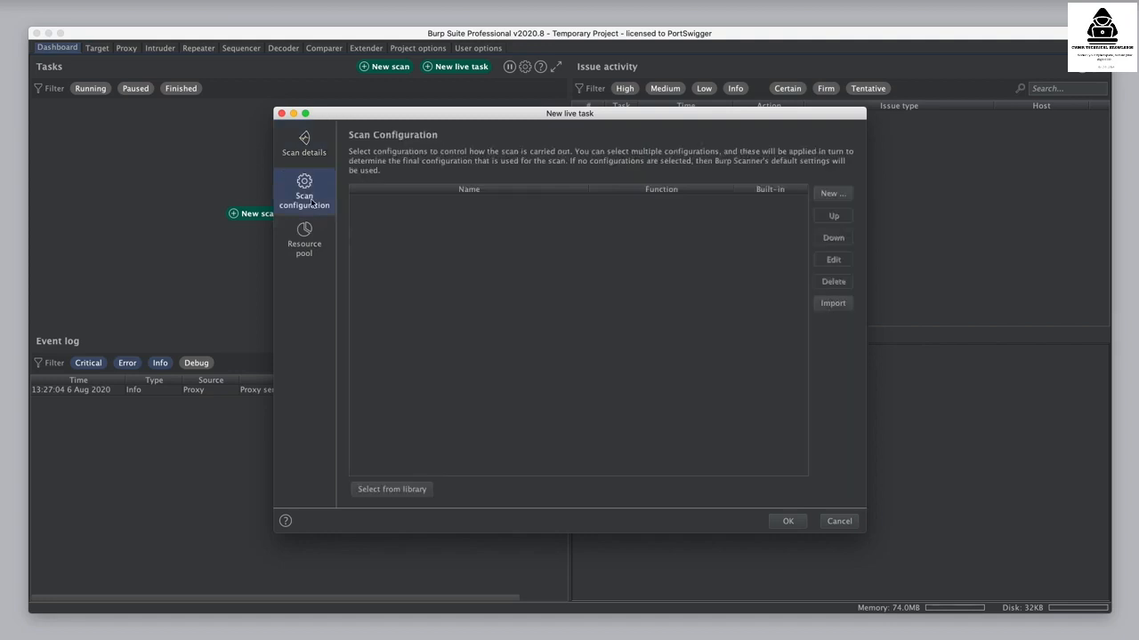
click(397, 492)
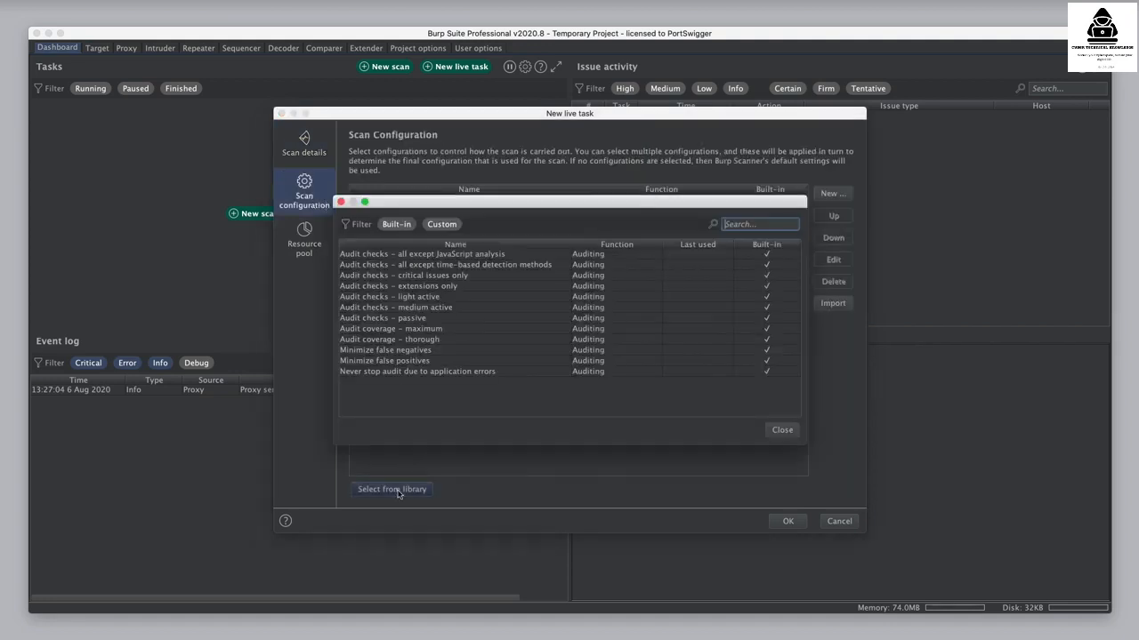
double_click(408, 308)
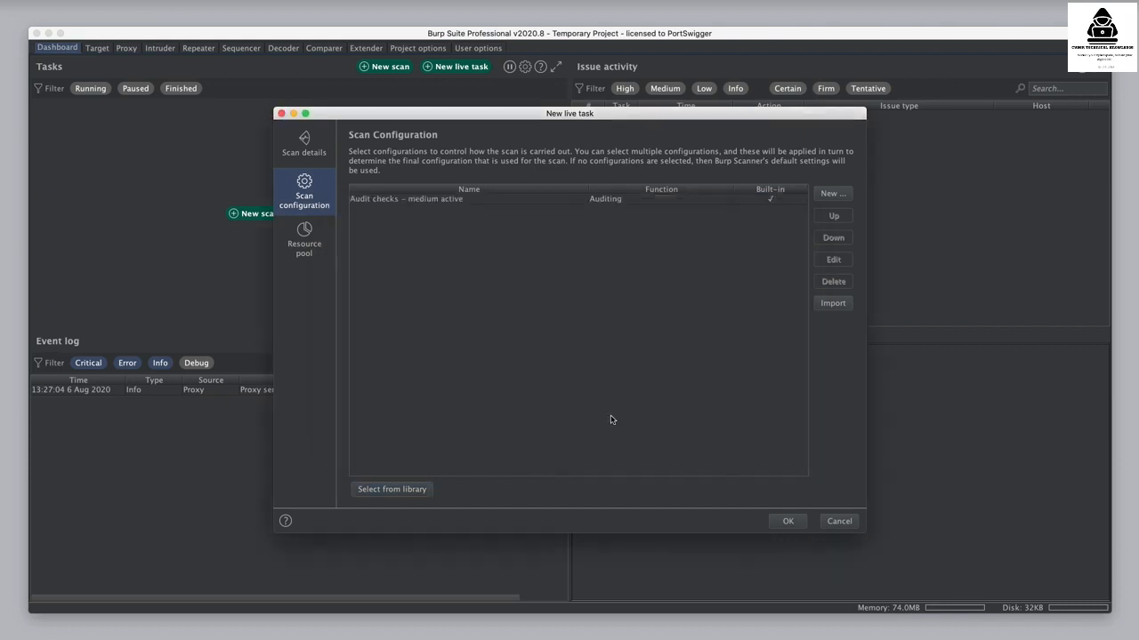
click(788, 522)
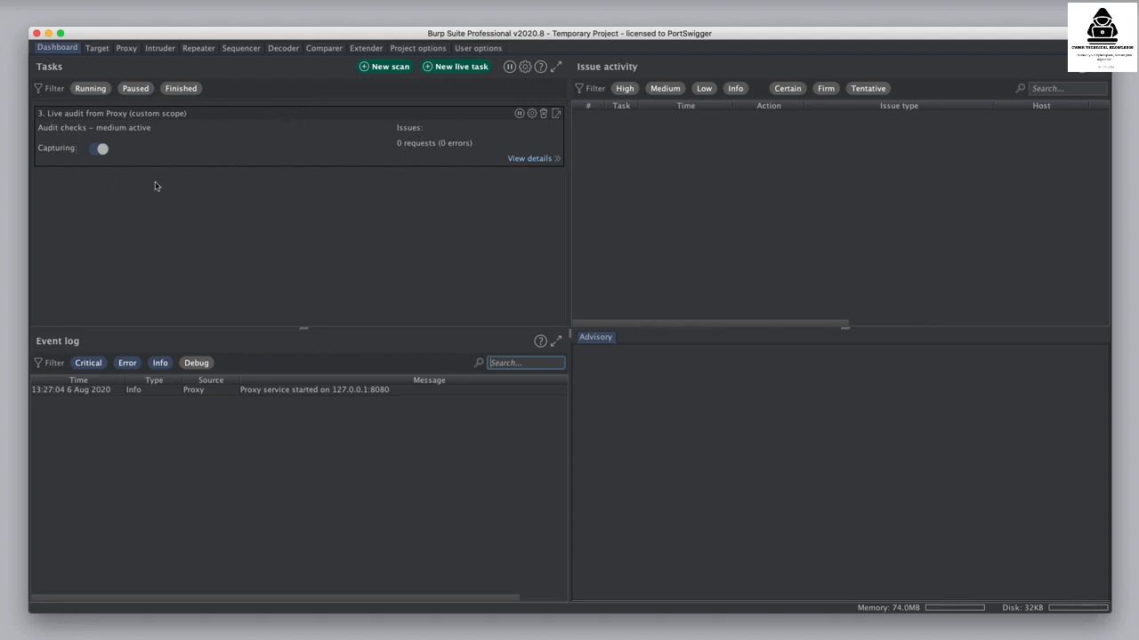
click(125, 48)
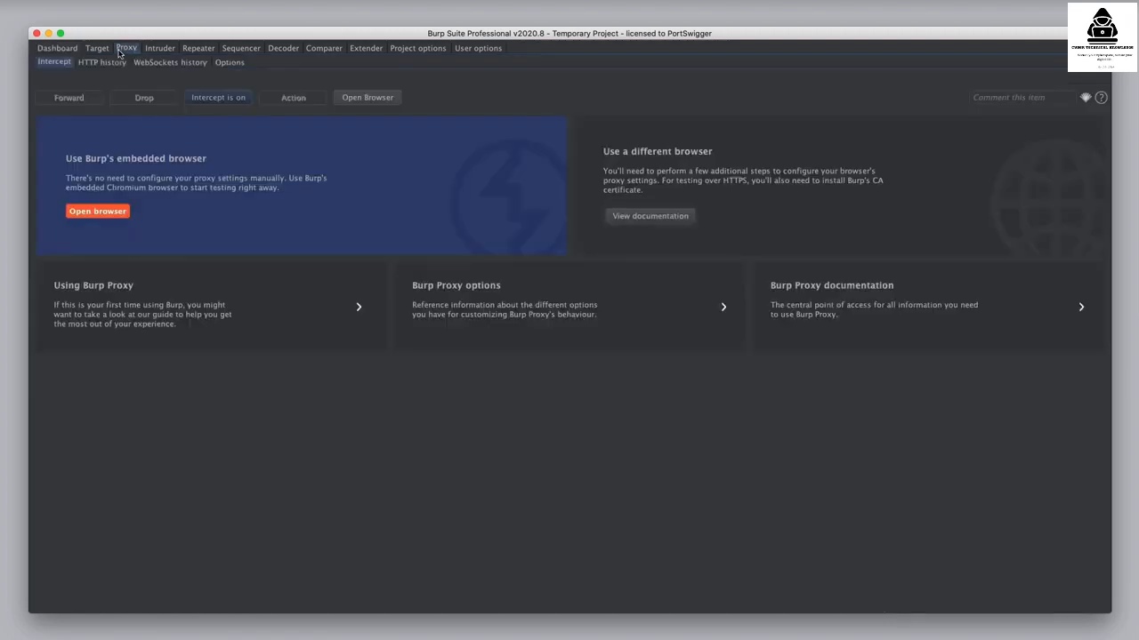
click(107, 213)
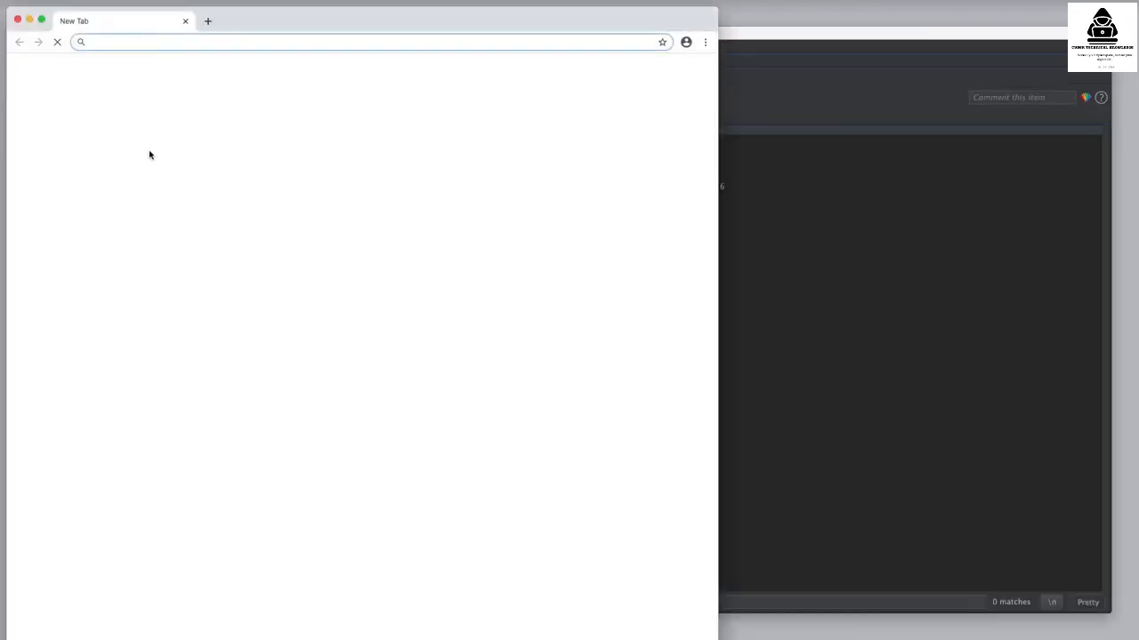
text(https://portswigger)
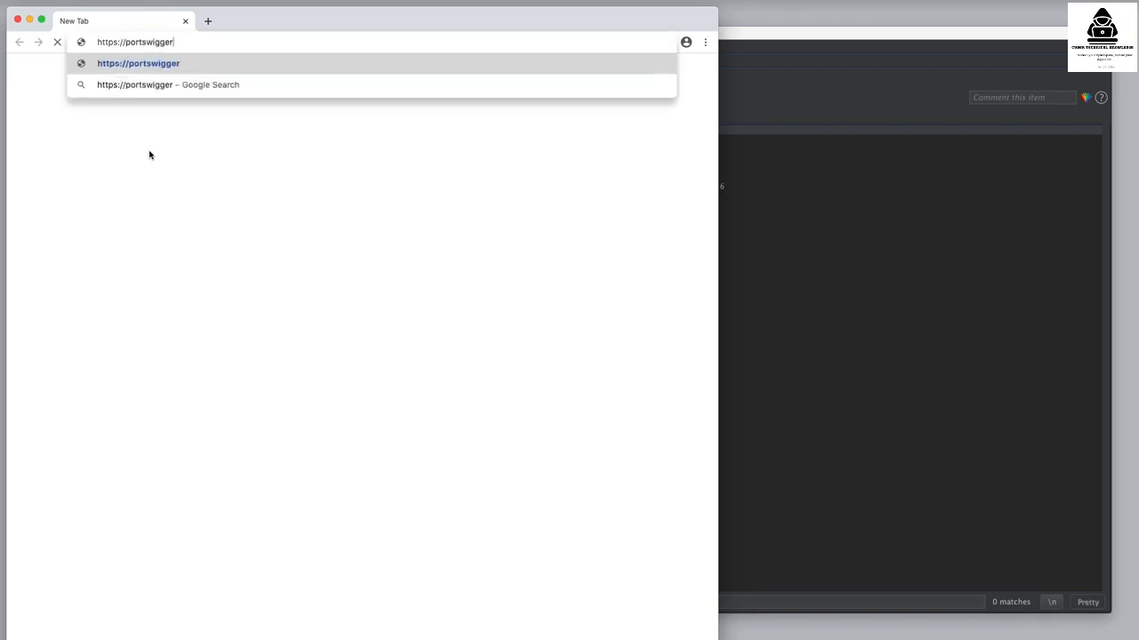
text(-labs.net/csp)
key(Return)
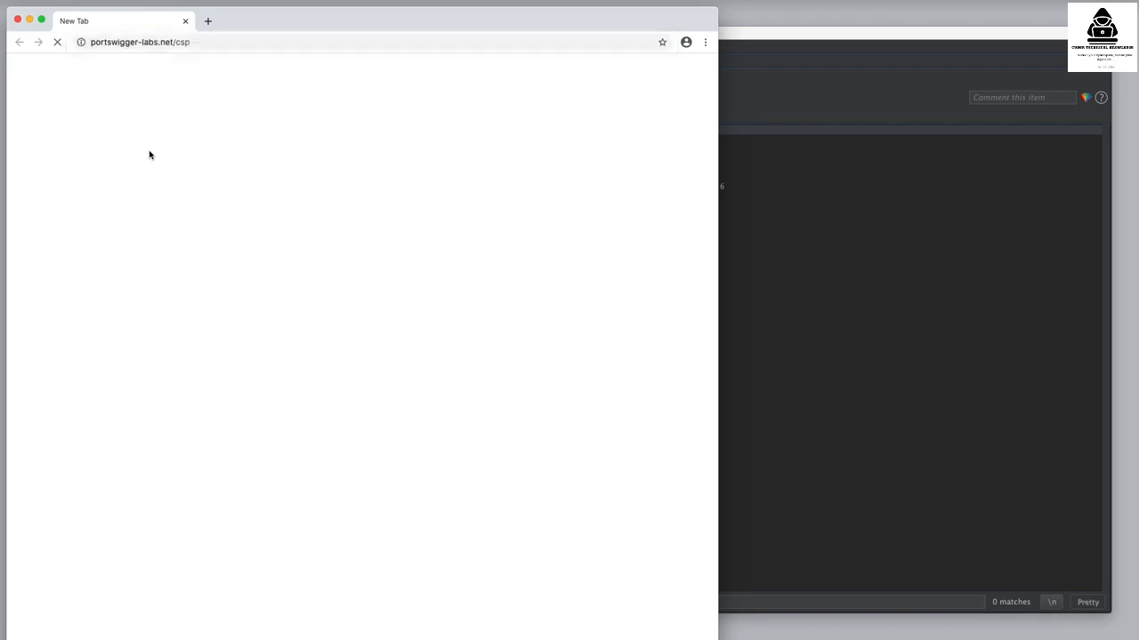
- Switch back to Burp Suite, turn off interception, and check the live audit task's issues on the dashboard
click(741, 244)
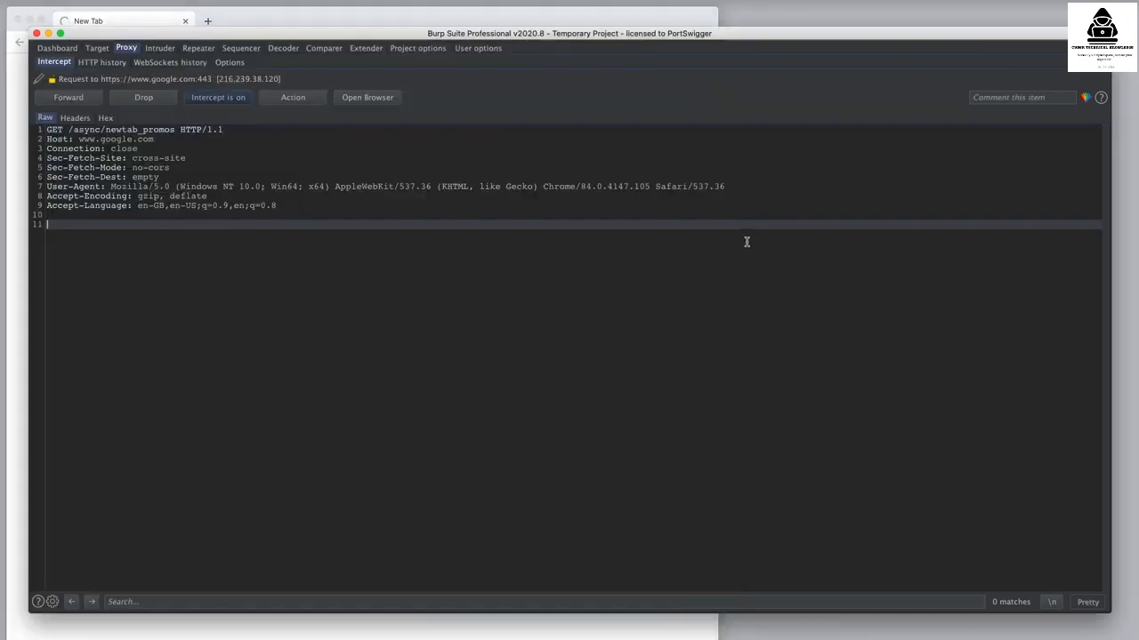
click(239, 99)
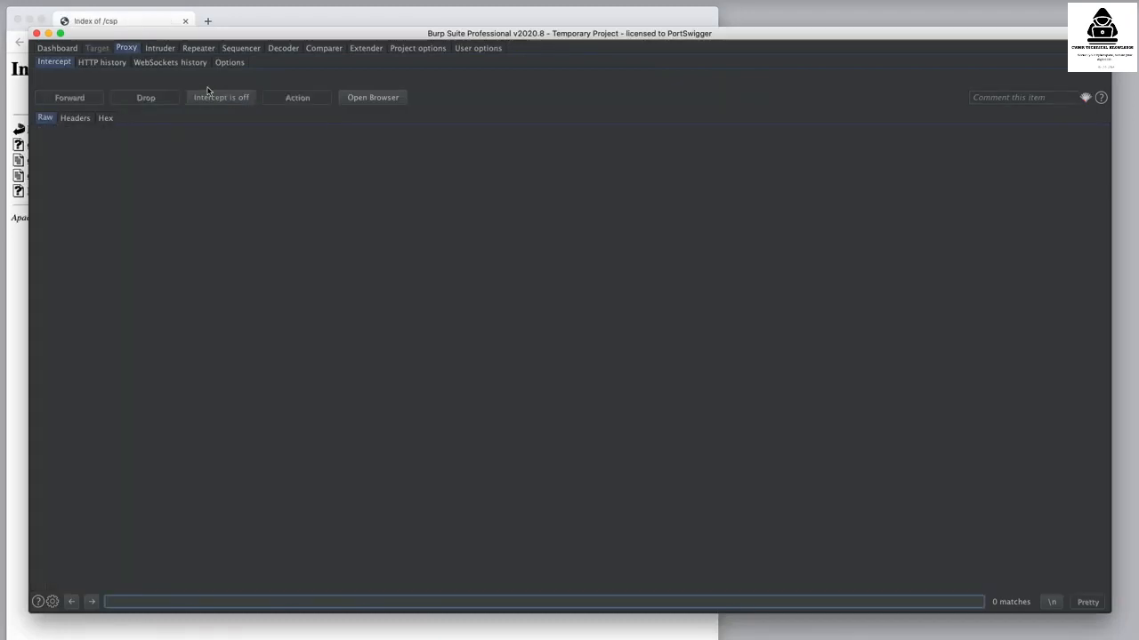
click(70, 50)
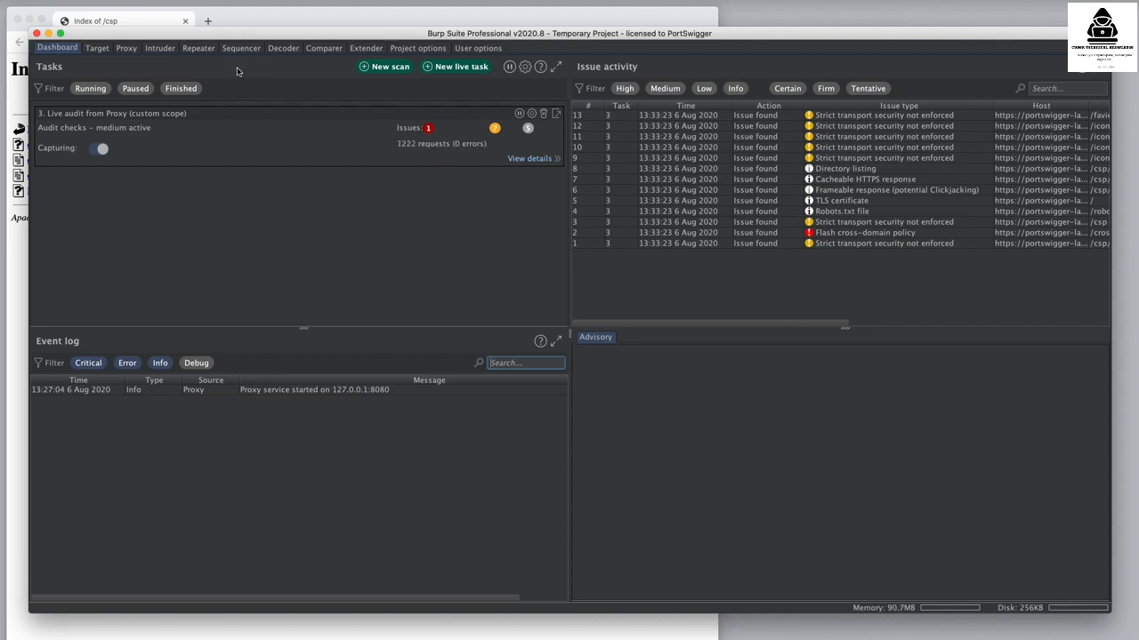
- Switch to the embedded browser and visit csp.php and deser.html from the /csp index so their traffic gets audited
click(146, 21)
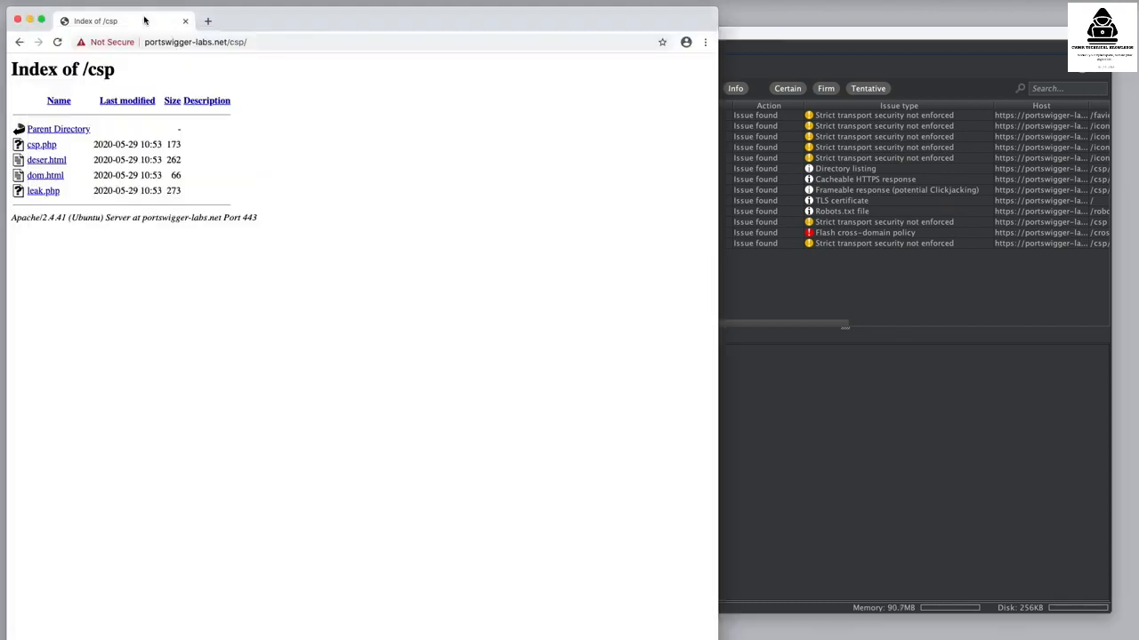
click(42, 146)
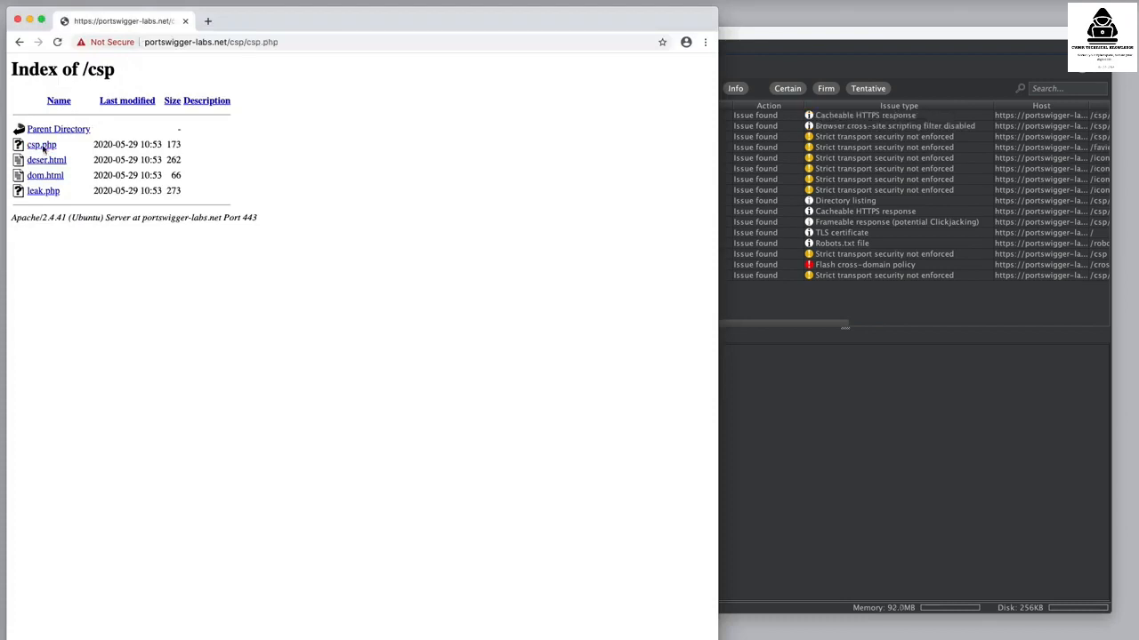
click(20, 41)
click(46, 160)
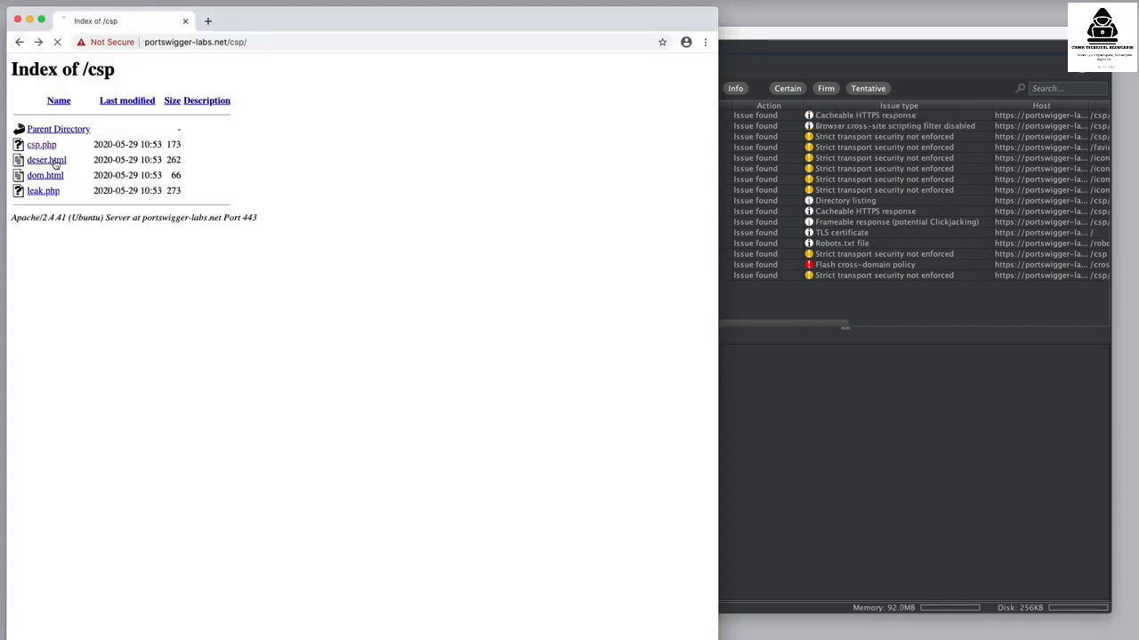
- Return to Burp Suite, examine the live audit task's details and audited items, and close the details window
click(877, 468)
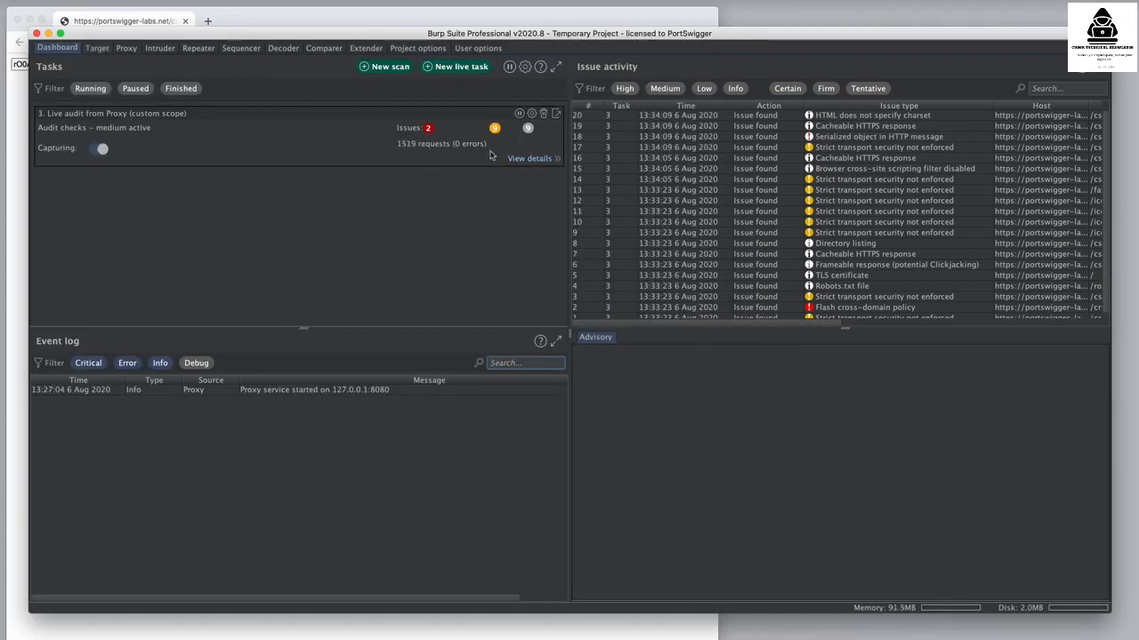
click(527, 159)
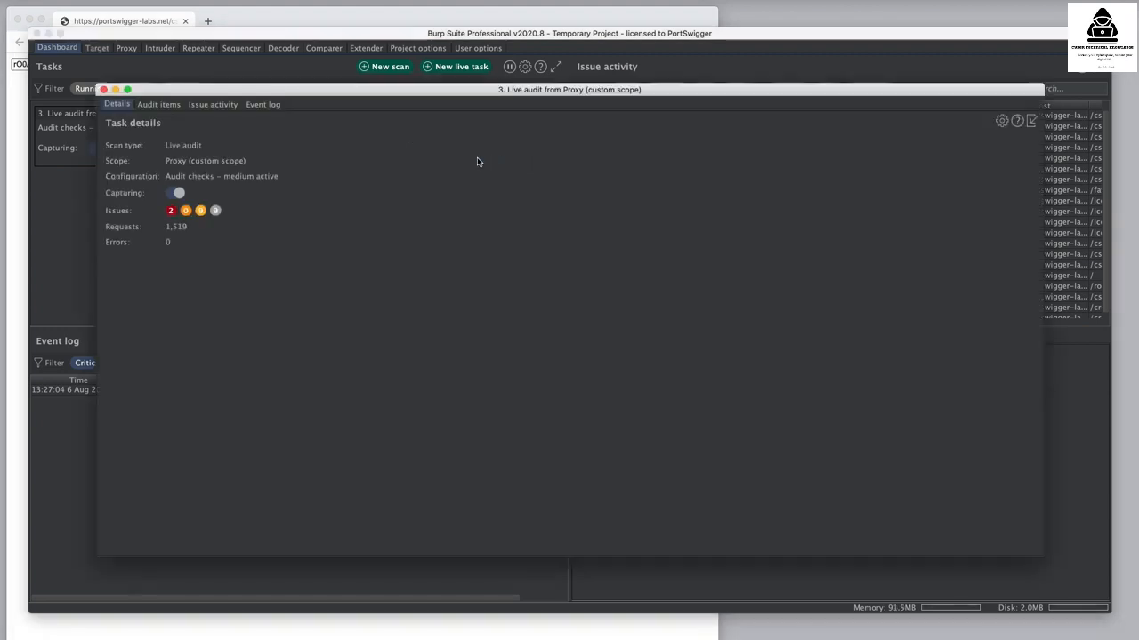
click(159, 104)
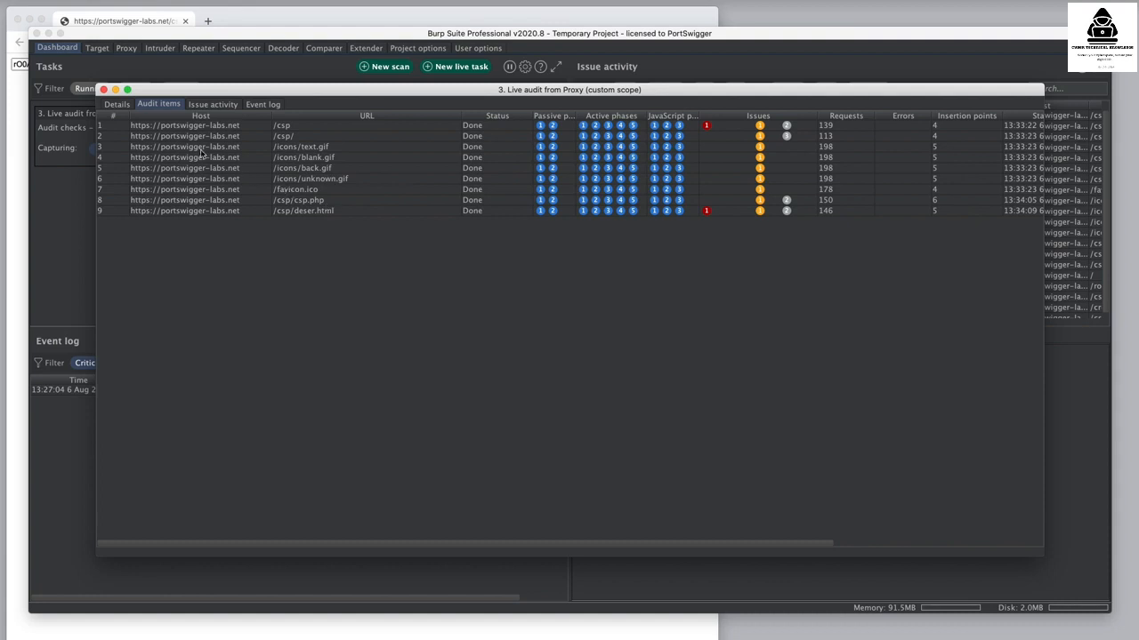
click(103, 90)
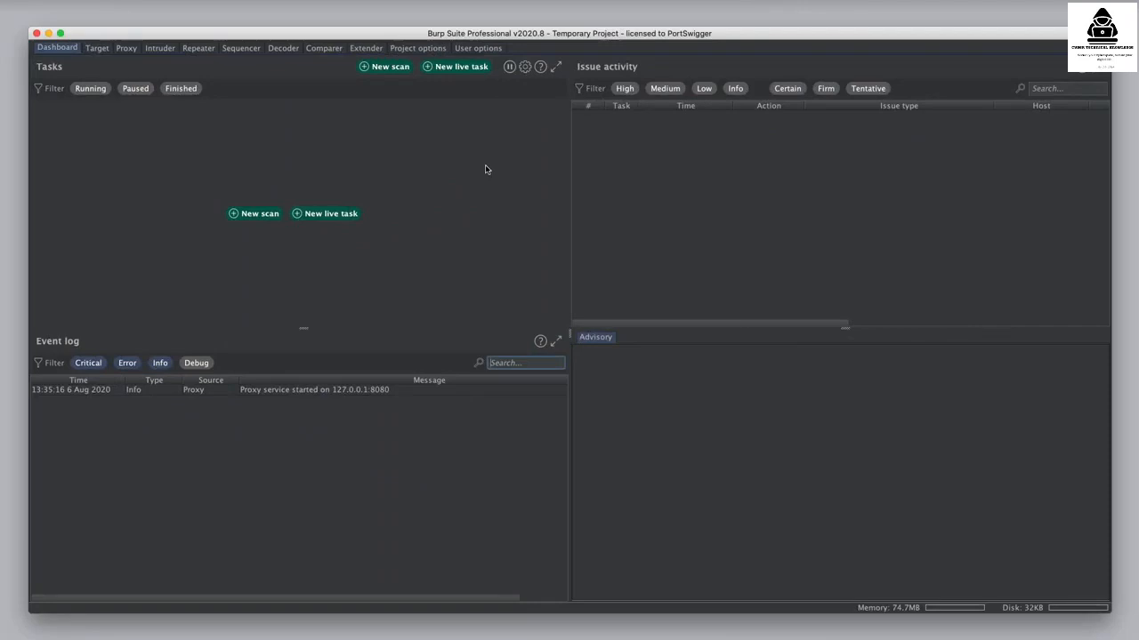
click(462, 69)
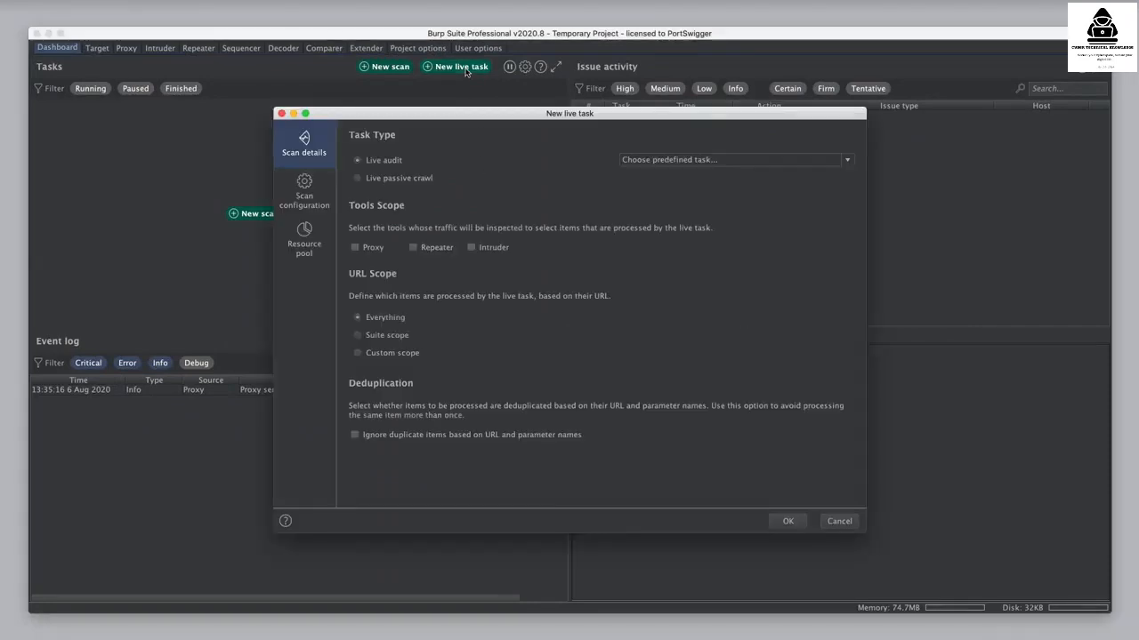
click(428, 181)
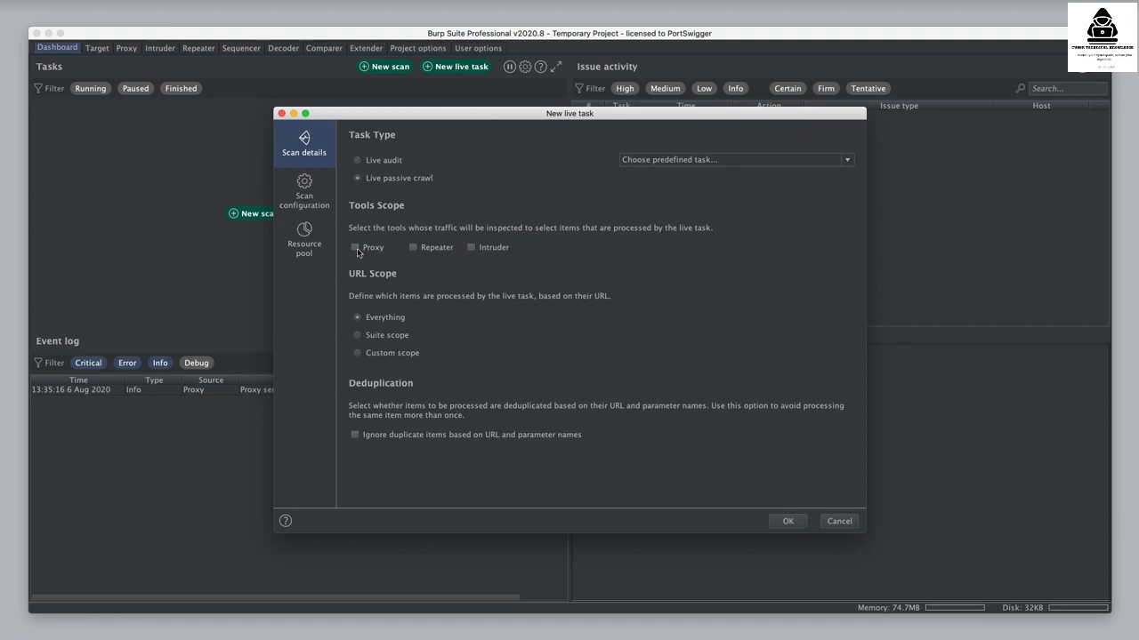
click(397, 357)
click(434, 410)
text(https:)
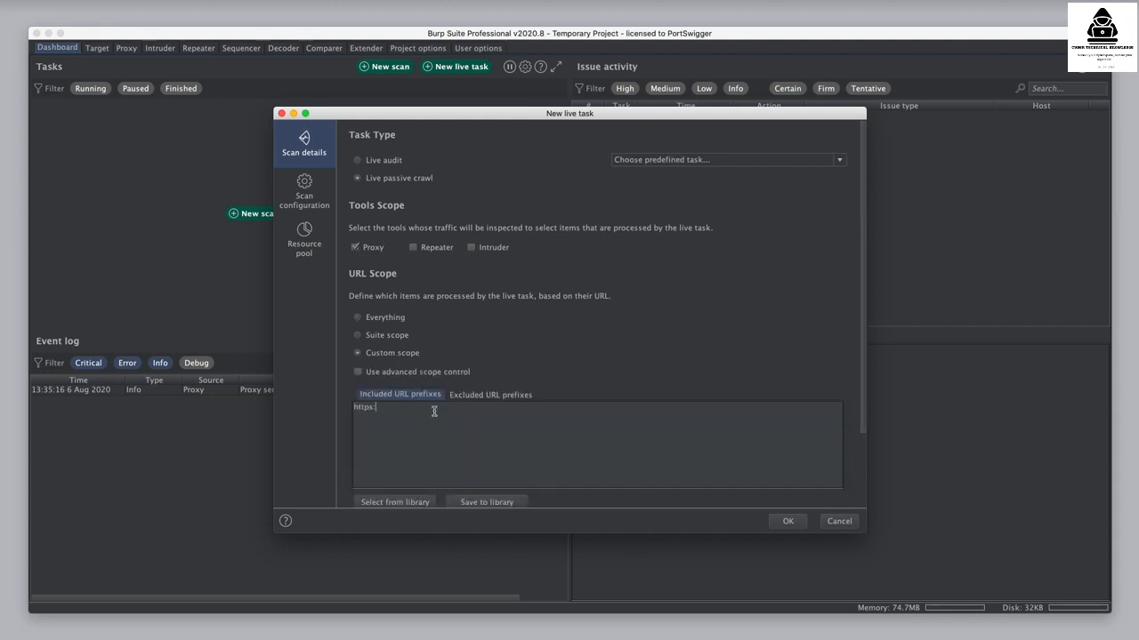
text(//portswigger-labs.net/csp)
- Review the options for a new passive crawl configuration without saving one, and create the live task with the default configuration
click(320, 201)
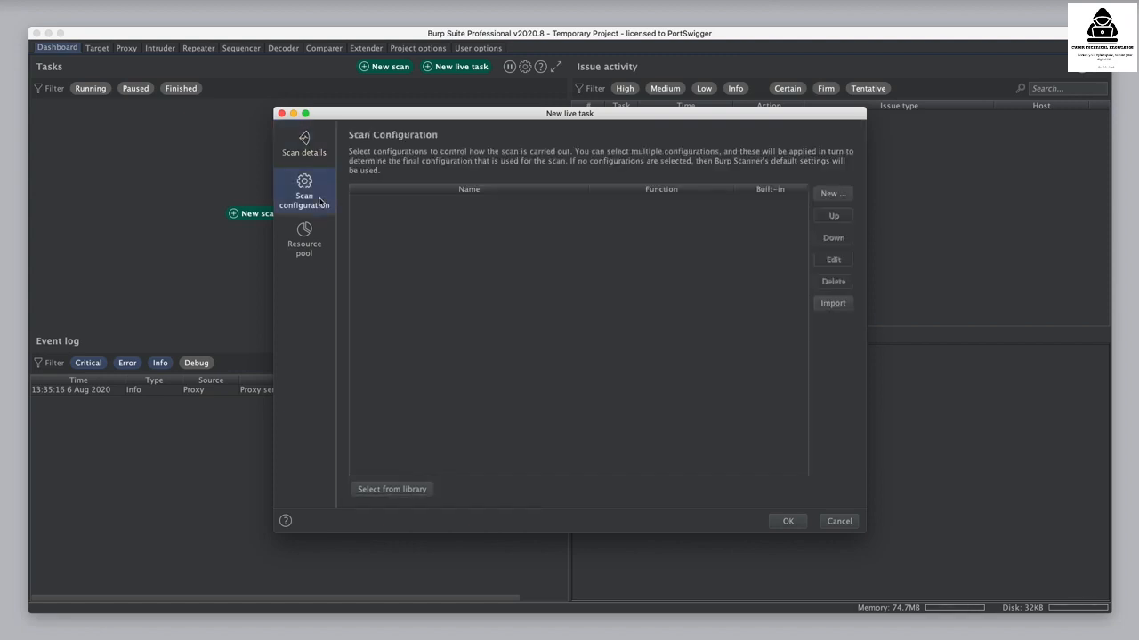
click(817, 196)
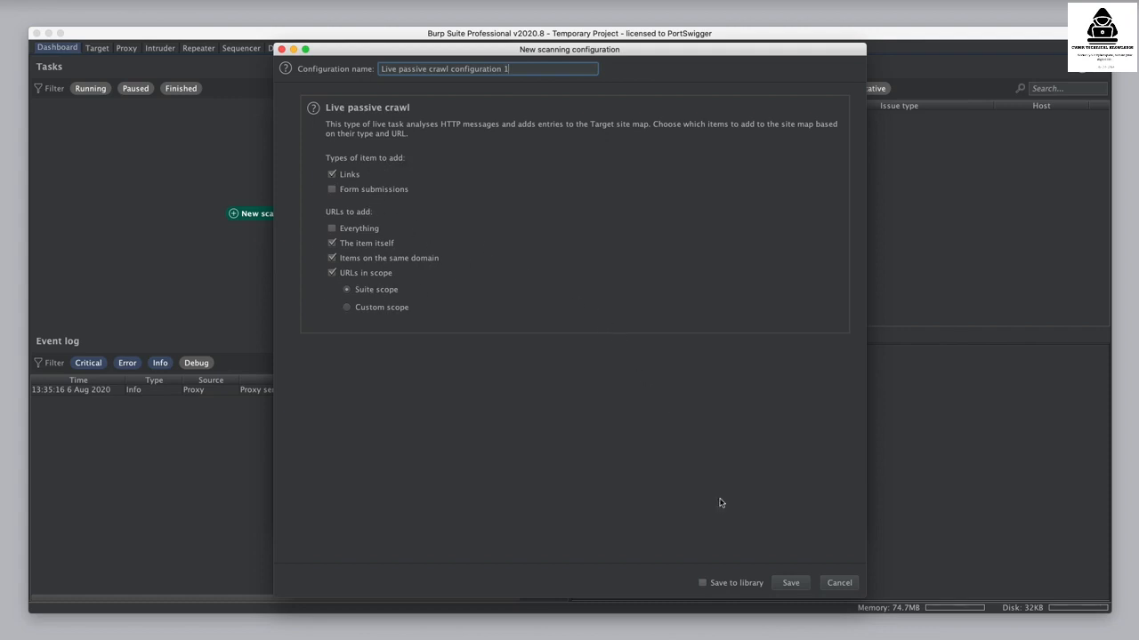
click(836, 585)
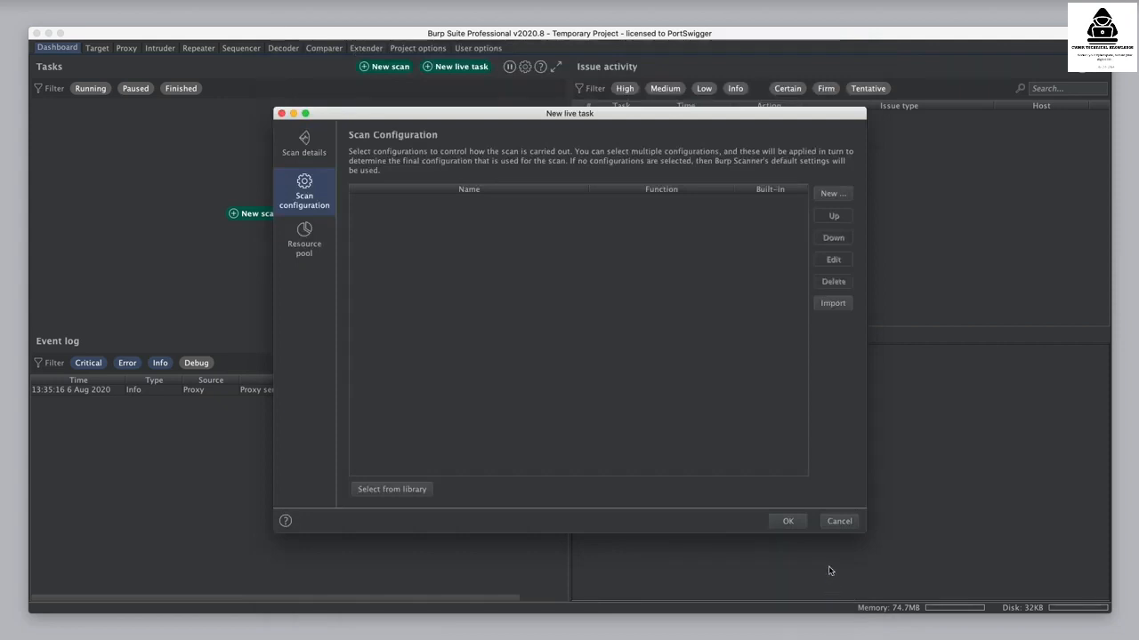
click(787, 521)
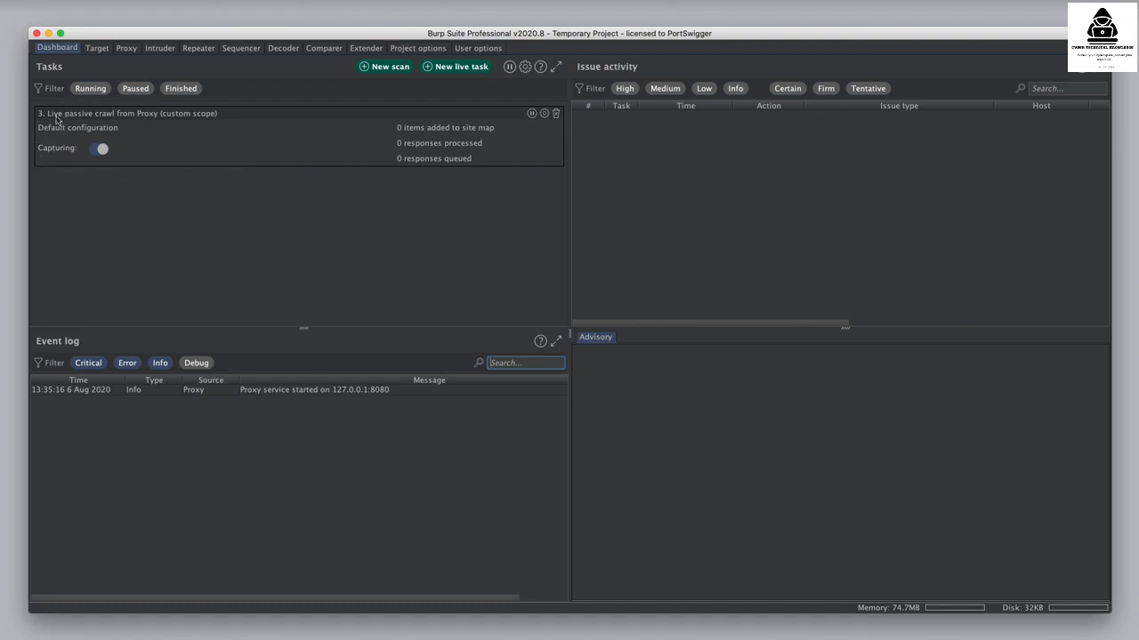
click(126, 48)
click(100, 211)
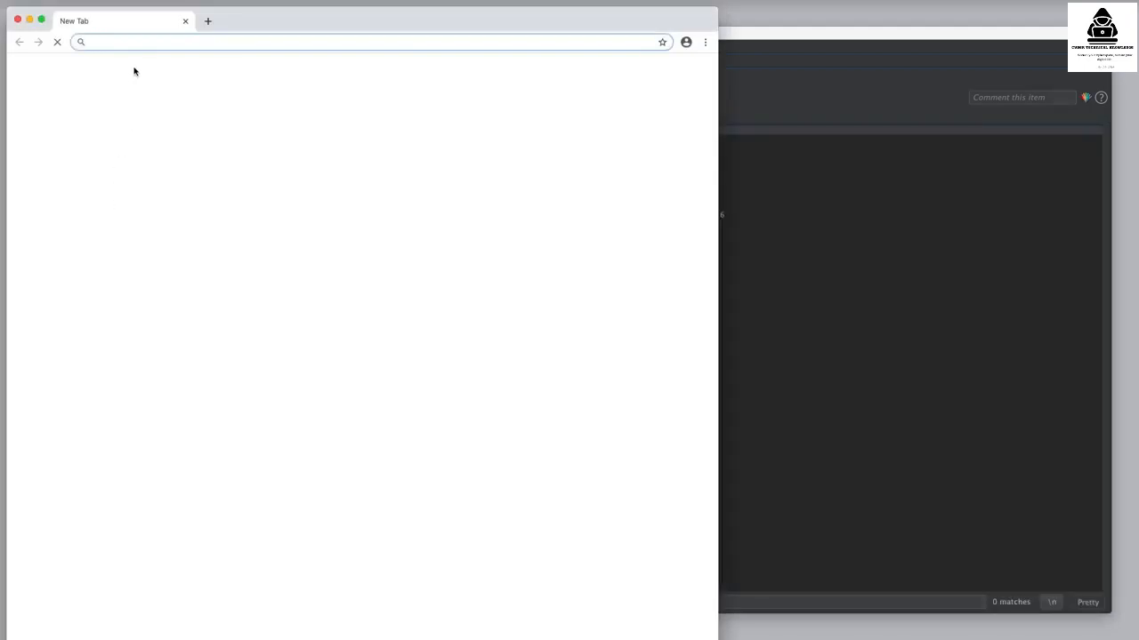
text(https://portswigg)
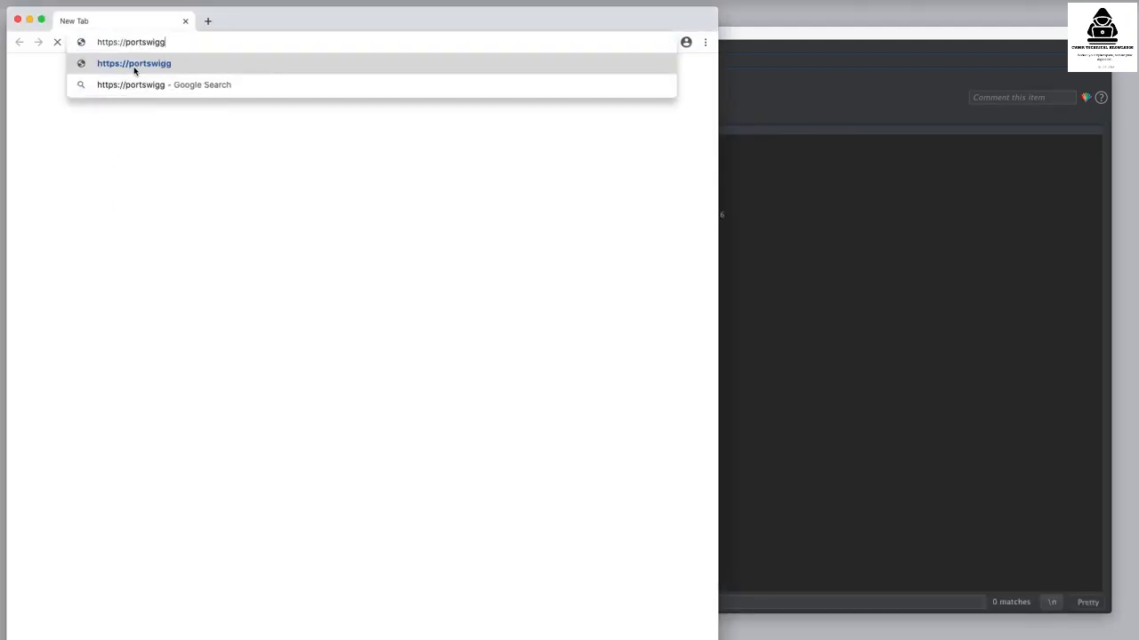
text(er-labs.net/csp)
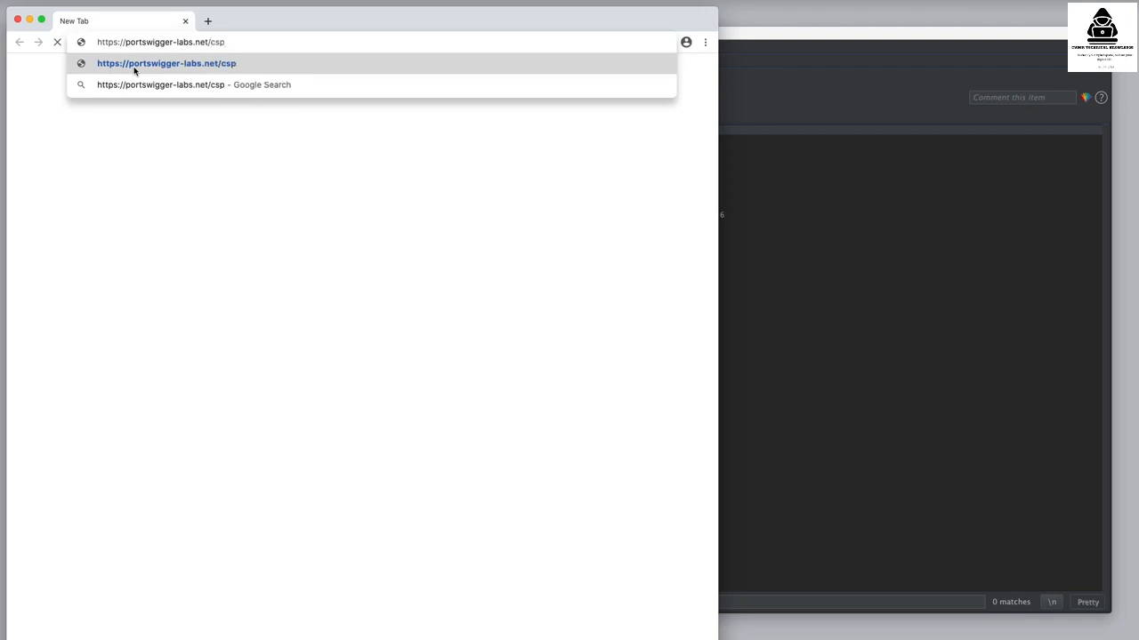
key(Return)
- Go back to Burp Suite, turn off interception, and check the live passive crawl task's progress on the dashboard
click(811, 232)
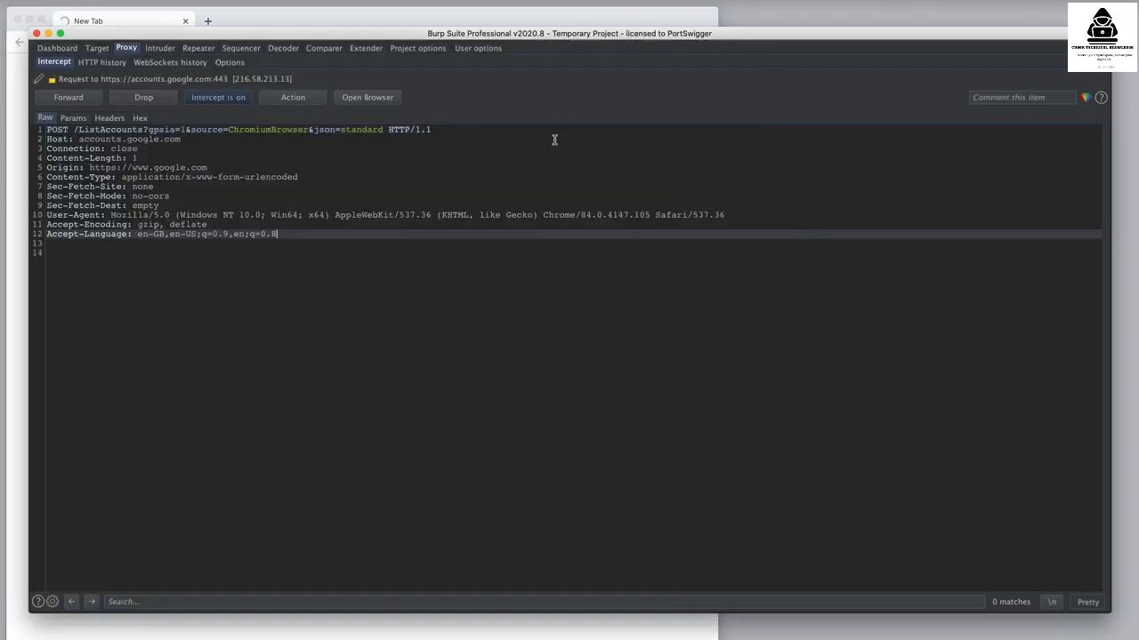
click(243, 101)
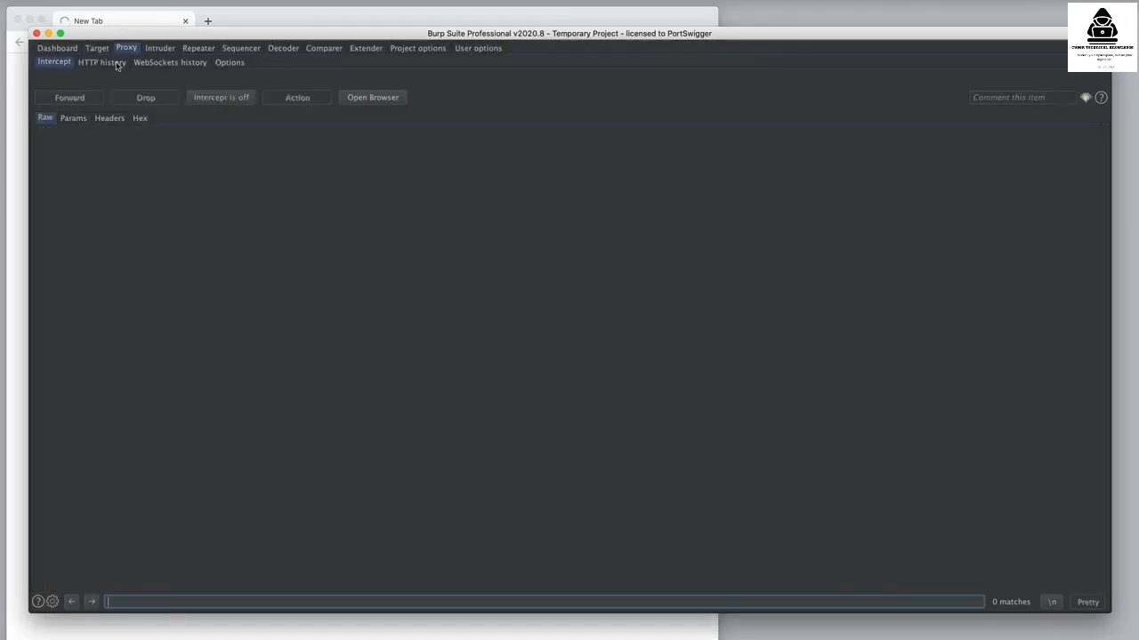
click(63, 47)
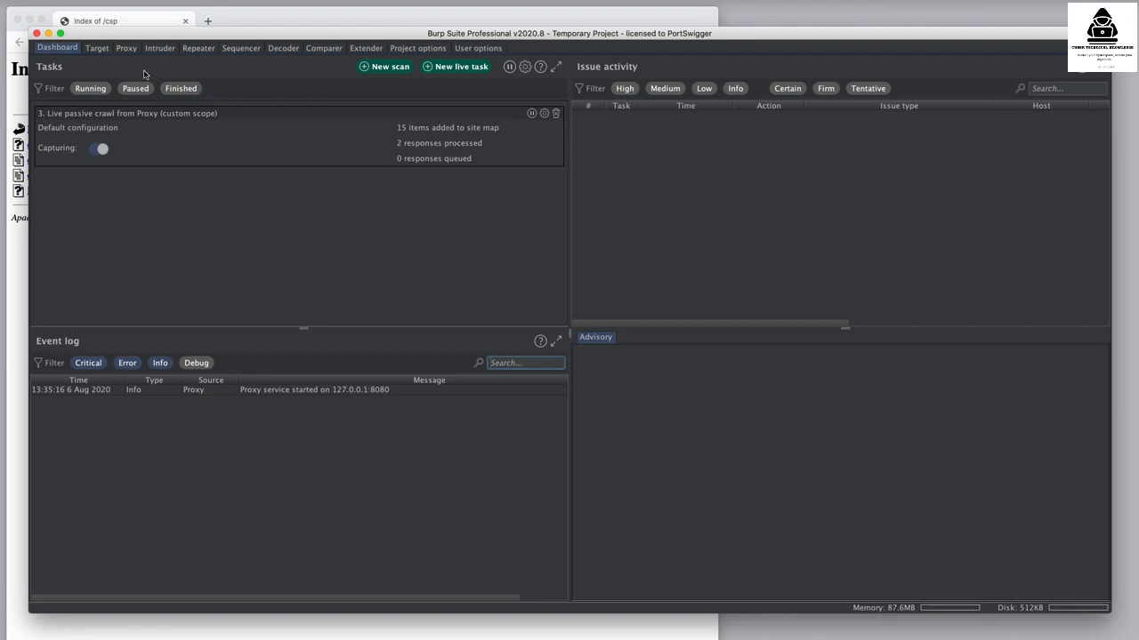
click(97, 49)
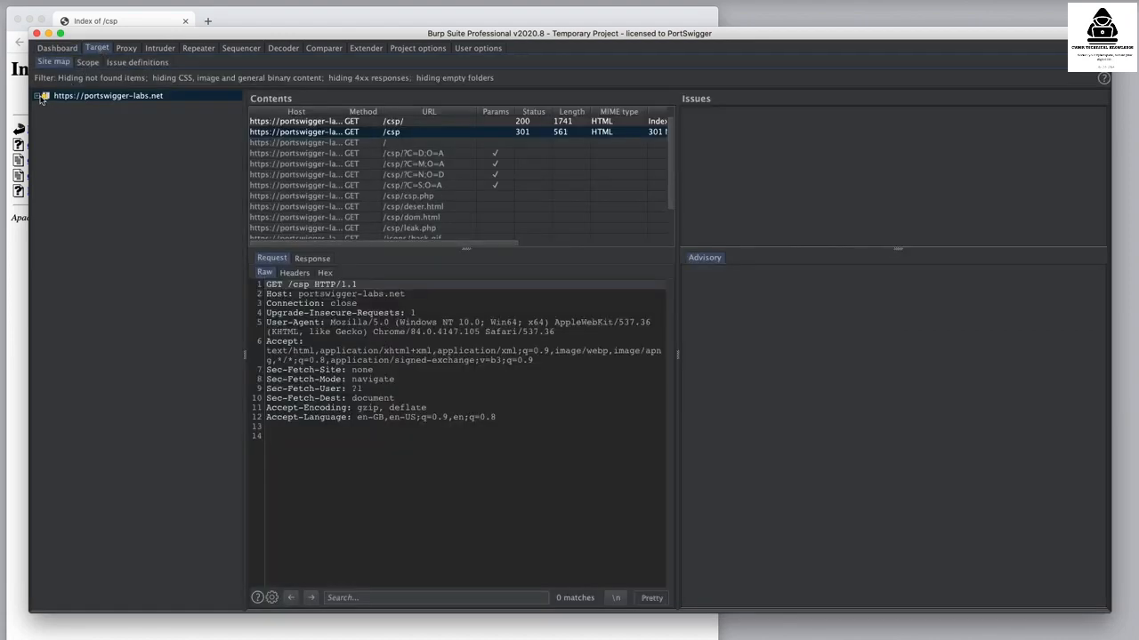
click(37, 95)
click(395, 123)
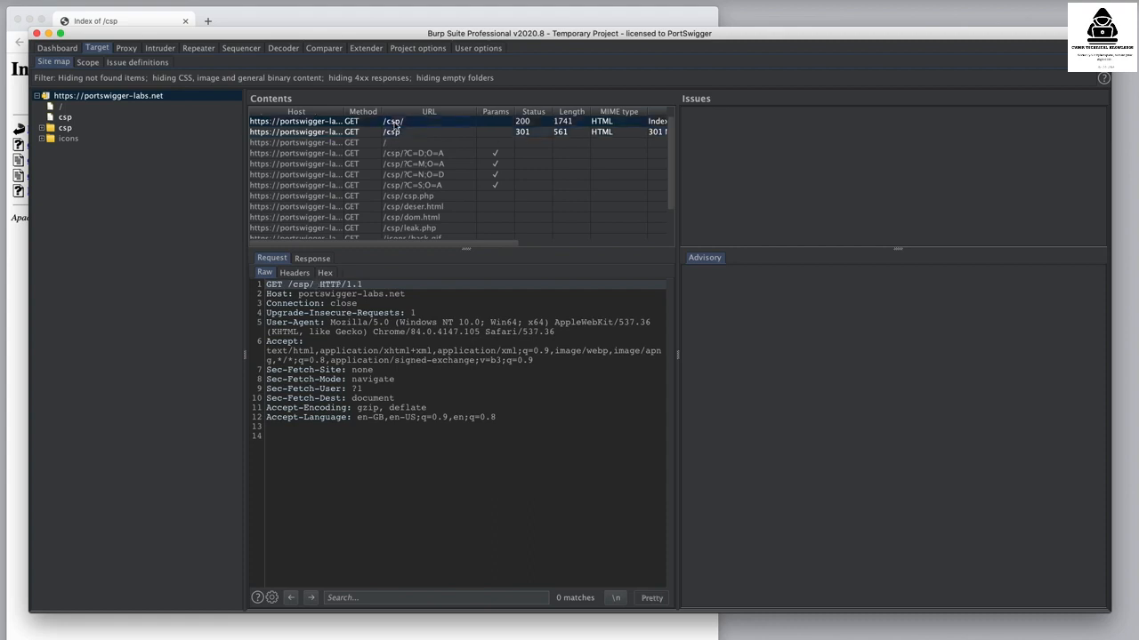
click(401, 136)
click(400, 122)
click(397, 143)
click(400, 154)
click(406, 175)
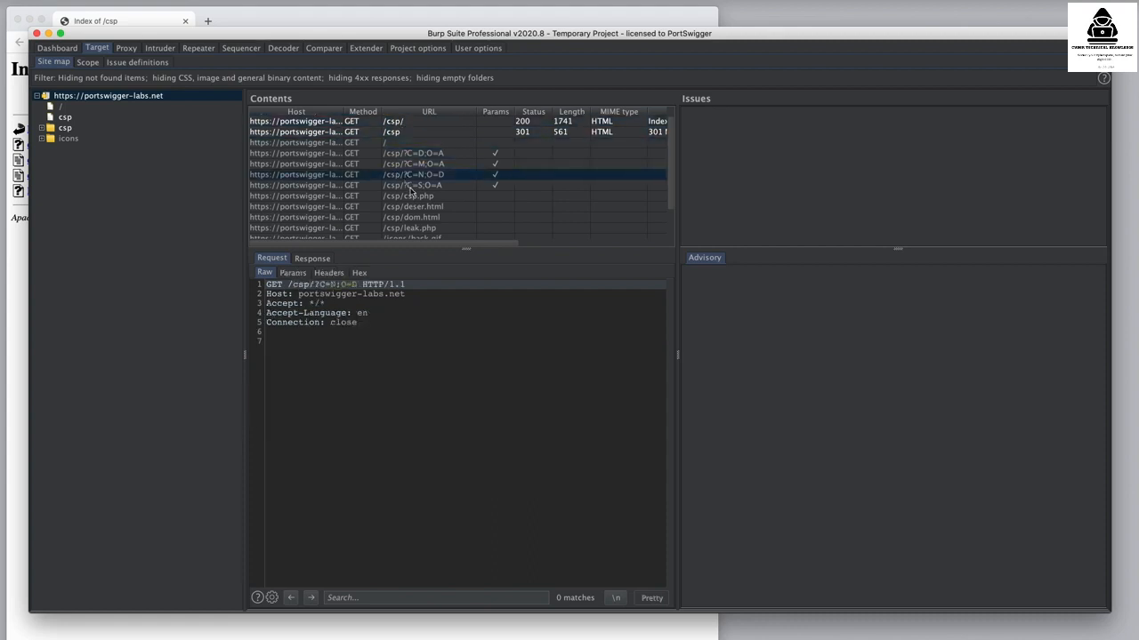
click(411, 196)
click(414, 207)
scroll(415, 206, down, 2)
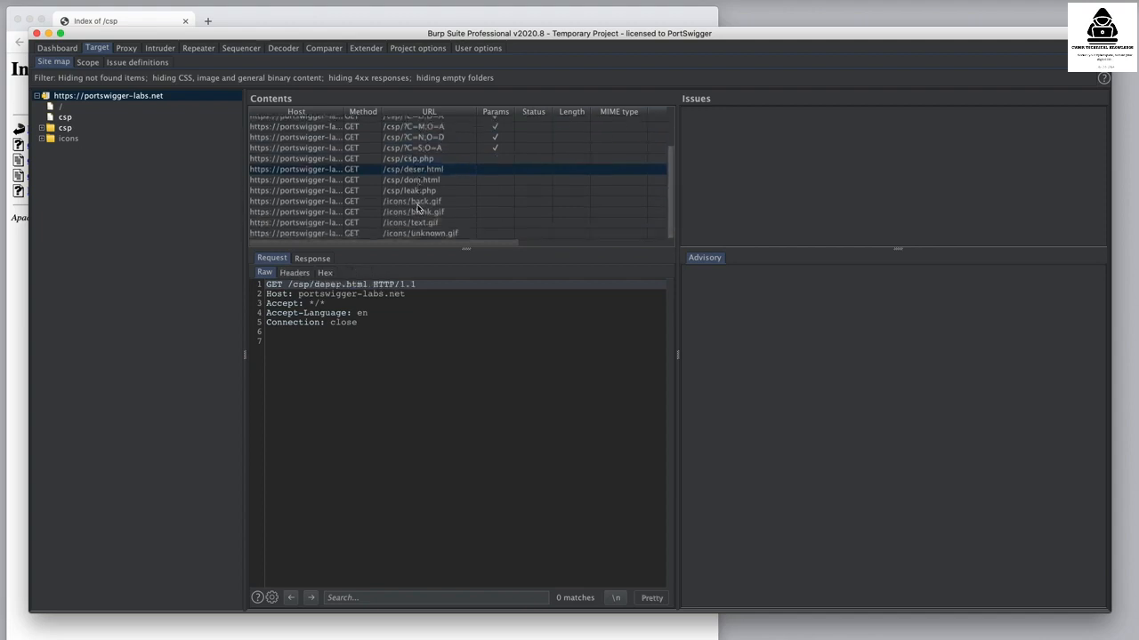
scroll(416, 207, up, 2)
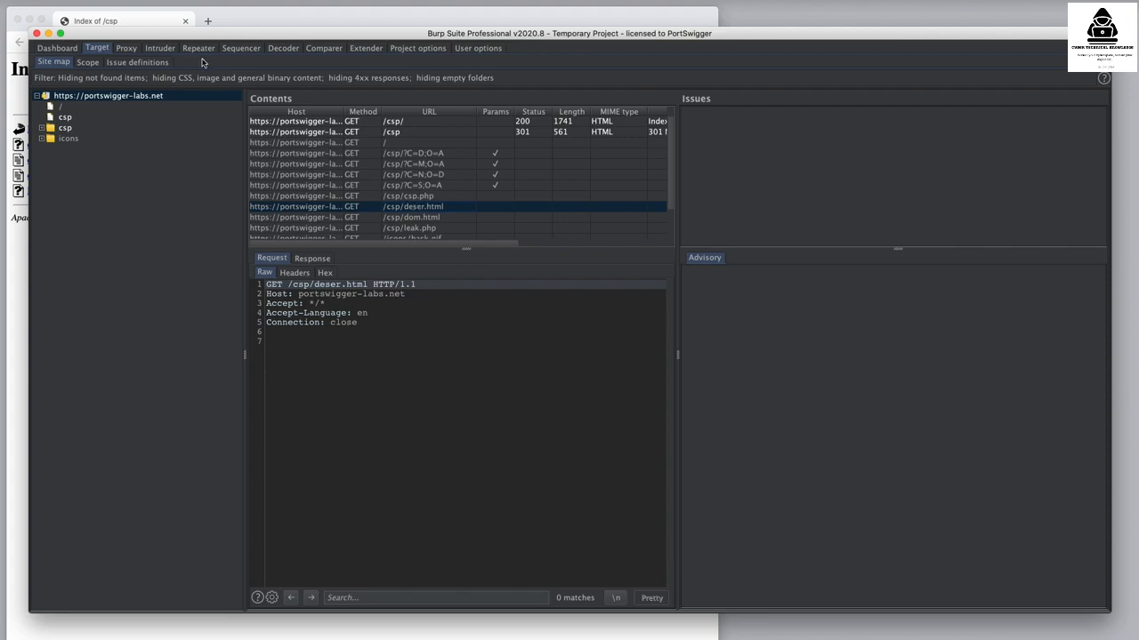
- Pause the live passive crawl task on the dashboard, and resume it to process the queued responses
click(71, 50)
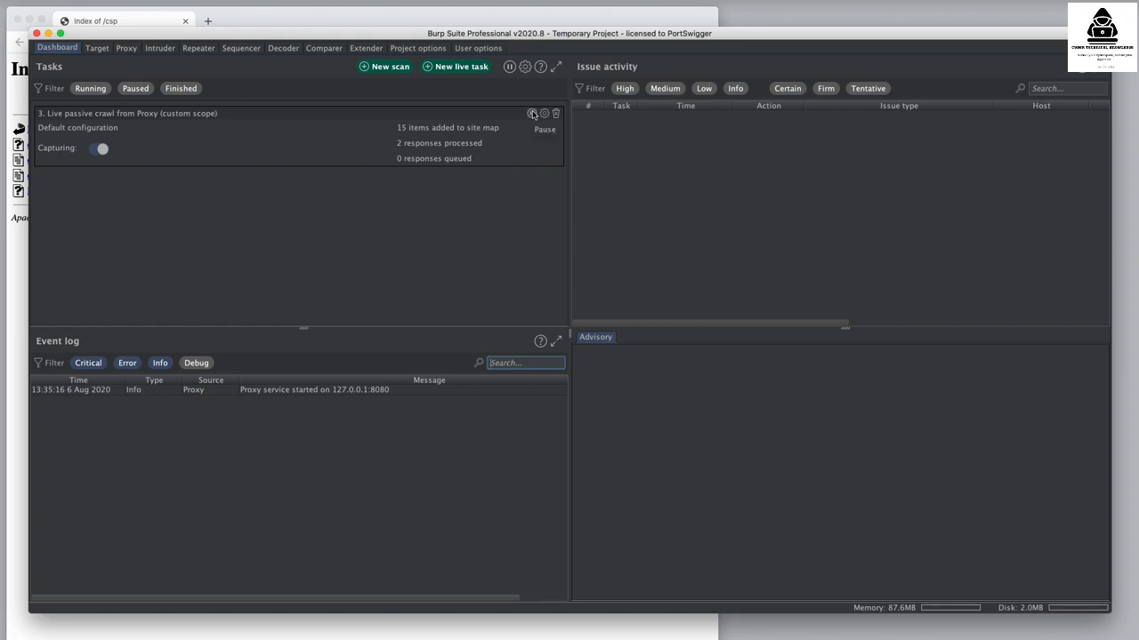
click(532, 114)
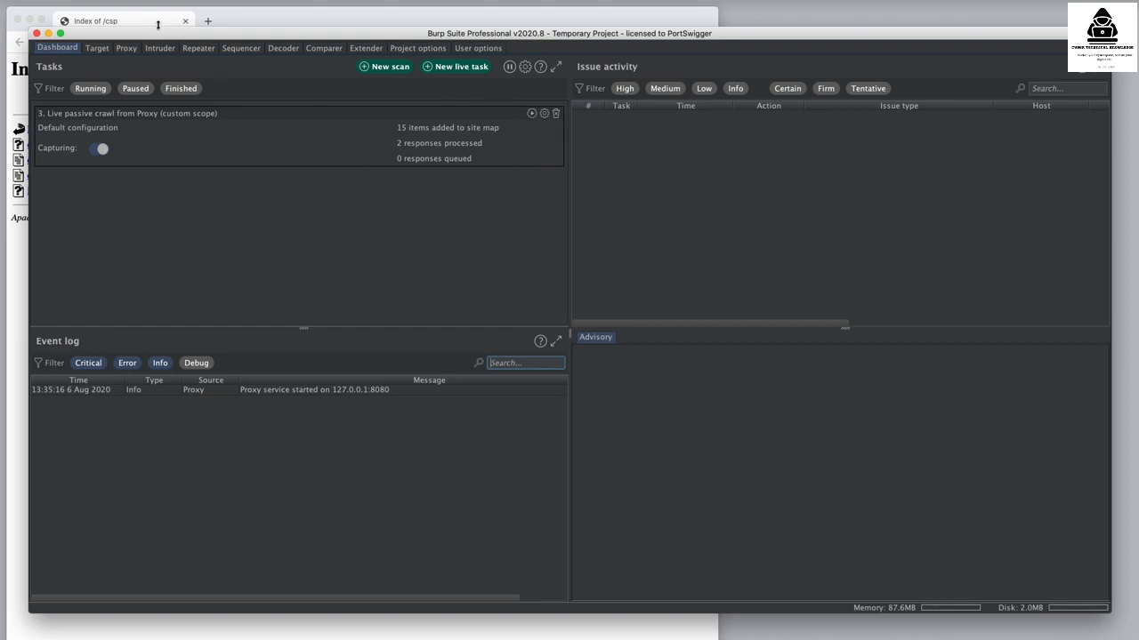
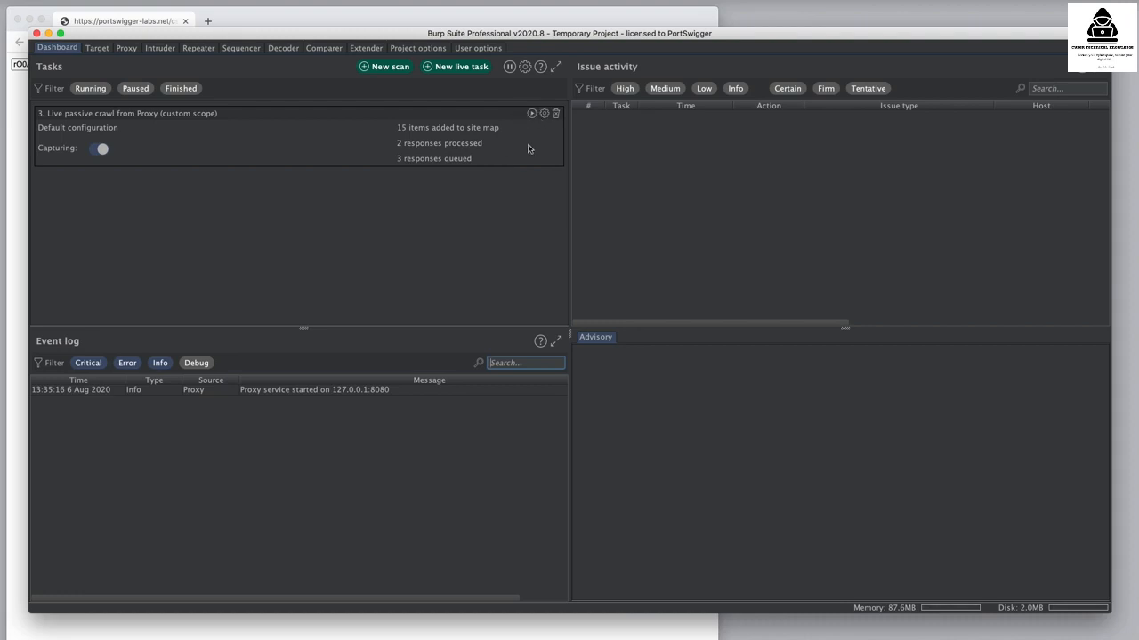
click(532, 113)
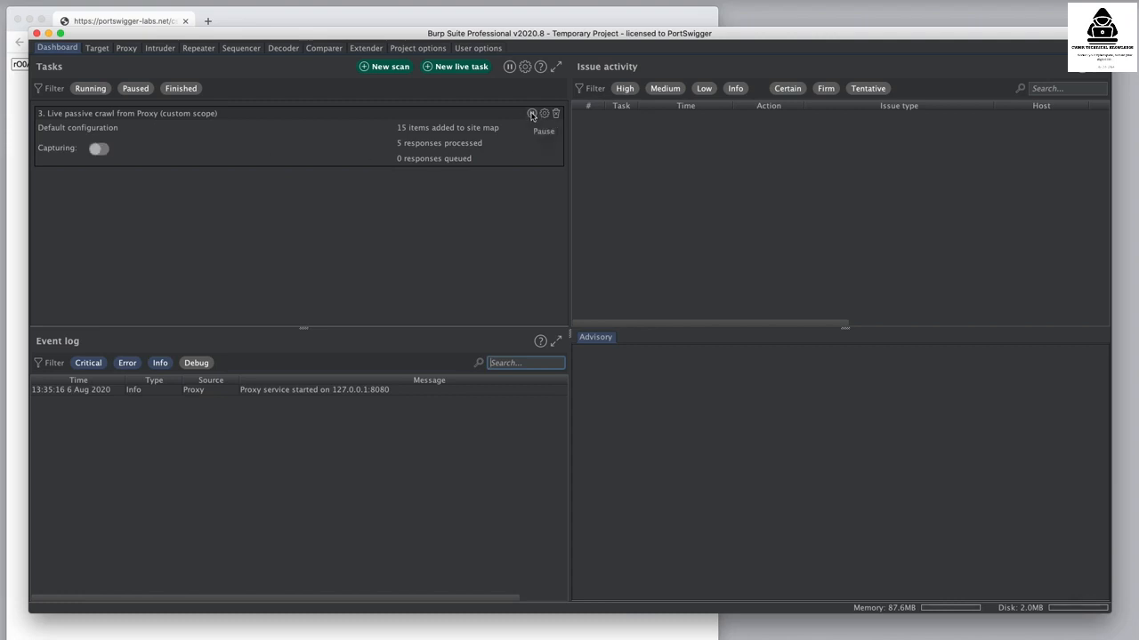
- Start another new live task and view the predefined task choices
click(474, 68)
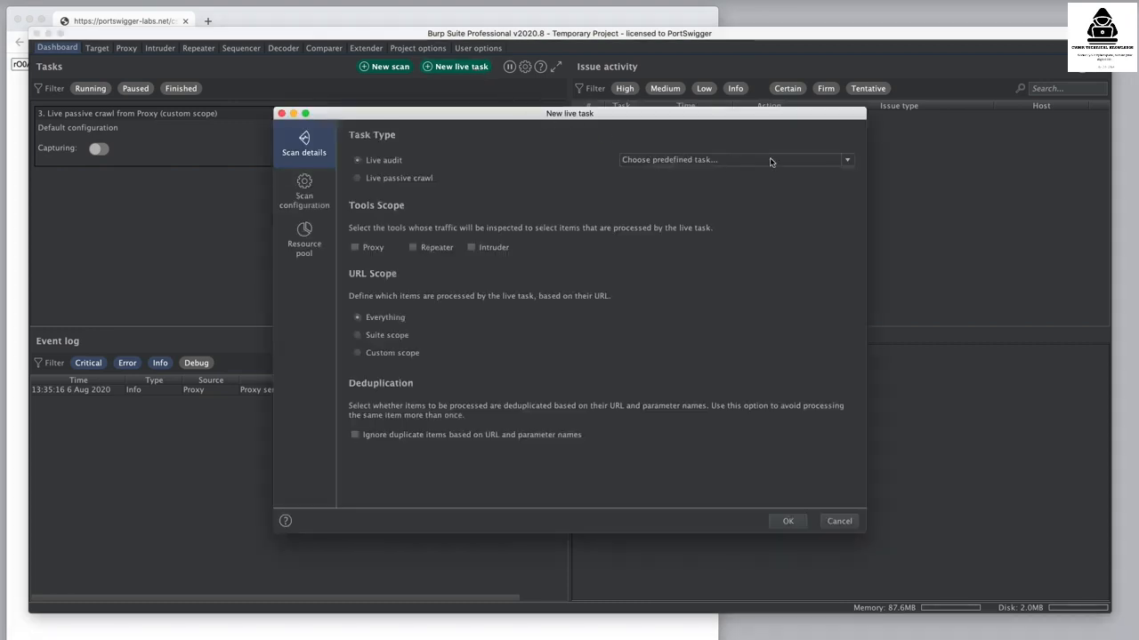
click(831, 165)
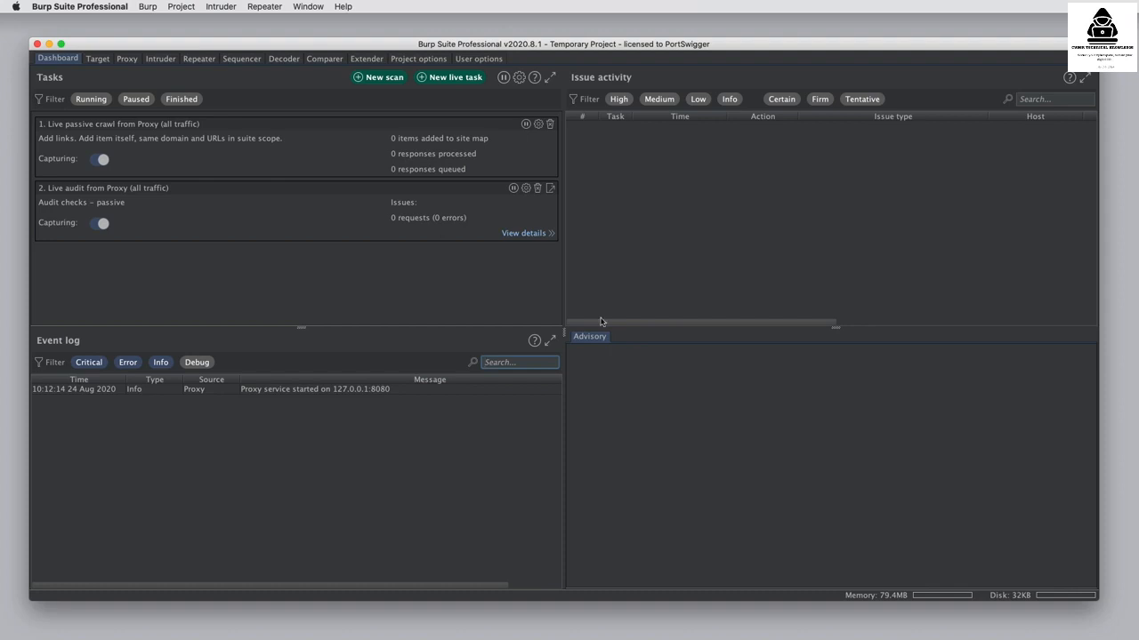
click(98, 60)
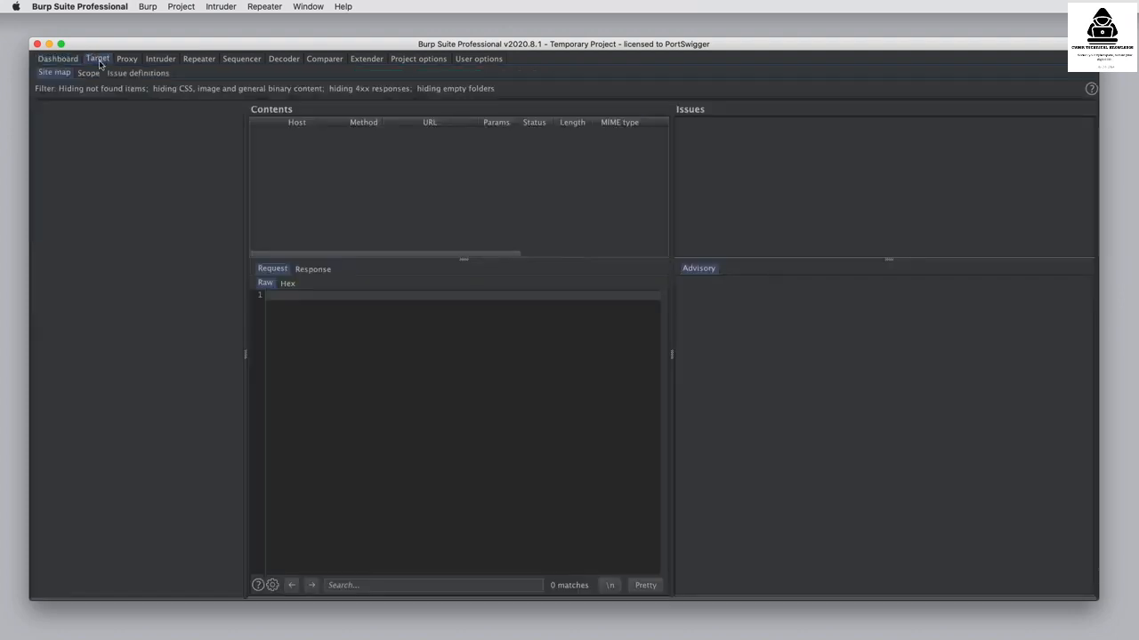
click(89, 74)
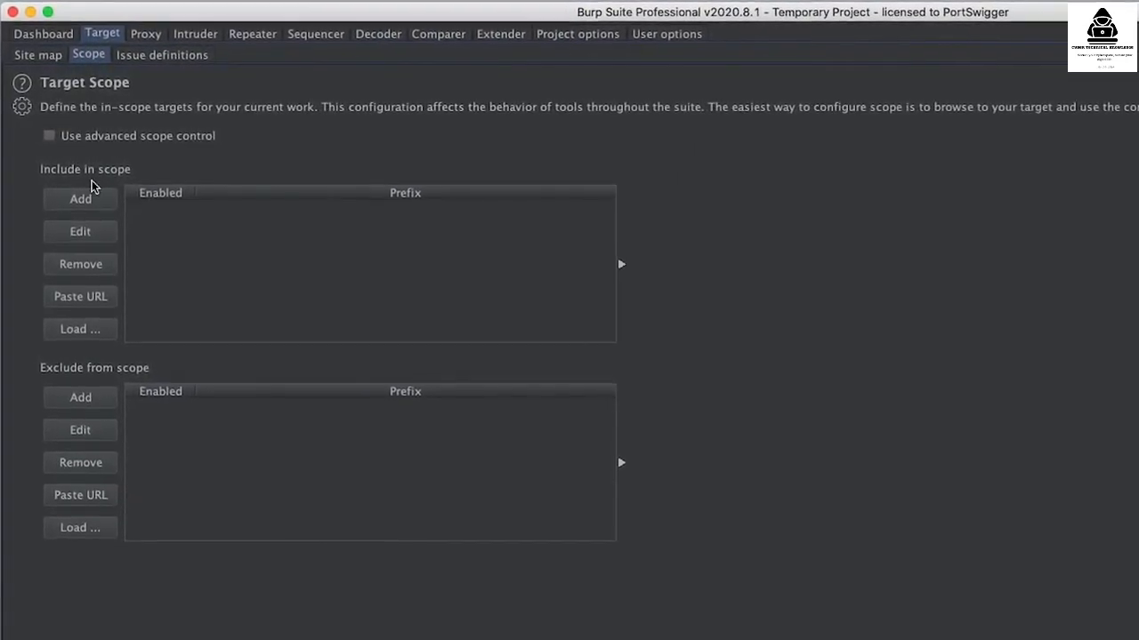
click(96, 209)
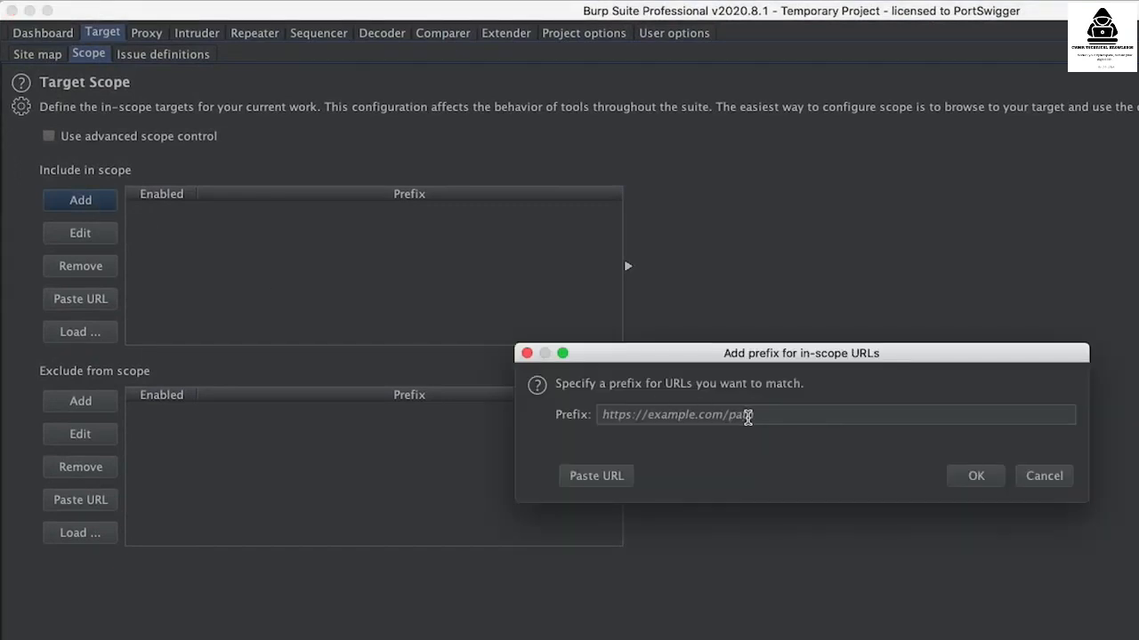
click(747, 414)
text(https://insecure-website.com)
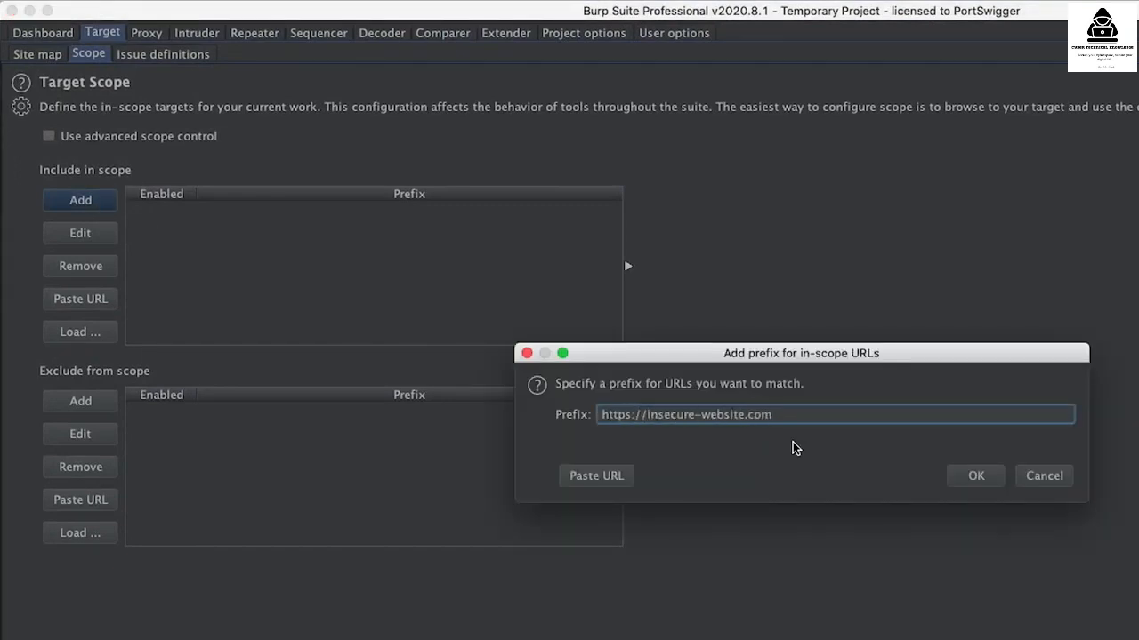
text(/)
key(Return)
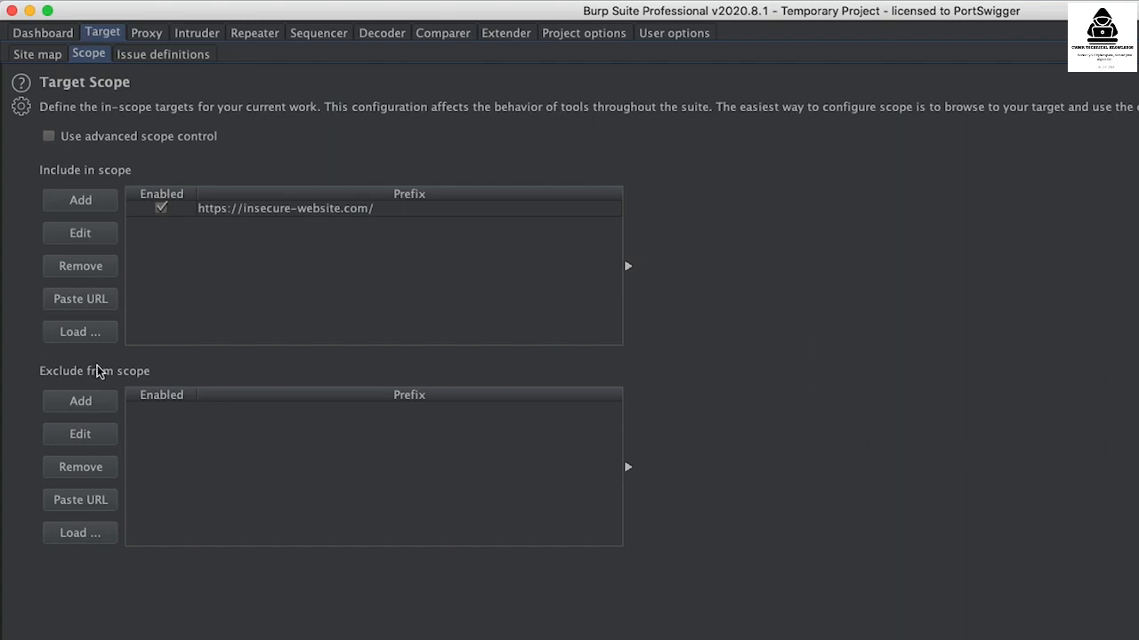
click(102, 410)
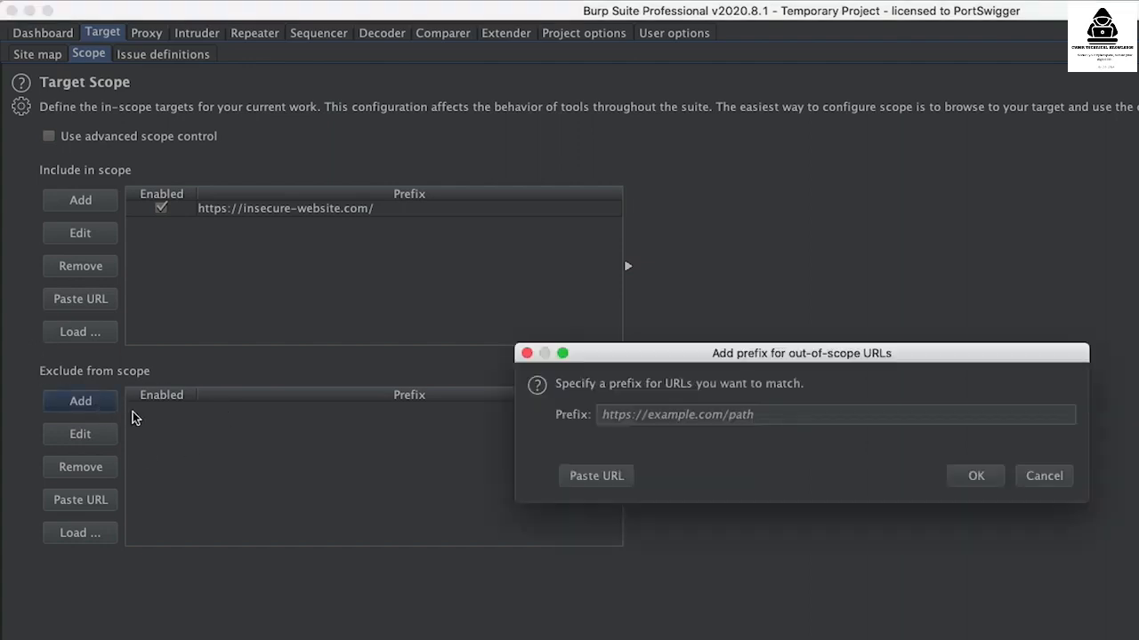
click(717, 415)
text(https://)
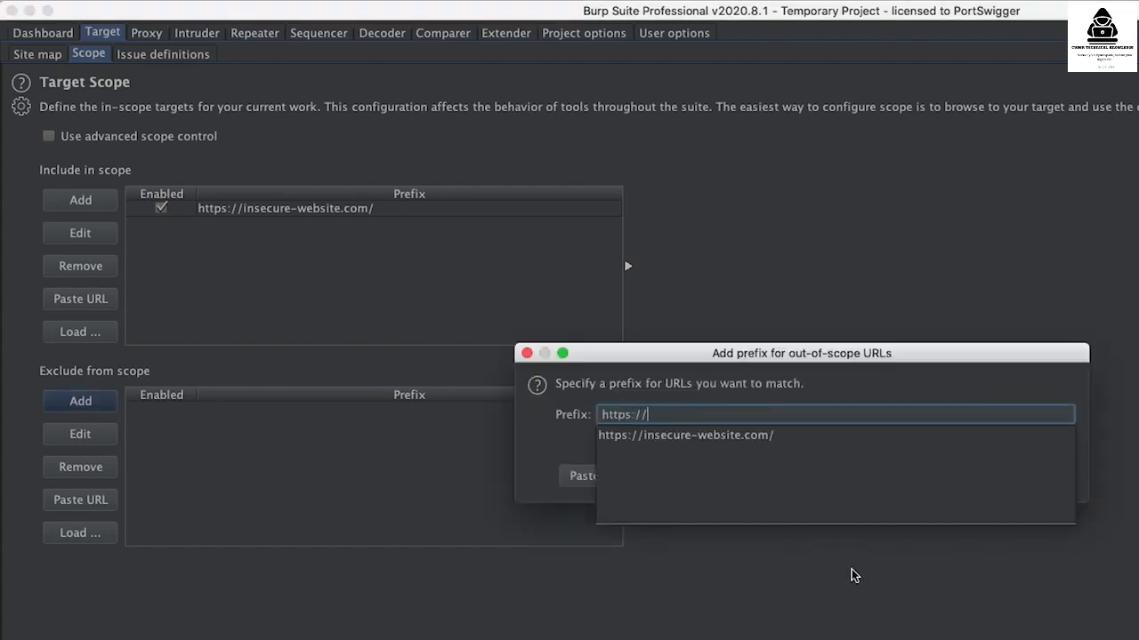
text(insecure-website.com/ima)
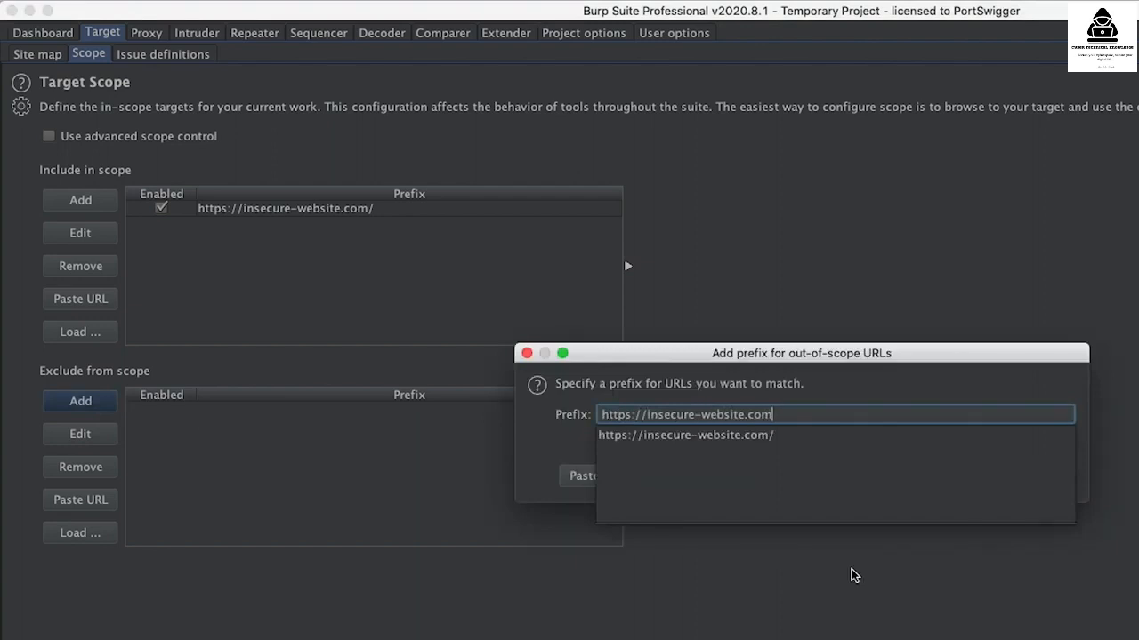
text(ges)
key(Return)
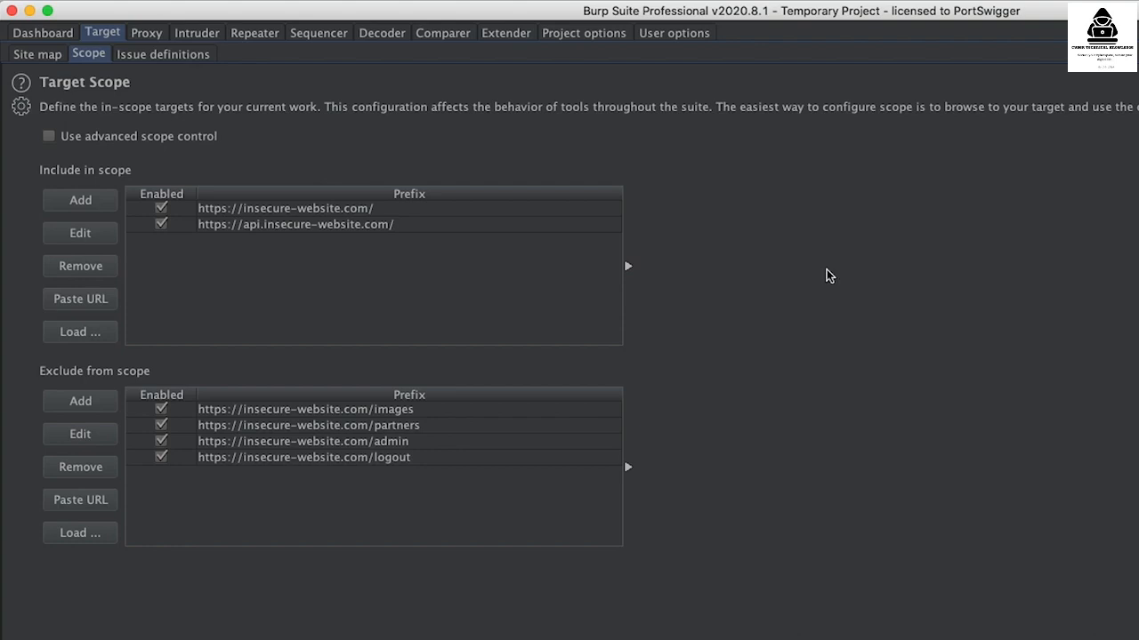
- Enable advanced scope control and view the form for adding a URL to include in scope, without adding one
click(48, 138)
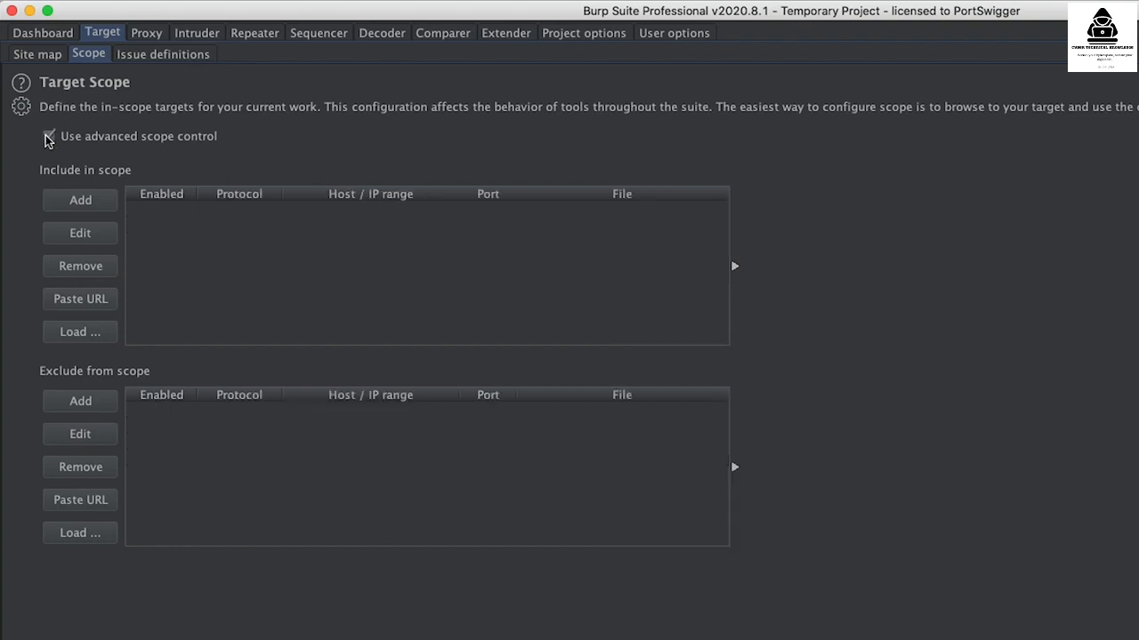
click(100, 212)
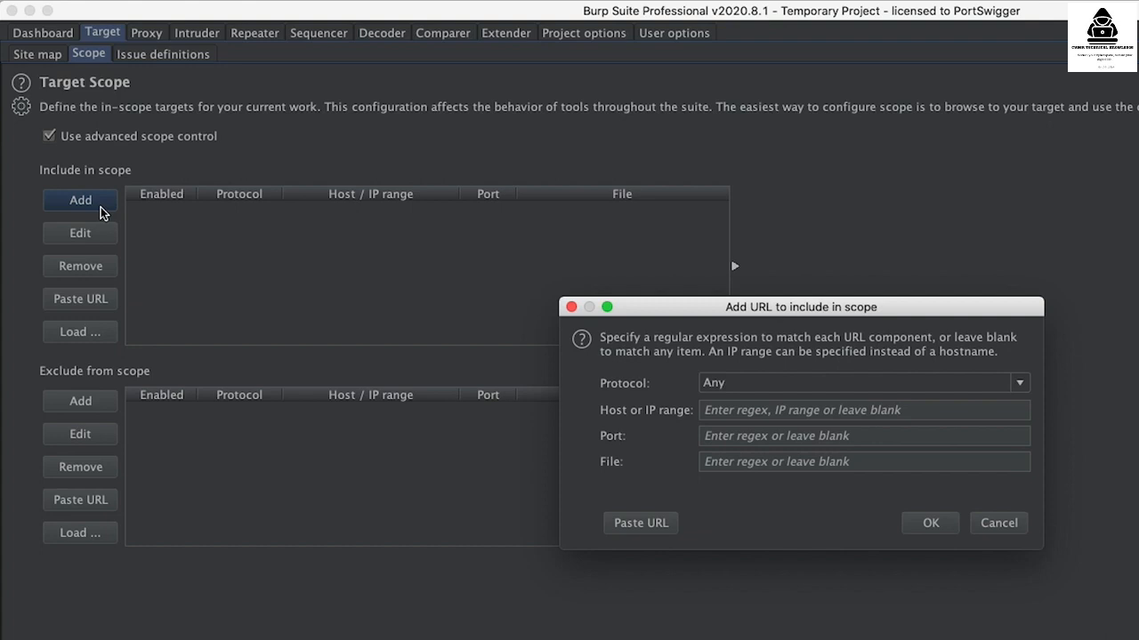
click(982, 527)
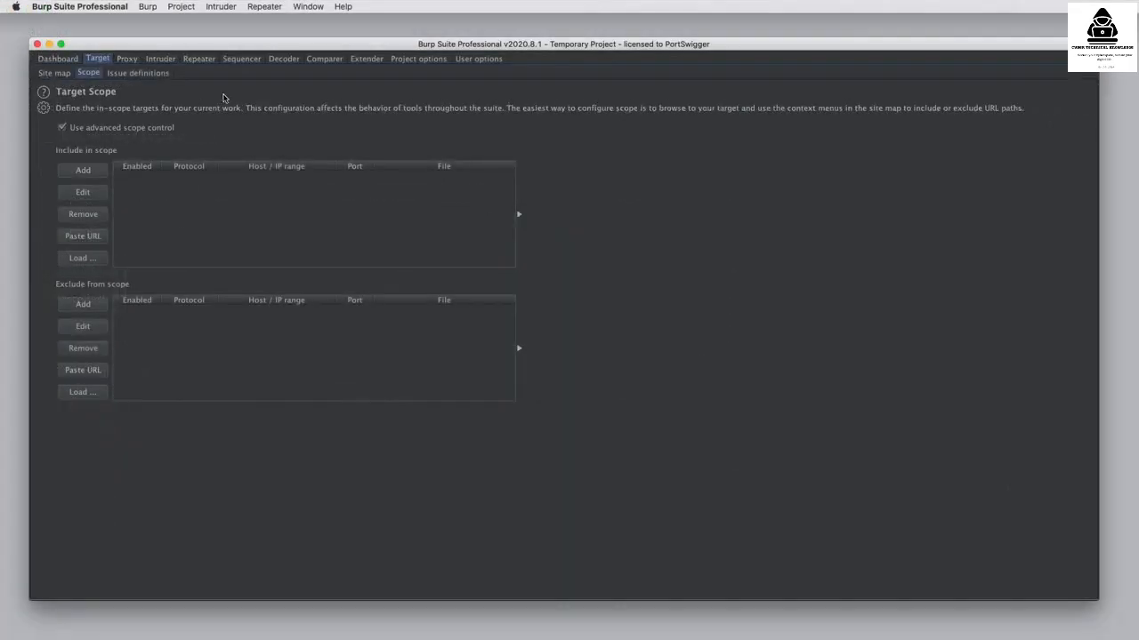
click(128, 59)
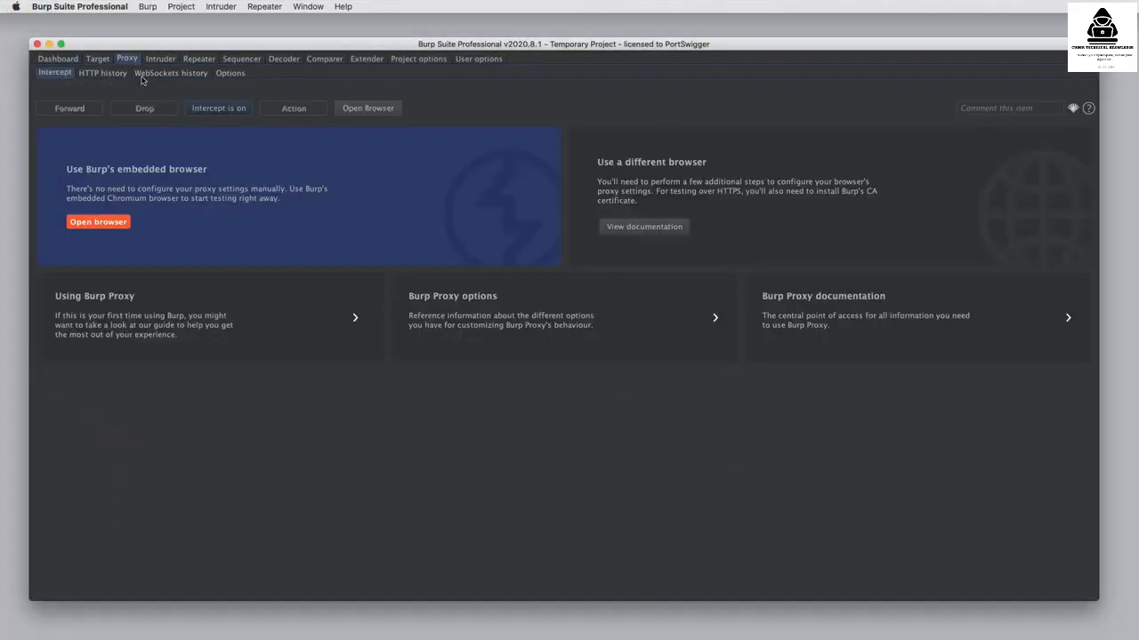
click(385, 113)
text(https://port)
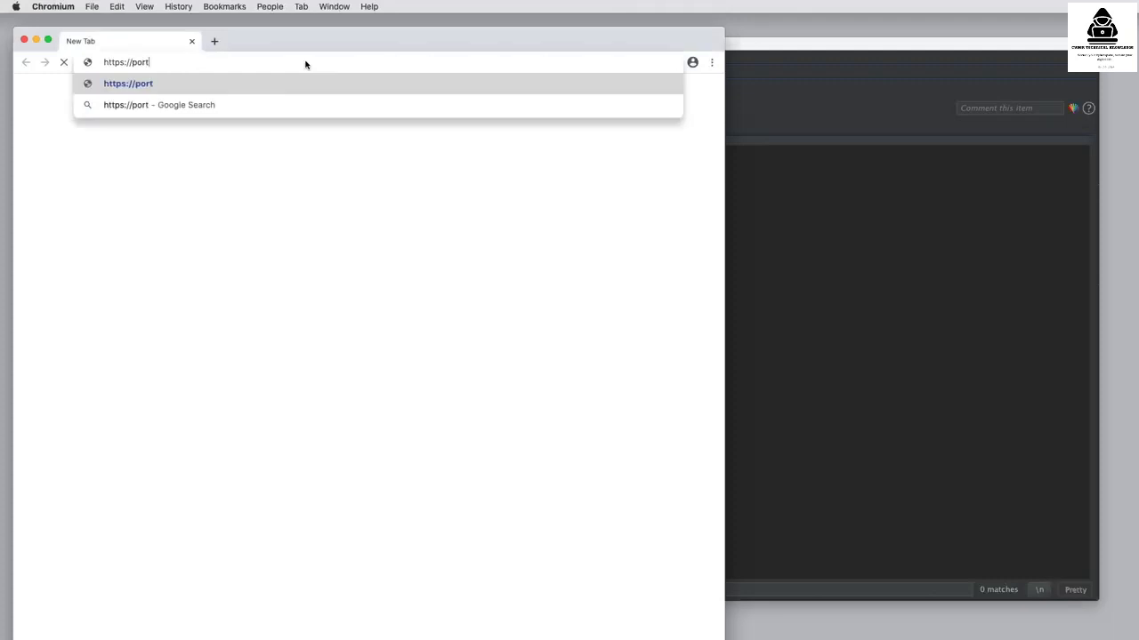
text(swigger.net)
key(Return)
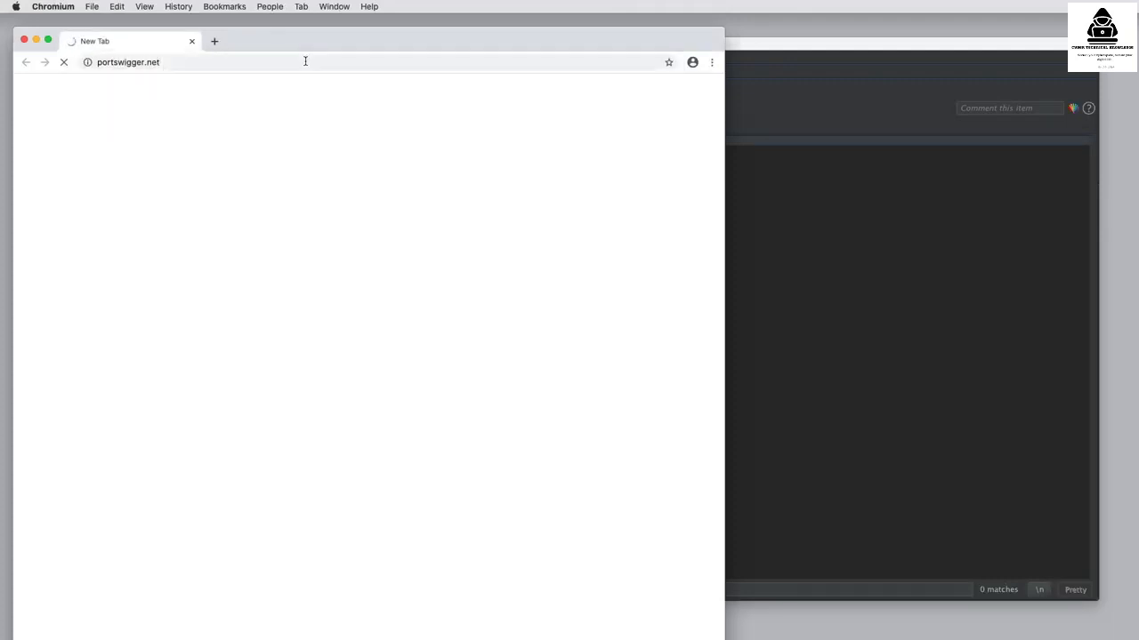
click(744, 216)
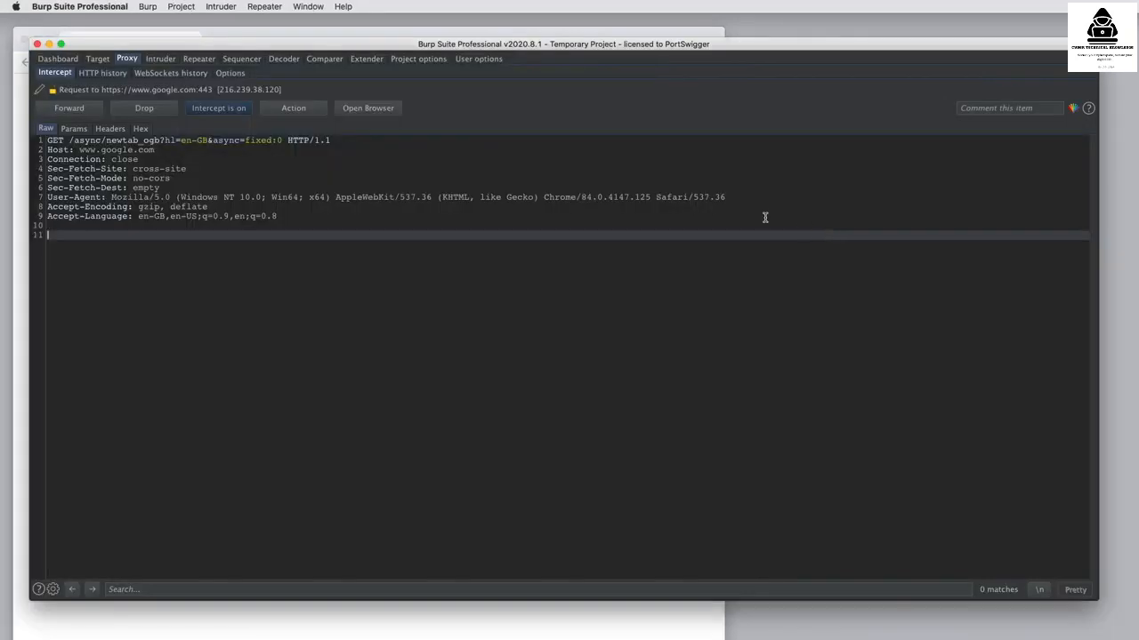
click(231, 107)
click(94, 59)
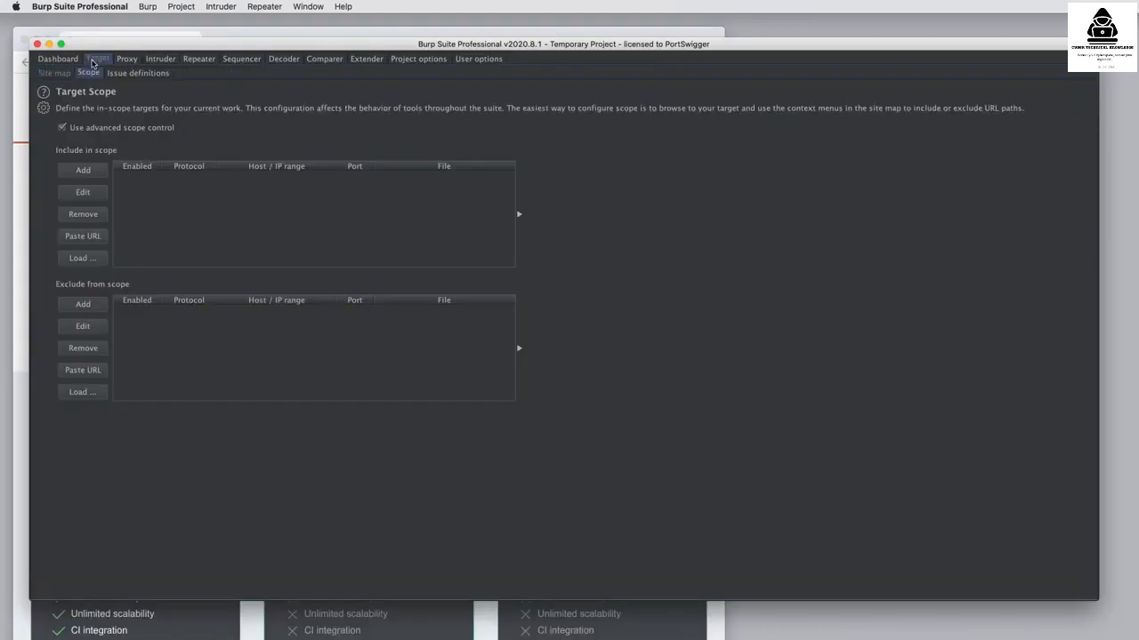
click(59, 74)
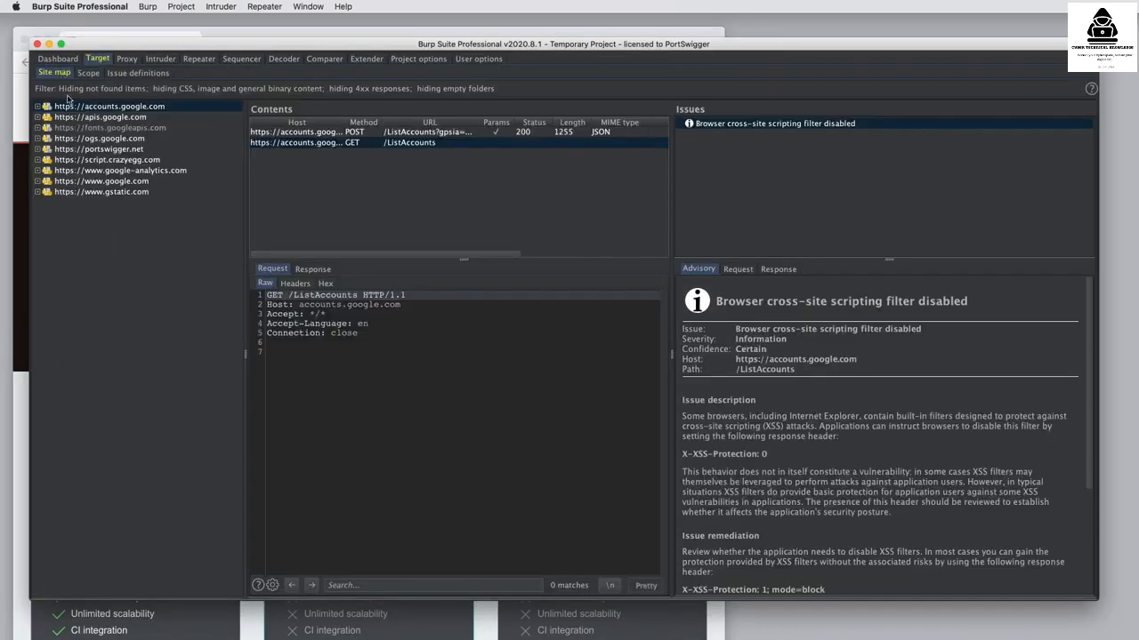
click(37, 149)
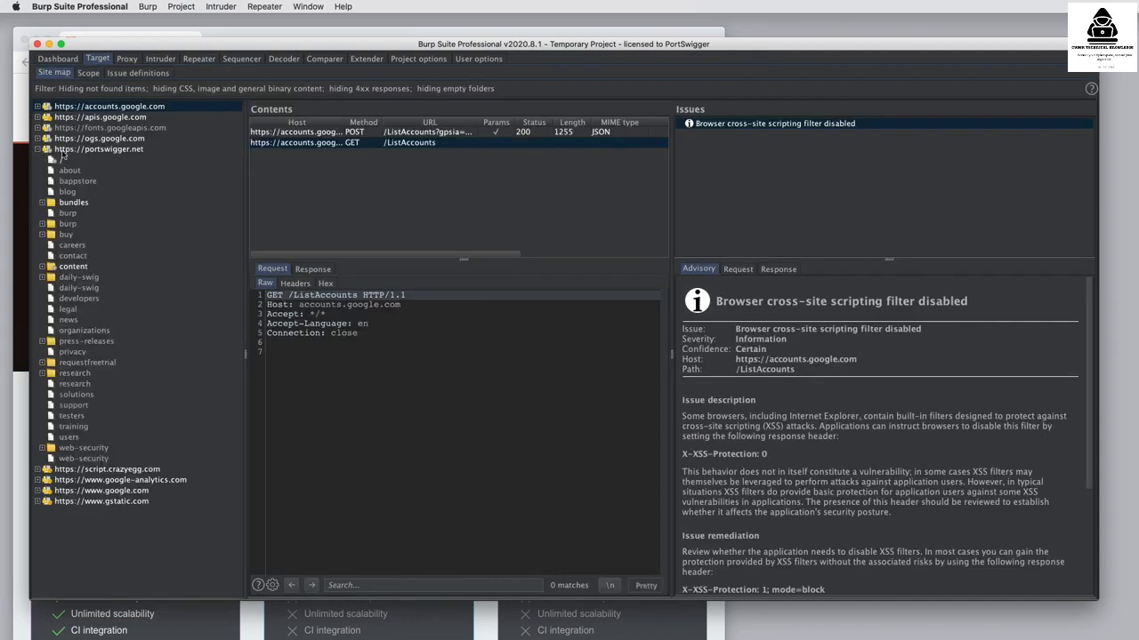
right_click(98, 153)
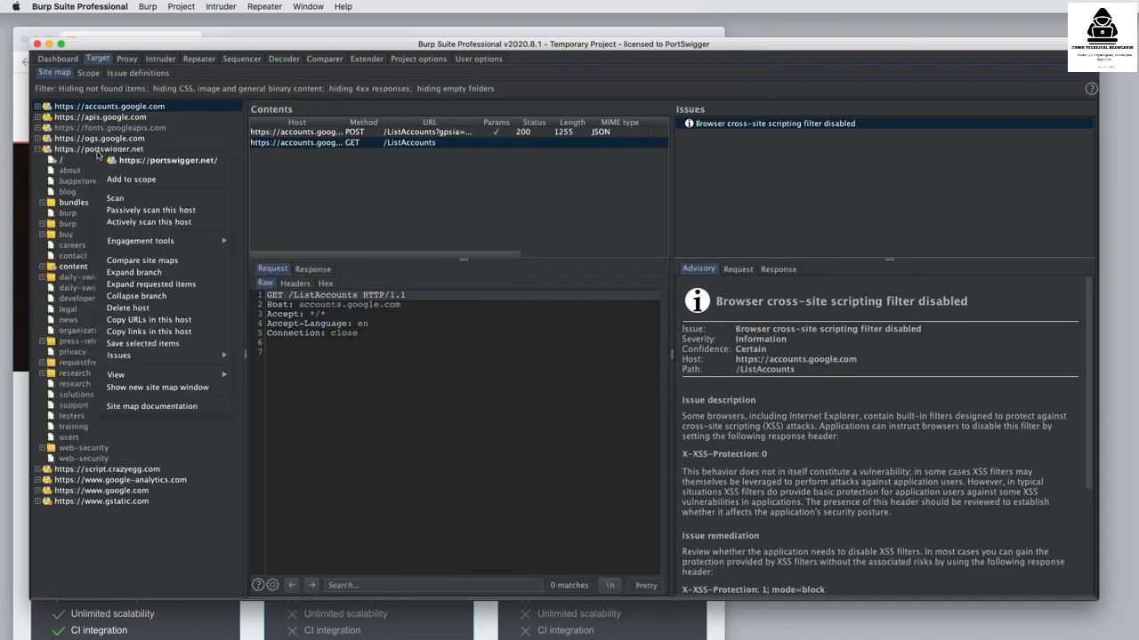
click(145, 180)
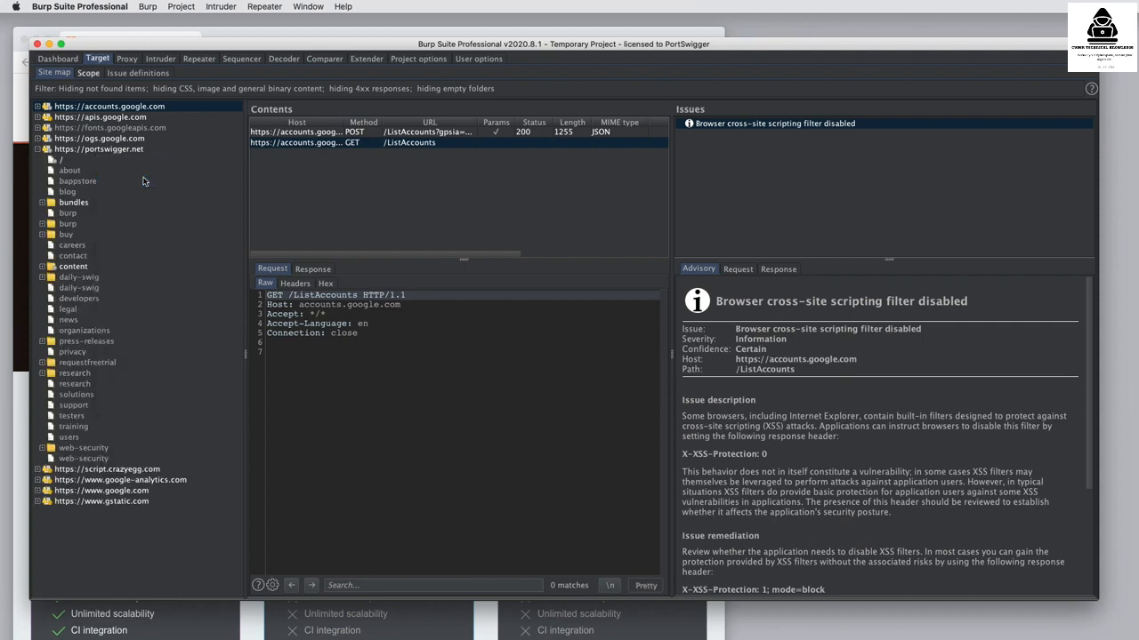
click(74, 203)
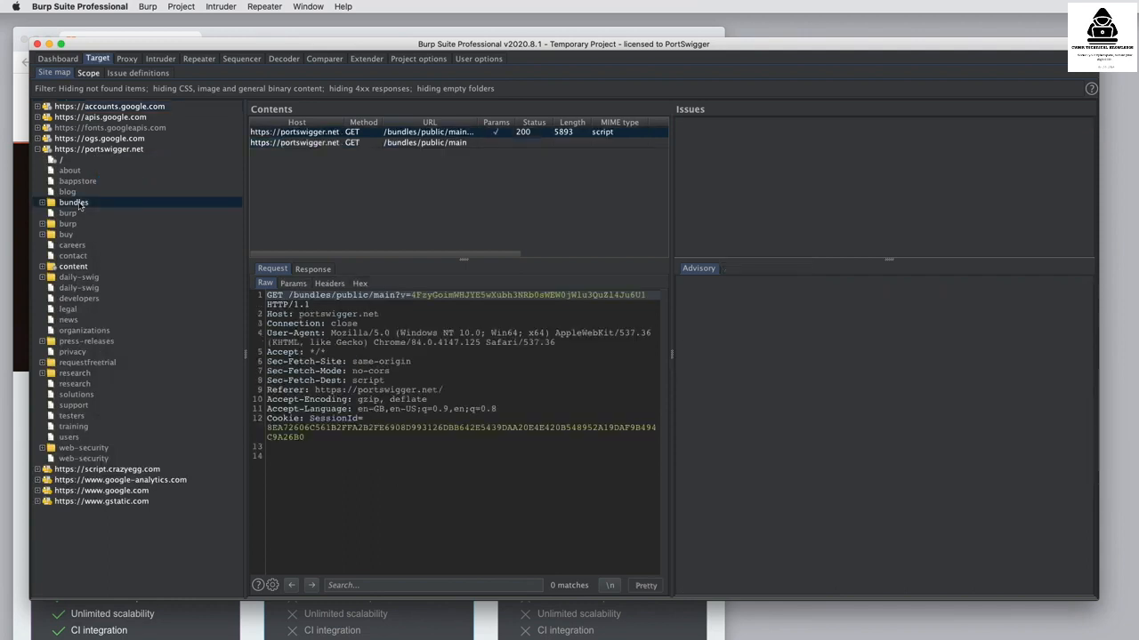
right_click(74, 204)
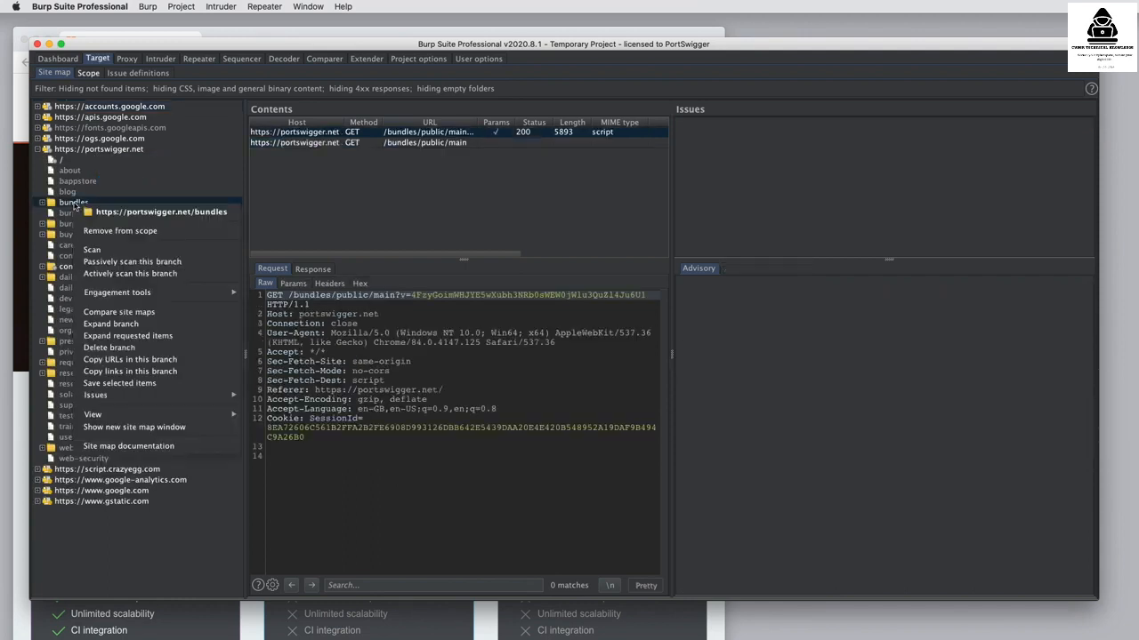
click(128, 233)
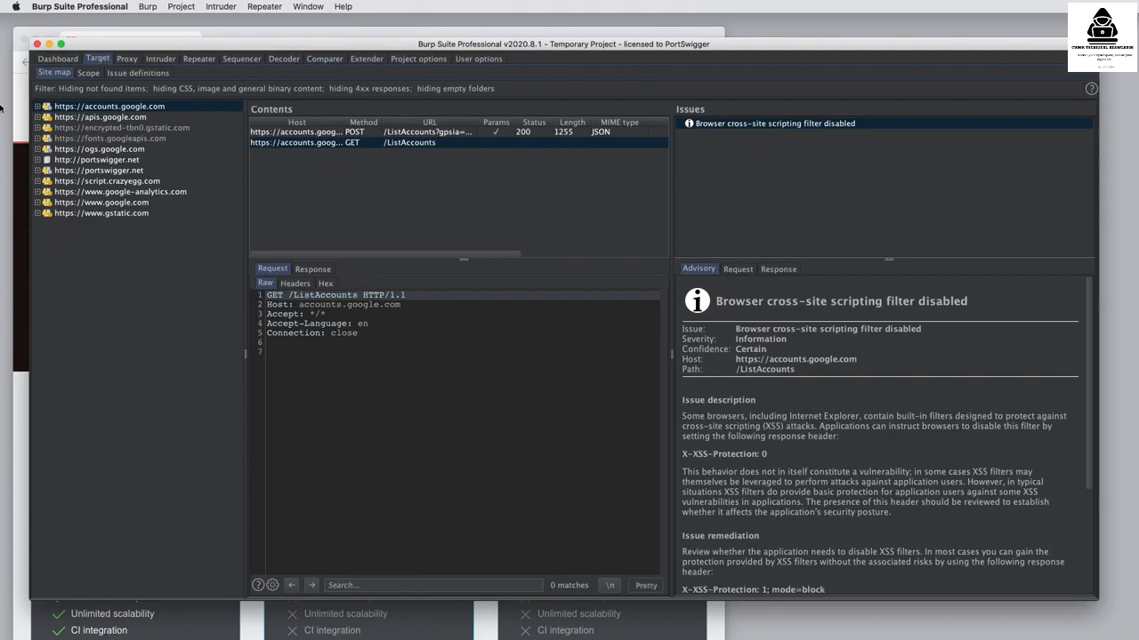
right_click(100, 170)
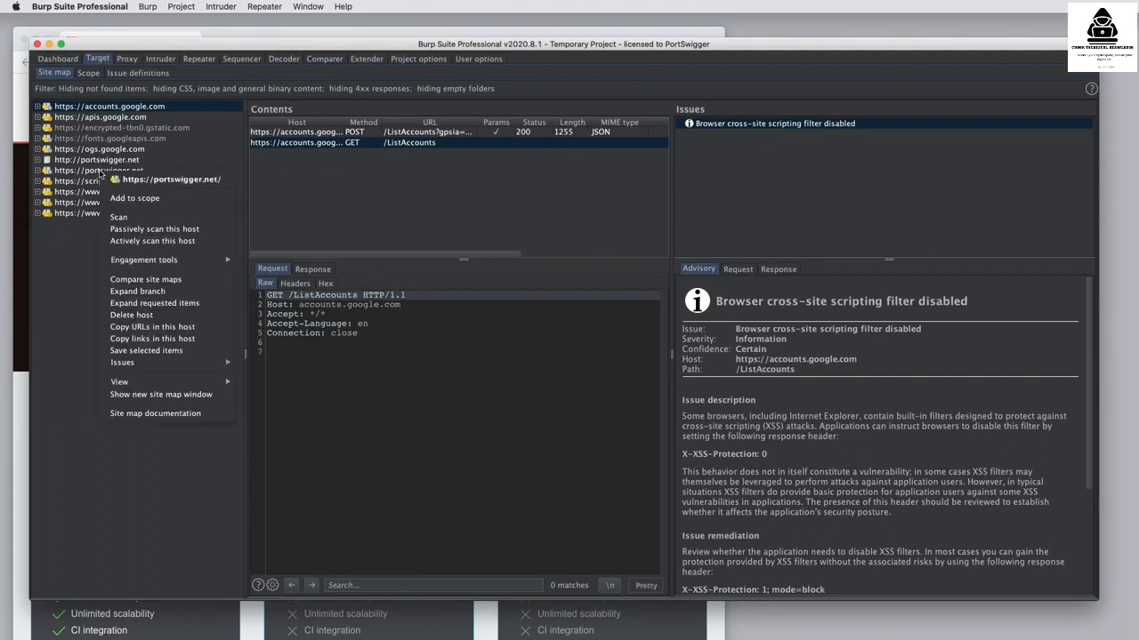
click(126, 199)
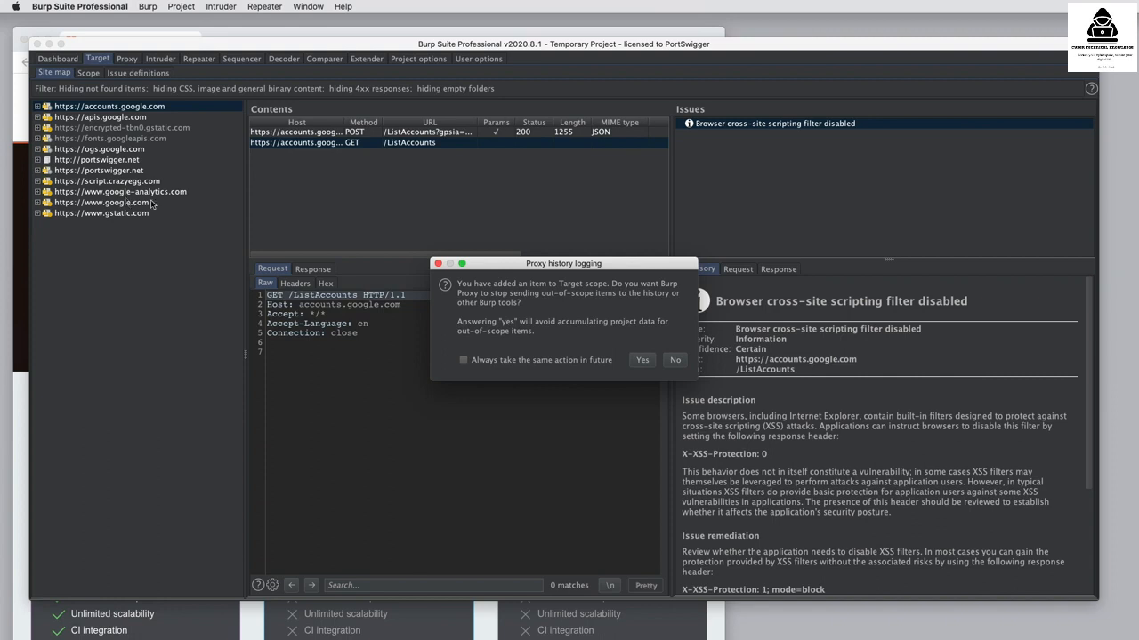
click(675, 360)
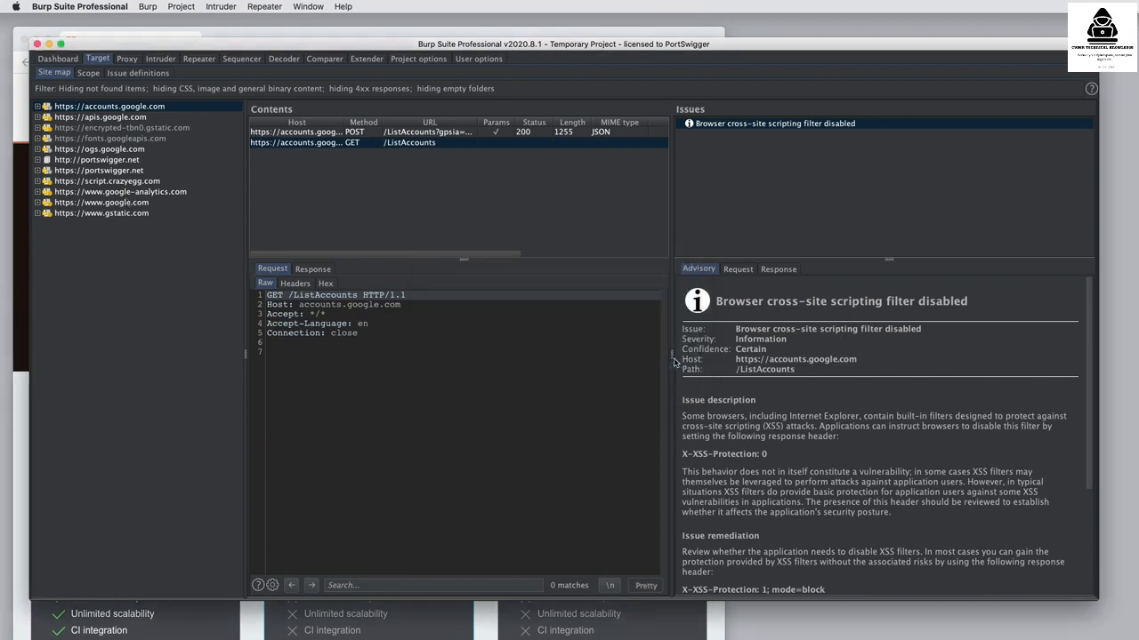
click(165, 90)
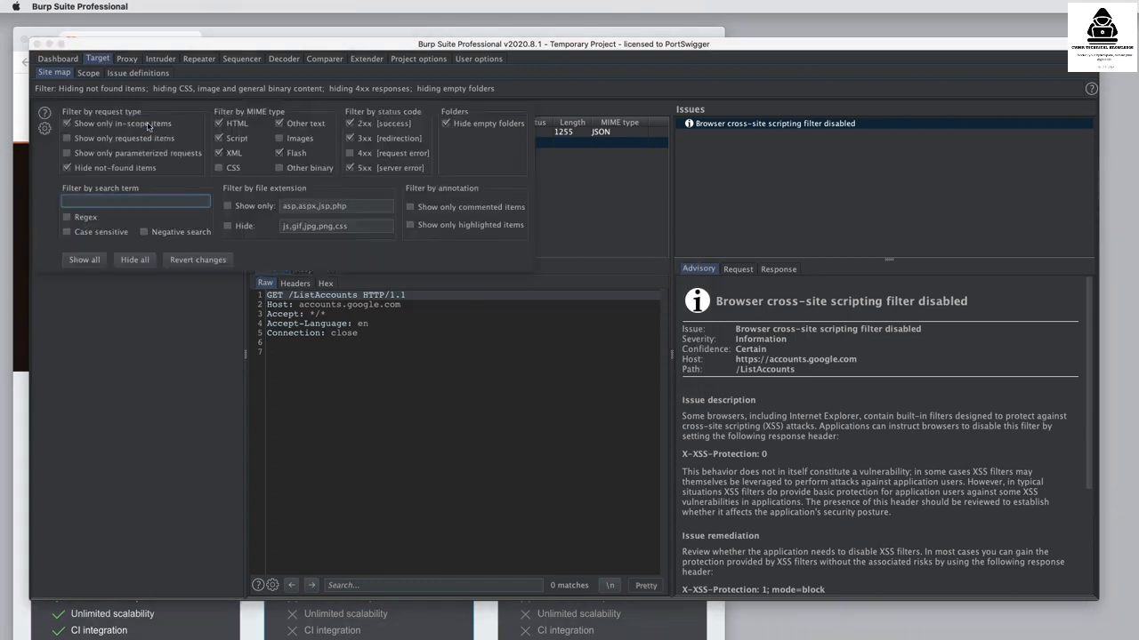
click(147, 125)
click(184, 339)
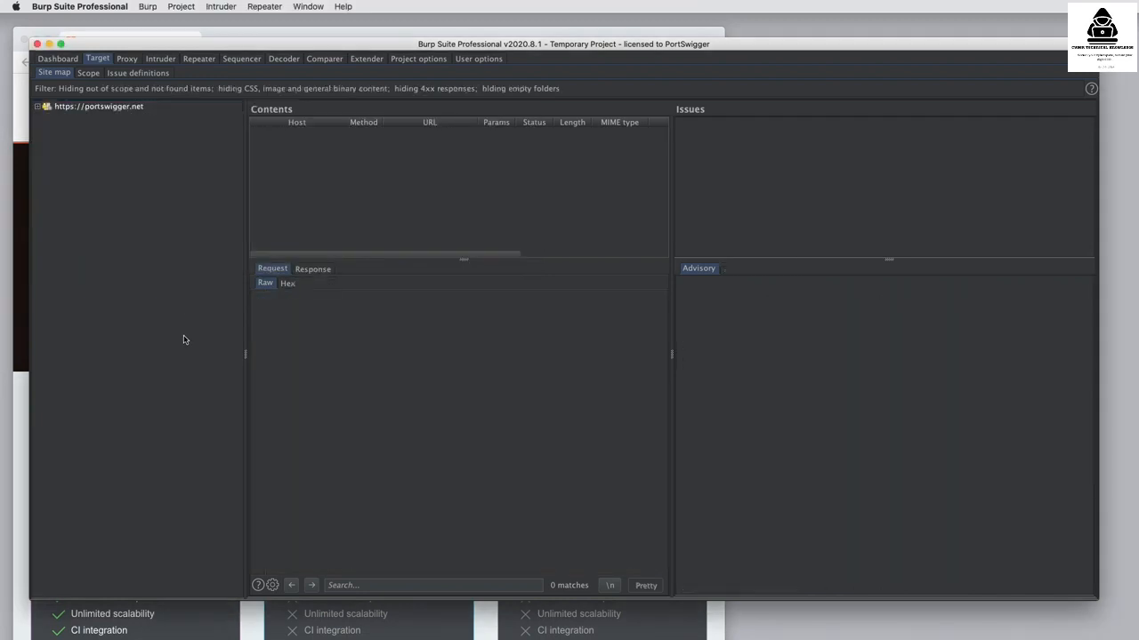
click(118, 107)
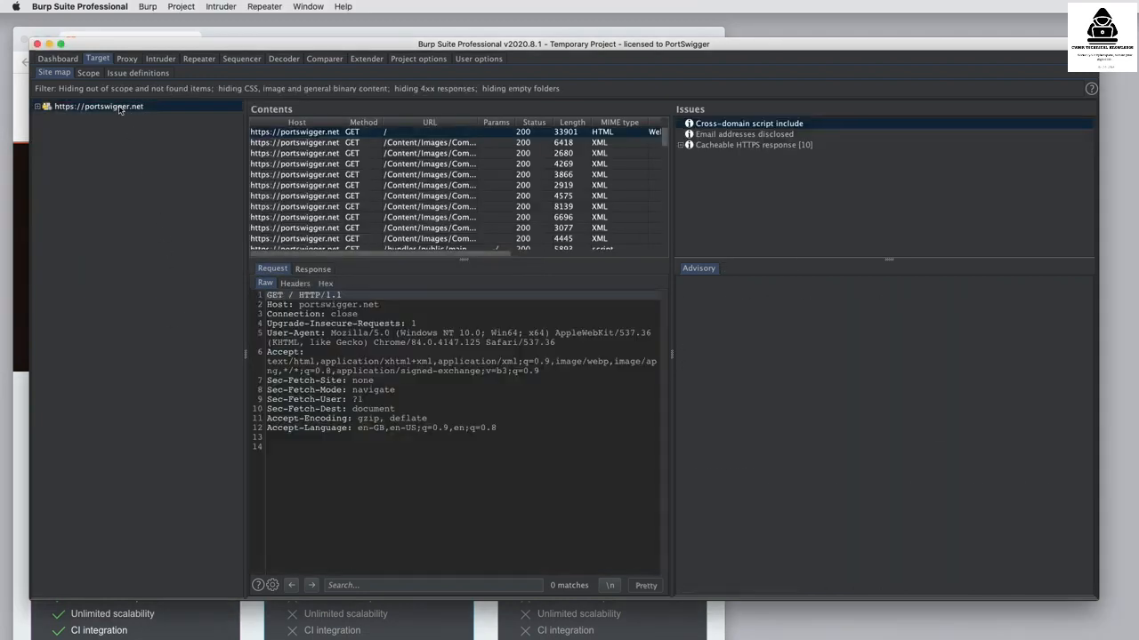
- Filter the proxy's HTTP history to show only in-scope items
click(129, 63)
click(109, 75)
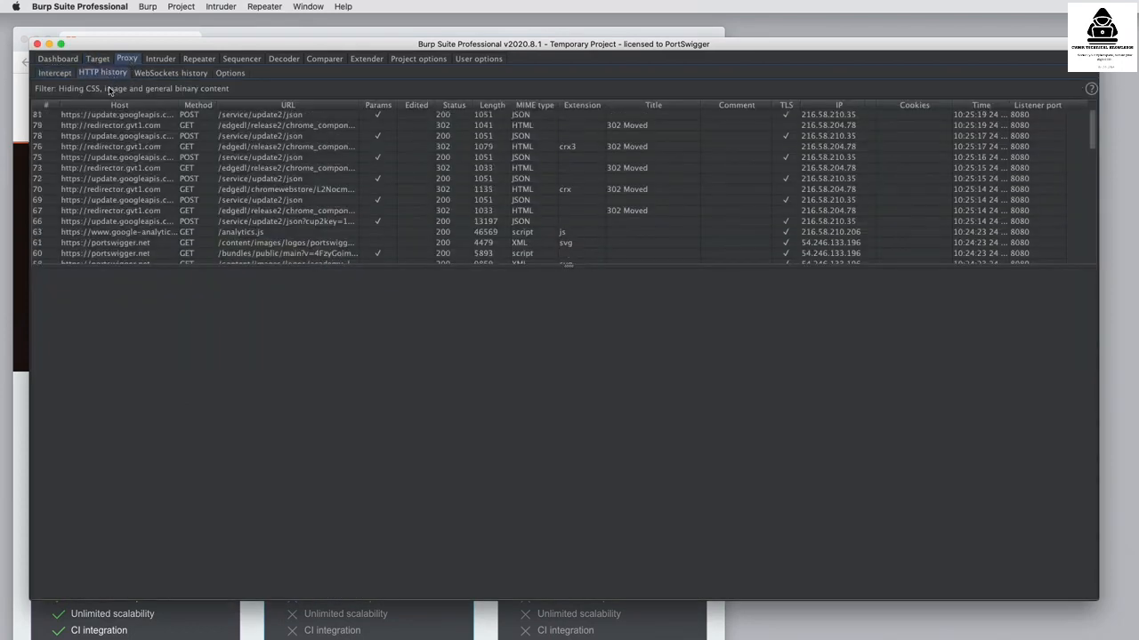
click(111, 89)
click(100, 125)
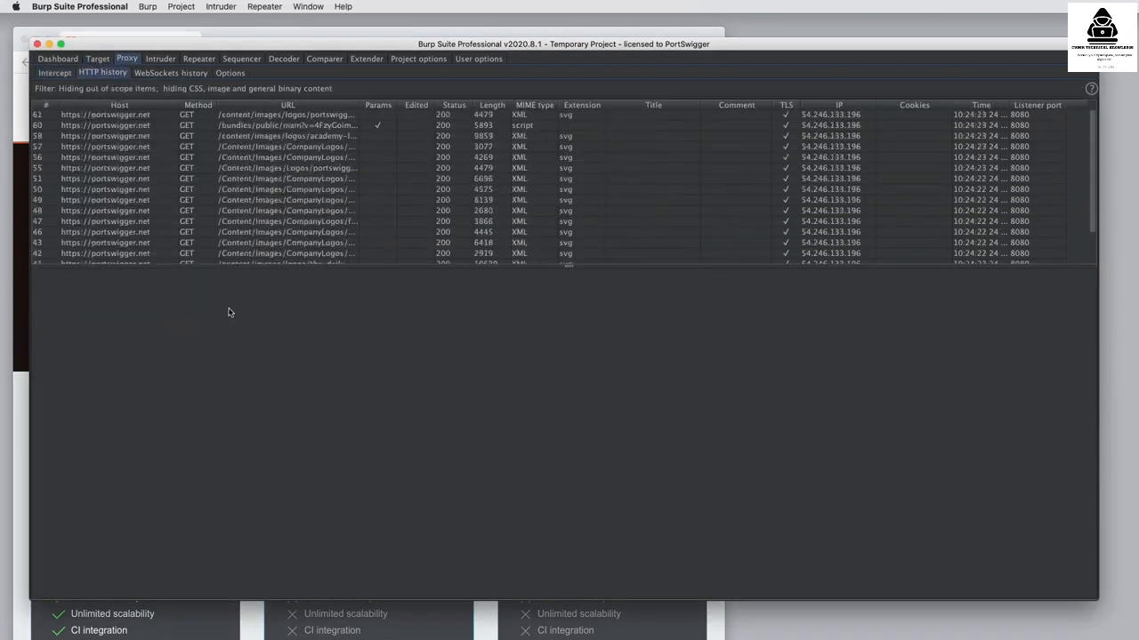
click(231, 312)
- Enable the client request interception rule "And URL Is in target scope" and return to the dashboard
click(230, 73)
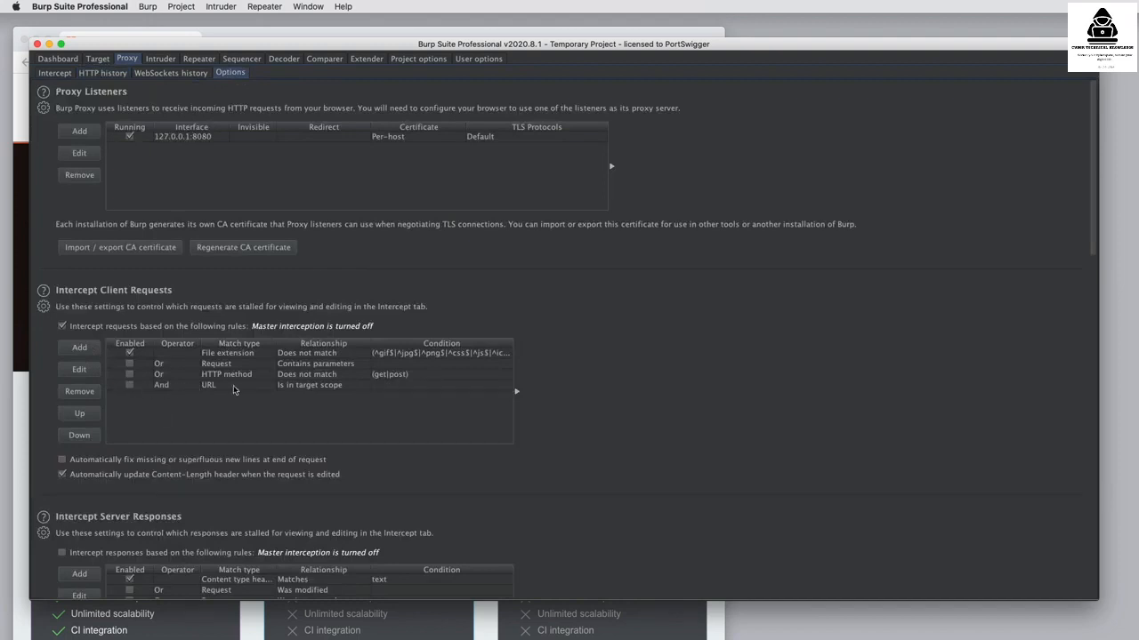
click(129, 386)
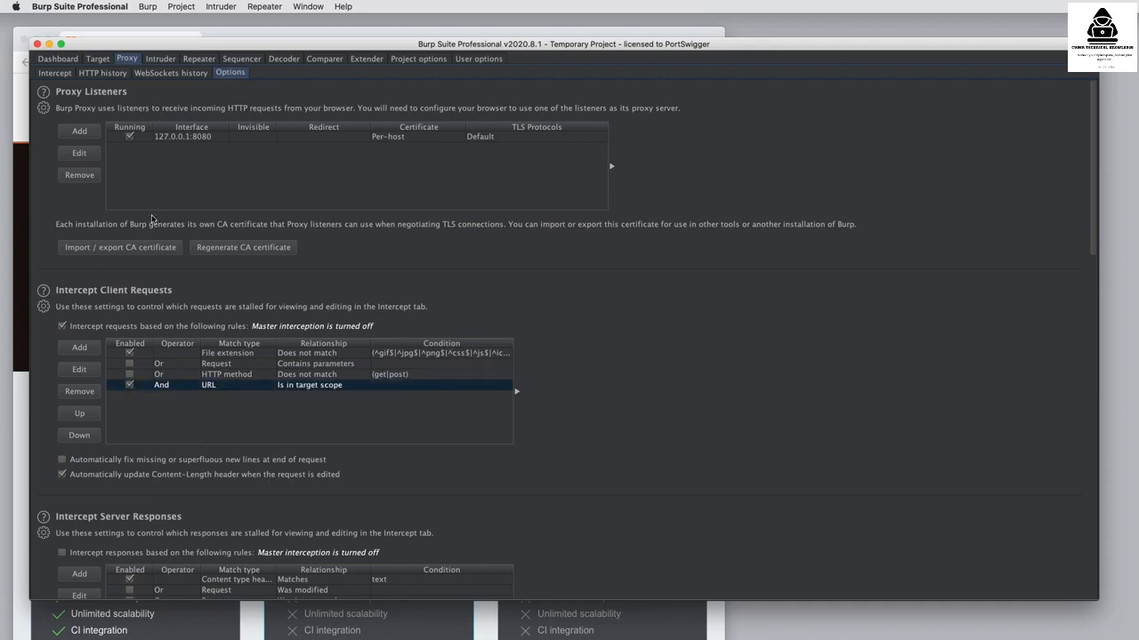
click(63, 59)
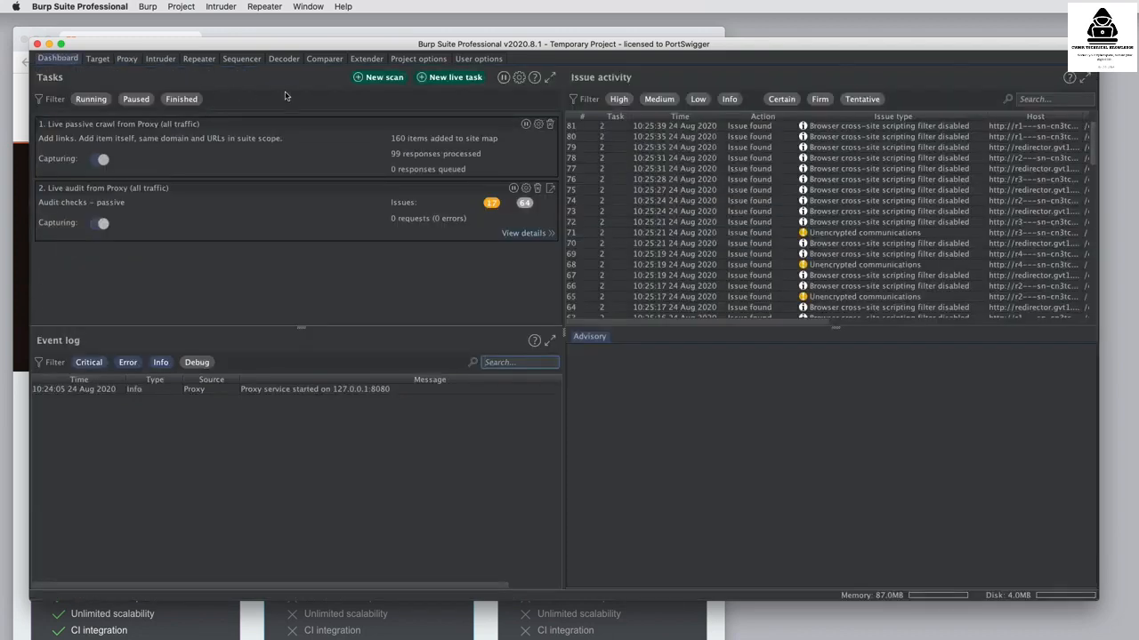
- Examine the Miscellaneous crawl settings in a new crawling configuration for a new scan, and cancel without saving
click(385, 77)
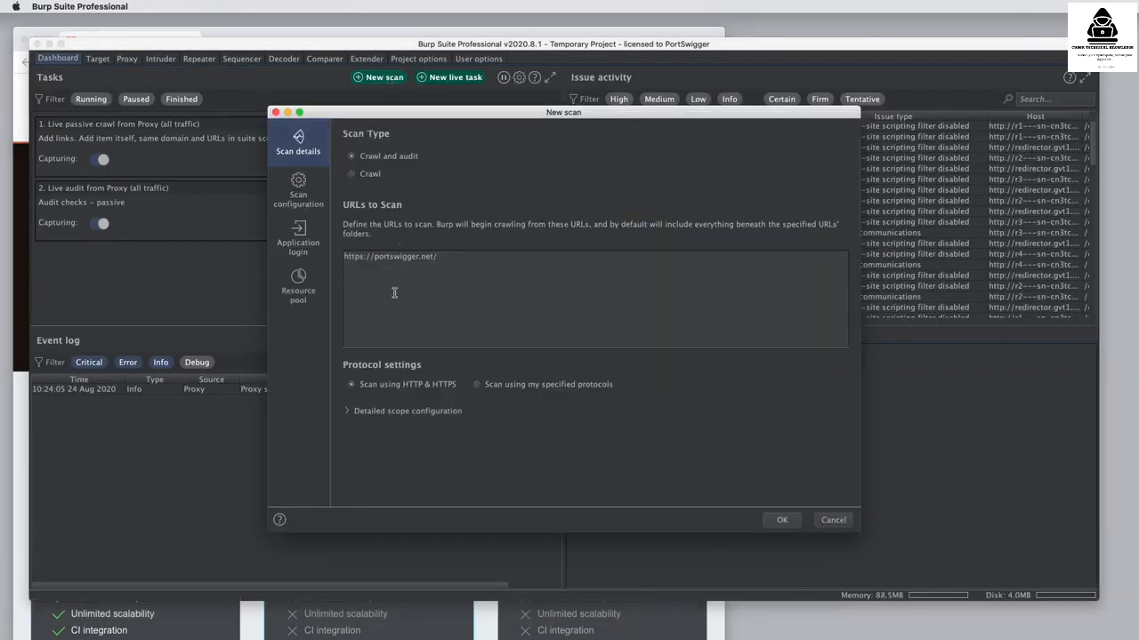
click(311, 204)
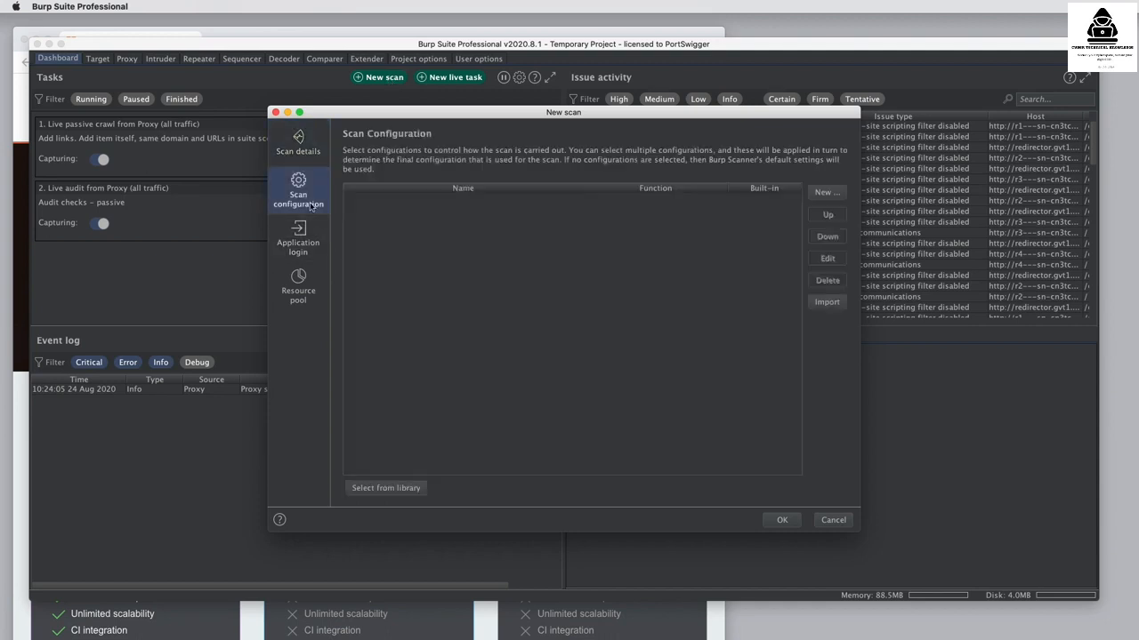
click(822, 193)
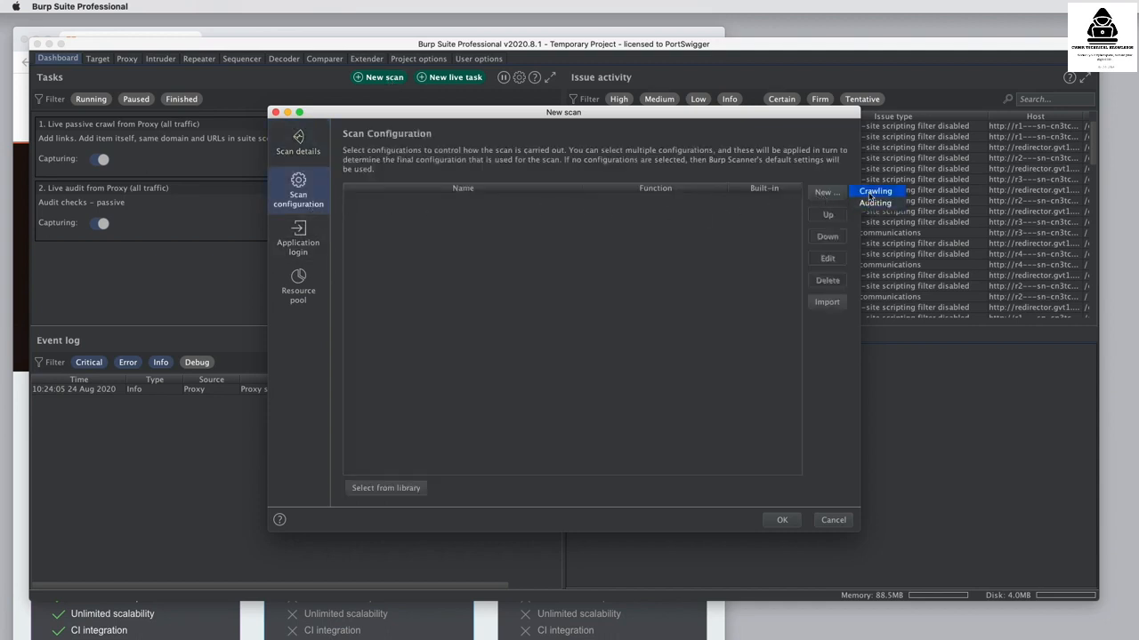
click(869, 193)
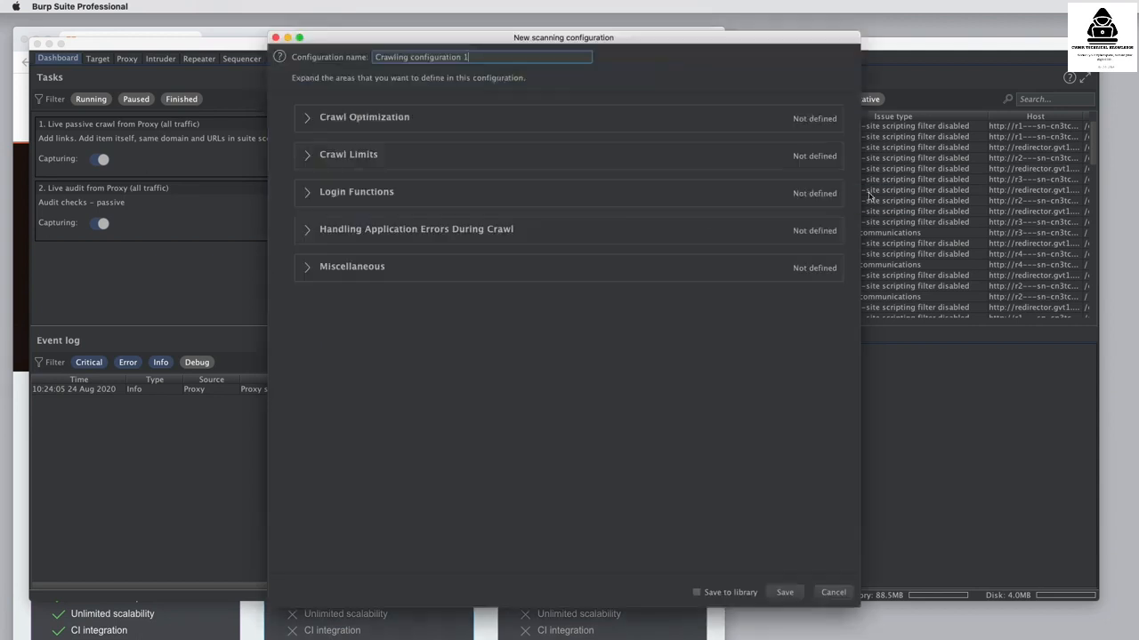
click(311, 270)
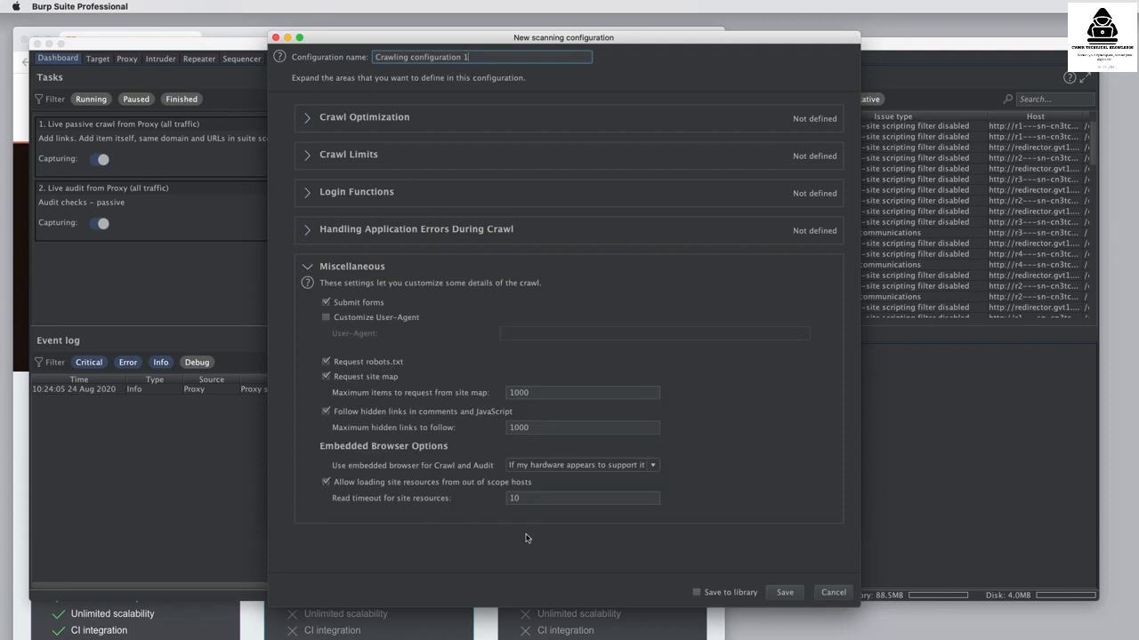
click(835, 593)
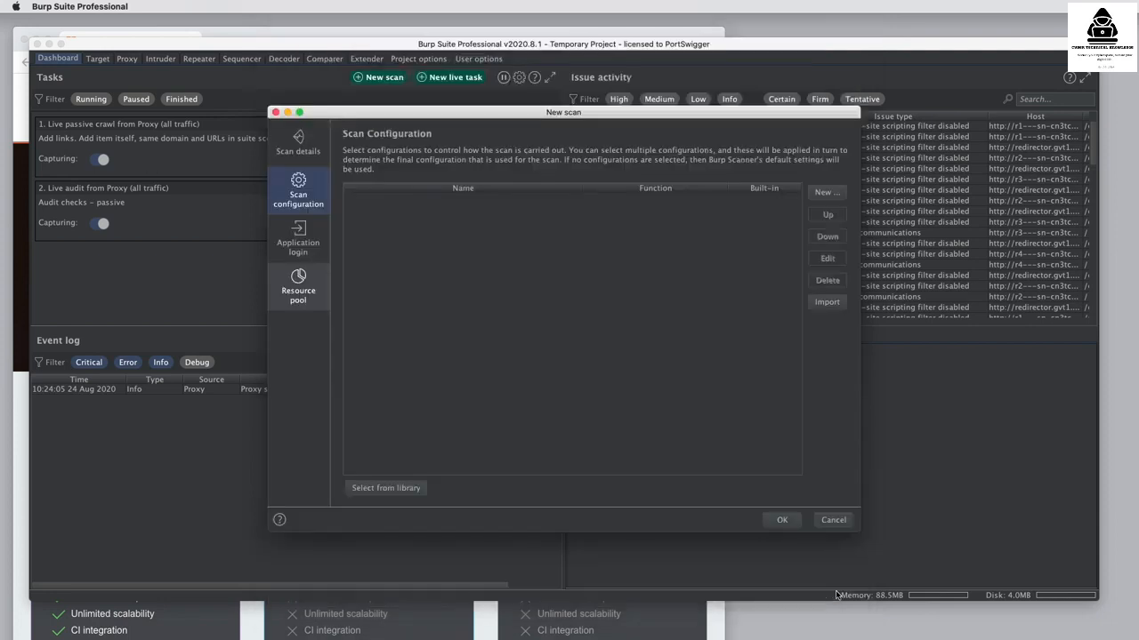
click(836, 521)
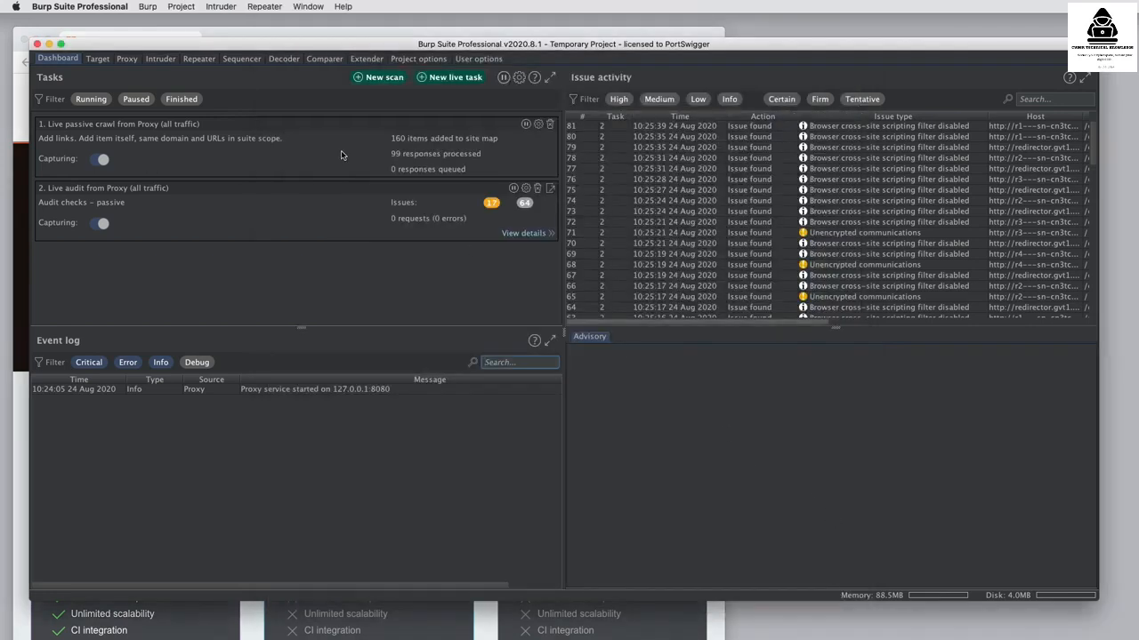
- Check the URL scope choices for a new live task and the in-scope option in Burp's search, closing both without changes
click(452, 78)
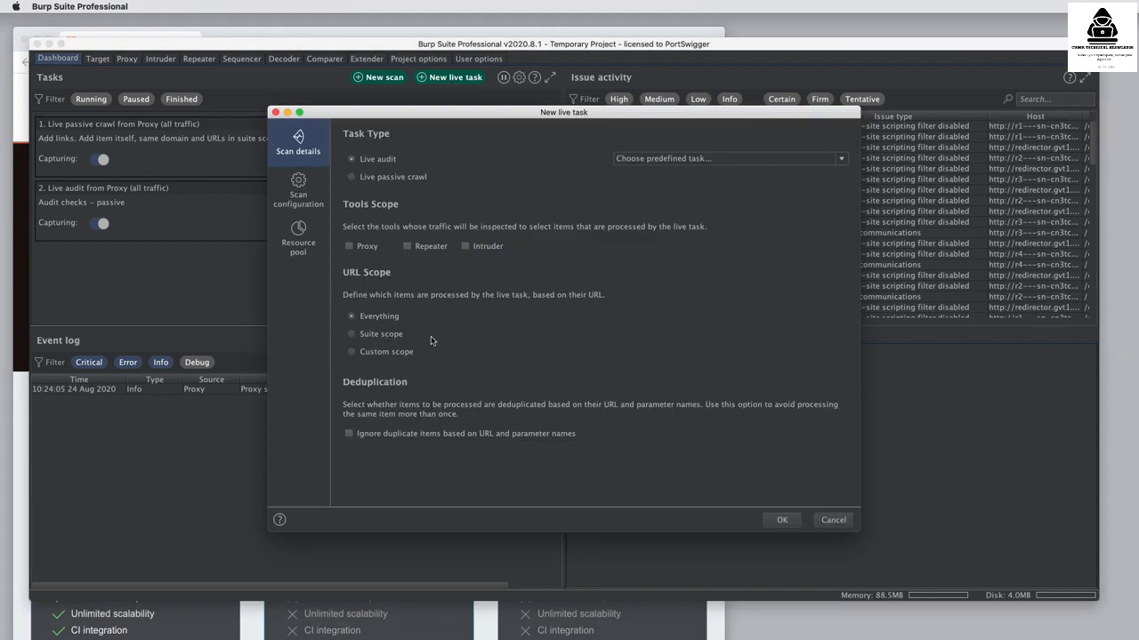
click(841, 523)
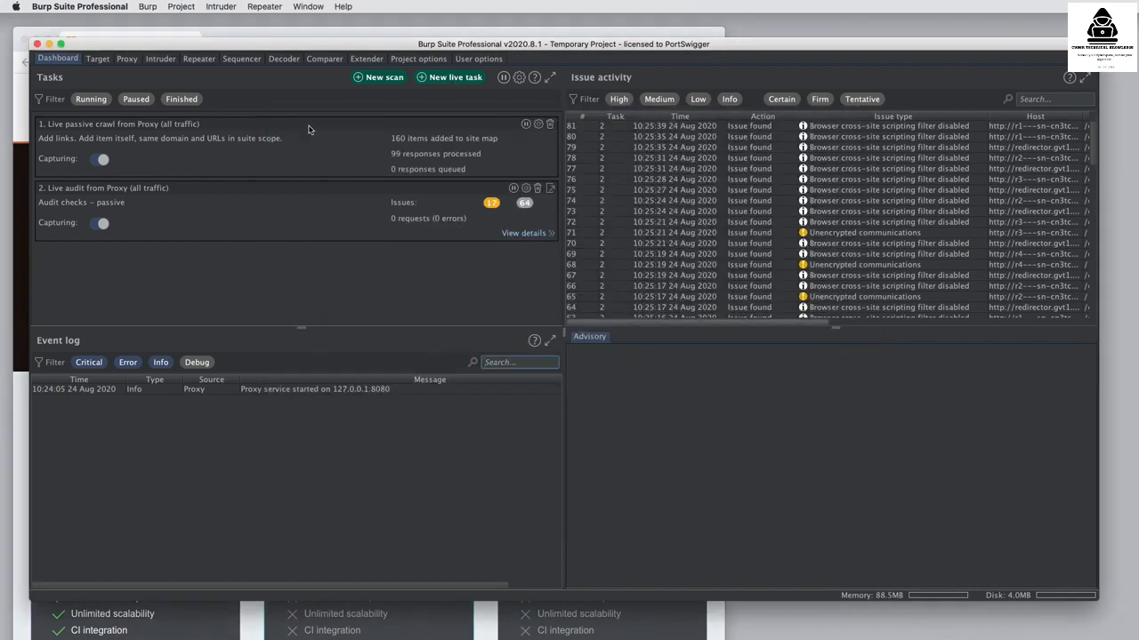
click(148, 7)
click(153, 21)
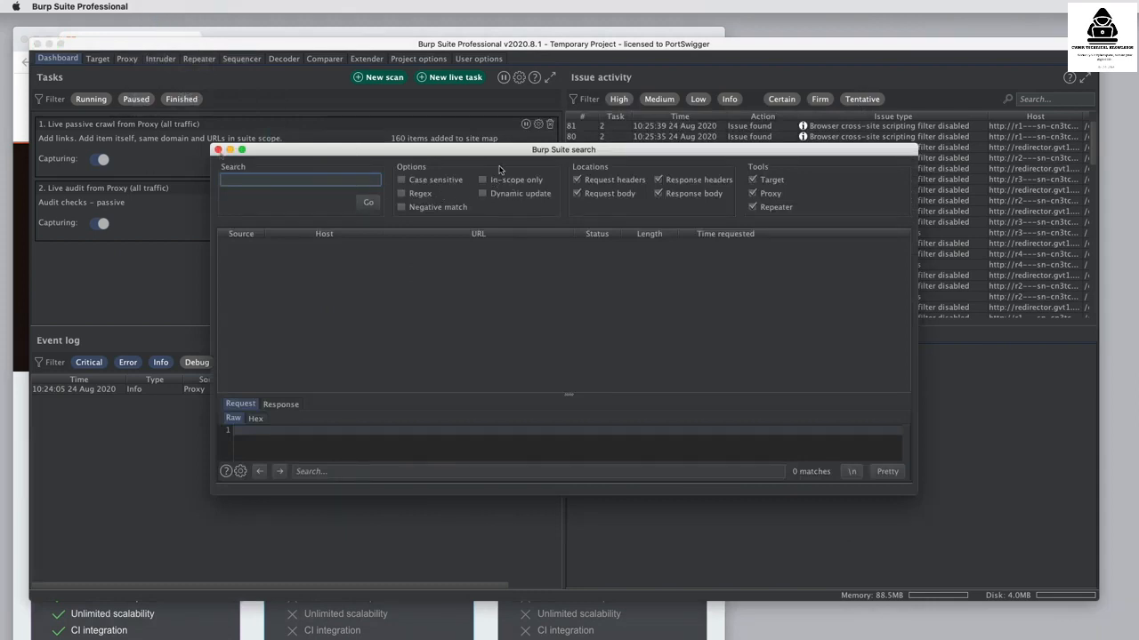
click(218, 149)
- Check the in-scope-only option for saving a copy of the project, and cancel the save
click(150, 8)
mouse_move(178, 8)
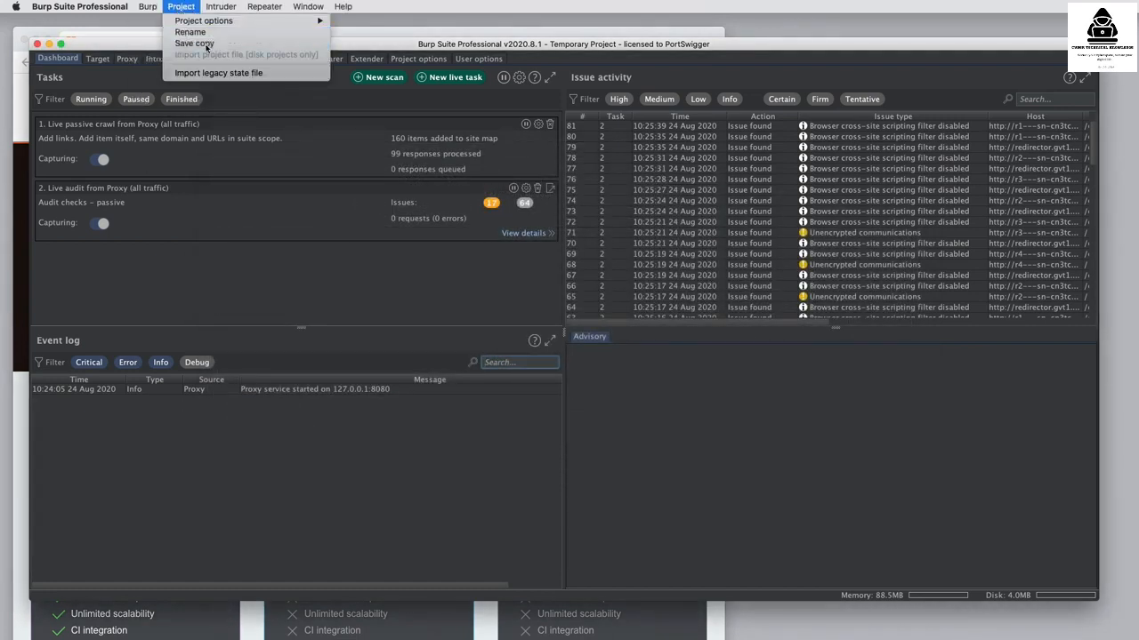
click(199, 44)
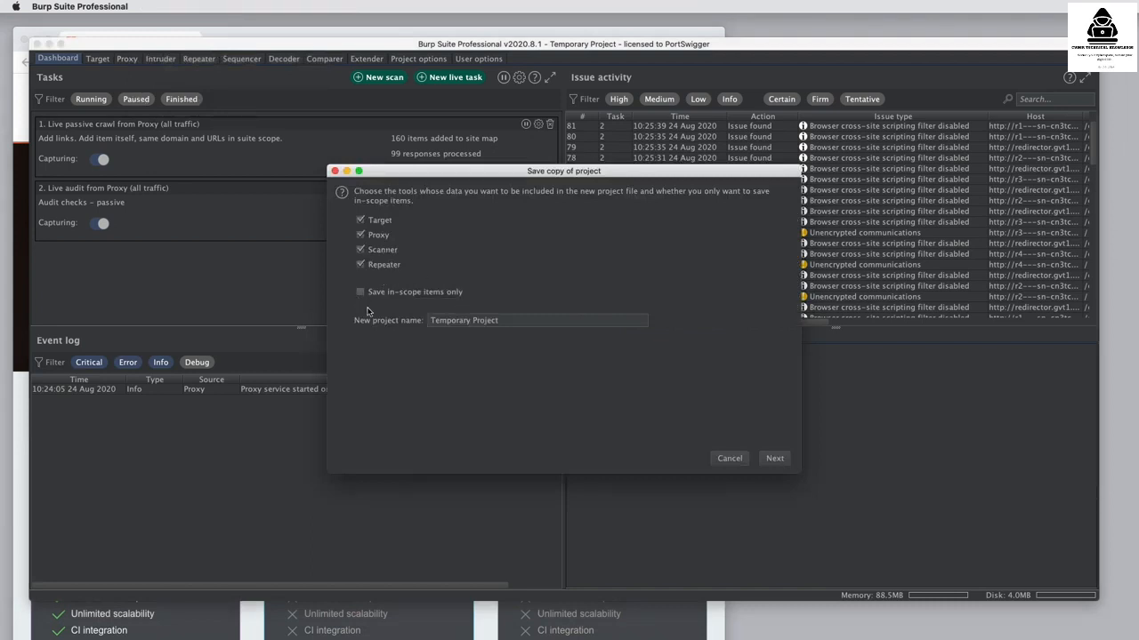
click(731, 459)
- Review Intruder's attack options down to the Redirections settings, including the choice to follow in-scope redirections only
click(162, 59)
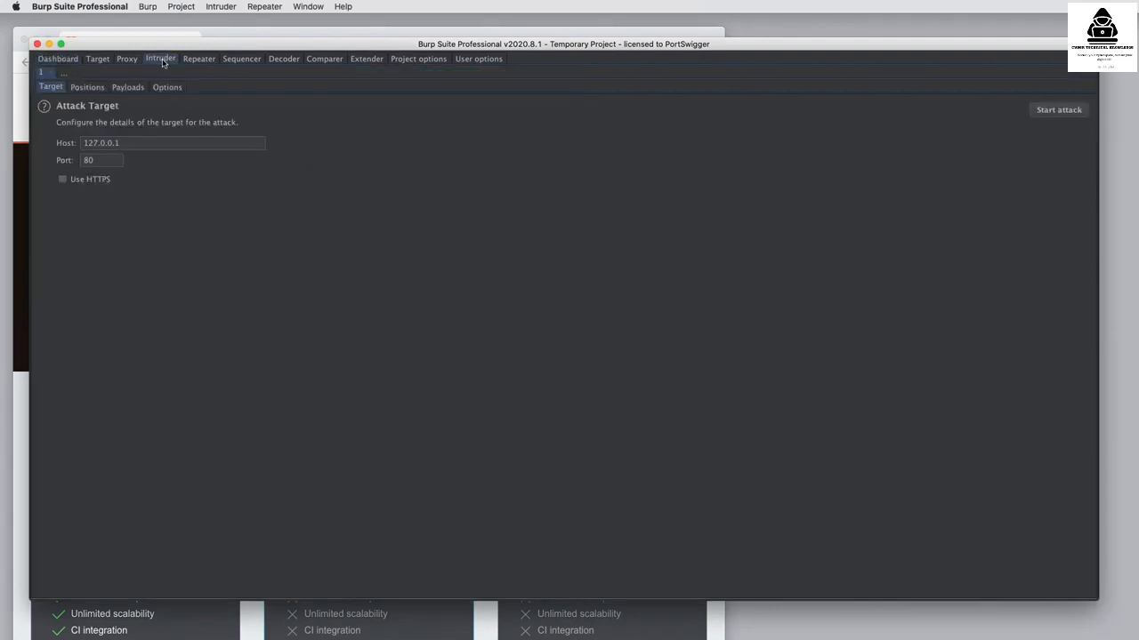
click(167, 87)
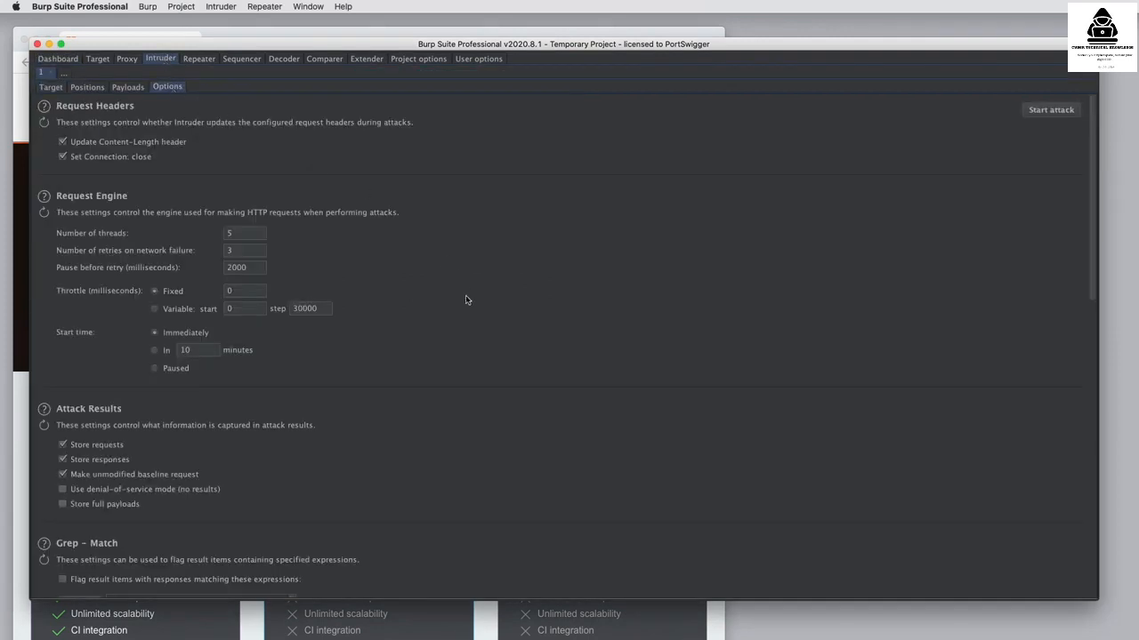
scroll(469, 300, down, 10)
scroll(472, 301, down, 5)
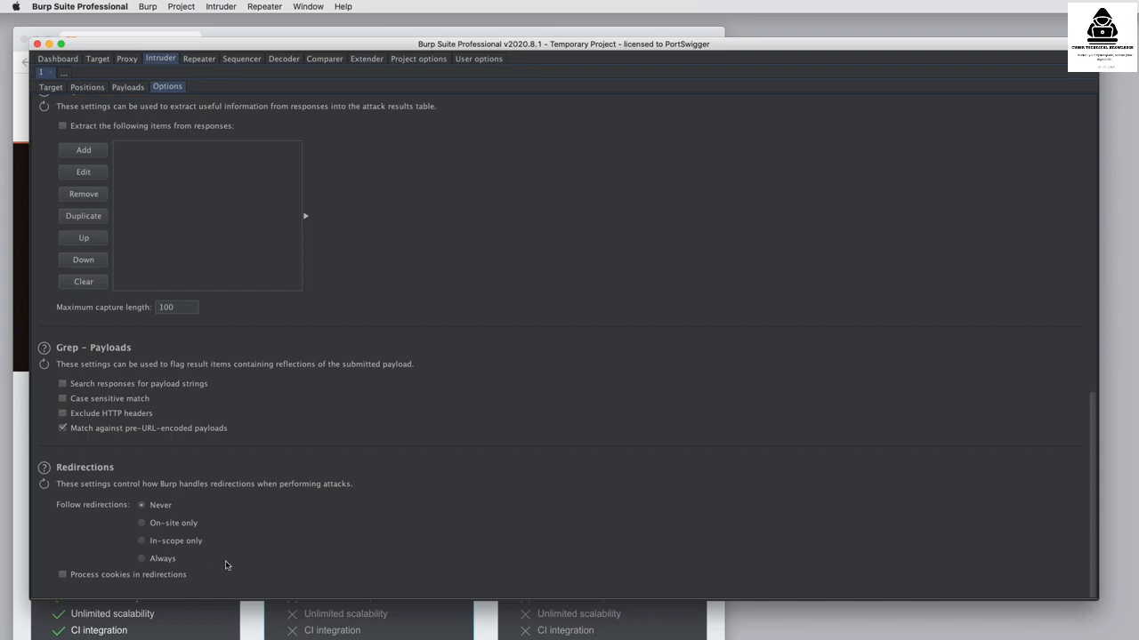
- Inspect Repeater's choices for following redirections, including In-scope only
click(265, 7)
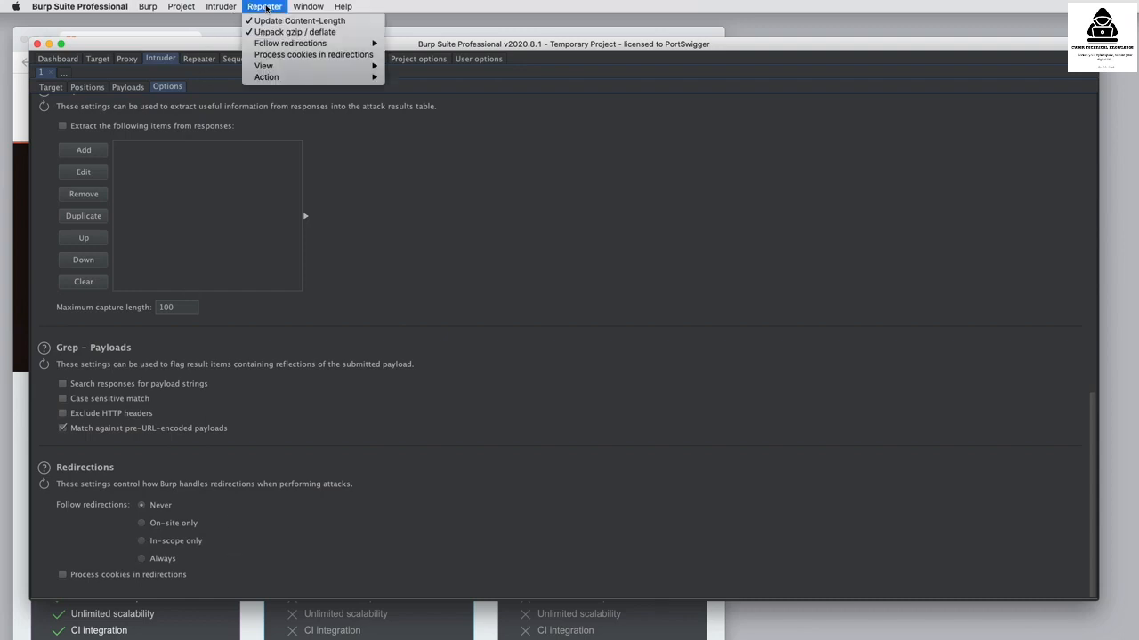
mouse_move(315, 44)
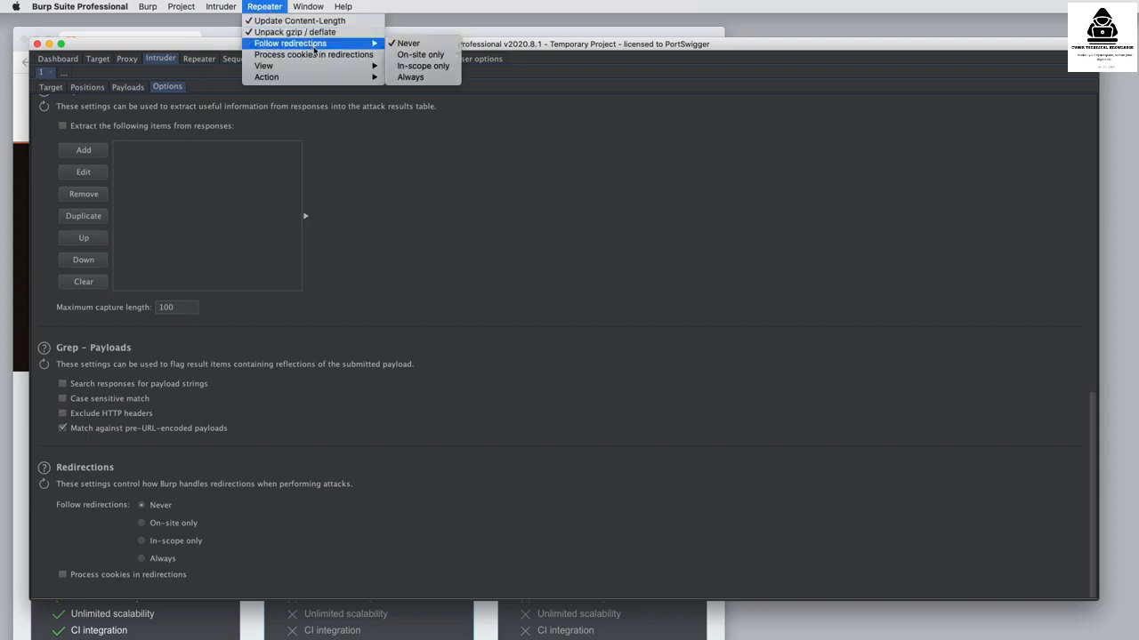
click(426, 76)
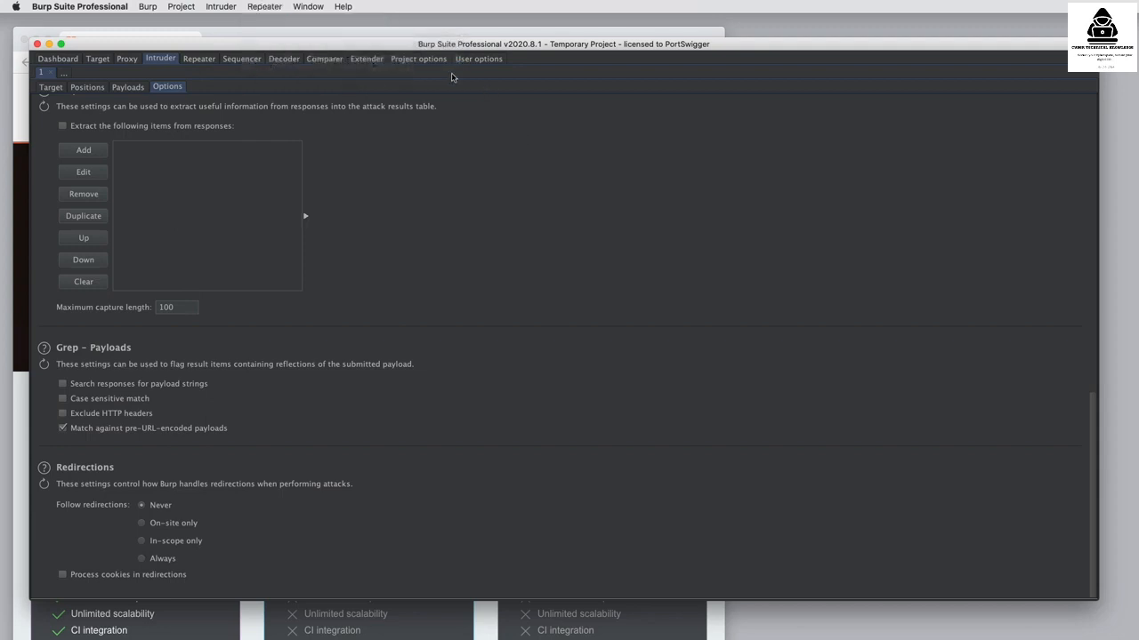
- Examine the tools and URL scope settings of a new session handling rule in the project options, and cancel it
click(428, 61)
click(158, 75)
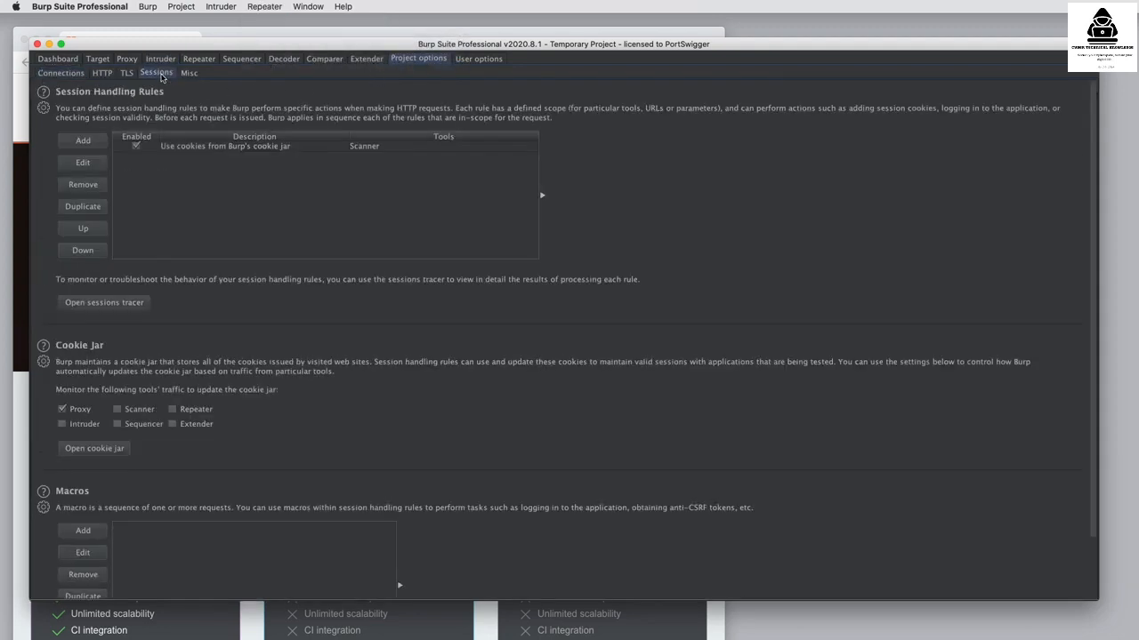
click(94, 143)
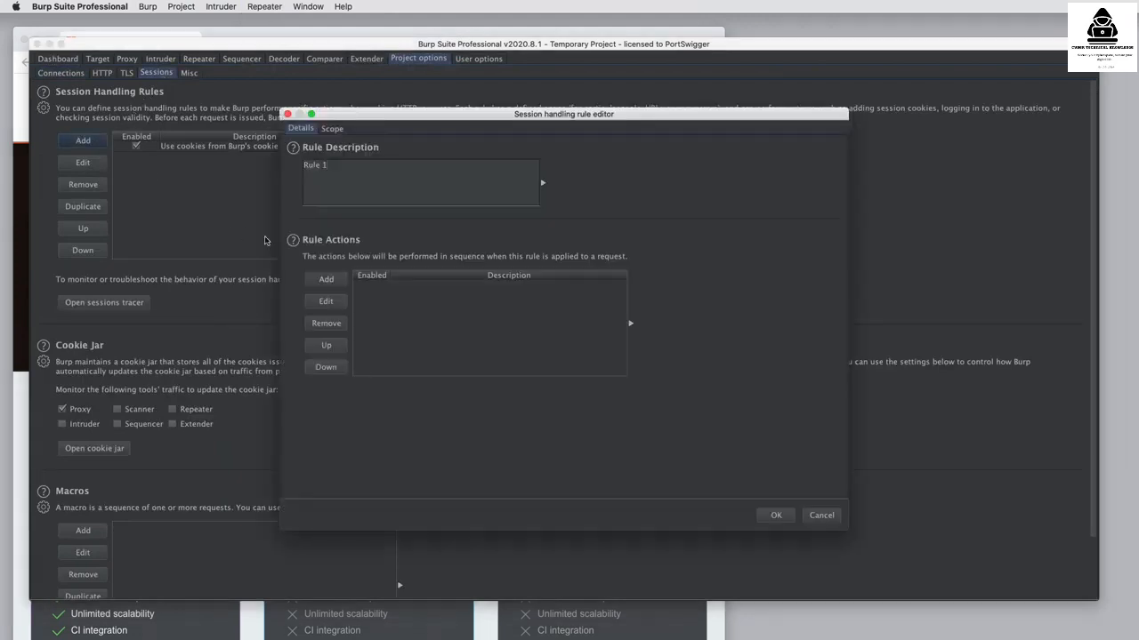
click(335, 130)
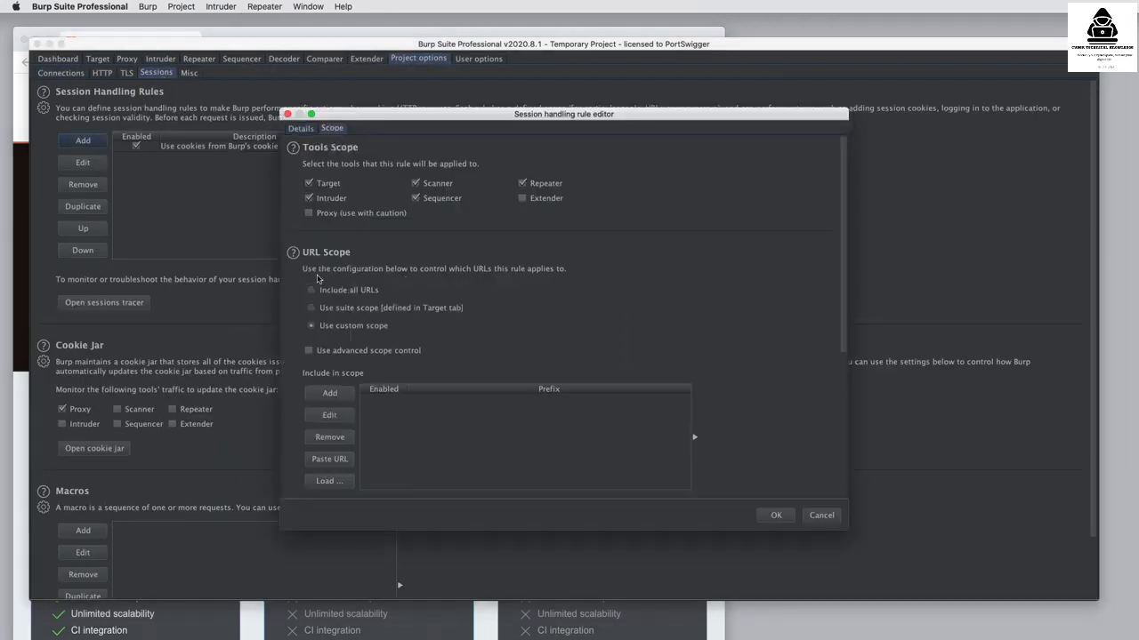
click(819, 517)
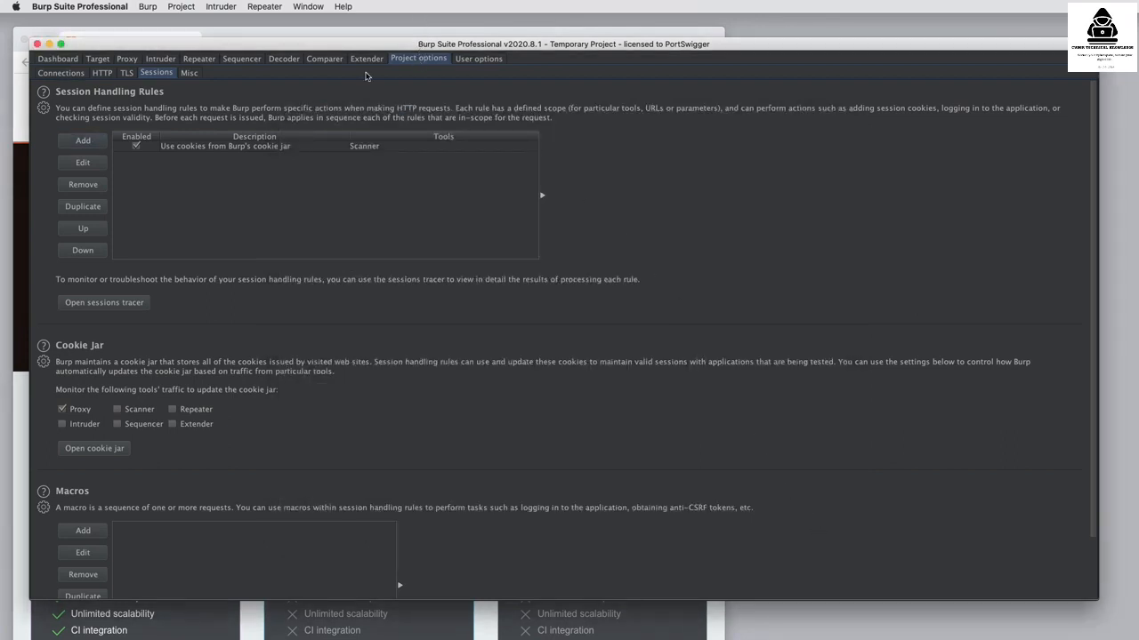
- View the Out-of-Scope Requests settings among the project's connection options
click(60, 74)
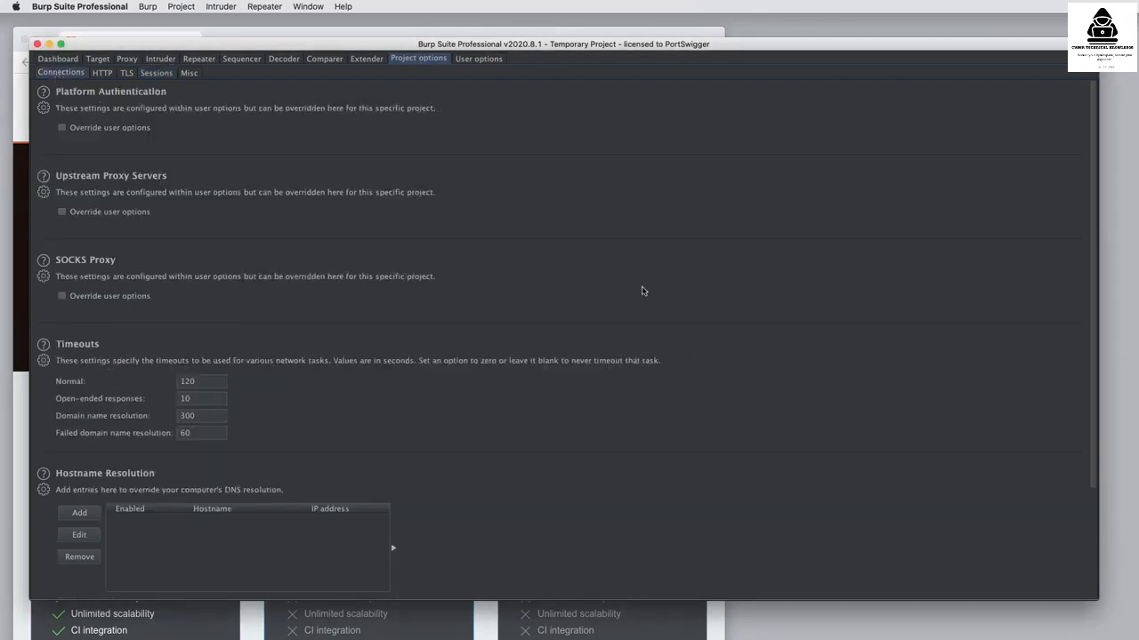
scroll(643, 290, down, 3)
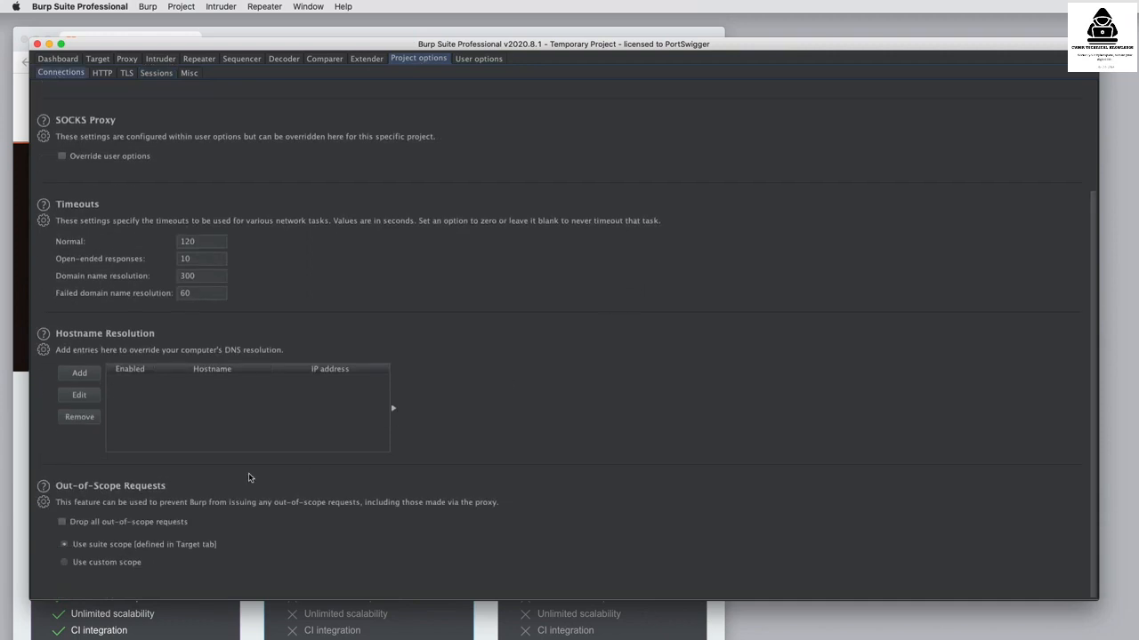